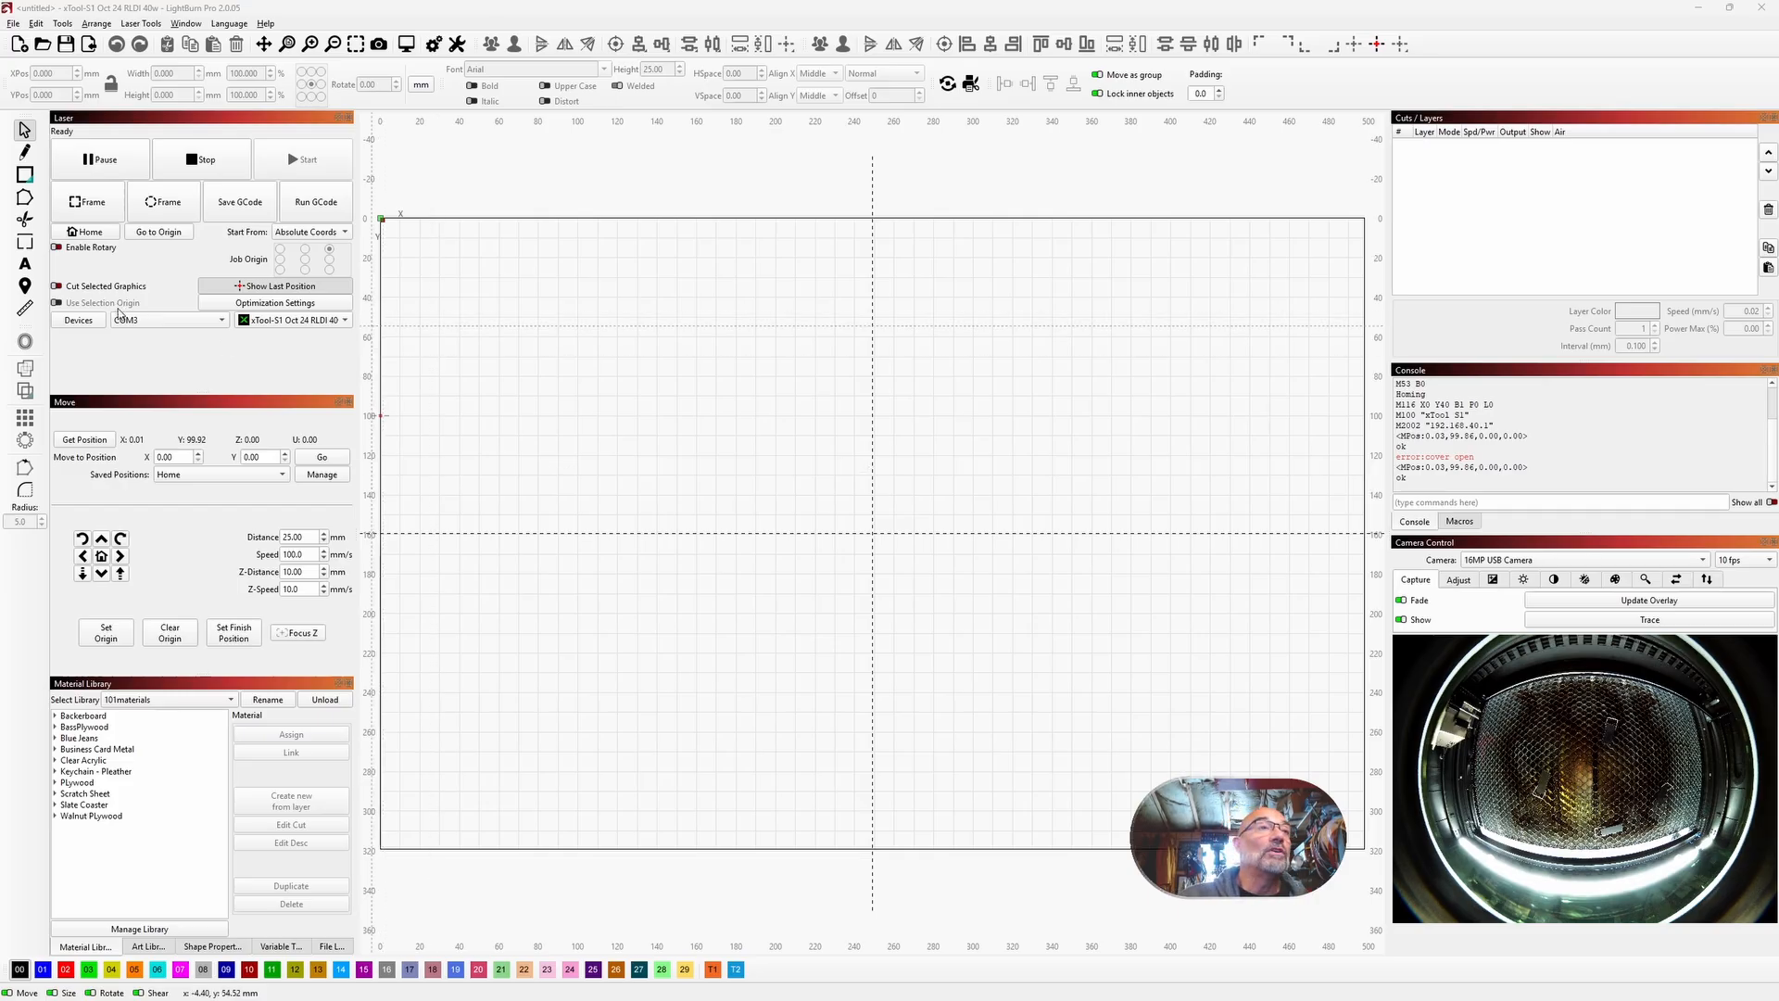
# Step: Hide the Laser window and show it again
pyautogui.hotkey('alt', 'l')
pyautogui.press('Escape')
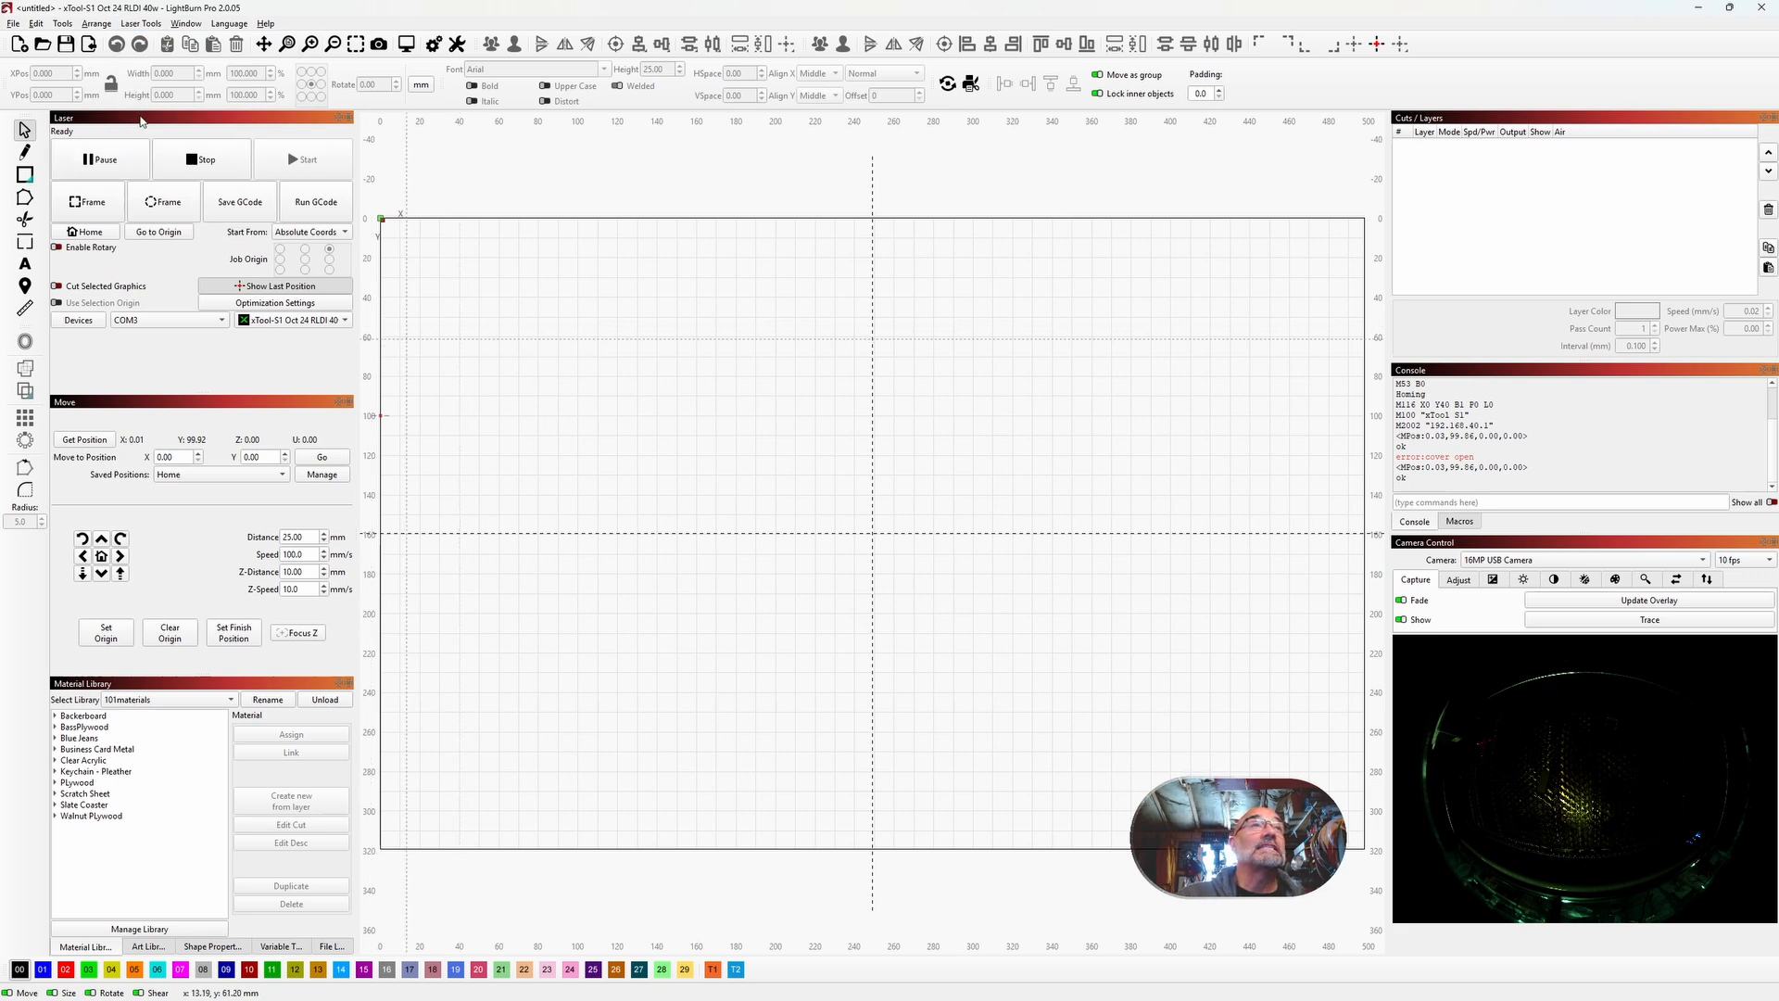
pyautogui.click(186, 26)
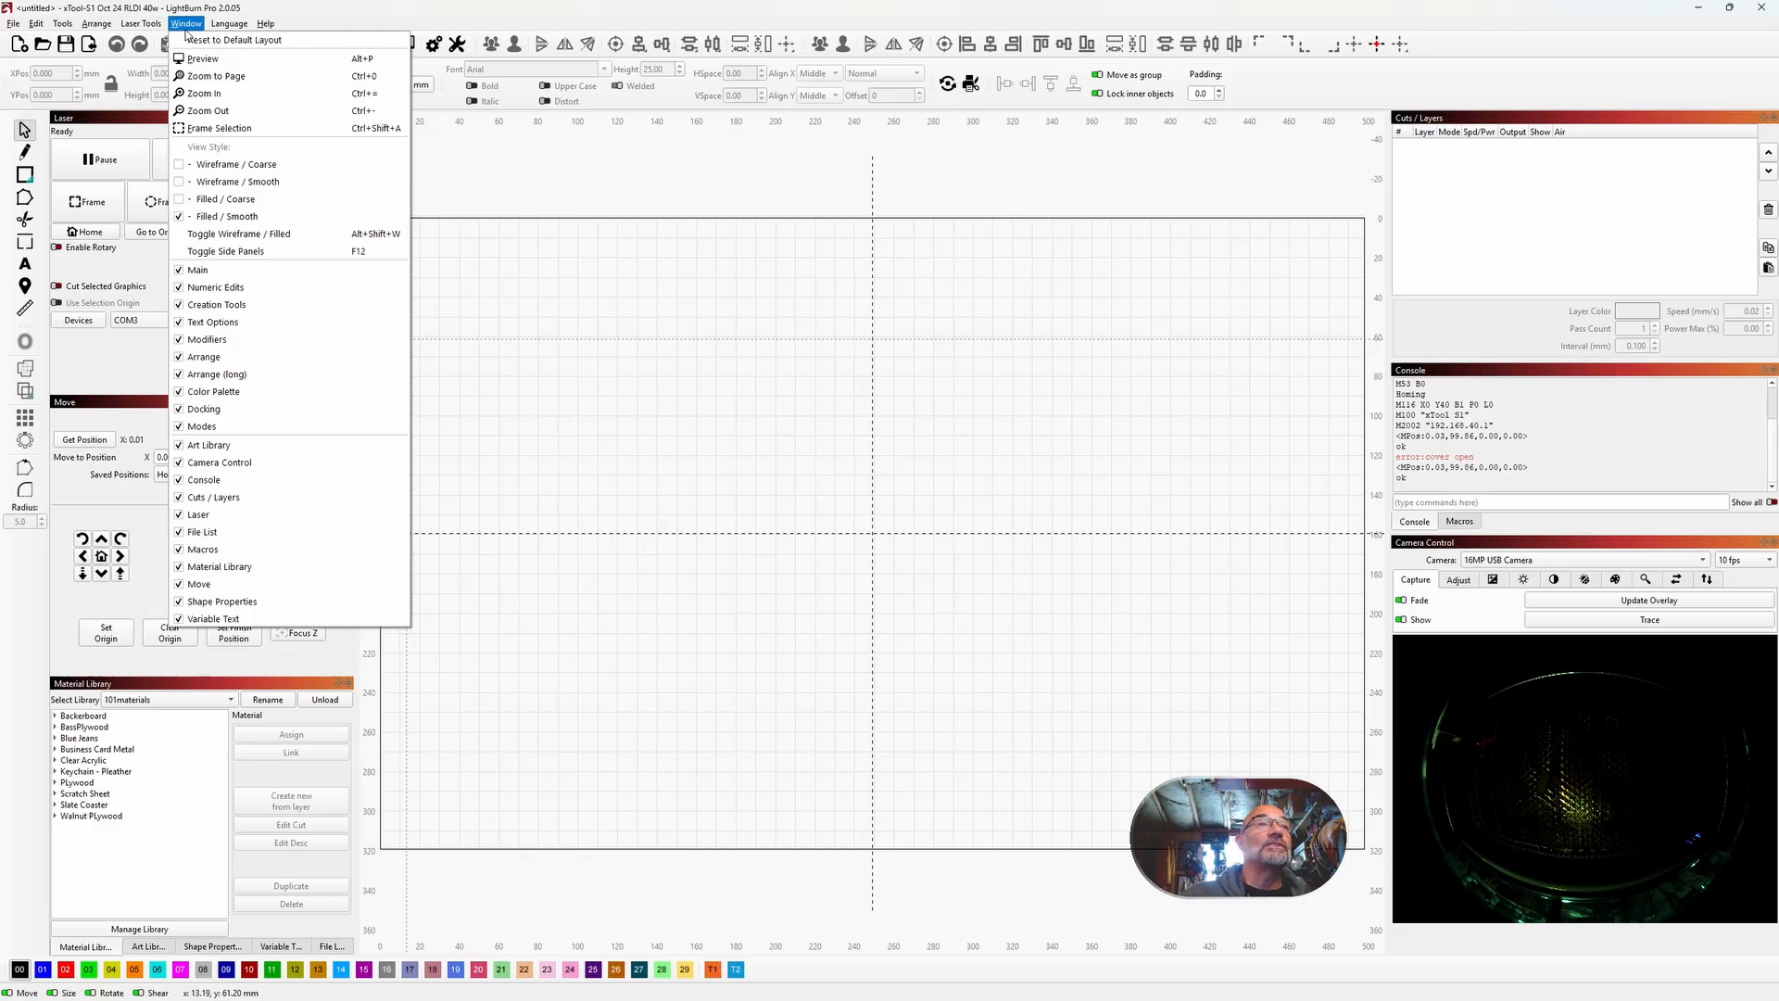
pyautogui.click(221, 514)
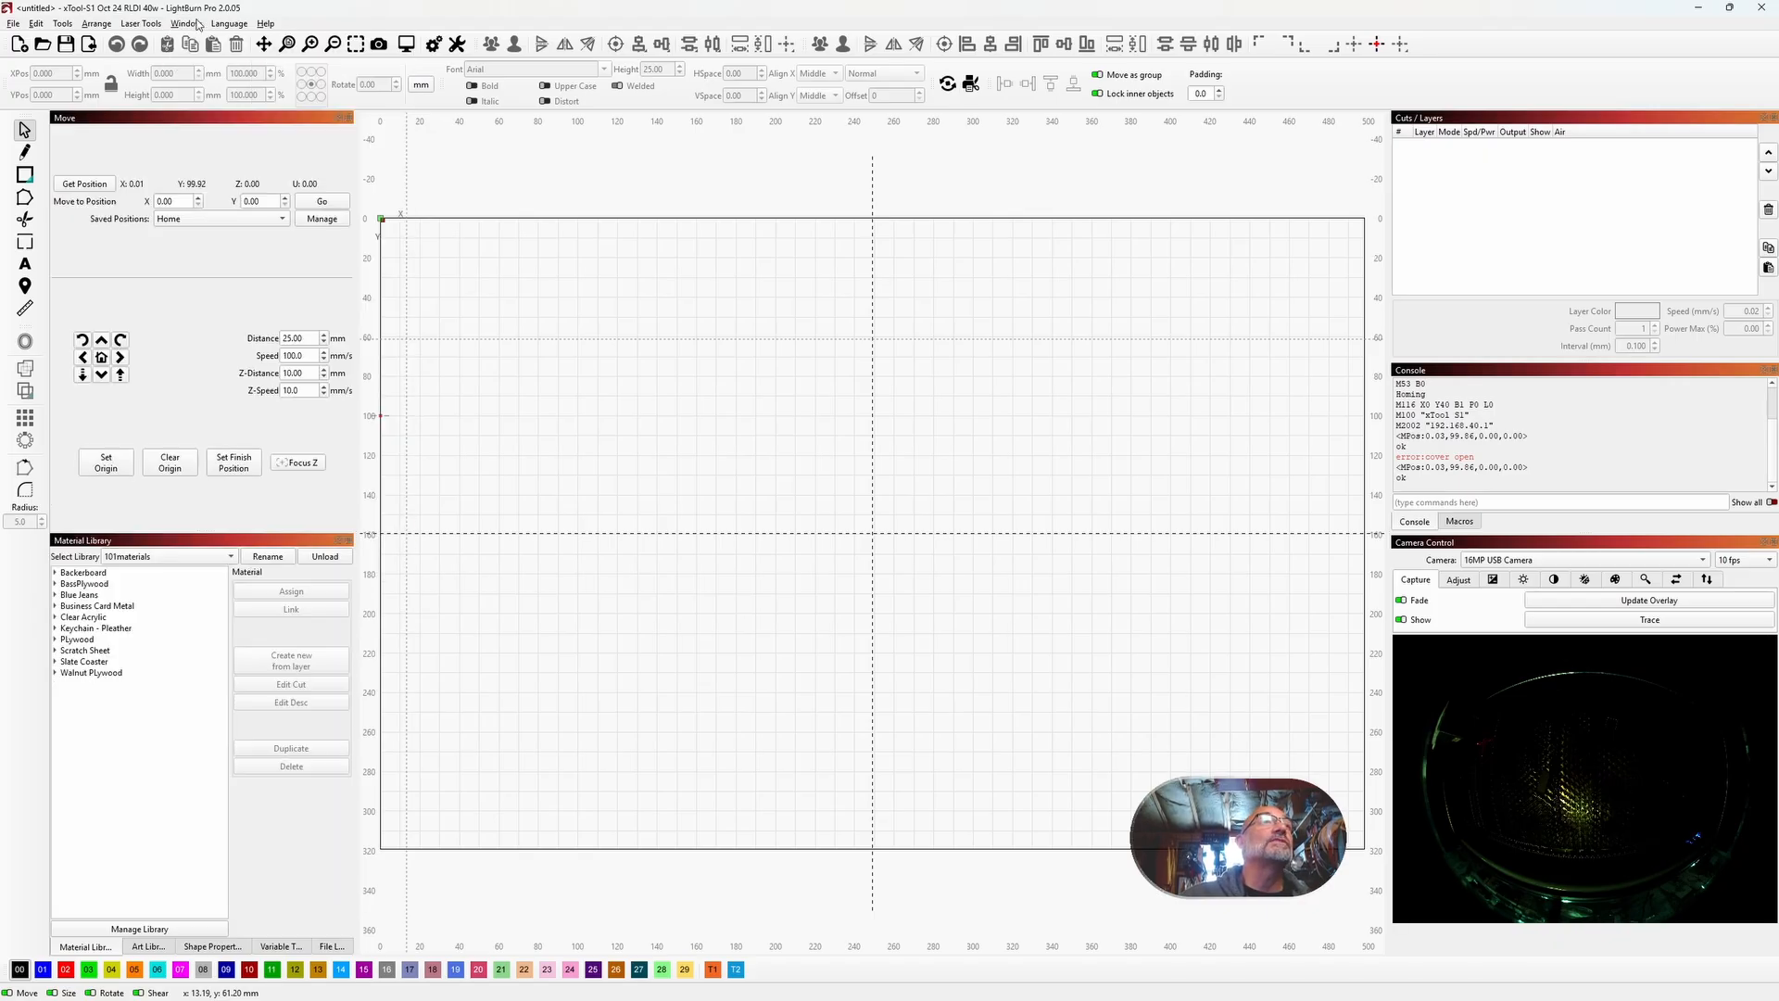
pyautogui.click(195, 24)
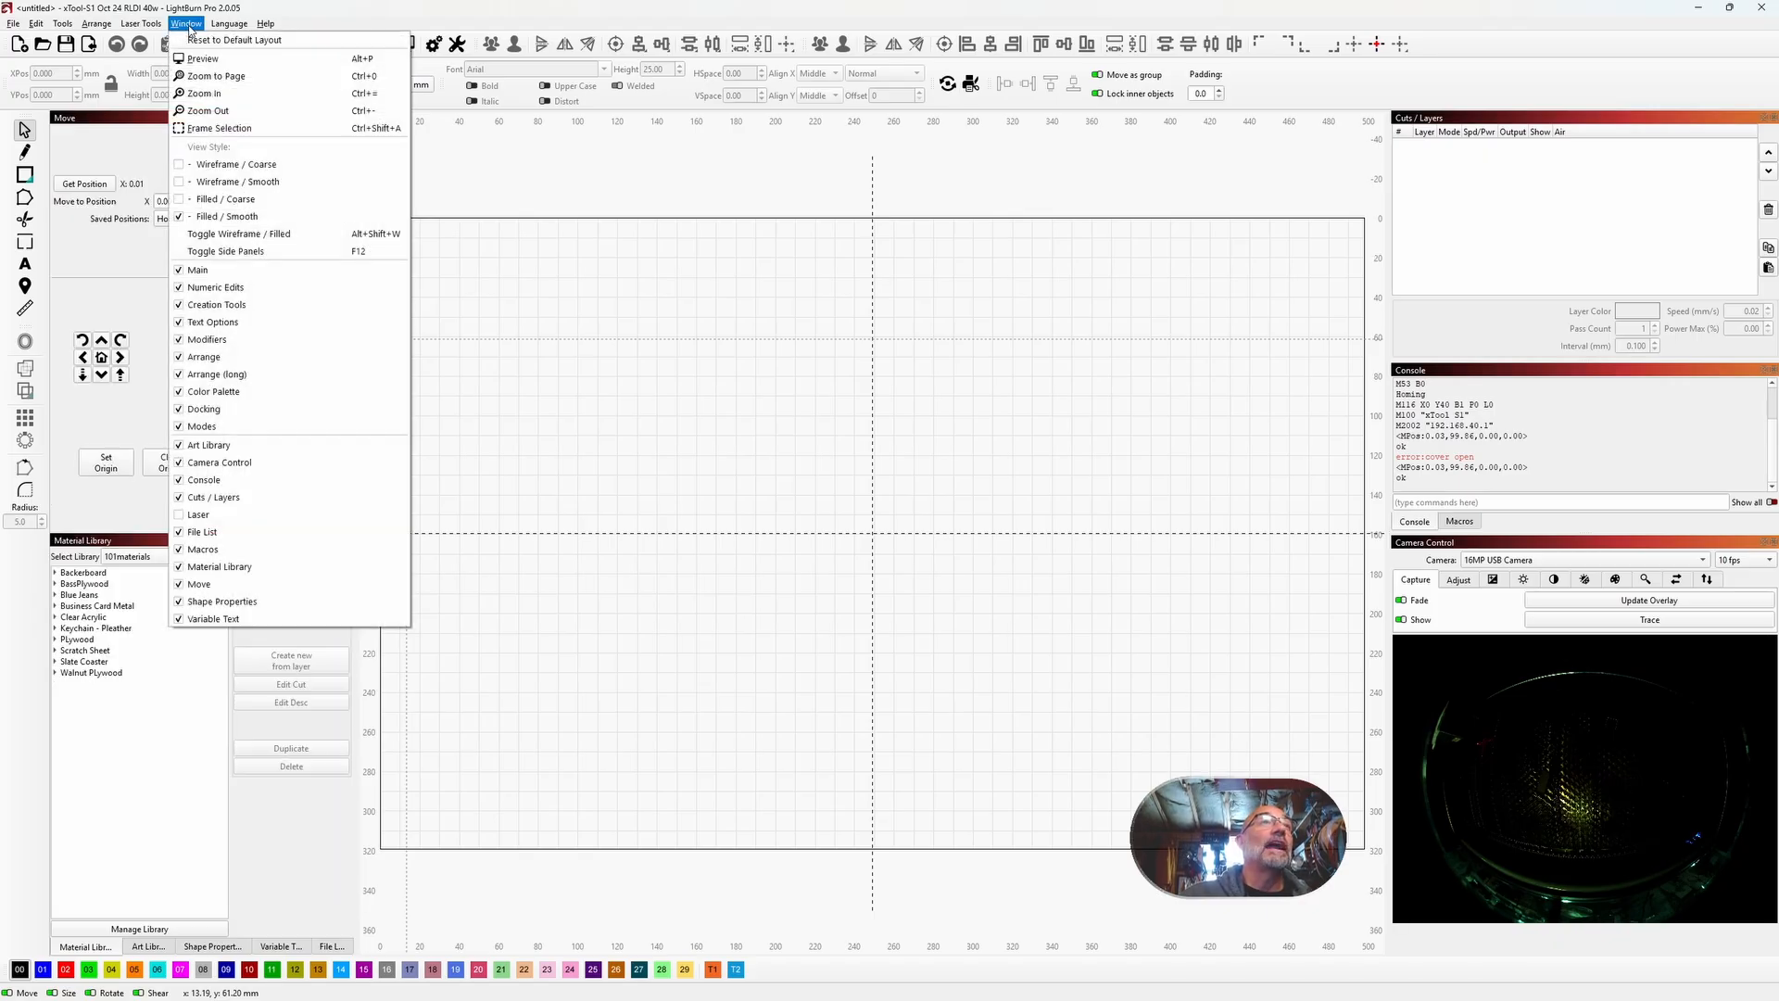
pyautogui.click(212, 517)
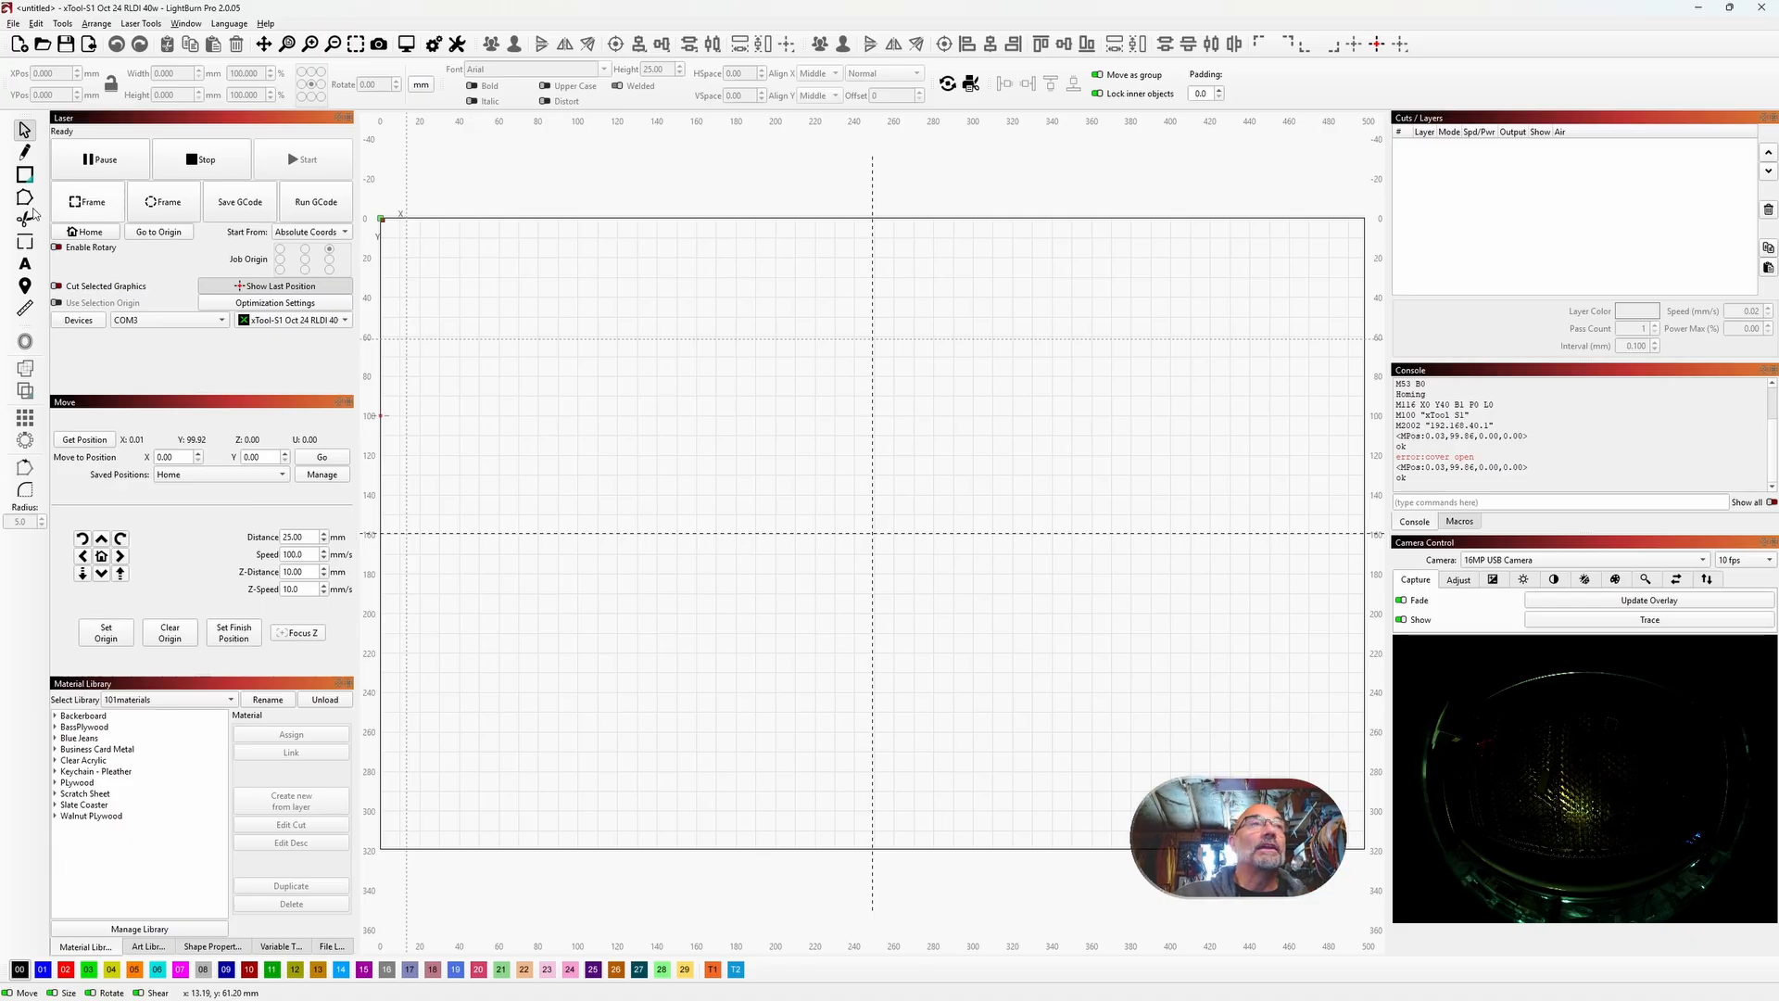
# Step: View the laser device list and the camera lens calibration wizard, cancelling both without changes
pyautogui.click(80, 321)
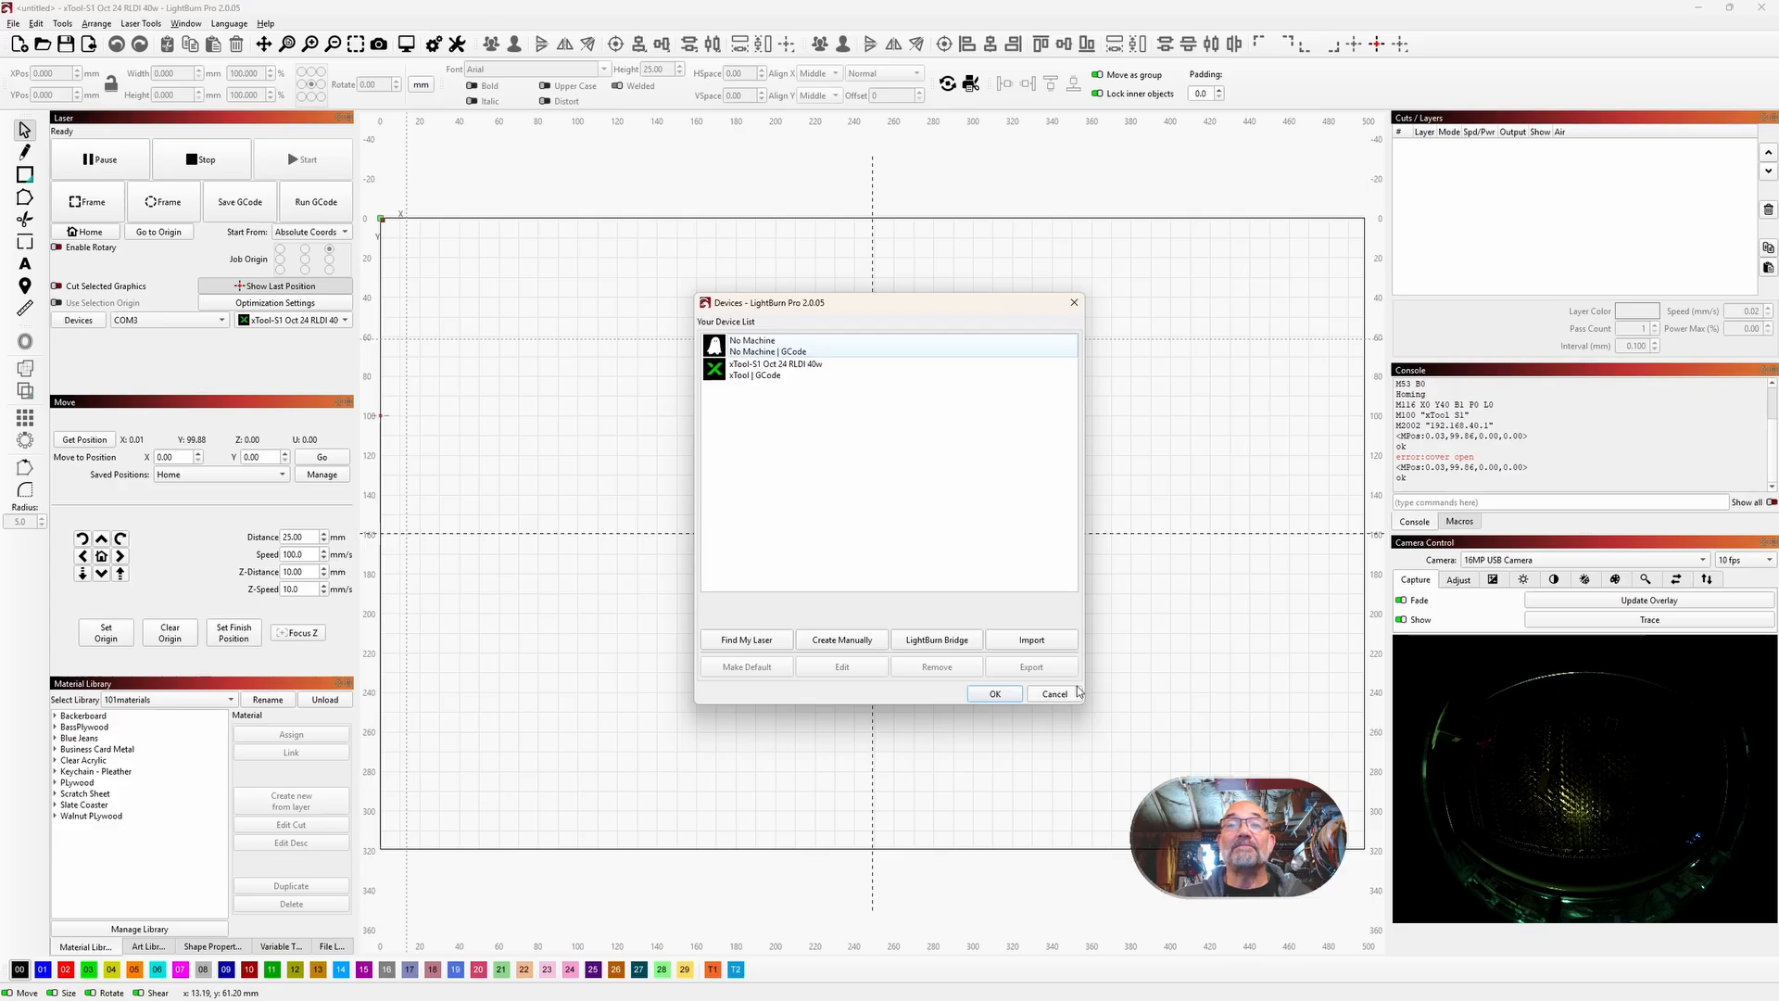
pyautogui.click(1073, 693)
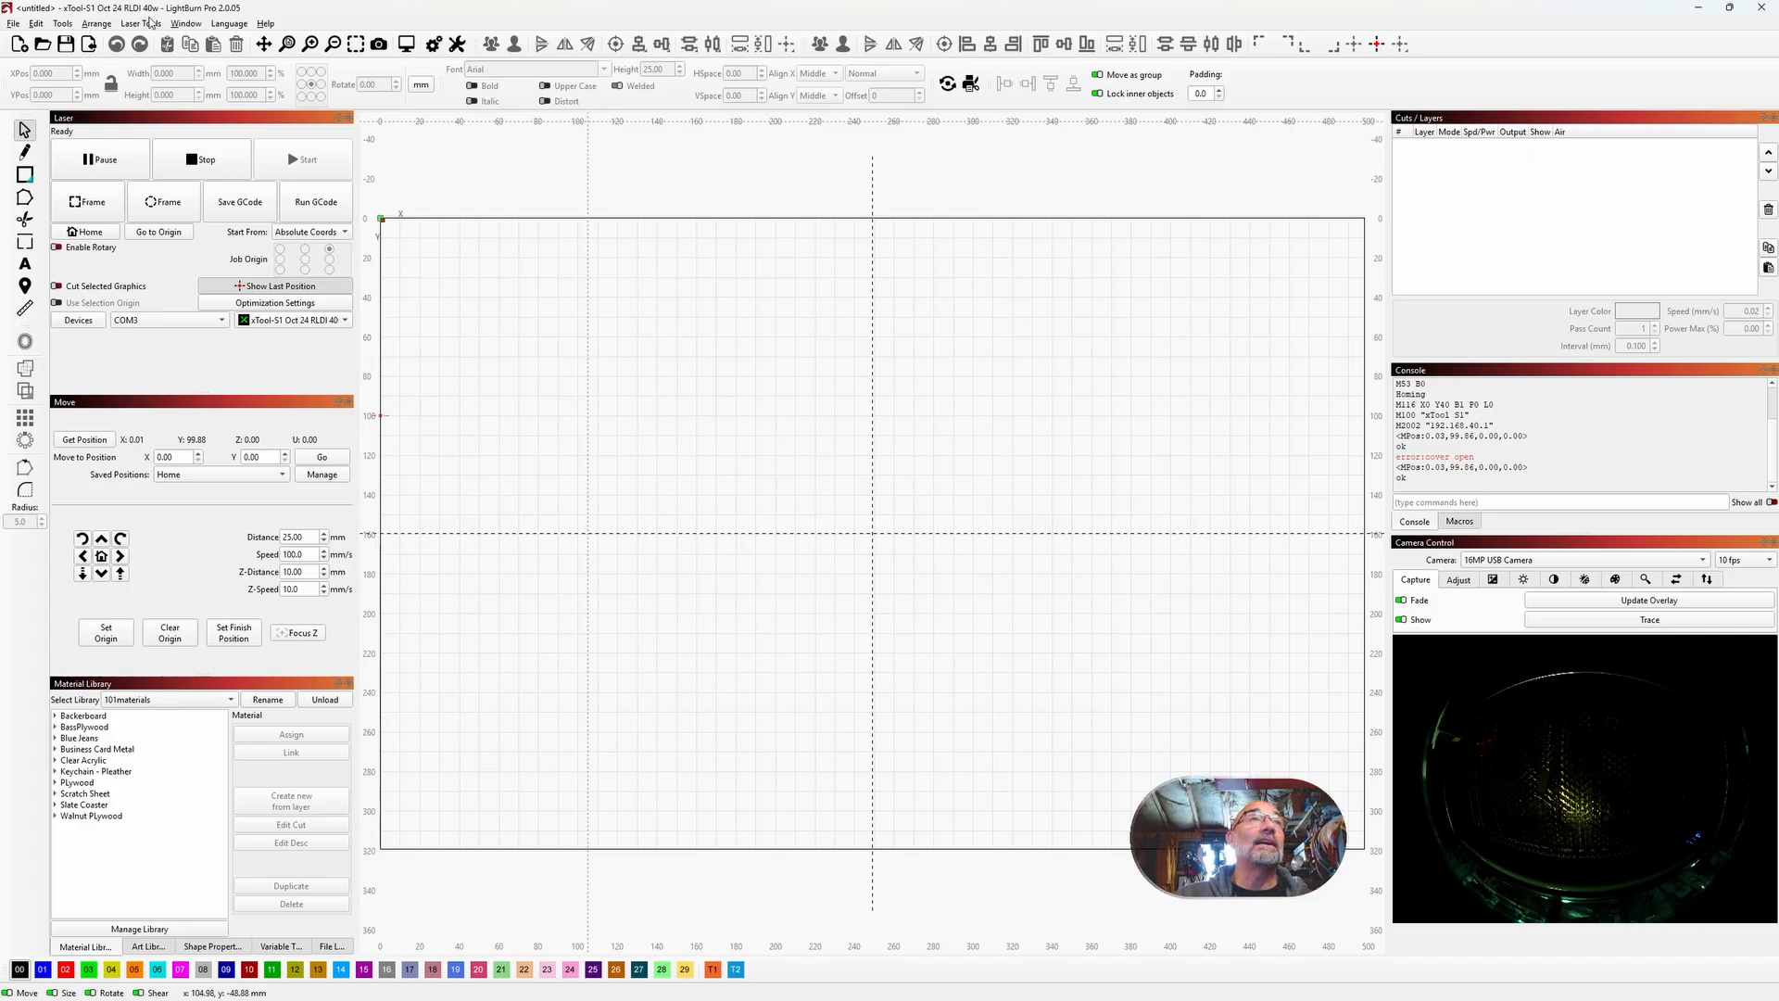
pyautogui.click(155, 25)
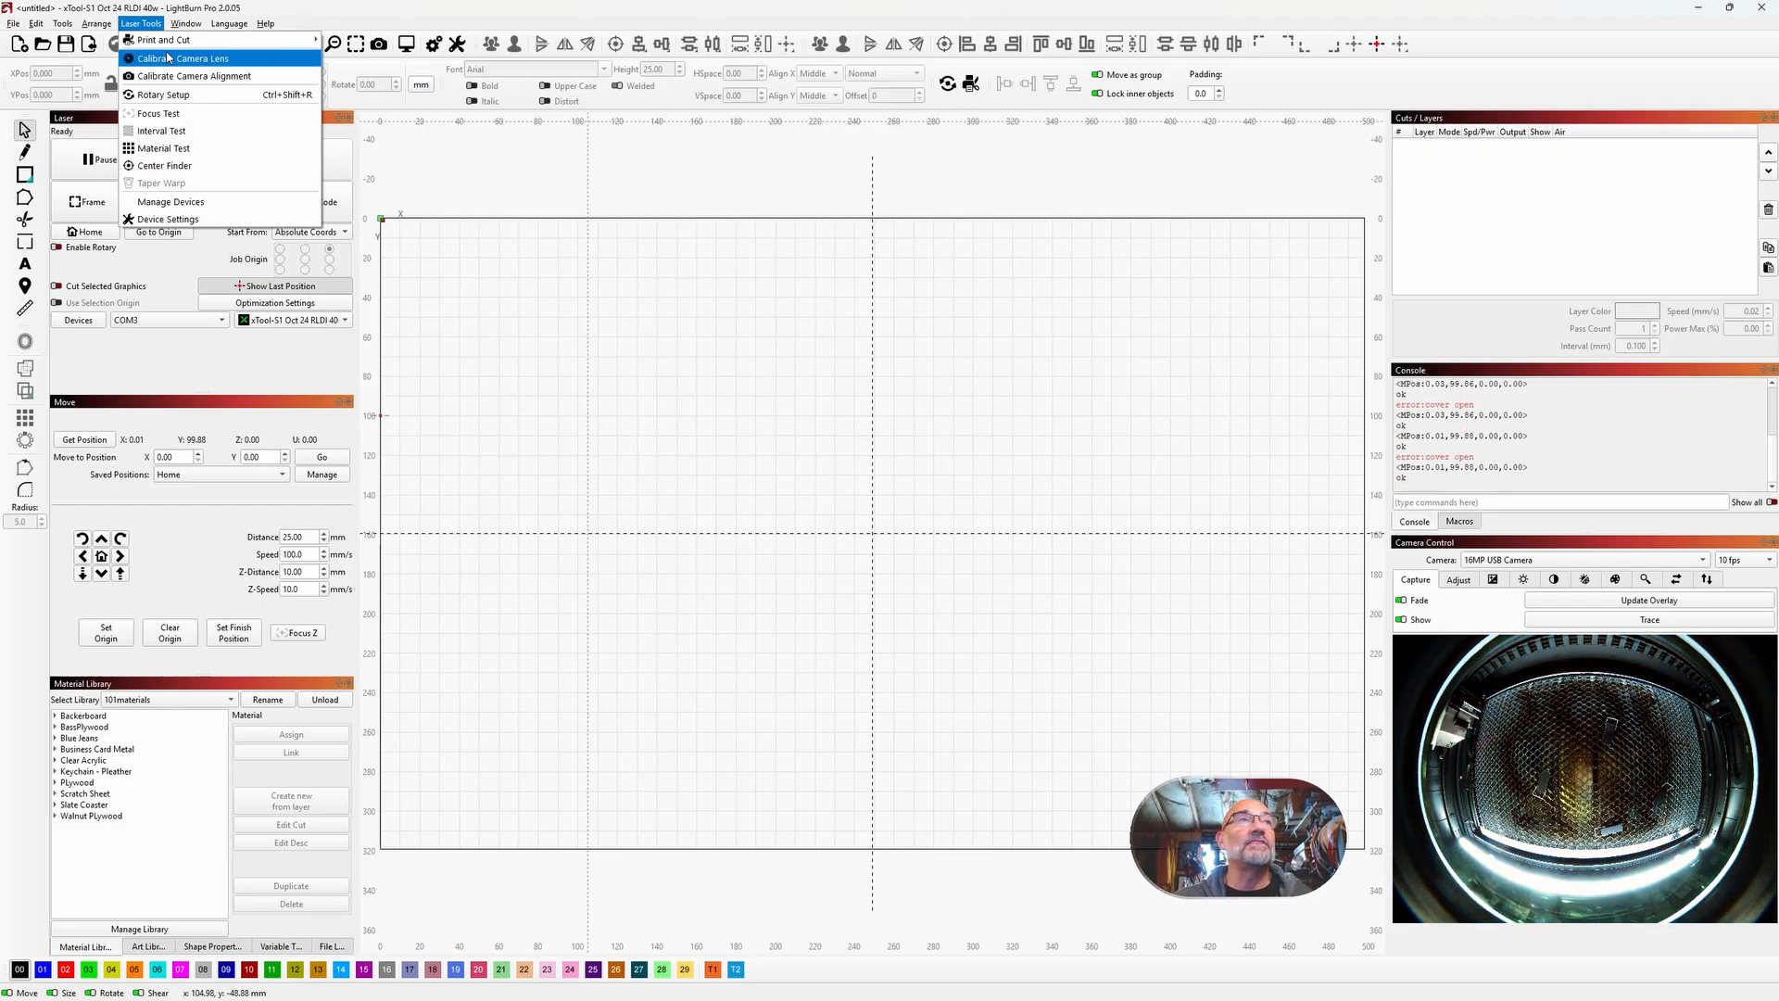
pyautogui.click(168, 57)
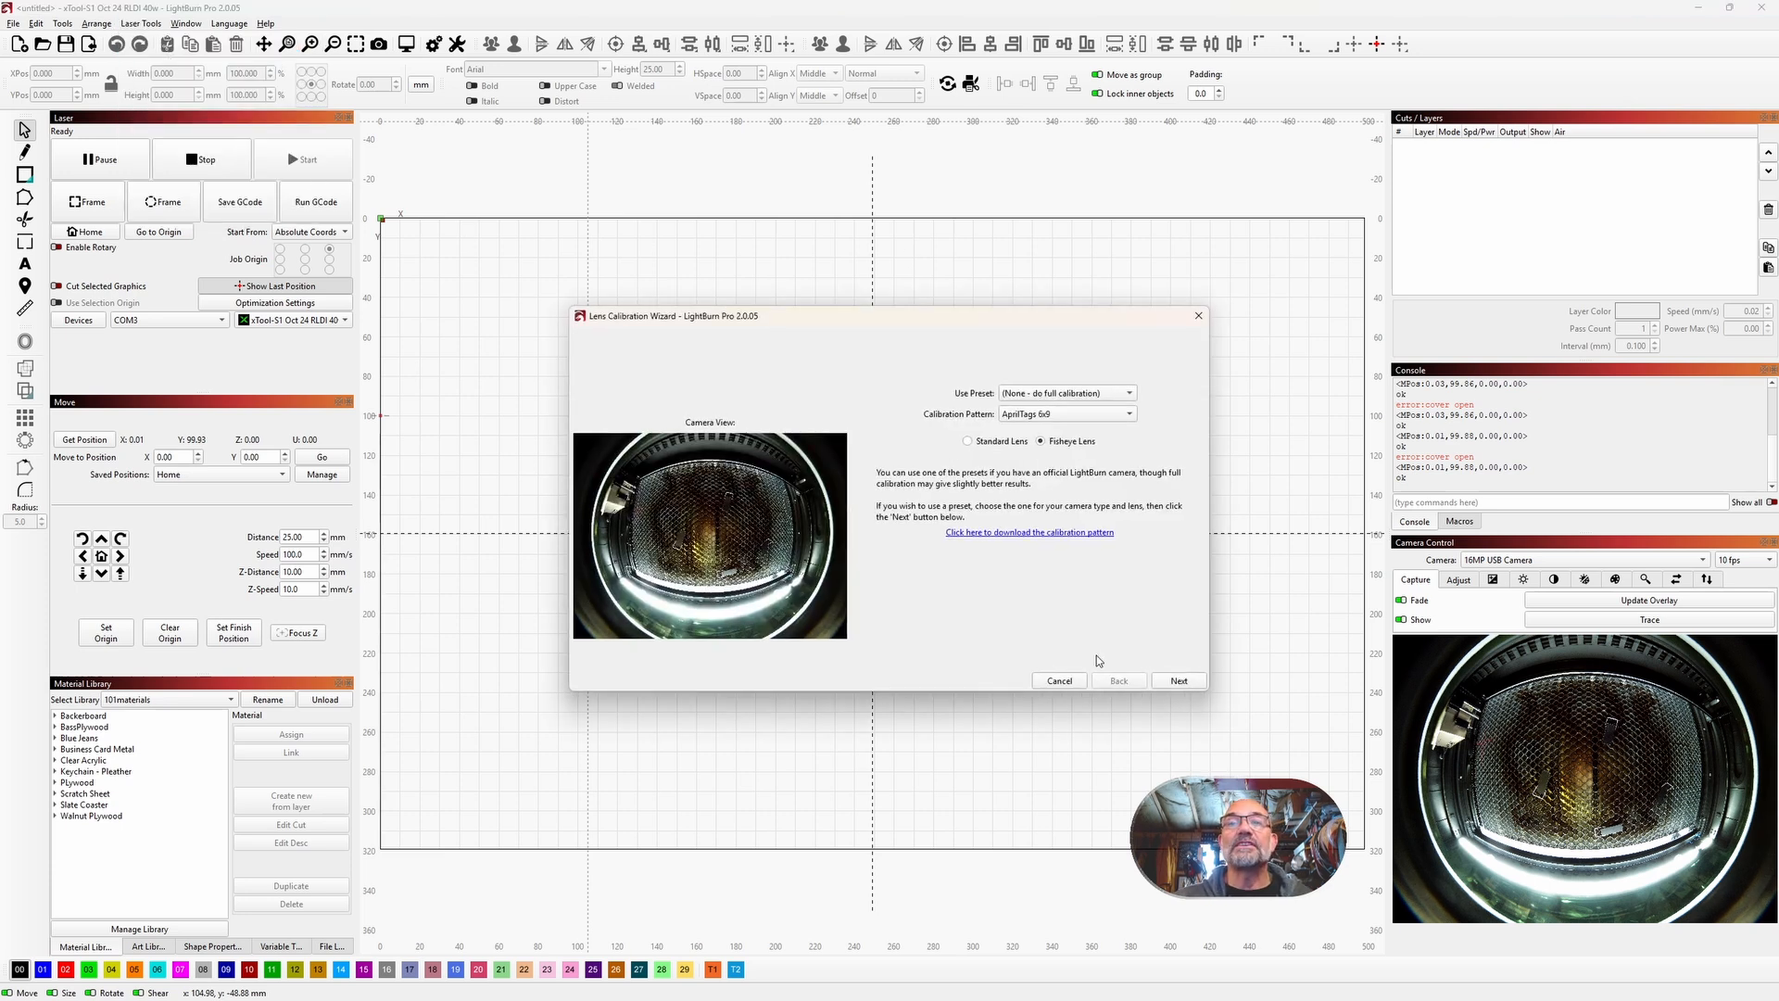
pyautogui.click(1058, 681)
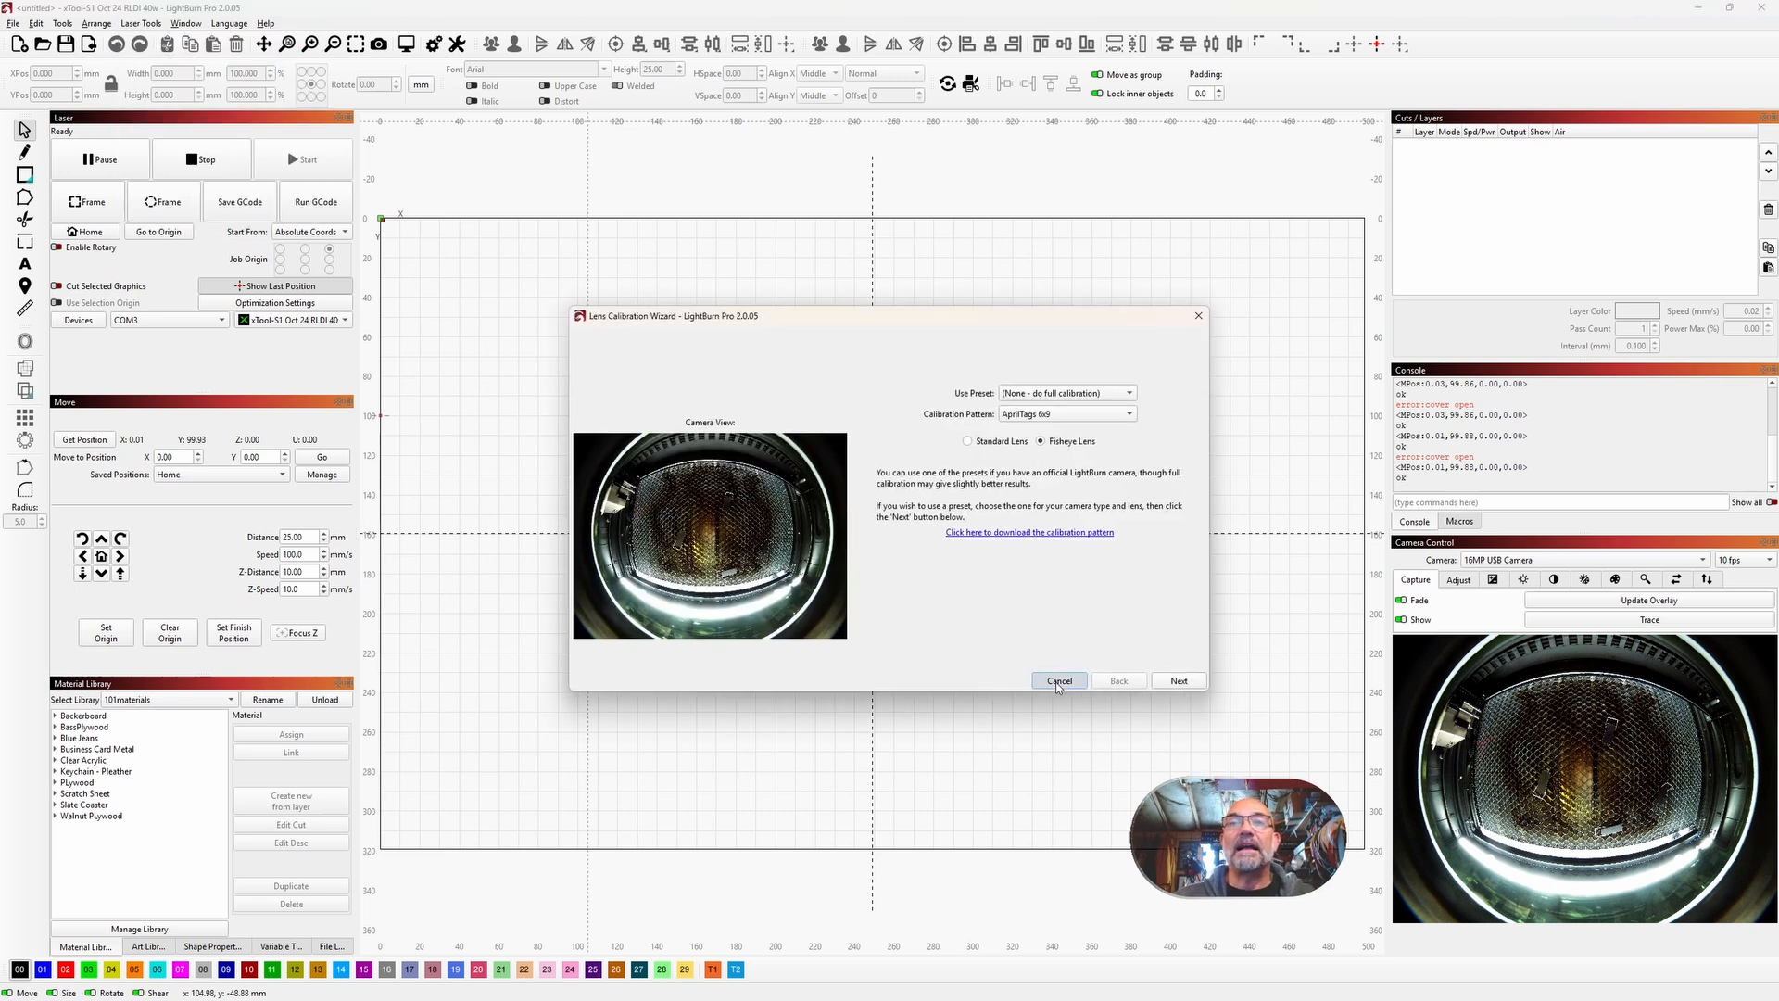
# Step: Open the Export Camera Settings dialog from the camera view and cancel it without saving a file
pyautogui.click(141, 23)
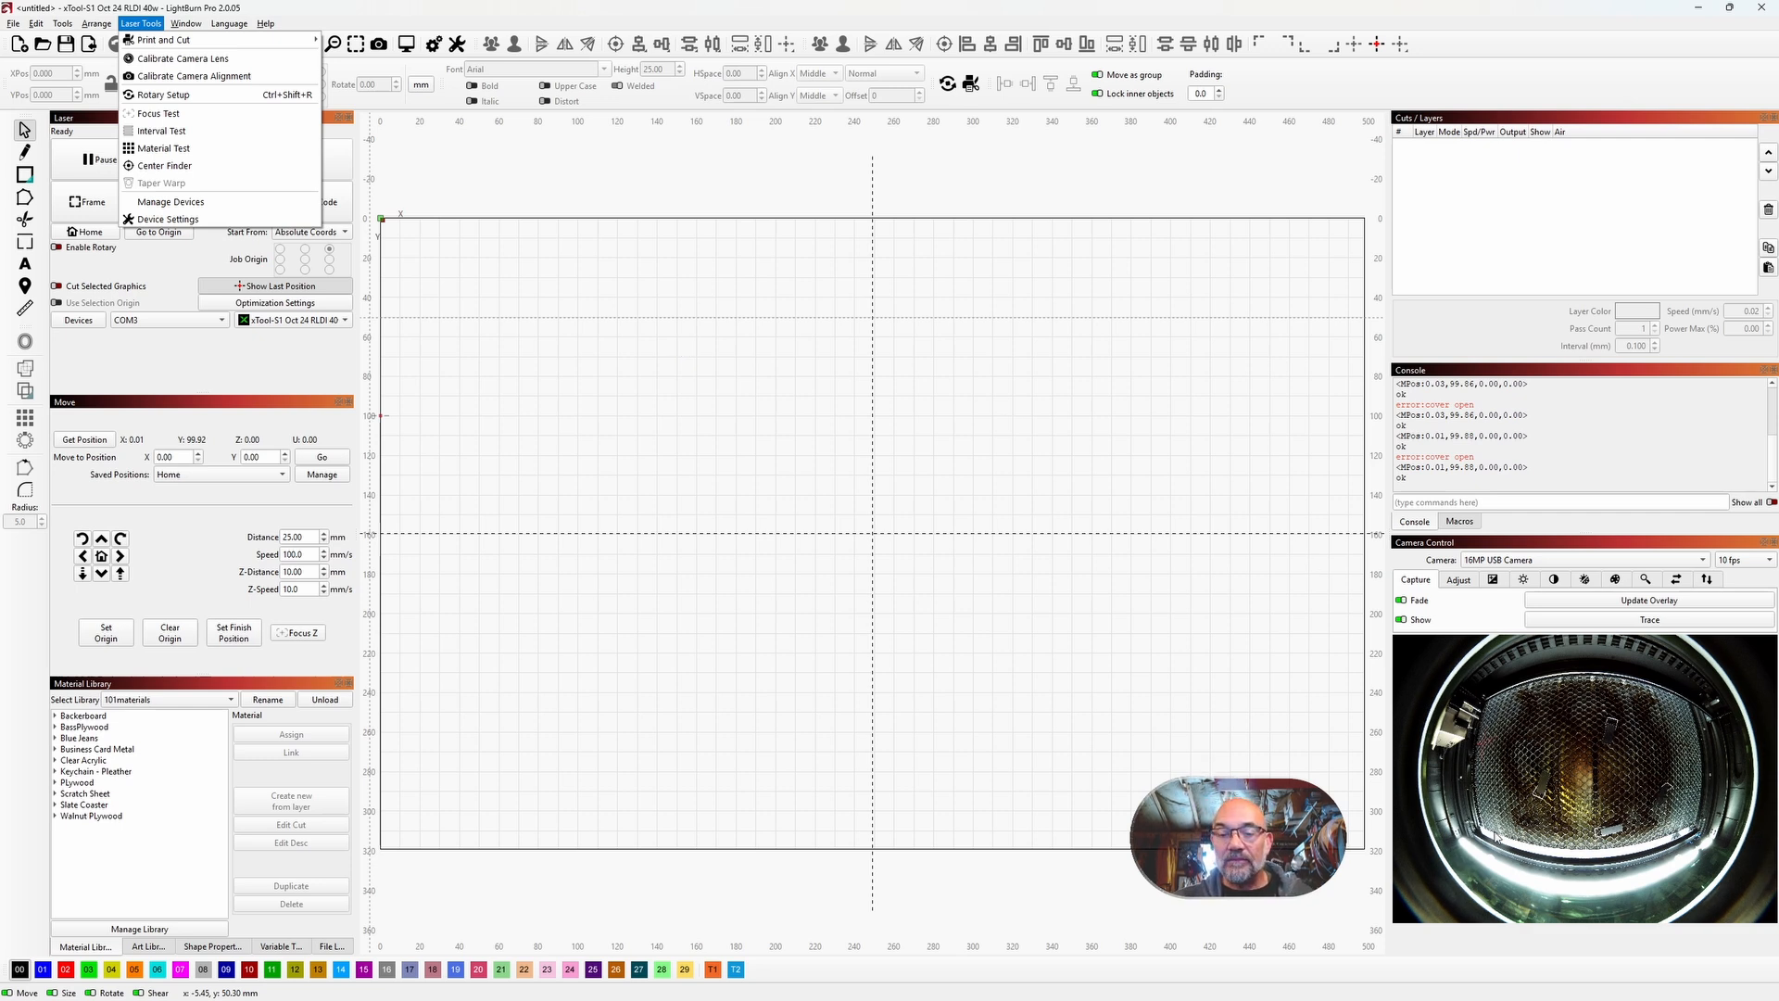
pyautogui.rightClick(1617, 741)
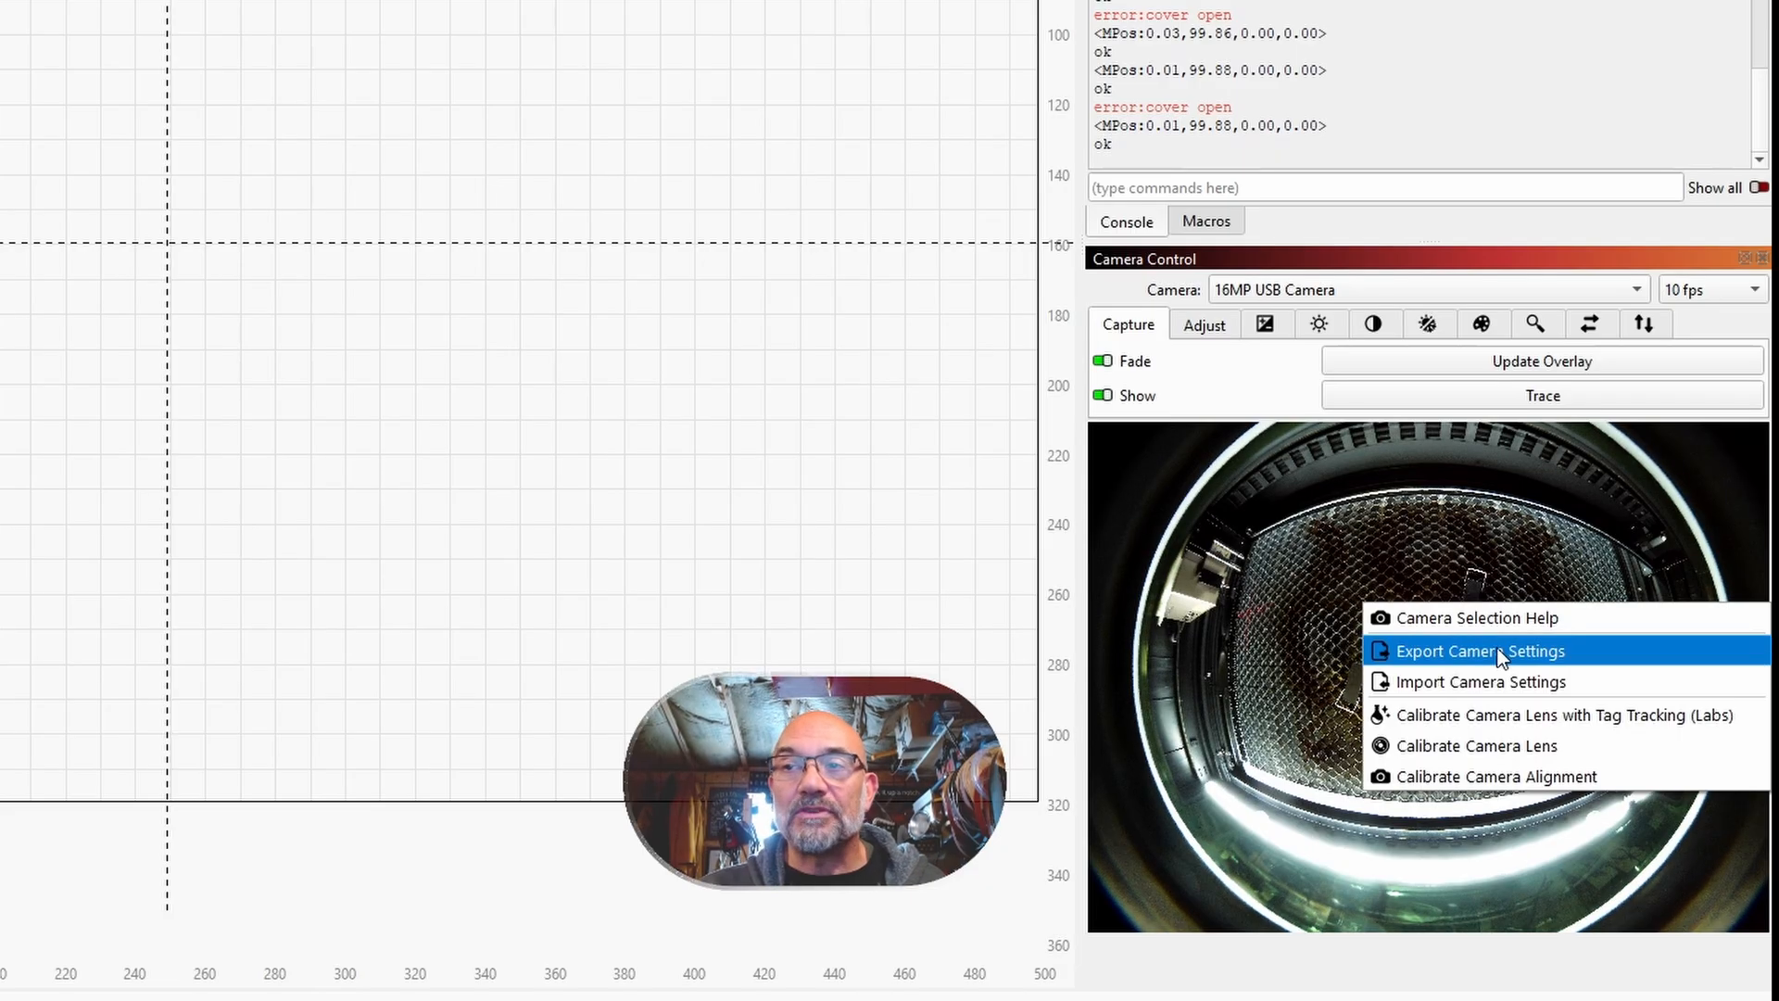
pyautogui.click(1500, 651)
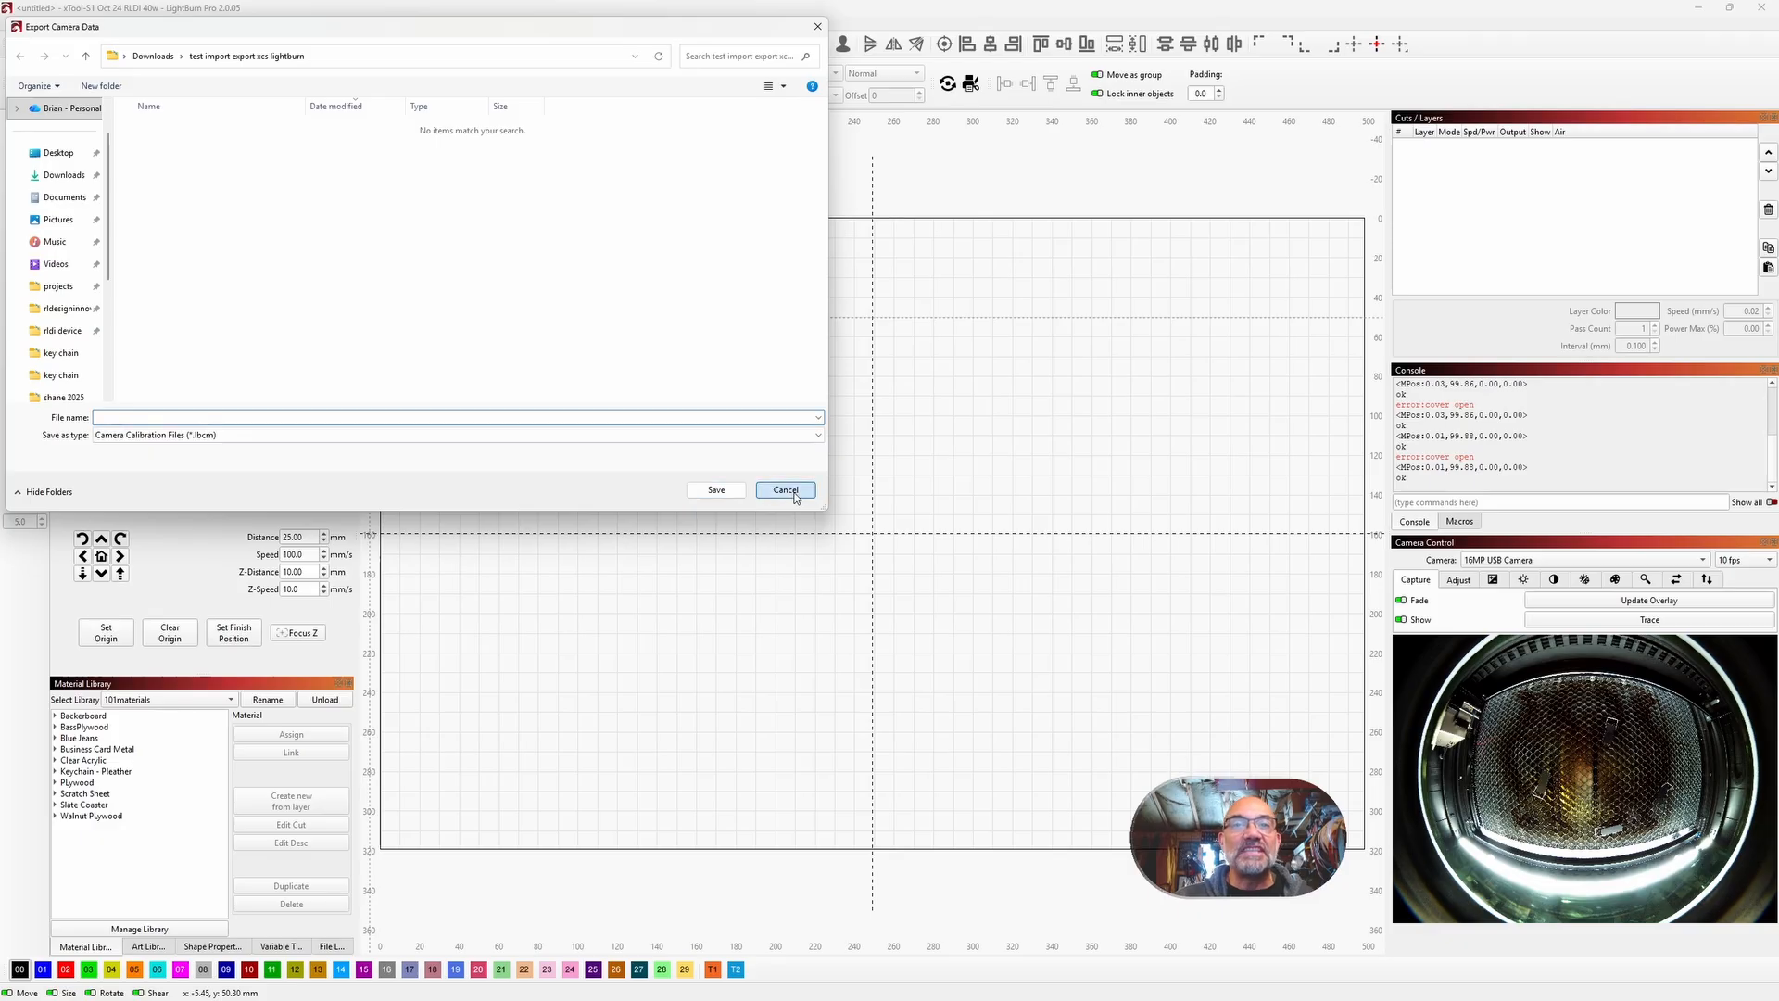
pyautogui.click(14, 167)
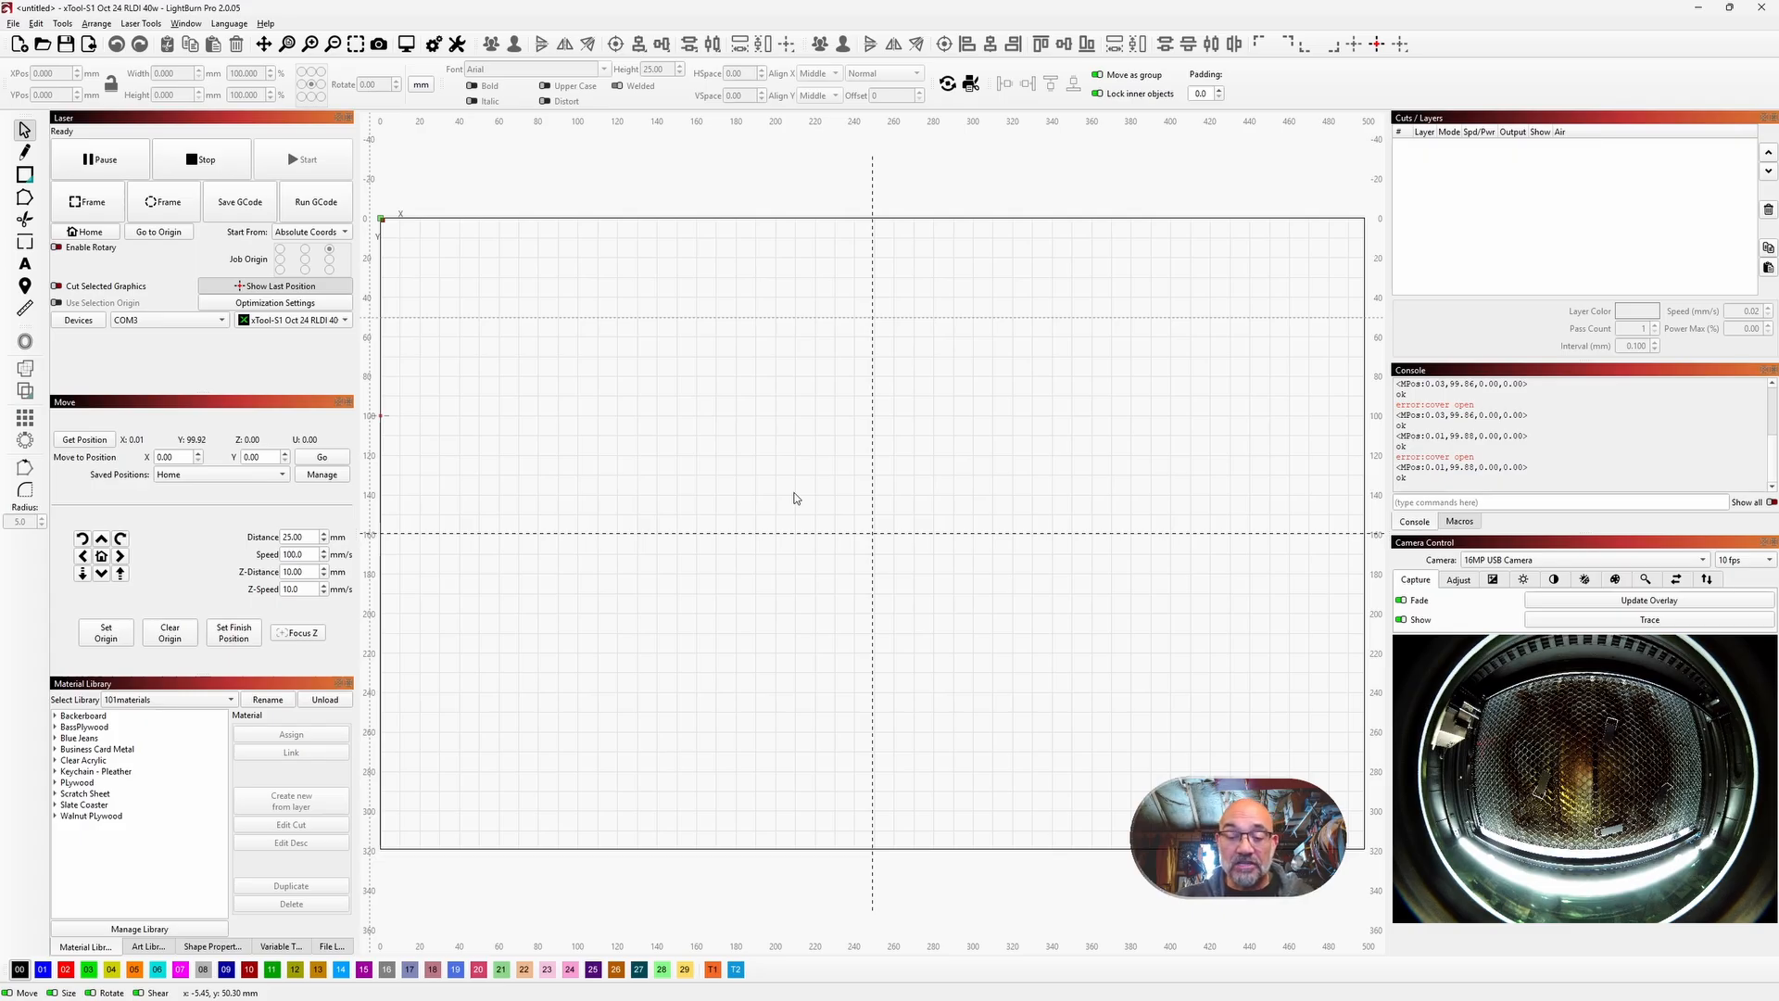
# Step: View the camera view's export, import and calibration options, and show the camera's width, height and shift adjustments
pyautogui.rightClick(794, 498)
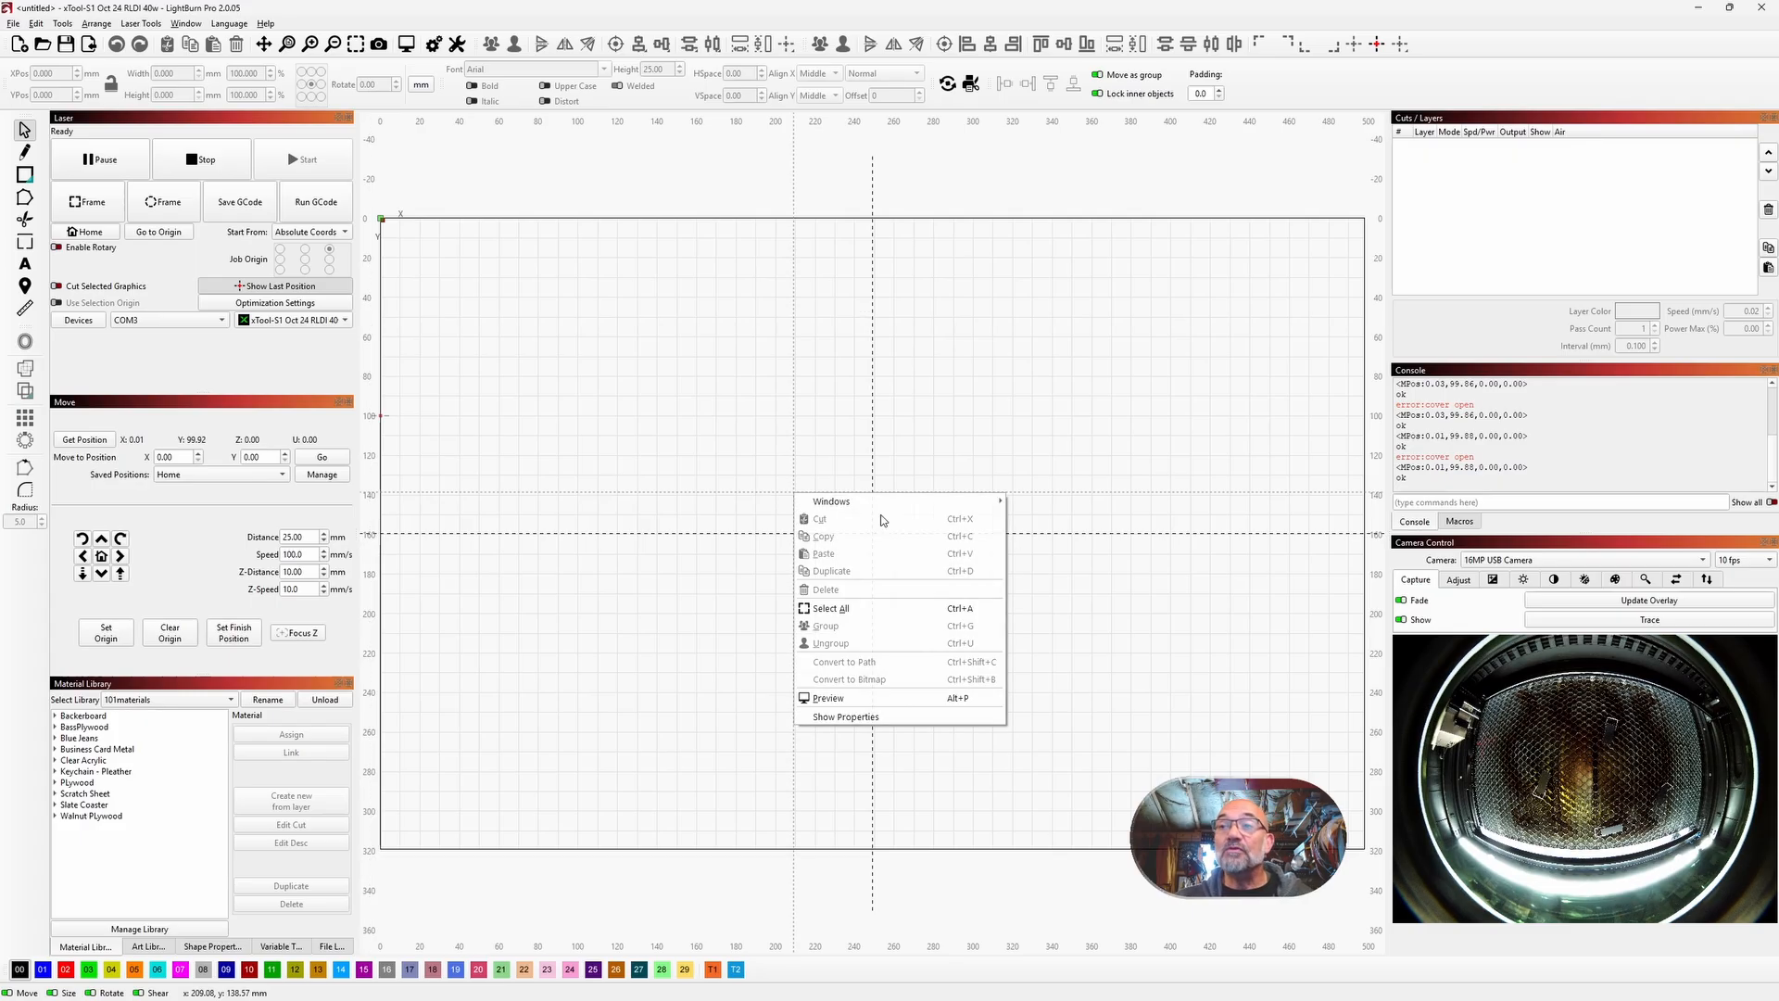
pyautogui.click(1498, 734)
pyautogui.rightClick(1498, 734)
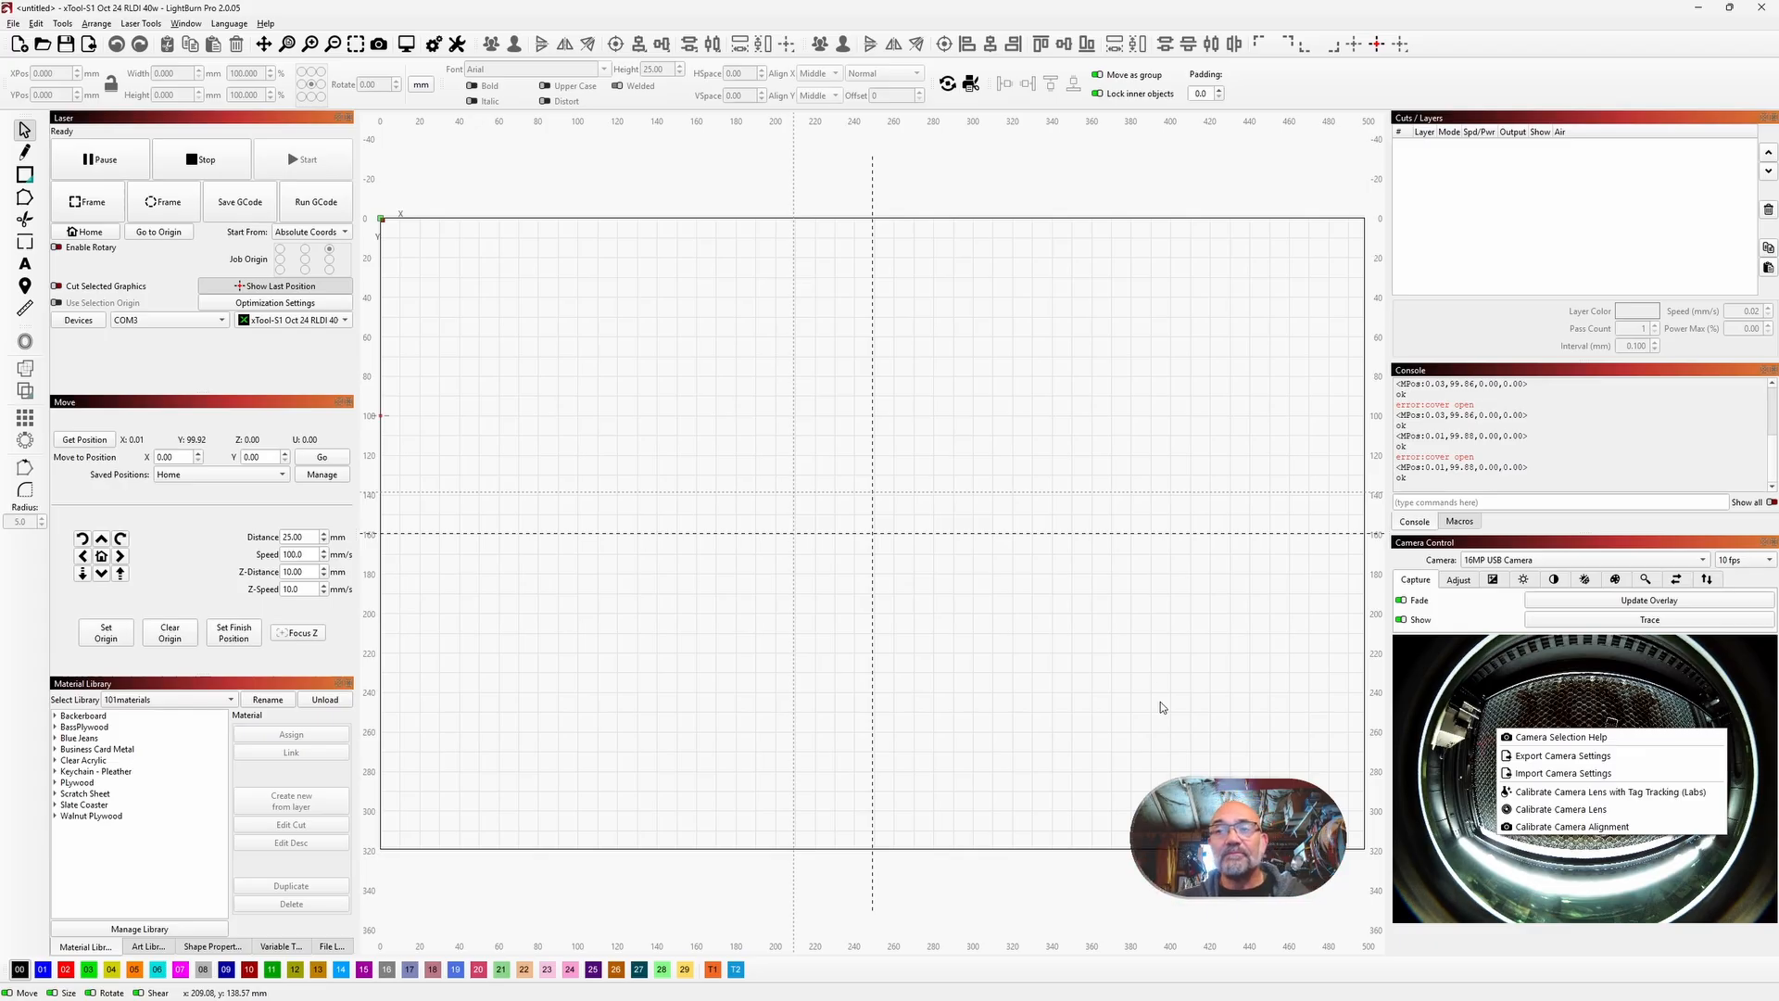
pyautogui.click(1223, 581)
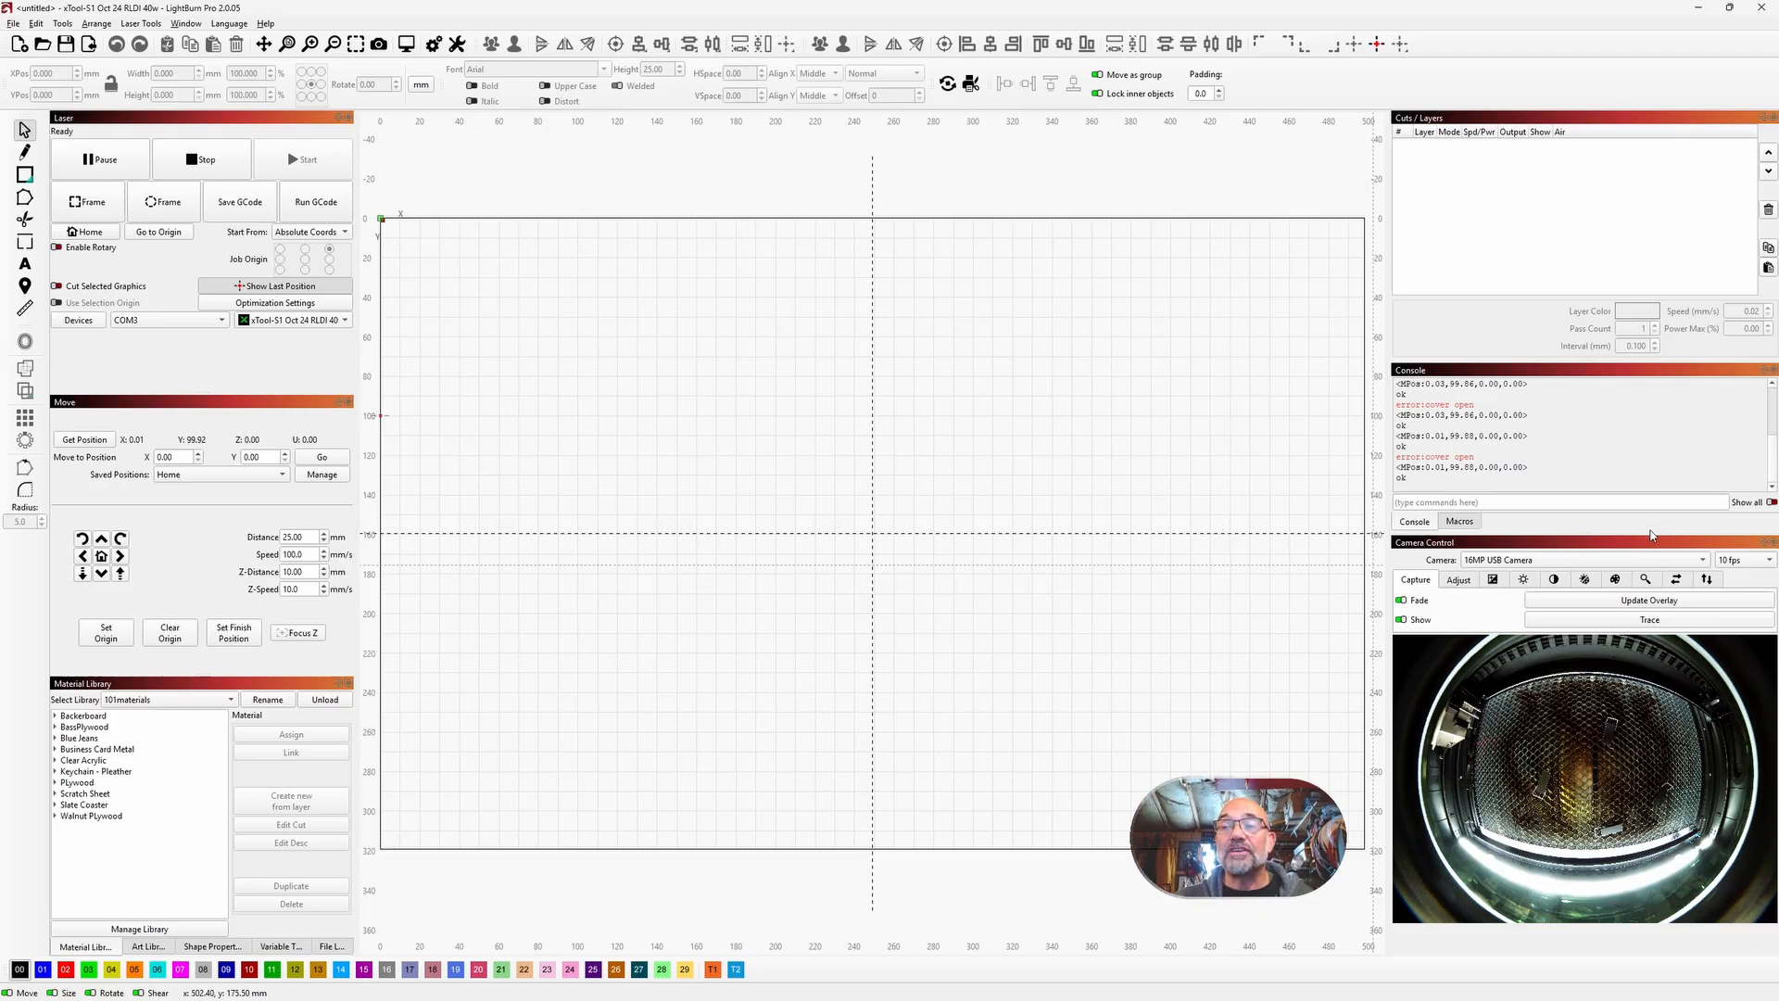
pyautogui.click(1459, 581)
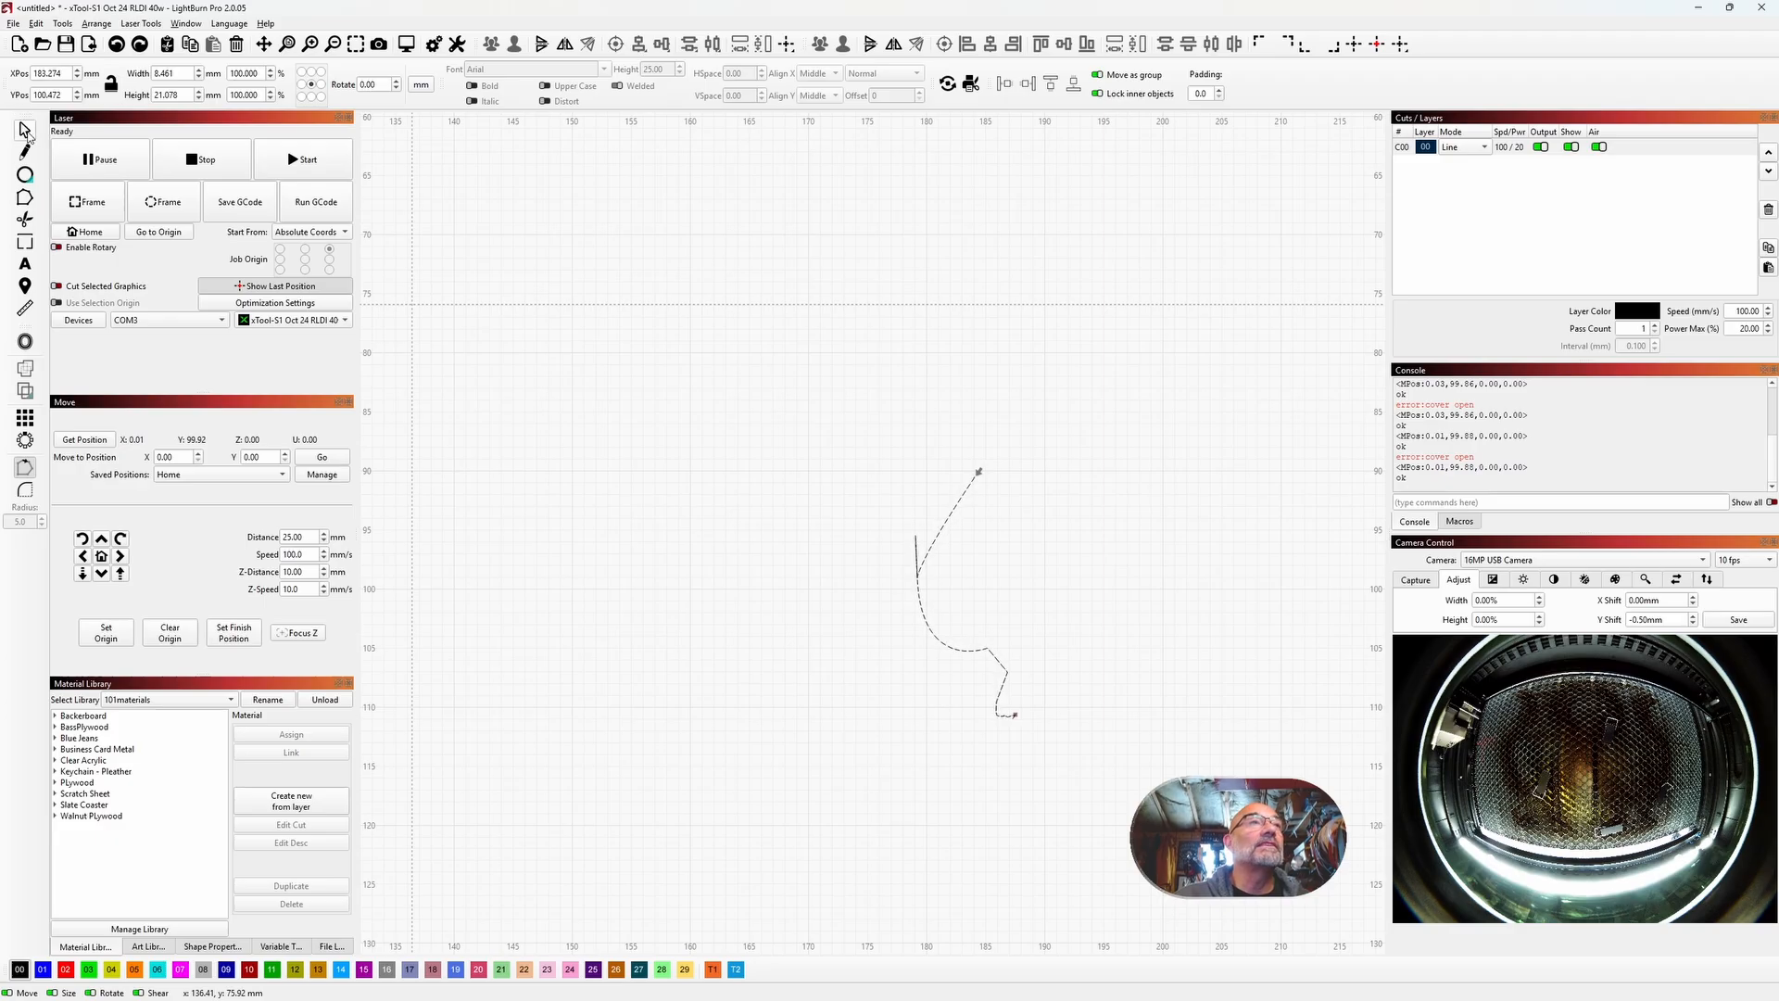
pyautogui.scroll(1, 1314, 680)
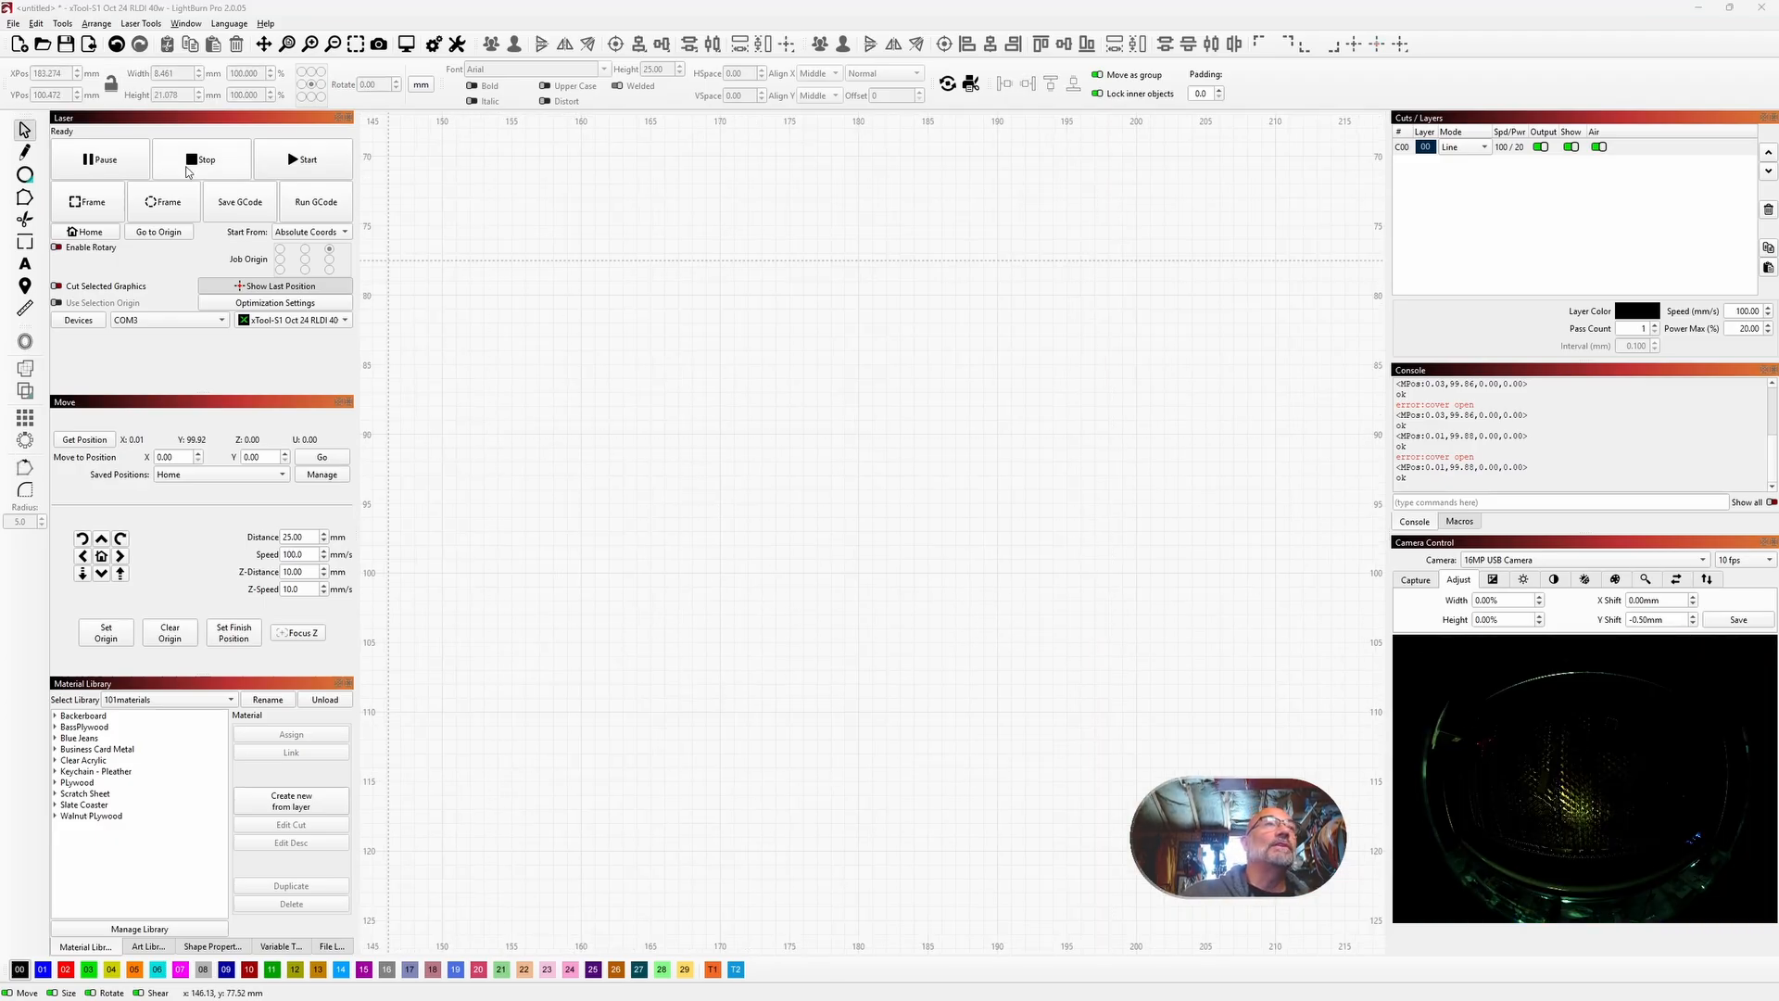
pyautogui.click(9, 24)
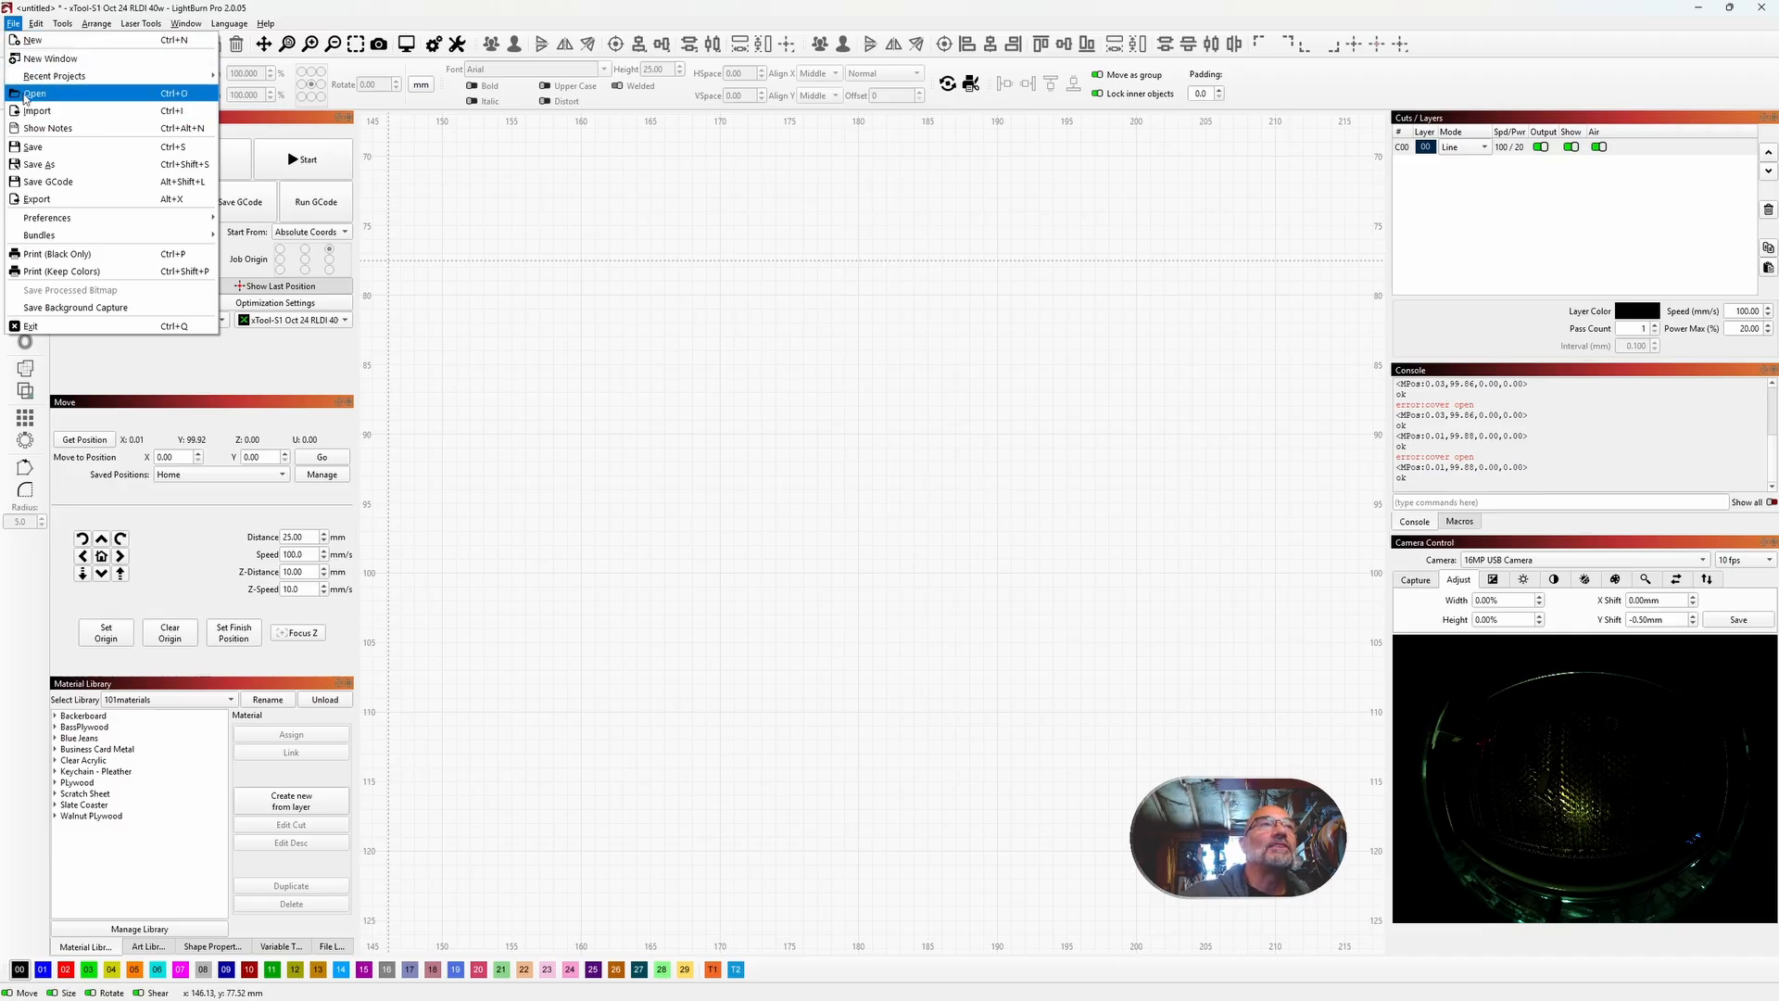
pyautogui.moveTo(51, 79)
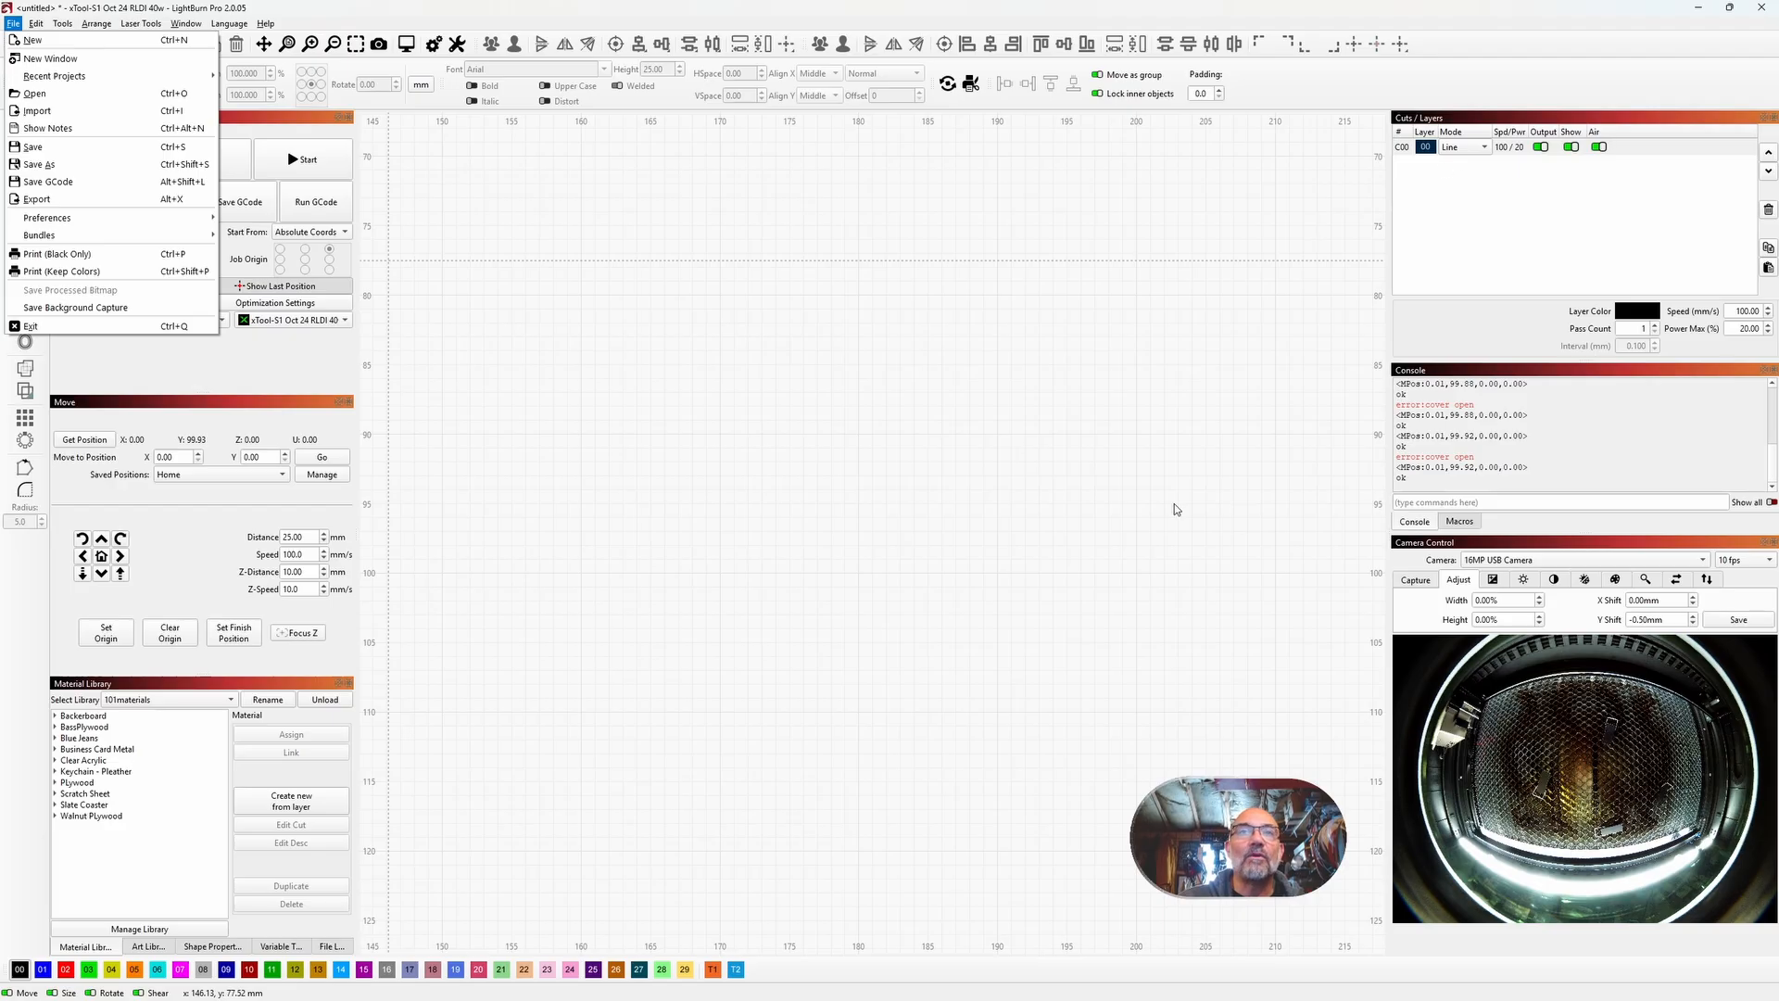
pyautogui.click(1450, 239)
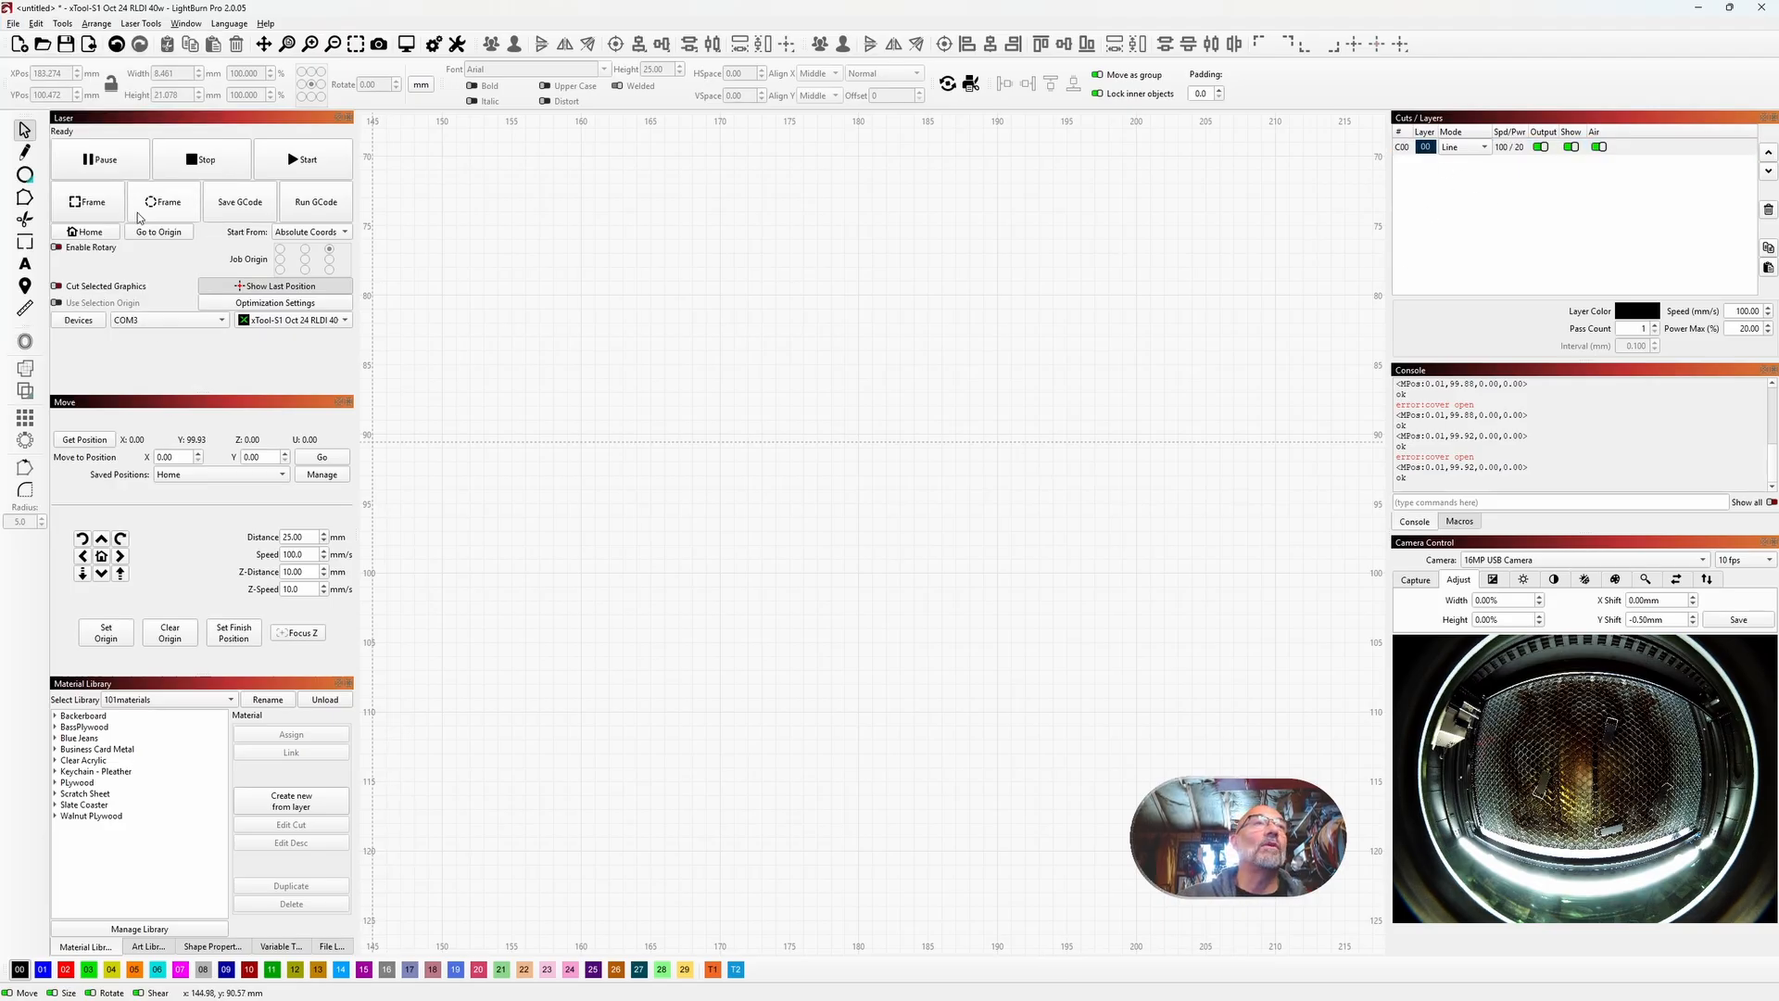
# Step: Draw two overlapping rectangles, an upright one about 5.8 × 12.2 mm and a wide one about 16.9 × 6.9 mm
pyautogui.click(24, 176)
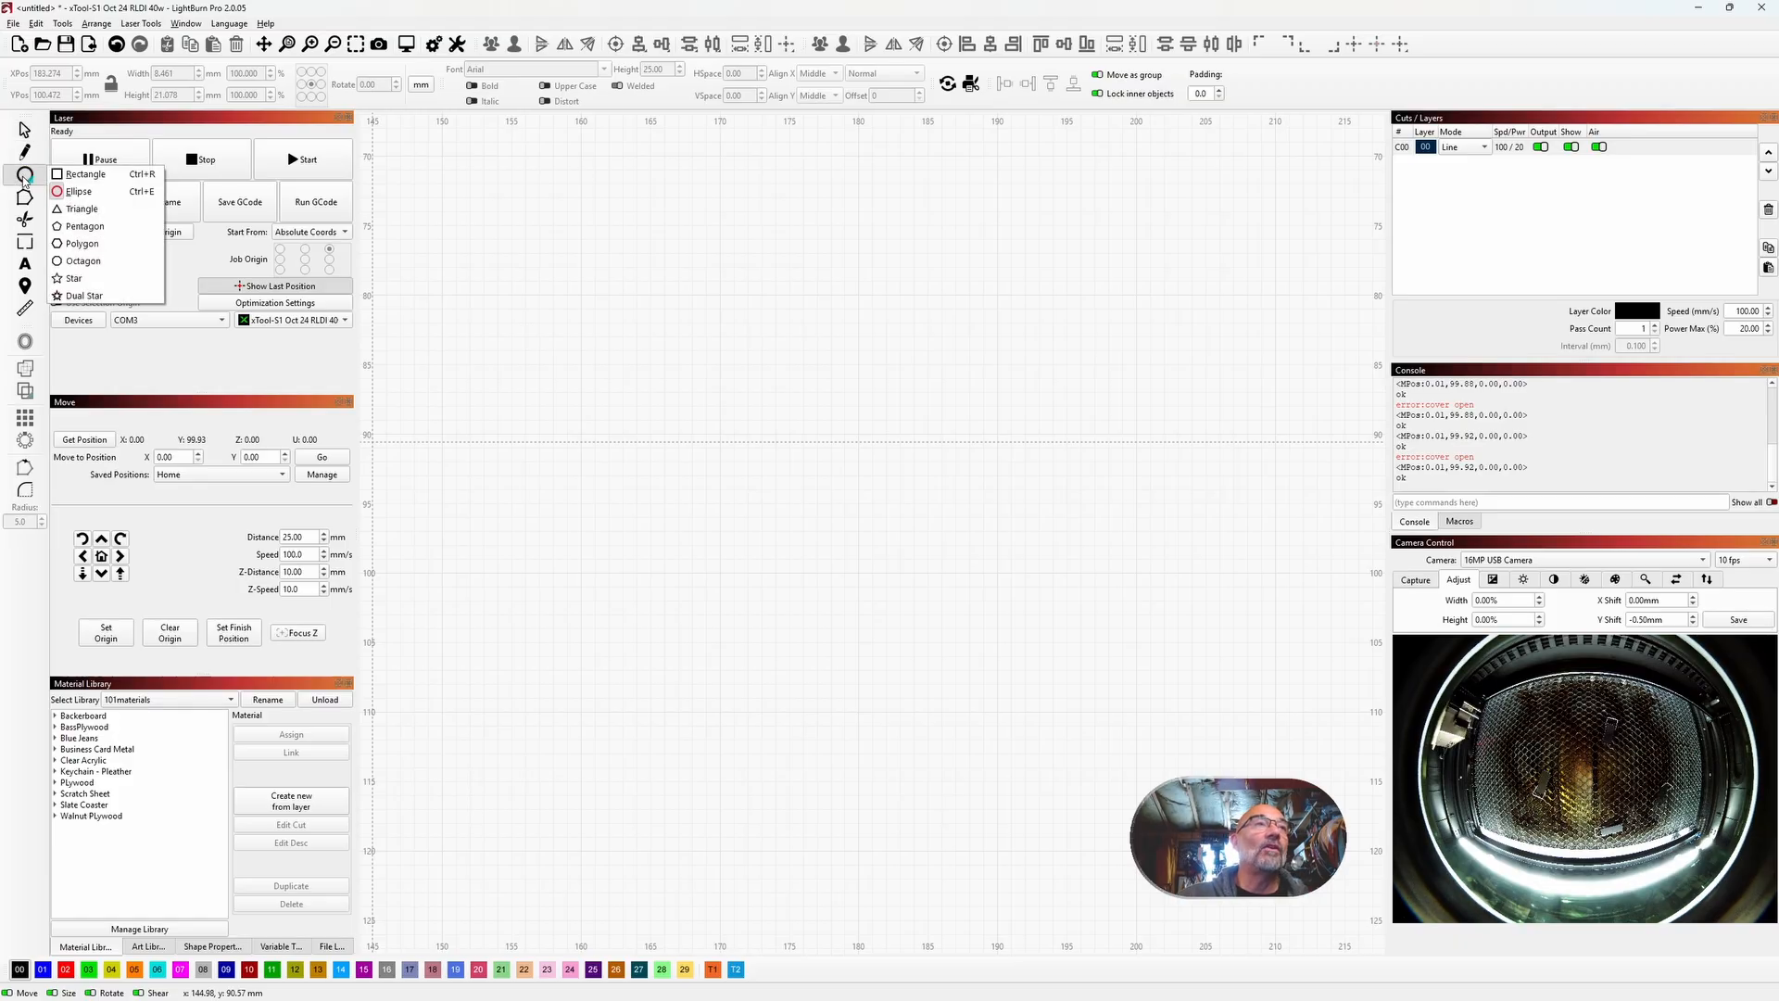
pyautogui.click(83, 174)
pyautogui.moveTo(602, 358); pyautogui.dragTo(683, 528)
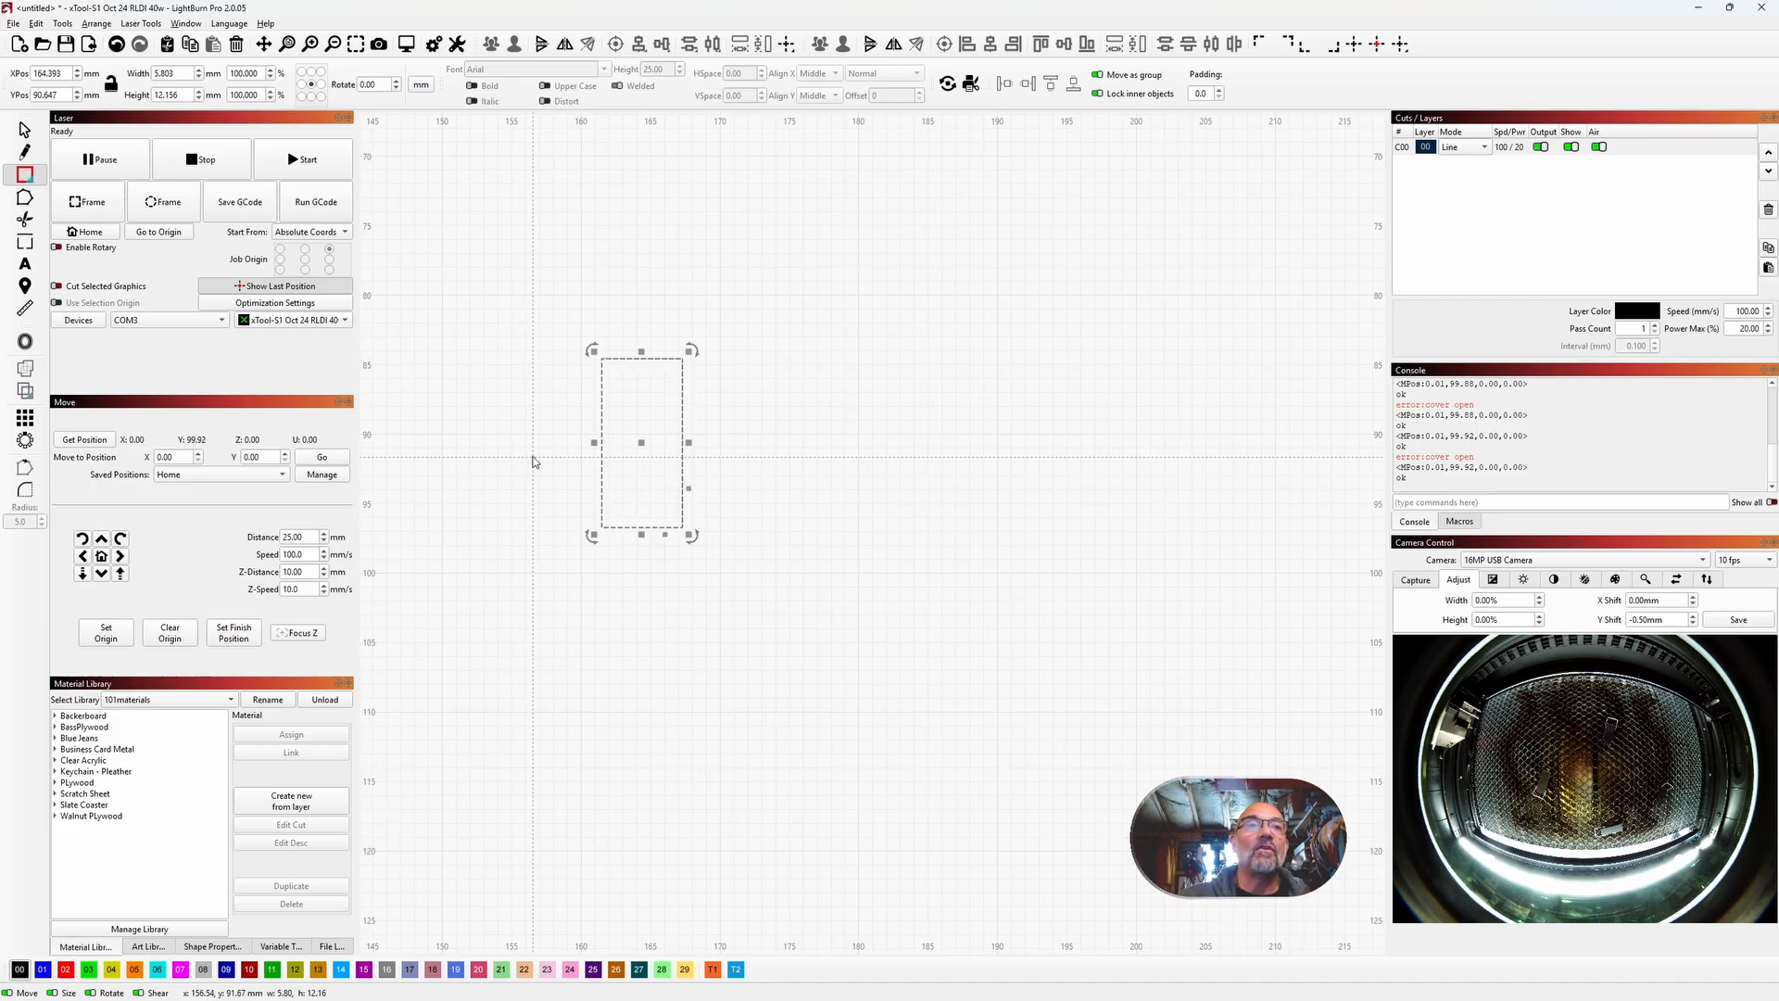
pyautogui.moveTo(529, 455); pyautogui.dragTo(764, 554)
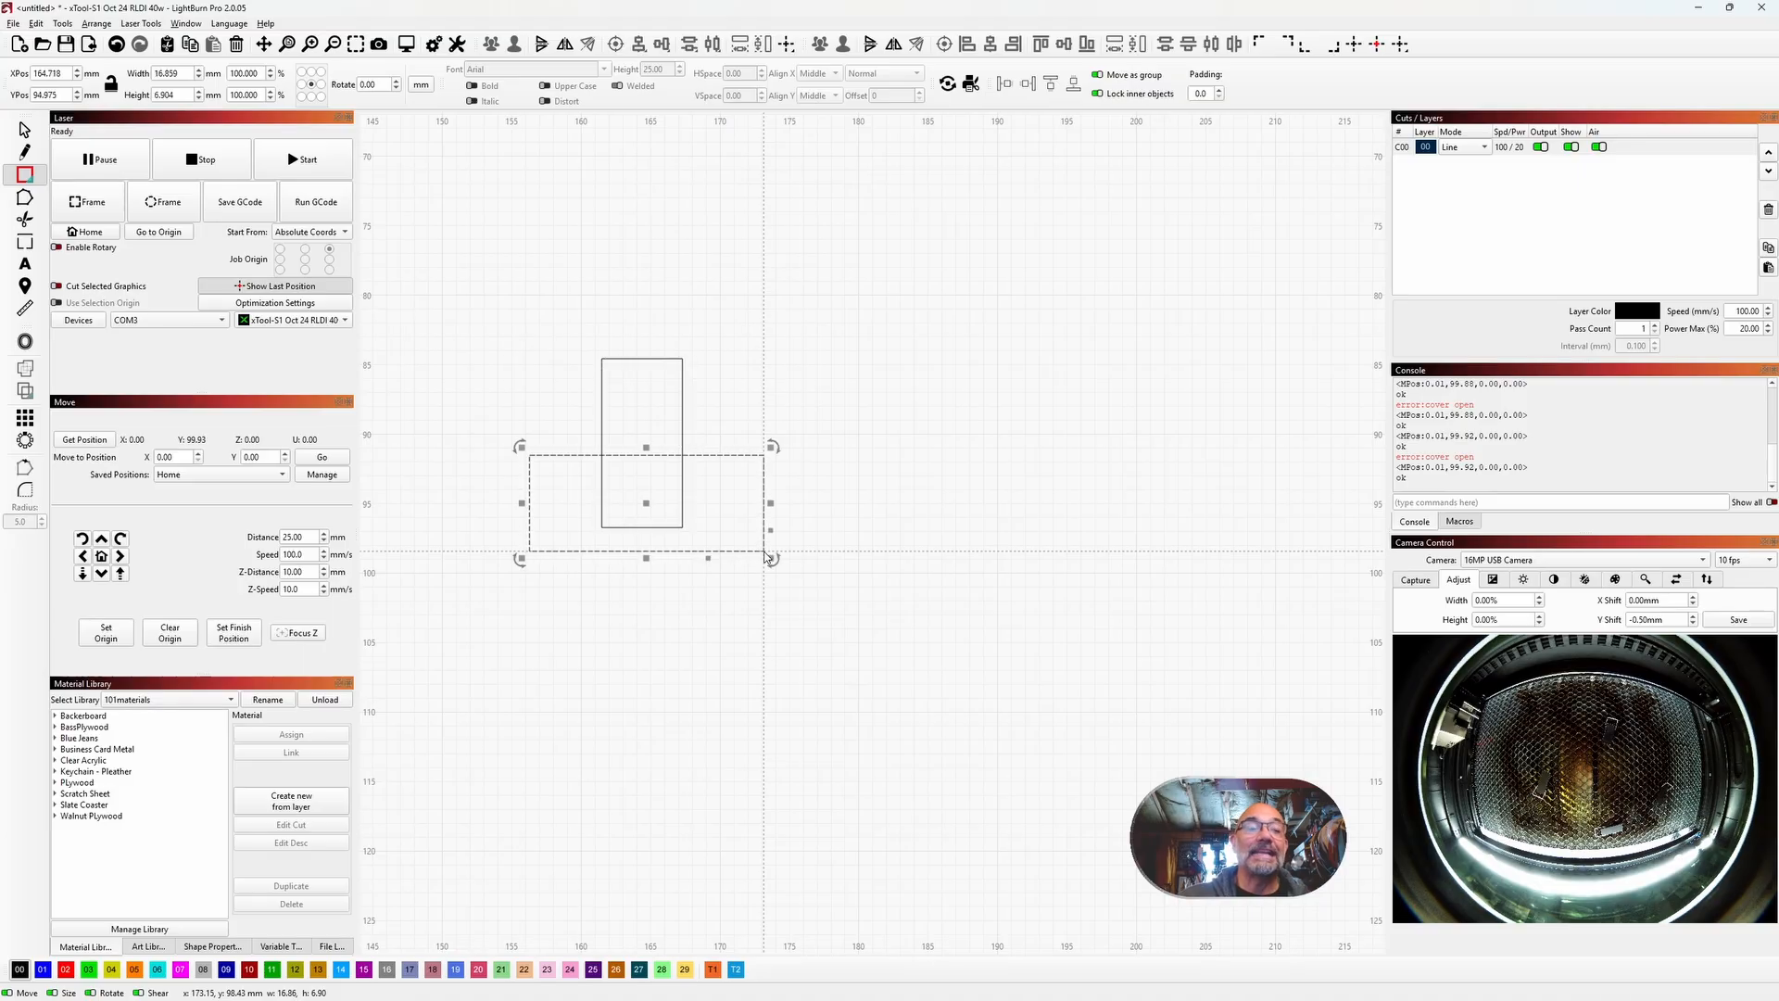
# Step: Assign the wide rectangle to red layer 02 and shrink it to about 3.2 × 4.1 mm, centred inside the black rectangle
pyautogui.click(71, 972)
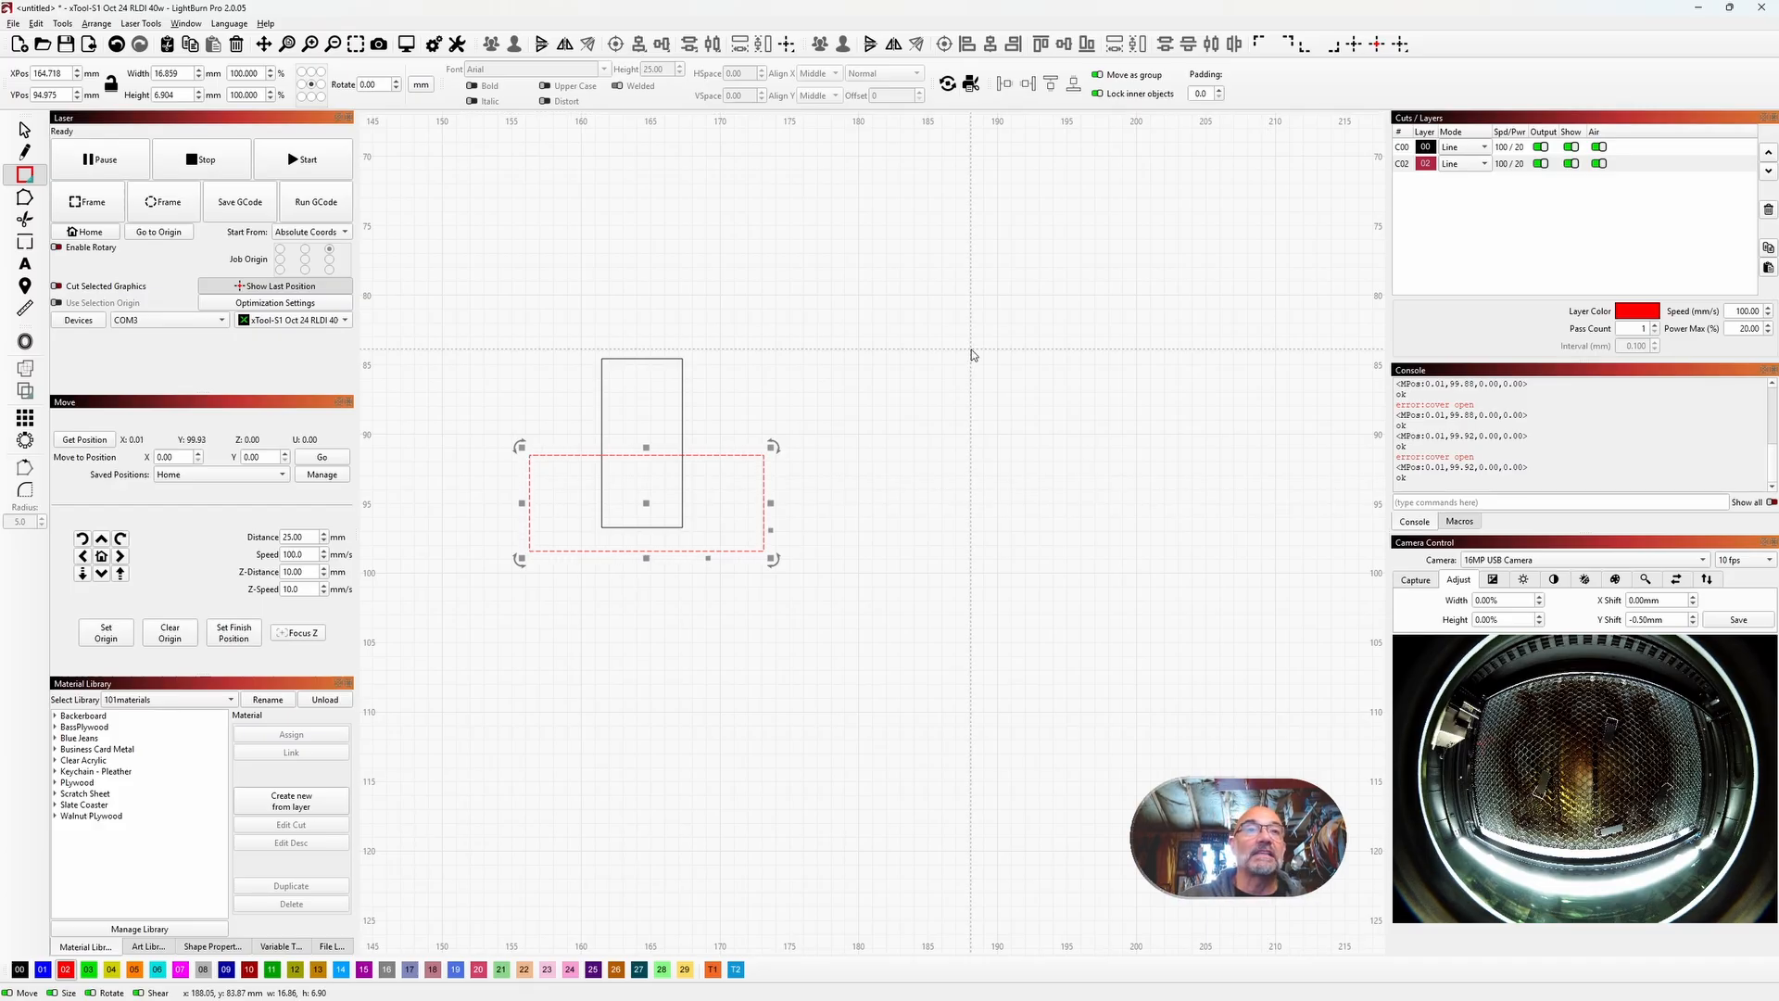
pyautogui.moveTo(770, 503); pyautogui.dragTo(605, 507)
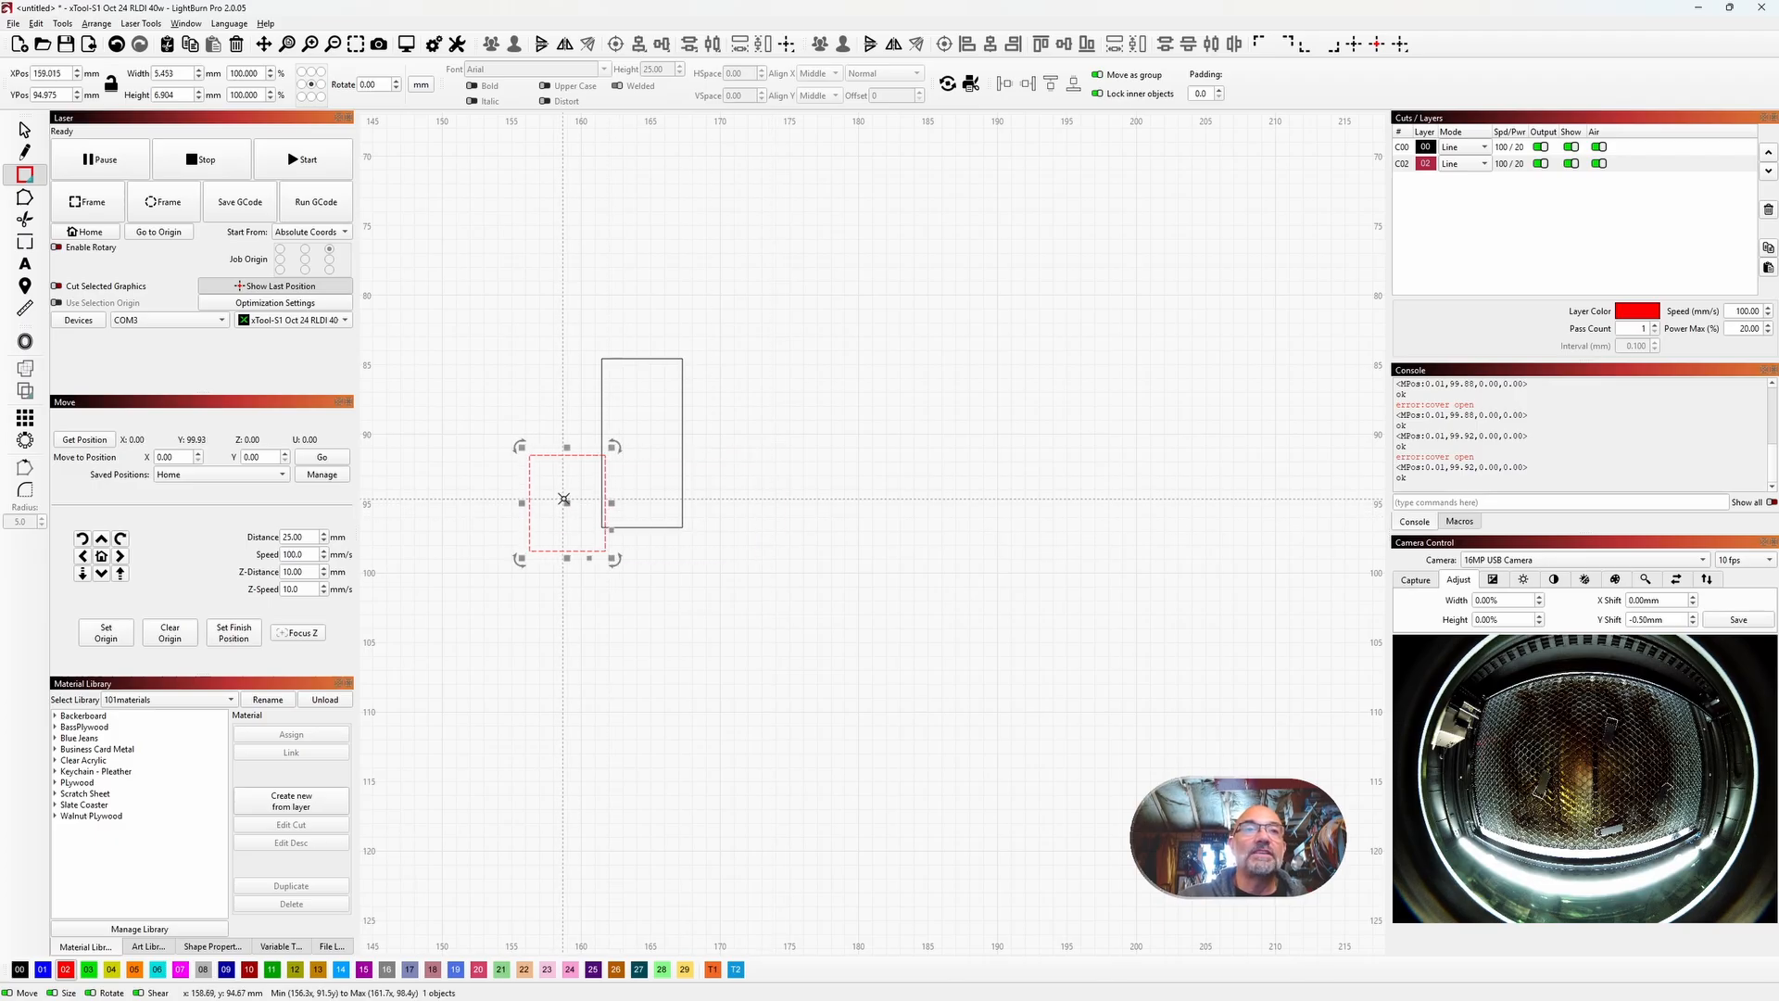
pyautogui.moveTo(520, 448); pyautogui.dragTo(645, 444)
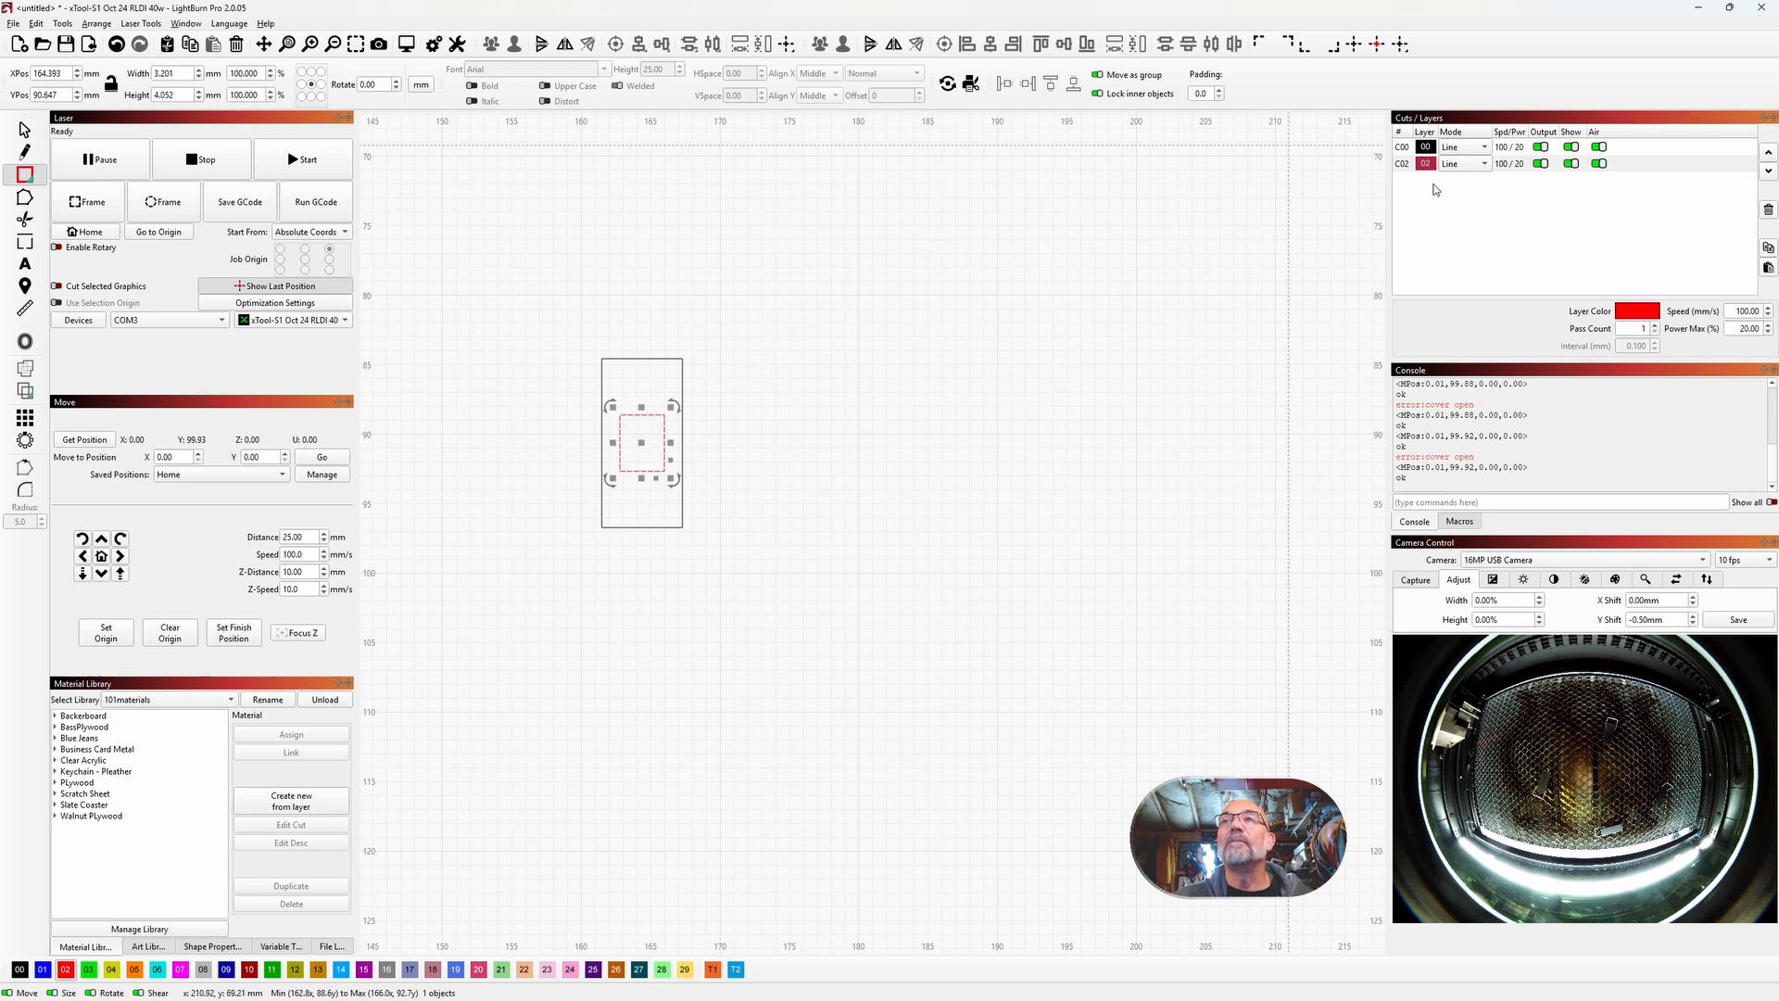
# Step: Reorder the cut layers so that red layer C02 comes before black layer C00
pyautogui.click(1406, 167)
pyautogui.moveTo(1406, 158); pyautogui.dragTo(1403, 153)
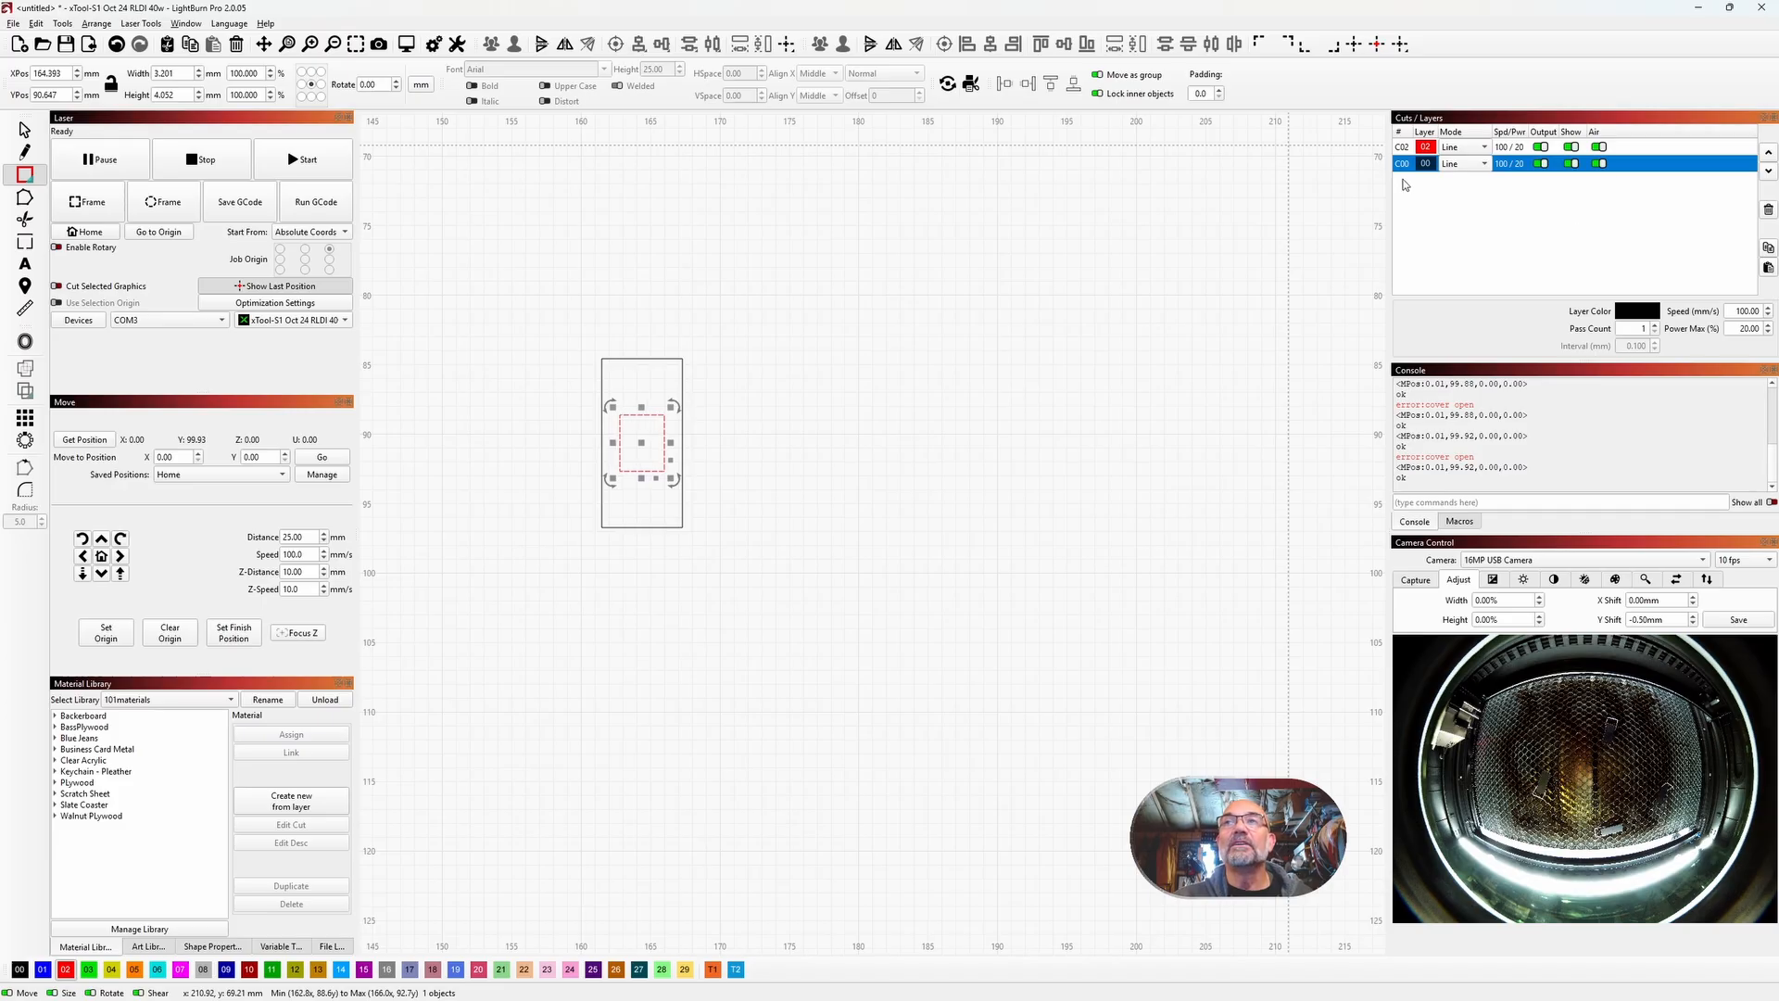
pyautogui.click(1771, 156)
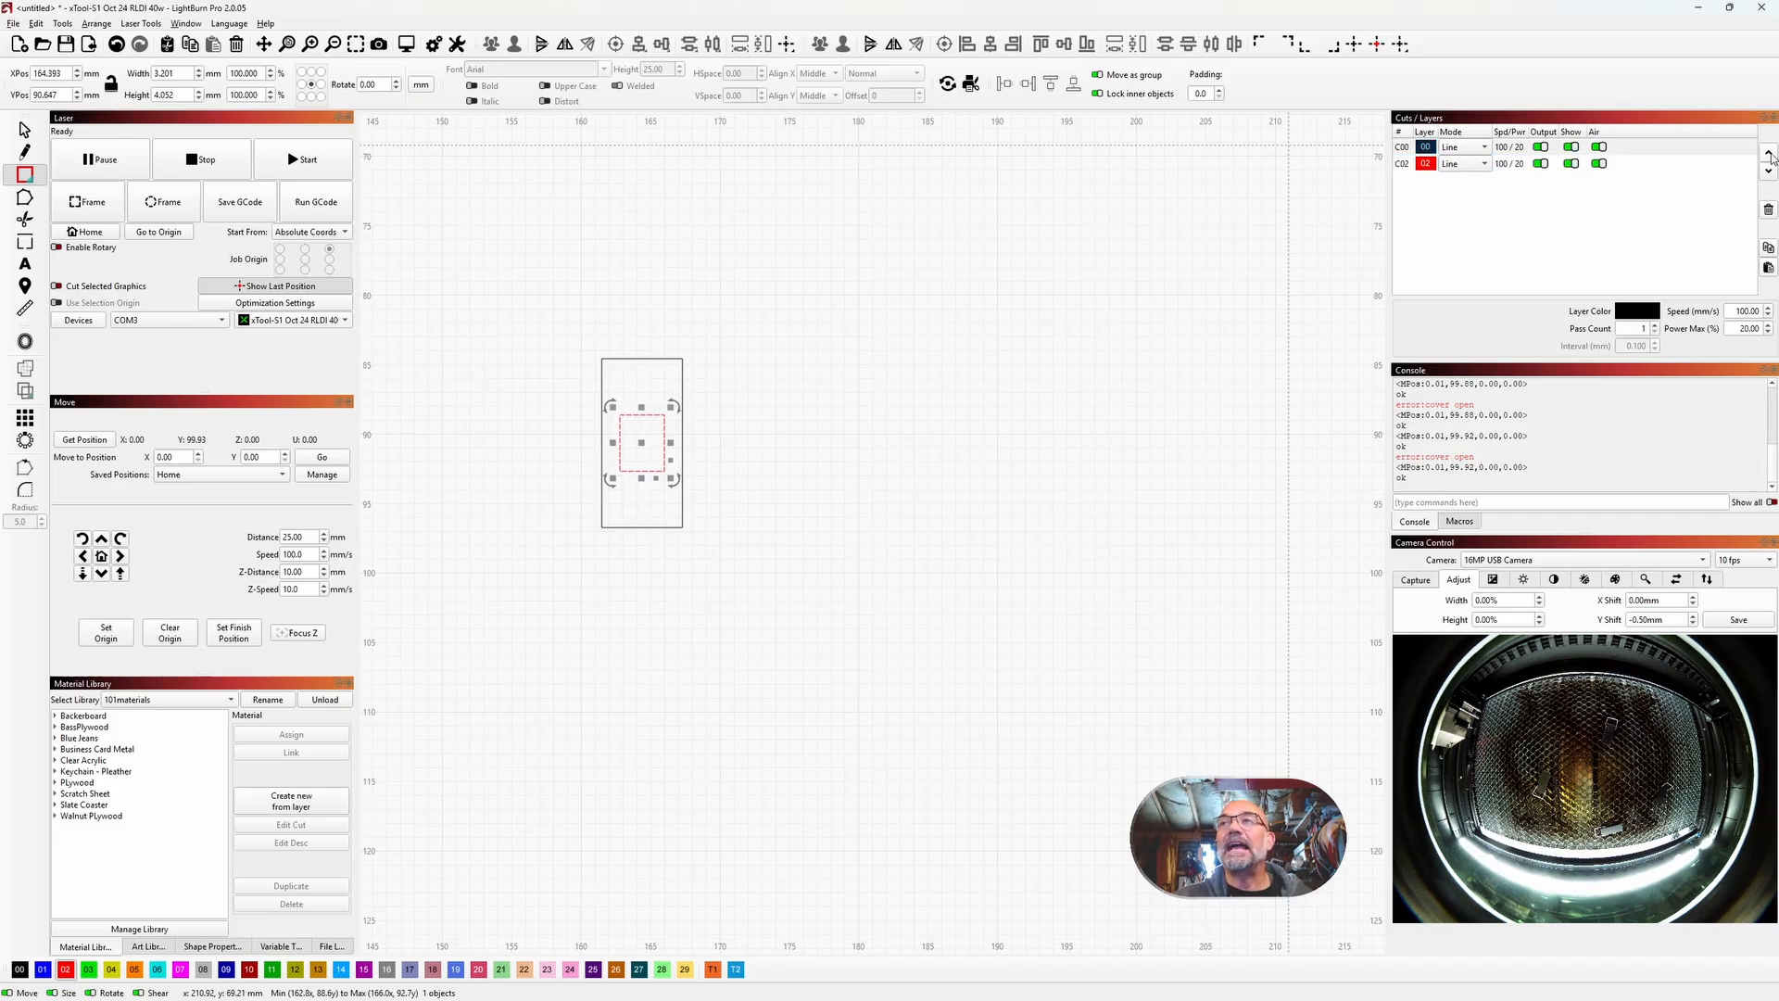
pyautogui.click(1403, 167)
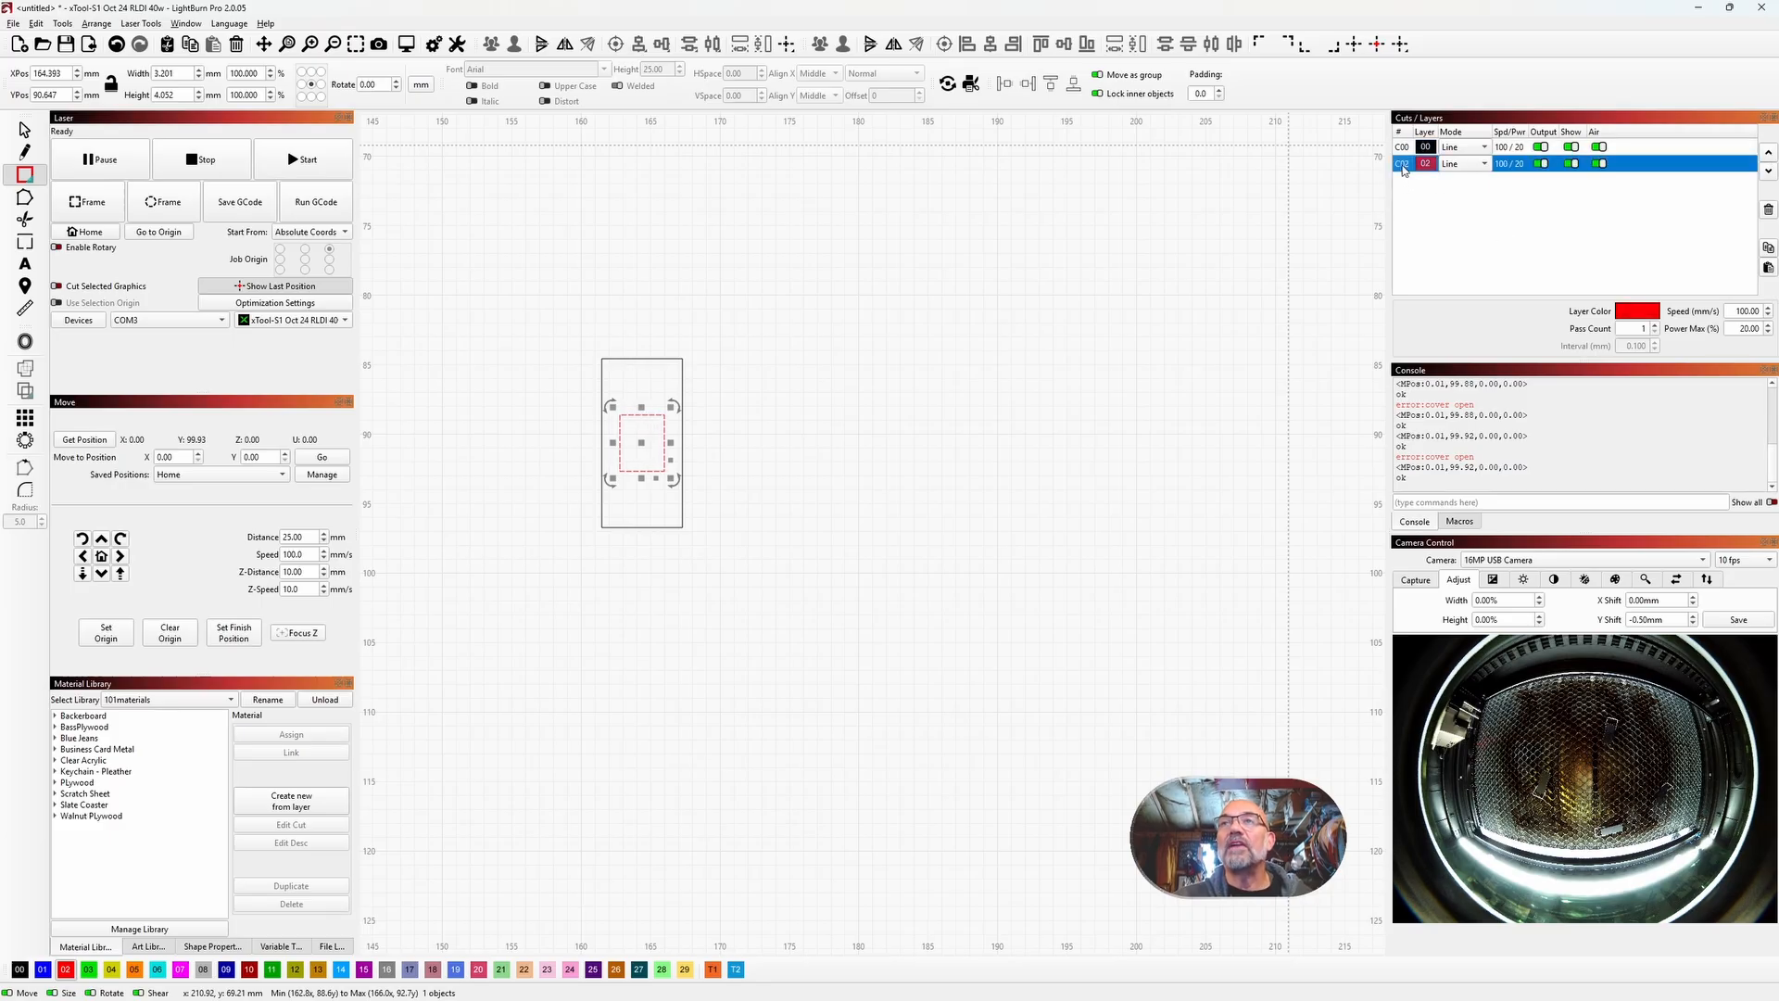
pyautogui.click(1766, 151)
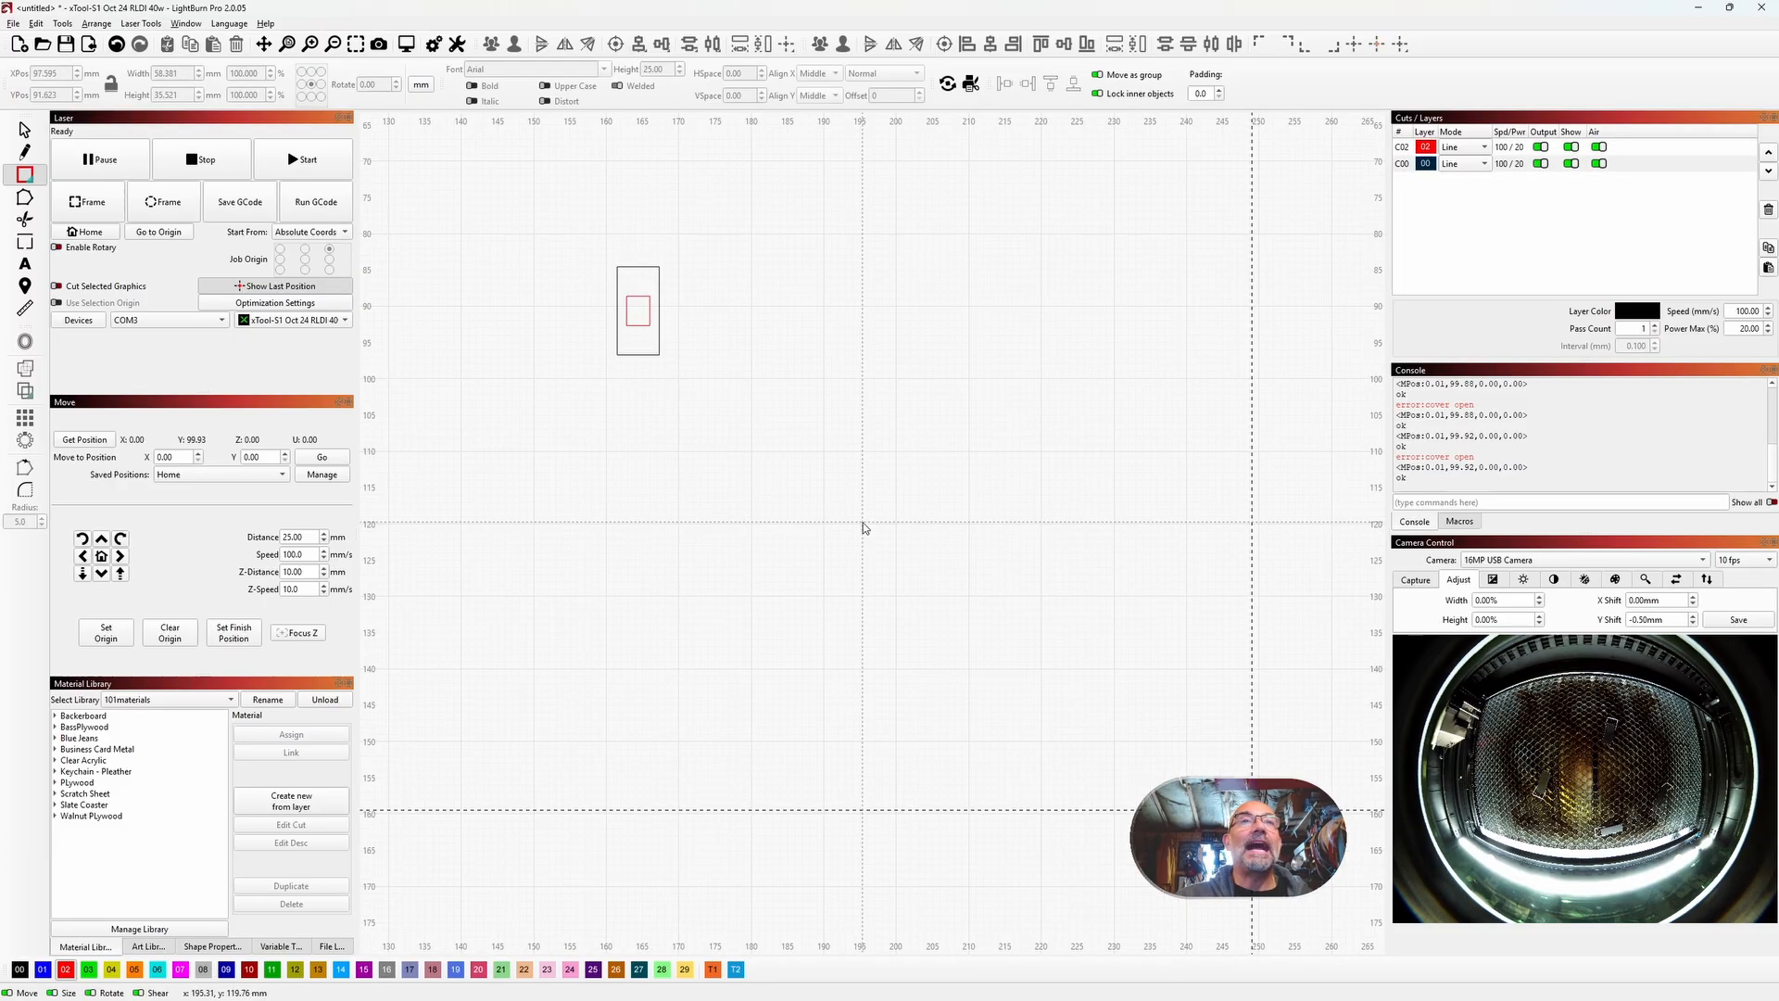
# Step: Preview the cut path of the two nested rectangles
pyautogui.moveTo(743, 492); pyautogui.dragTo(870, 568)
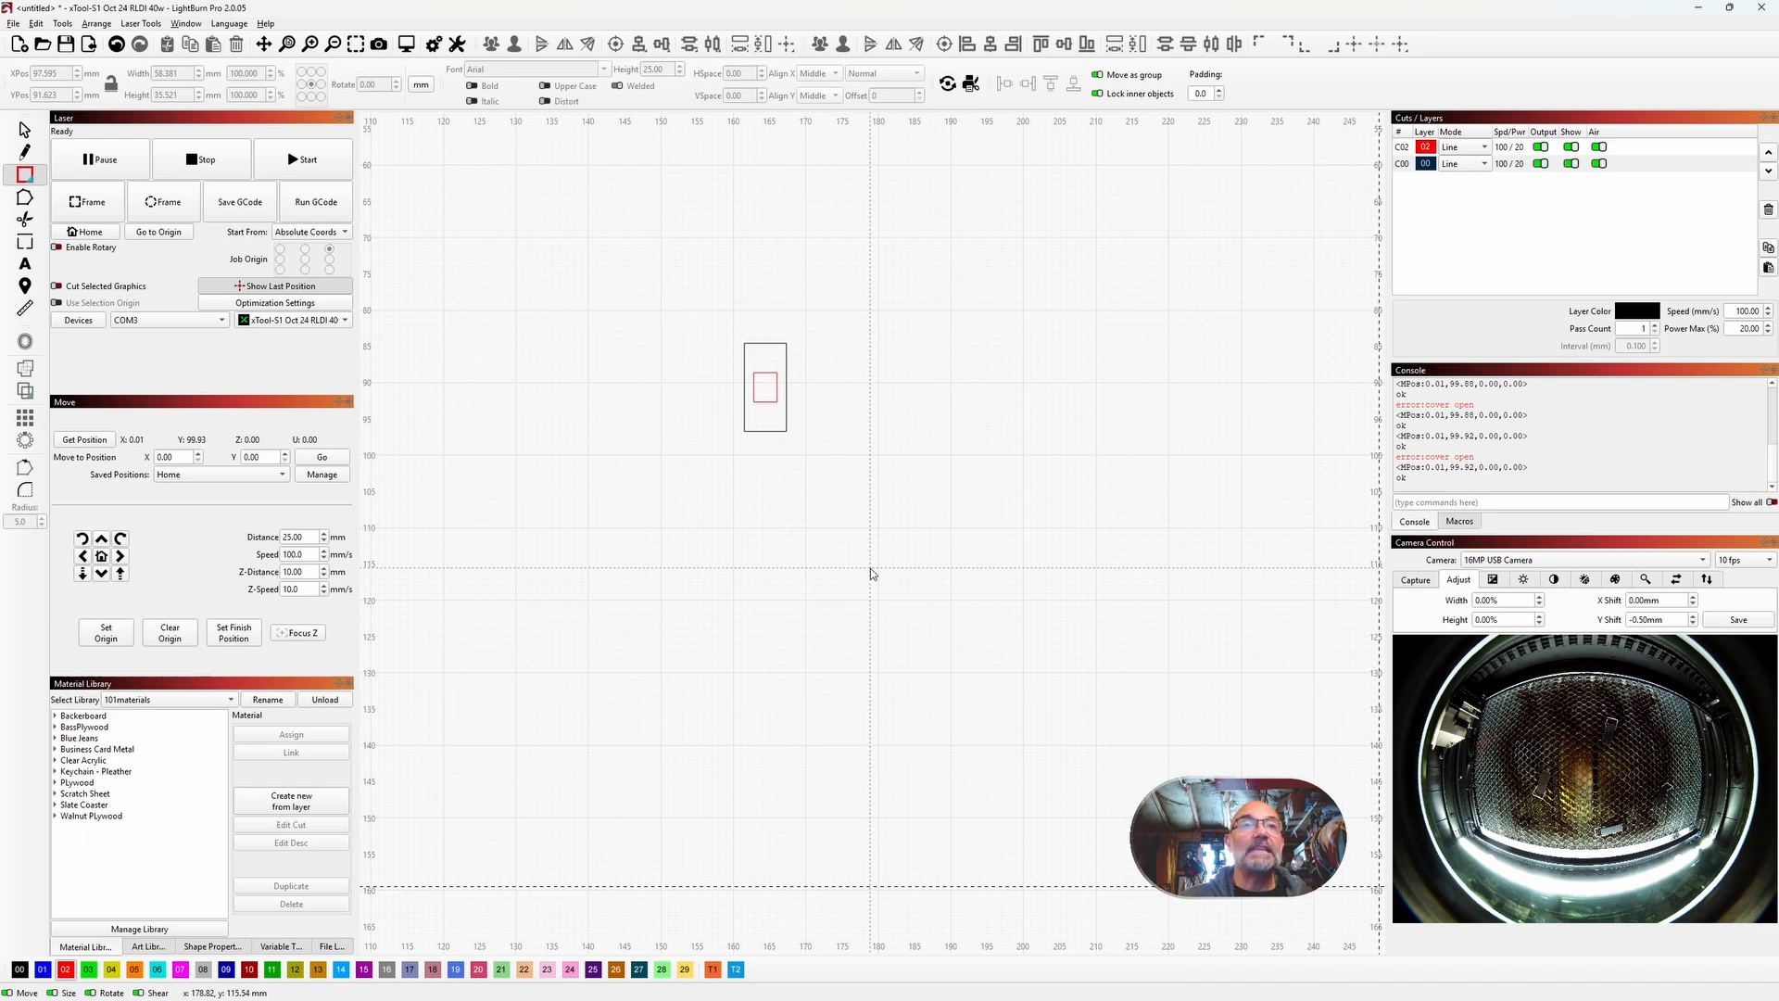
pyautogui.hotkey('alt', 'p')
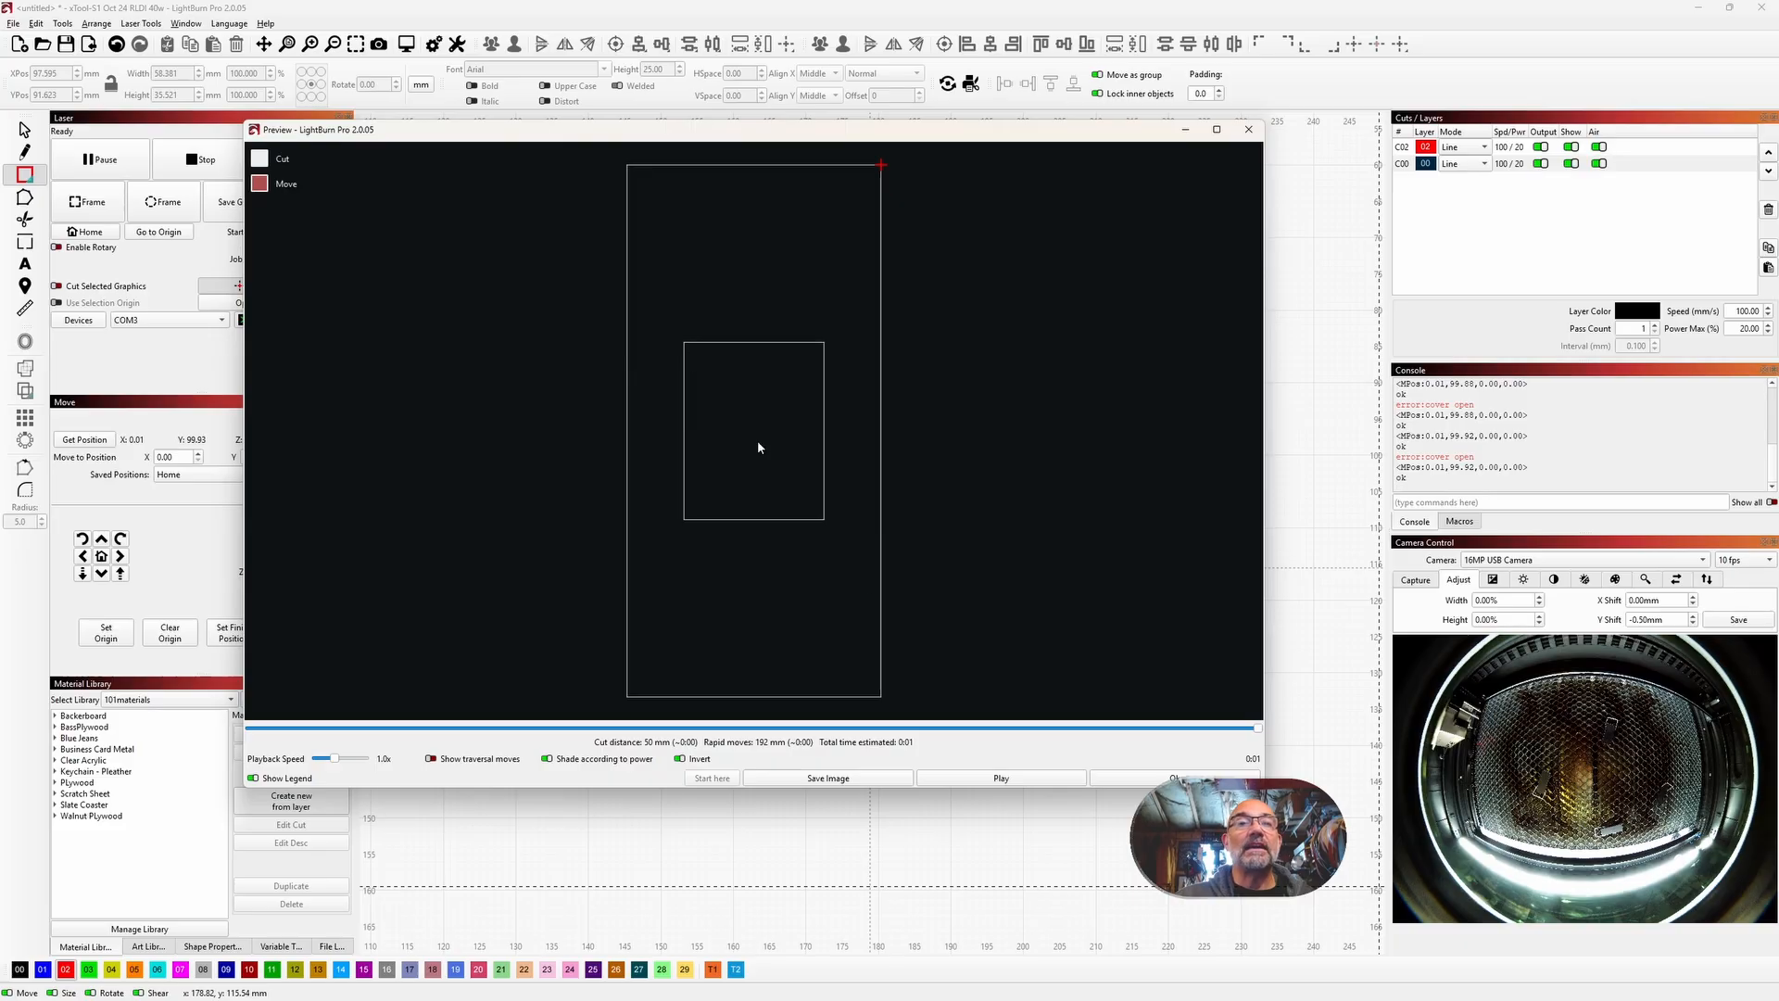
pyautogui.moveTo(1258, 728)
pyautogui.mouseDown()
pyautogui.moveTo(924, 719)
pyautogui.moveTo(642, 746)
pyautogui.moveTo(1009, 797)
pyautogui.moveTo(1257, 797)
pyautogui.mouseUp()
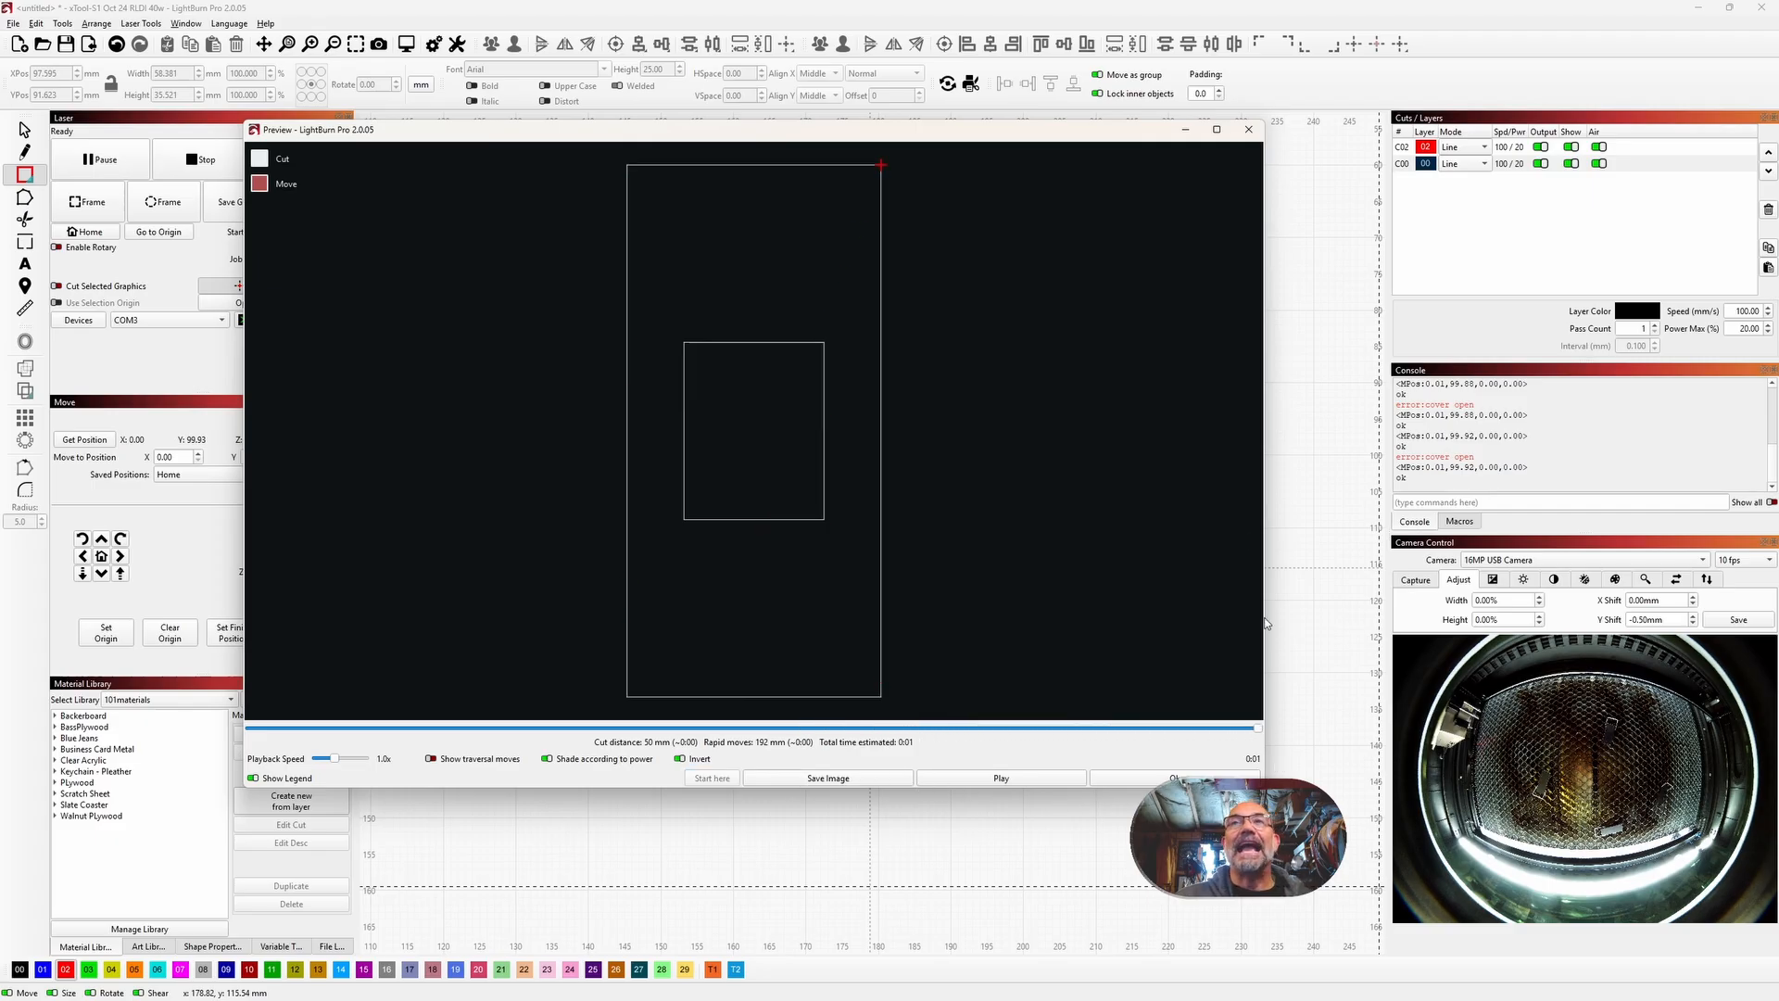
# Step: Close the preview and review the Edit commands, both with nothing selected and with the black outer rectangle selected
pyautogui.click(1247, 130)
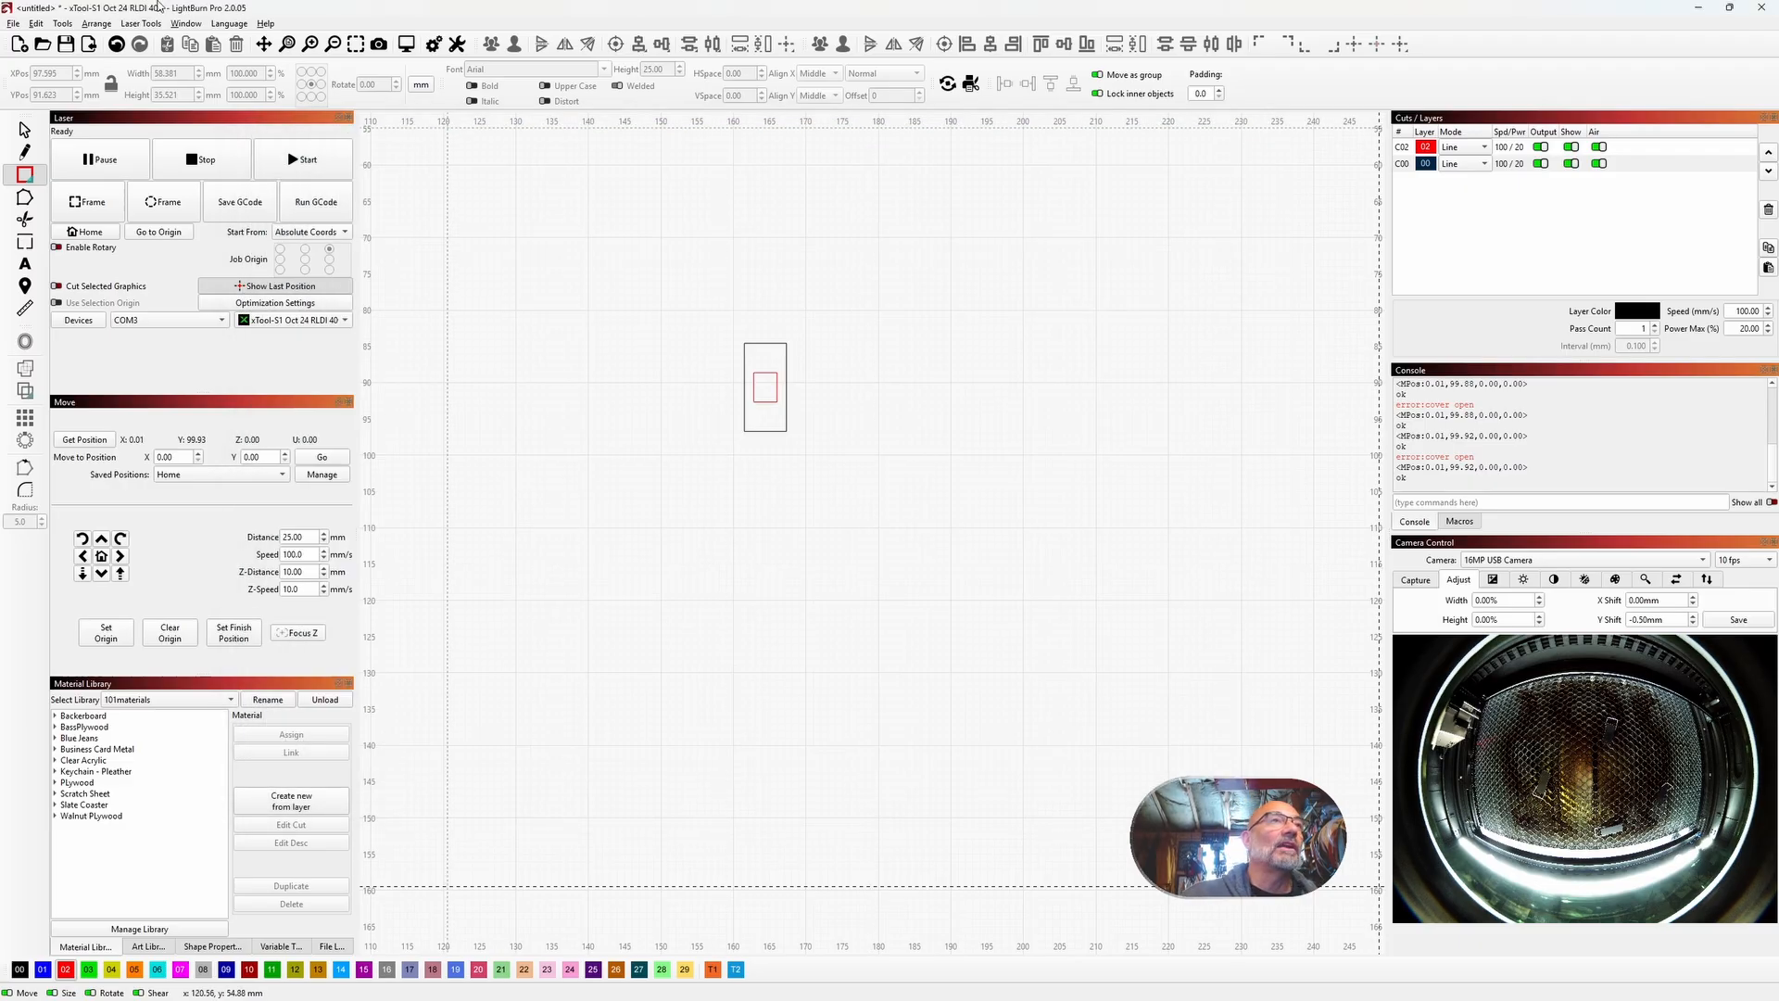
pyautogui.click(37, 24)
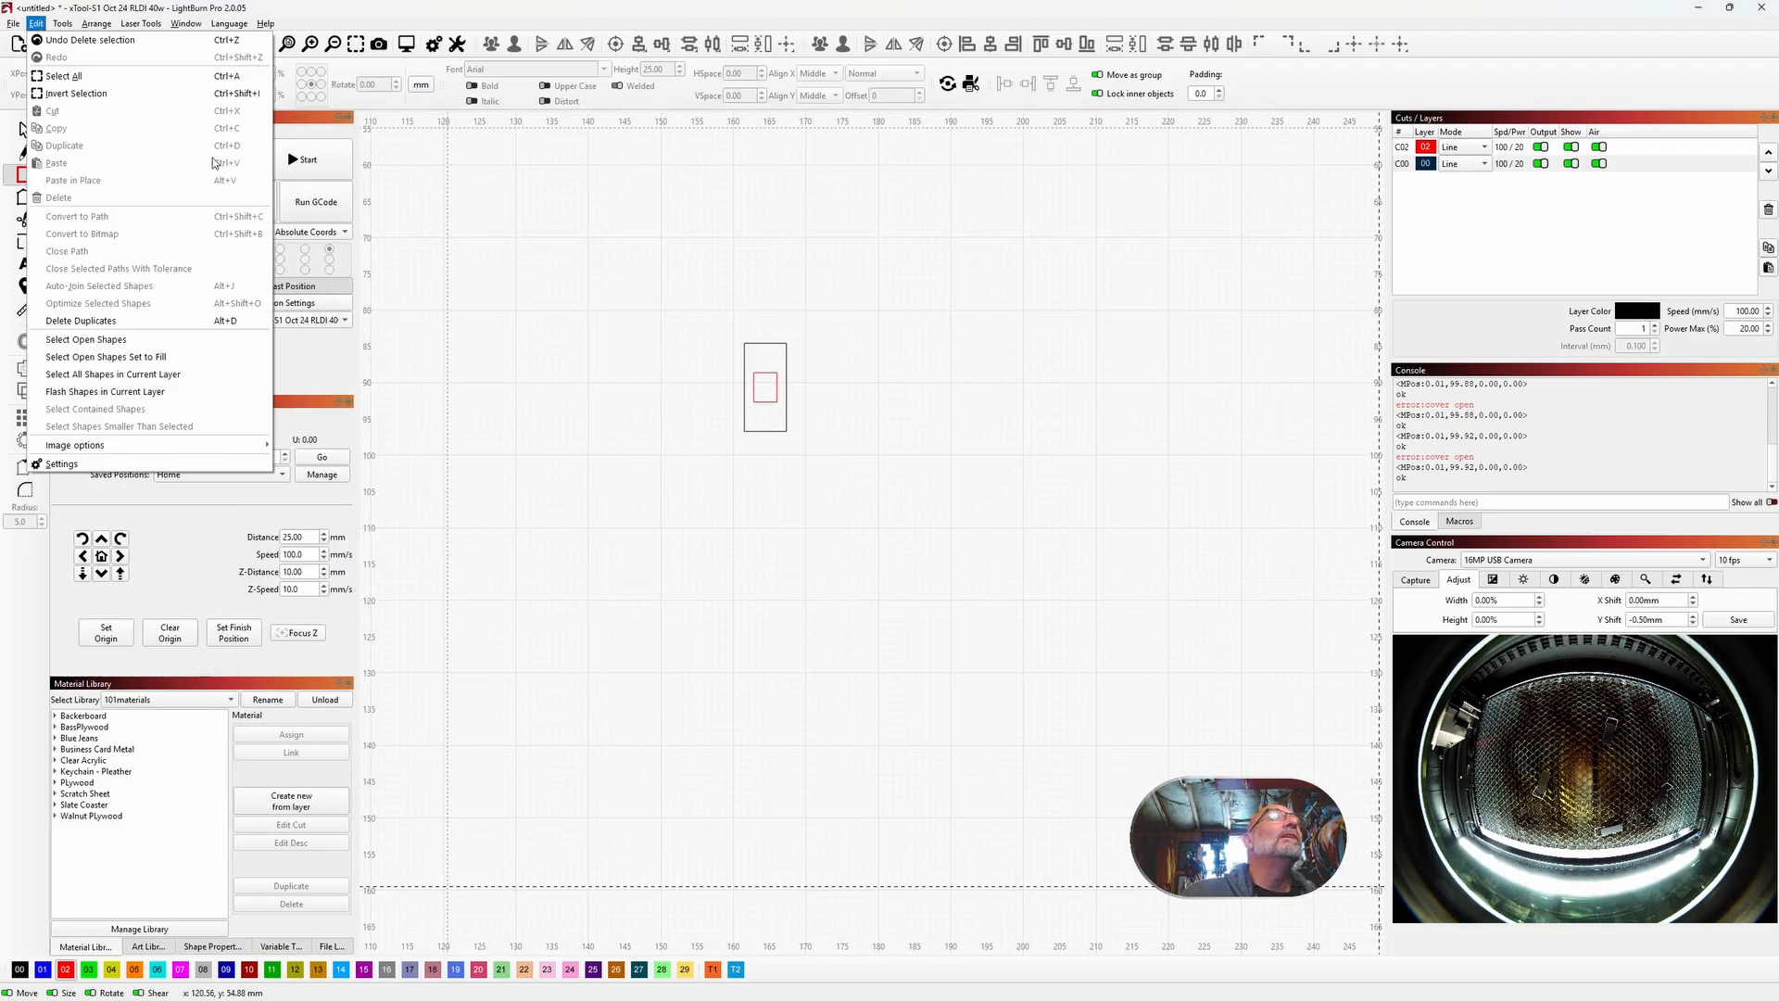
pyautogui.click(778, 347)
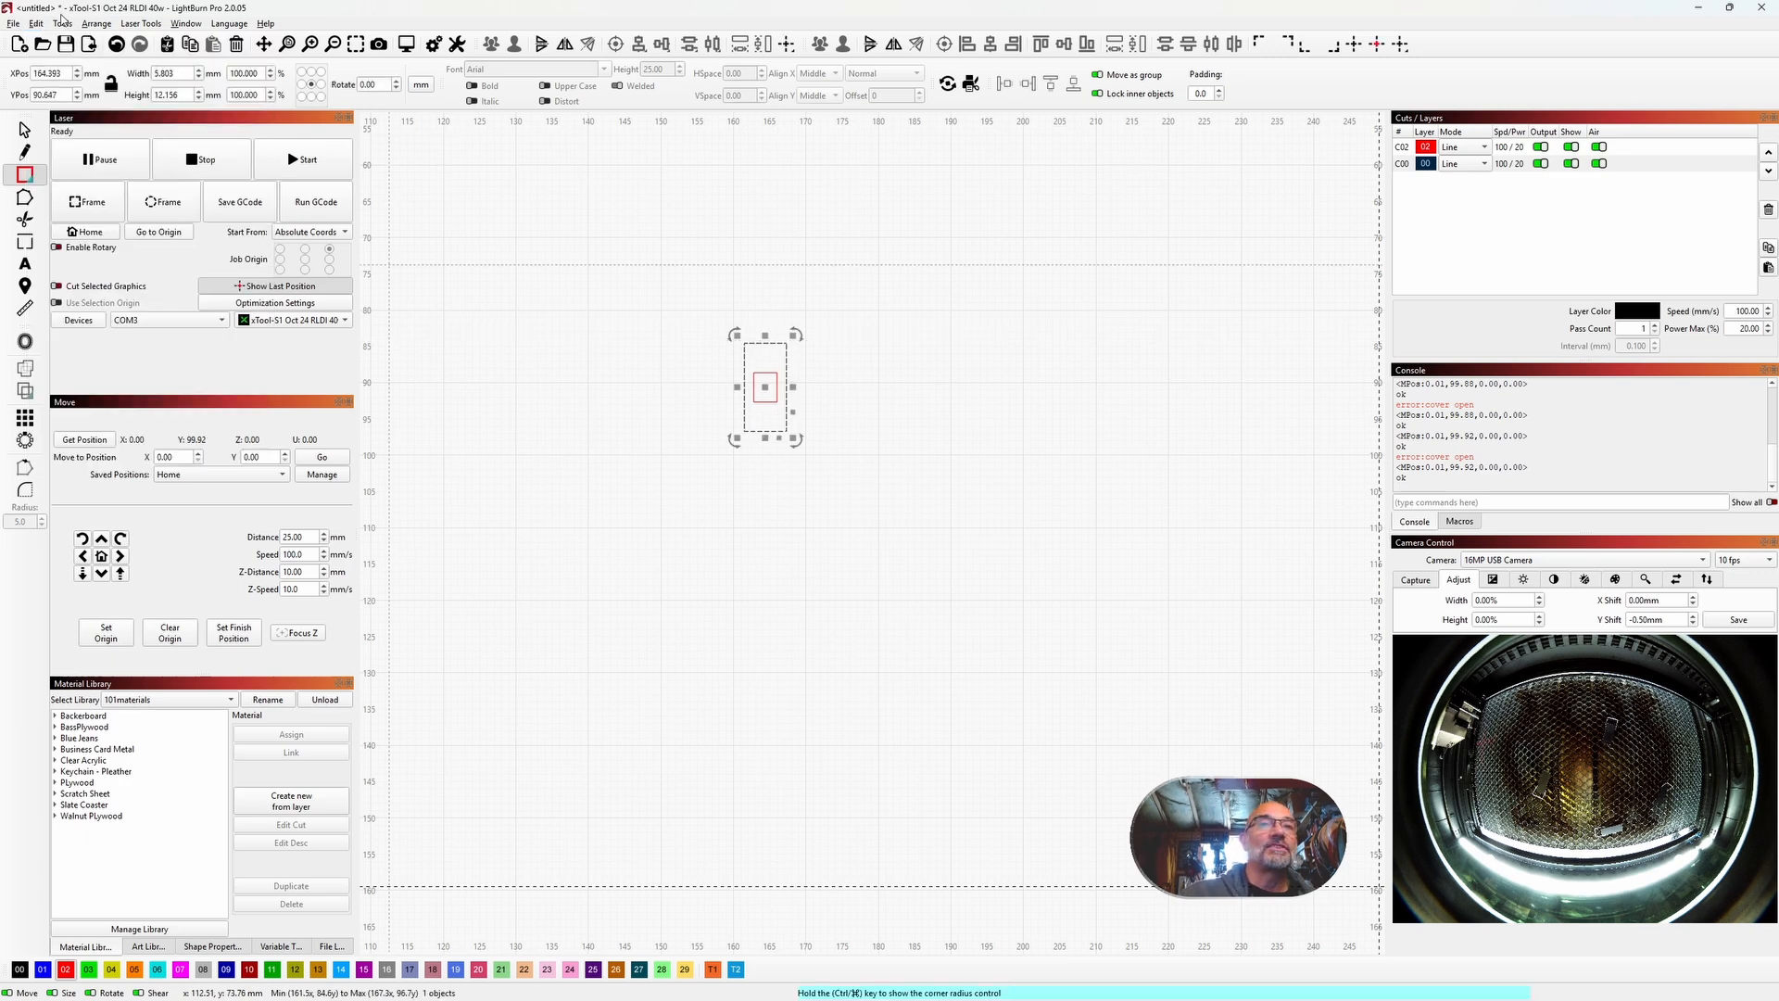
pyautogui.click(34, 25)
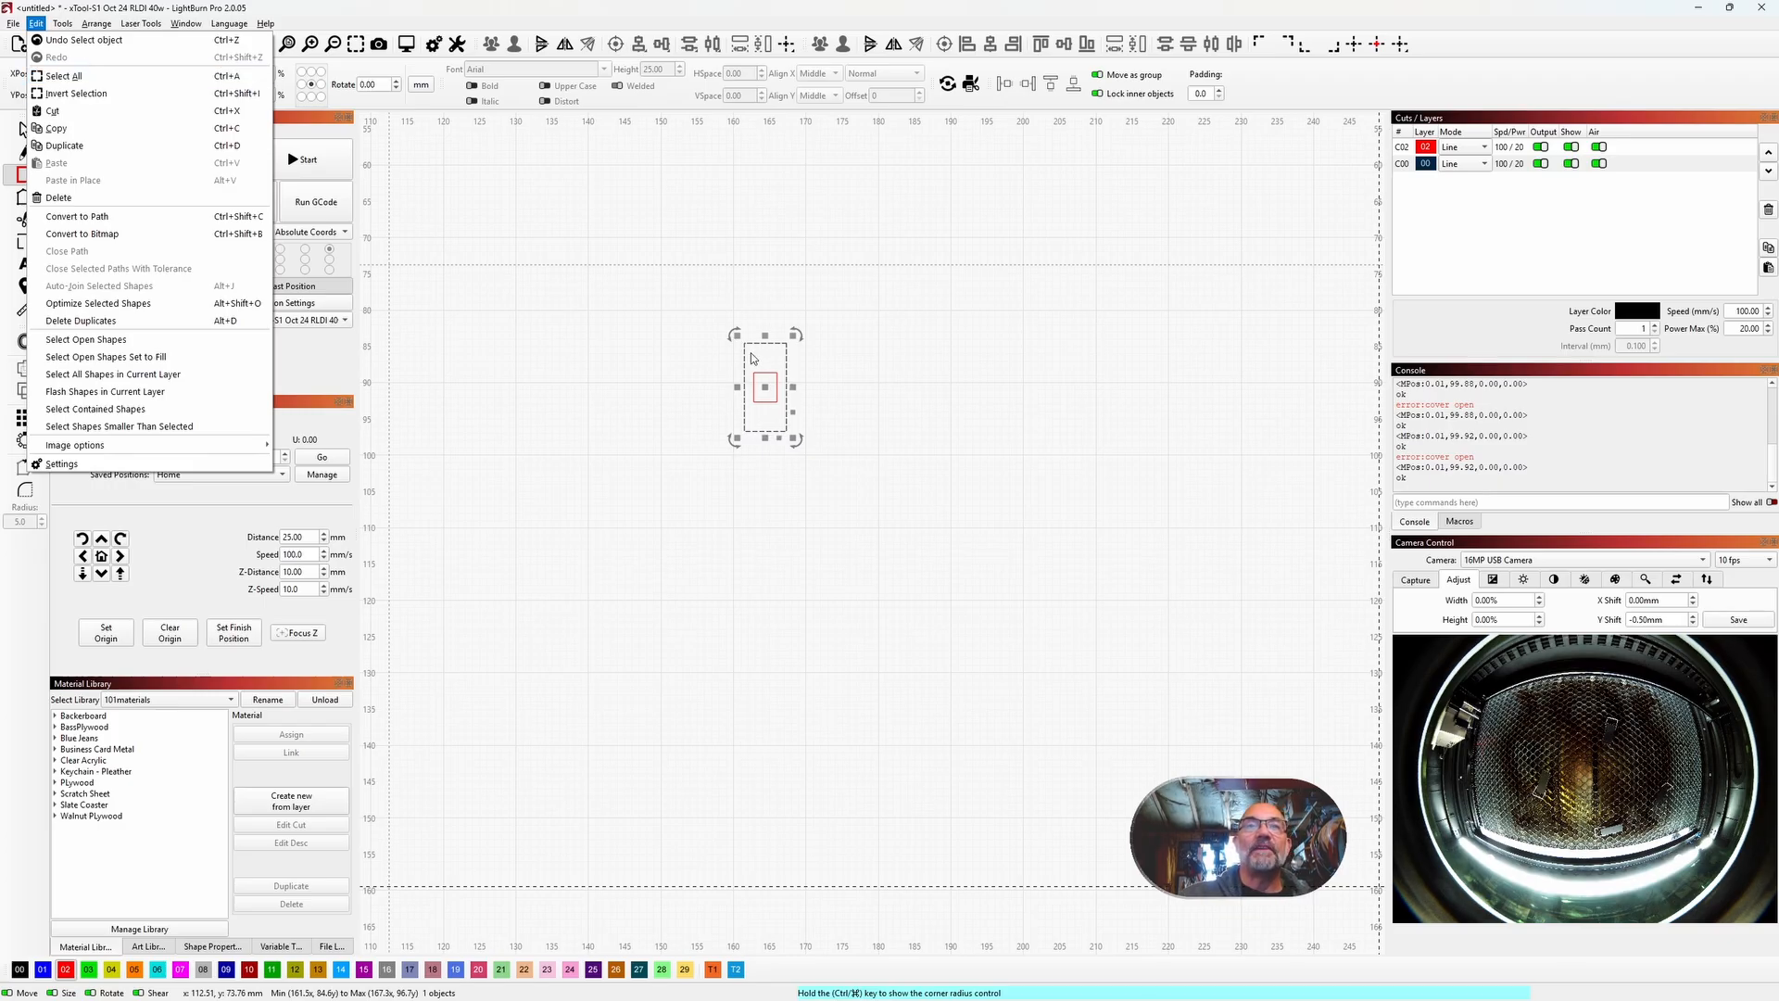
pyautogui.click(766, 389)
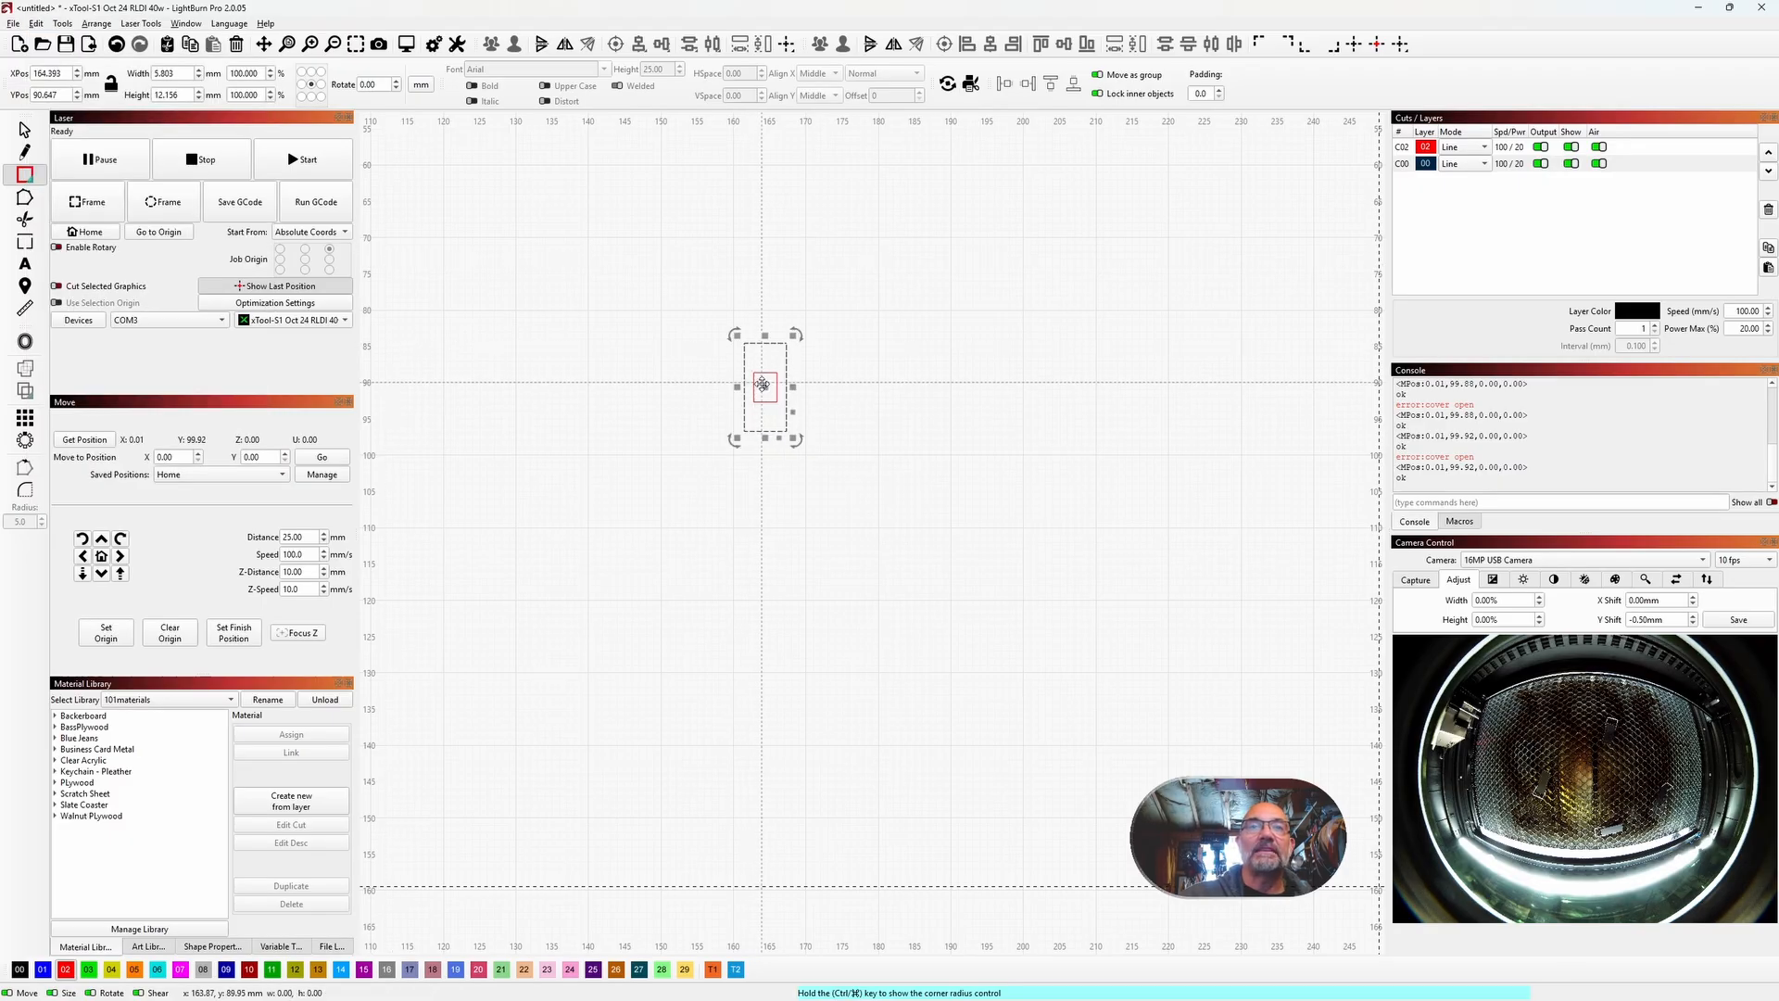
pyautogui.moveTo(767, 390)
pyautogui.mouseDown()
pyautogui.moveTo(845, 390)
pyautogui.moveTo(766, 387)
pyautogui.mouseUp()
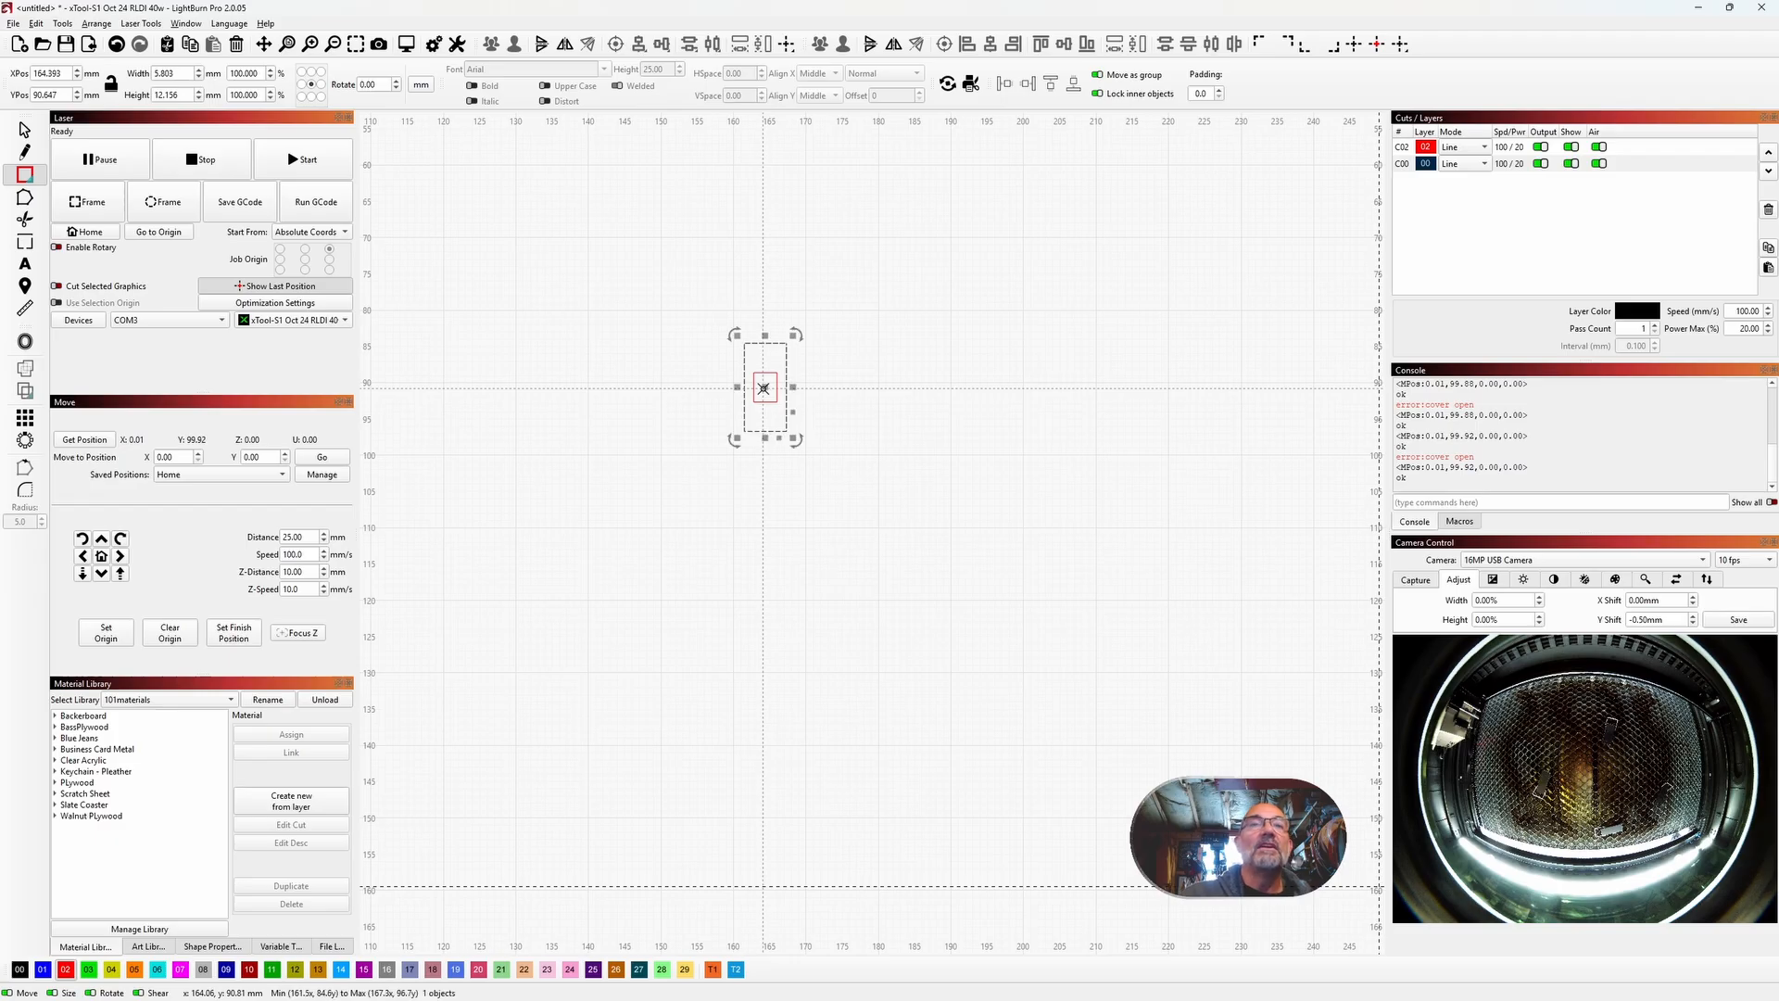
pyautogui.press('Escape')
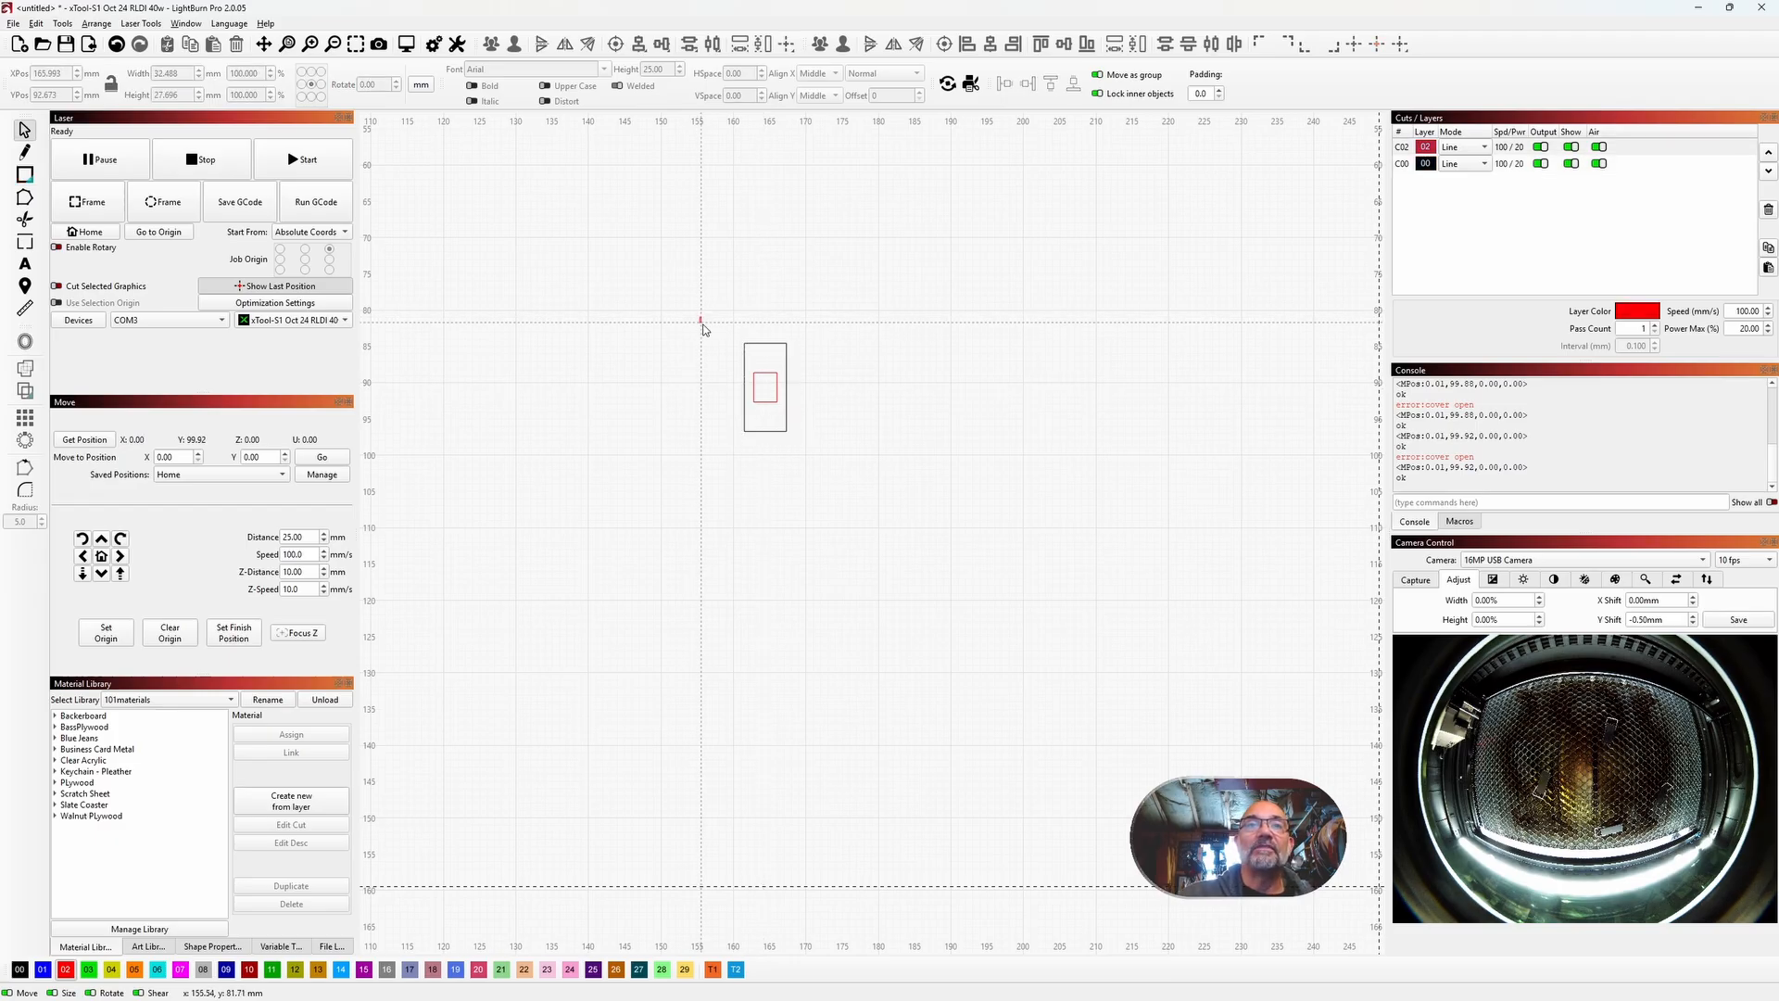
# Step: Select both nested rectangles together and shift them about 2 mm to the left
pyautogui.moveTo(700, 318); pyautogui.dragTo(859, 472)
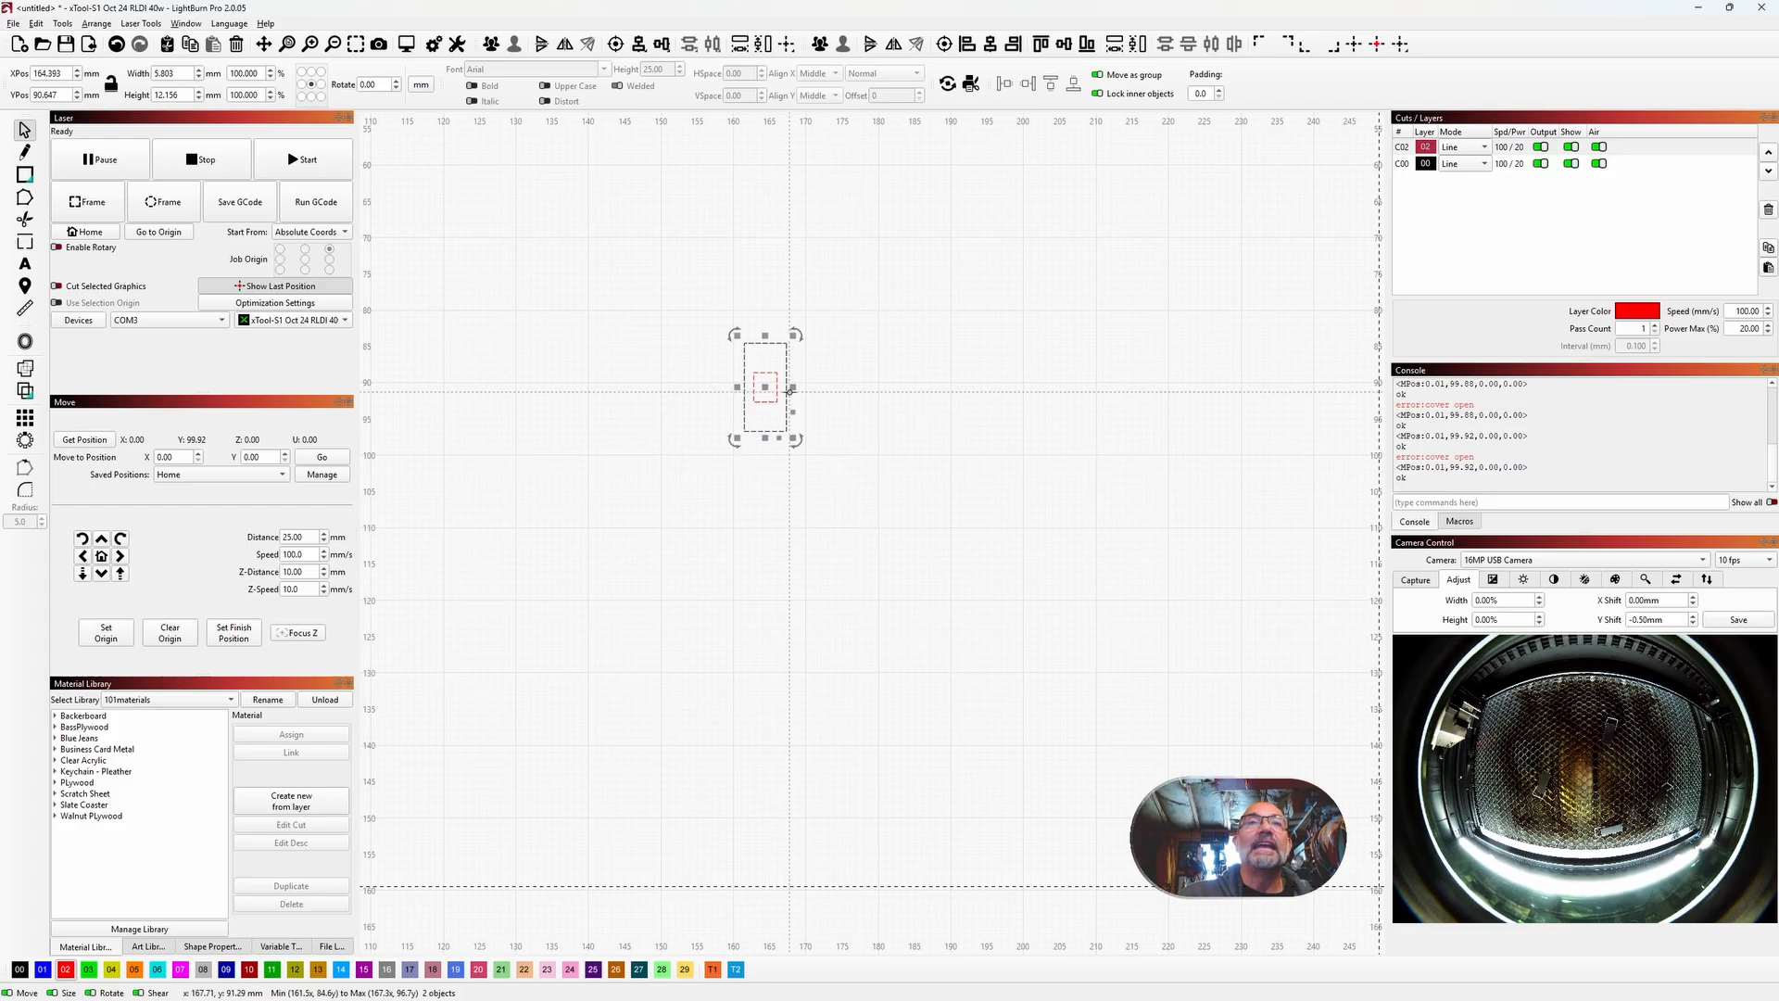
pyautogui.moveTo(765, 388)
pyautogui.mouseDown()
pyautogui.moveTo(791, 386)
pyautogui.moveTo(752, 391)
pyautogui.mouseUp()
pyautogui.click(683, 563)
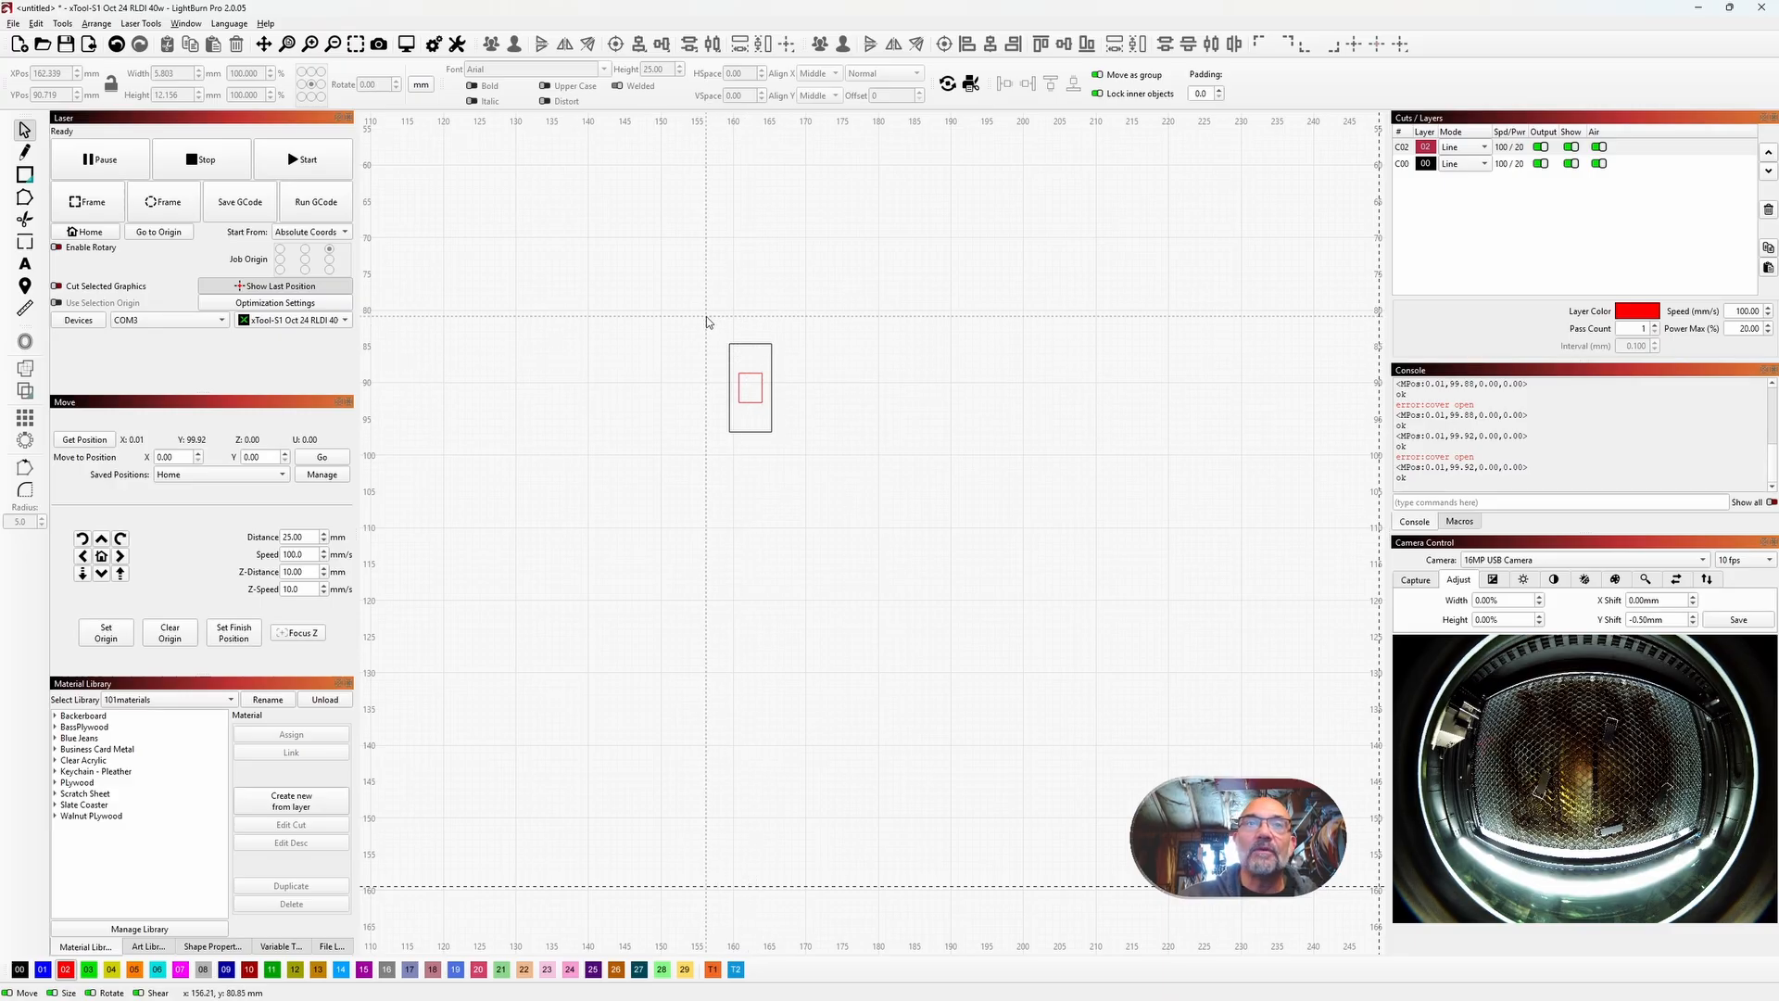
# Step: Group the black rectangle and the red rectangle inside it into one object
pyautogui.moveTo(706, 316)
pyautogui.mouseDown()
pyautogui.moveTo(722, 386)
pyautogui.moveTo(816, 459)
pyautogui.mouseUp()
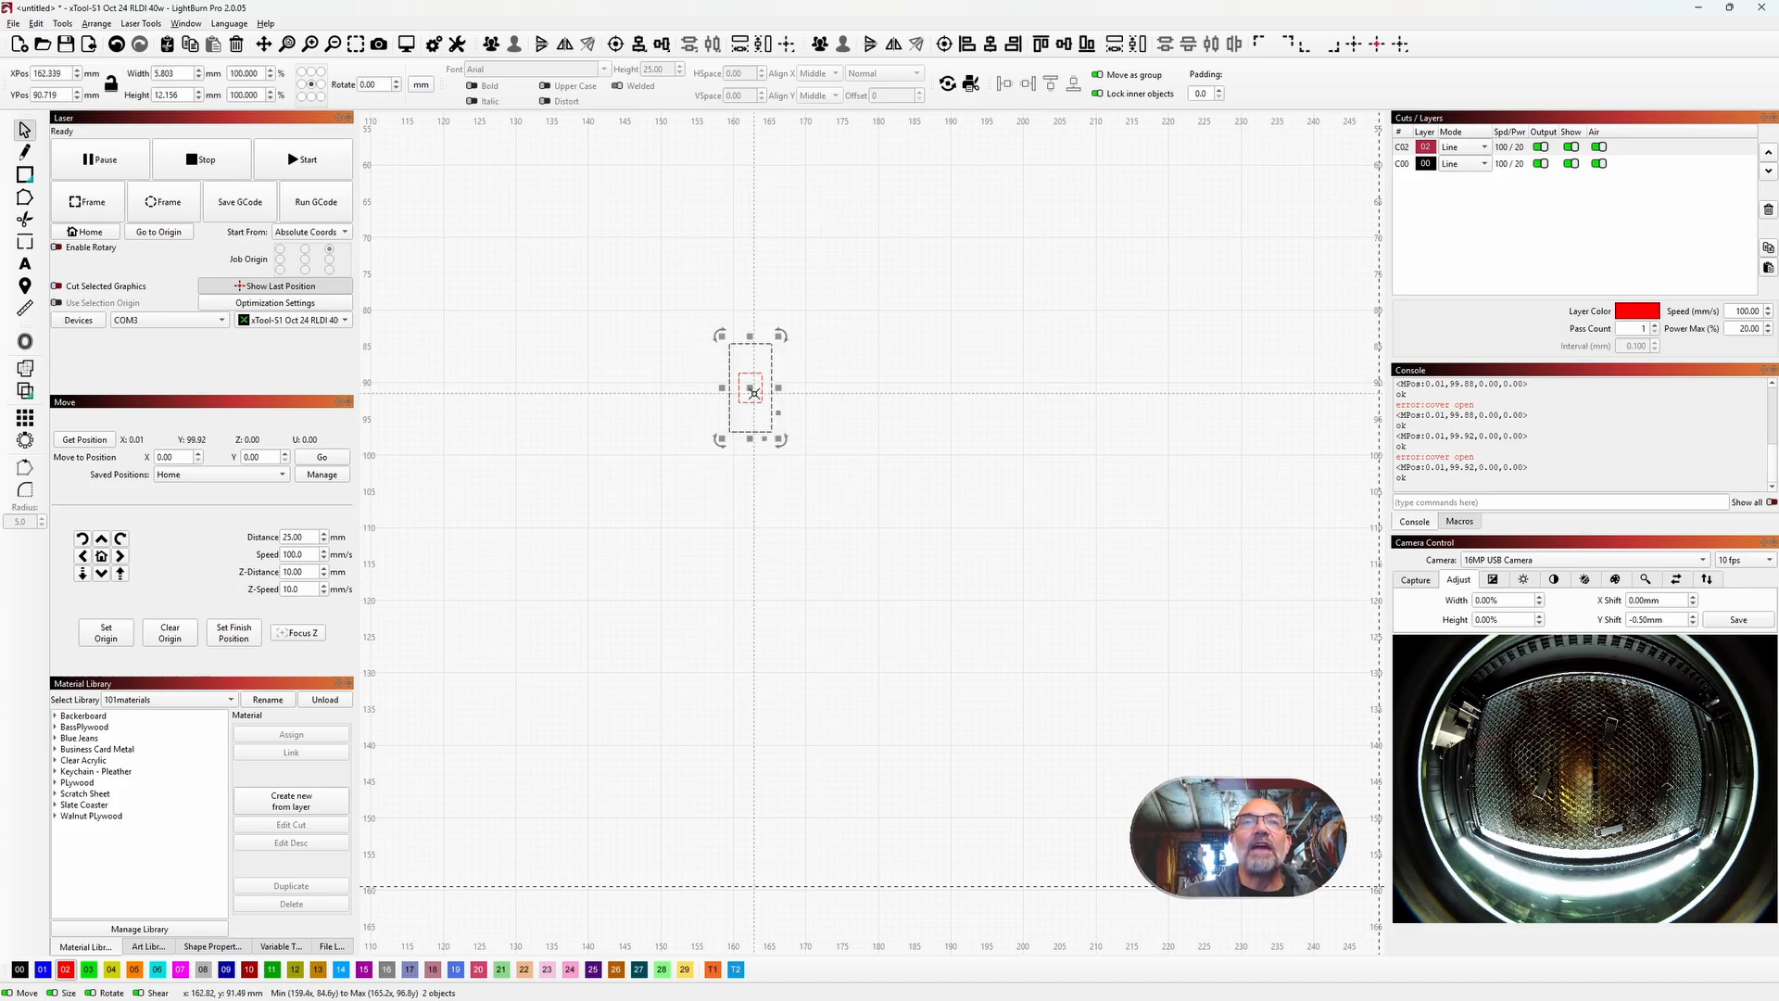
pyautogui.rightClick(756, 396)
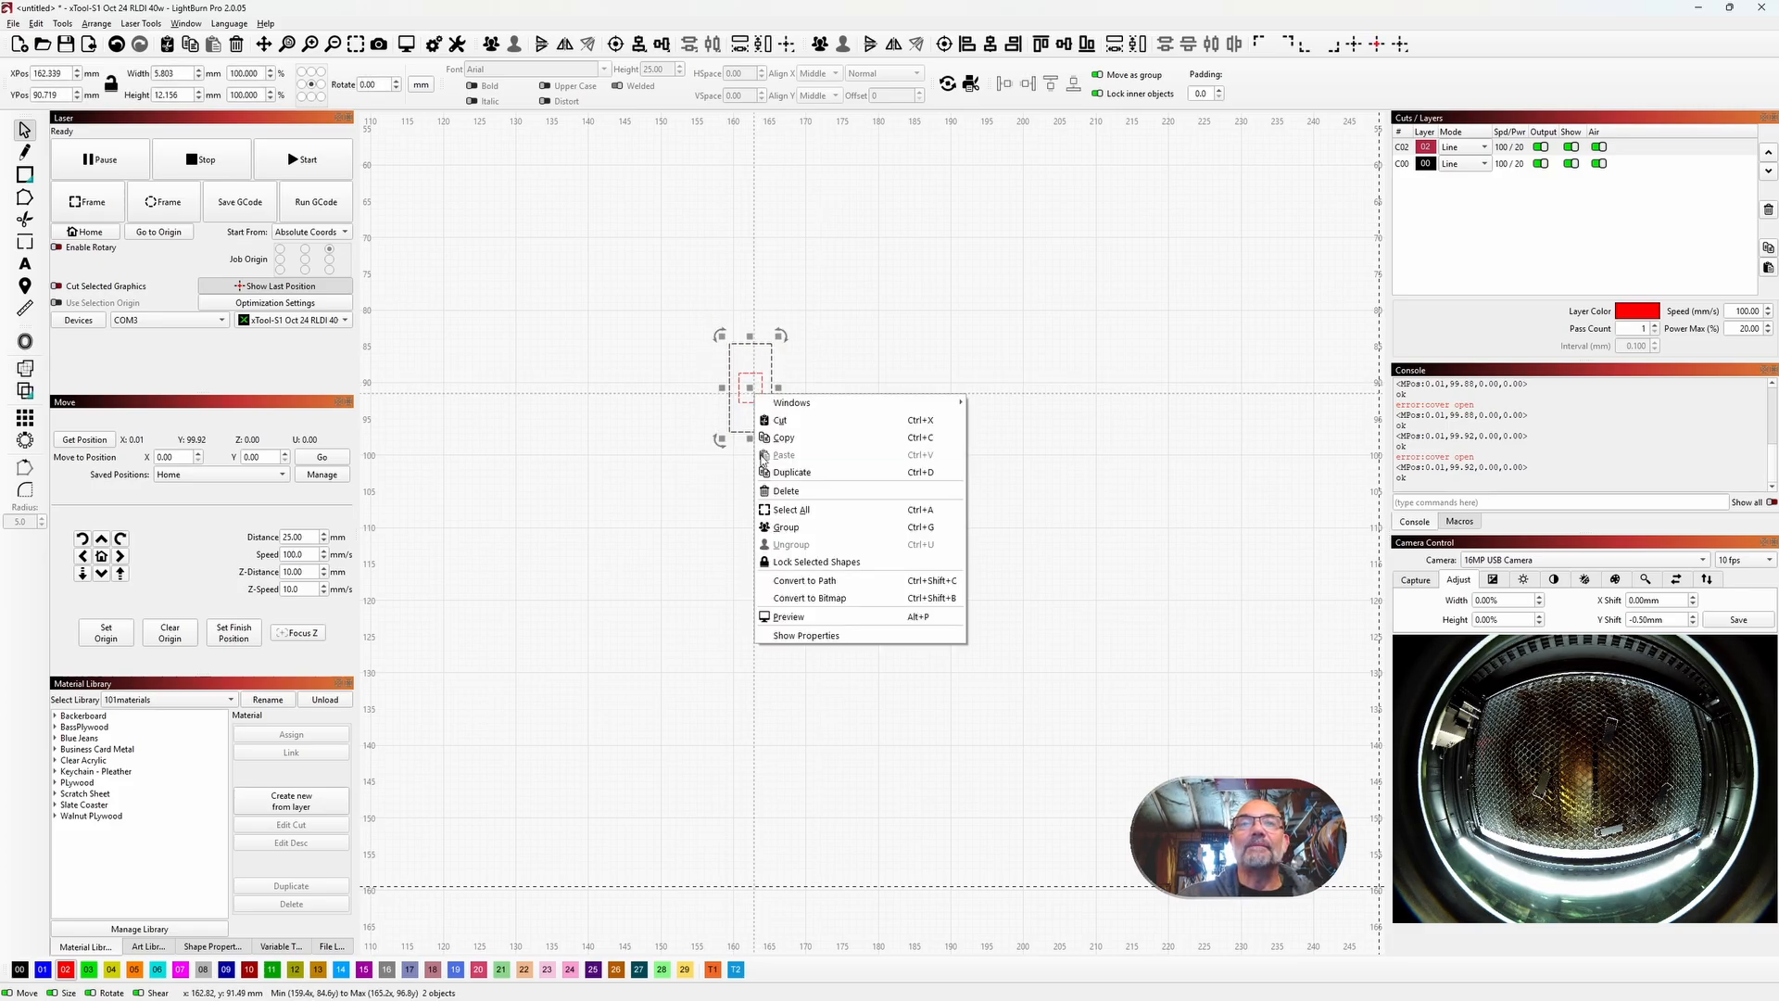
pyautogui.click(783, 527)
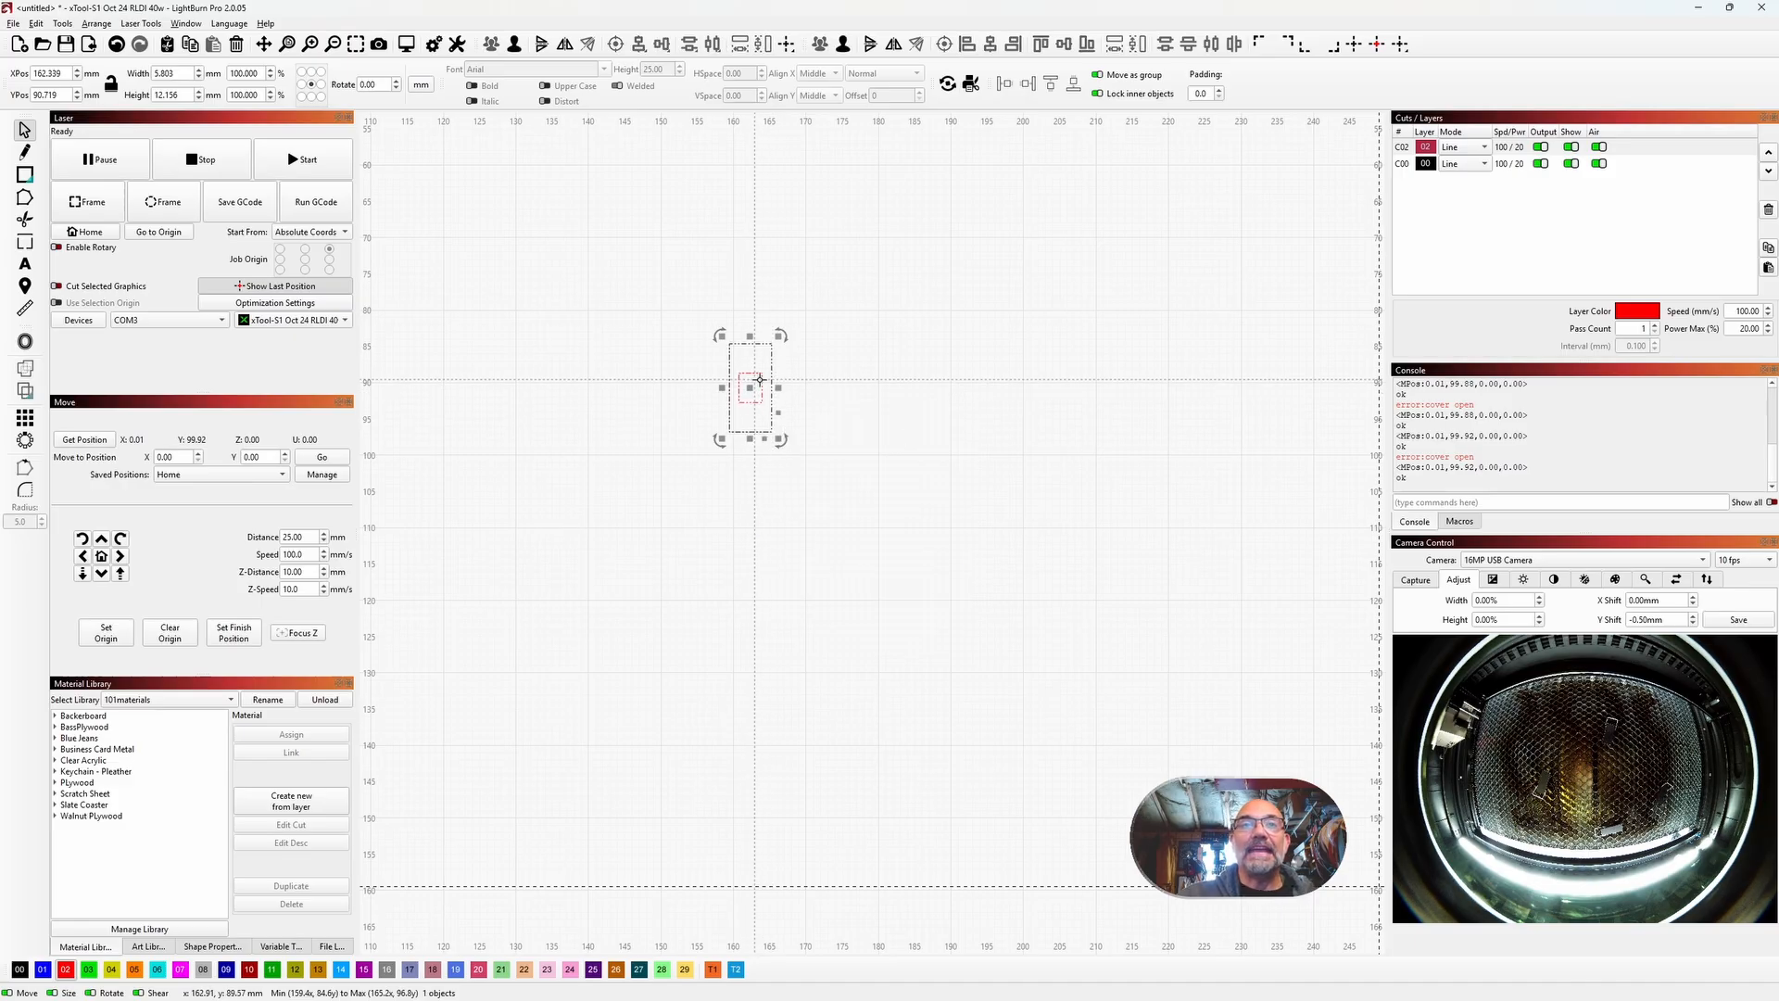
pyautogui.click(811, 389)
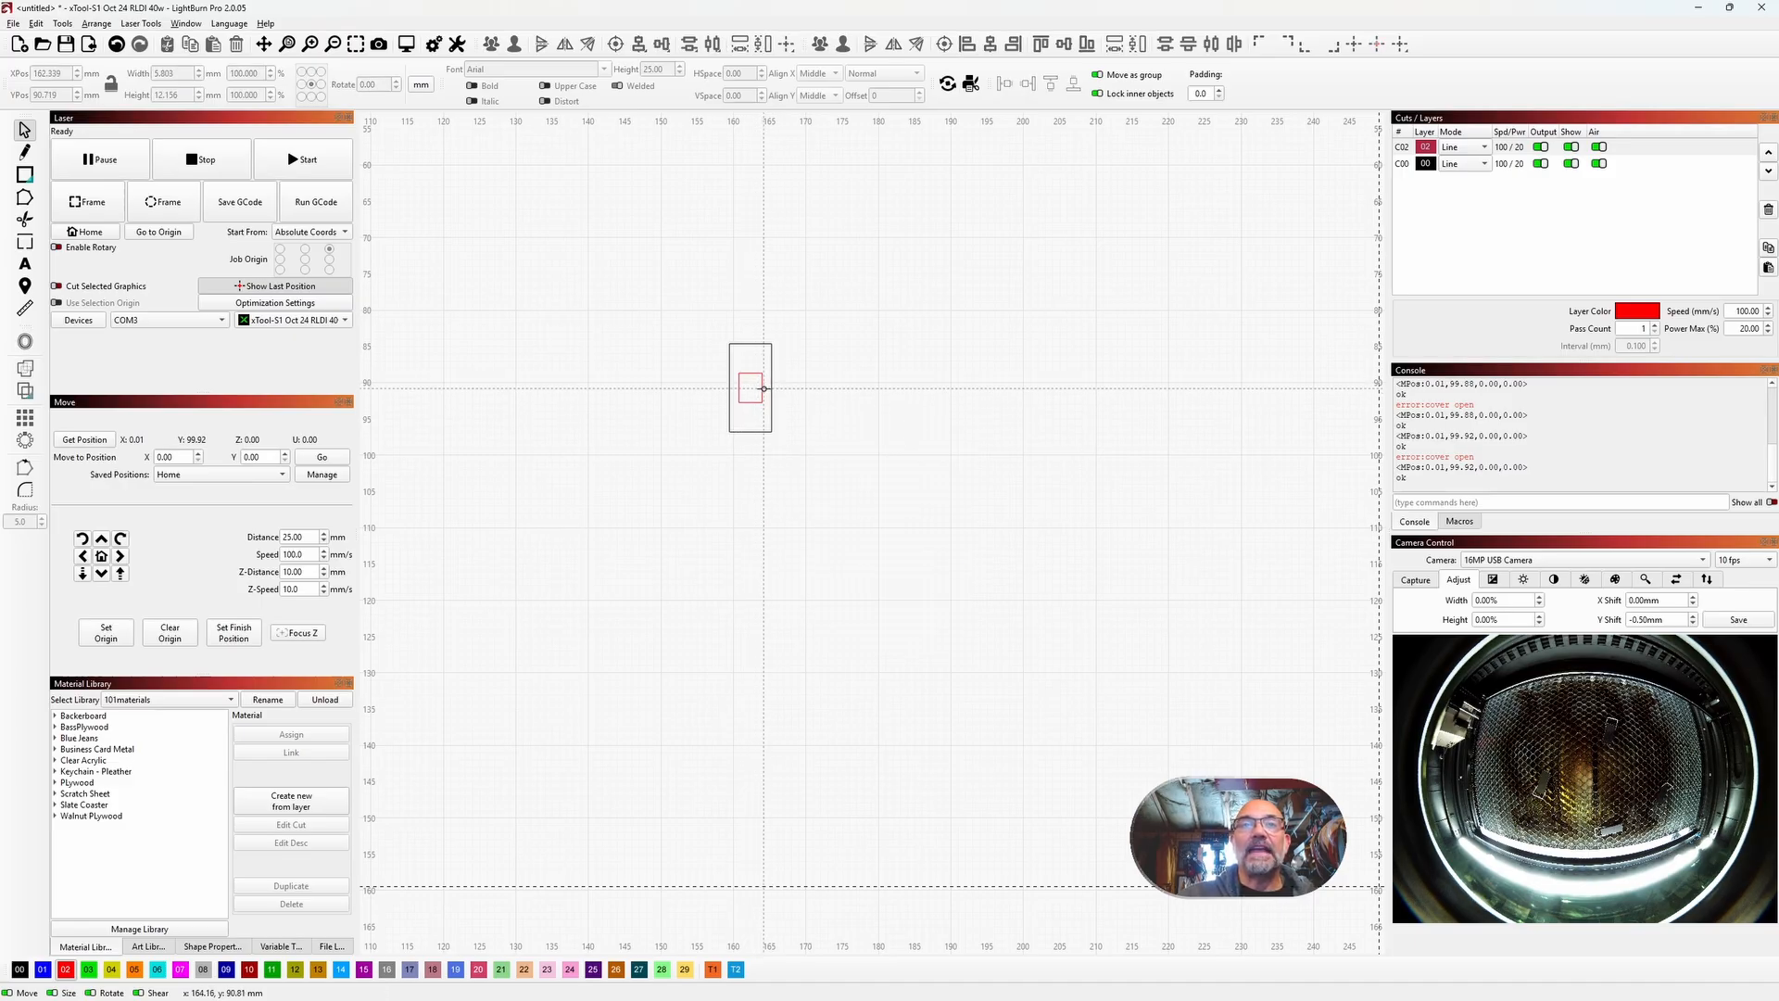
# Step: Move the grouped rectangles to about X 154.2, Y 92.6 mm
pyautogui.click(764, 388)
pyautogui.moveTo(763, 387); pyautogui.dragTo(694, 406)
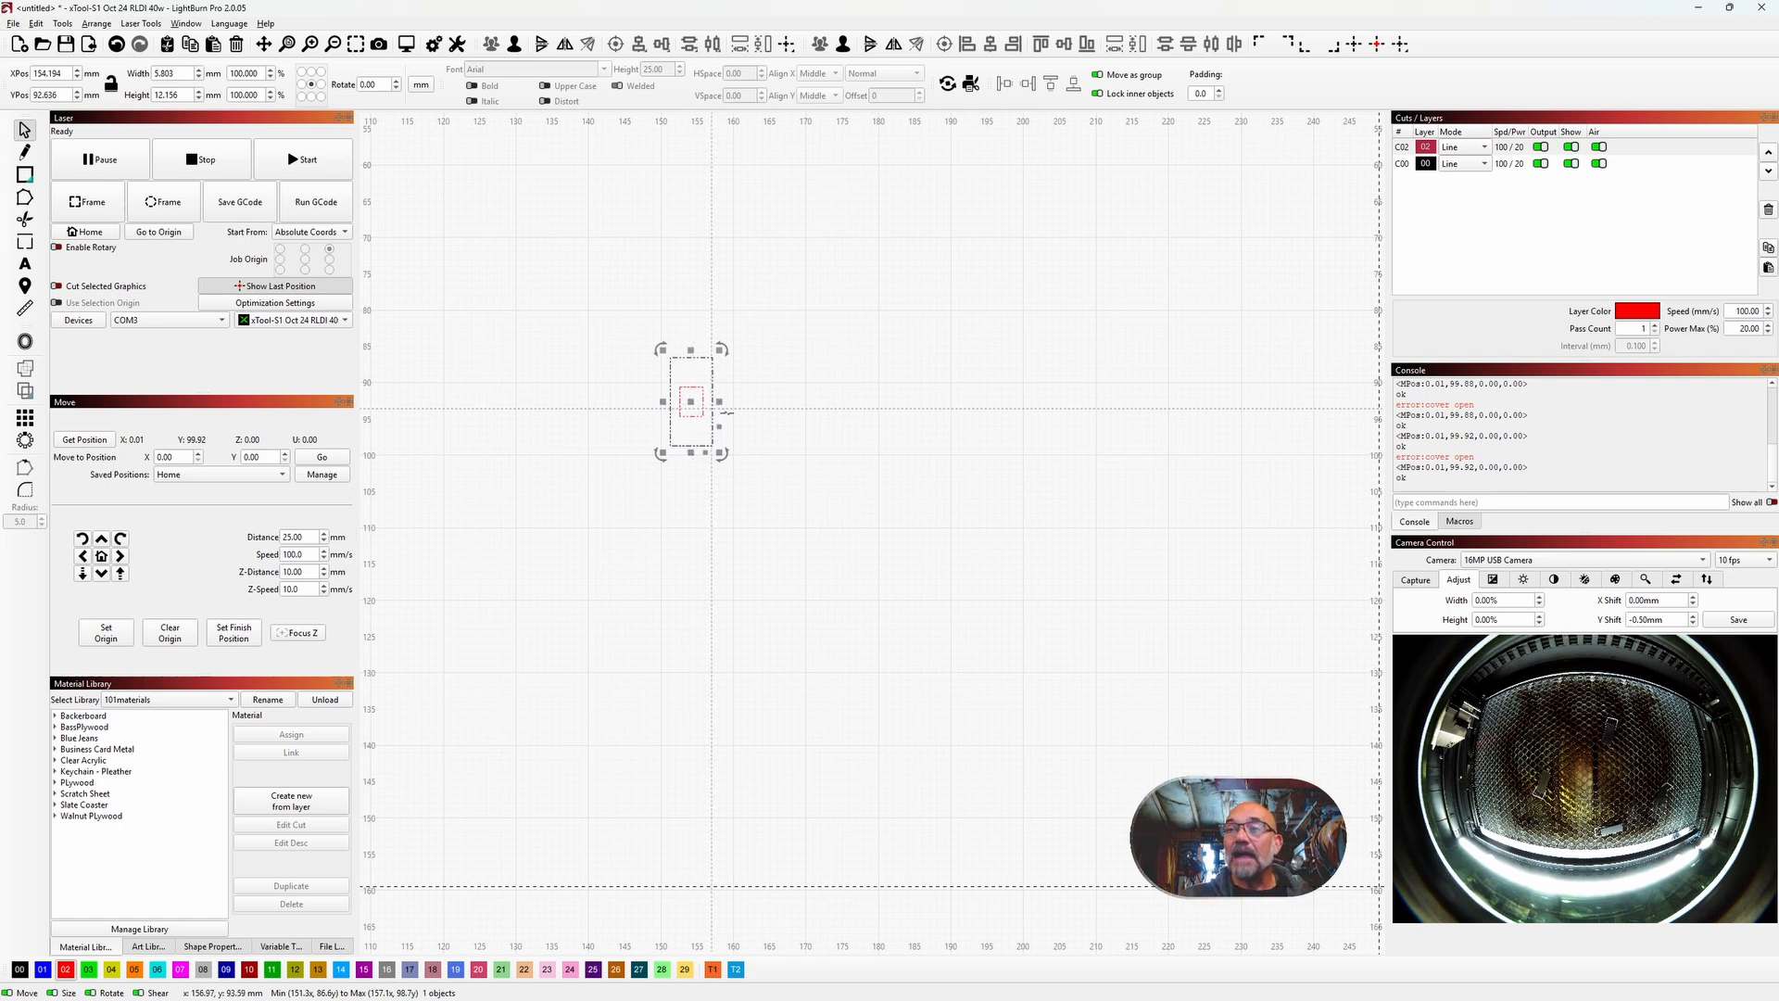
pyautogui.click(779, 436)
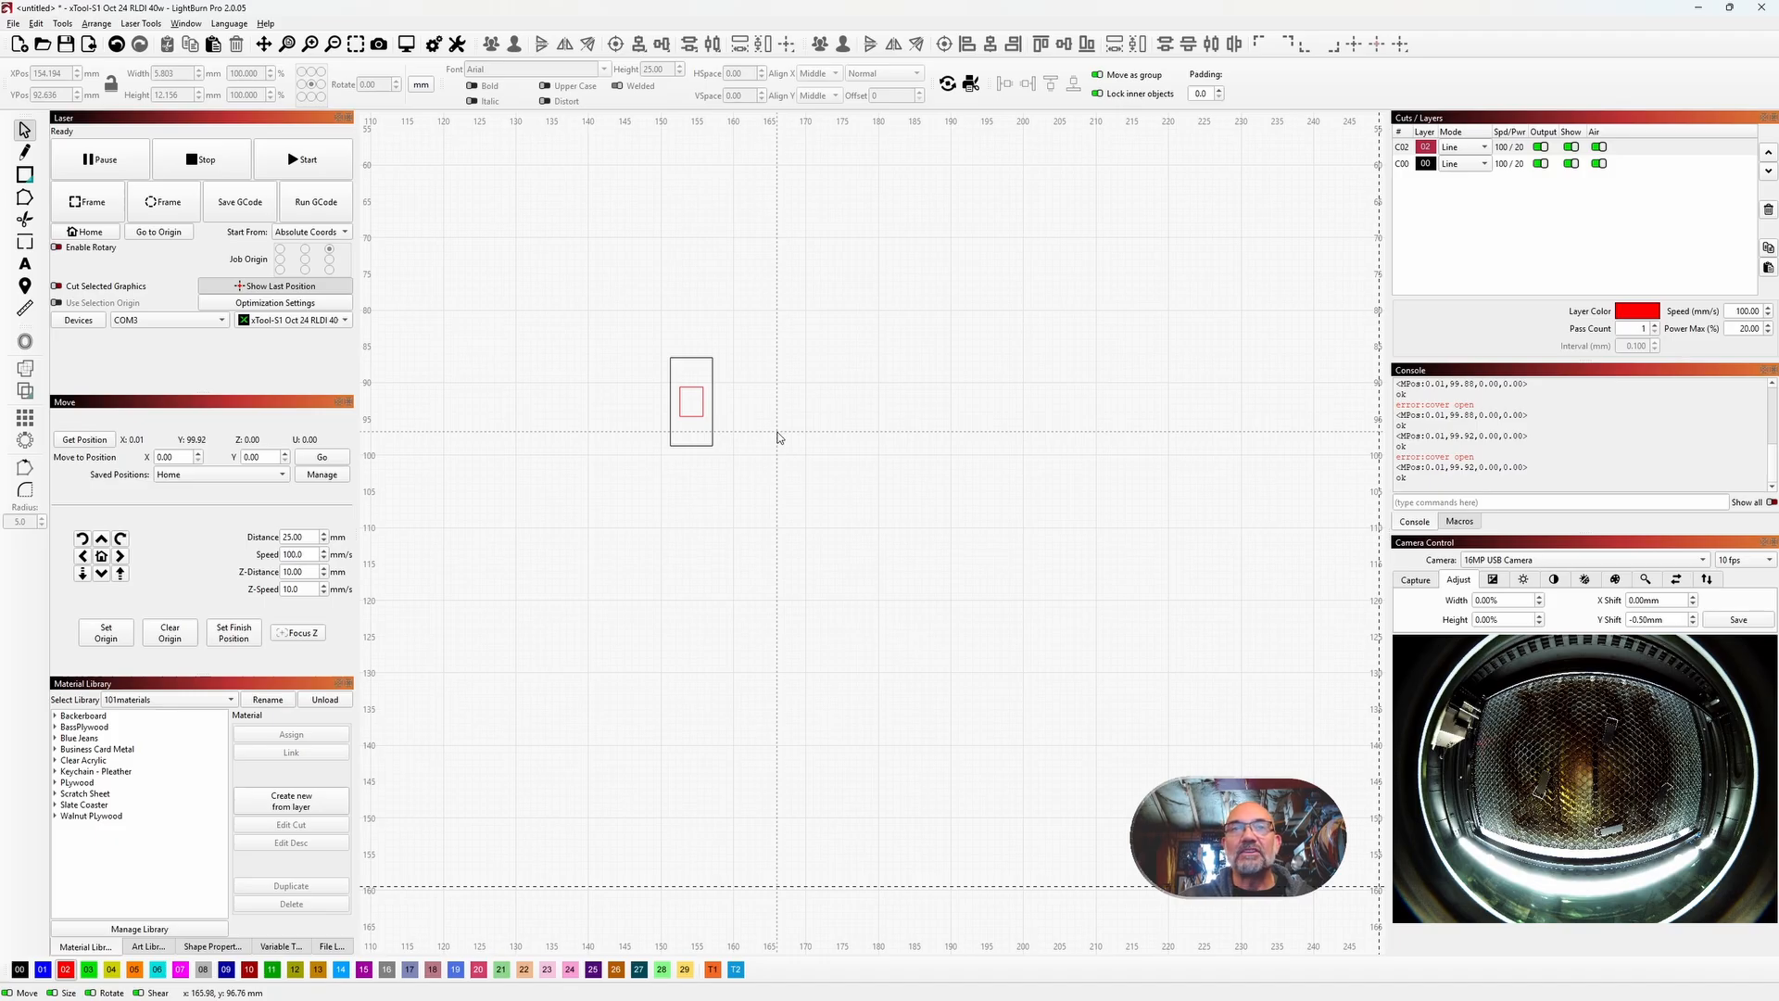
# Step: Paste two copies of the grouped rectangles and place them side by side to the right of the original
pyautogui.hotkey('ctrl', 'v')
pyautogui.moveTo(777, 431); pyautogui.dragTo(851, 406)
pyautogui.hotkey('ctrl', 'v')
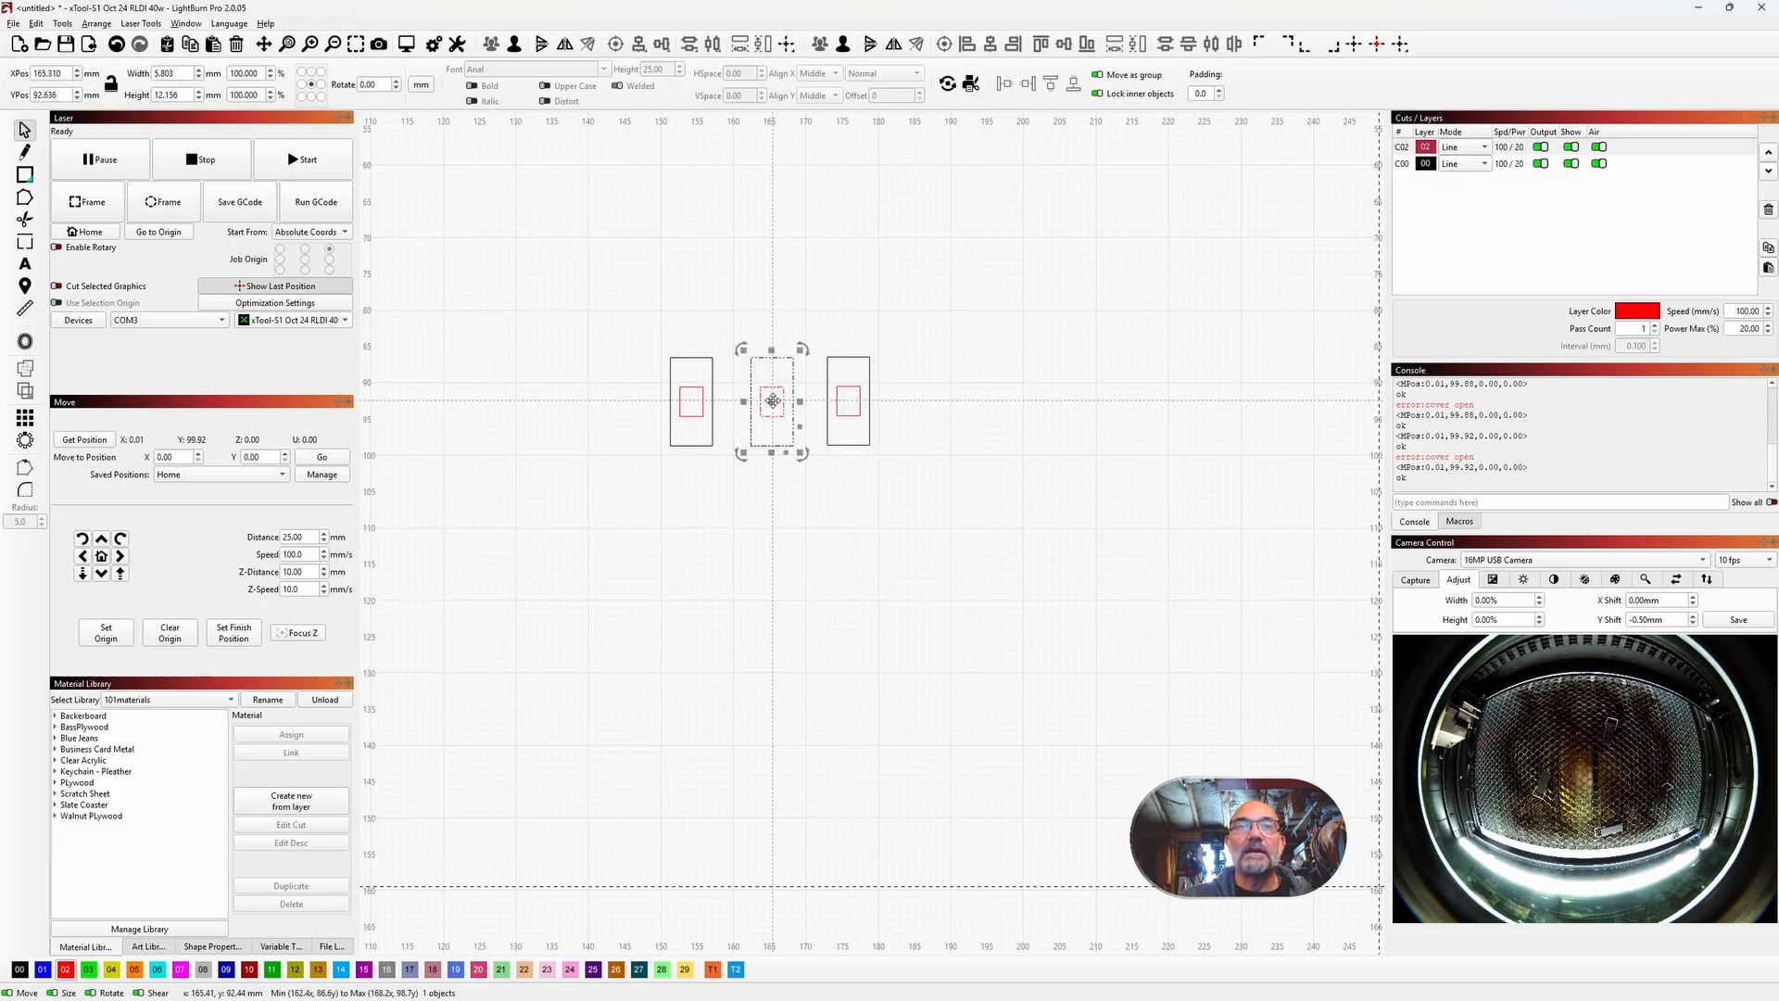
pyautogui.moveTo(772, 407); pyautogui.dragTo(816, 409)
pyautogui.click(823, 409)
pyautogui.click(827, 408)
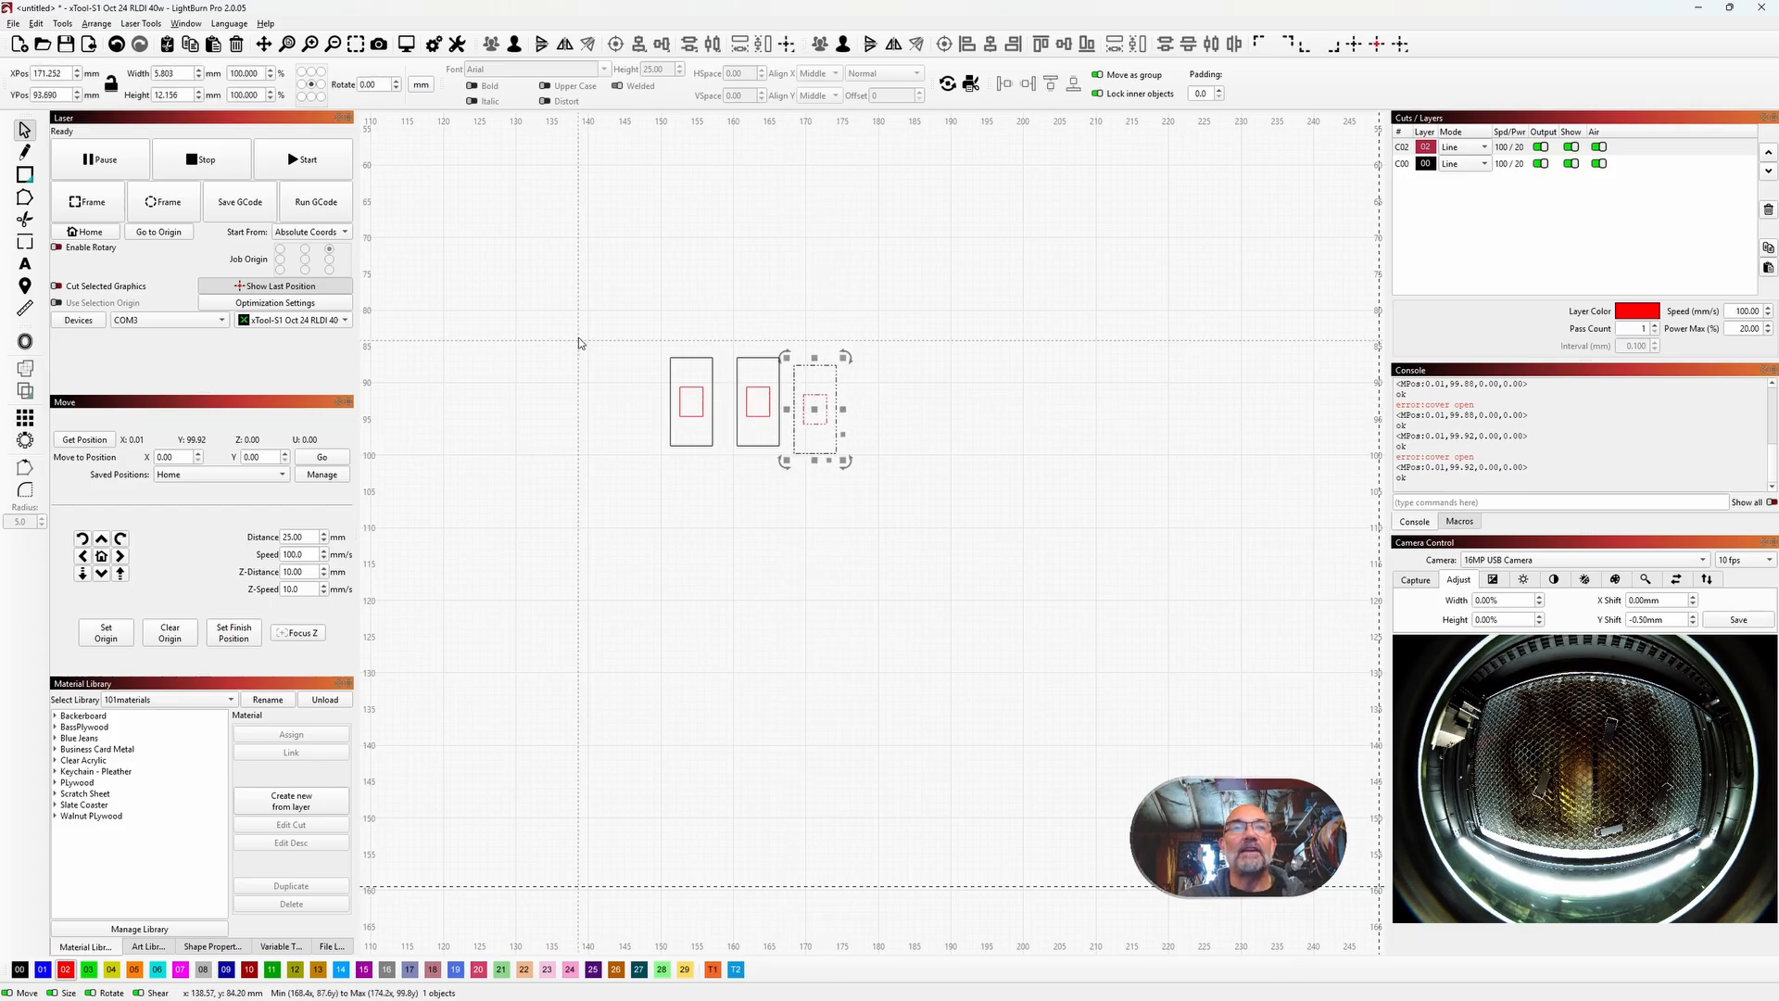
# Step: Compare top-edge and bottom-edge alignment on the three groups, undoing each trial, and keep them aligned along their top edges
pyautogui.moveTo(576, 333); pyautogui.dragTo(970, 565)
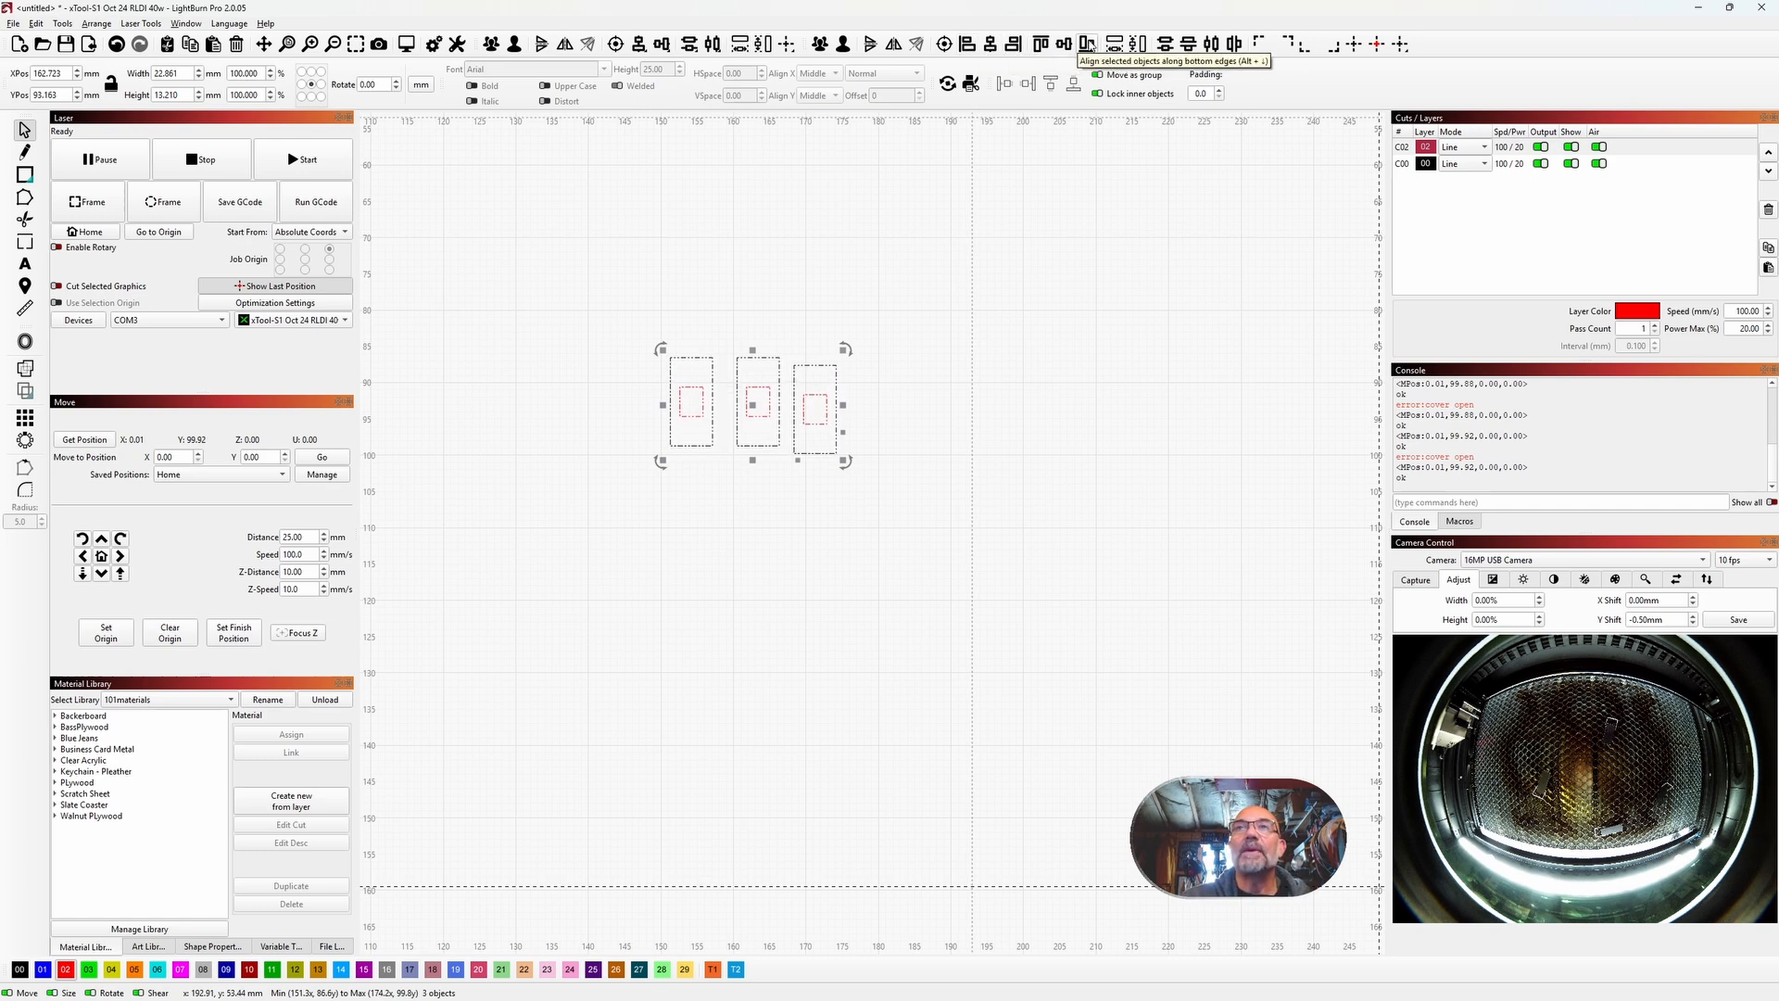
pyautogui.click(1042, 46)
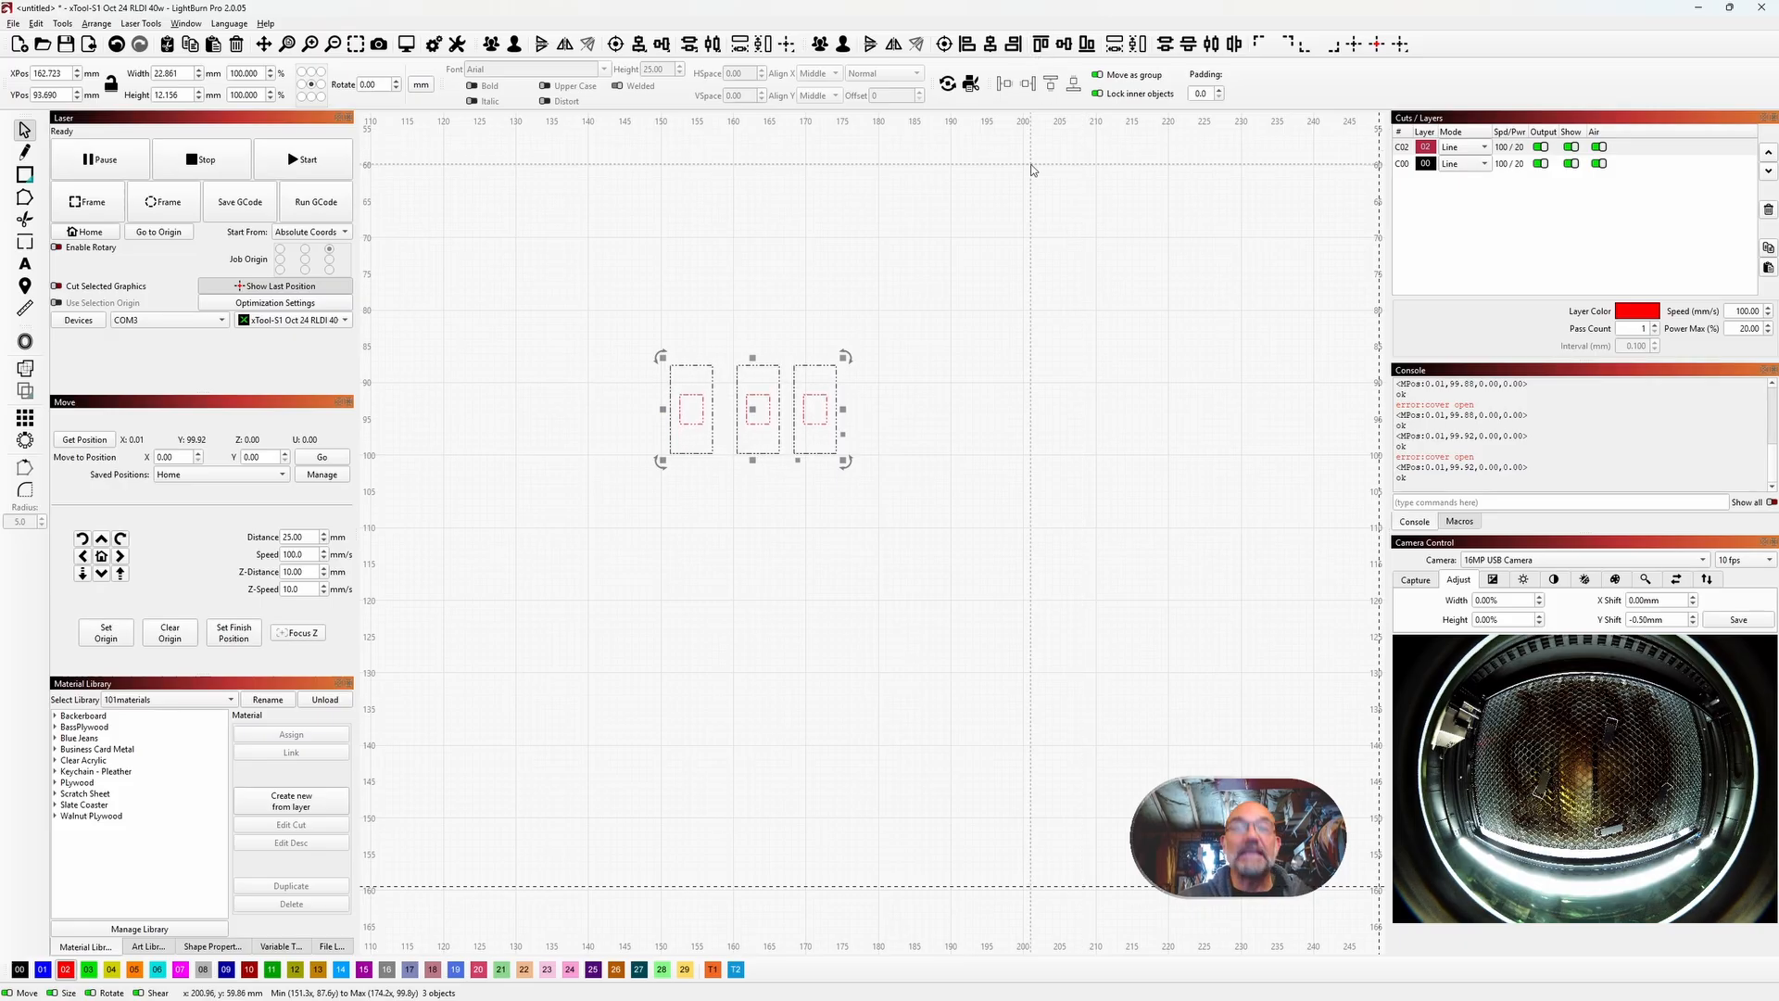
pyautogui.hotkey('ctrl', 'z')
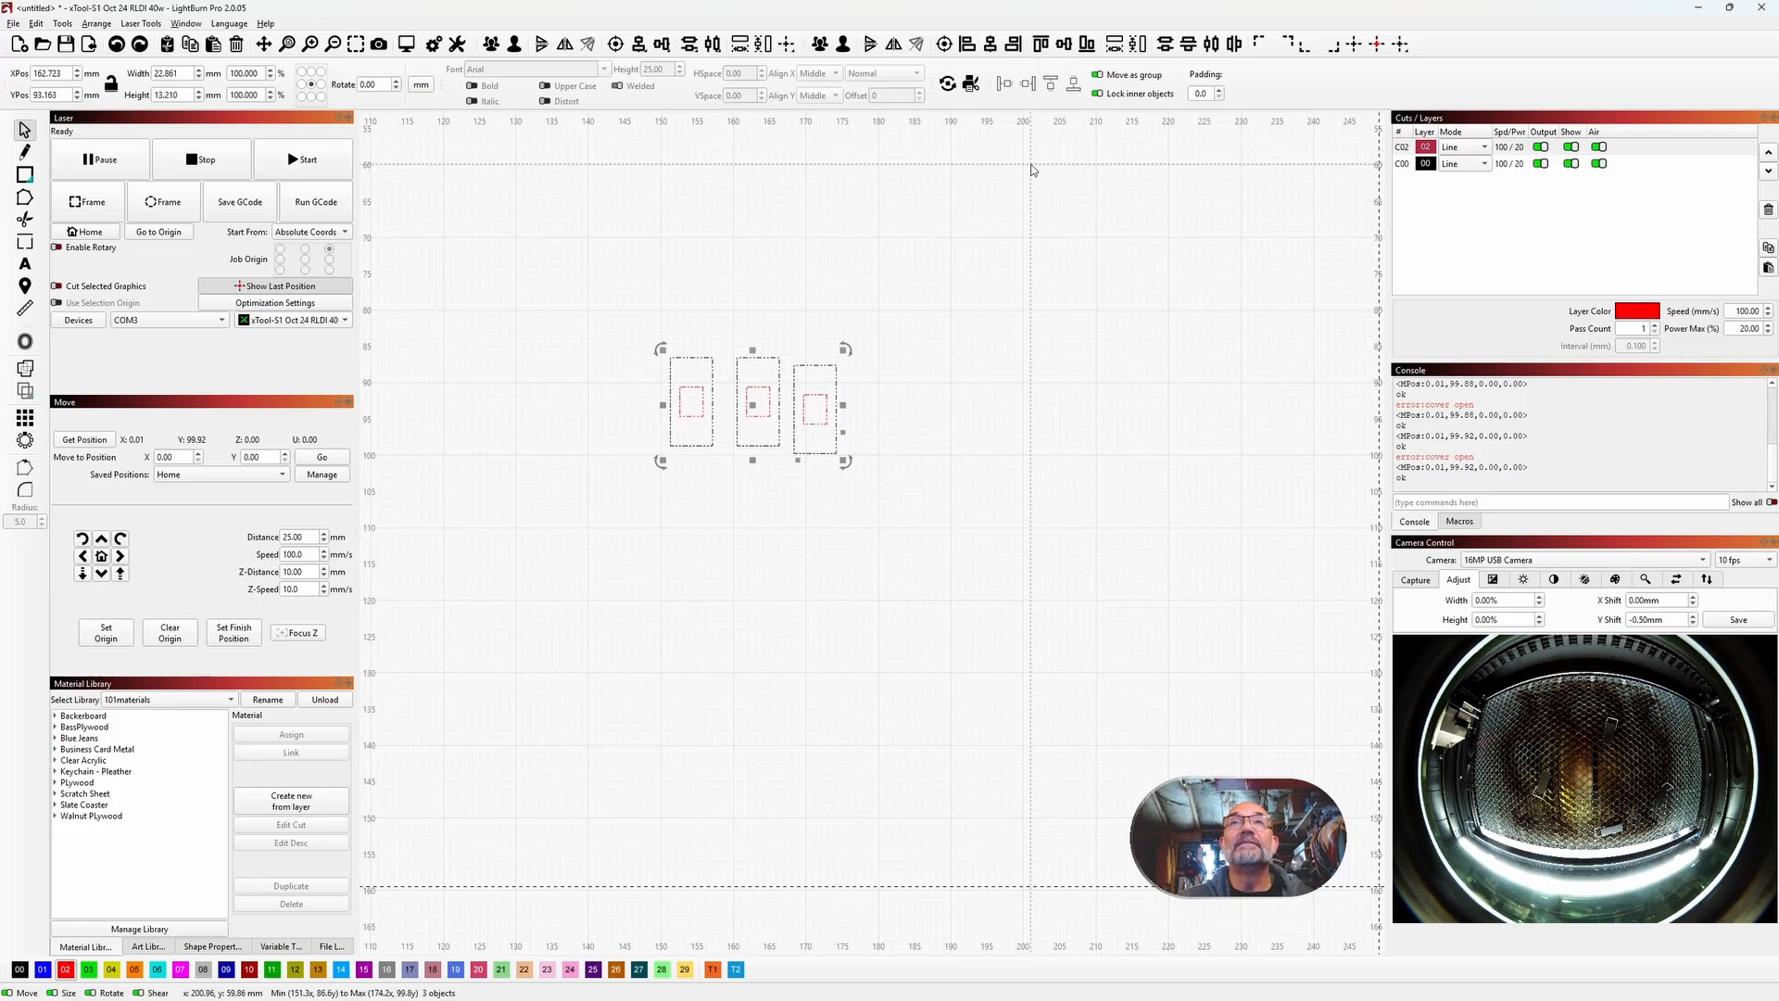
pyautogui.click(1089, 48)
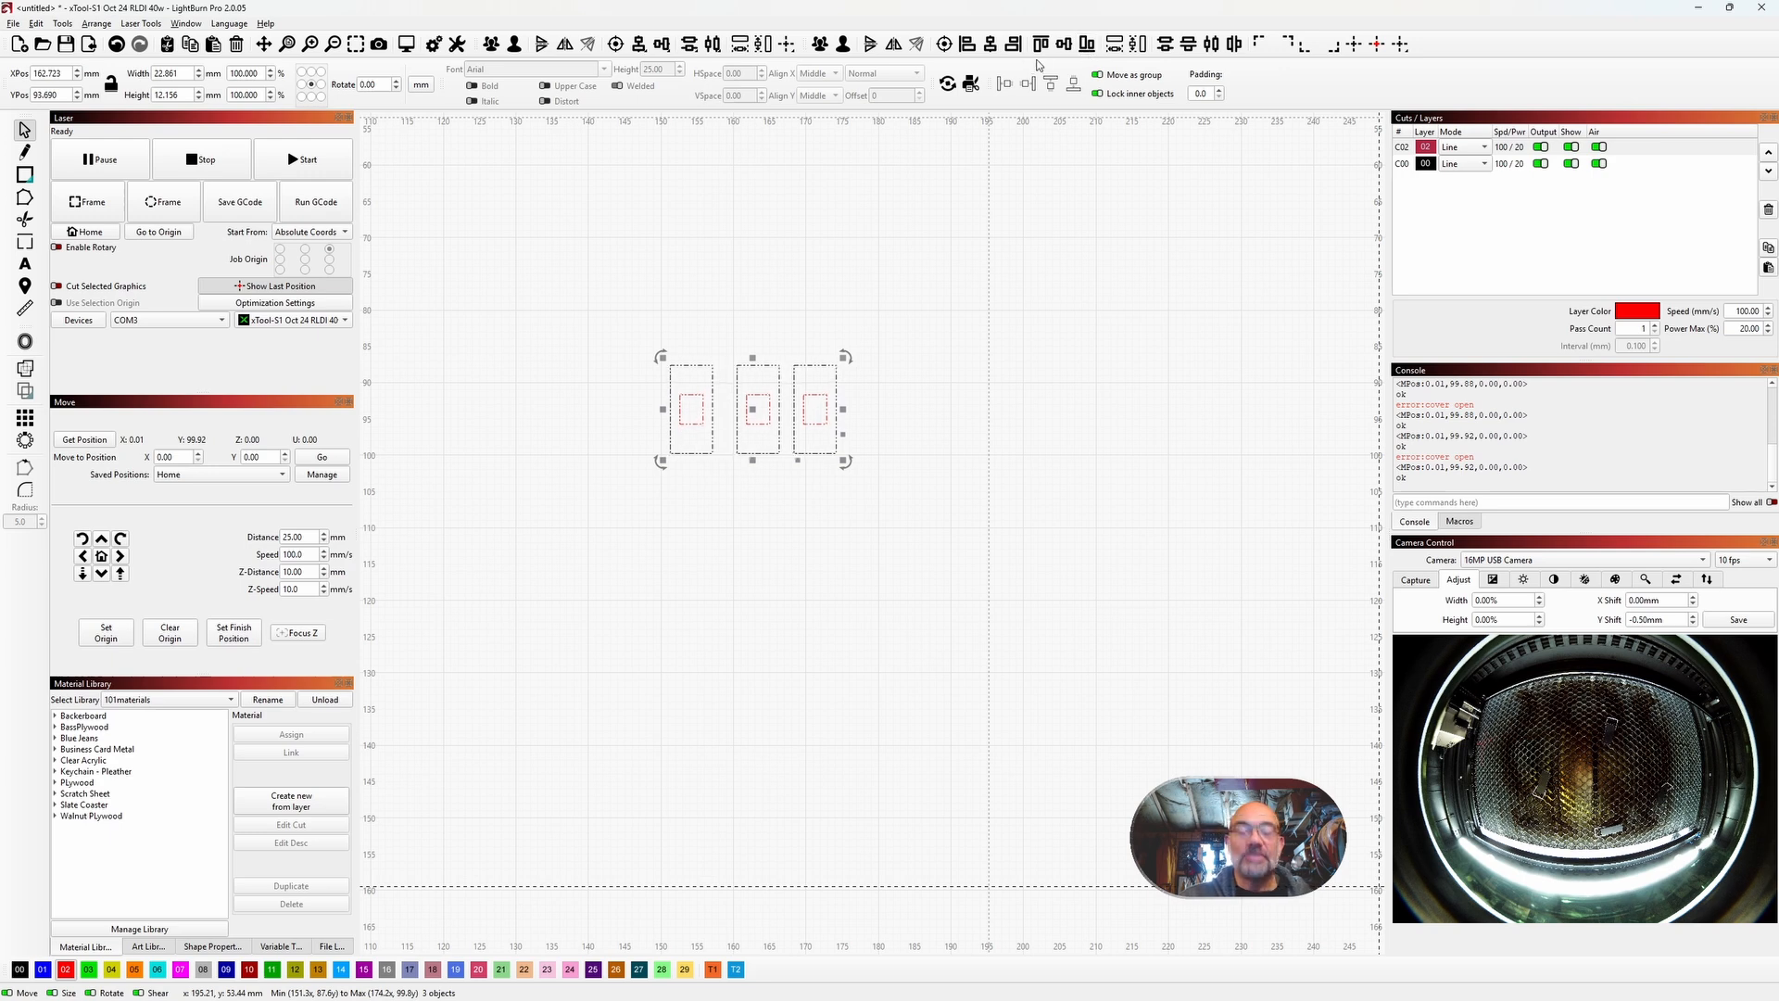
pyautogui.hotkey('ctrl', 'z')
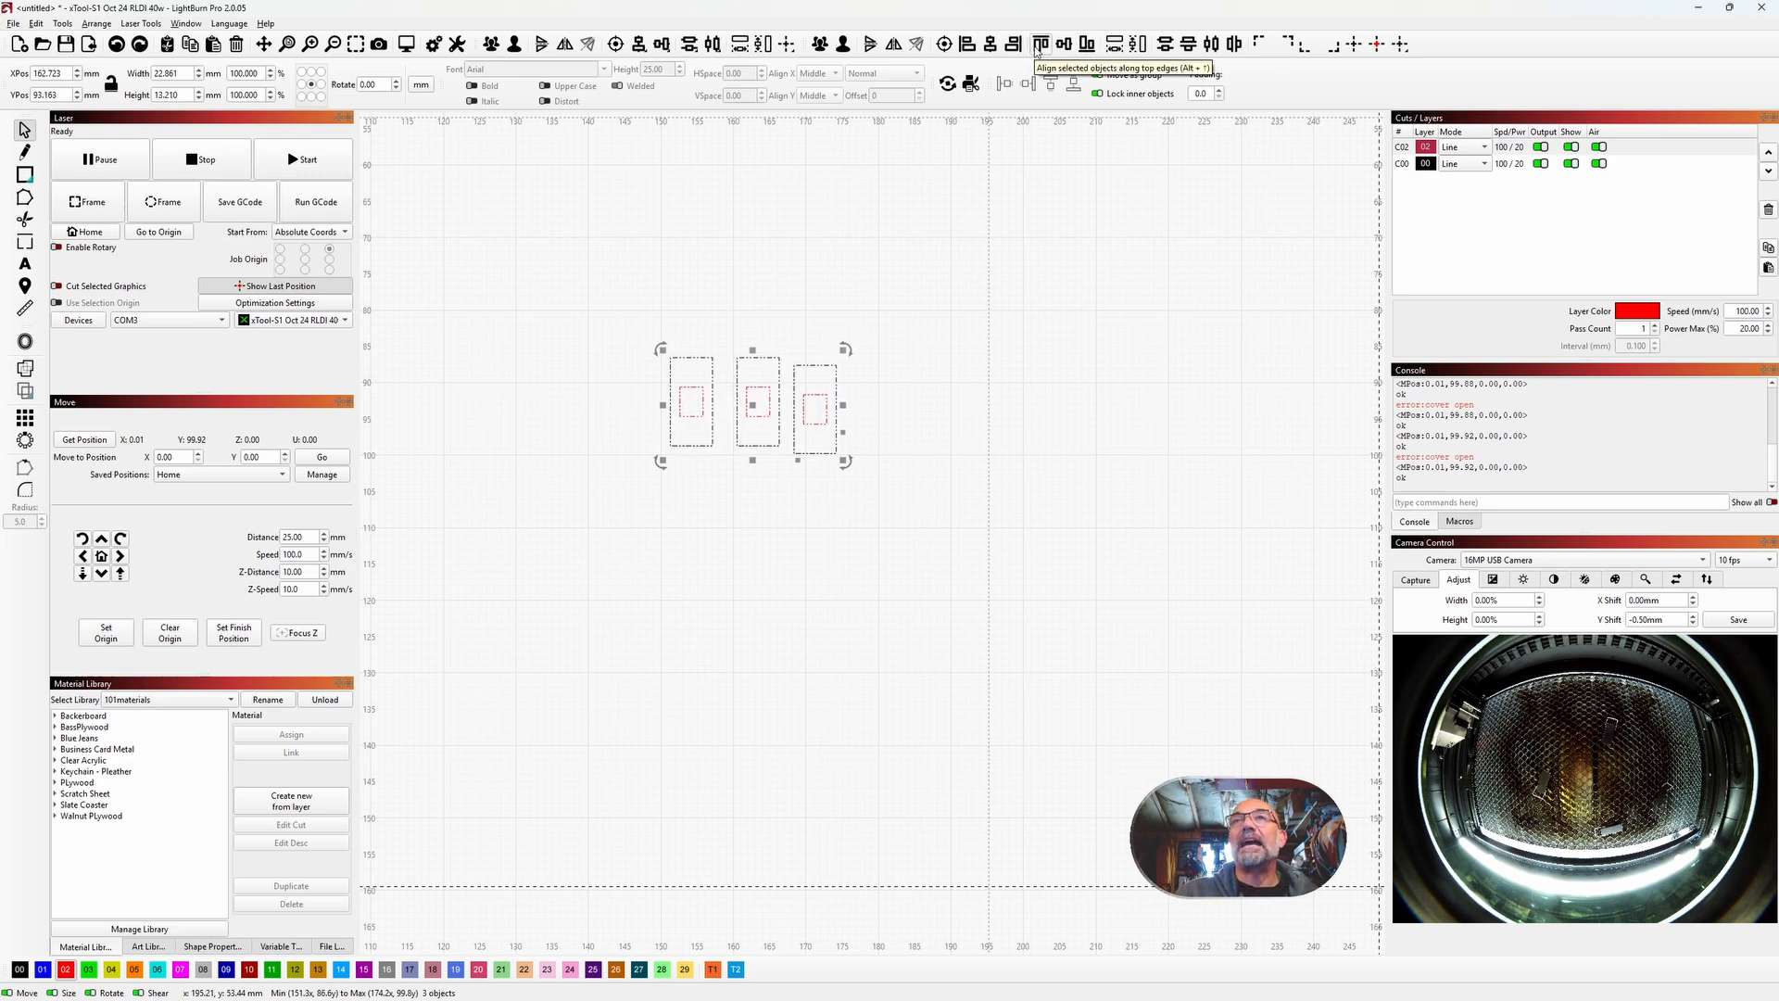
pyautogui.click(1039, 43)
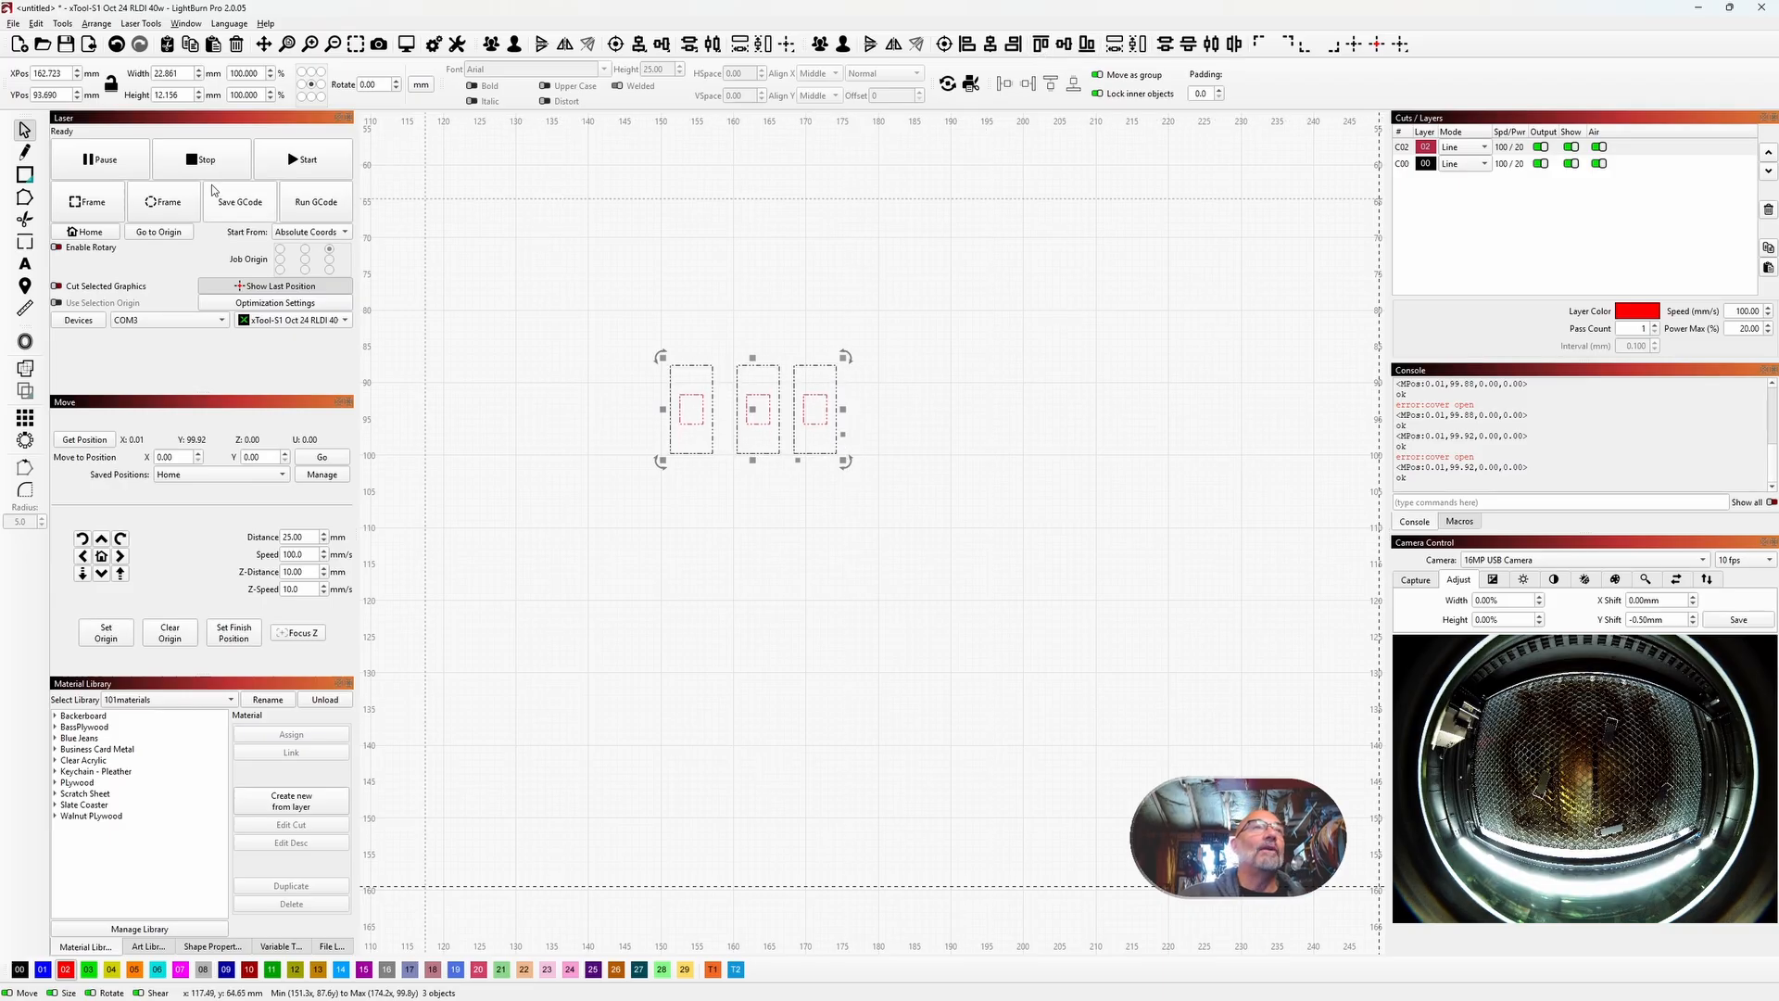
# Step: Copy the three aligned groups and clear them from the workspace
pyautogui.click(37, 24)
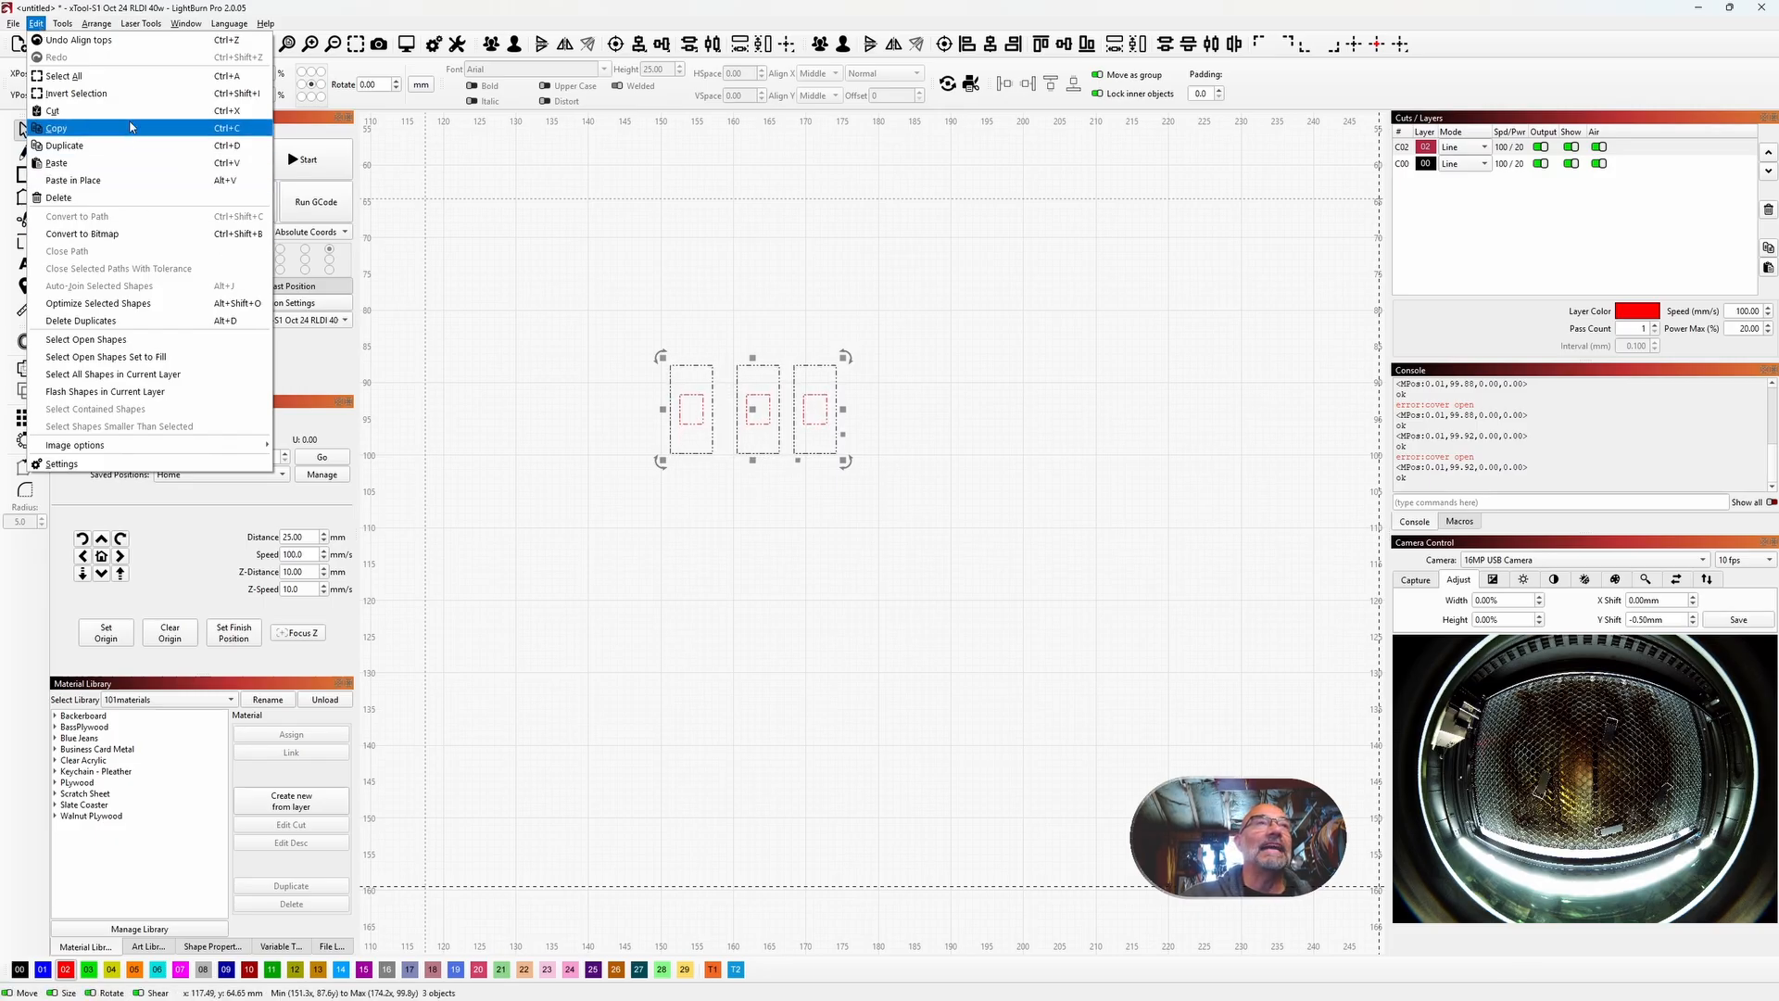
pyautogui.click(755, 417)
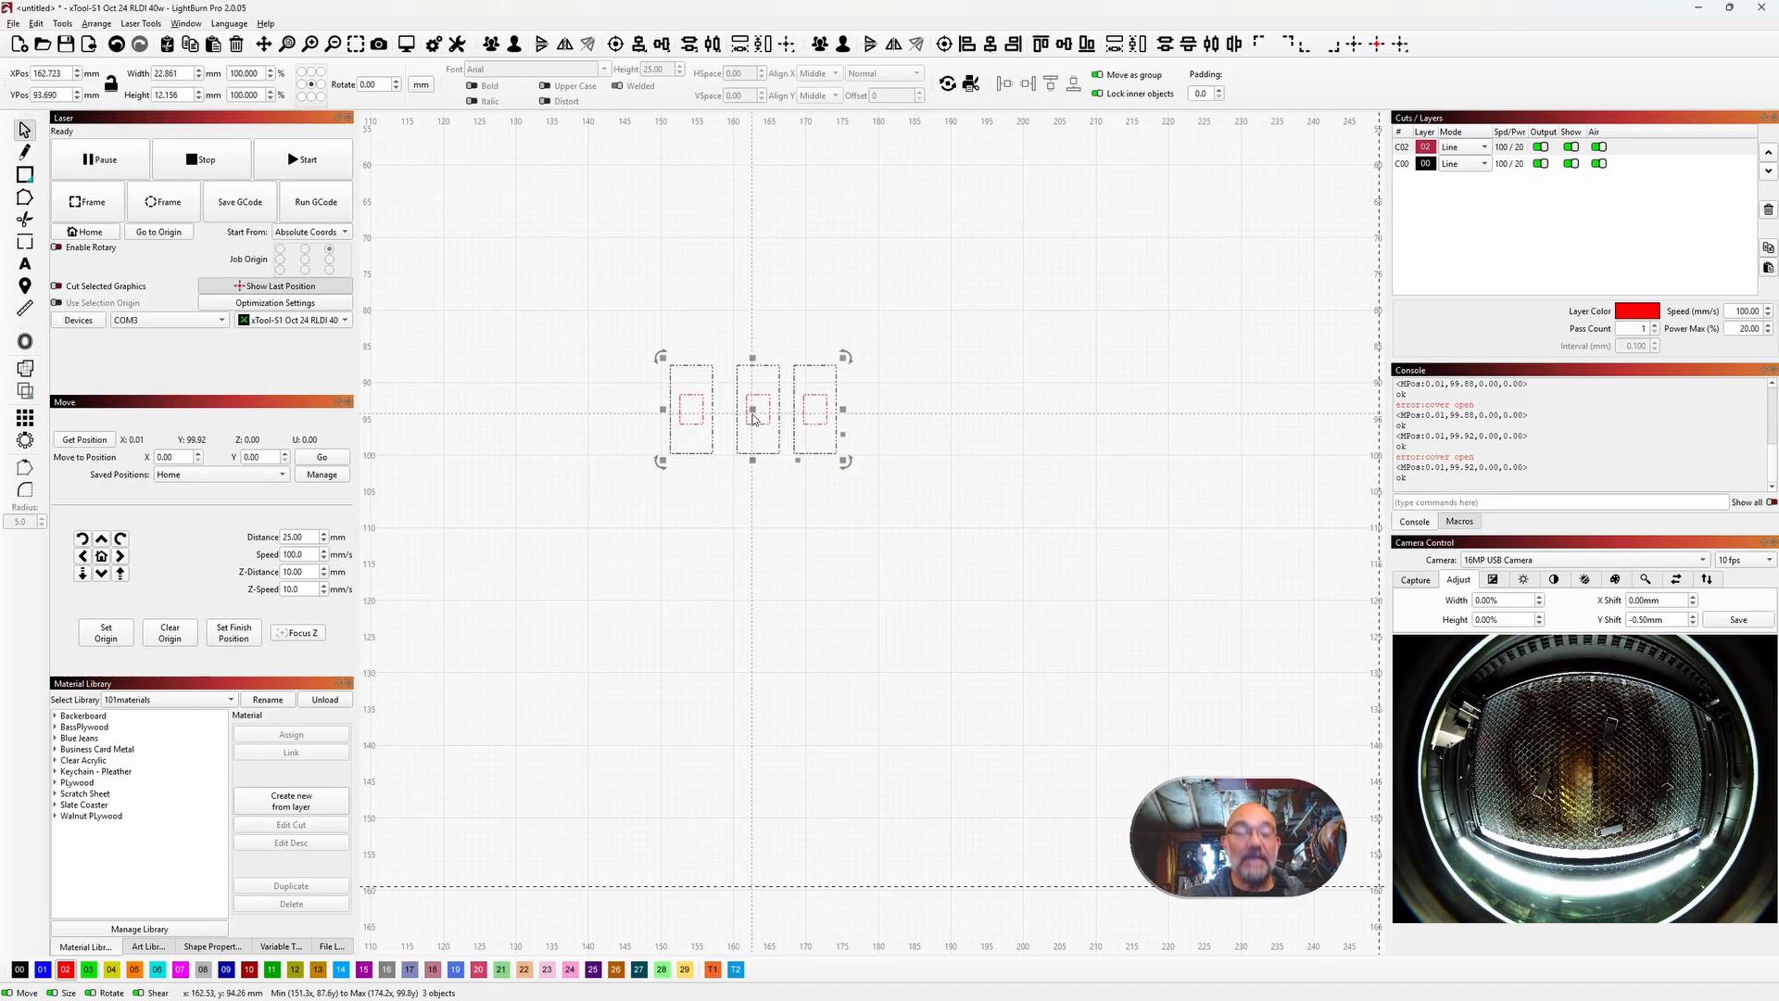
pyautogui.press('Delete')
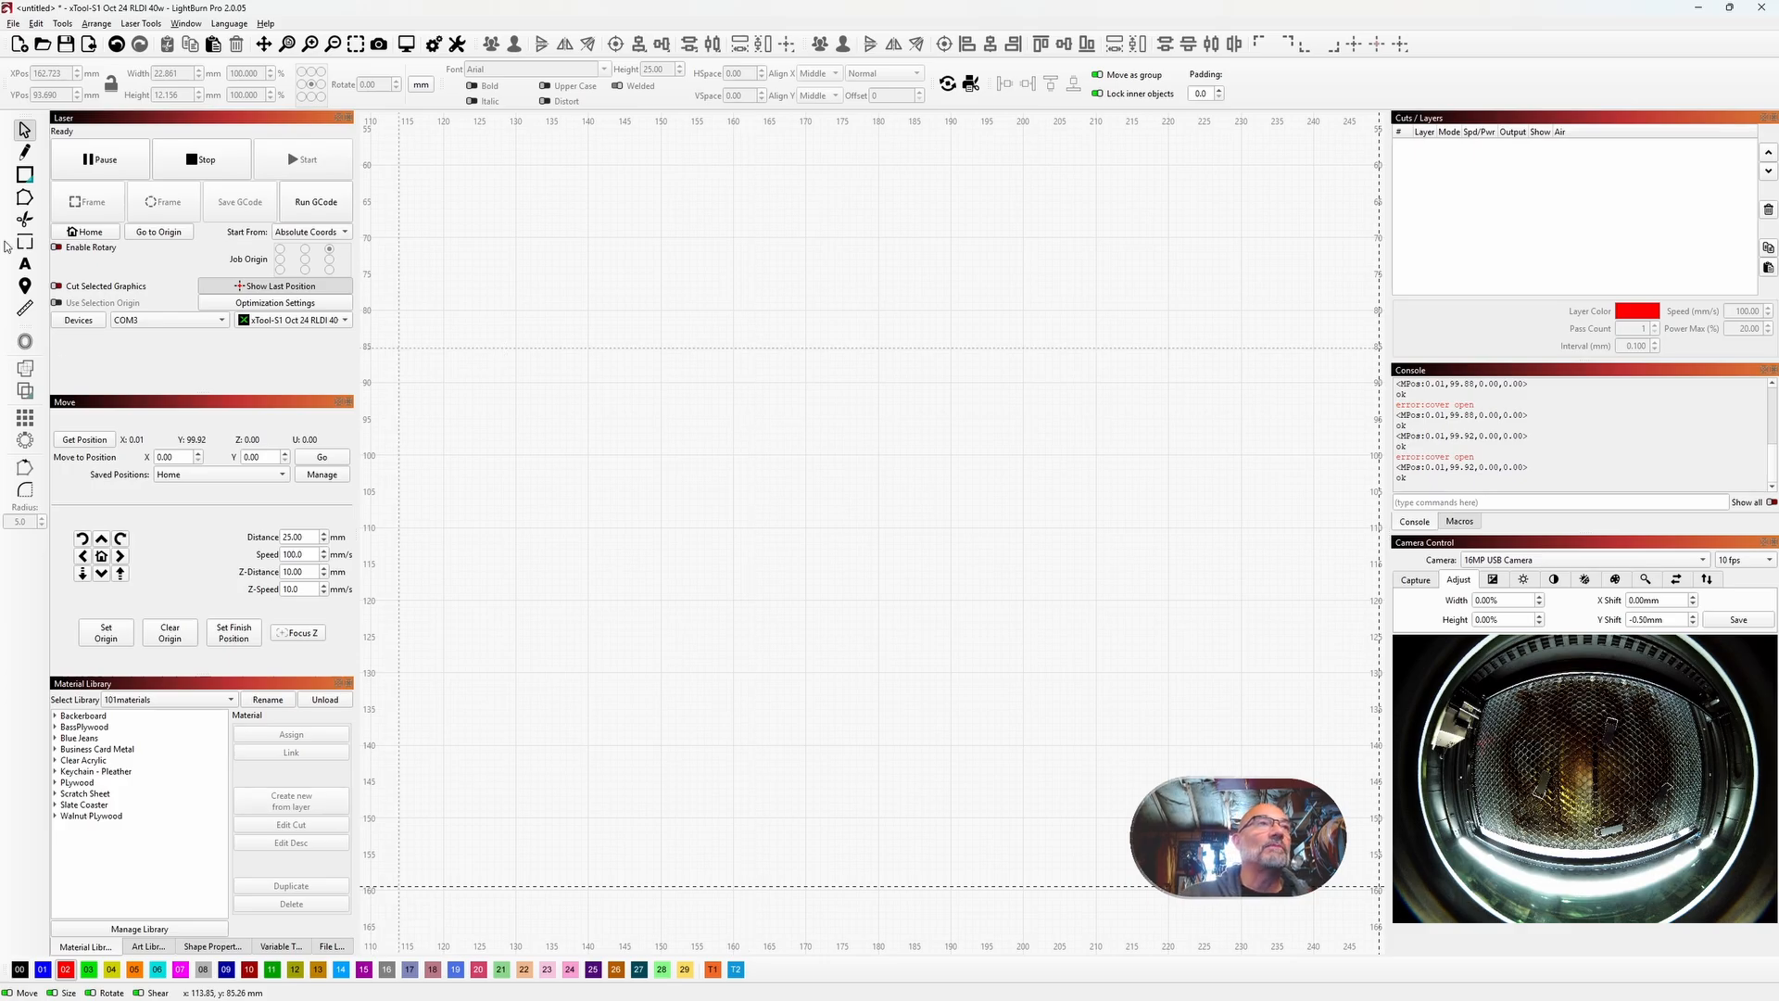
# Step: Draw a red rectangle about 90.3 × 65 mm and paste the copied row of three groups inside its lower-right area
pyautogui.click(25, 174)
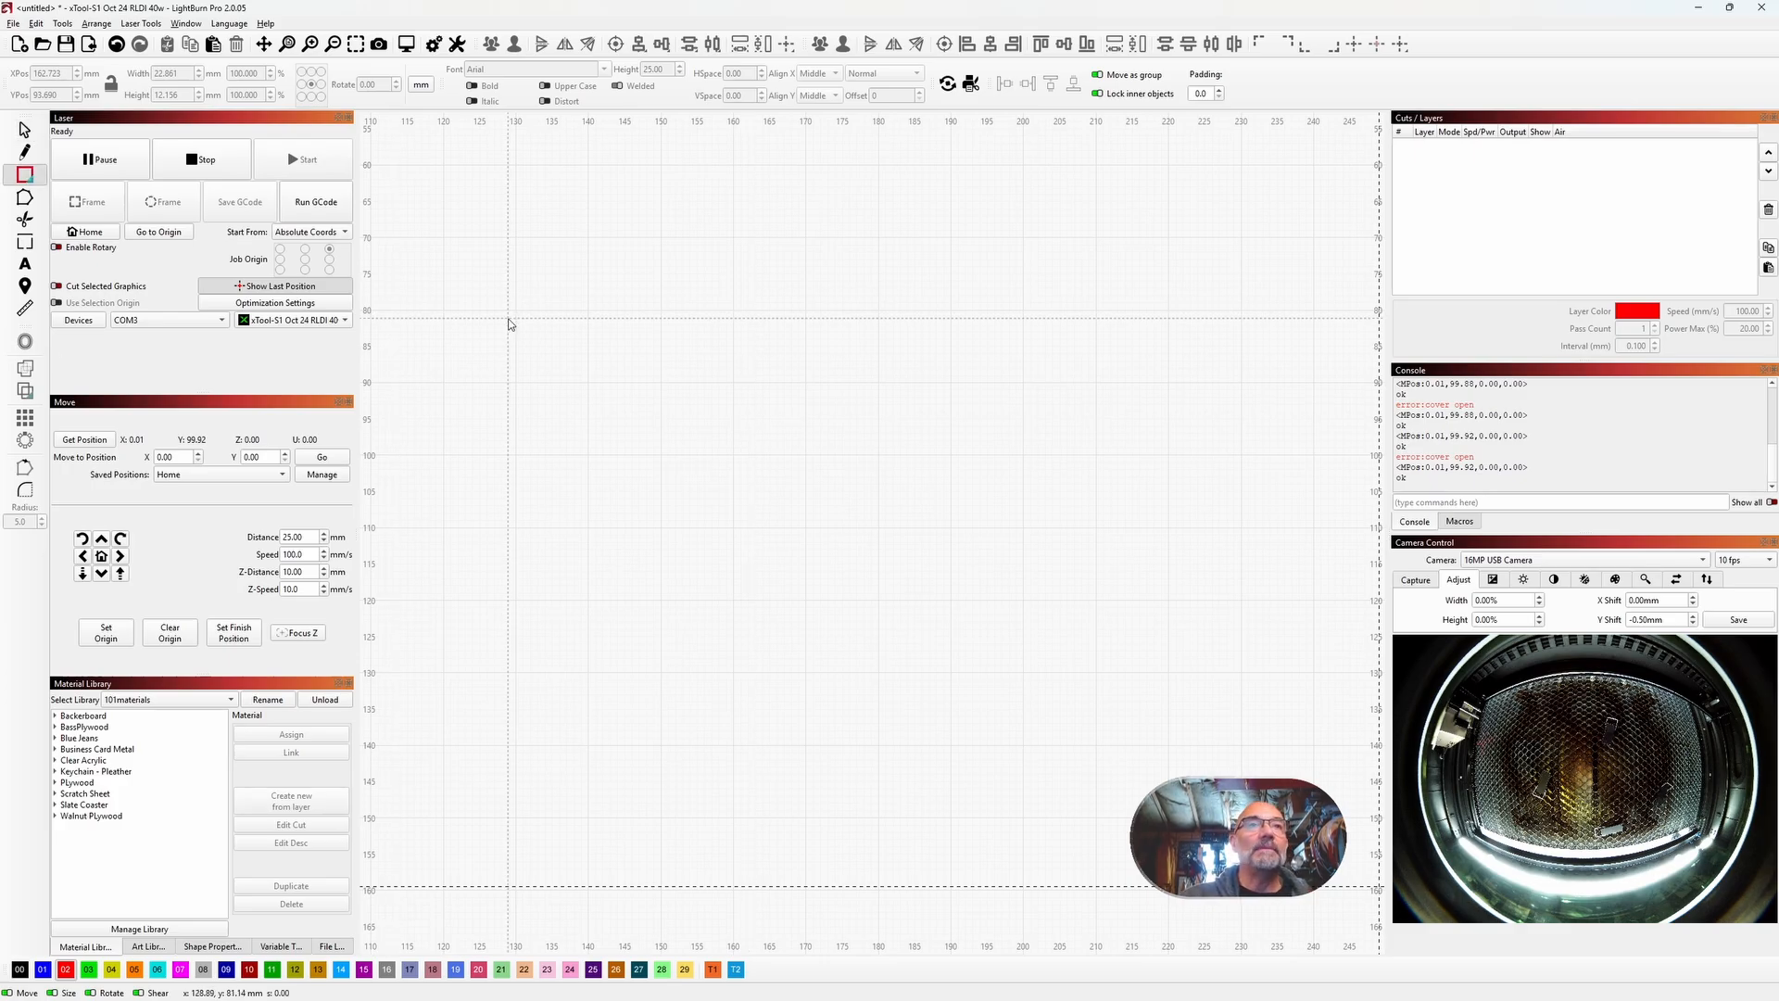
pyautogui.moveTo(507, 316); pyautogui.dragTo(1162, 786)
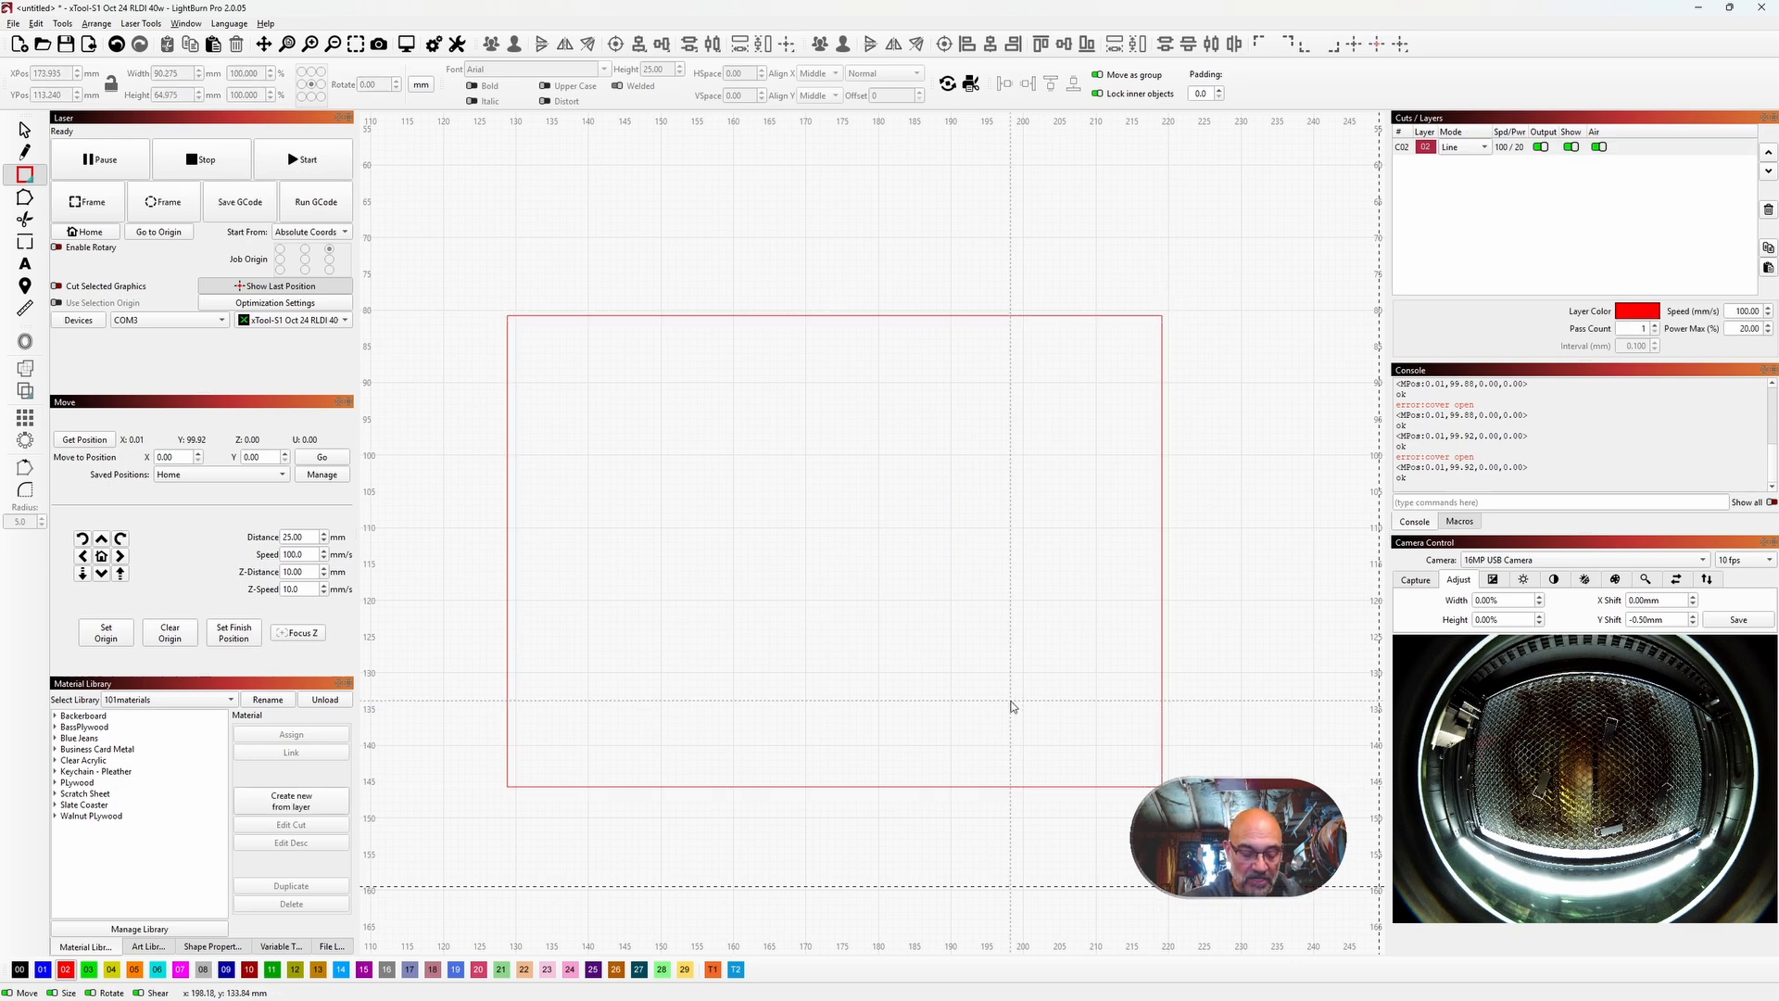
pyautogui.hotkey('ctrl', 'v')
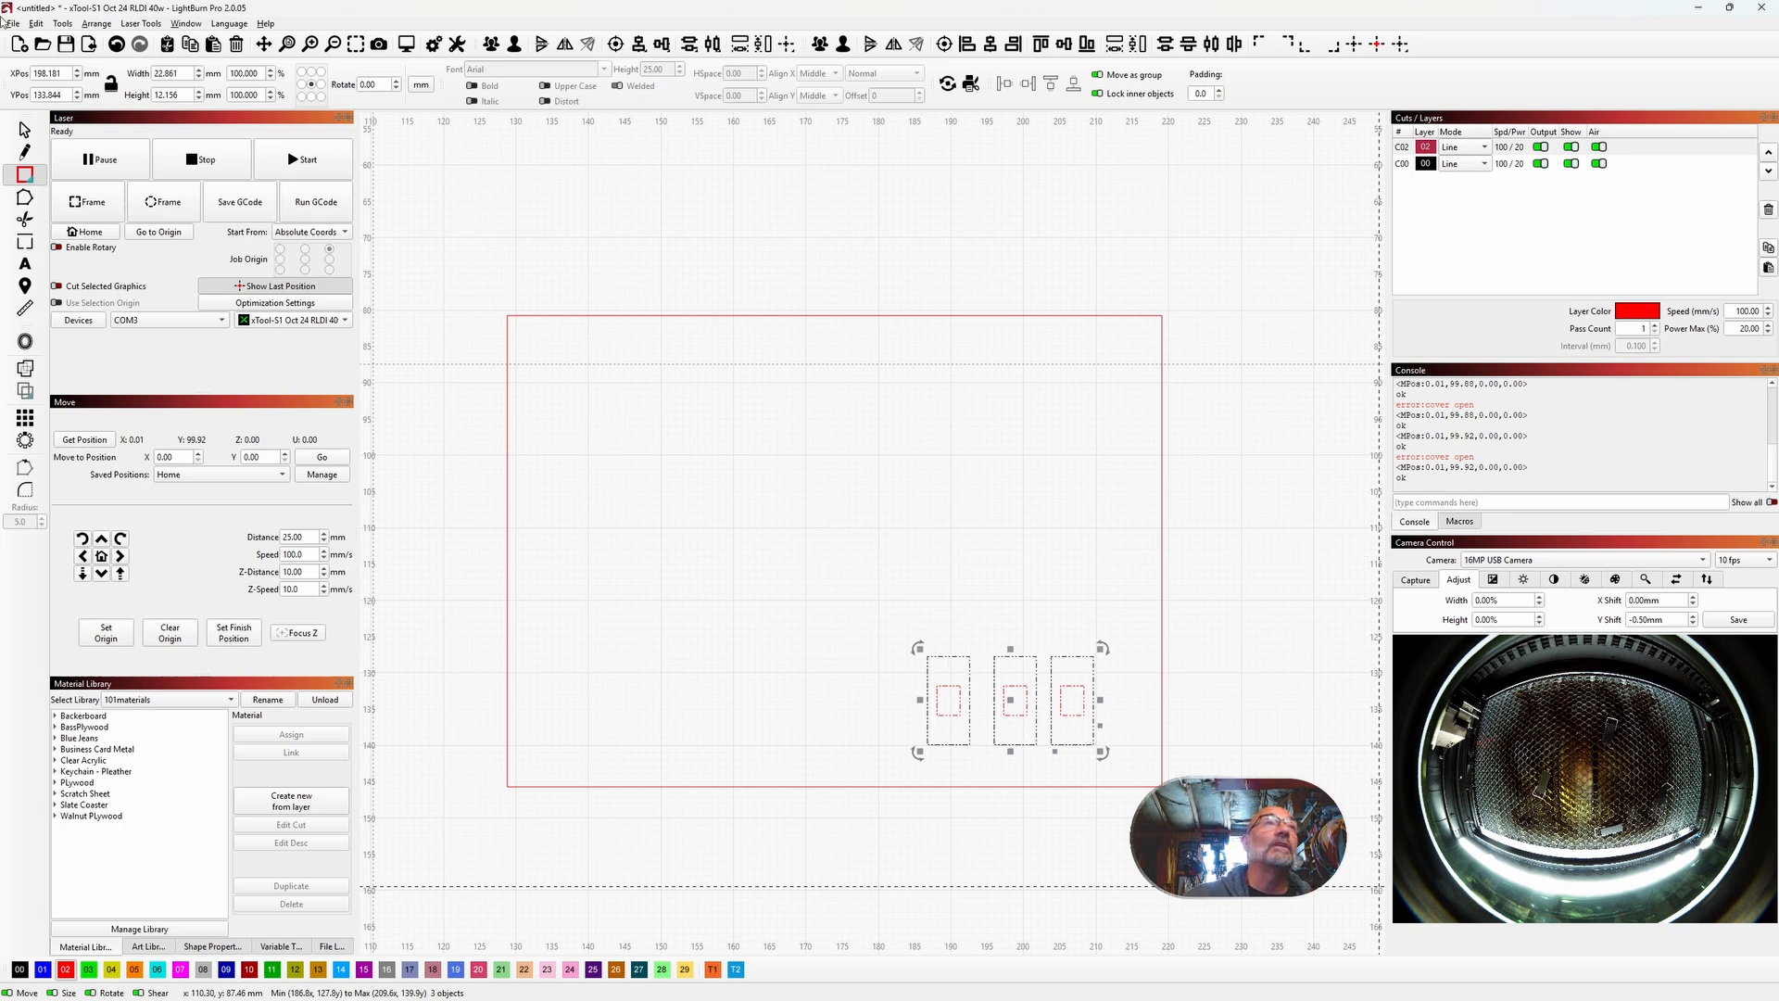
# Step: Duplicate the pasted row of three groups and place the duplicate about 14.5 mm above it
pyautogui.click(37, 24)
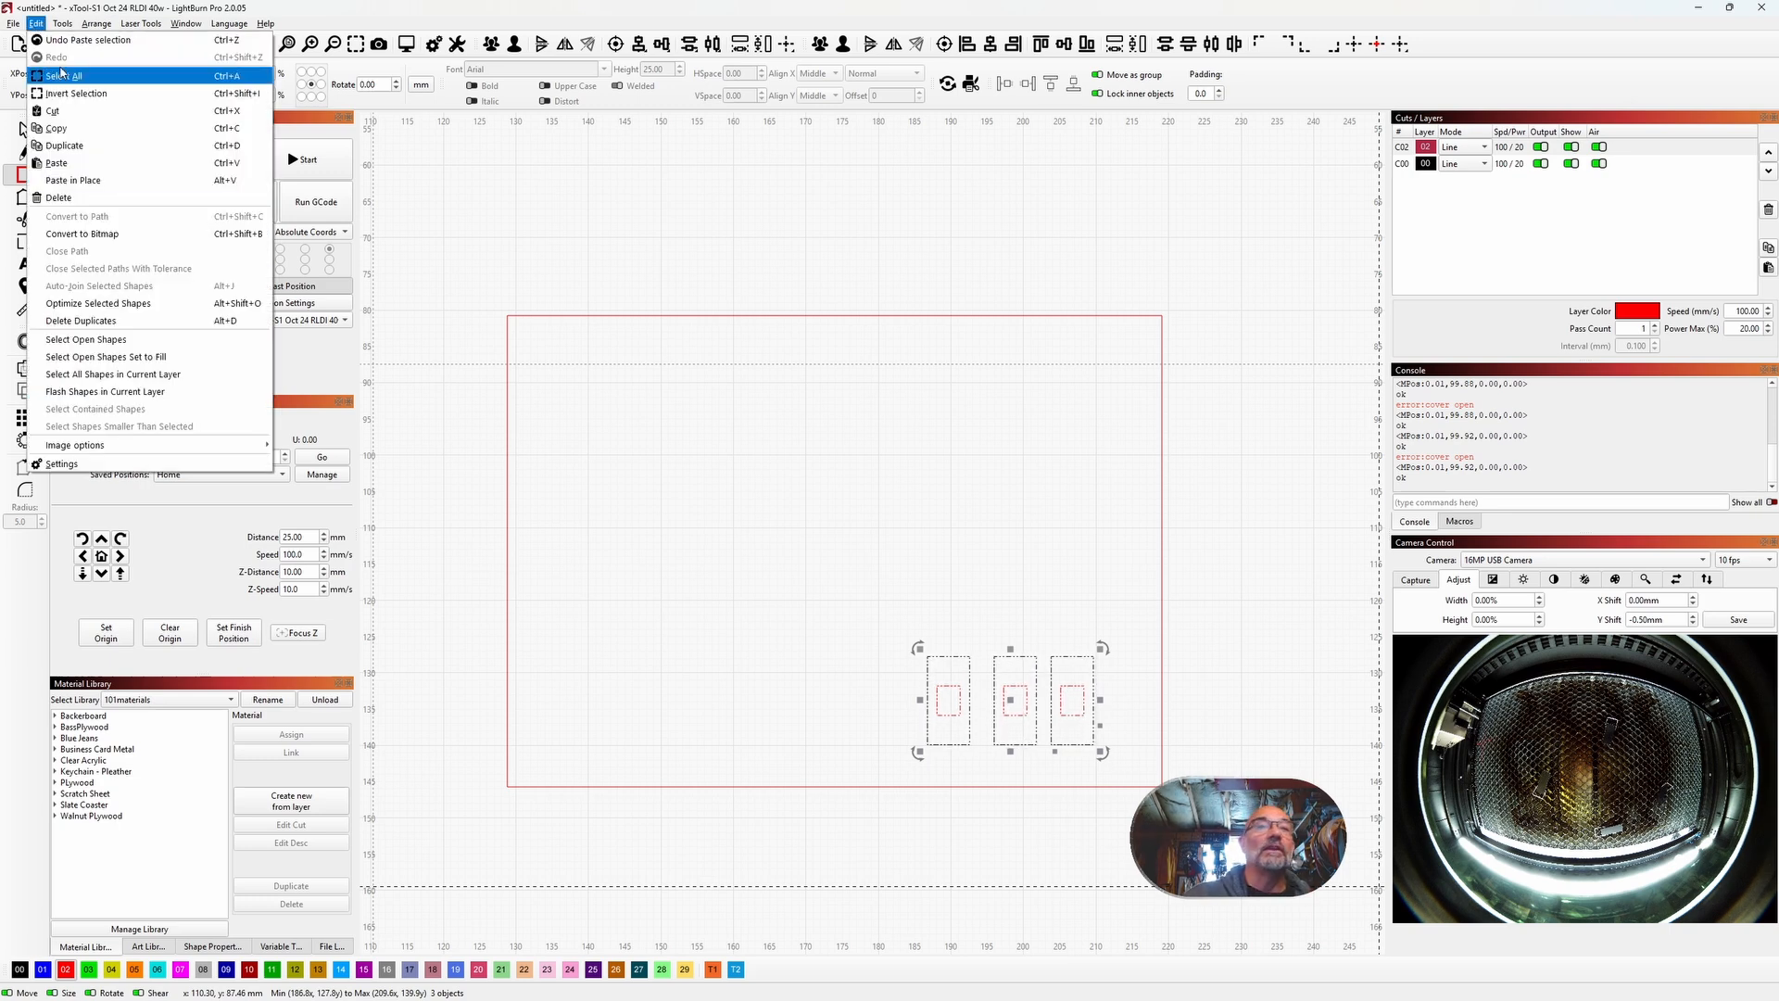
pyautogui.click(234, 148)
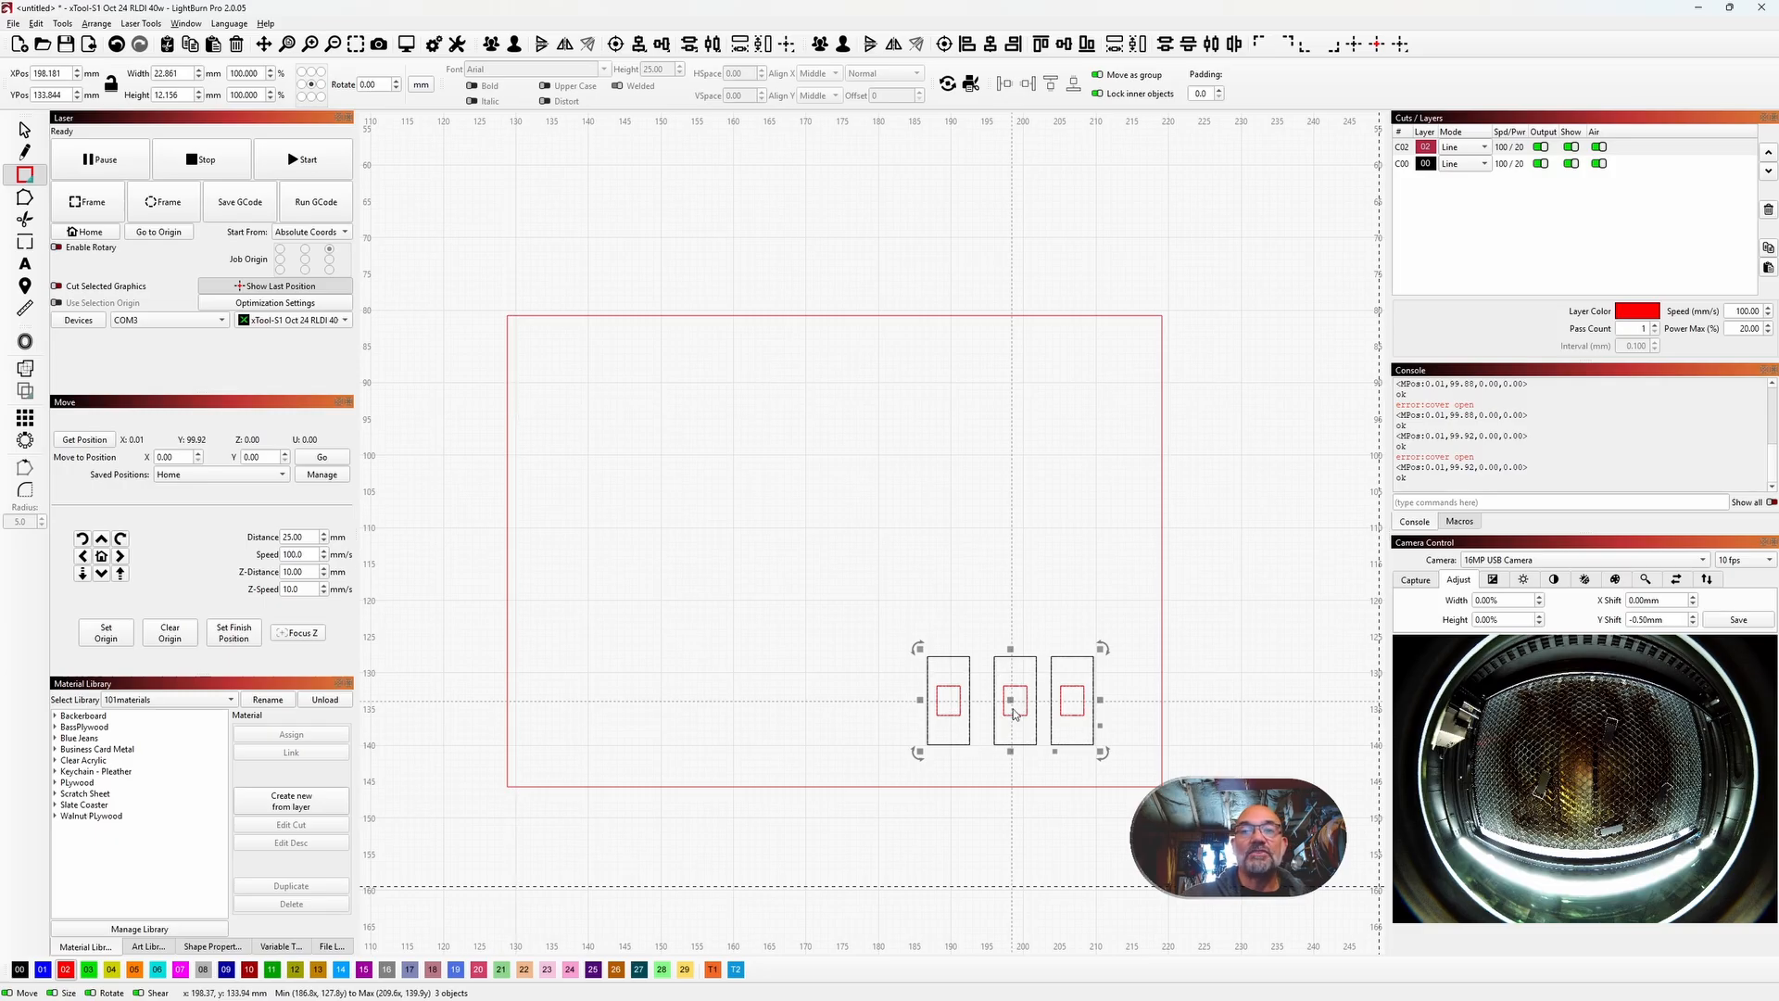
pyautogui.moveTo(1014, 714); pyautogui.dragTo(1010, 600)
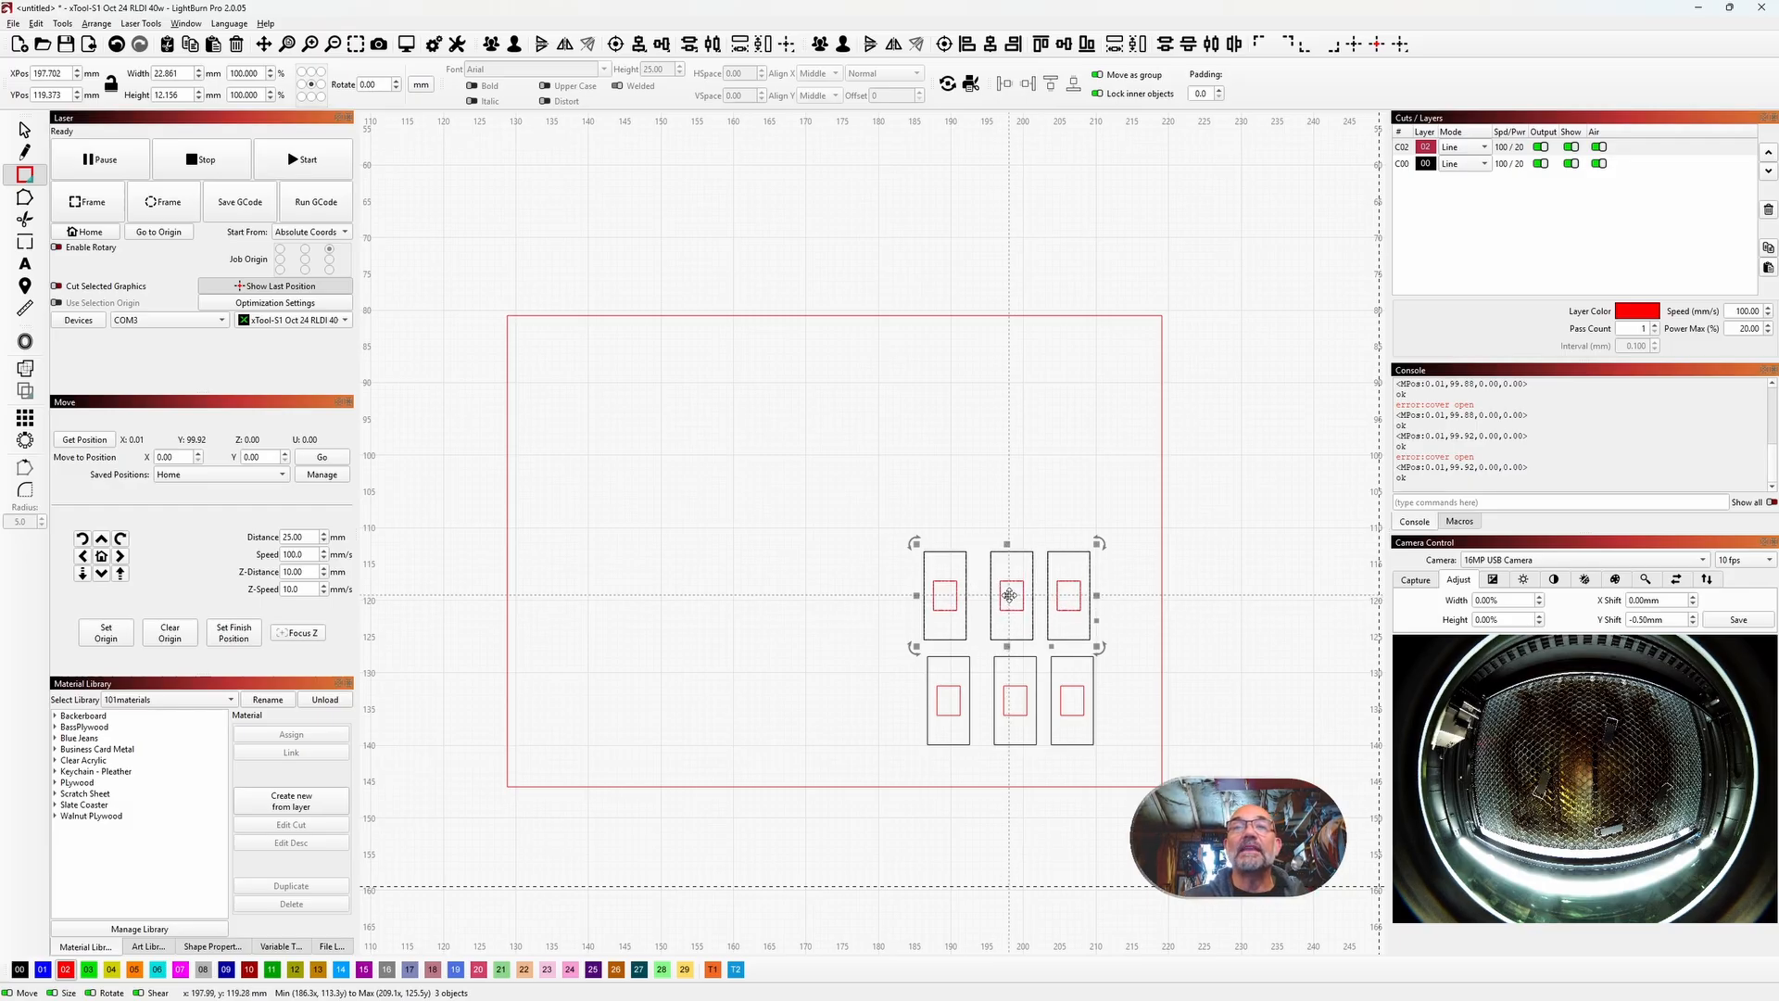
# Step: Place another duplicate of the row above the second row and delete that third row
pyautogui.moveTo(1007, 595); pyautogui.dragTo(1008, 493)
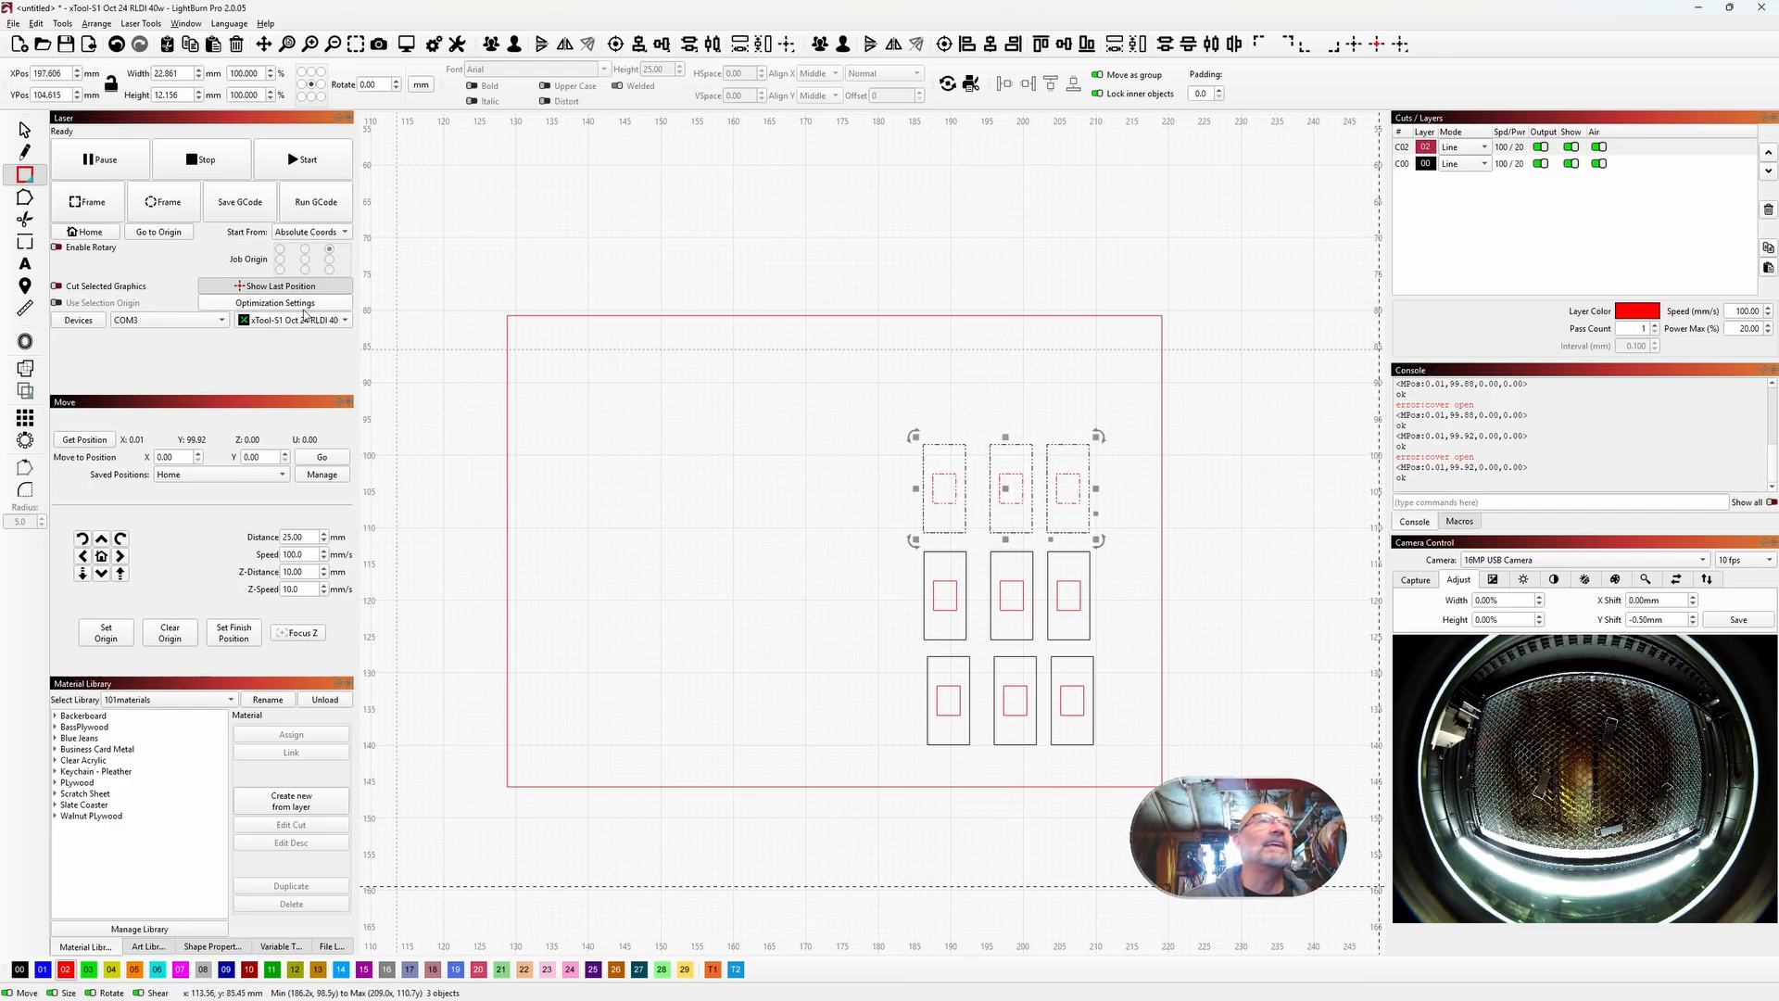
pyautogui.click(37, 24)
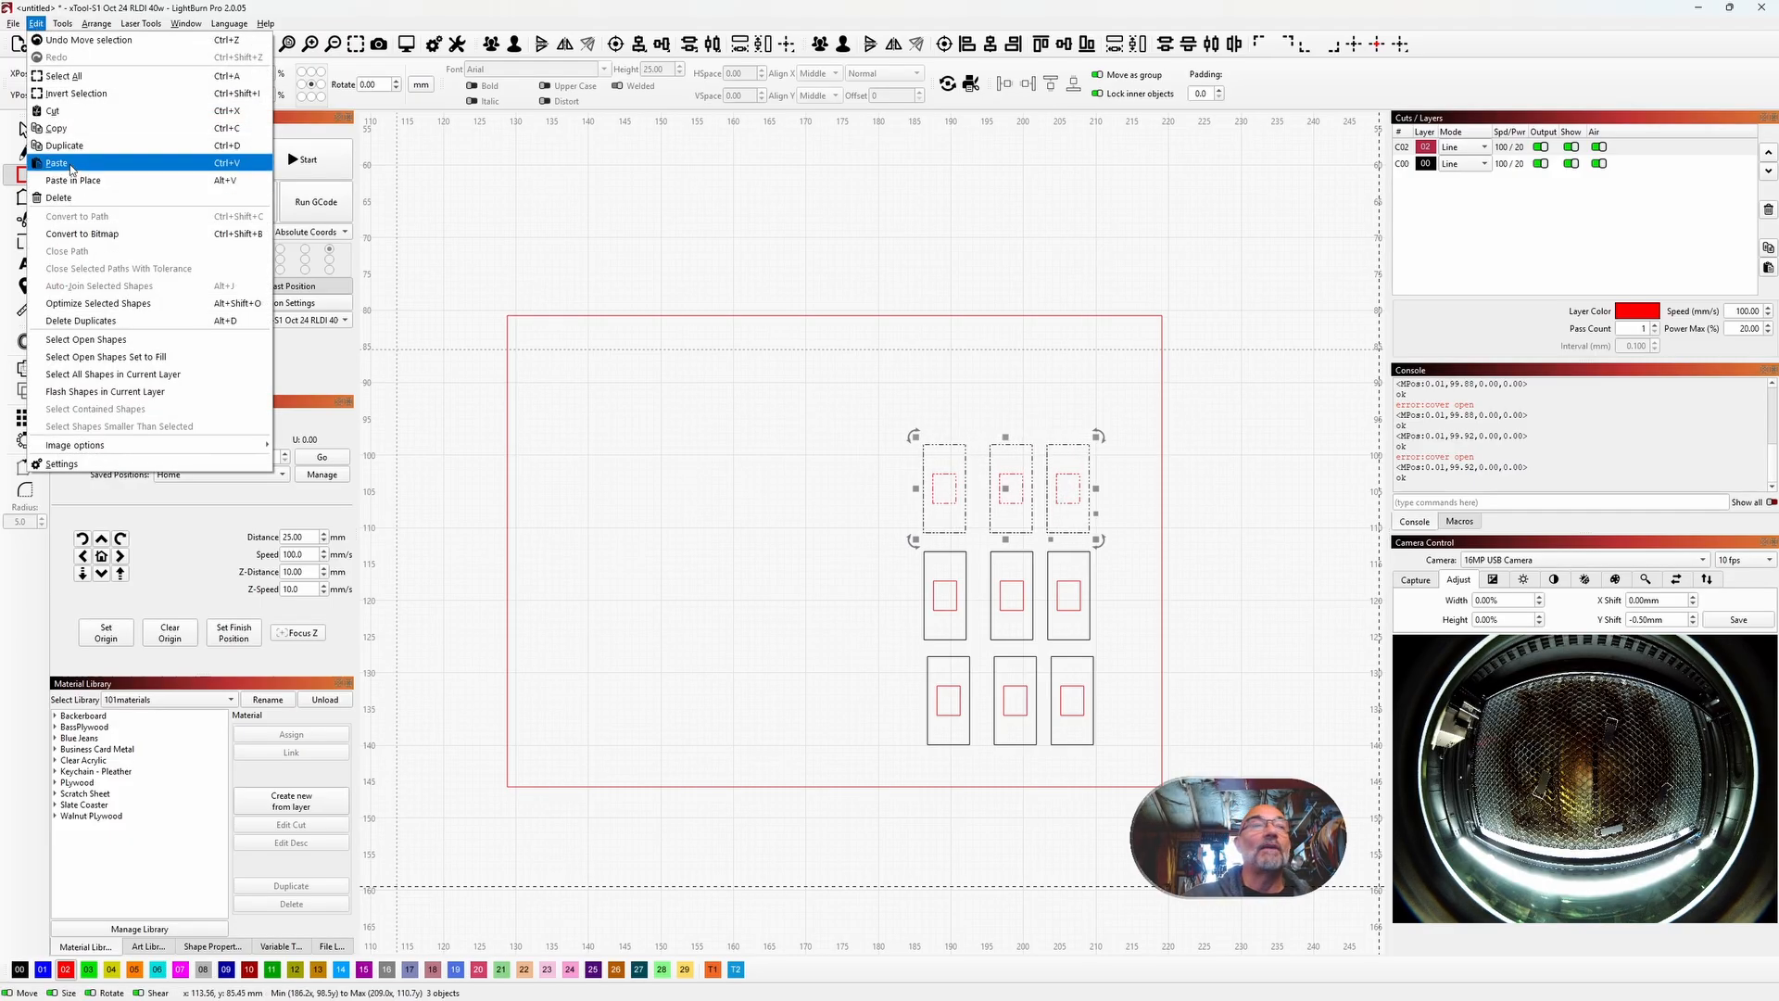
pyautogui.click(65, 197)
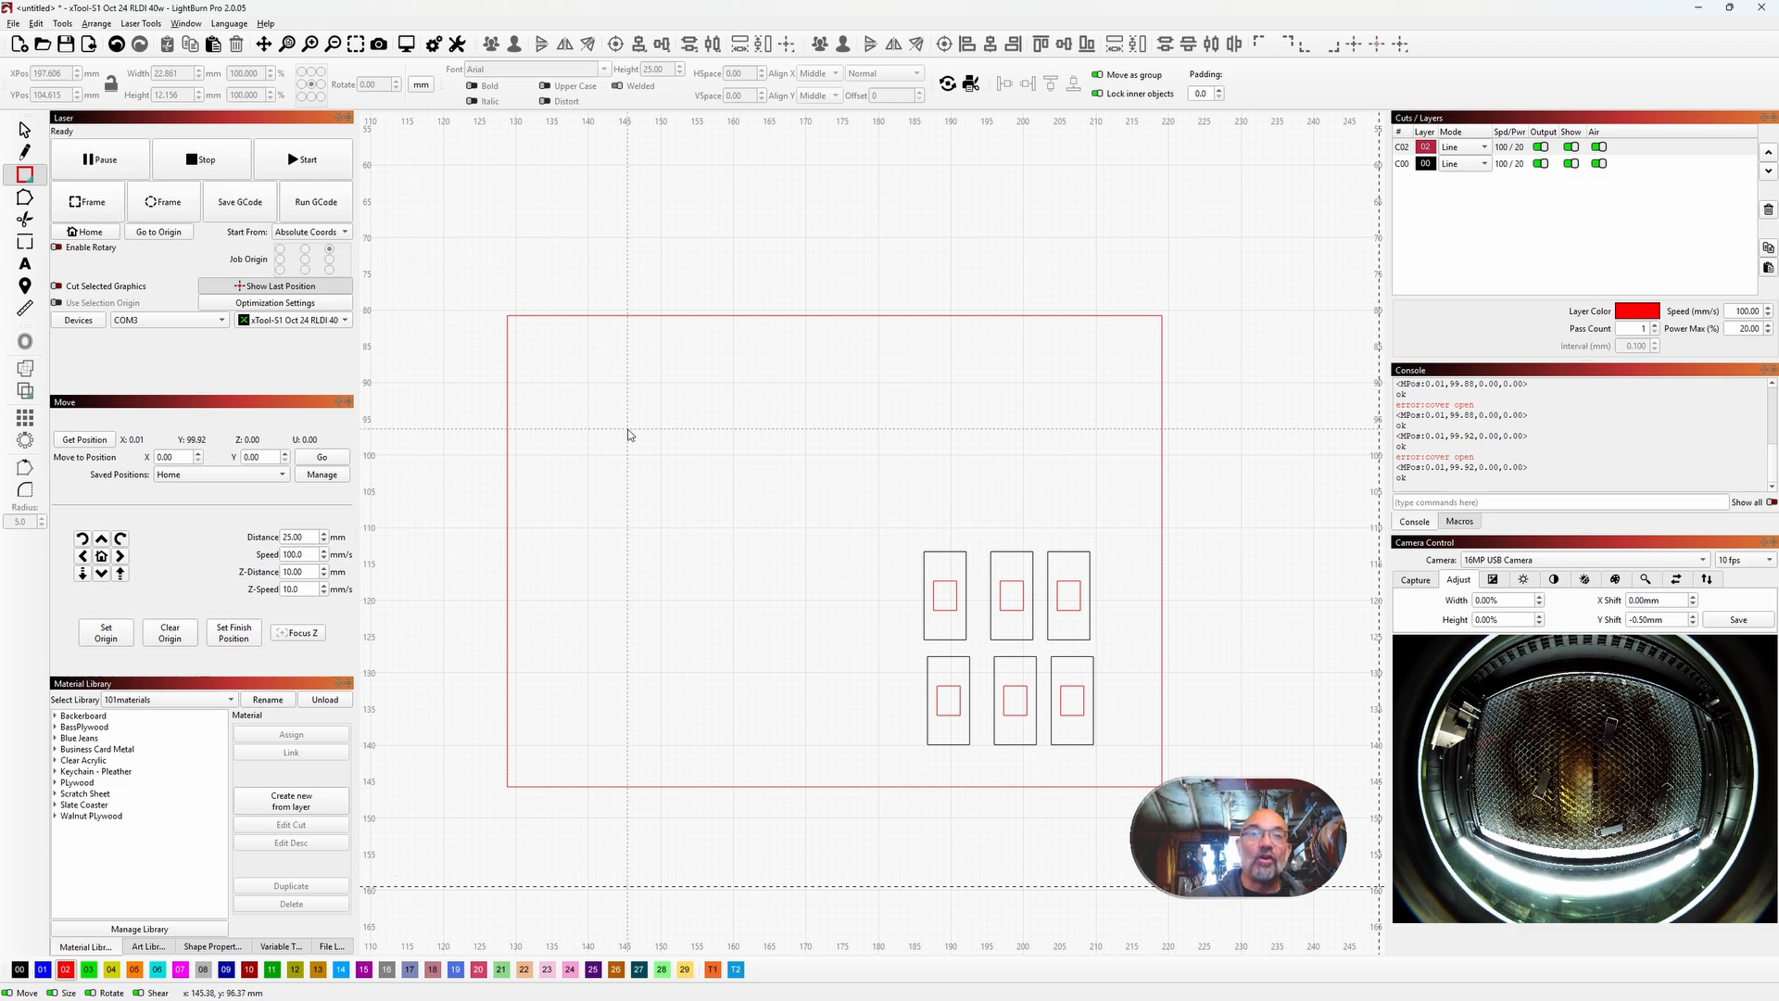
# Step: Undo the deletion of the third row of groups
pyautogui.hotkey('ctrl', 'z')
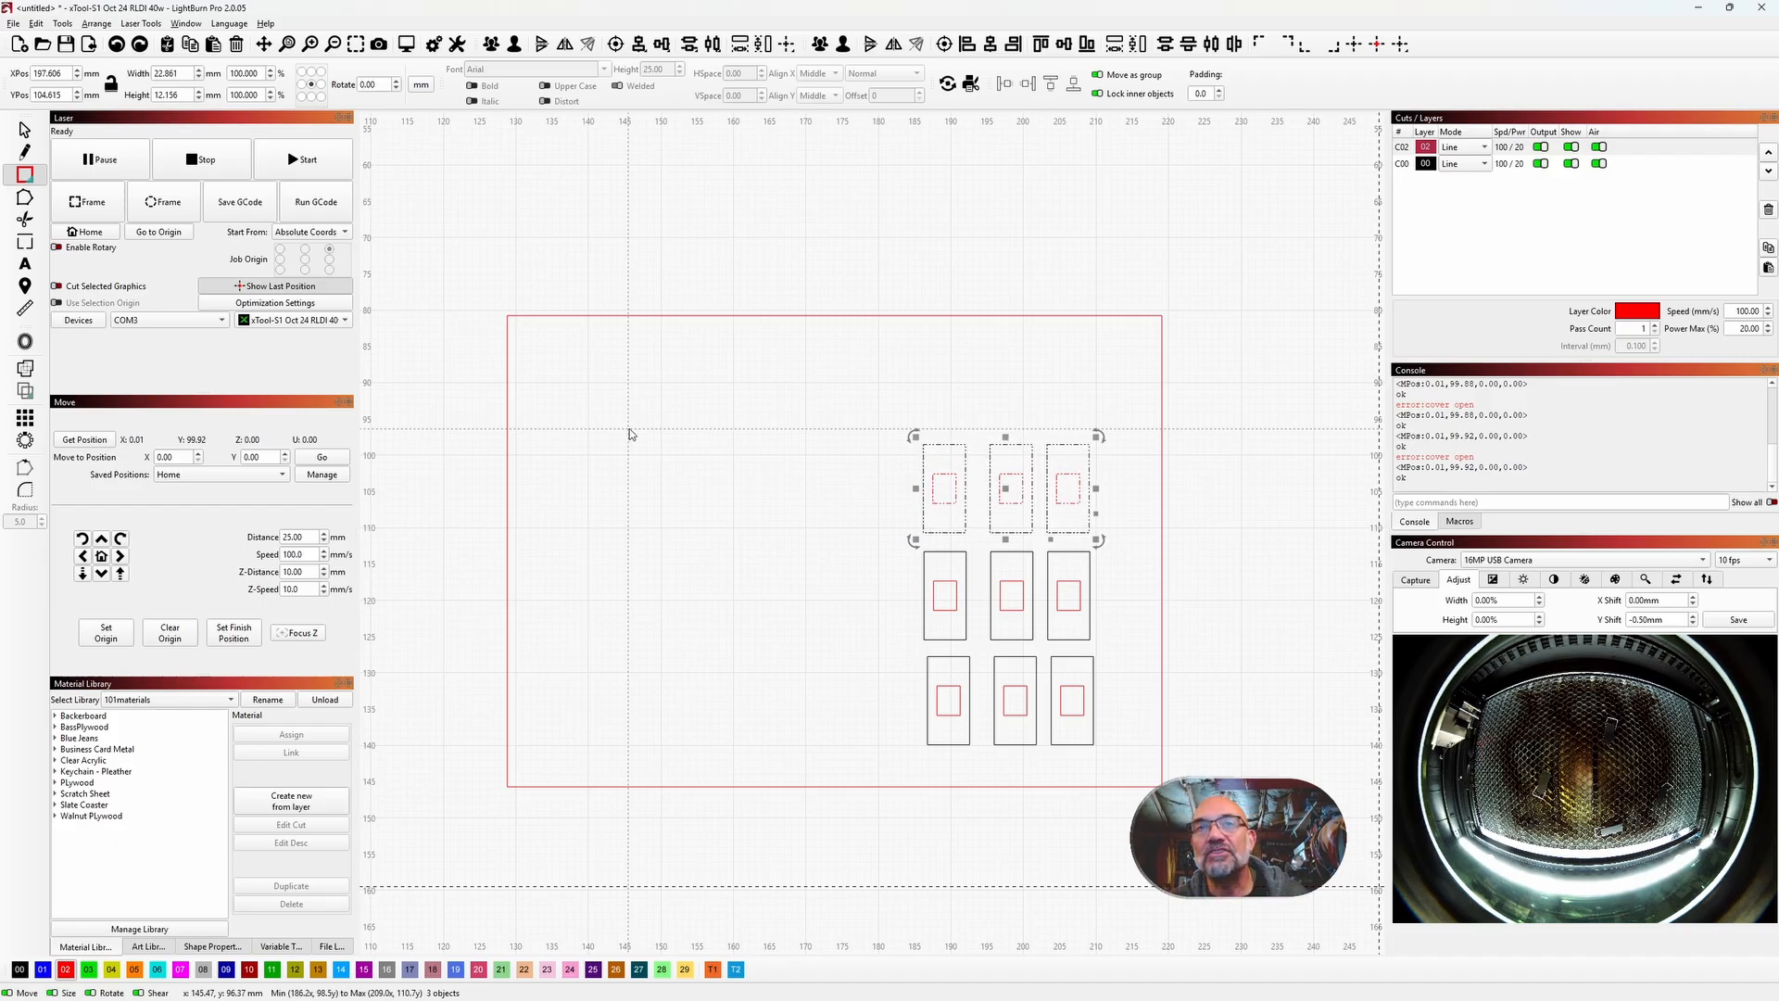
# Step: Convert the selected third row of groups to a bitmap at 736 DPI, rendered with the cut settings
pyautogui.click(36, 24)
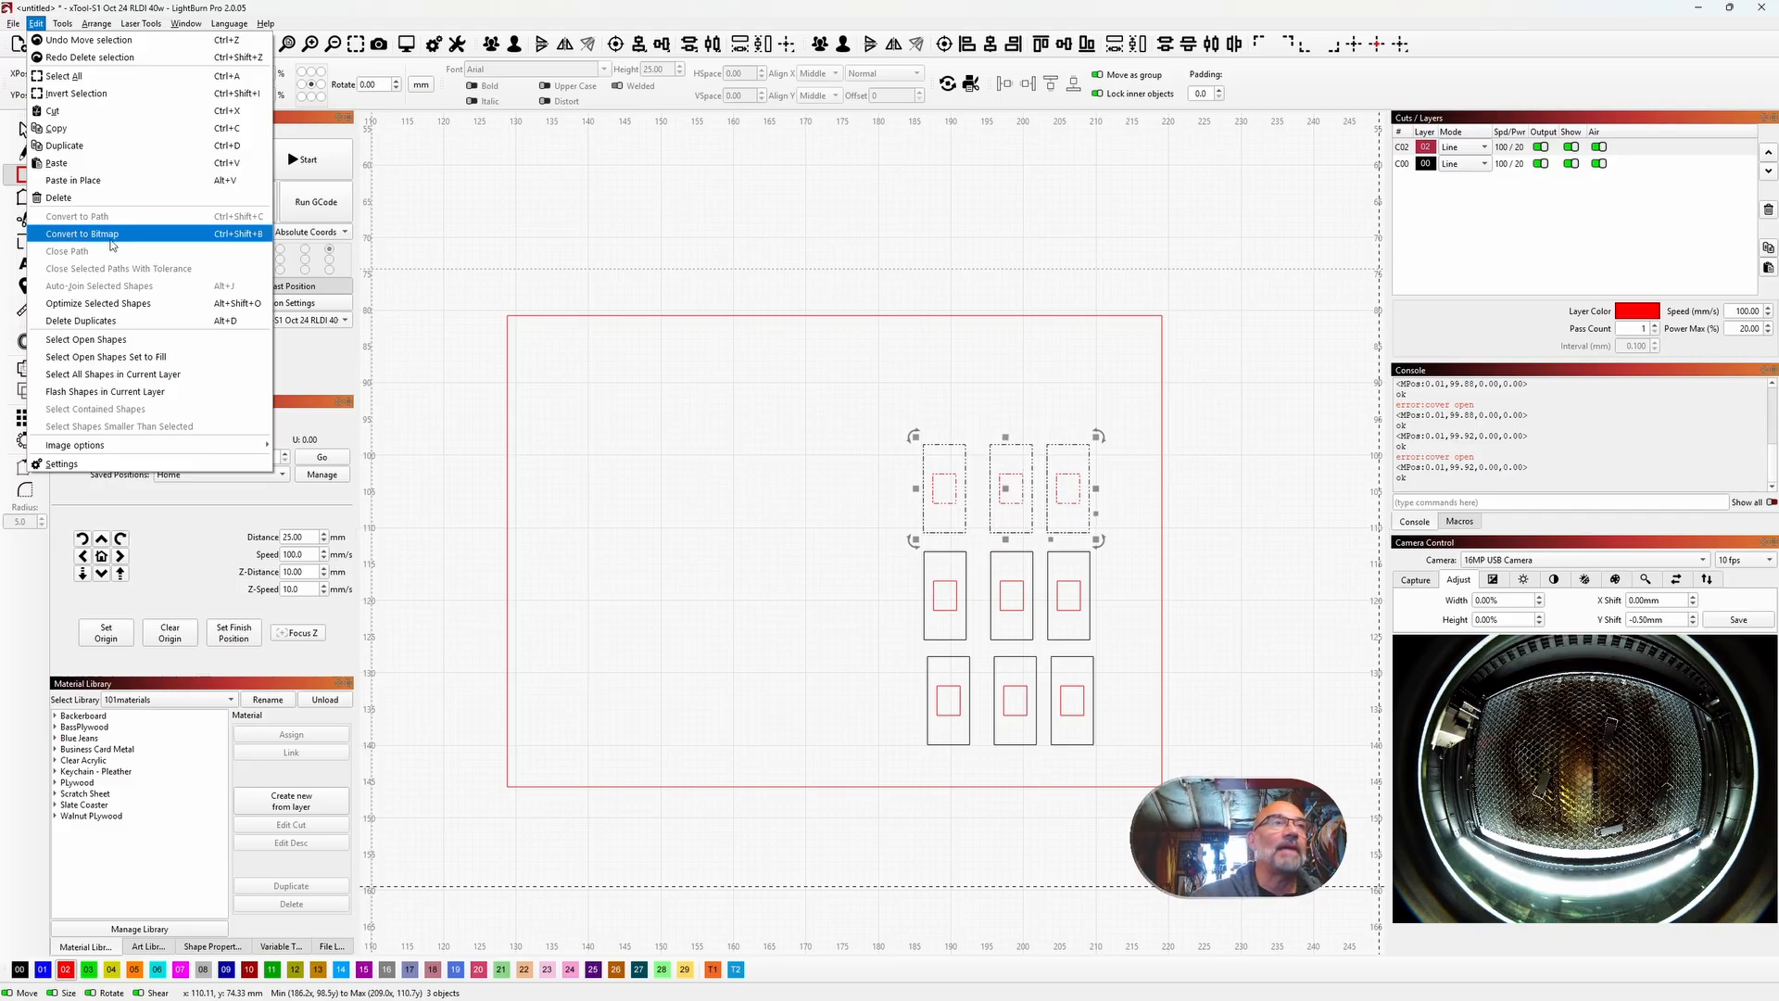
pyautogui.click(139, 233)
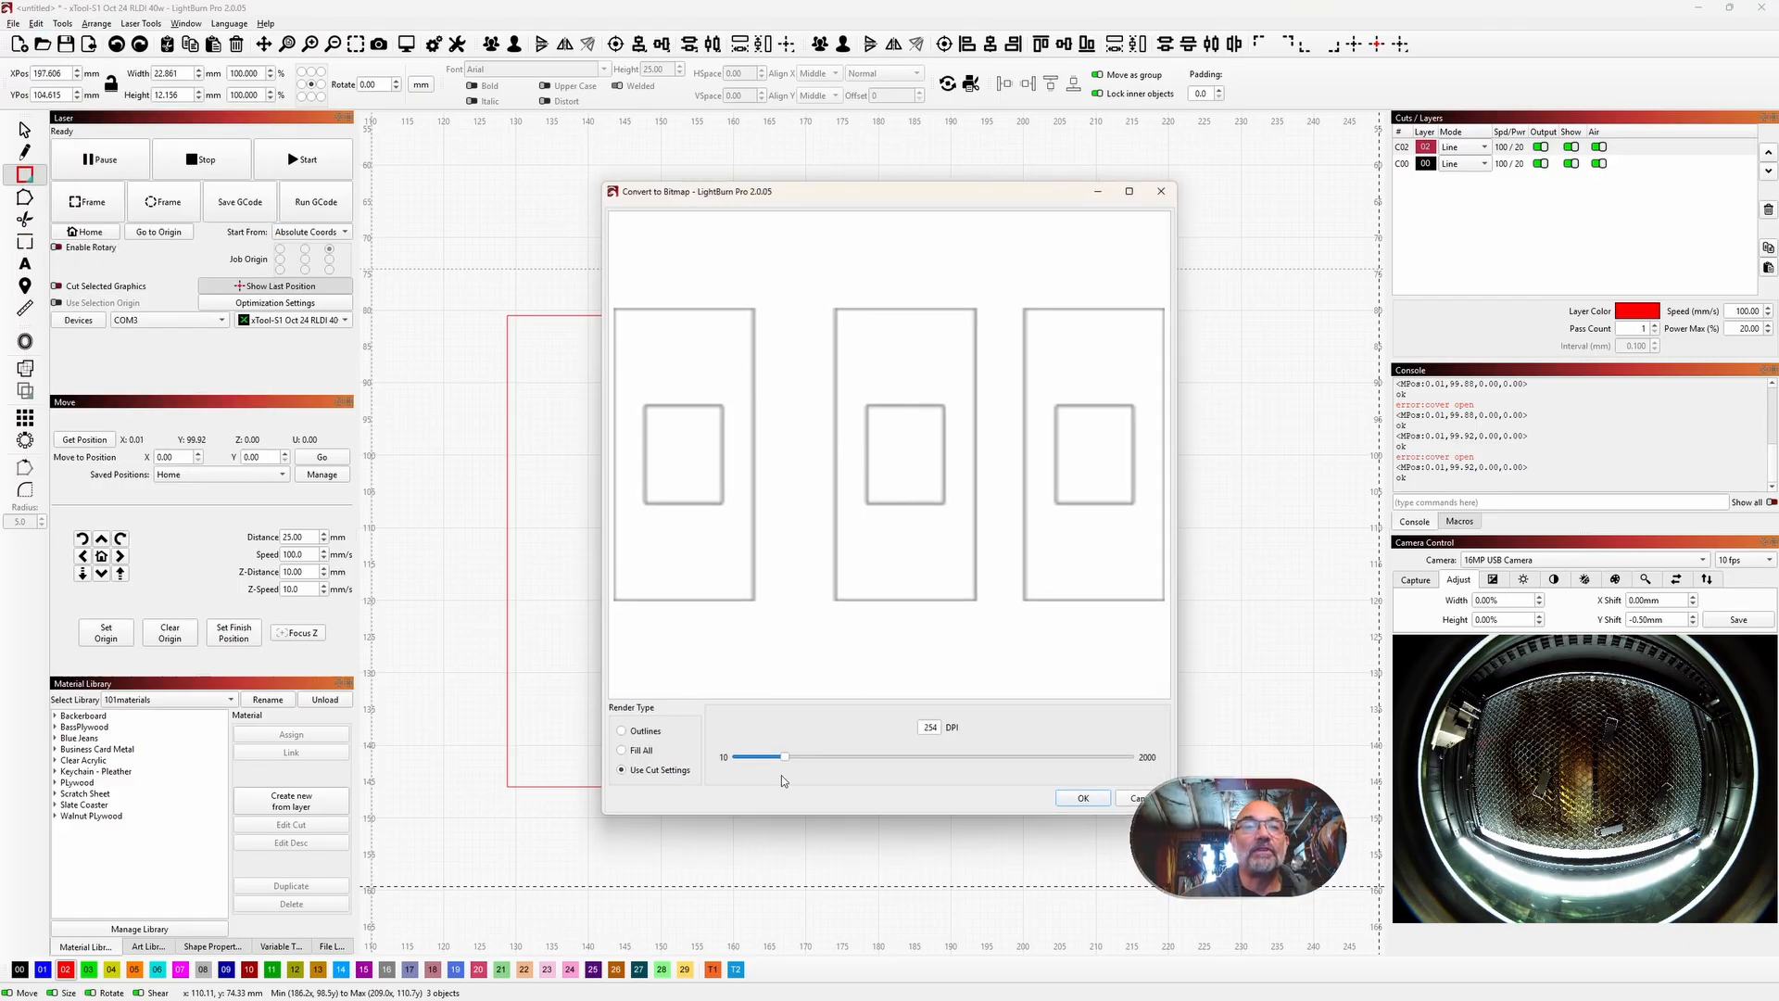
pyautogui.moveTo(783, 764); pyautogui.dragTo(882, 770)
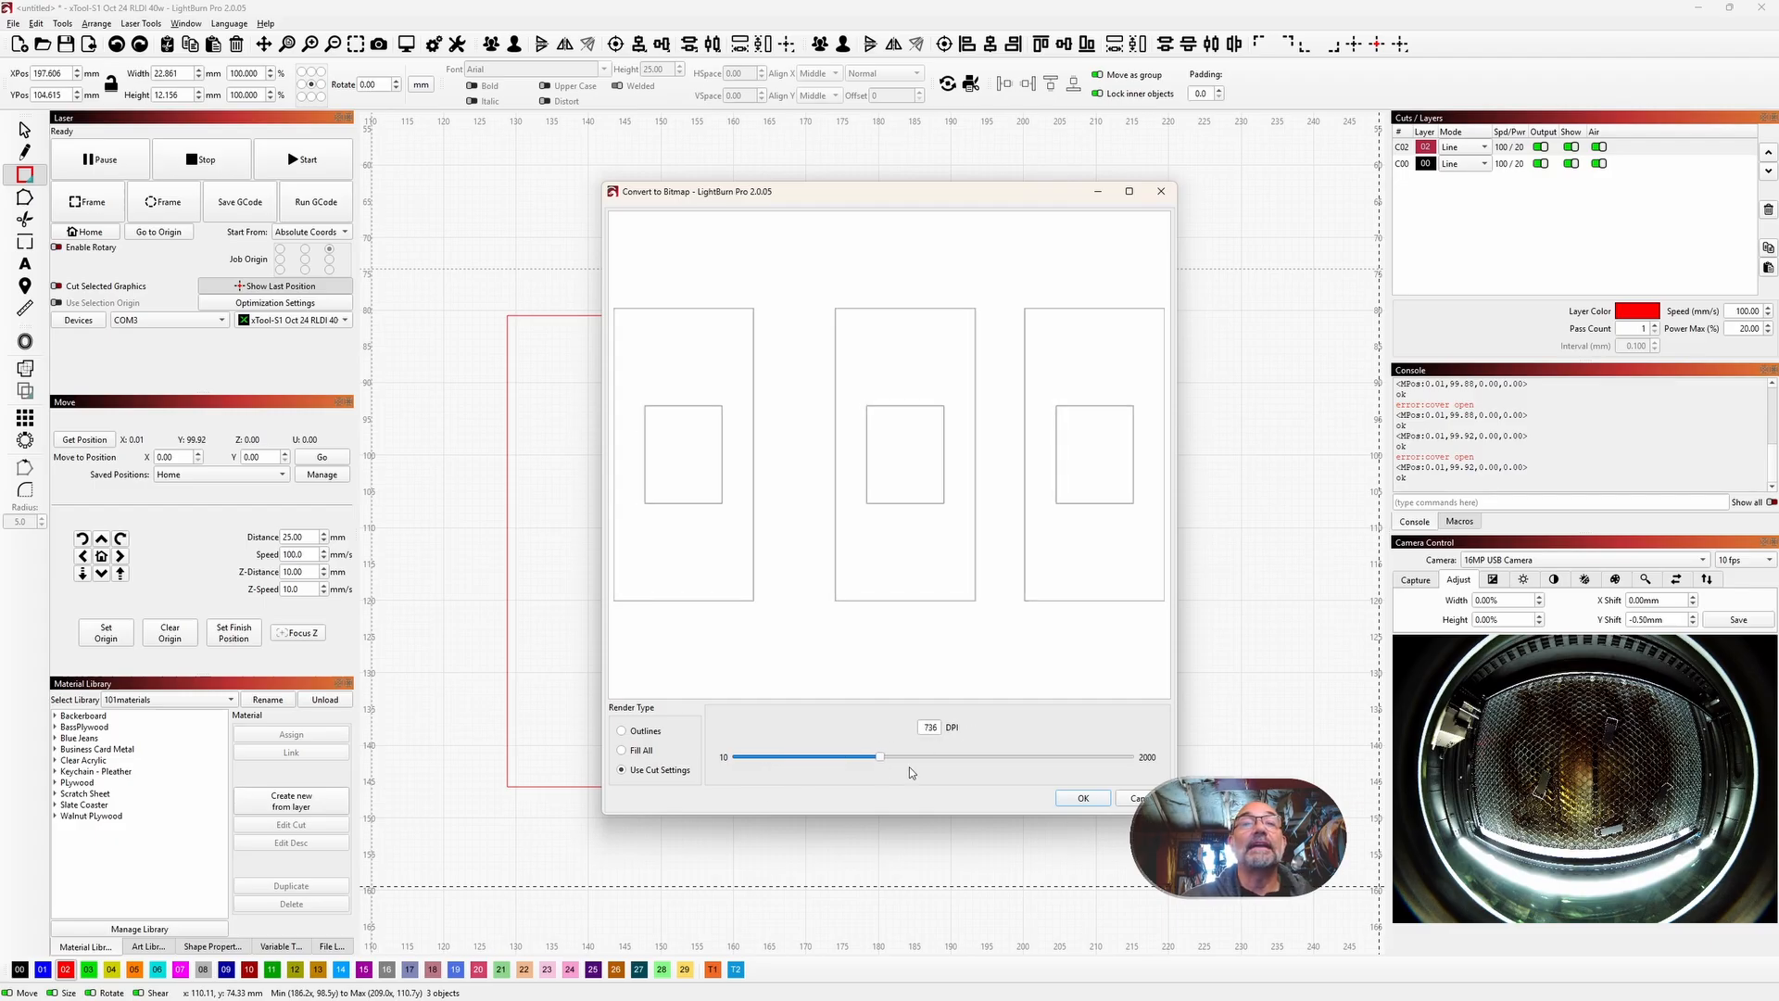
pyautogui.click(1083, 798)
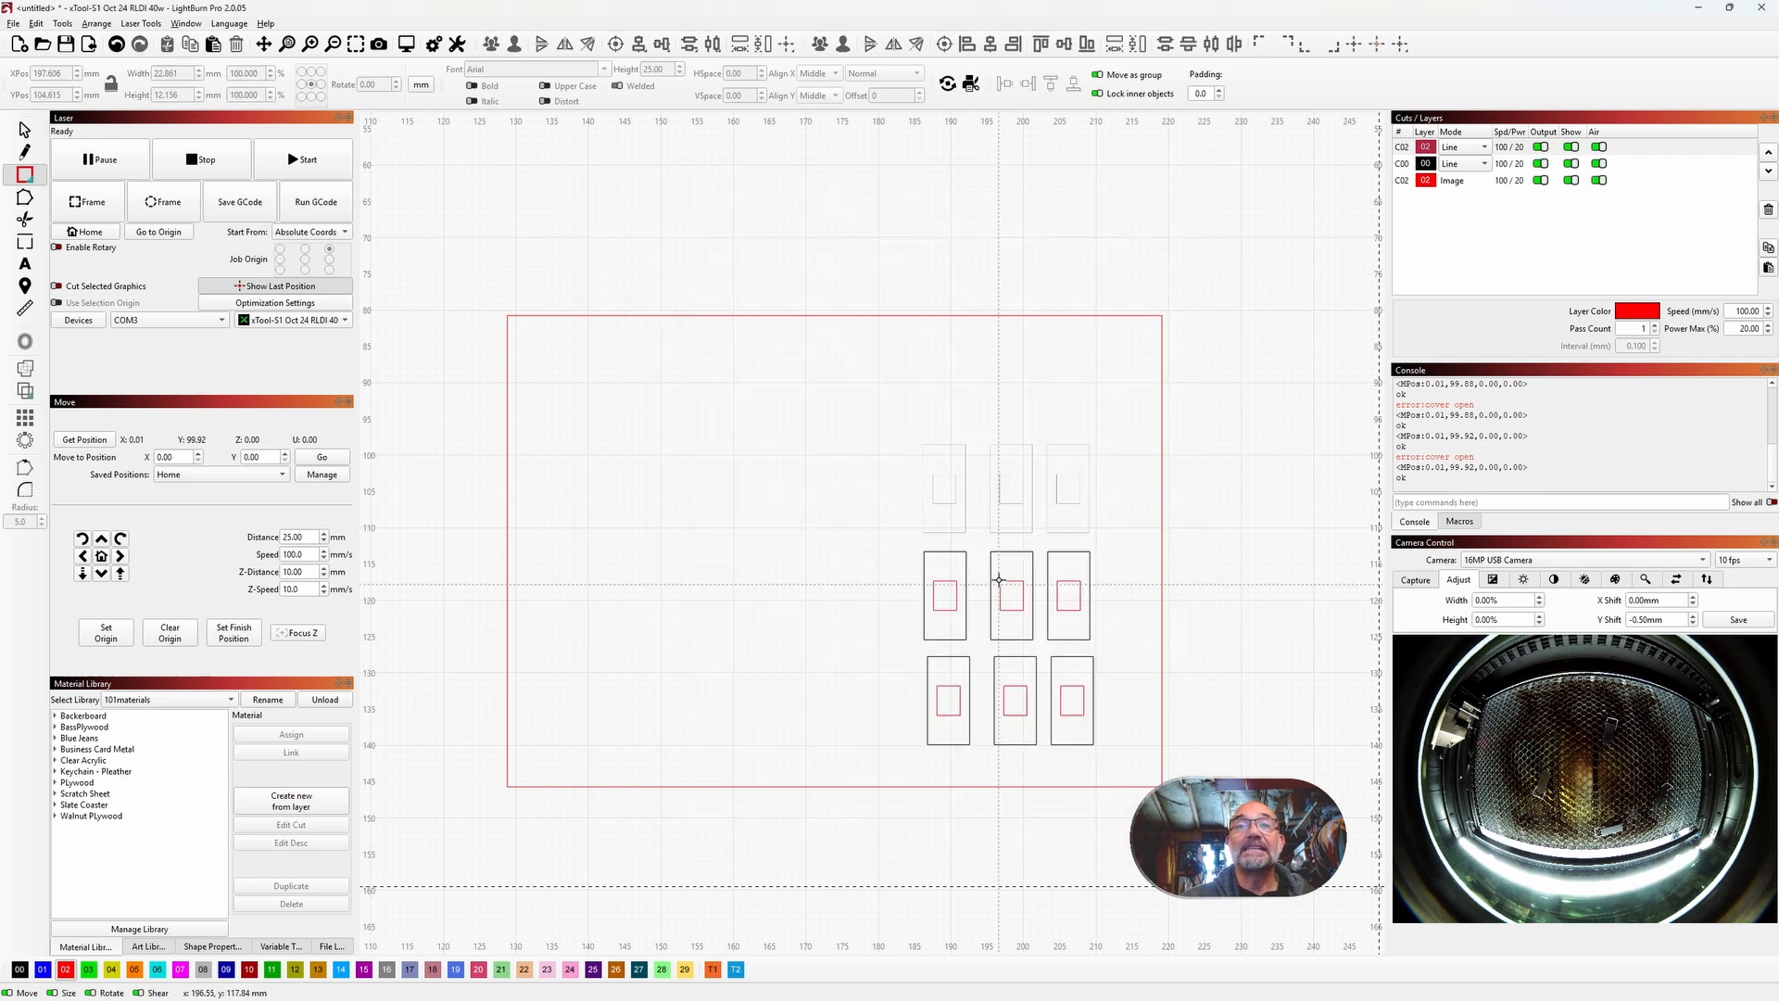
# Step: Move the bitmap row about 1.8 mm upward and preview how the laser would process the job
pyautogui.click(980, 512)
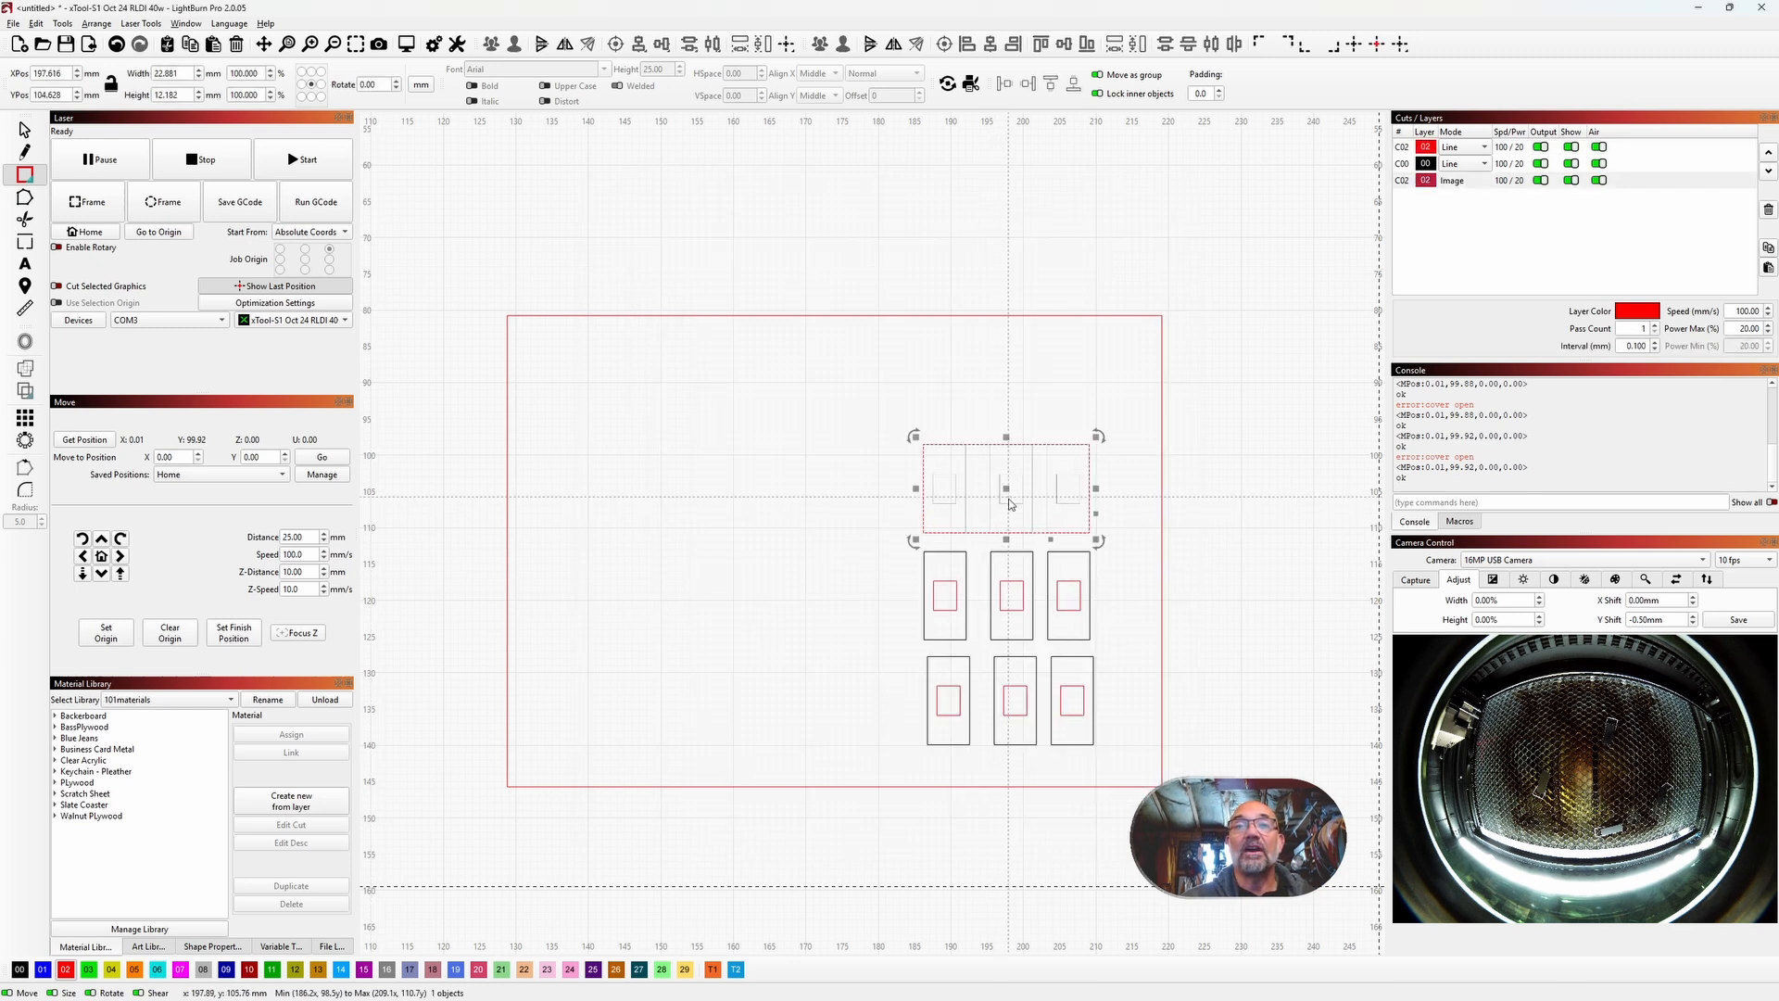
pyautogui.moveTo(1009, 494)
pyautogui.mouseDown()
pyautogui.moveTo(980, 467)
pyautogui.moveTo(1007, 481)
pyautogui.mouseUp()
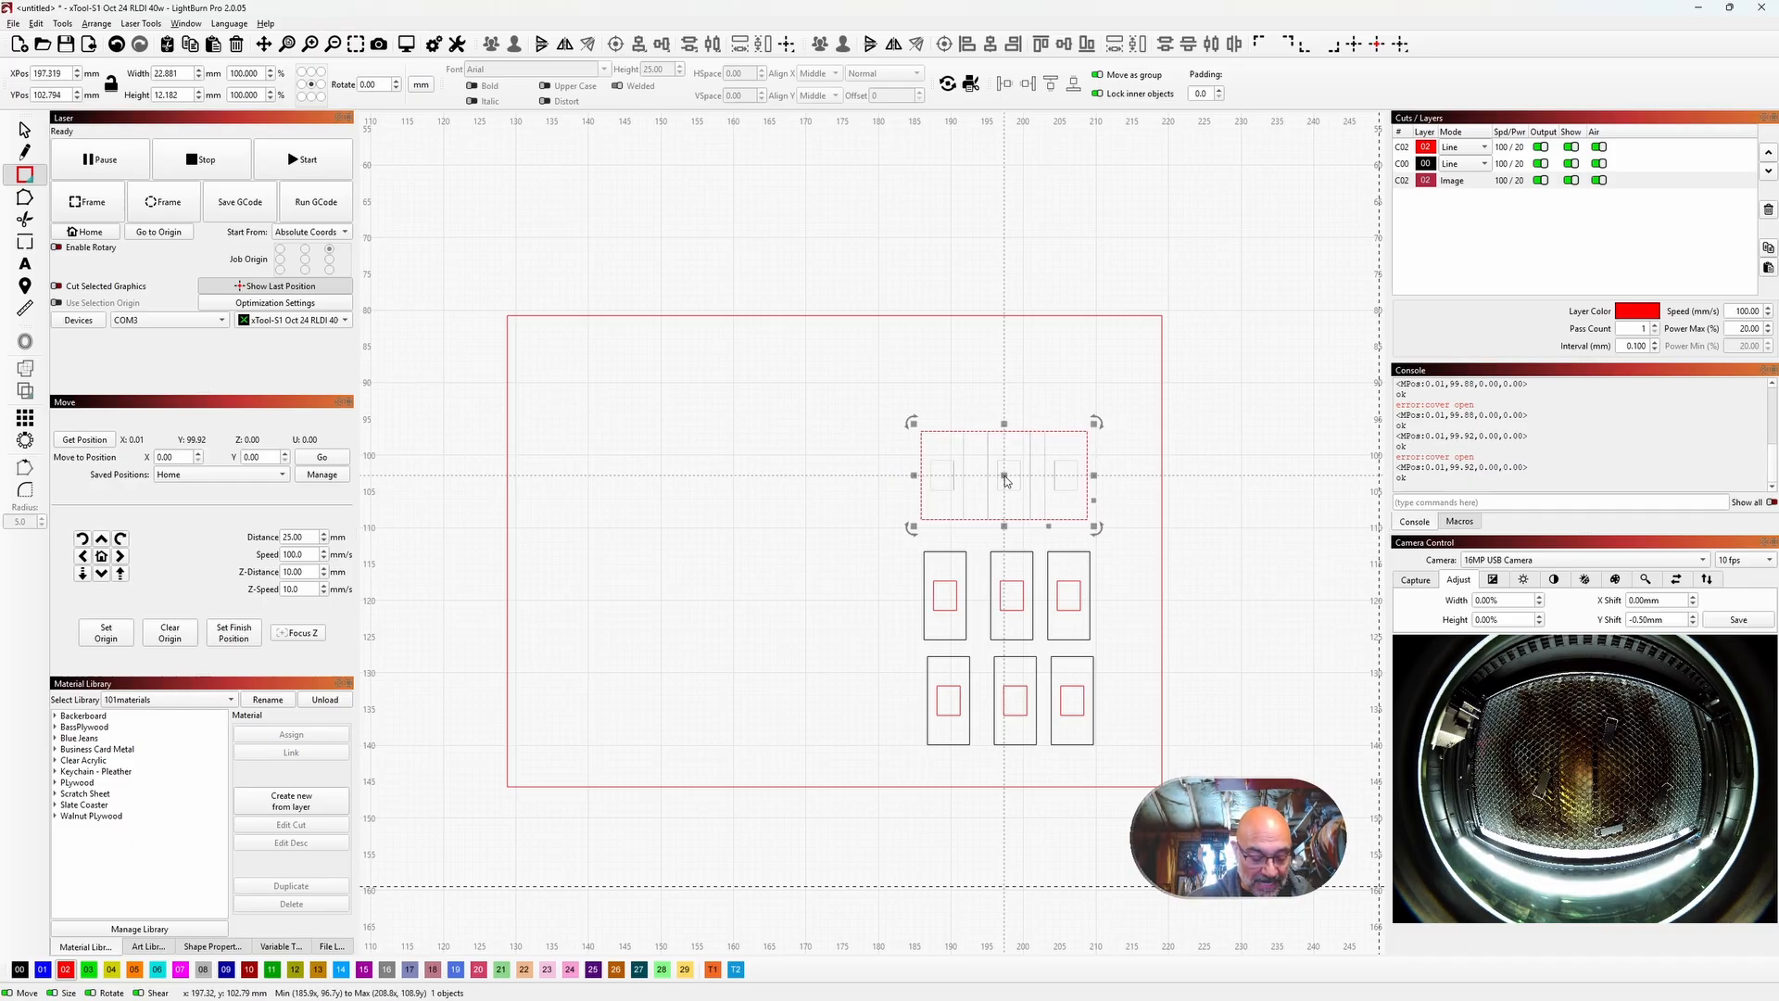
pyautogui.hotkey('alt', 'p')
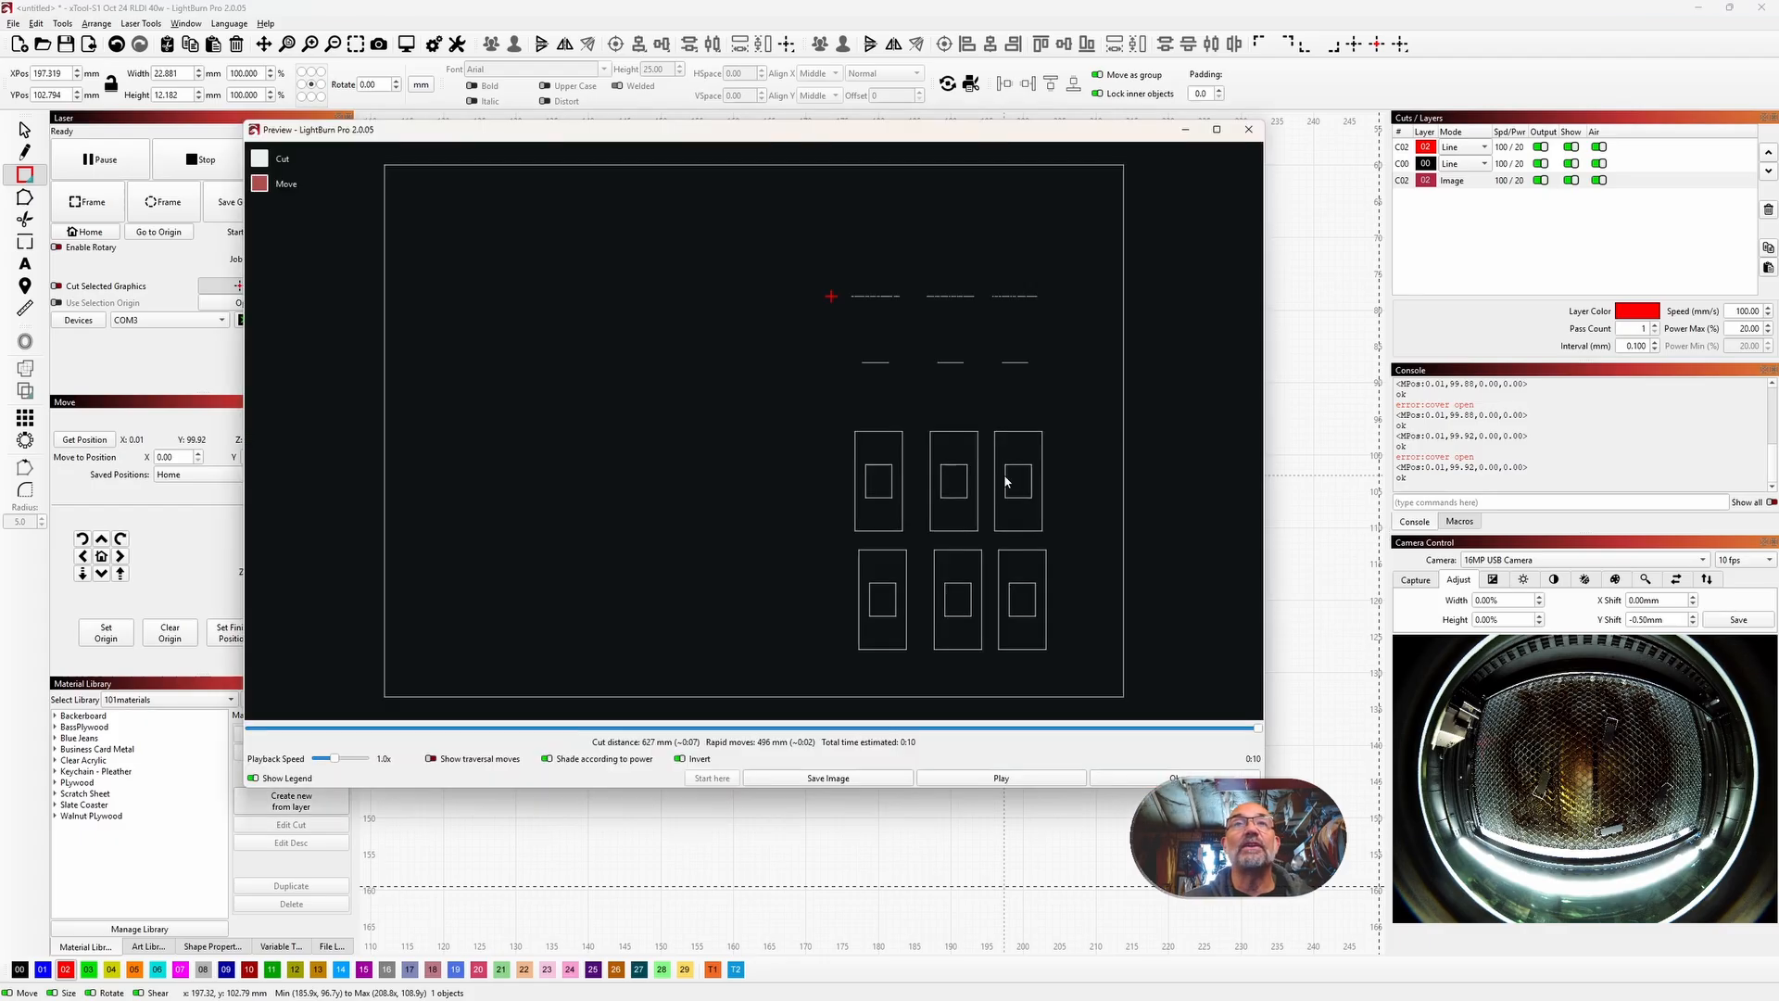
pyautogui.scroll(3, 1015, 398)
pyautogui.scroll(-2, 1015, 398)
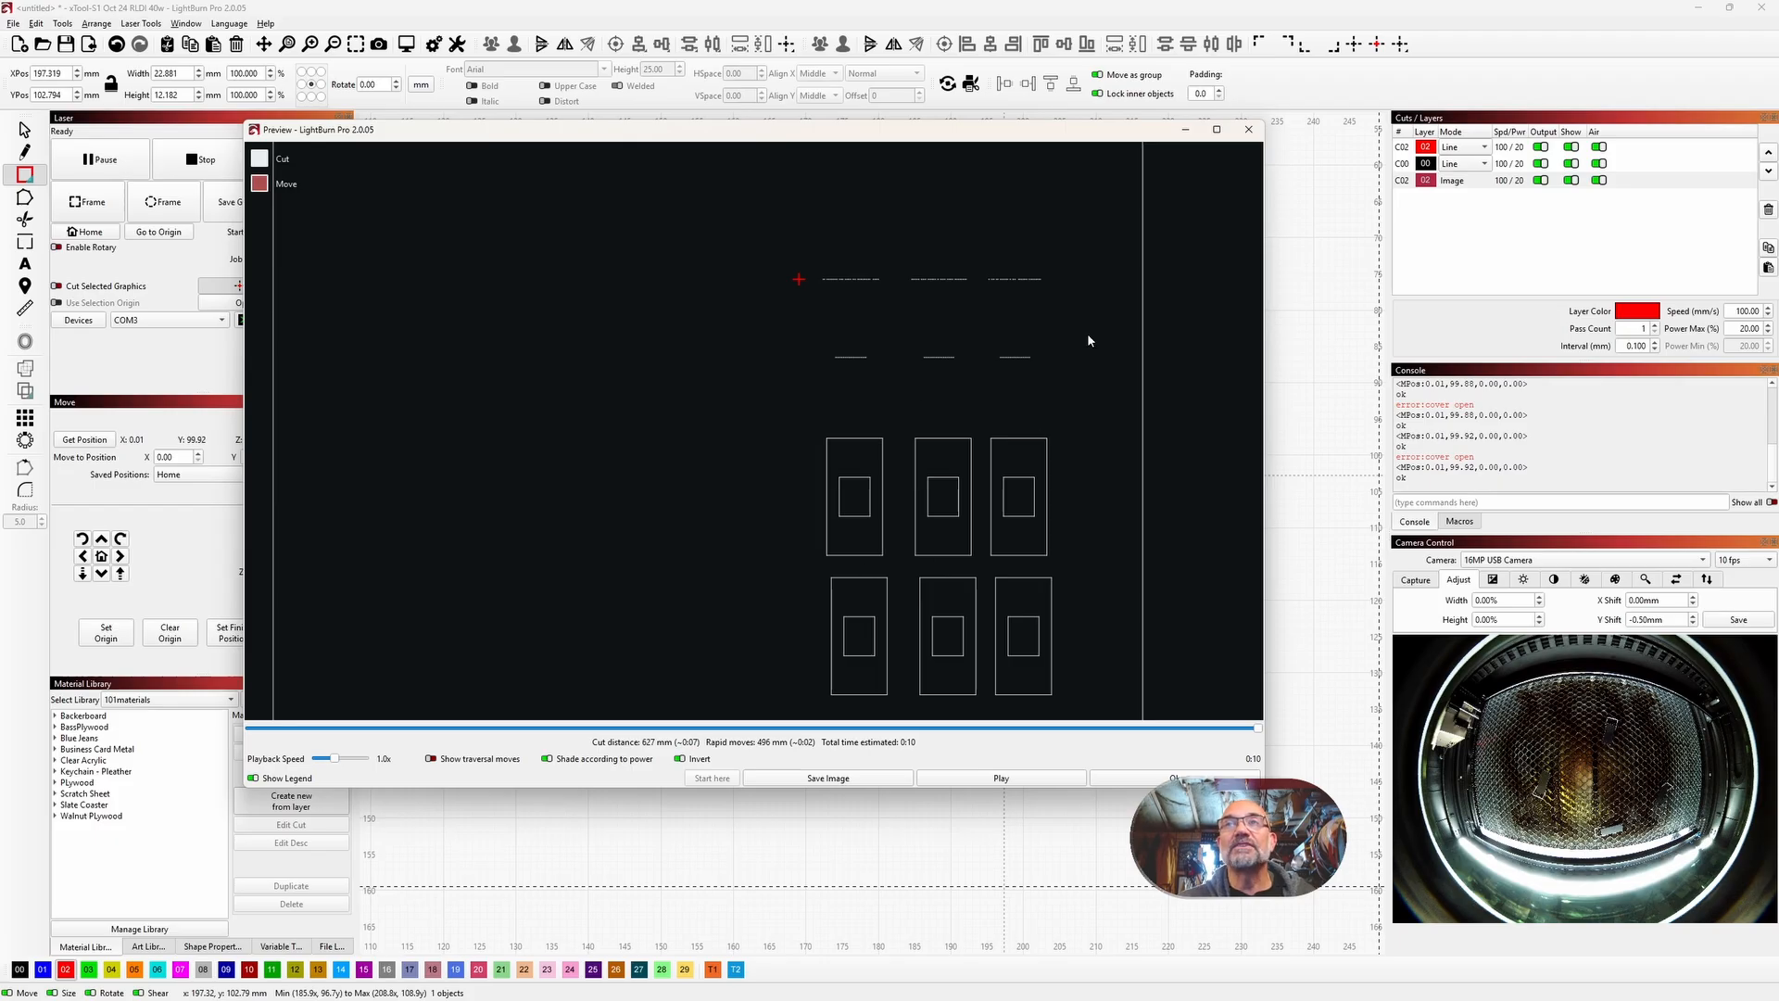
pyautogui.click(1248, 129)
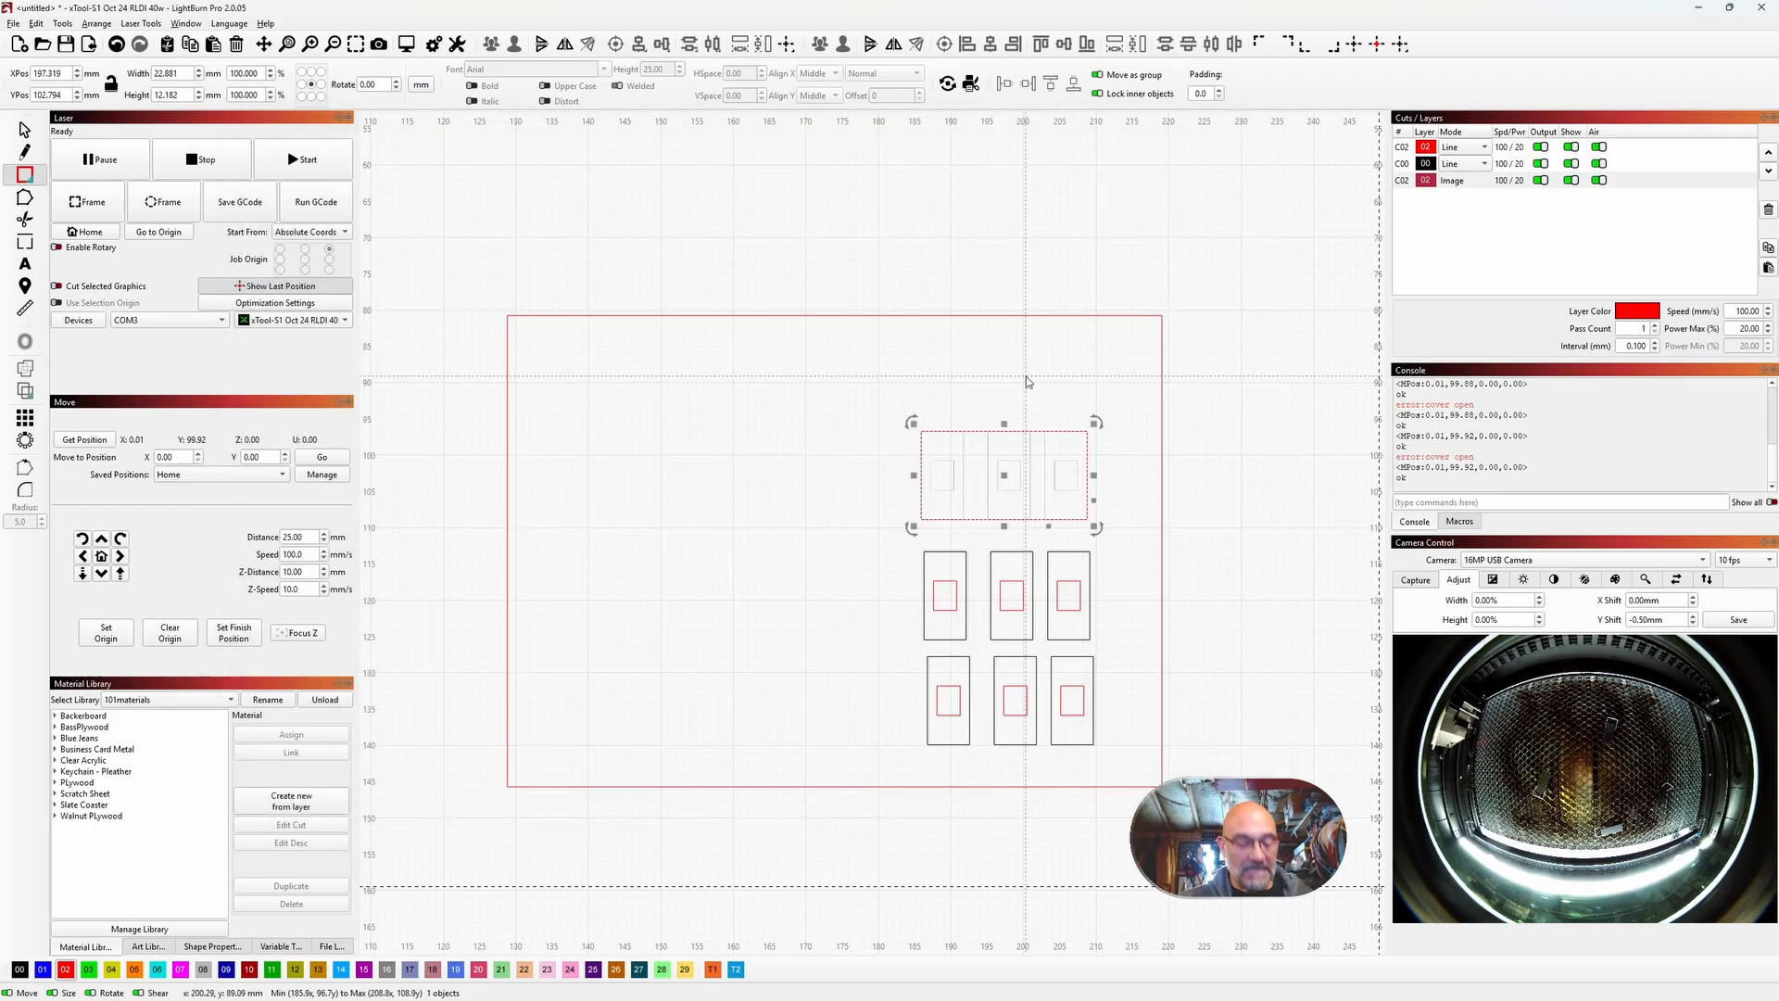
# Step: Undo the bitmap's move and the bitmap conversion, and clear the selection
pyautogui.hotkey('ctrl', 'z')
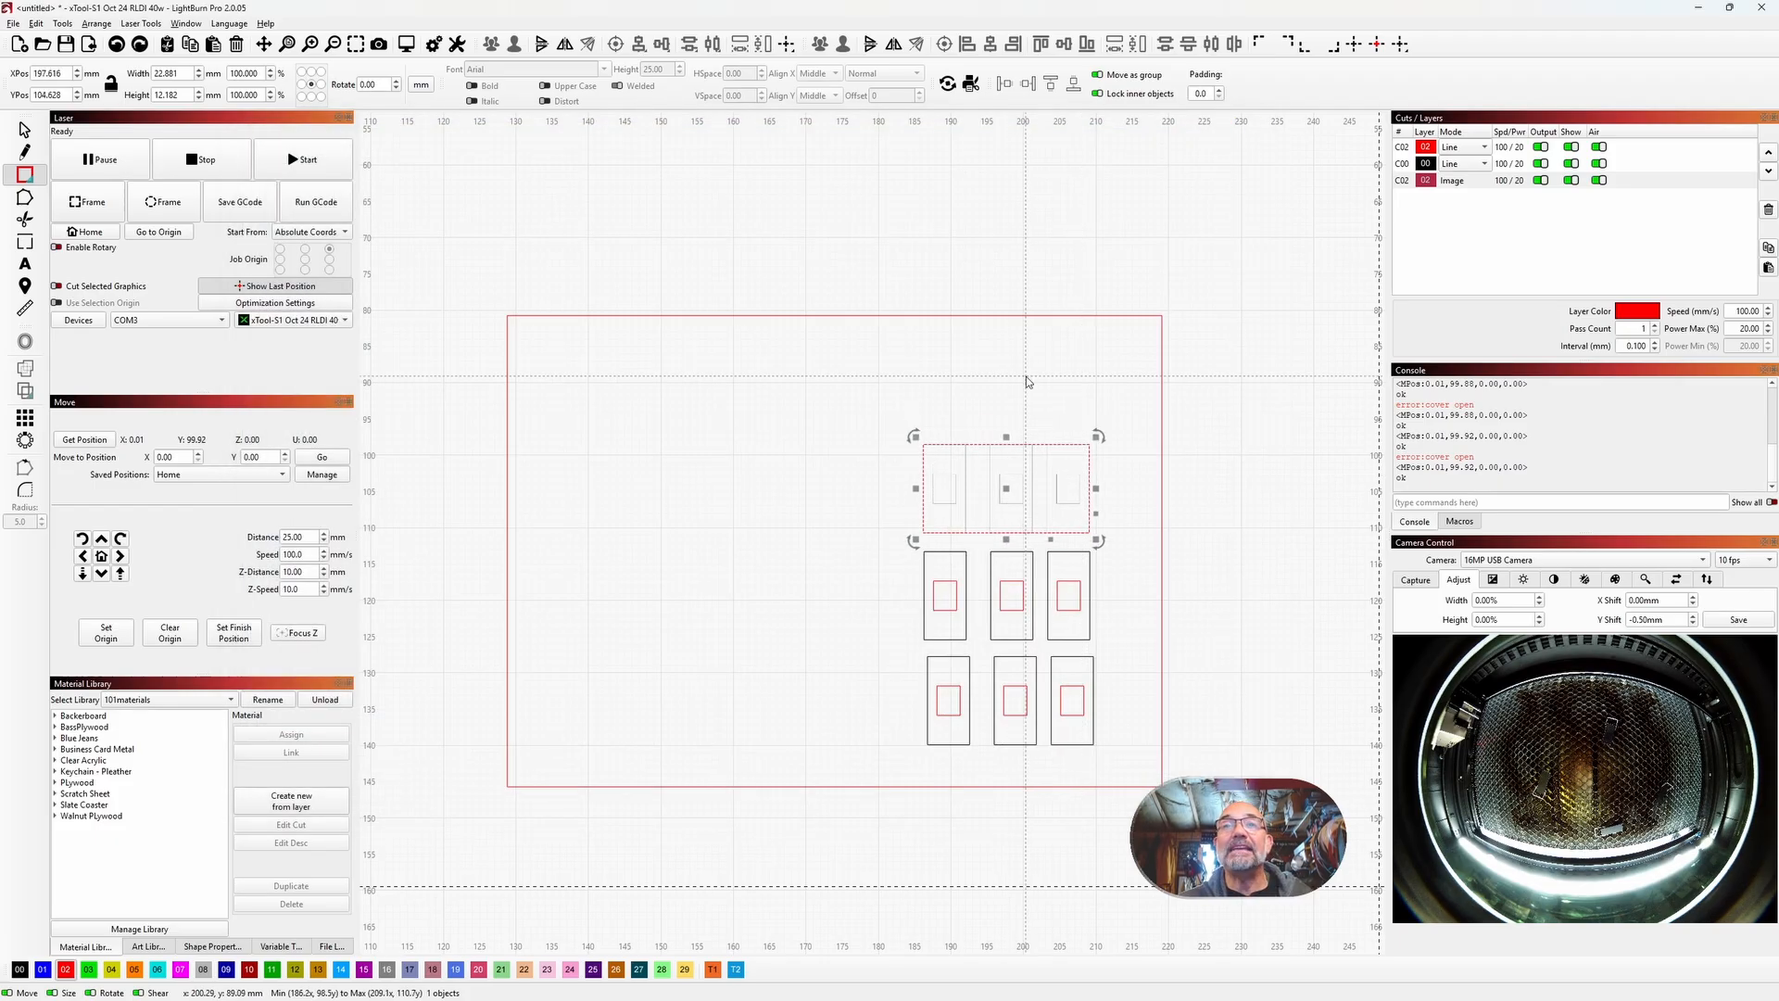
pyautogui.hotkey('ctrl', 'z')
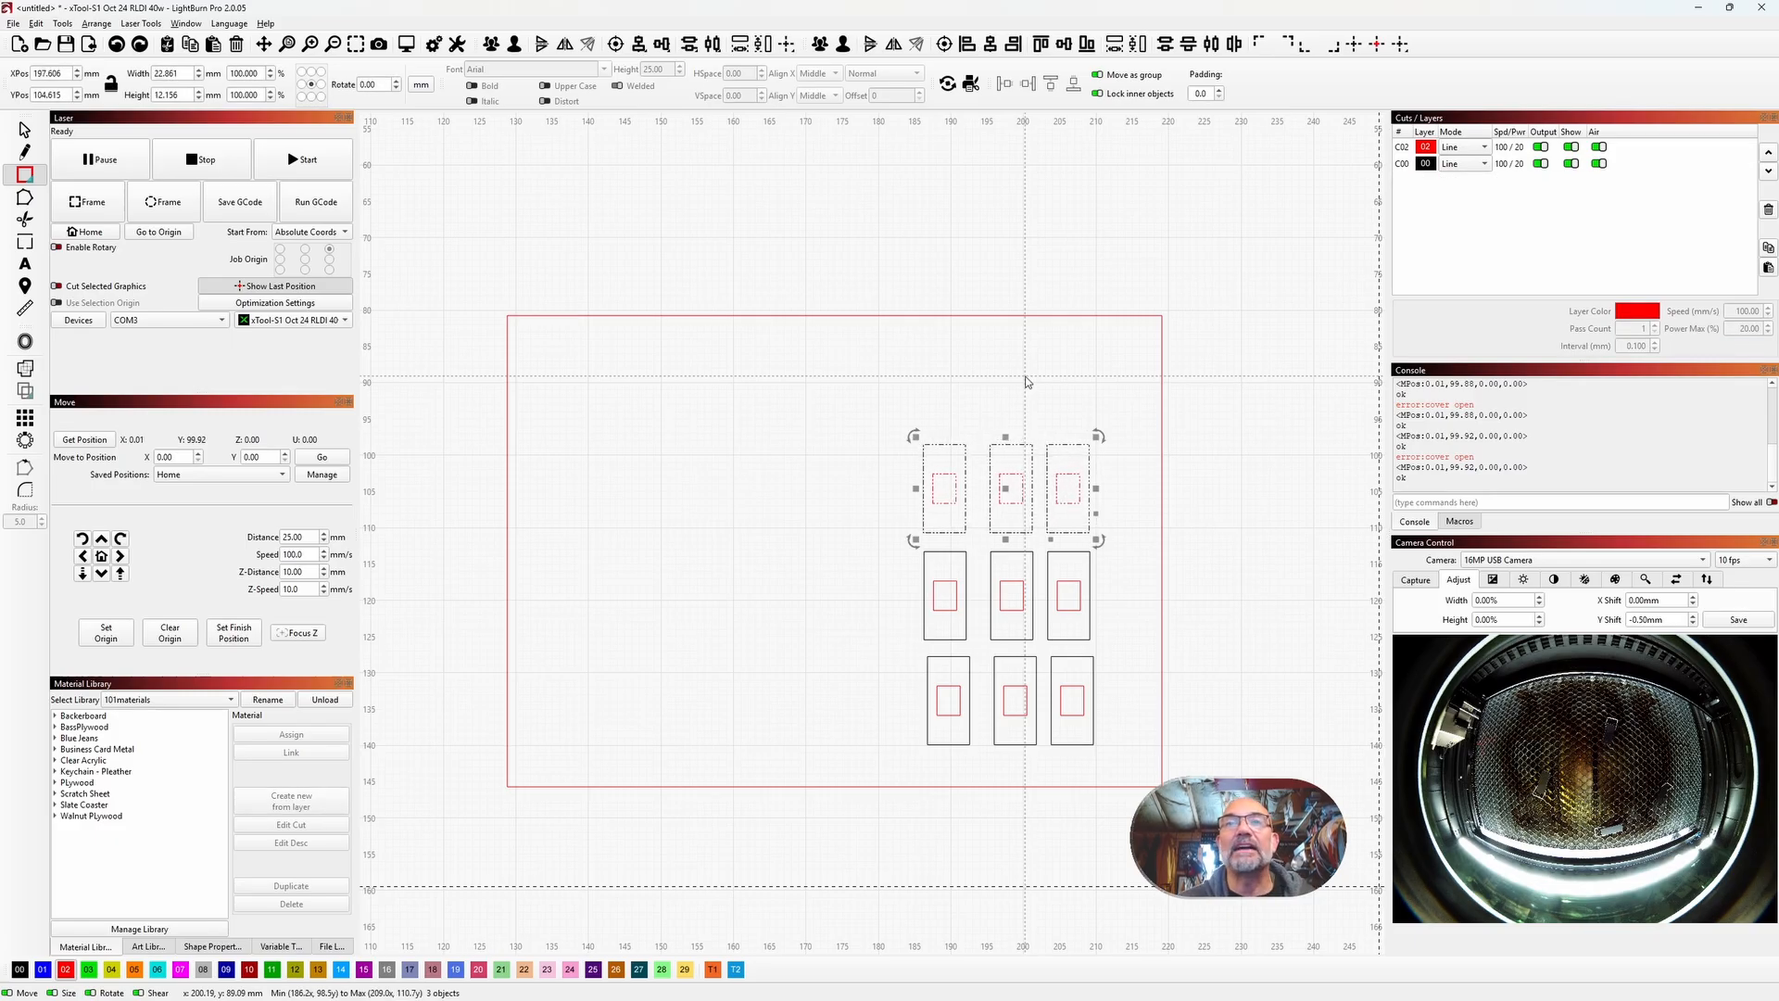
pyautogui.click(754, 497)
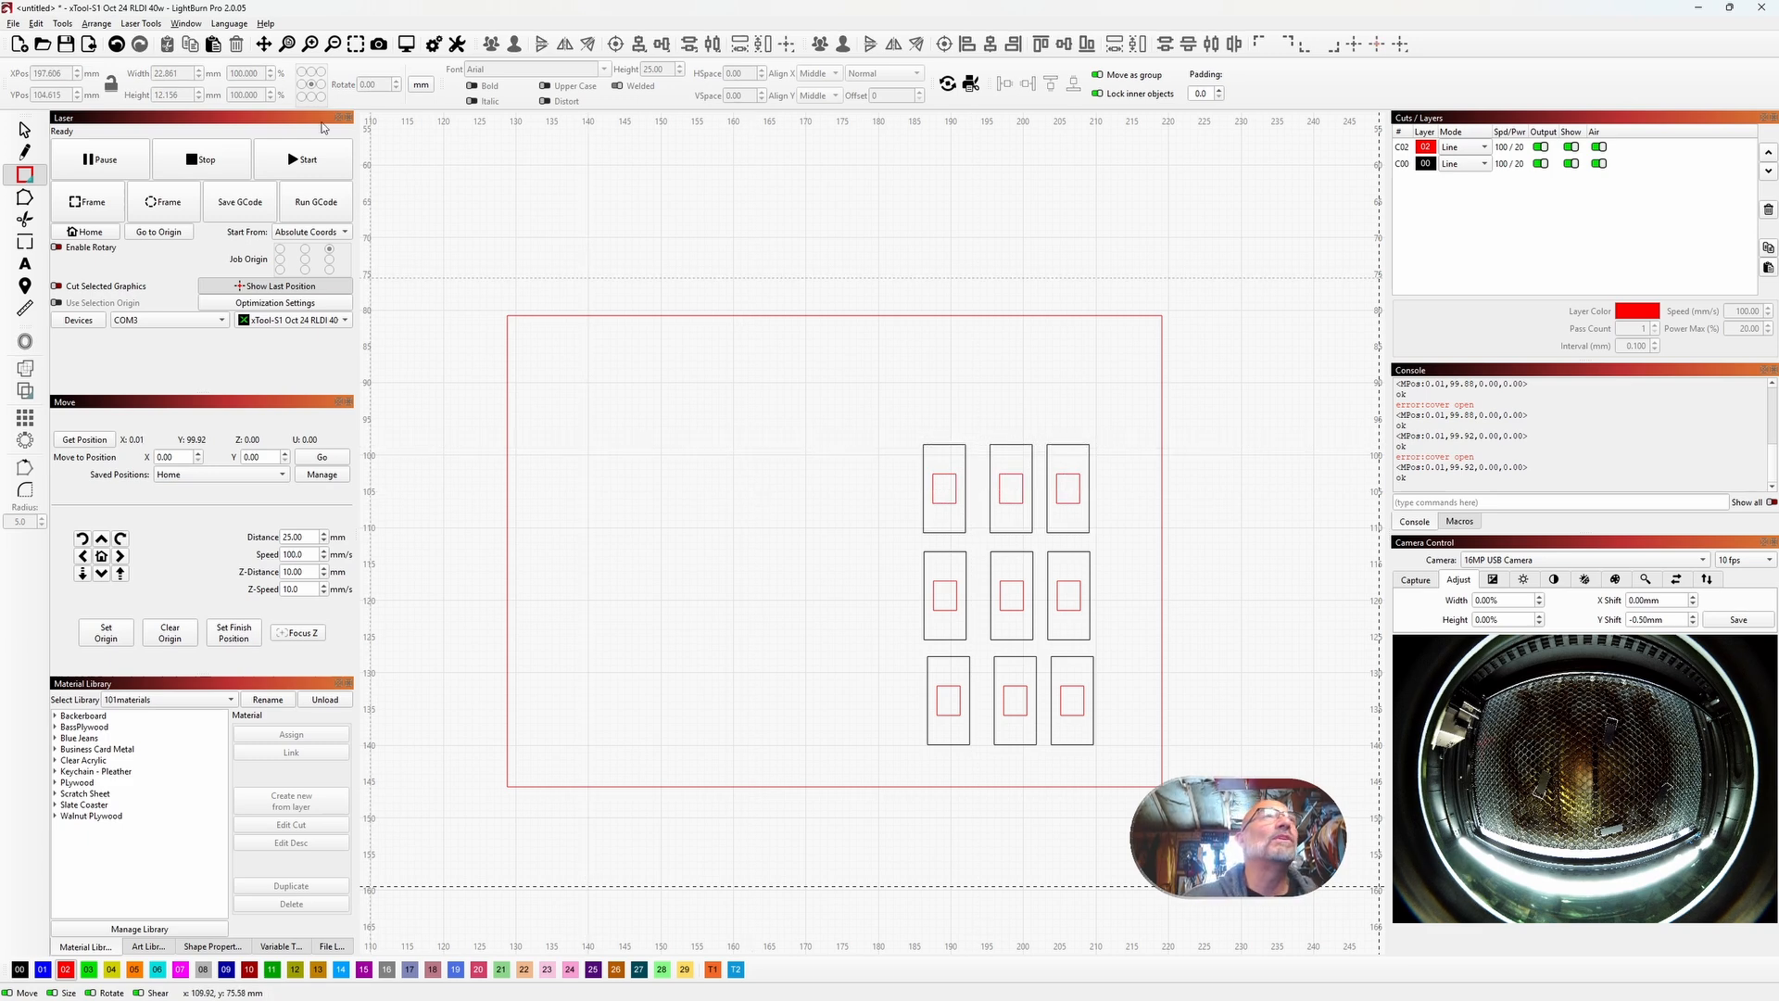
pyautogui.click(36, 24)
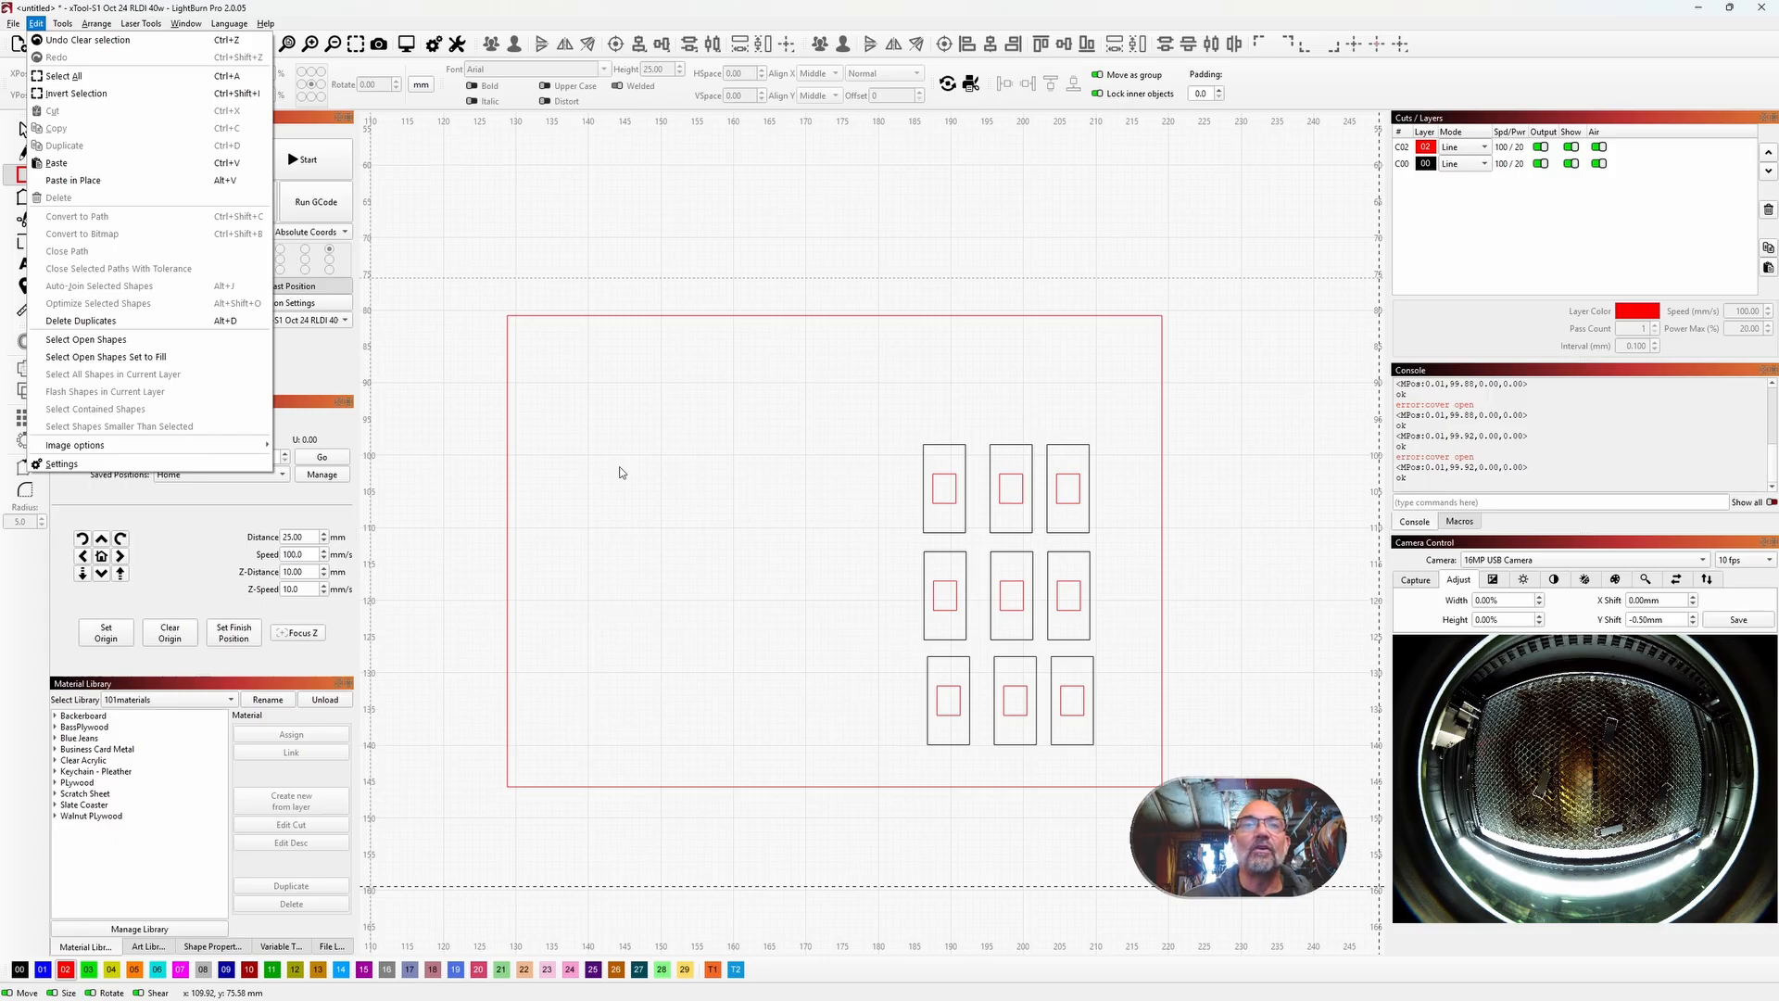
pyautogui.click(966, 523)
pyautogui.click(966, 523)
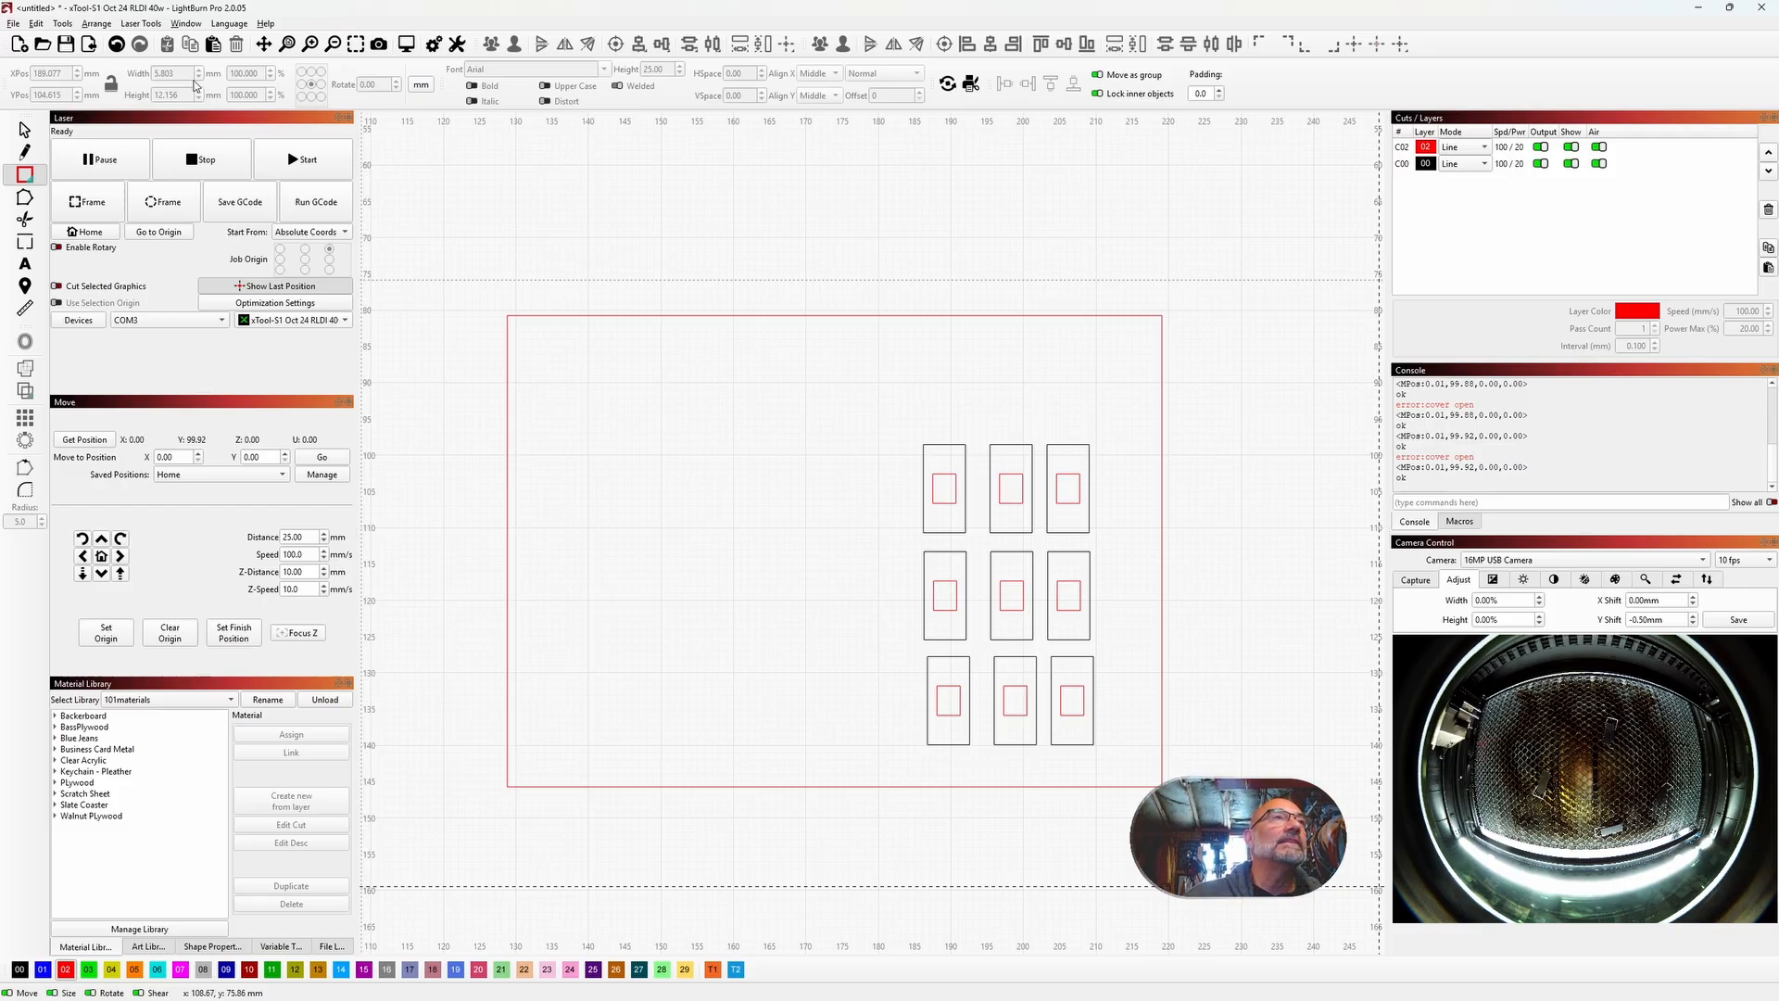
pyautogui.click(35, 25)
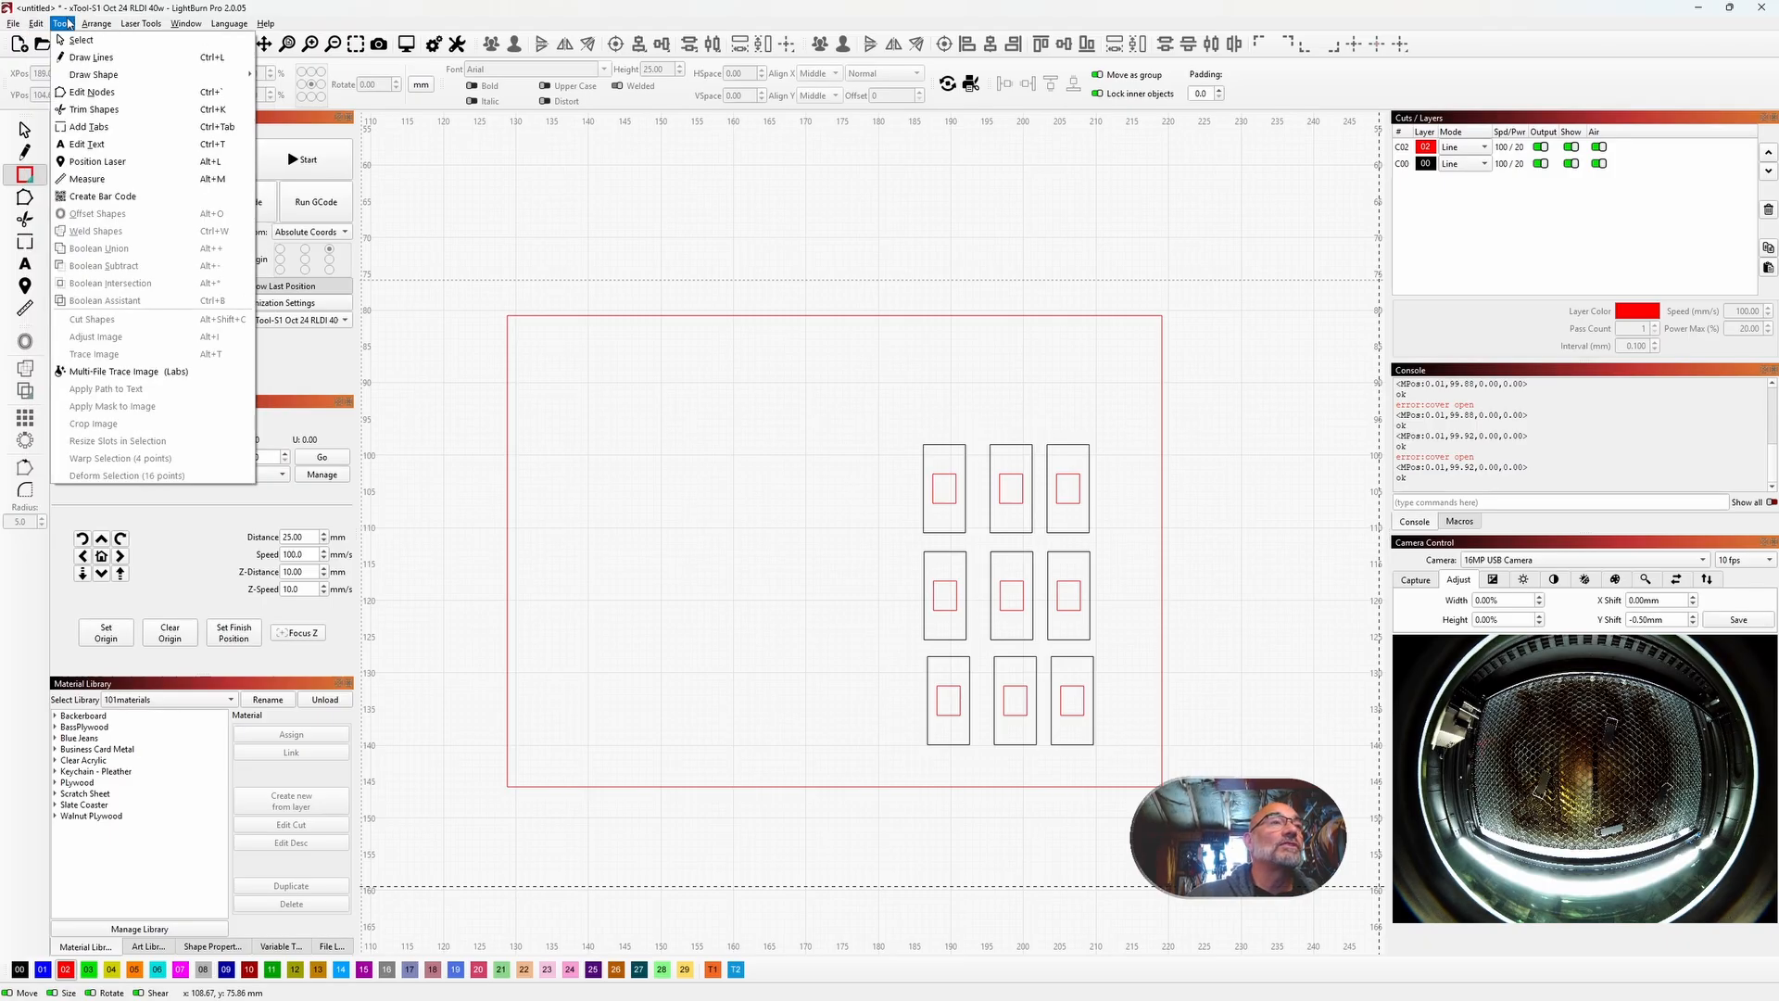
pyautogui.moveTo(100, 26)
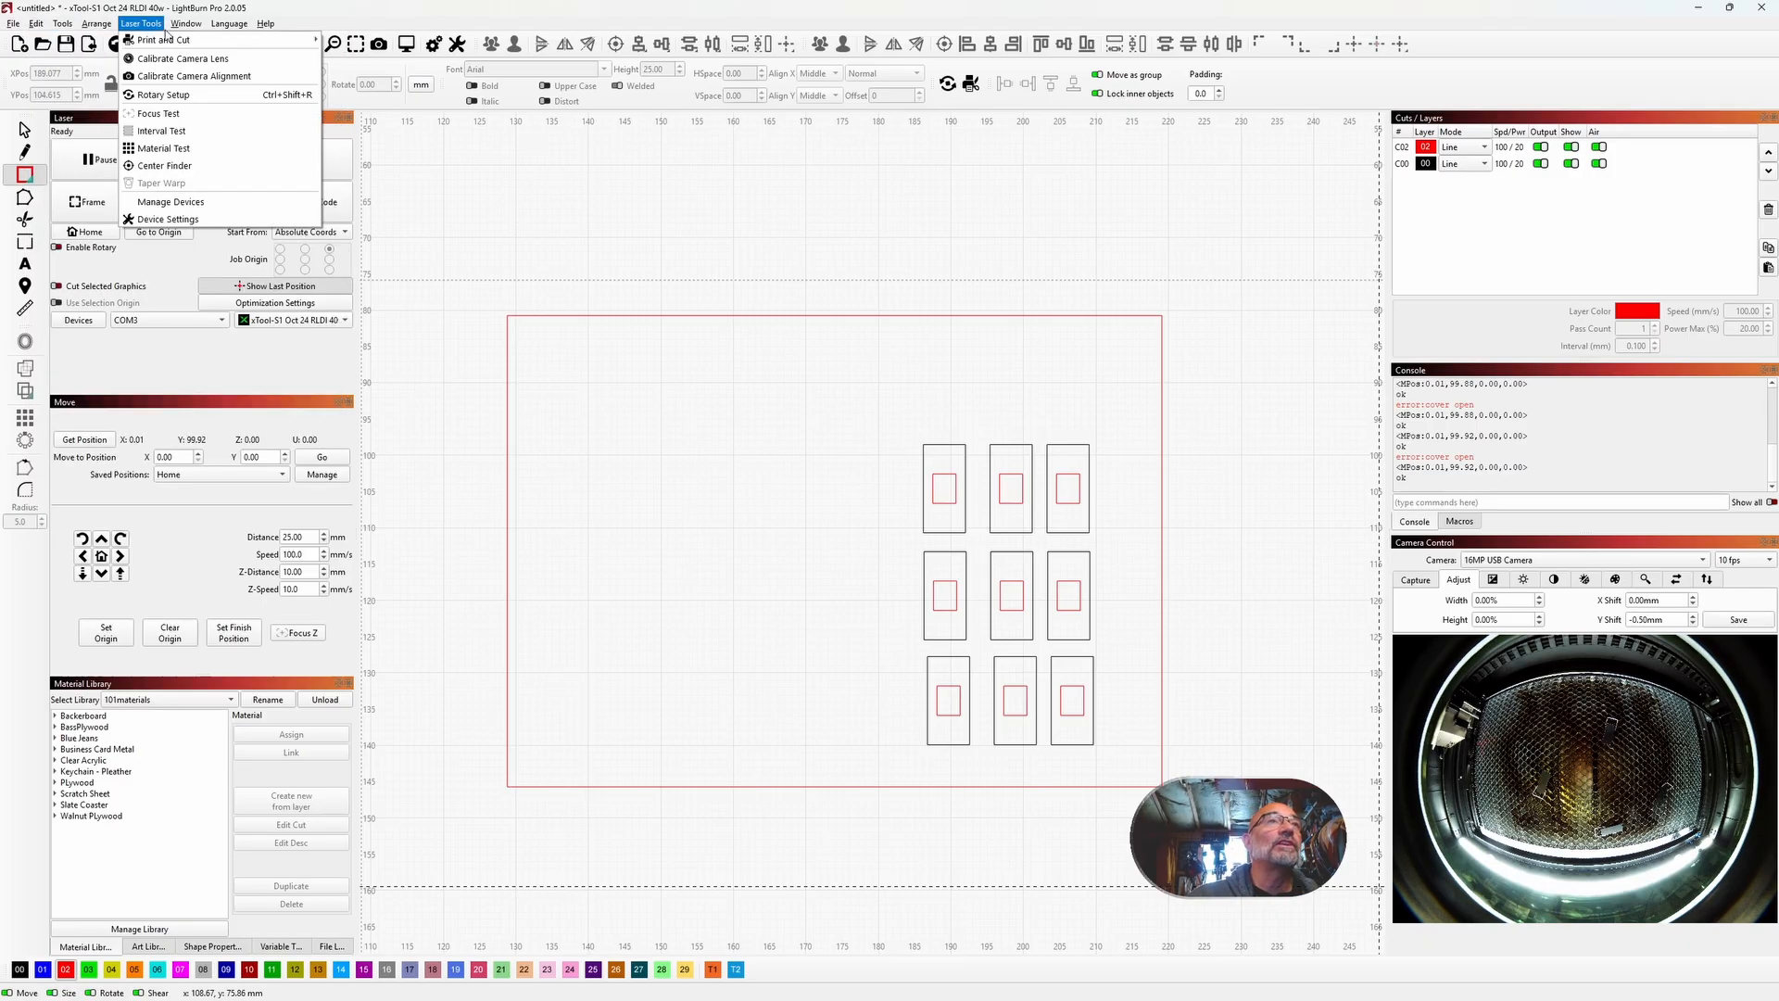
pyautogui.moveTo(179, 32)
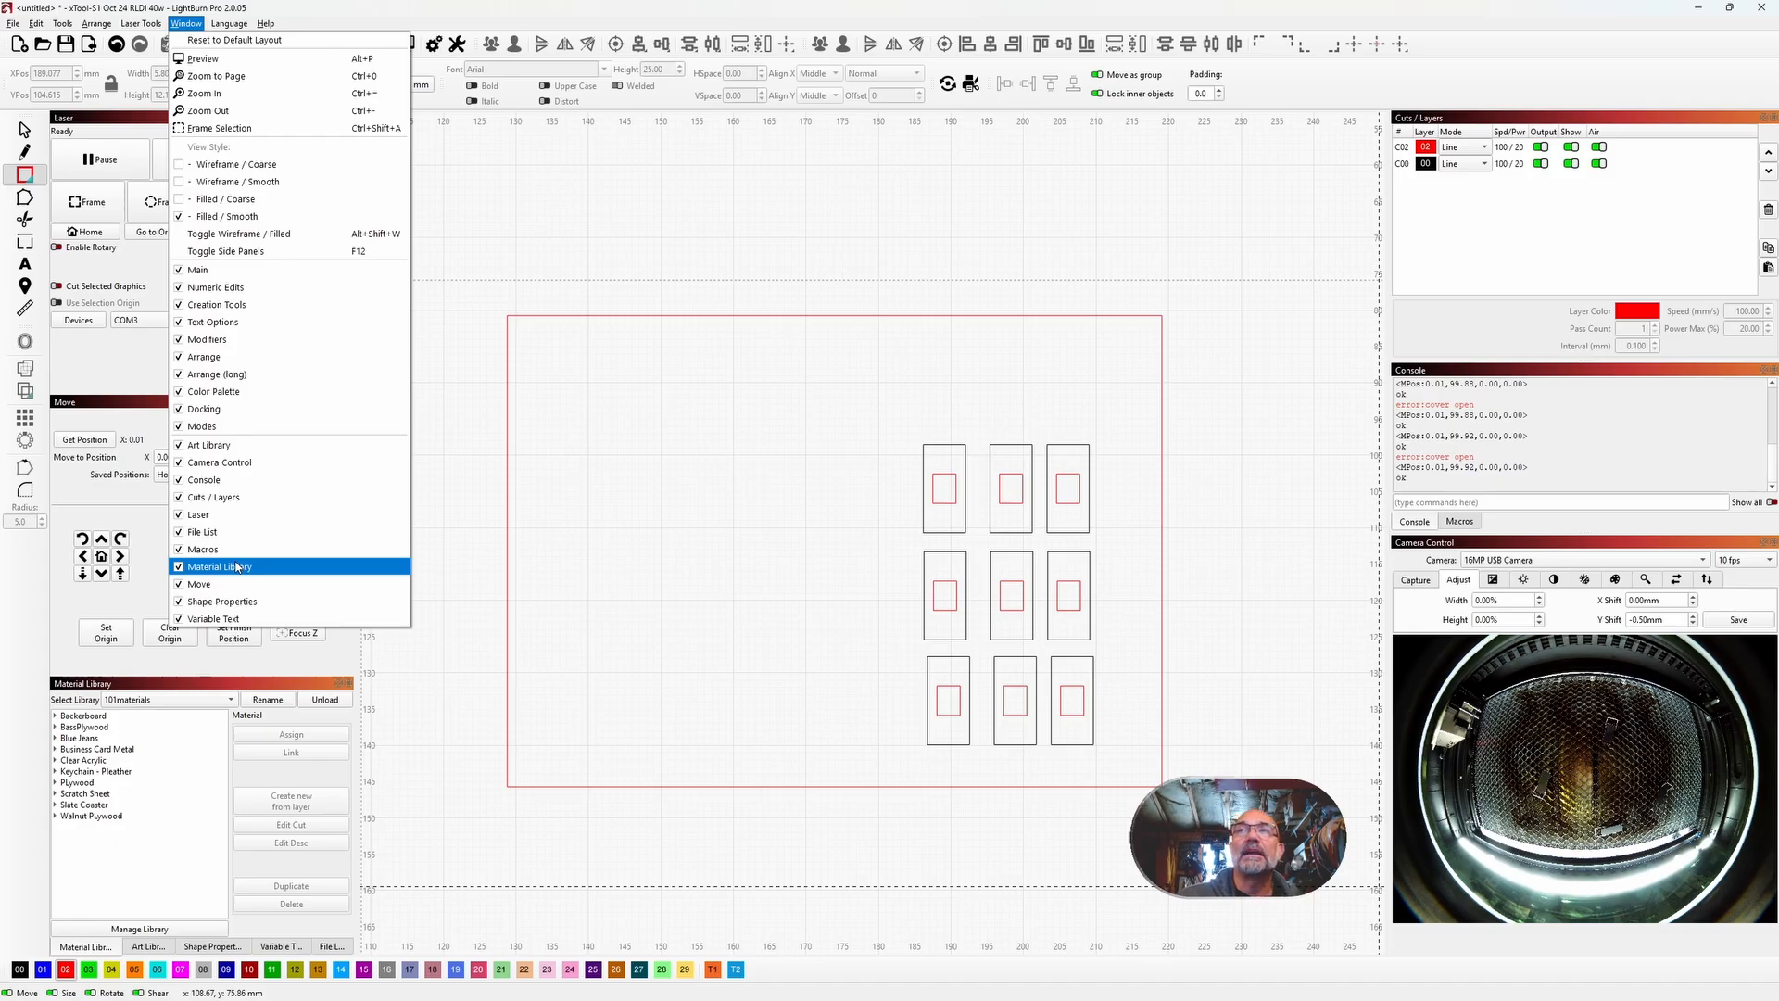
pyautogui.click(1342, 428)
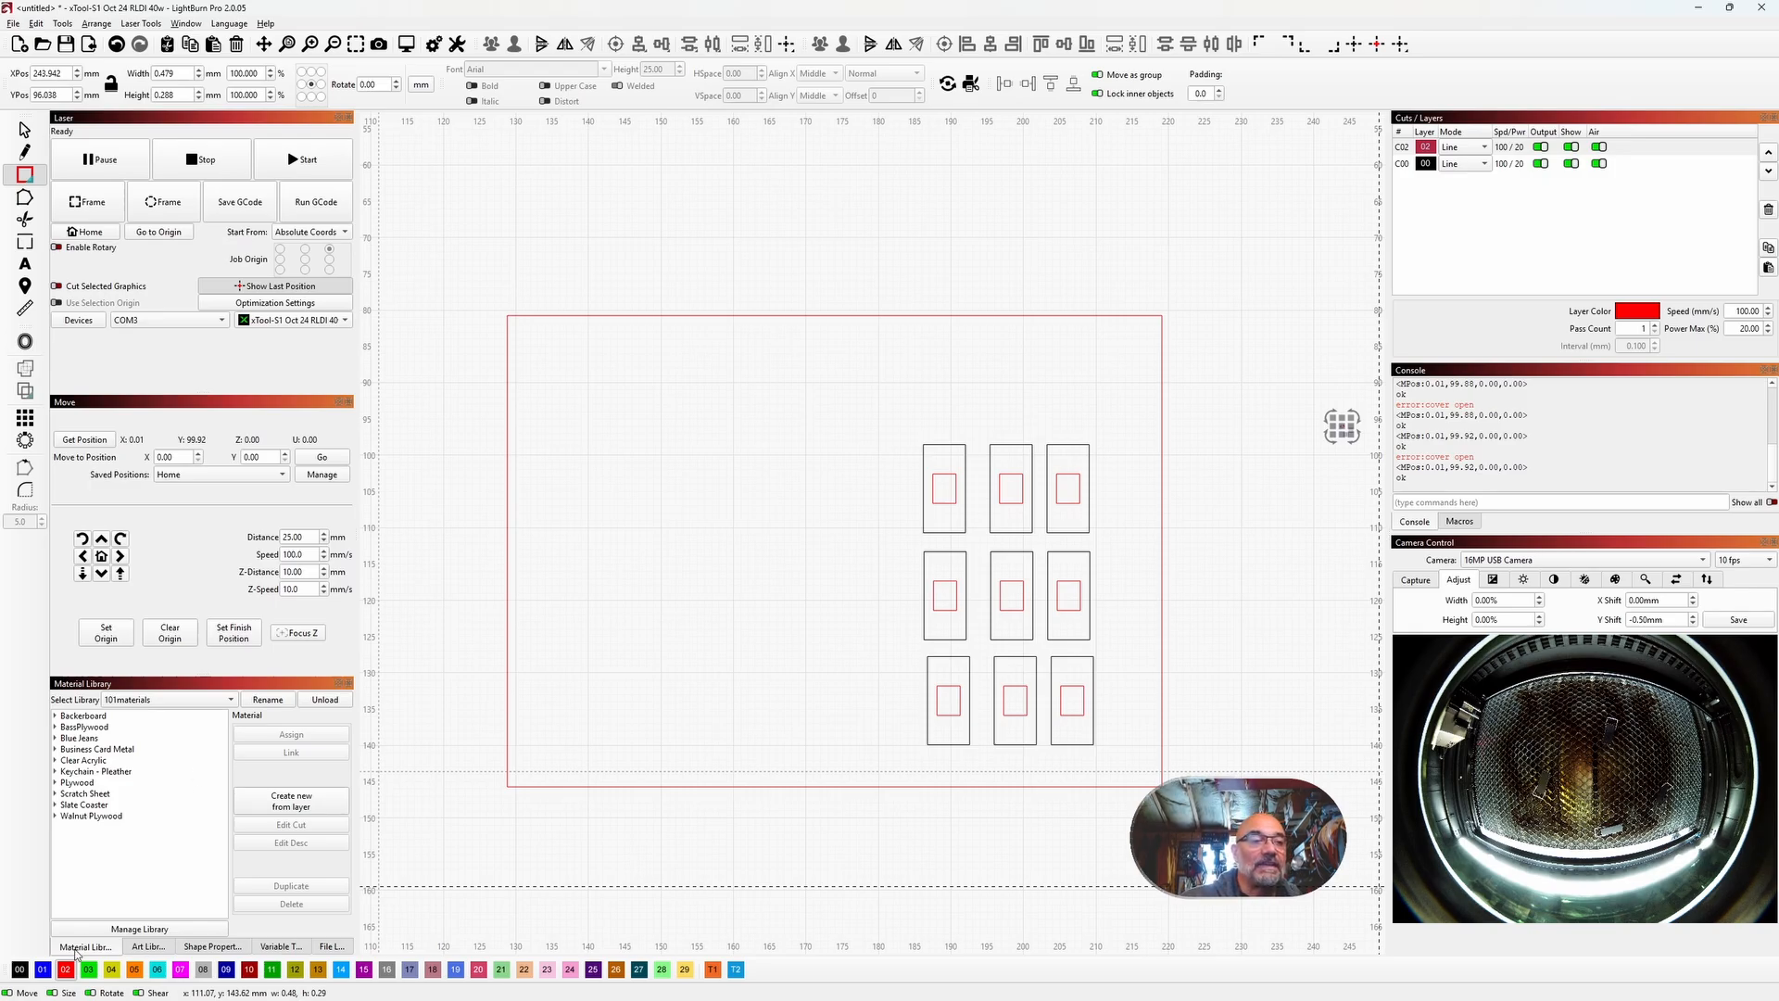
# Step: View the Art Library, Shape Properties, Variable Text, File List and Material Library windows in turn, ending on the Art Library
pyautogui.click(152, 948)
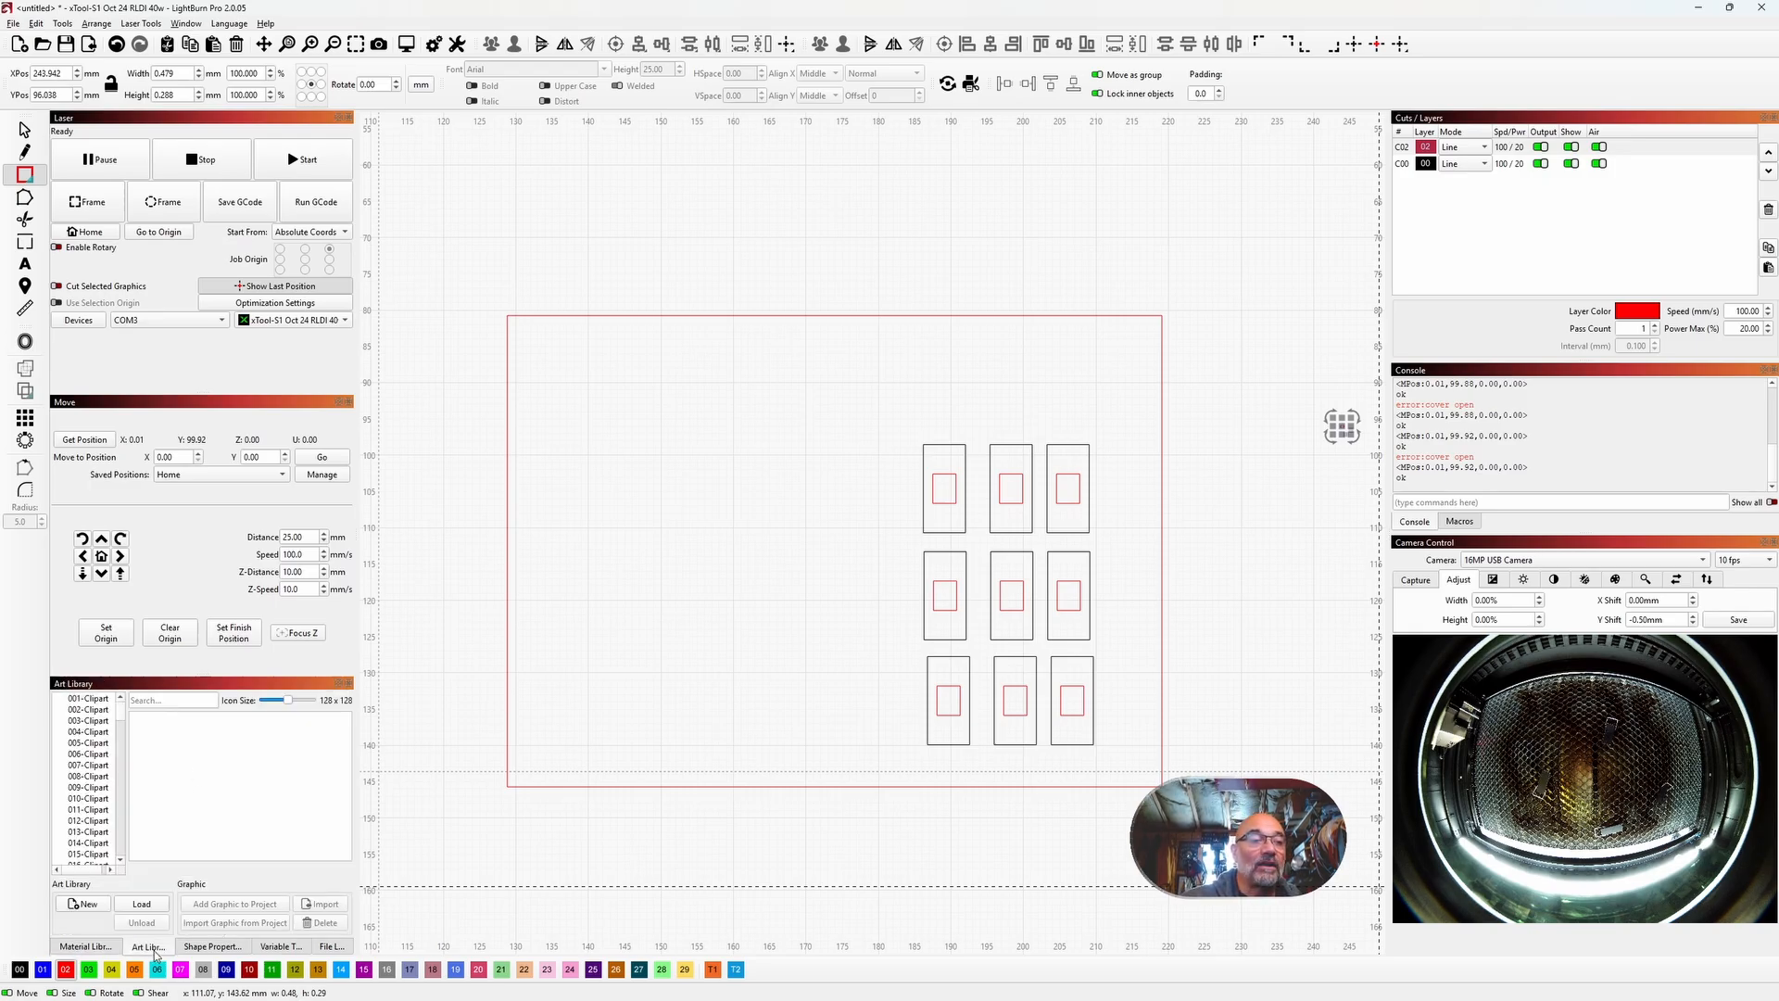
pyautogui.click(206, 952)
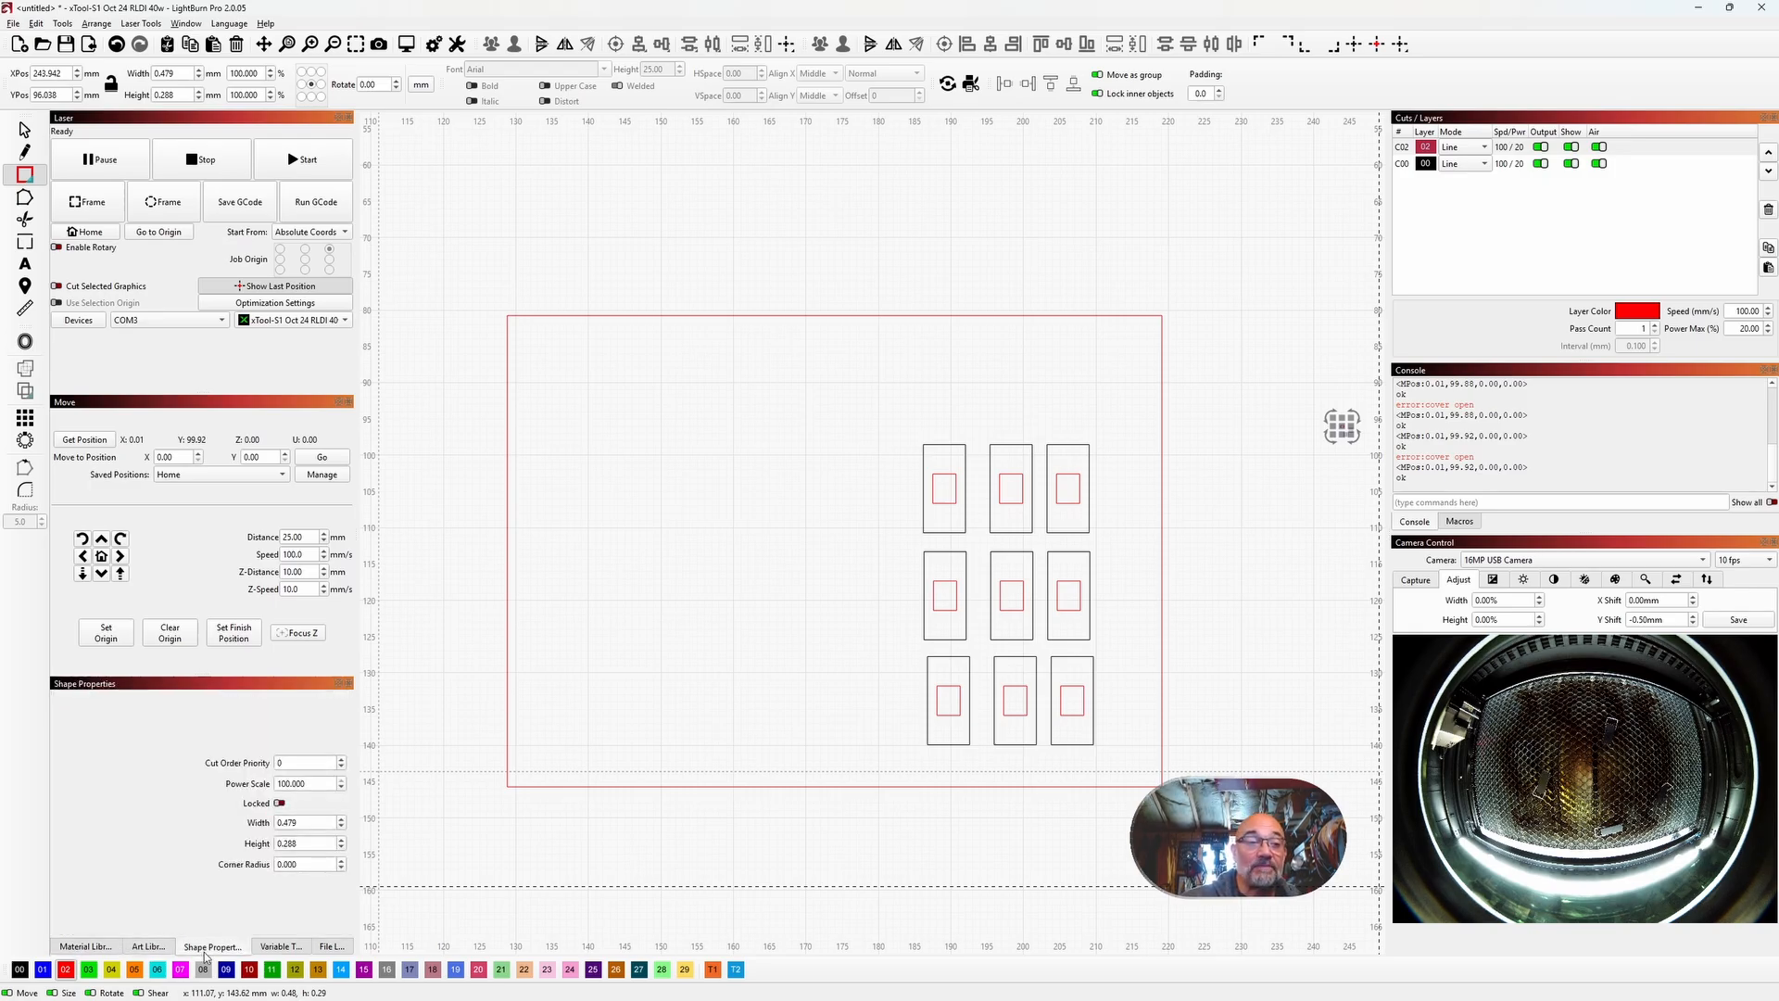
pyautogui.click(278, 948)
pyautogui.click(344, 945)
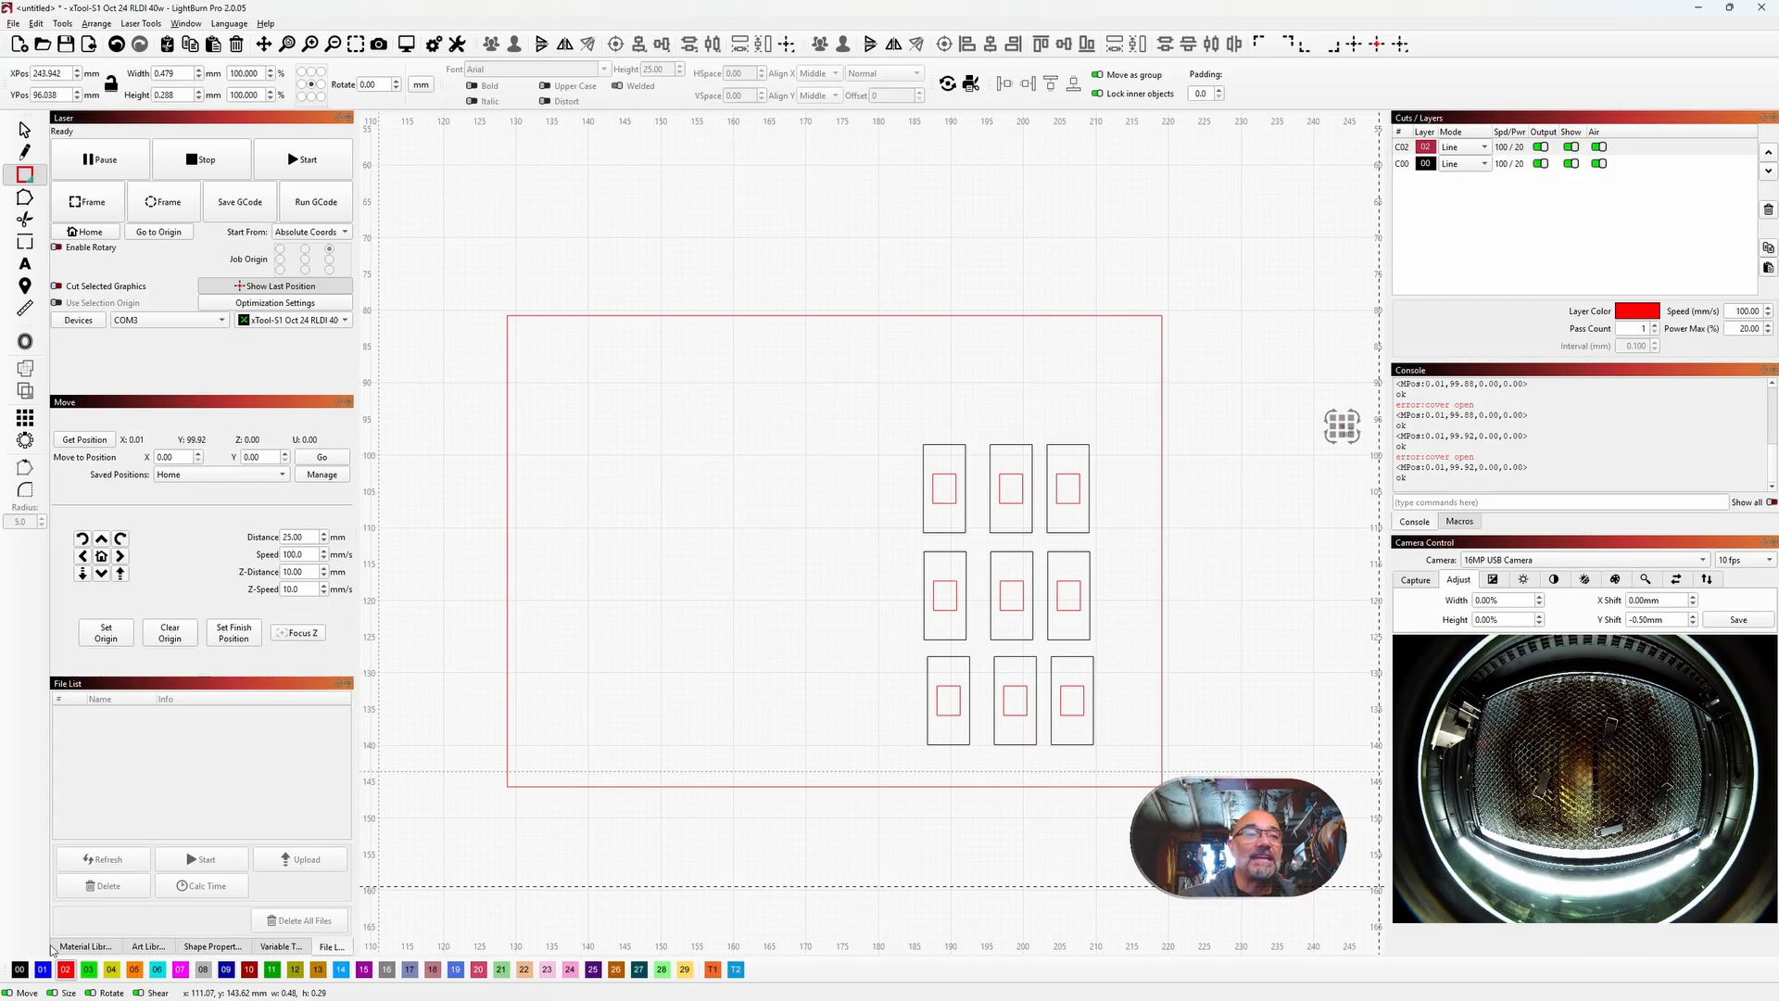
pyautogui.click(86, 946)
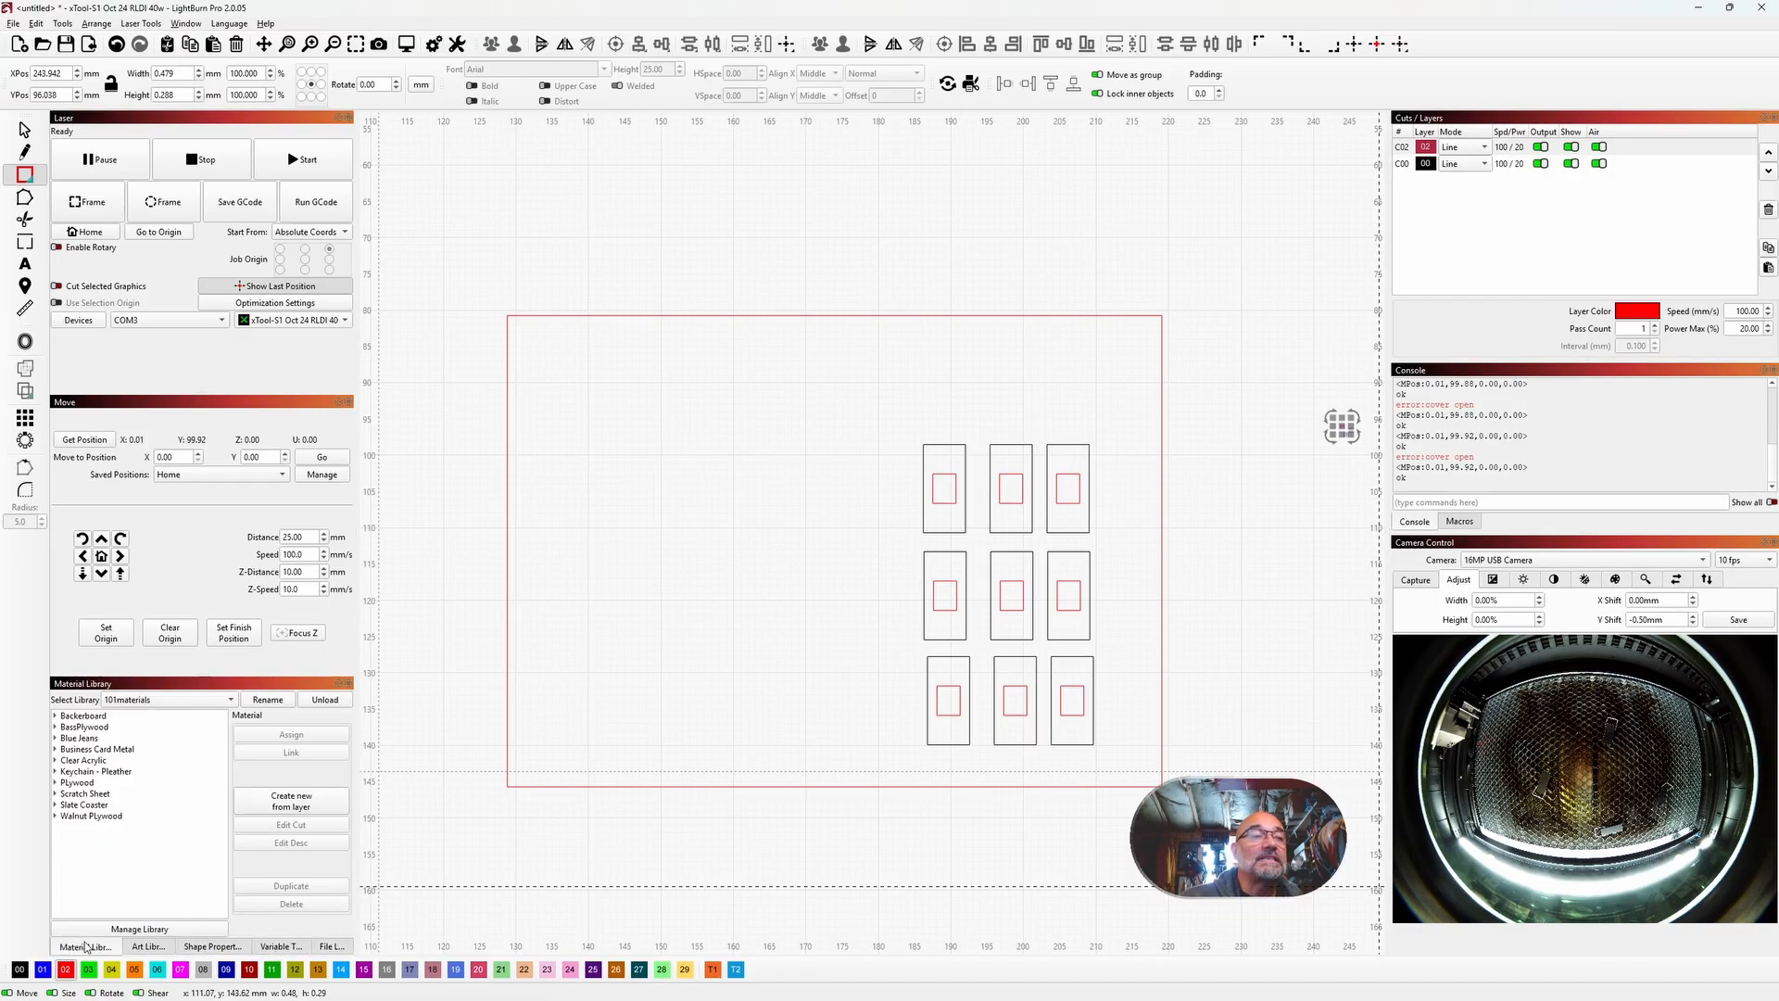
pyautogui.click(146, 952)
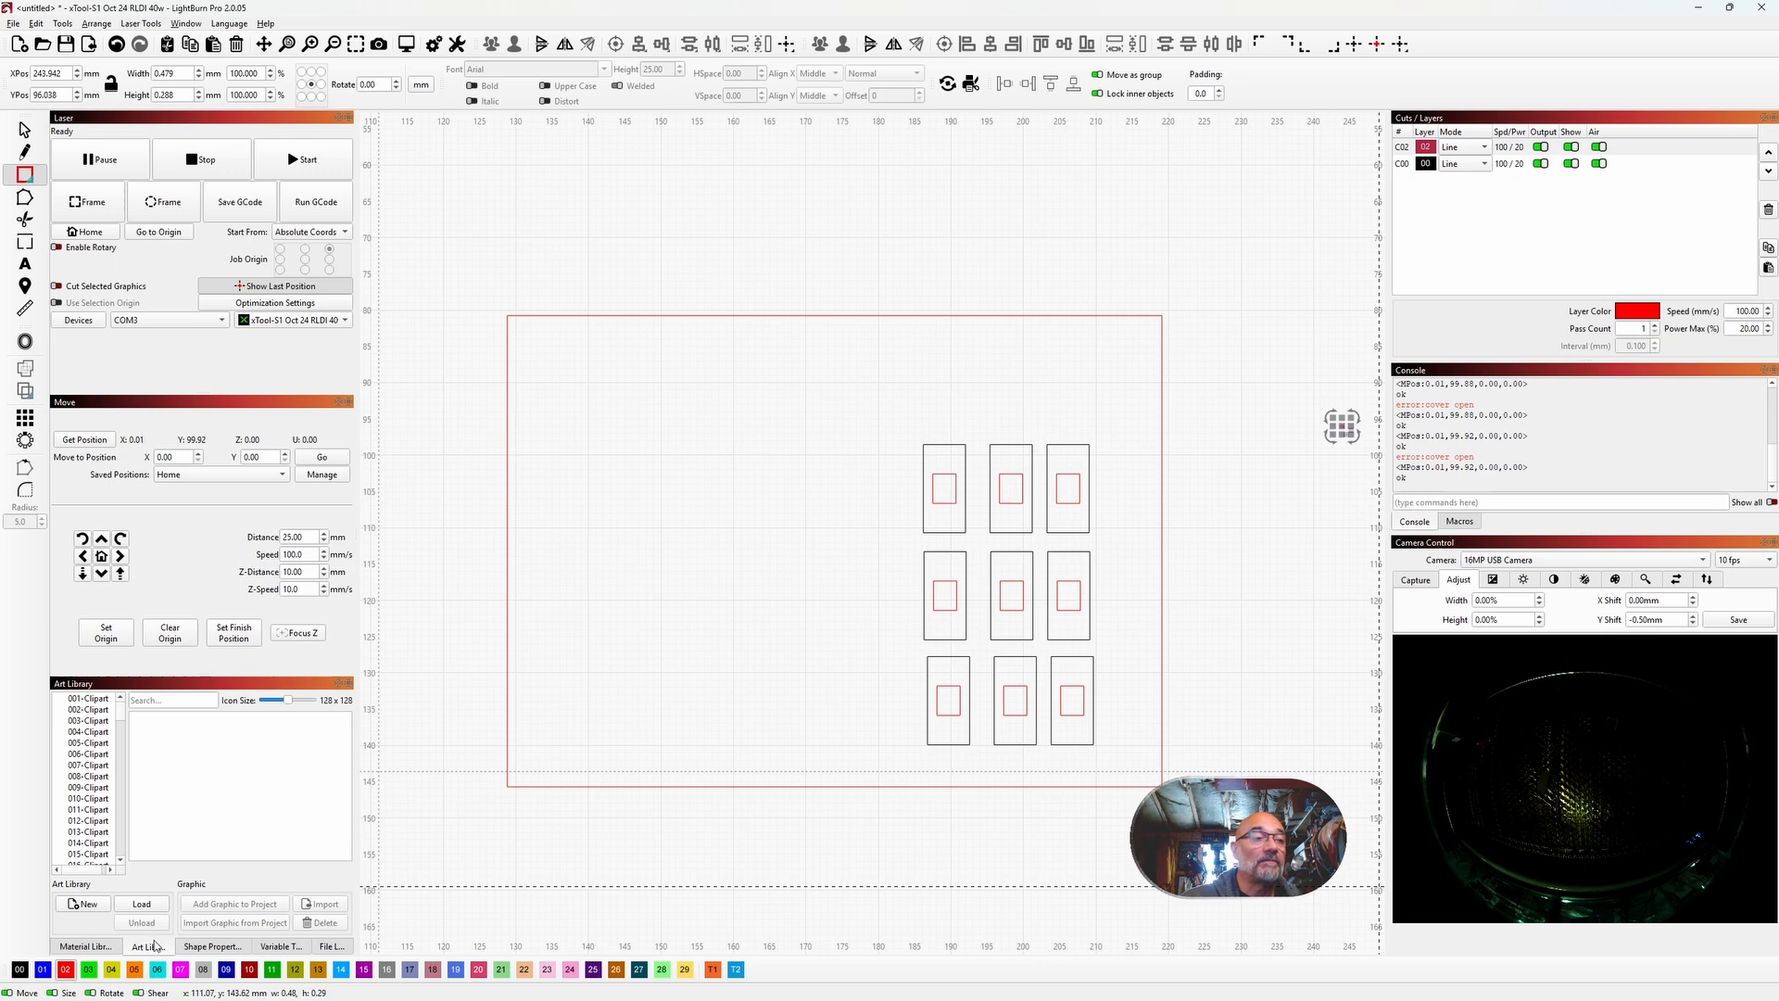
# Step: Dock the Art Library between the Laser and Move windows, and return it to its original group after the Material Library
pyautogui.moveTo(222, 683); pyautogui.dragTo(223, 434)
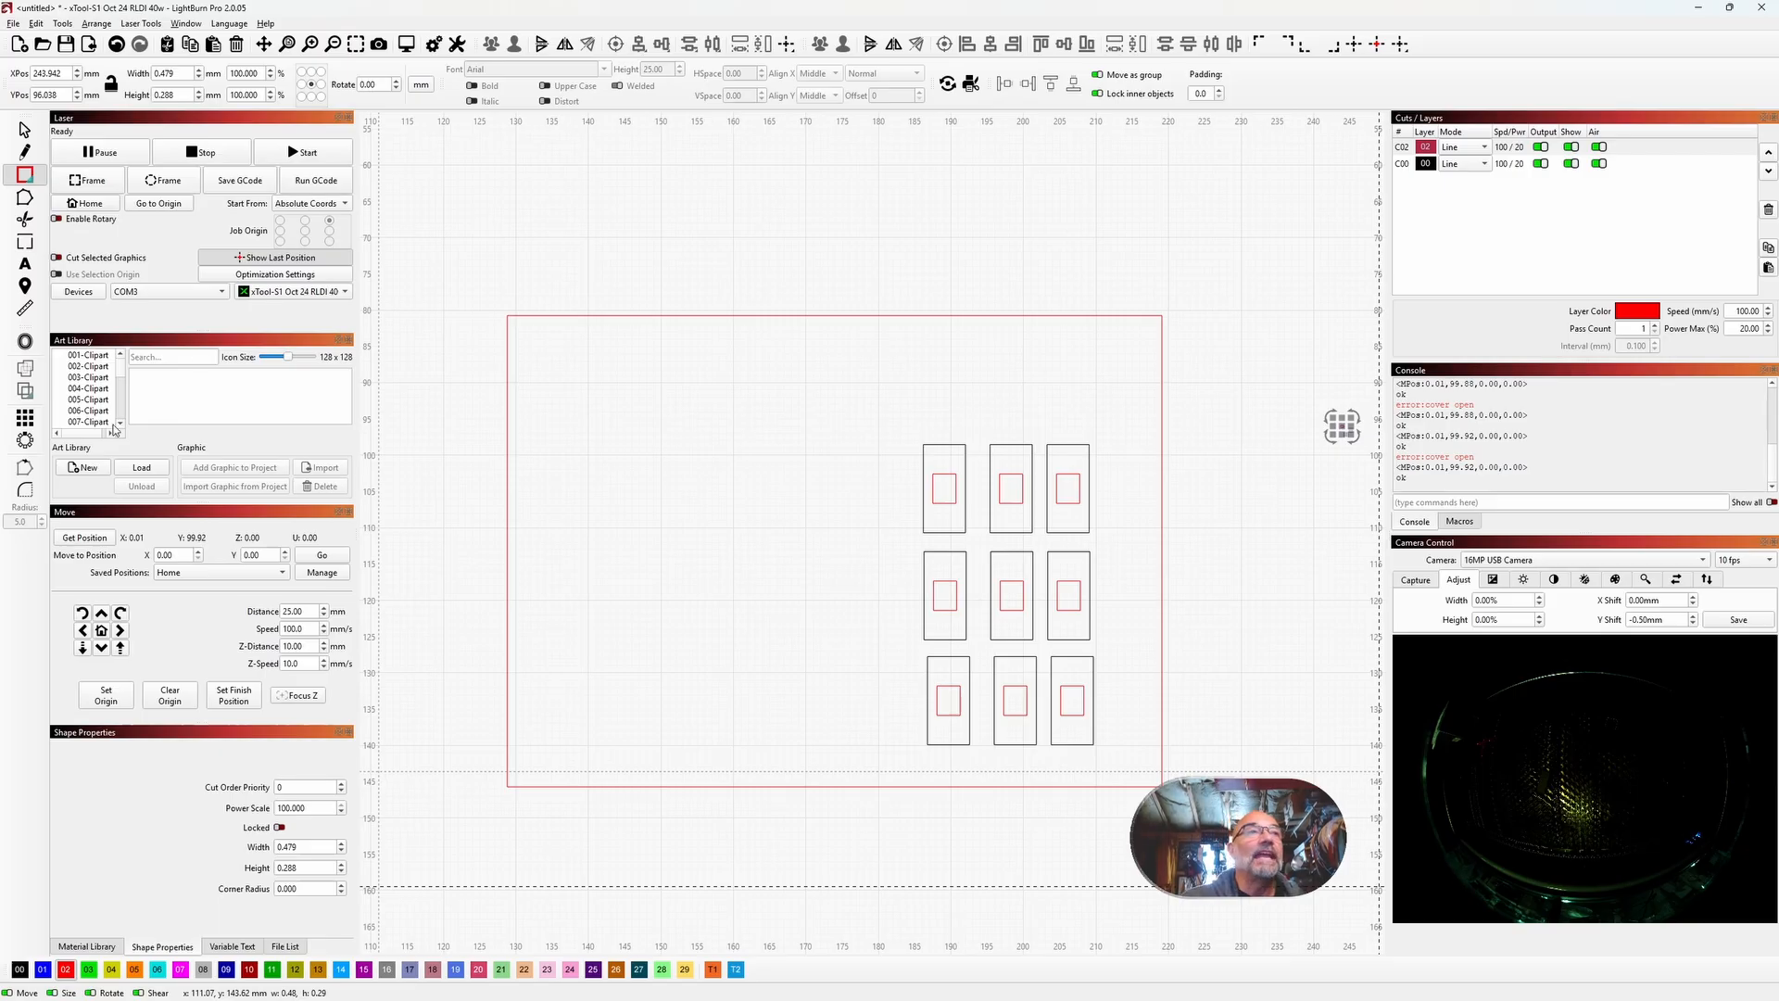
pyautogui.moveTo(232, 342); pyautogui.dragTo(235, 718)
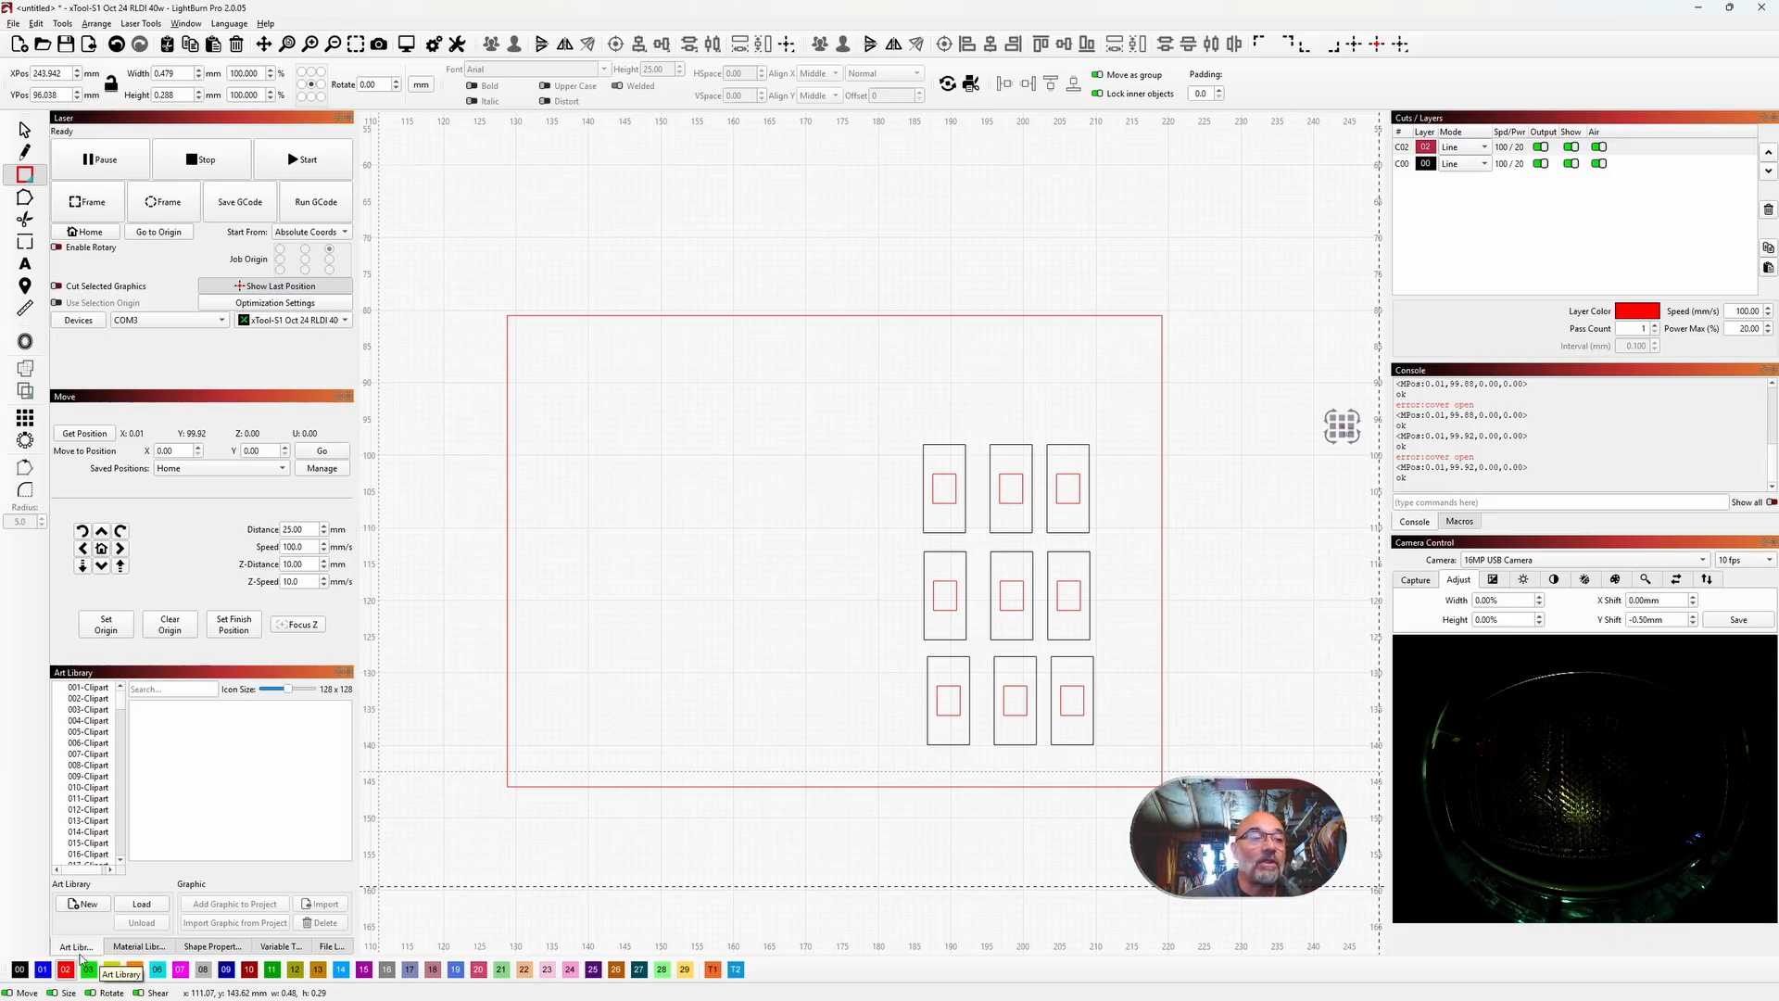
pyautogui.moveTo(81, 950); pyautogui.dragTo(148, 952)
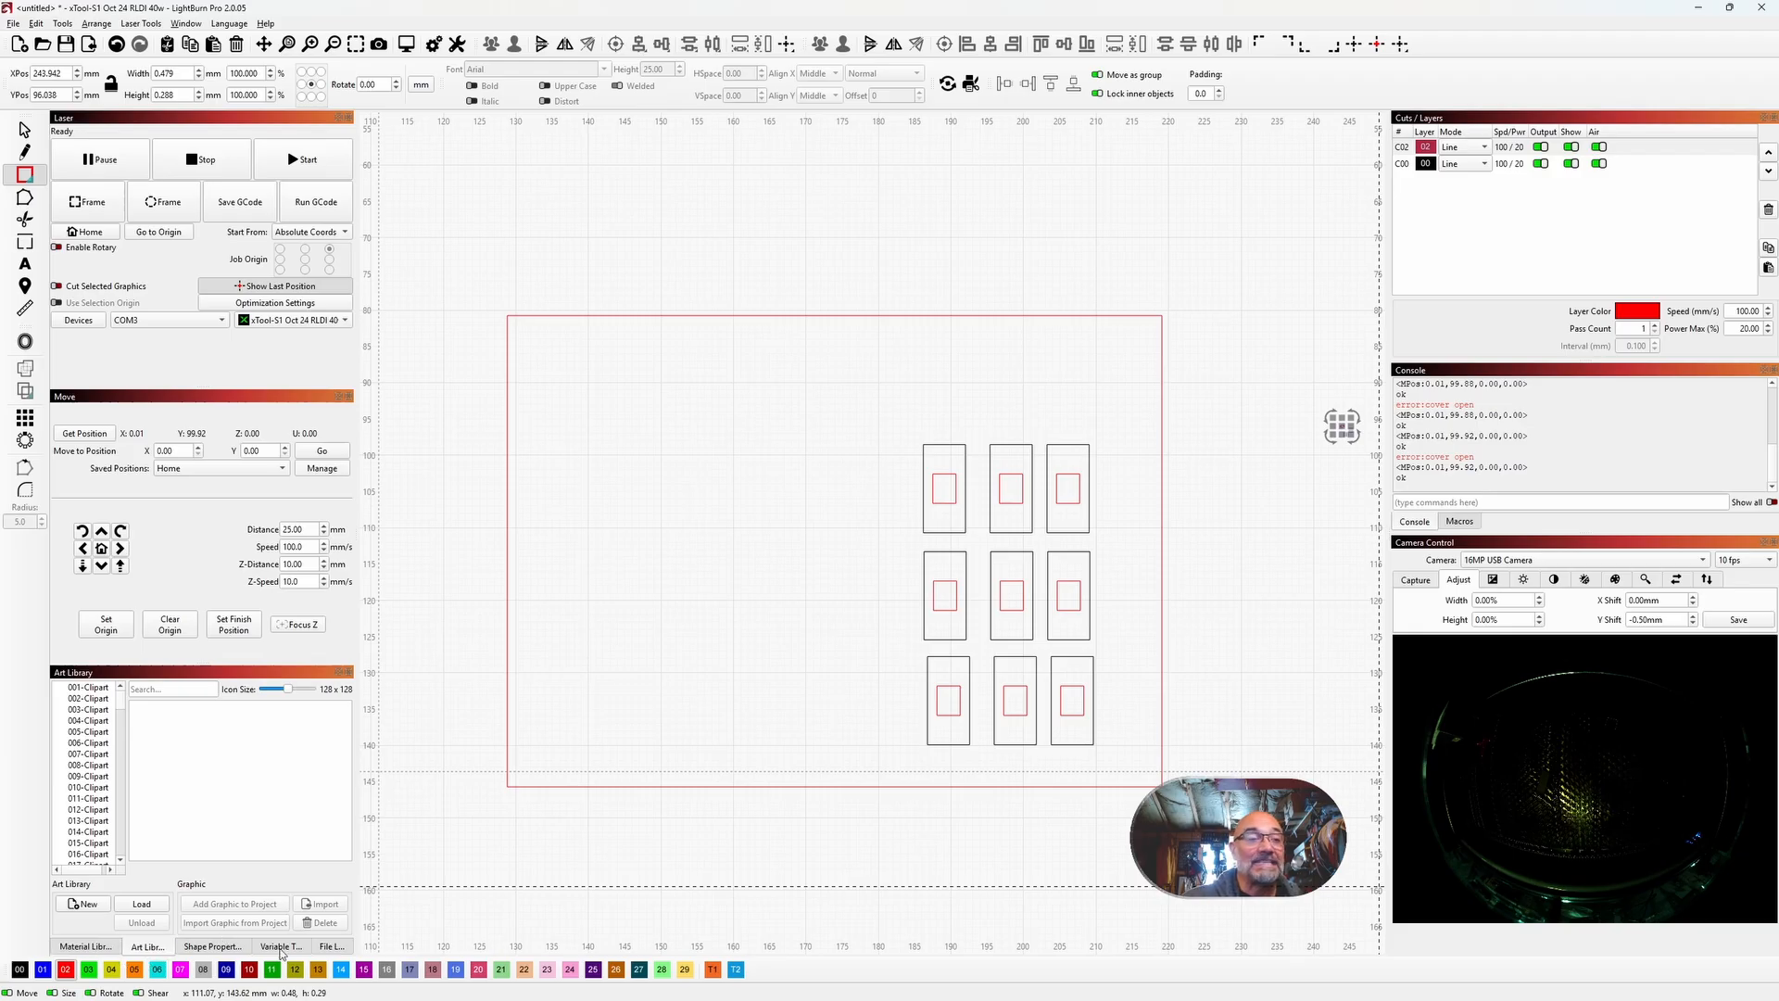
# Step: Hide the Main toolbar and the Camera Control window
pyautogui.click(184, 24)
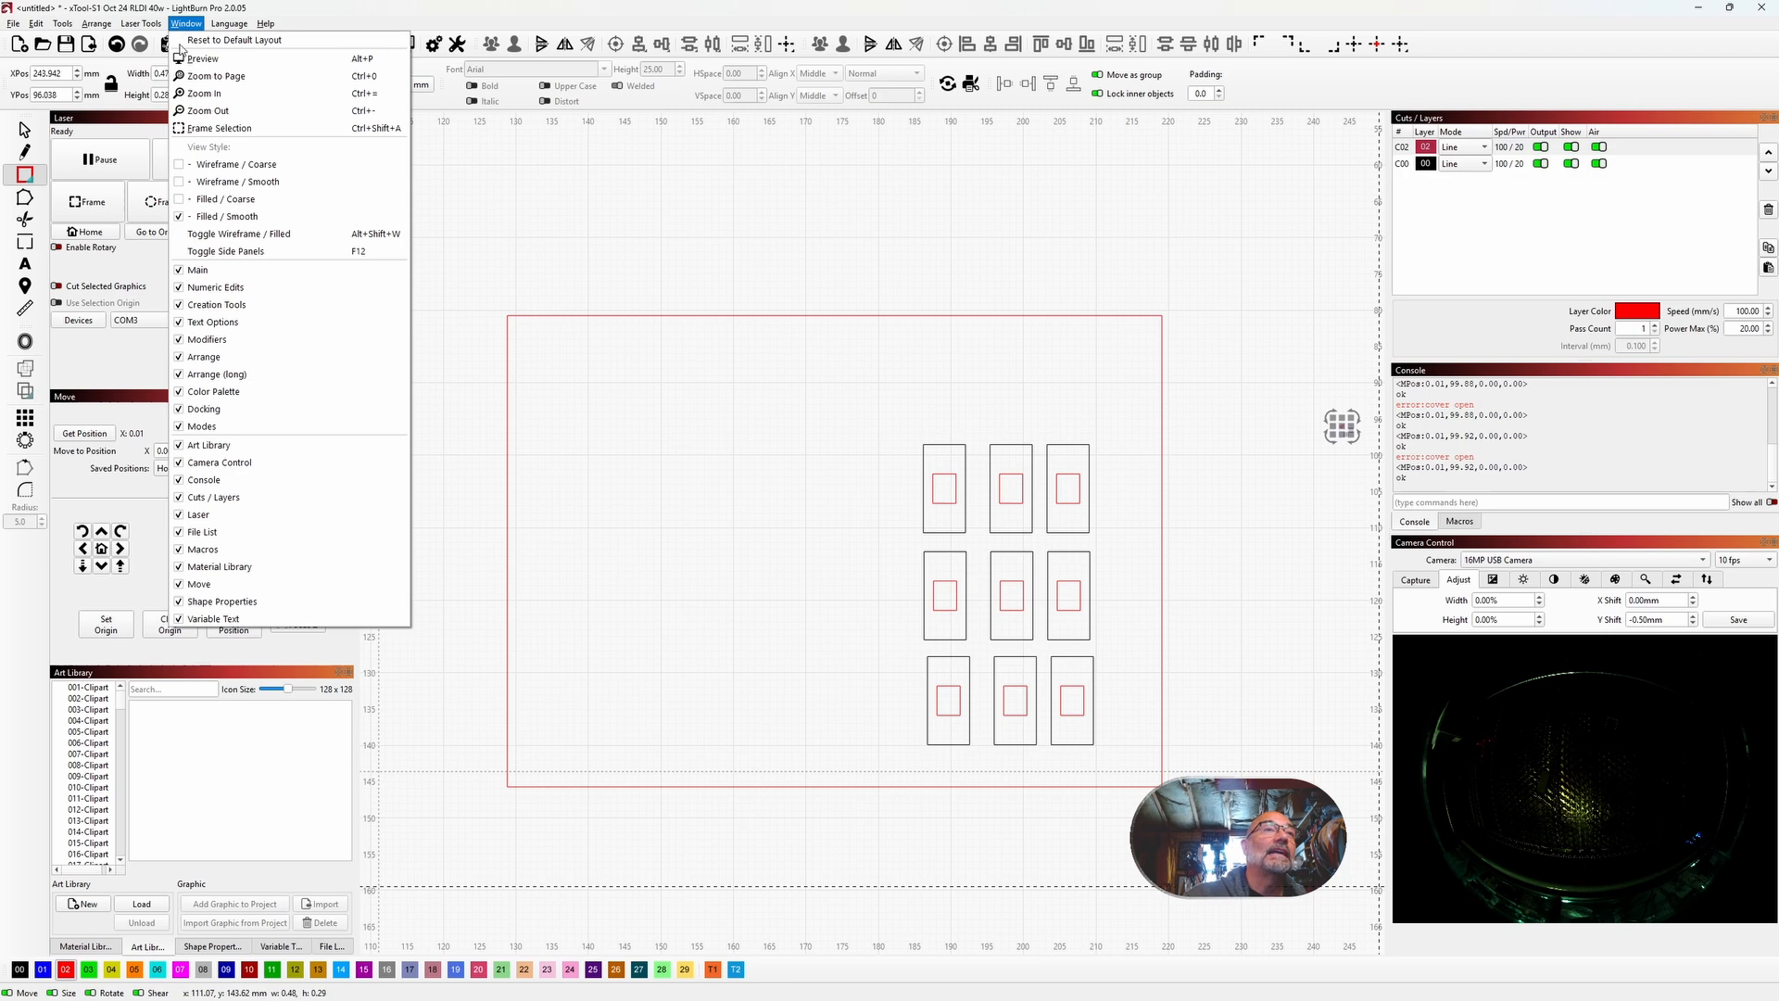
pyautogui.click(195, 269)
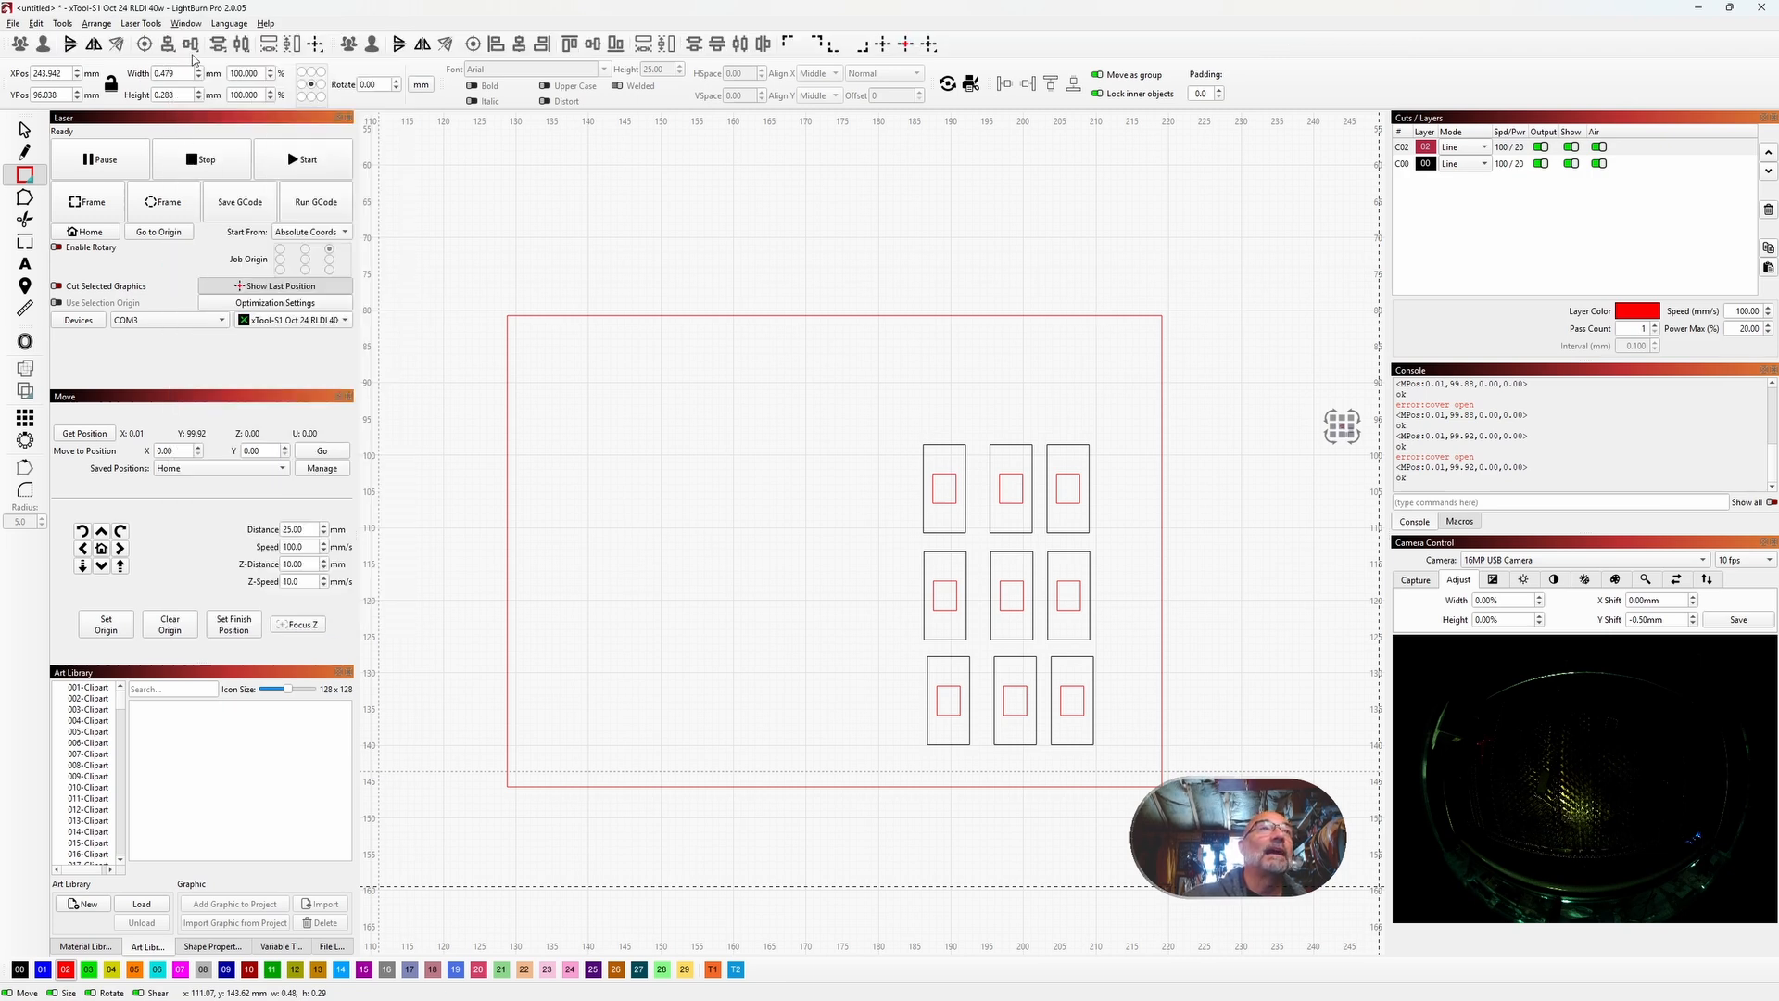
pyautogui.click(188, 24)
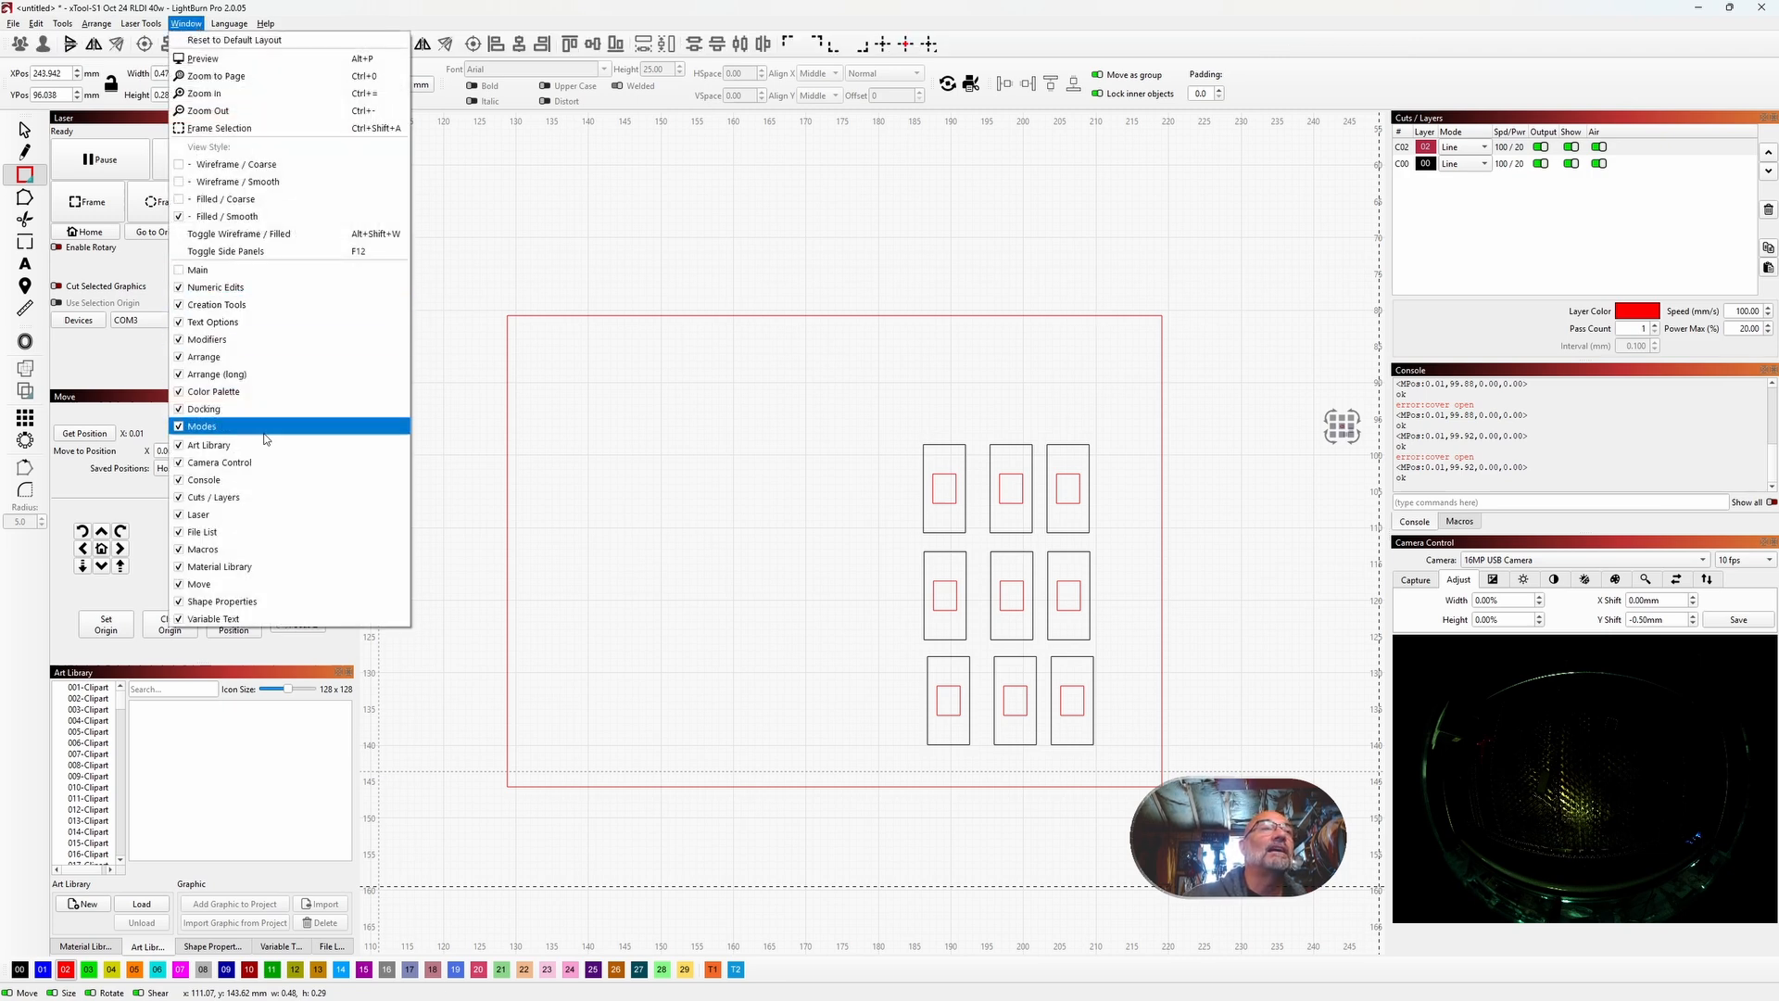
pyautogui.click(185, 462)
# Step: Hide the Console window and show the Camera Control window again
pyautogui.click(143, 25)
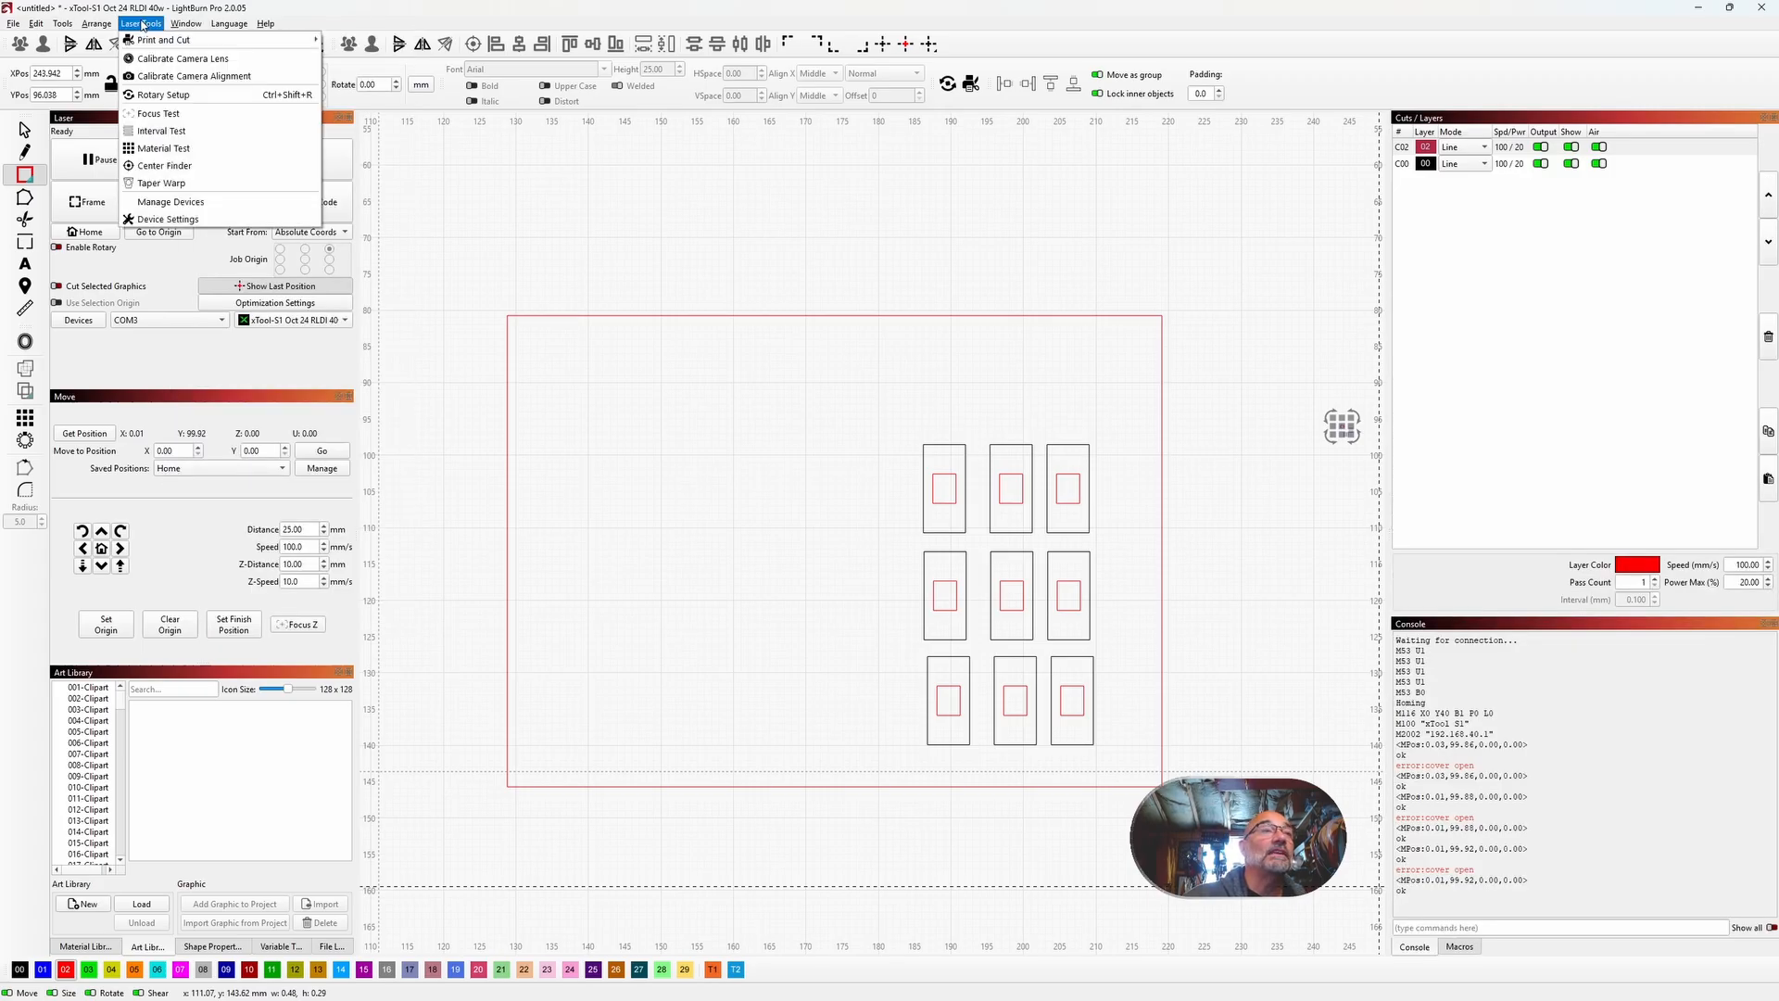
pyautogui.moveTo(183, 25)
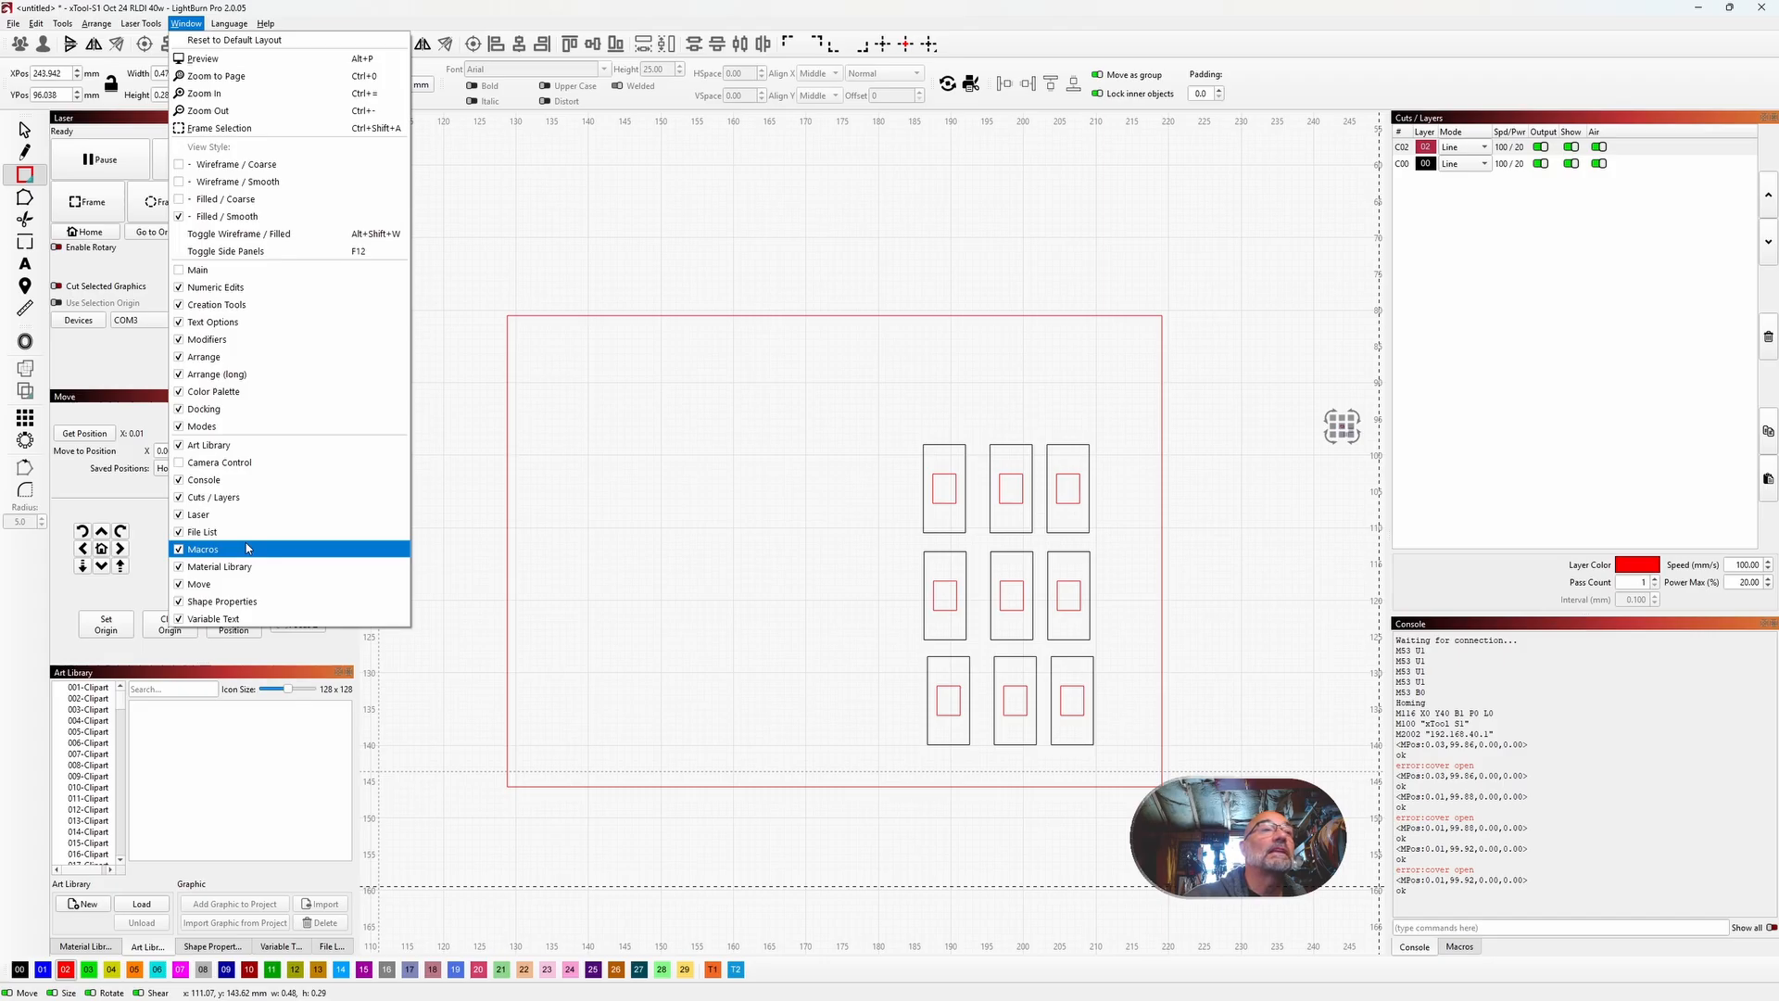
pyautogui.click(243, 479)
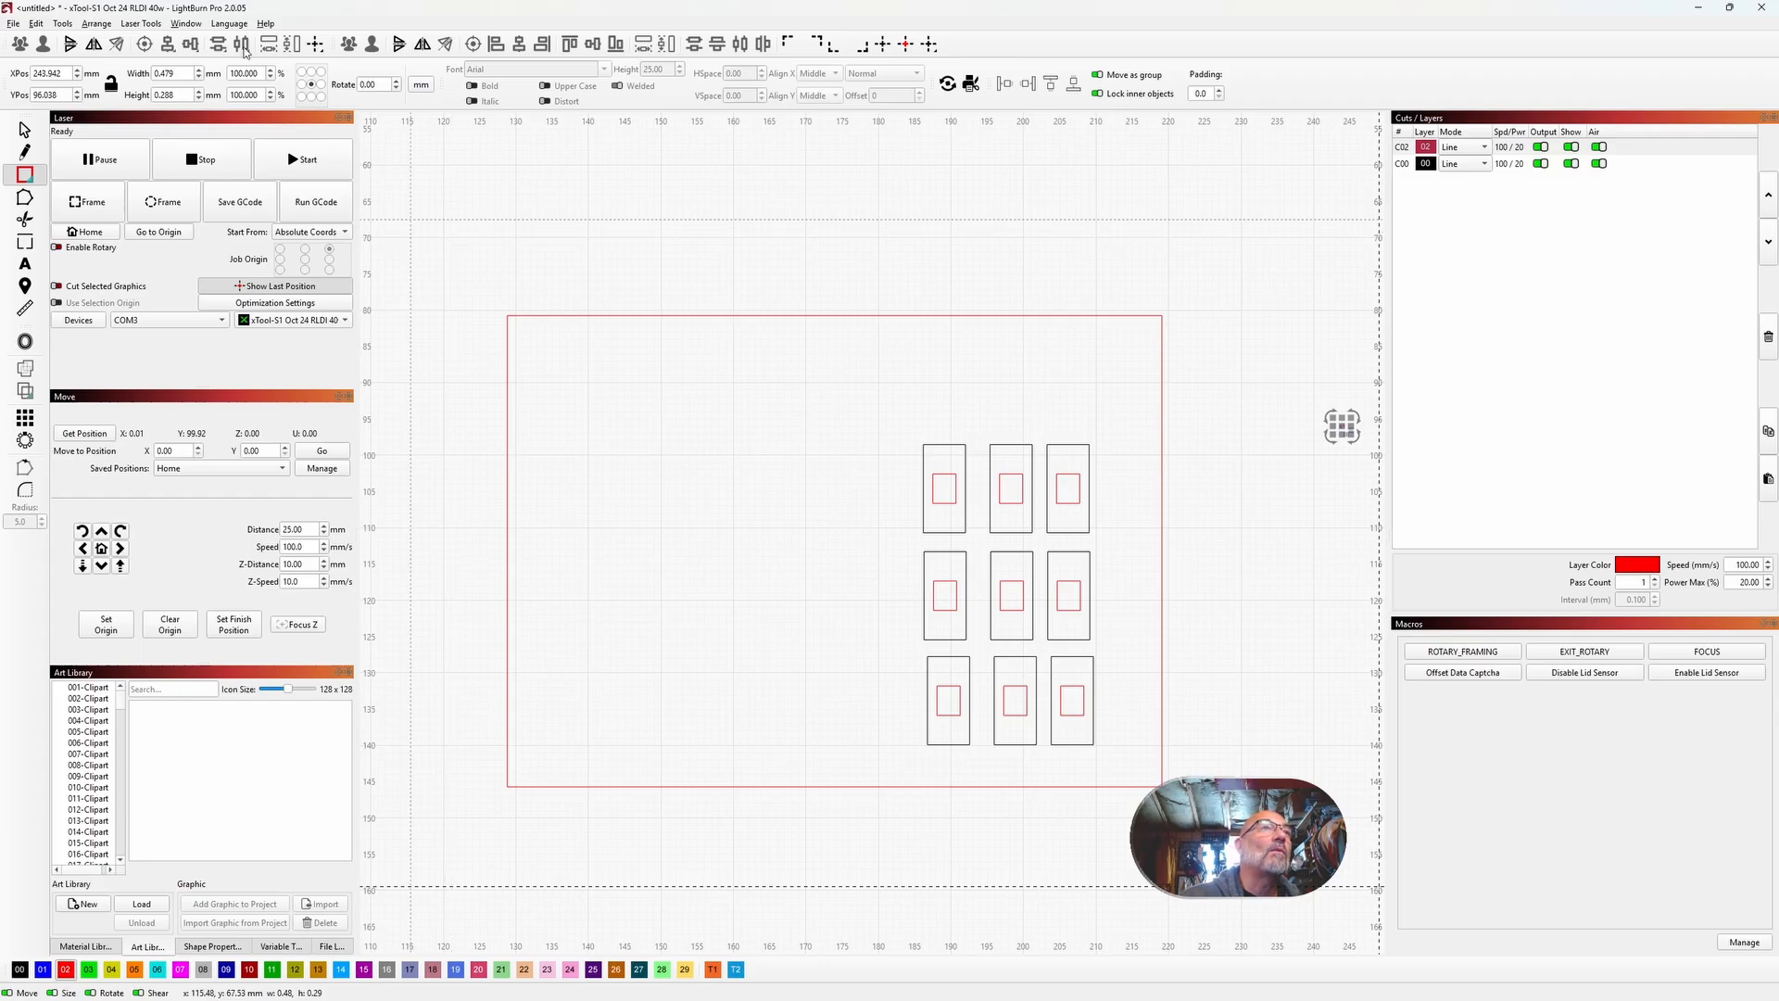
pyautogui.click(194, 25)
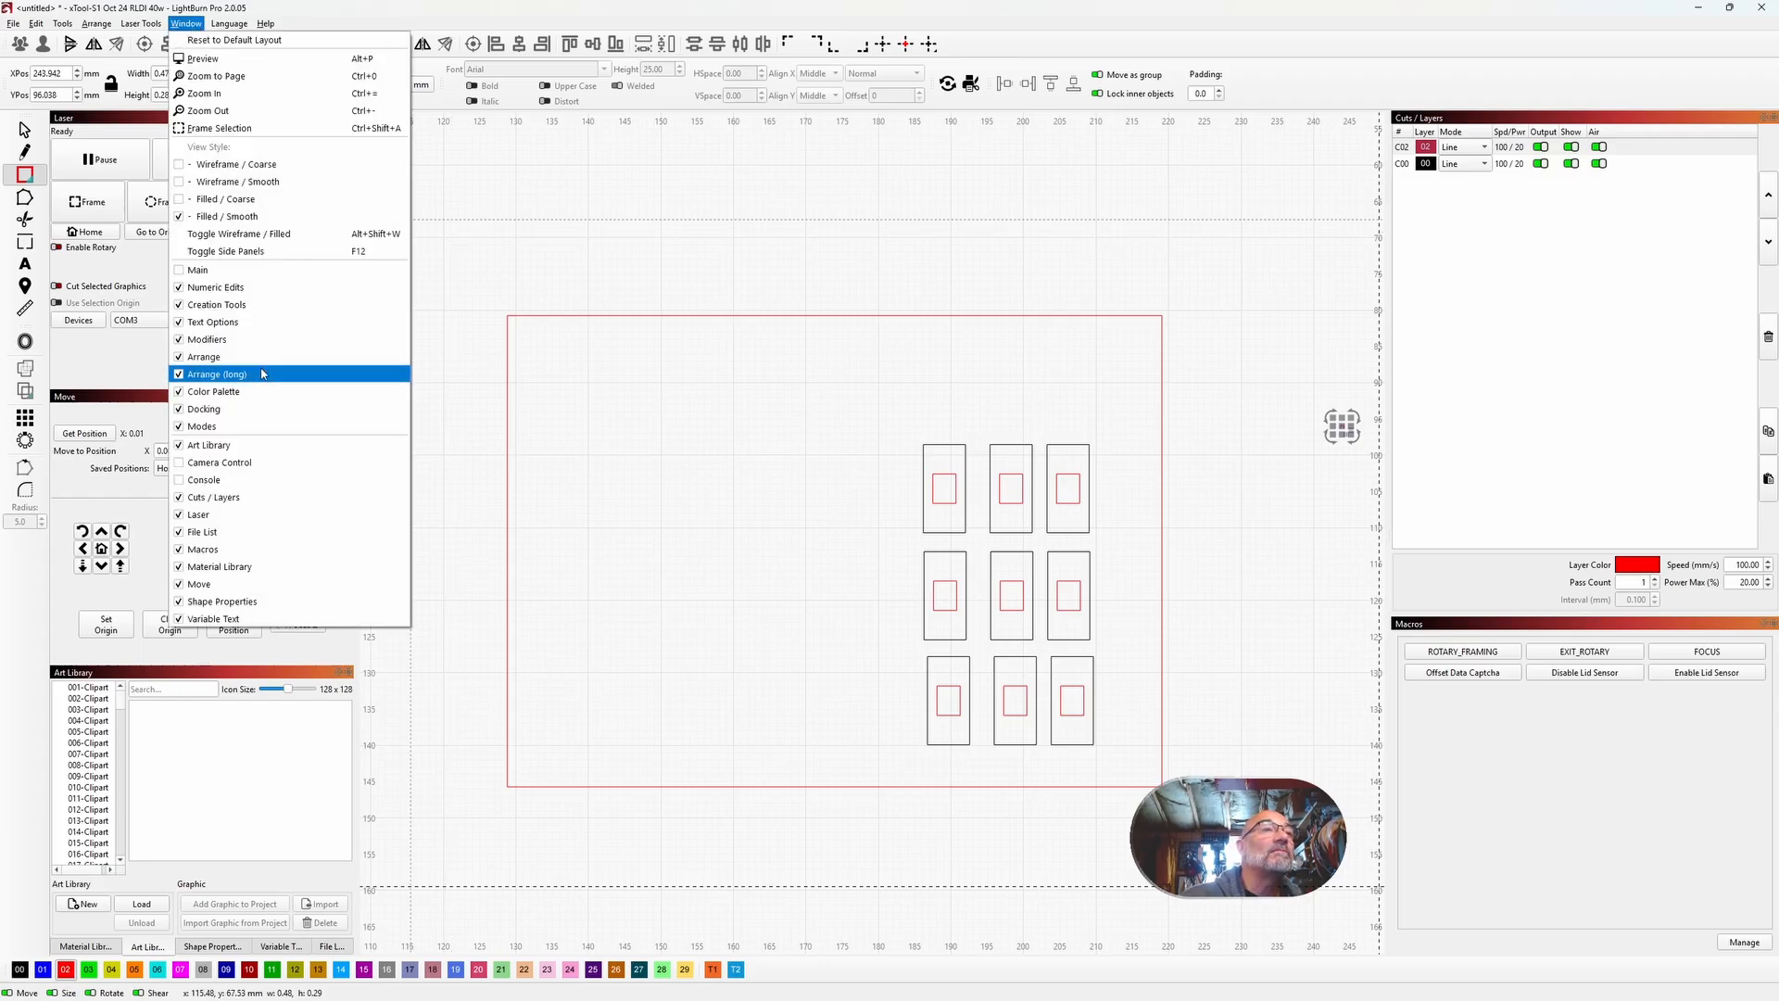
pyautogui.click(260, 463)
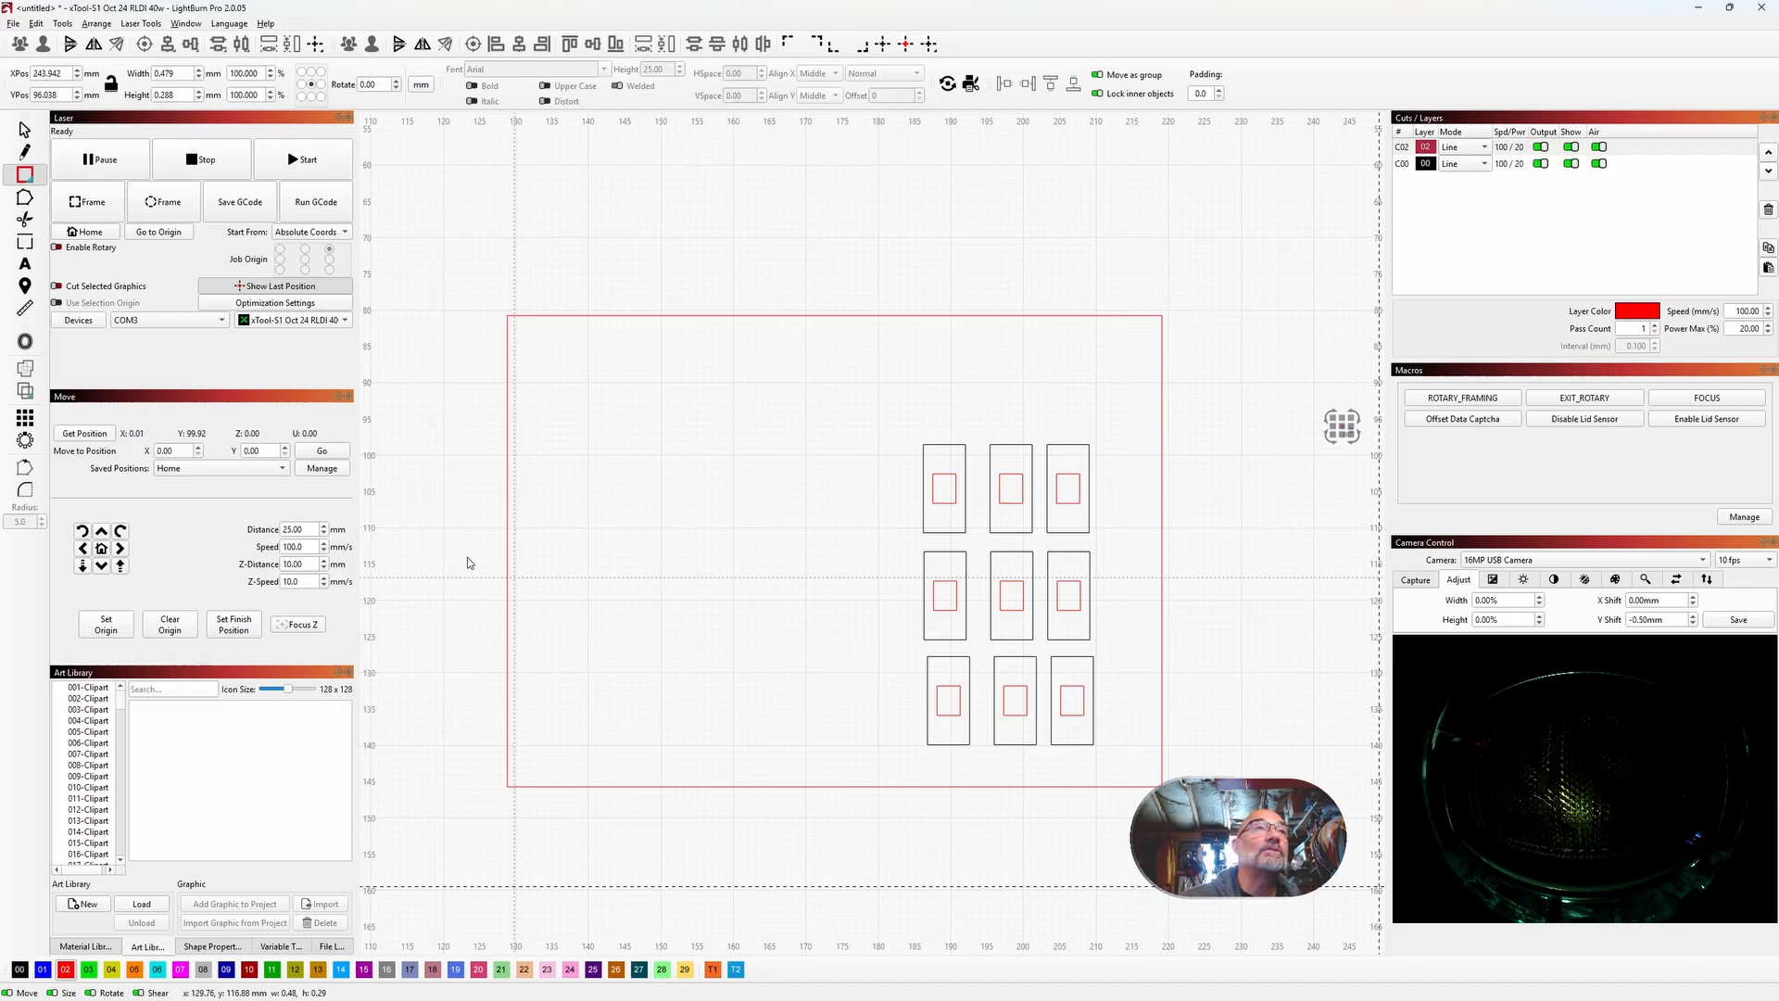
# Step: Show the Console window again and bring it to the front of its group with Macros
pyautogui.click(188, 24)
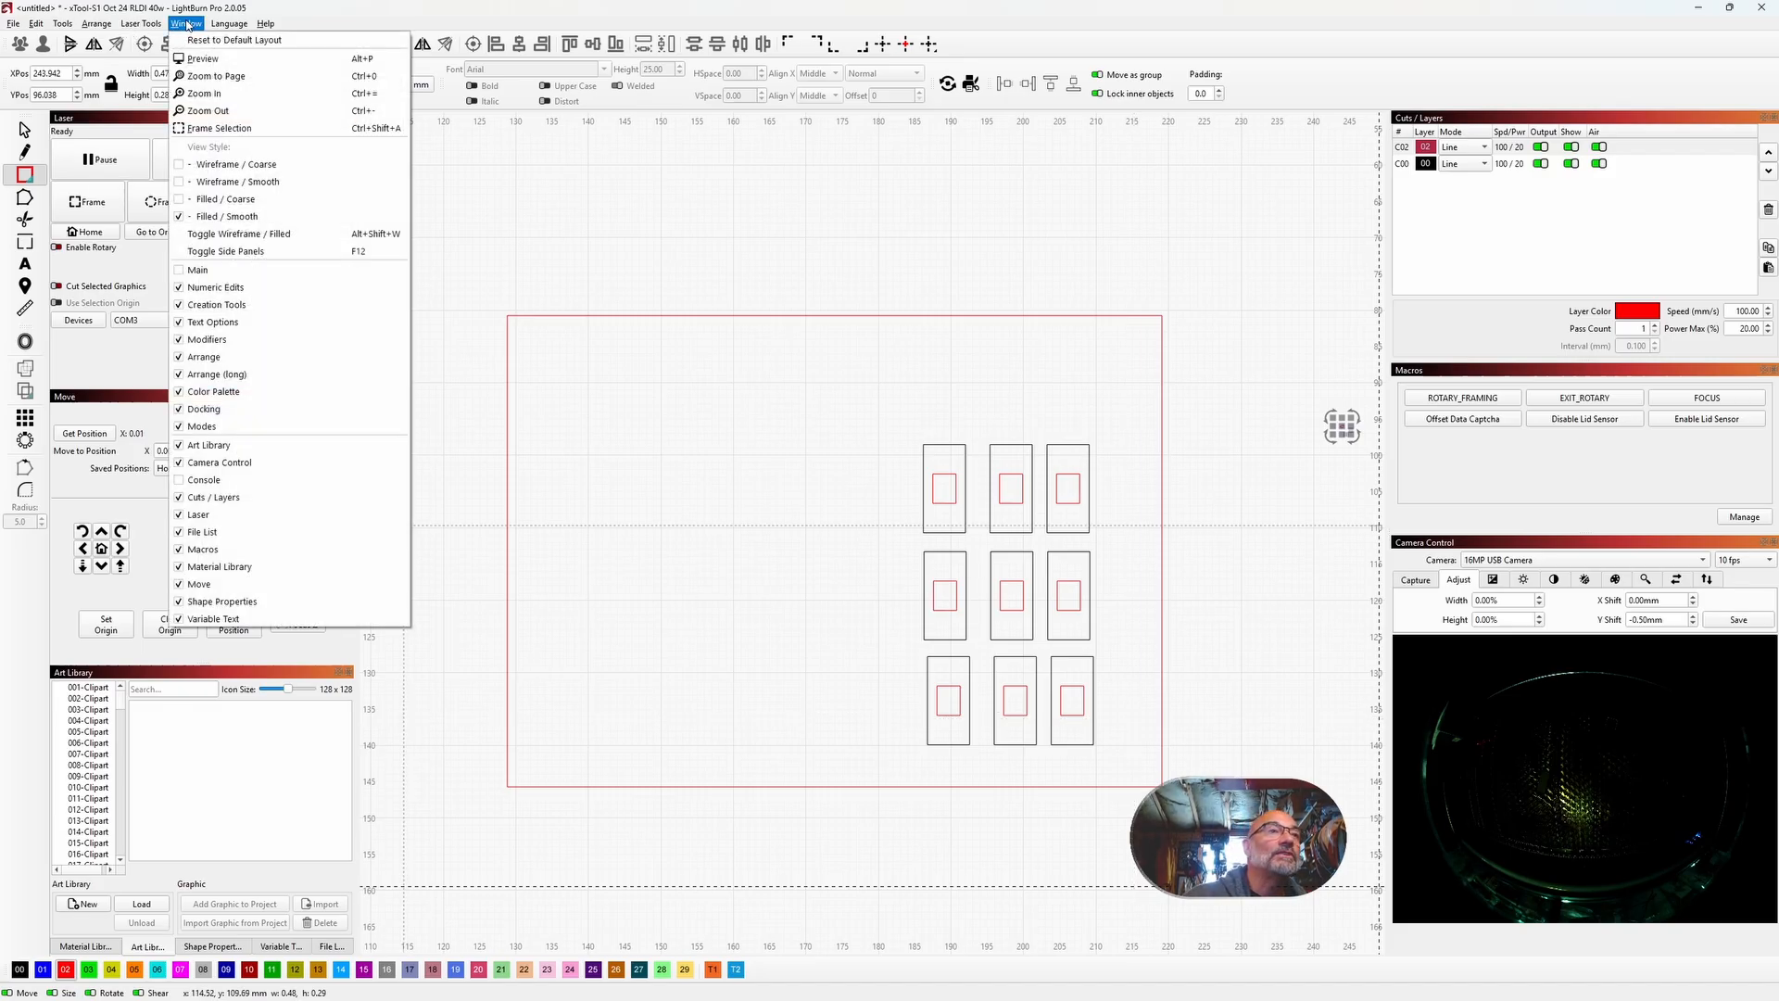
pyautogui.click(204, 480)
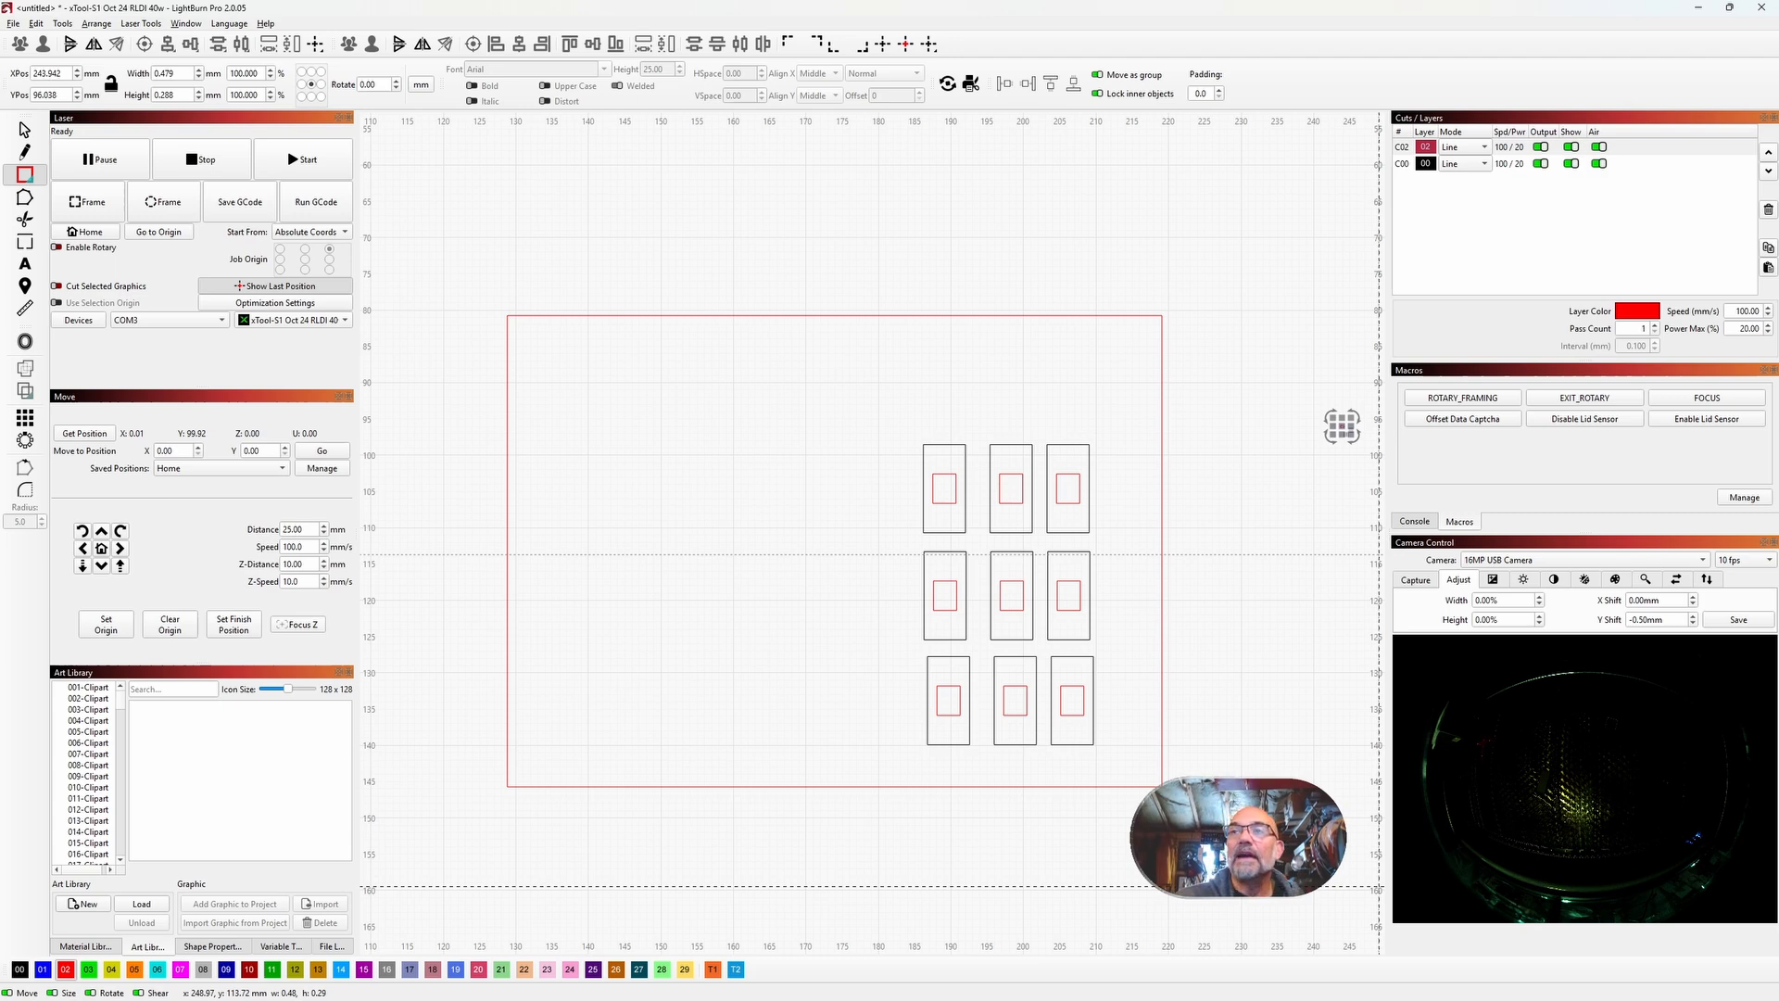
pyautogui.click(1415, 521)
# Step: Float the Console window, dock it with and above the Material Library group, and return it to the Macros group with Macros in front
pyautogui.moveTo(1560, 373); pyautogui.dragTo(904, 448)
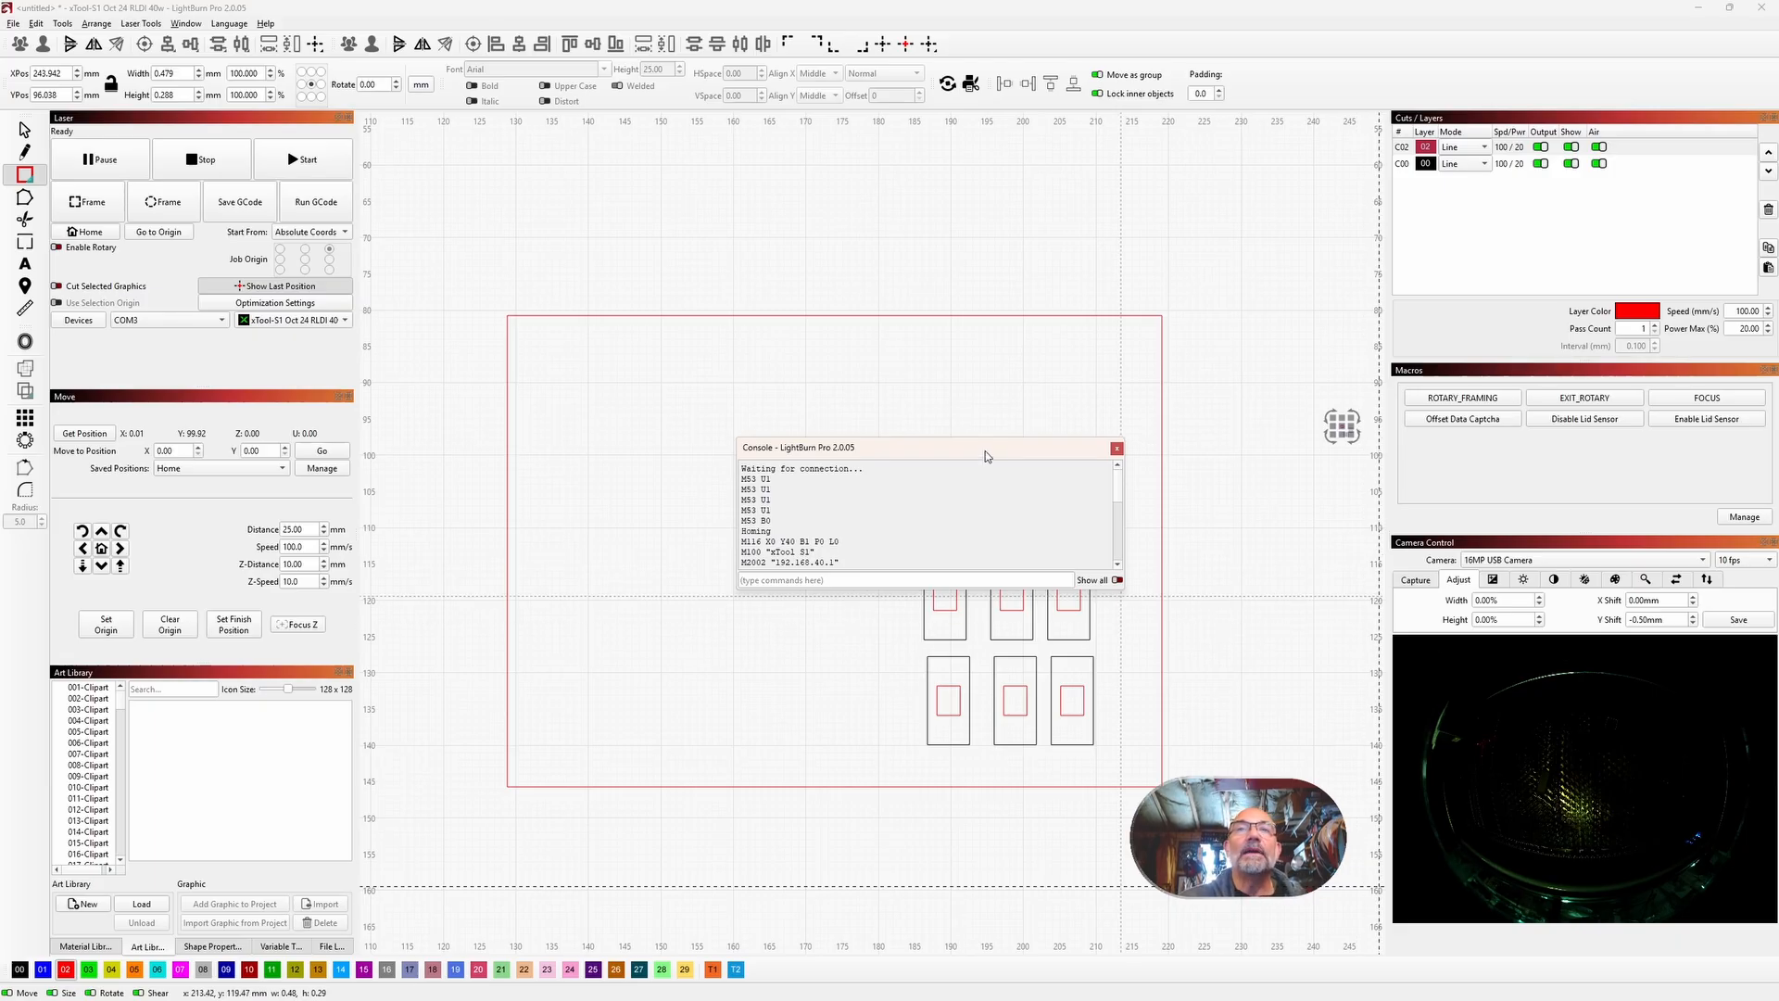
pyautogui.moveTo(985, 452); pyautogui.dragTo(947, 463)
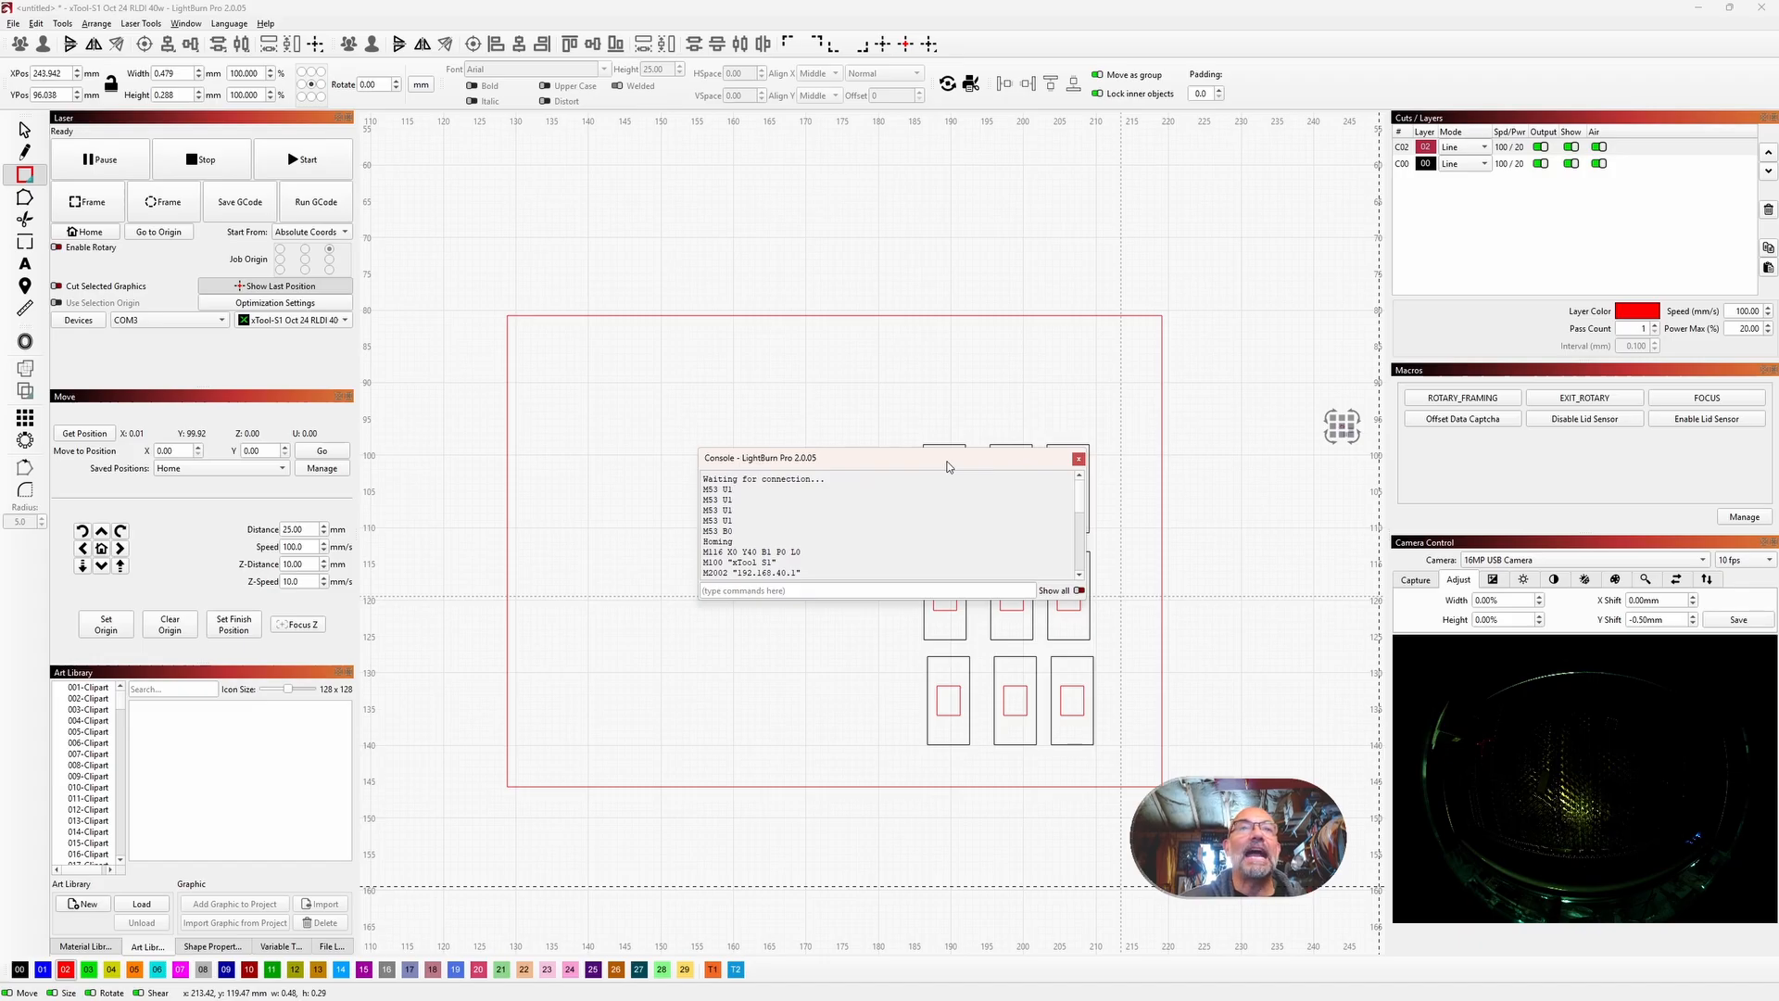
pyautogui.moveTo(947, 466); pyautogui.dragTo(289, 510)
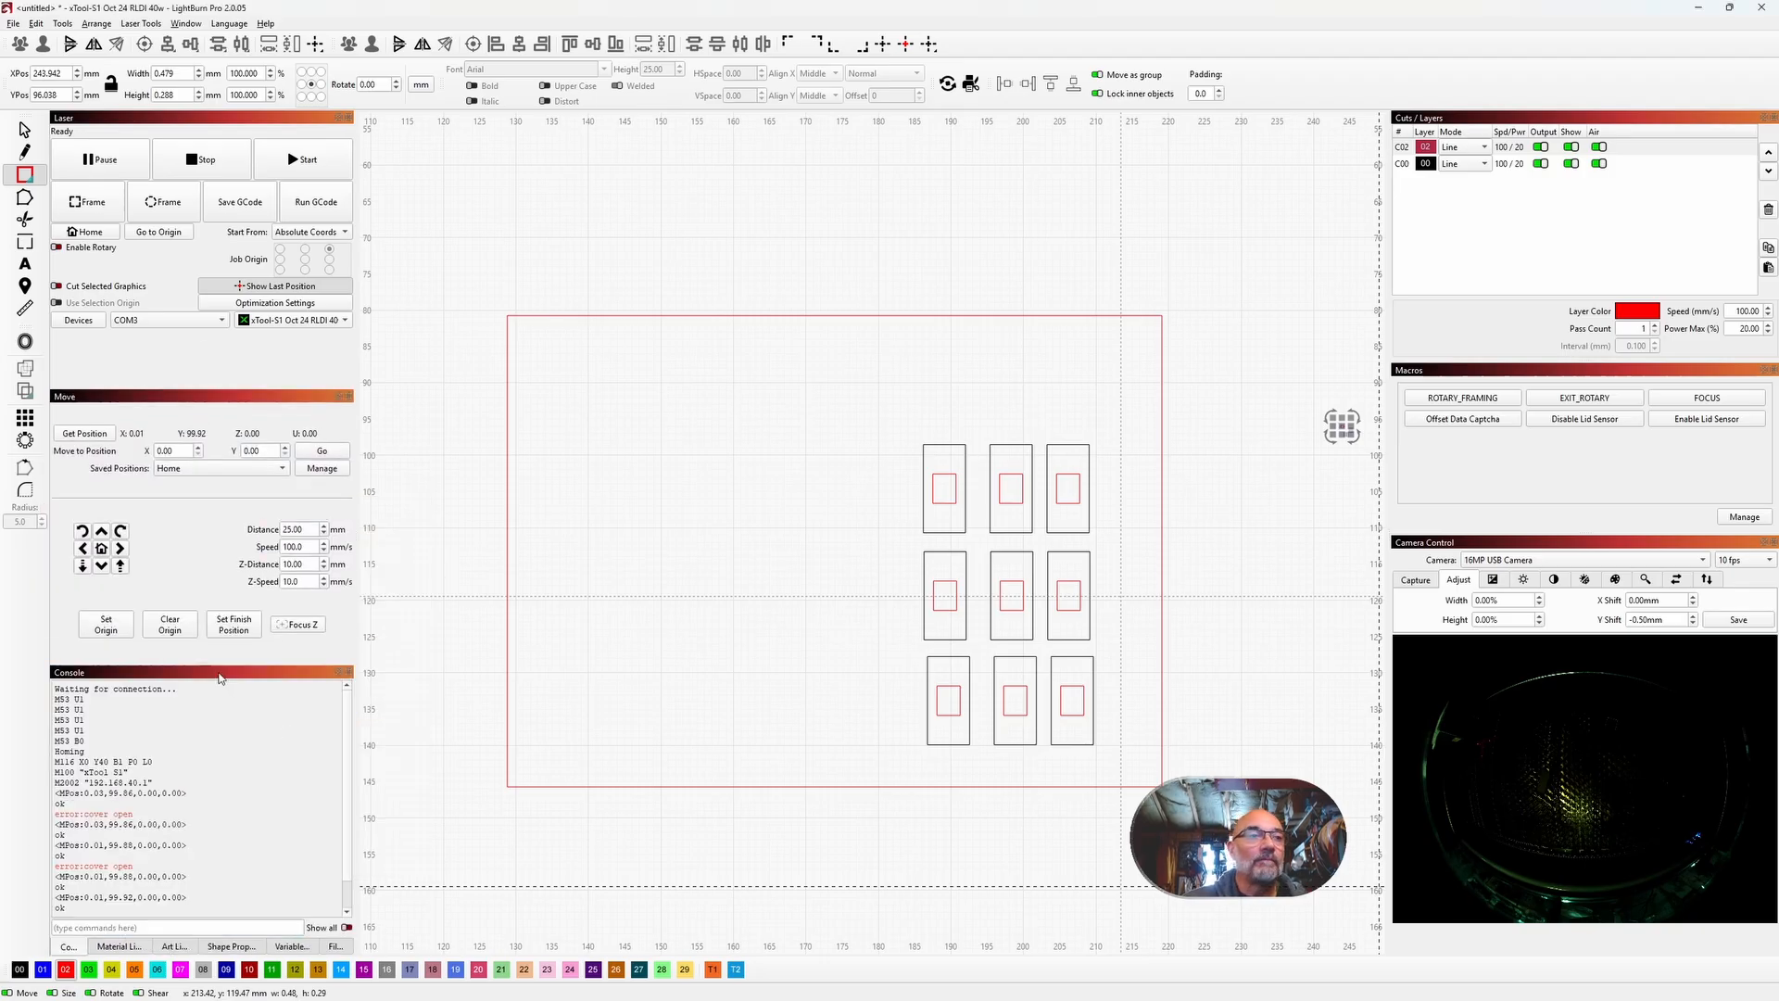
pyautogui.moveTo(222, 674)
pyautogui.mouseDown()
pyautogui.moveTo(836, 560)
pyautogui.moveTo(1019, 499)
pyautogui.moveTo(542, 638)
pyautogui.moveTo(192, 689)
pyautogui.mouseUp()
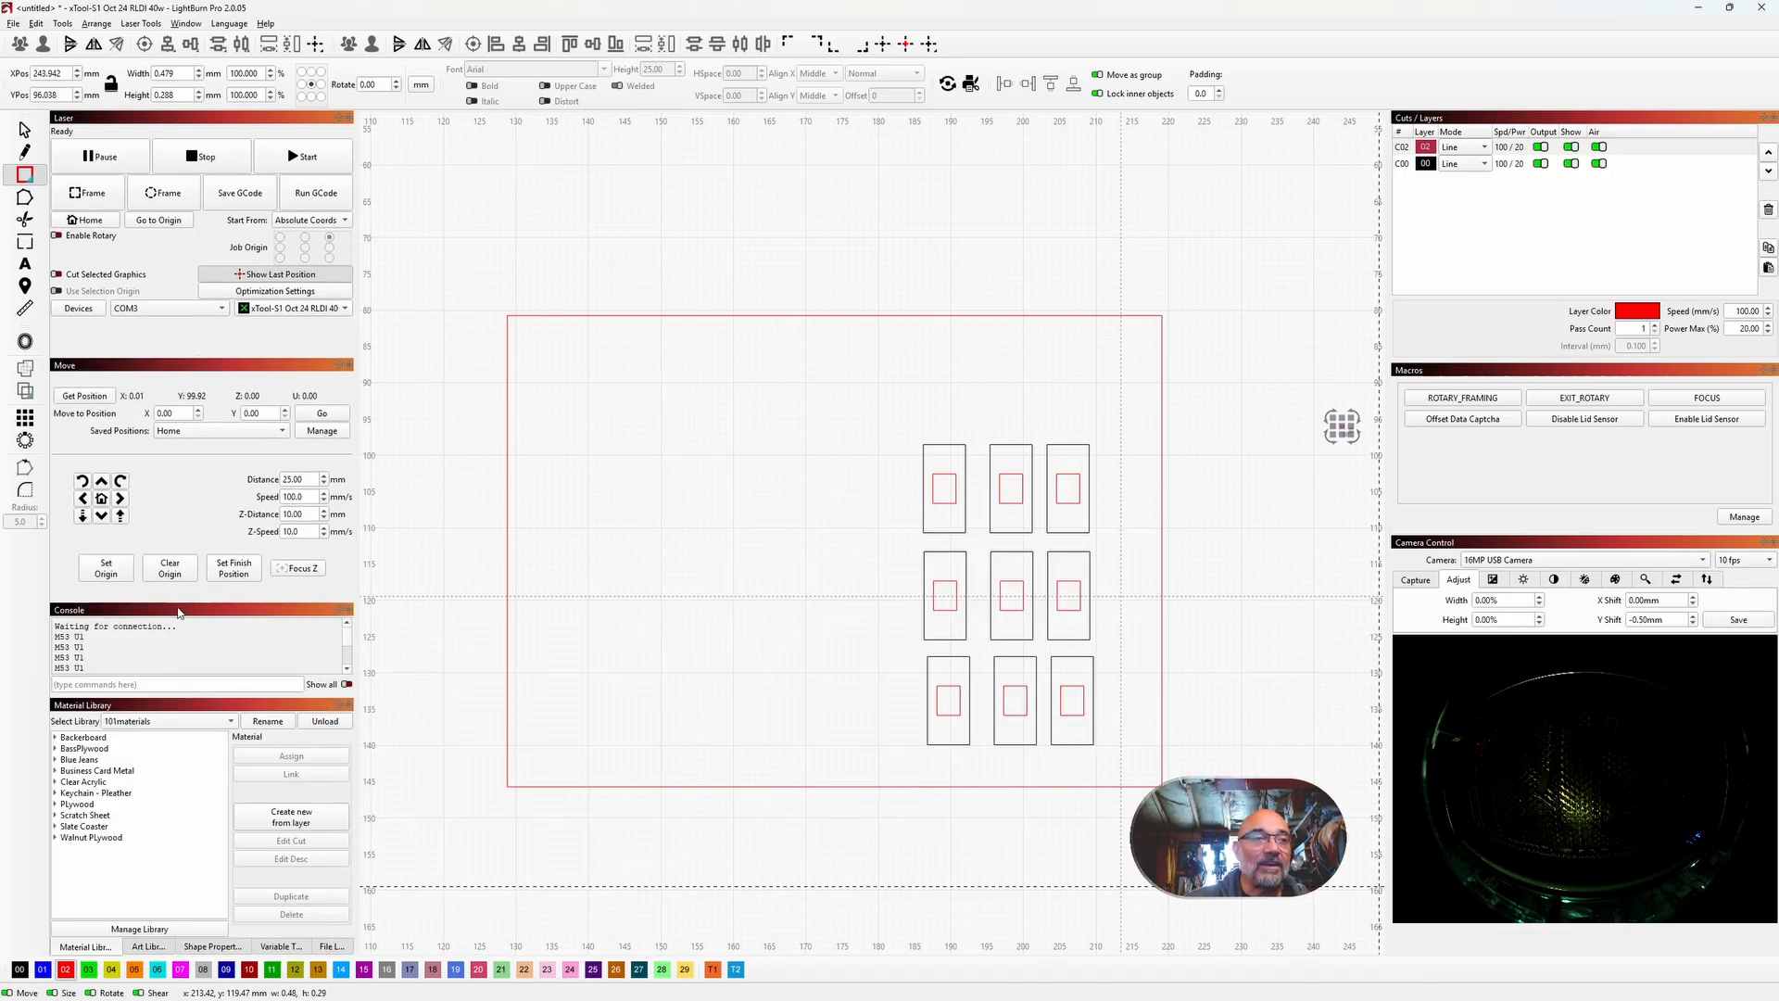
pyautogui.moveTo(180, 613); pyautogui.dragTo(1566, 413)
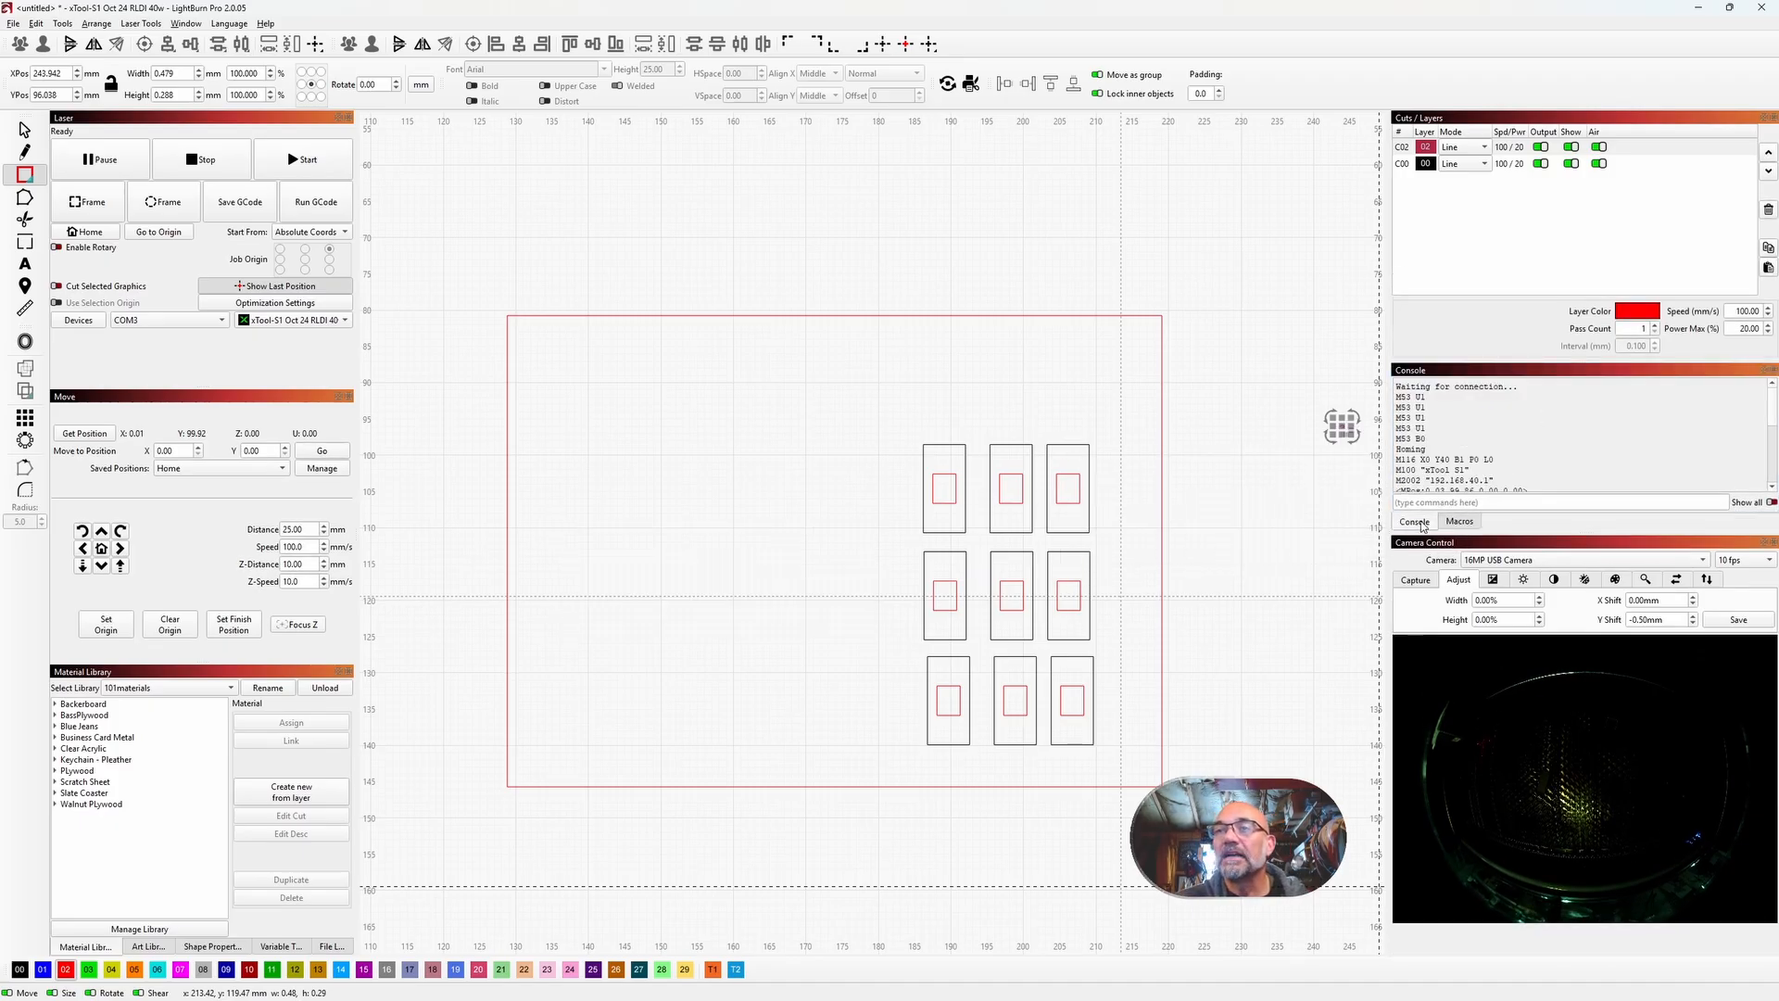
pyautogui.click(1458, 522)
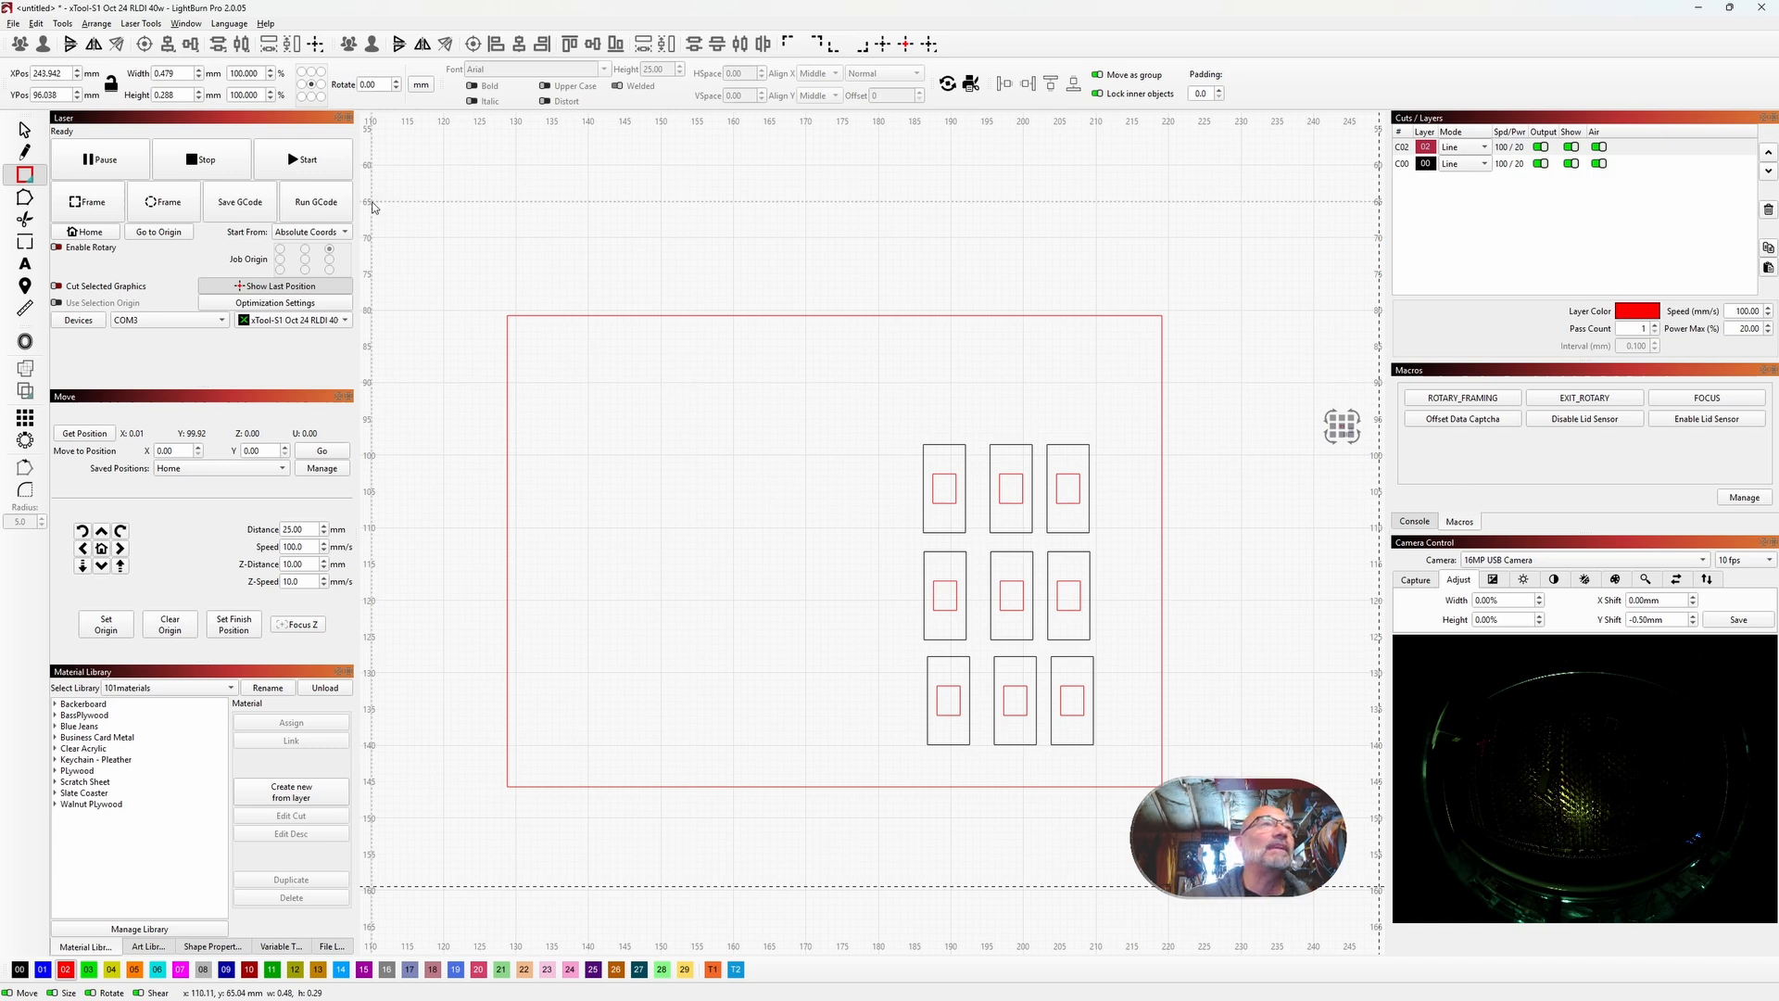
# Step: Open the preferences export dialog and close it without exporting
pyautogui.click(14, 24)
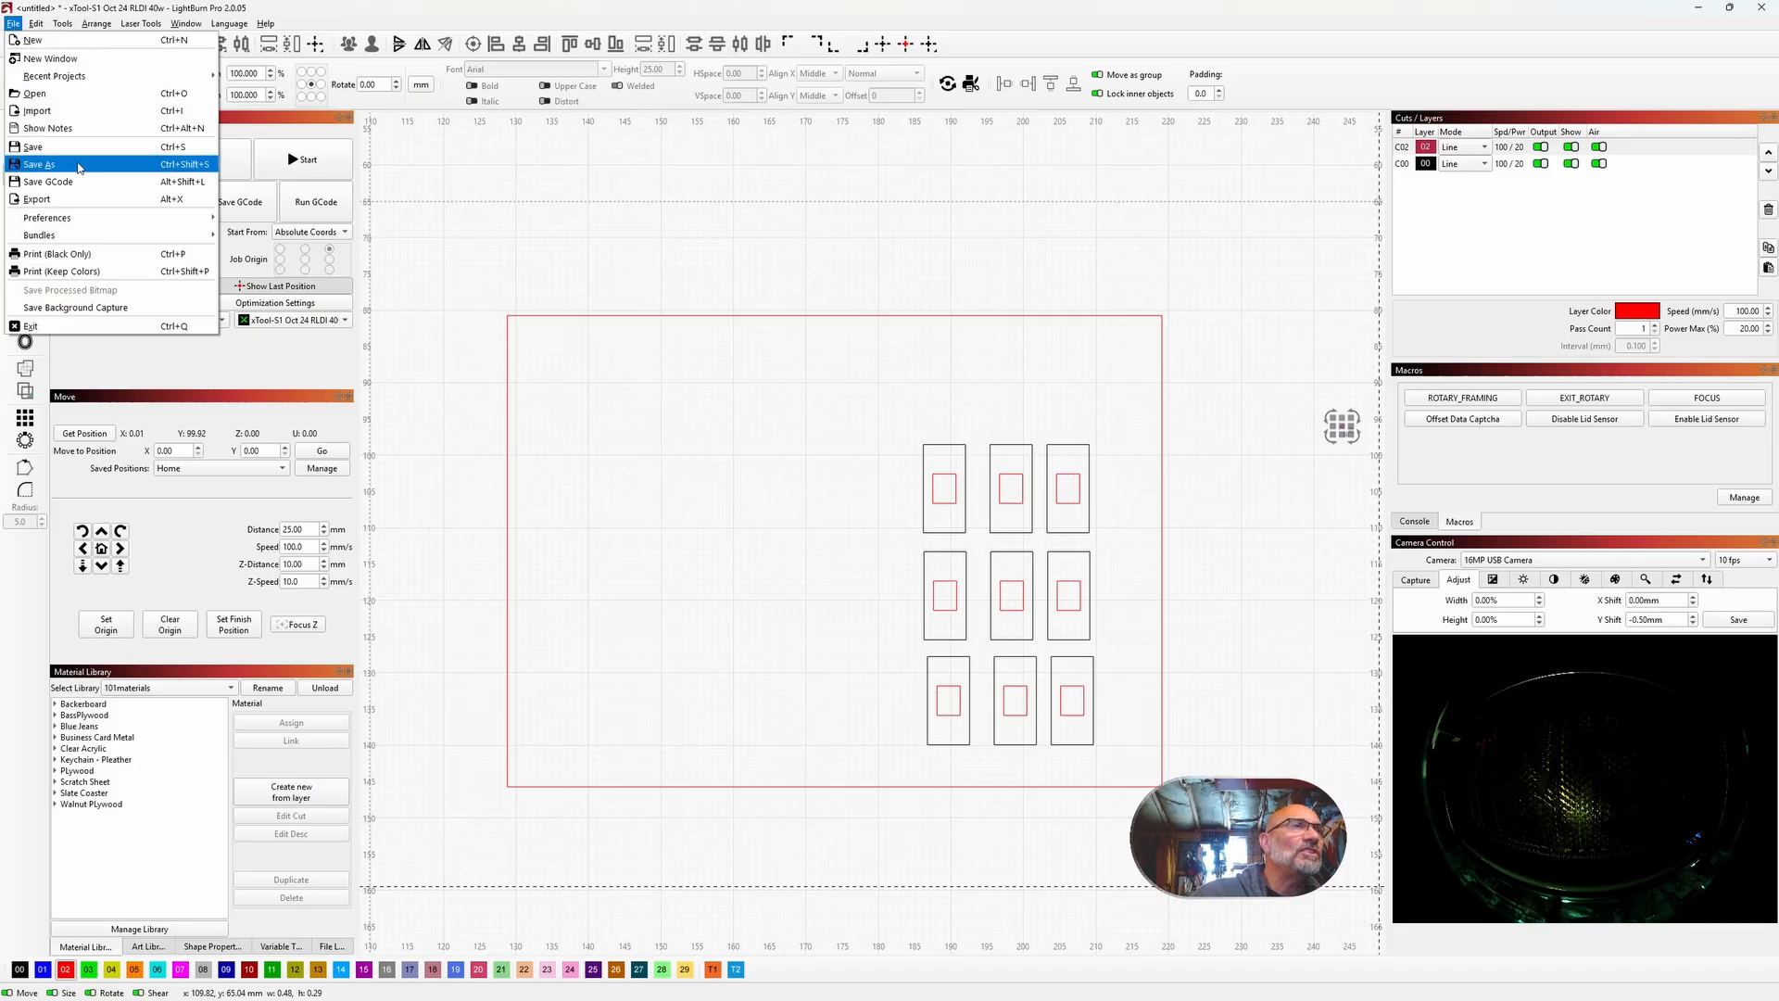
pyautogui.moveTo(104, 232)
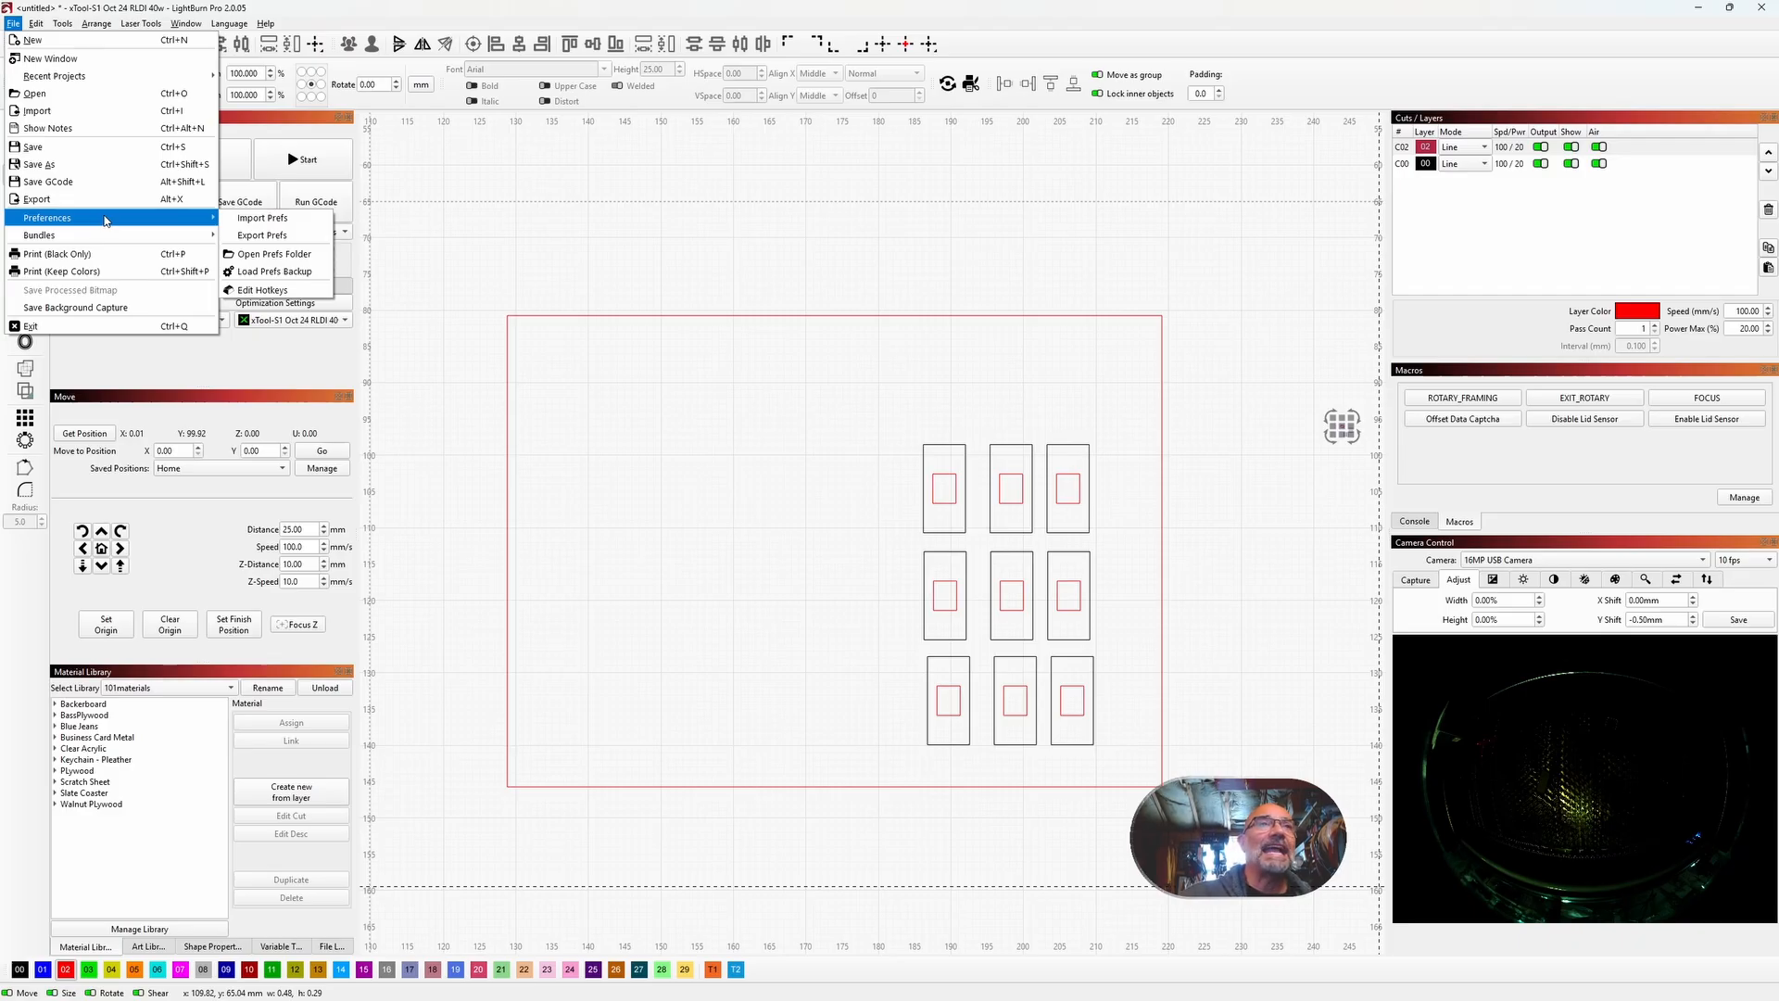
pyautogui.click(255, 237)
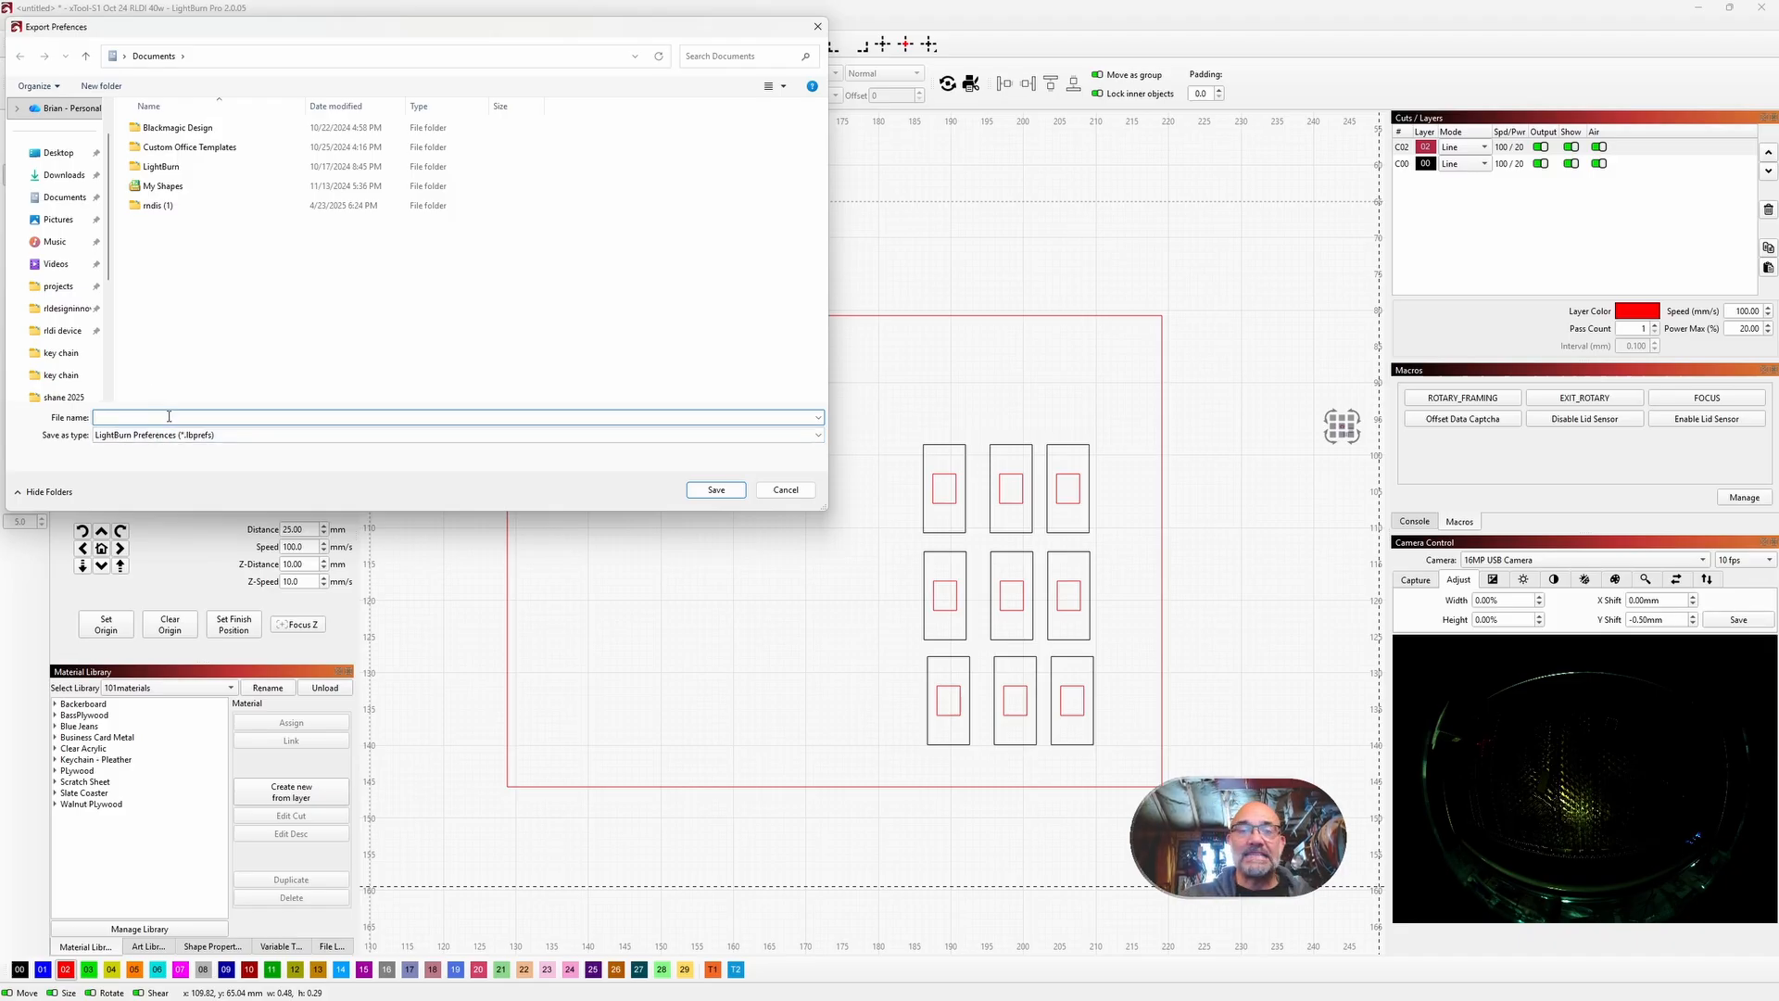
pyautogui.click(799, 492)
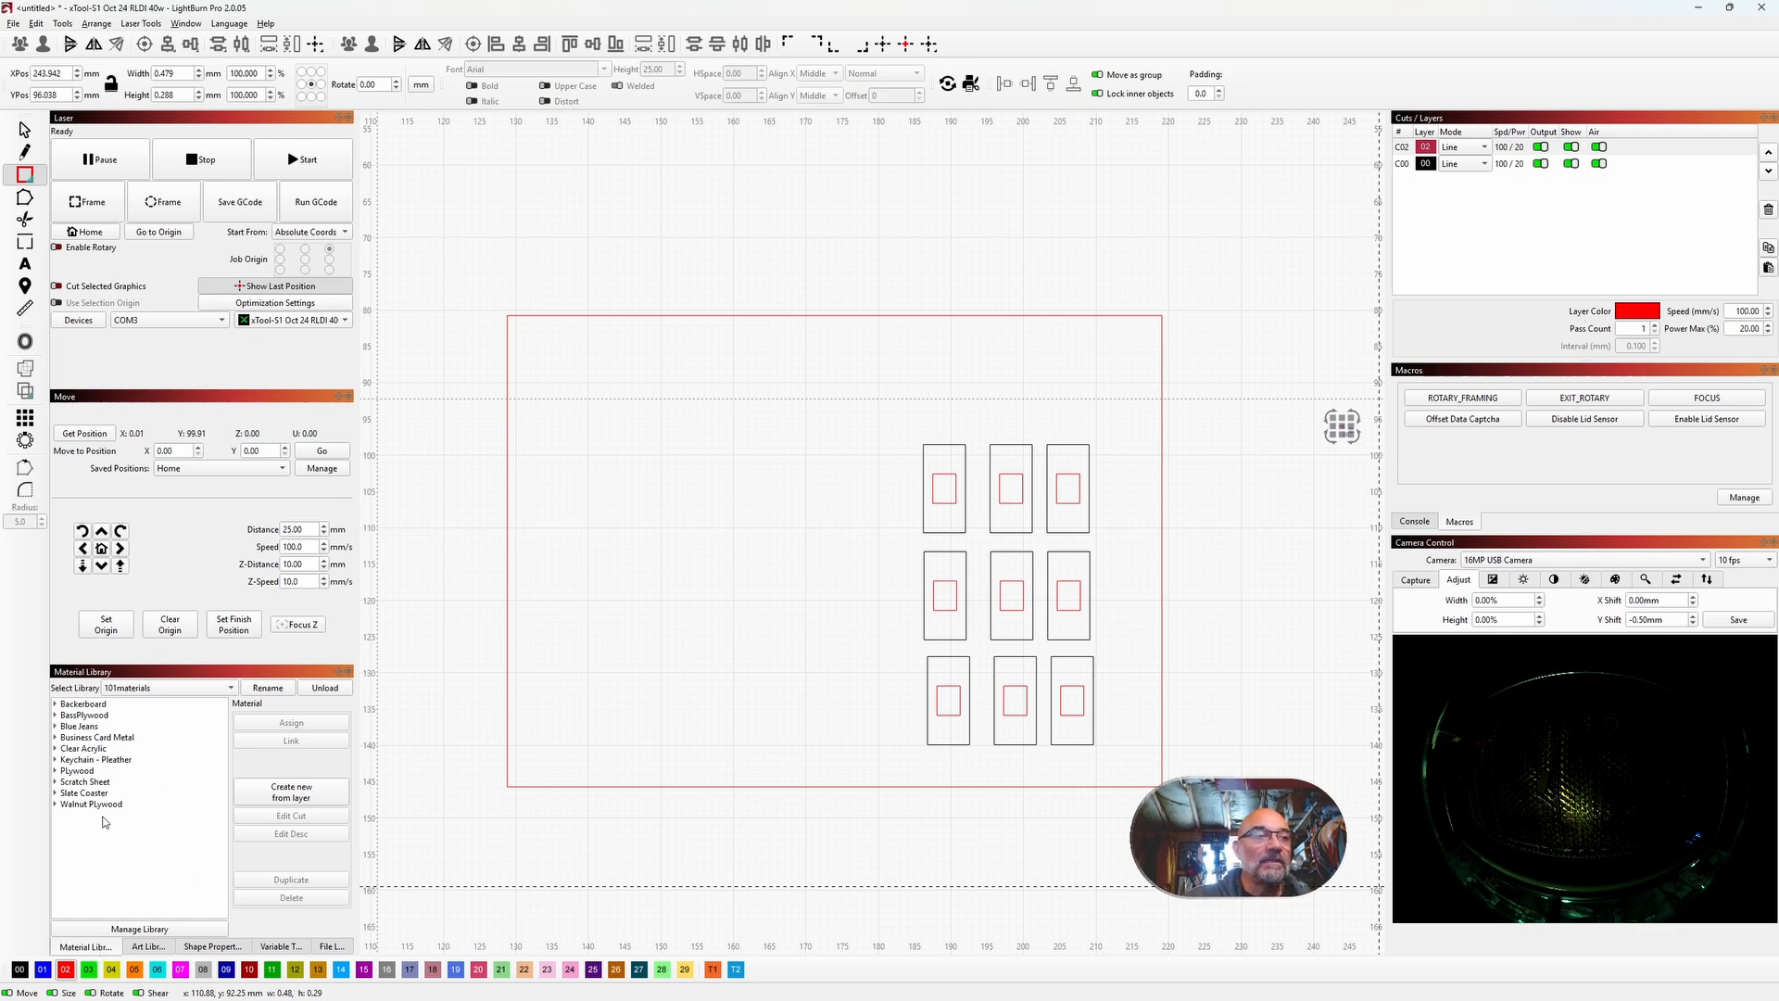
# Step: View the Art Library and Shape Properties windows in turn
pyautogui.click(150, 946)
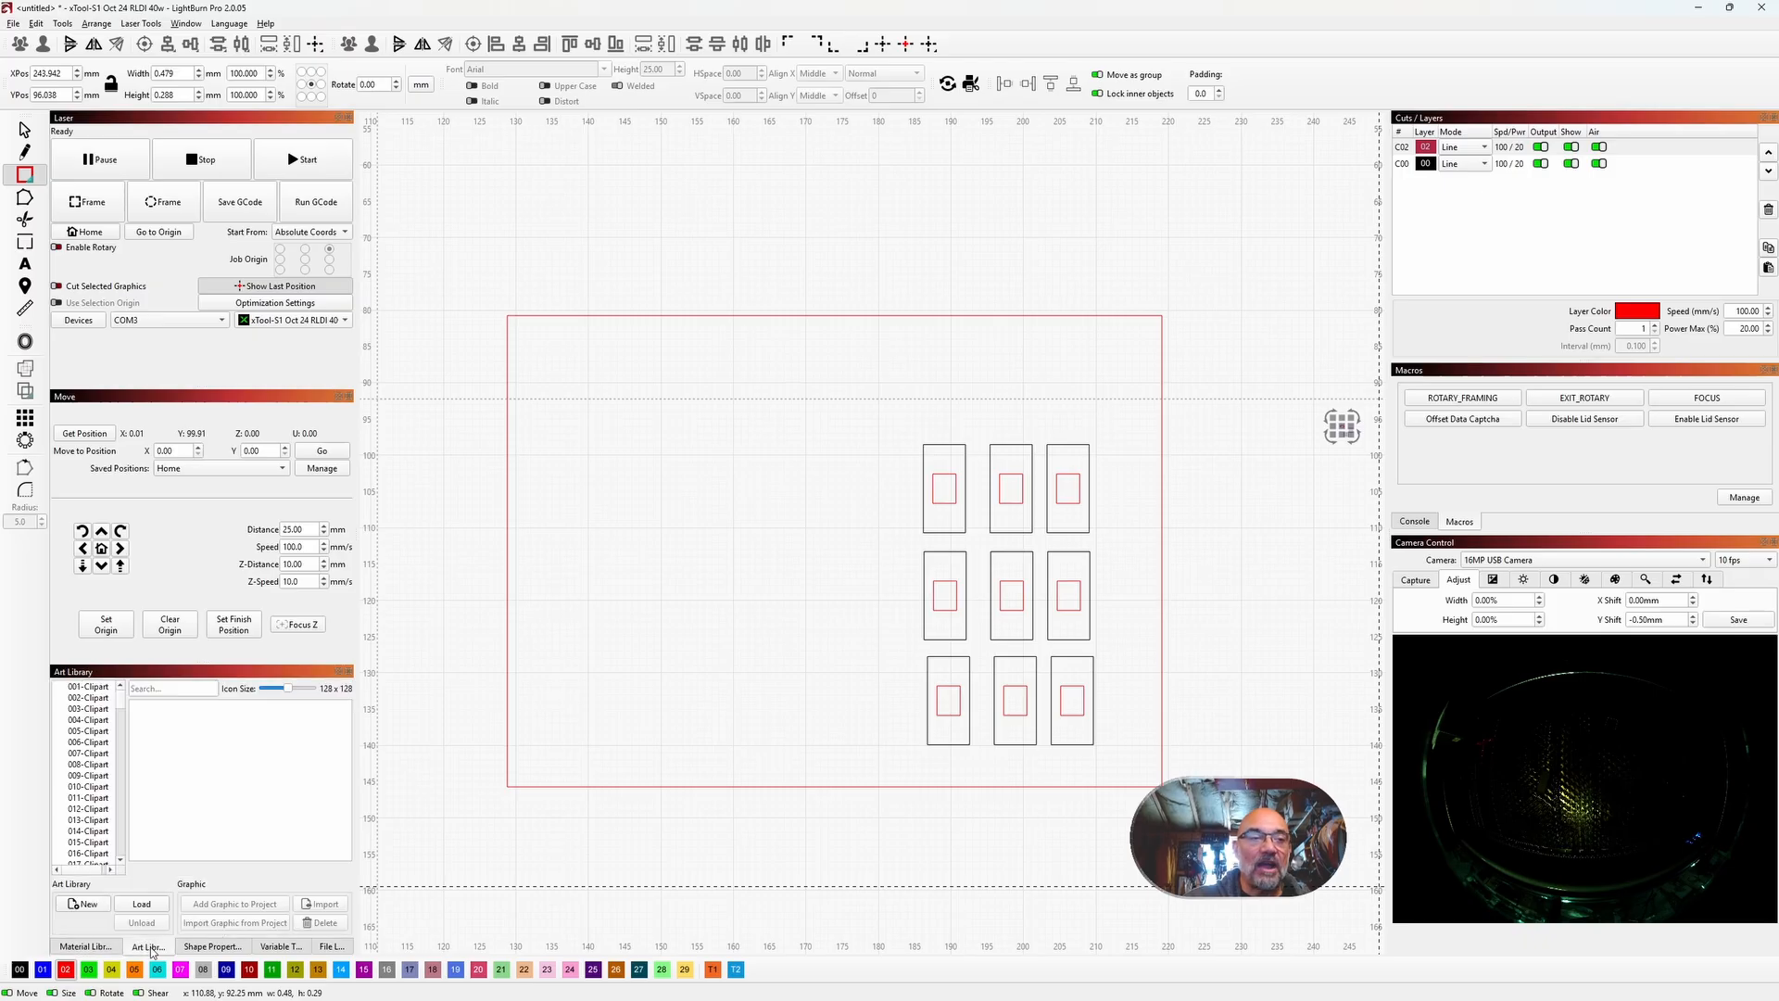
pyautogui.click(222, 950)
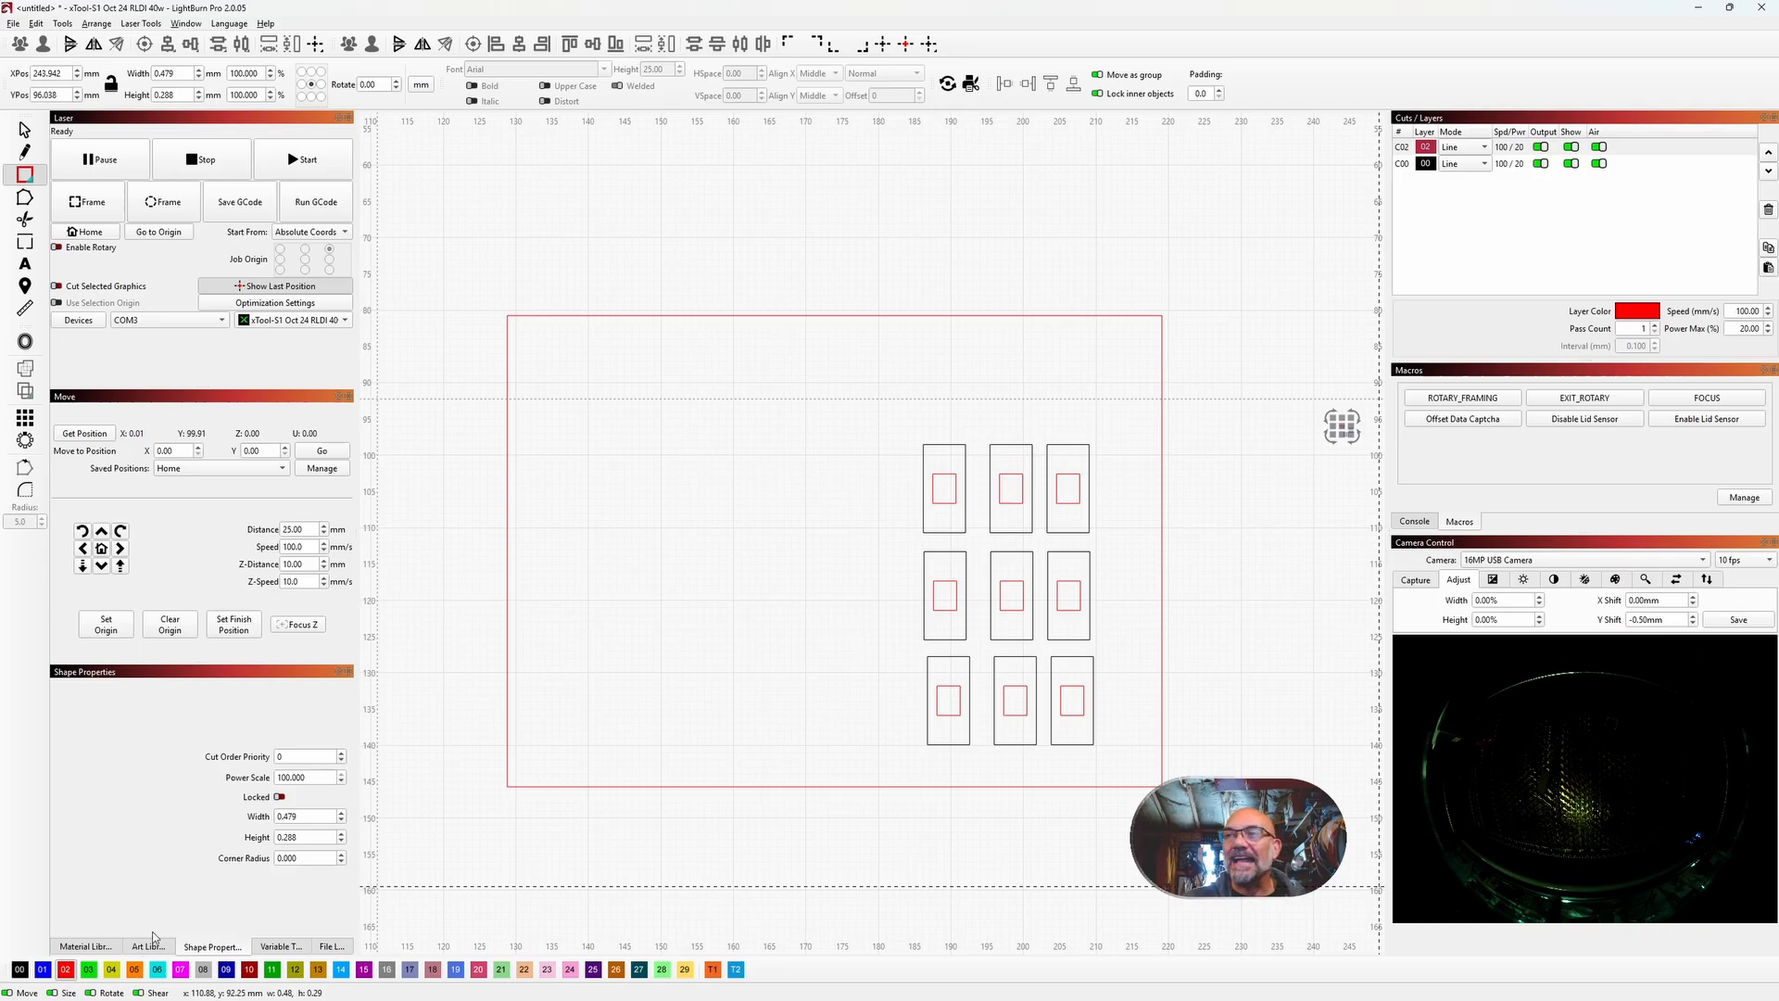
# Step: Review the Export Bundle categories, collapse them all, expand Art Libraries and Material Libraries, and close the dialog without exporting
pyautogui.click(13, 24)
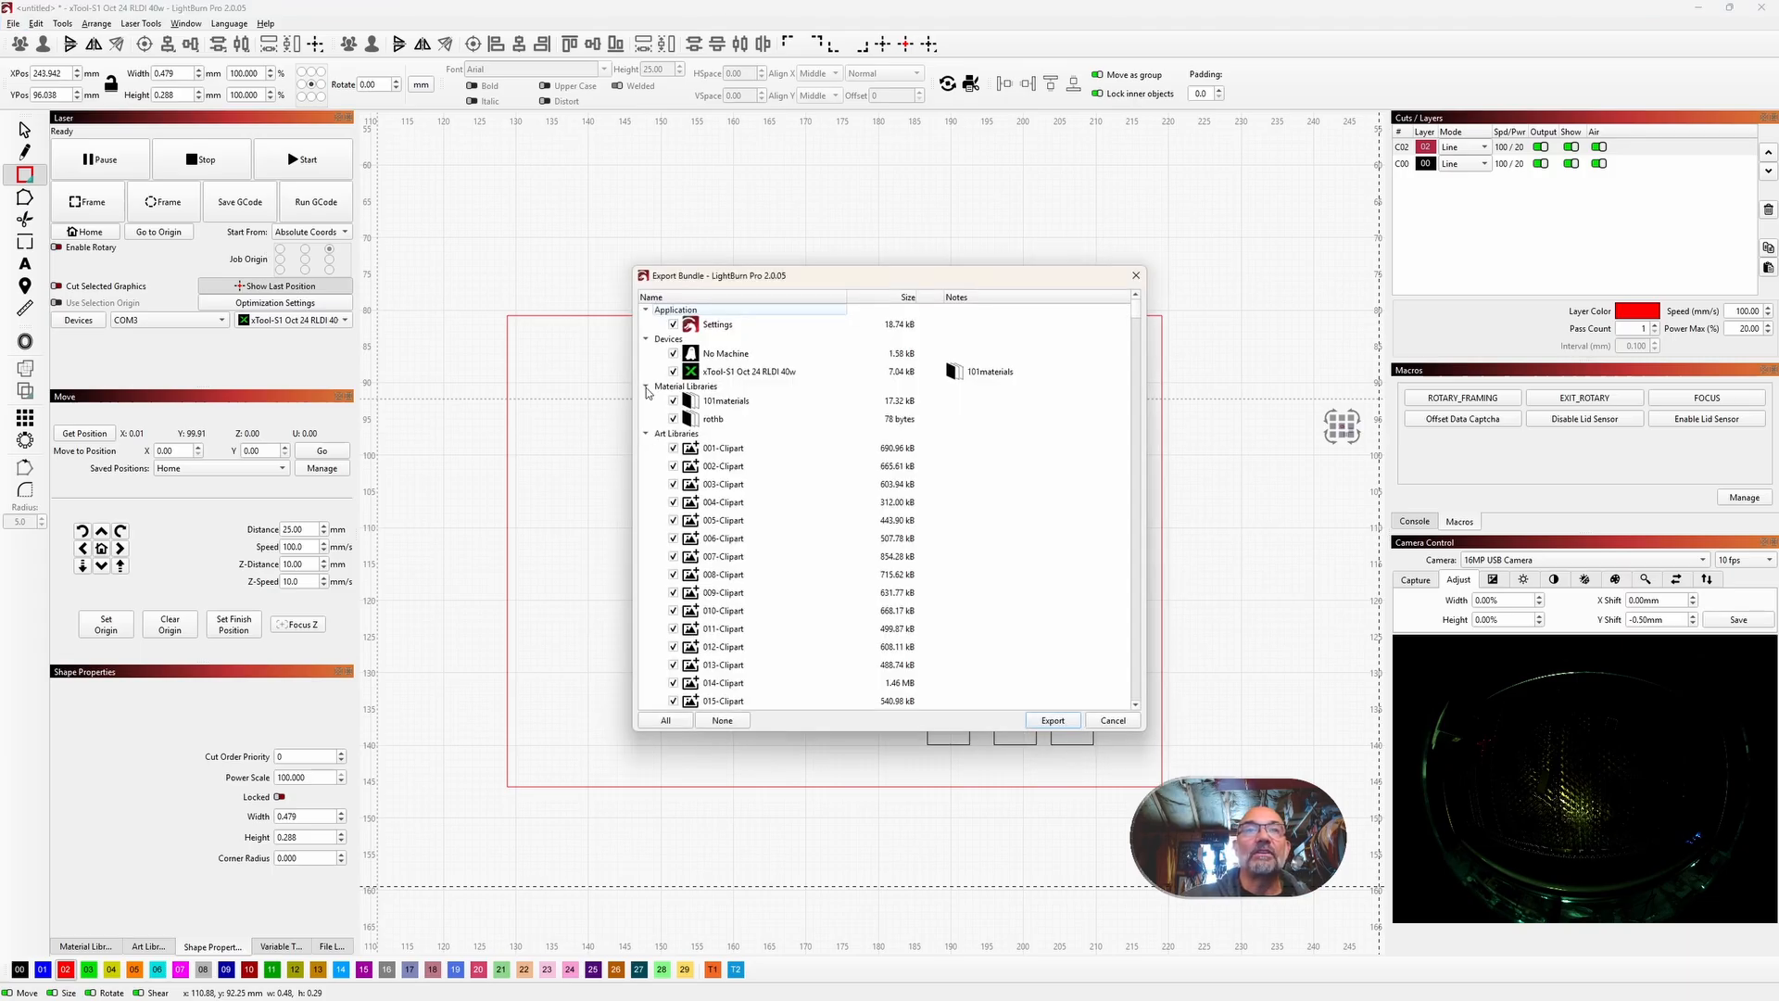
pyautogui.click(646, 434)
pyautogui.click(646, 386)
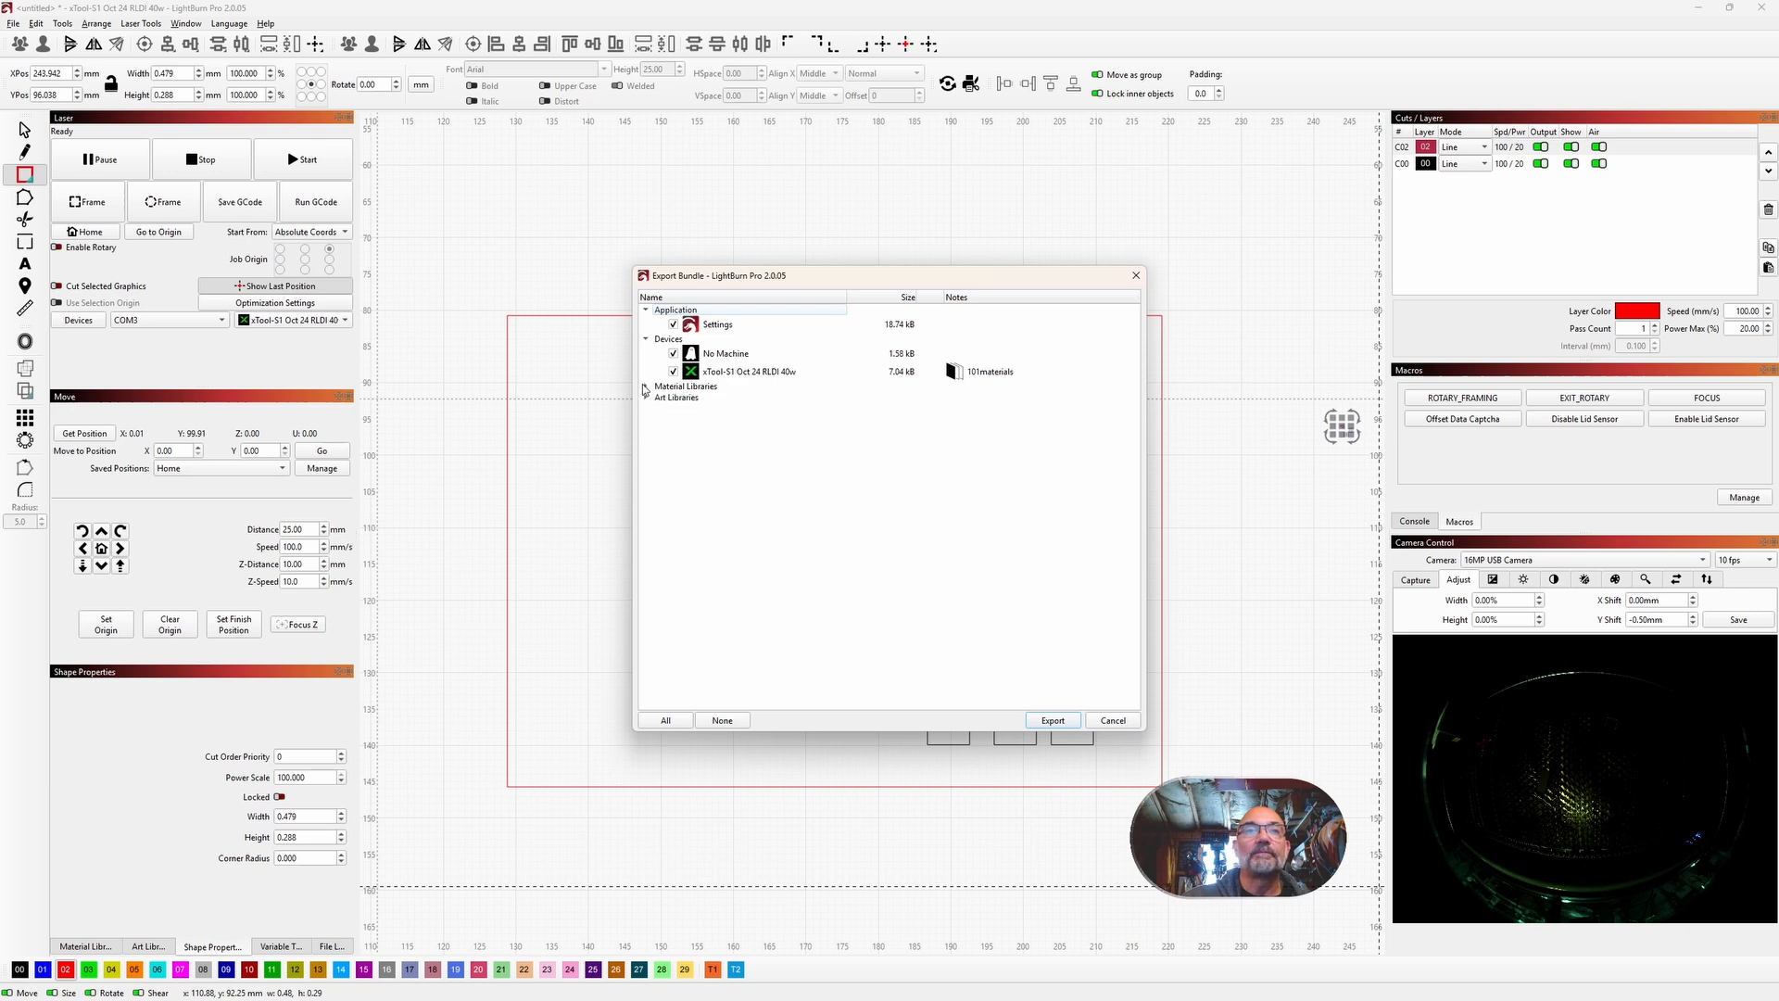
pyautogui.click(646, 339)
pyautogui.click(646, 312)
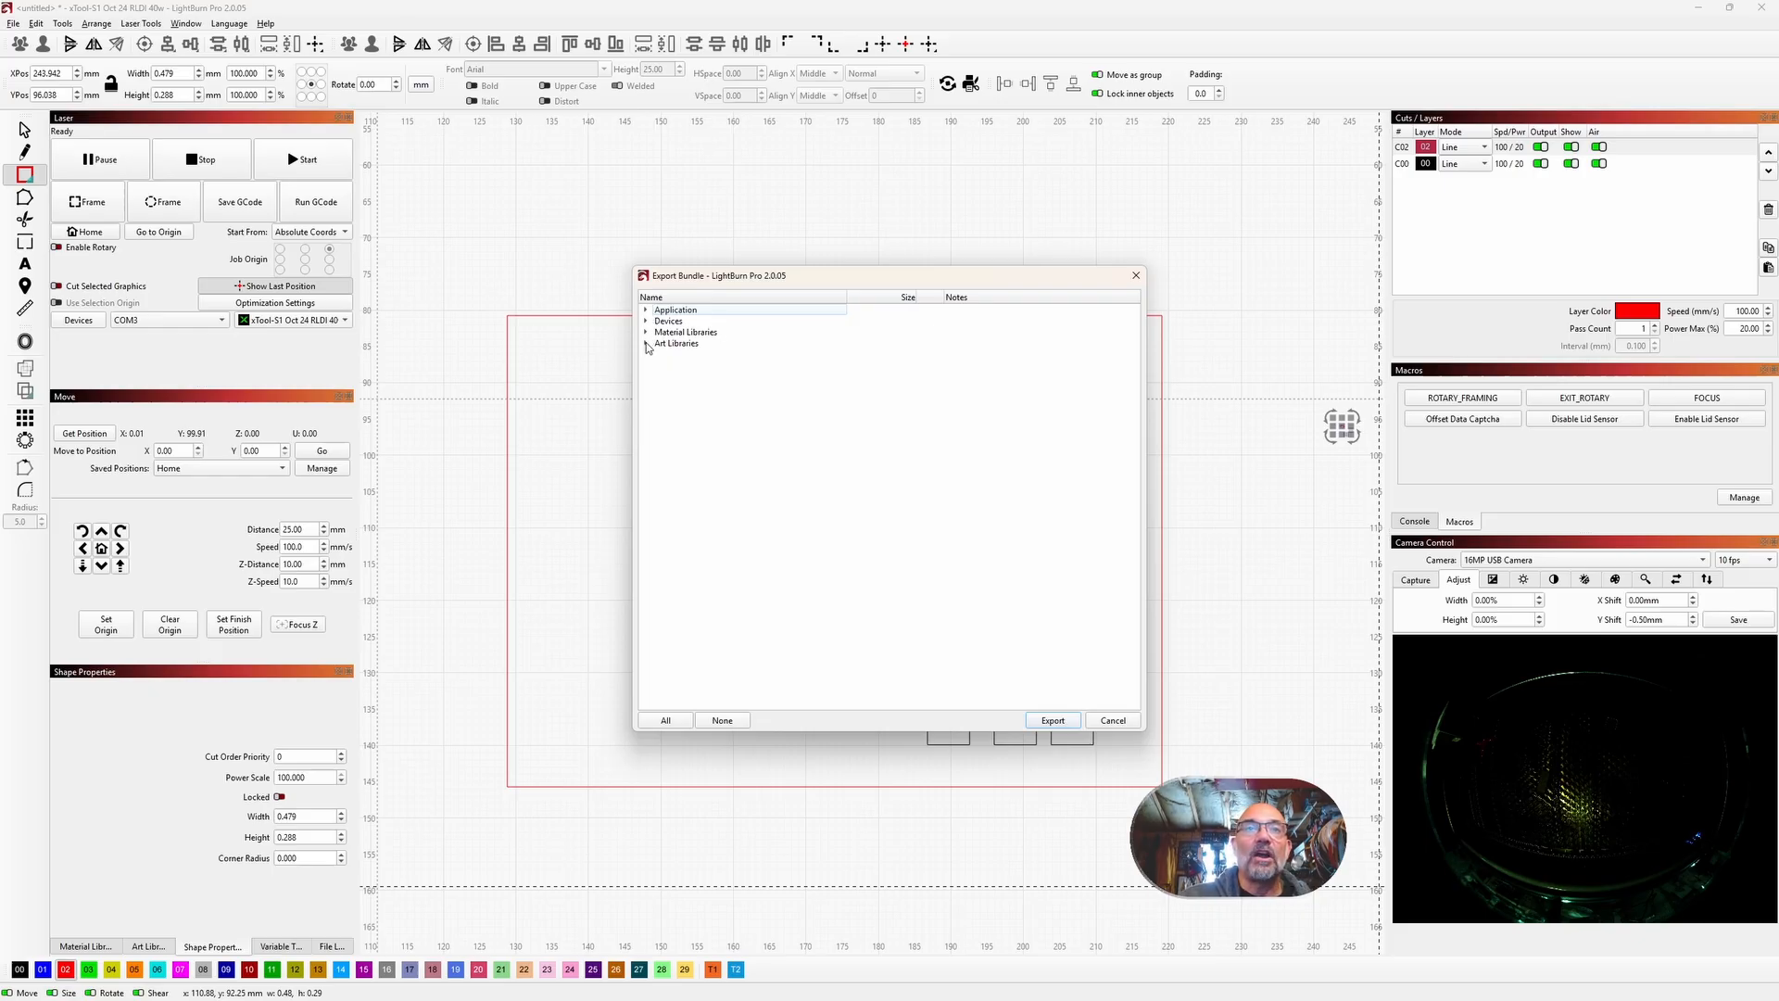
pyautogui.click(647, 344)
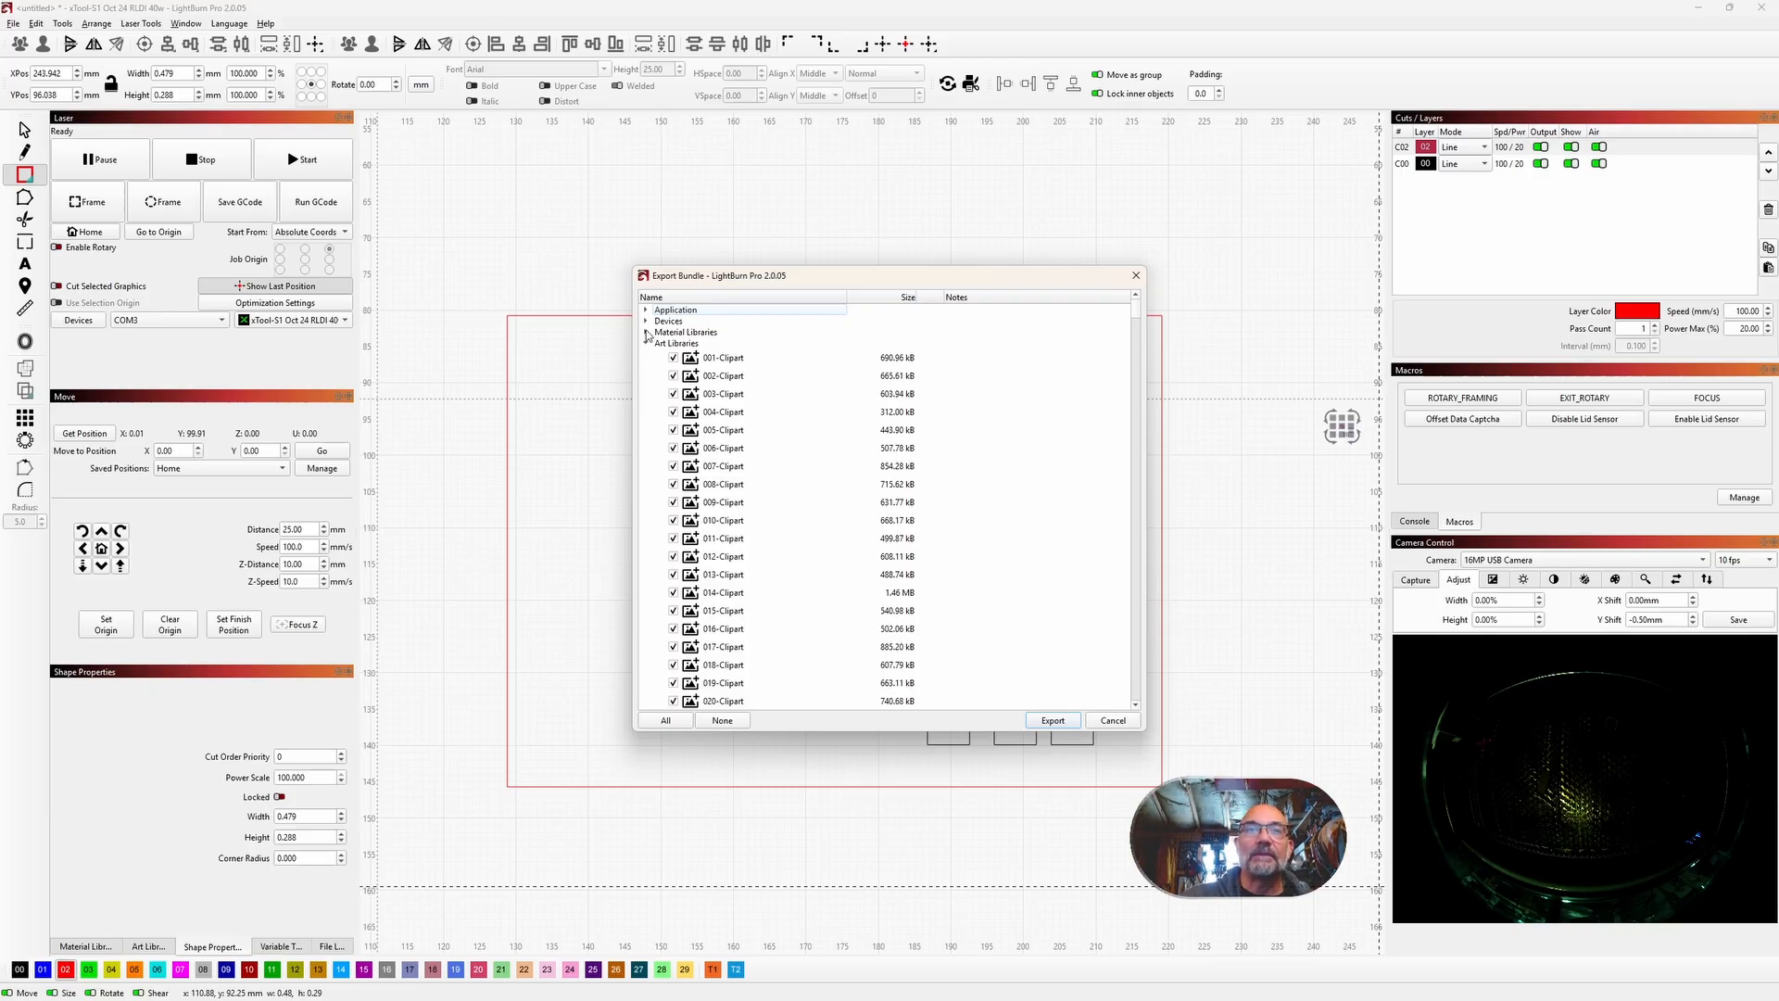
pyautogui.click(646, 332)
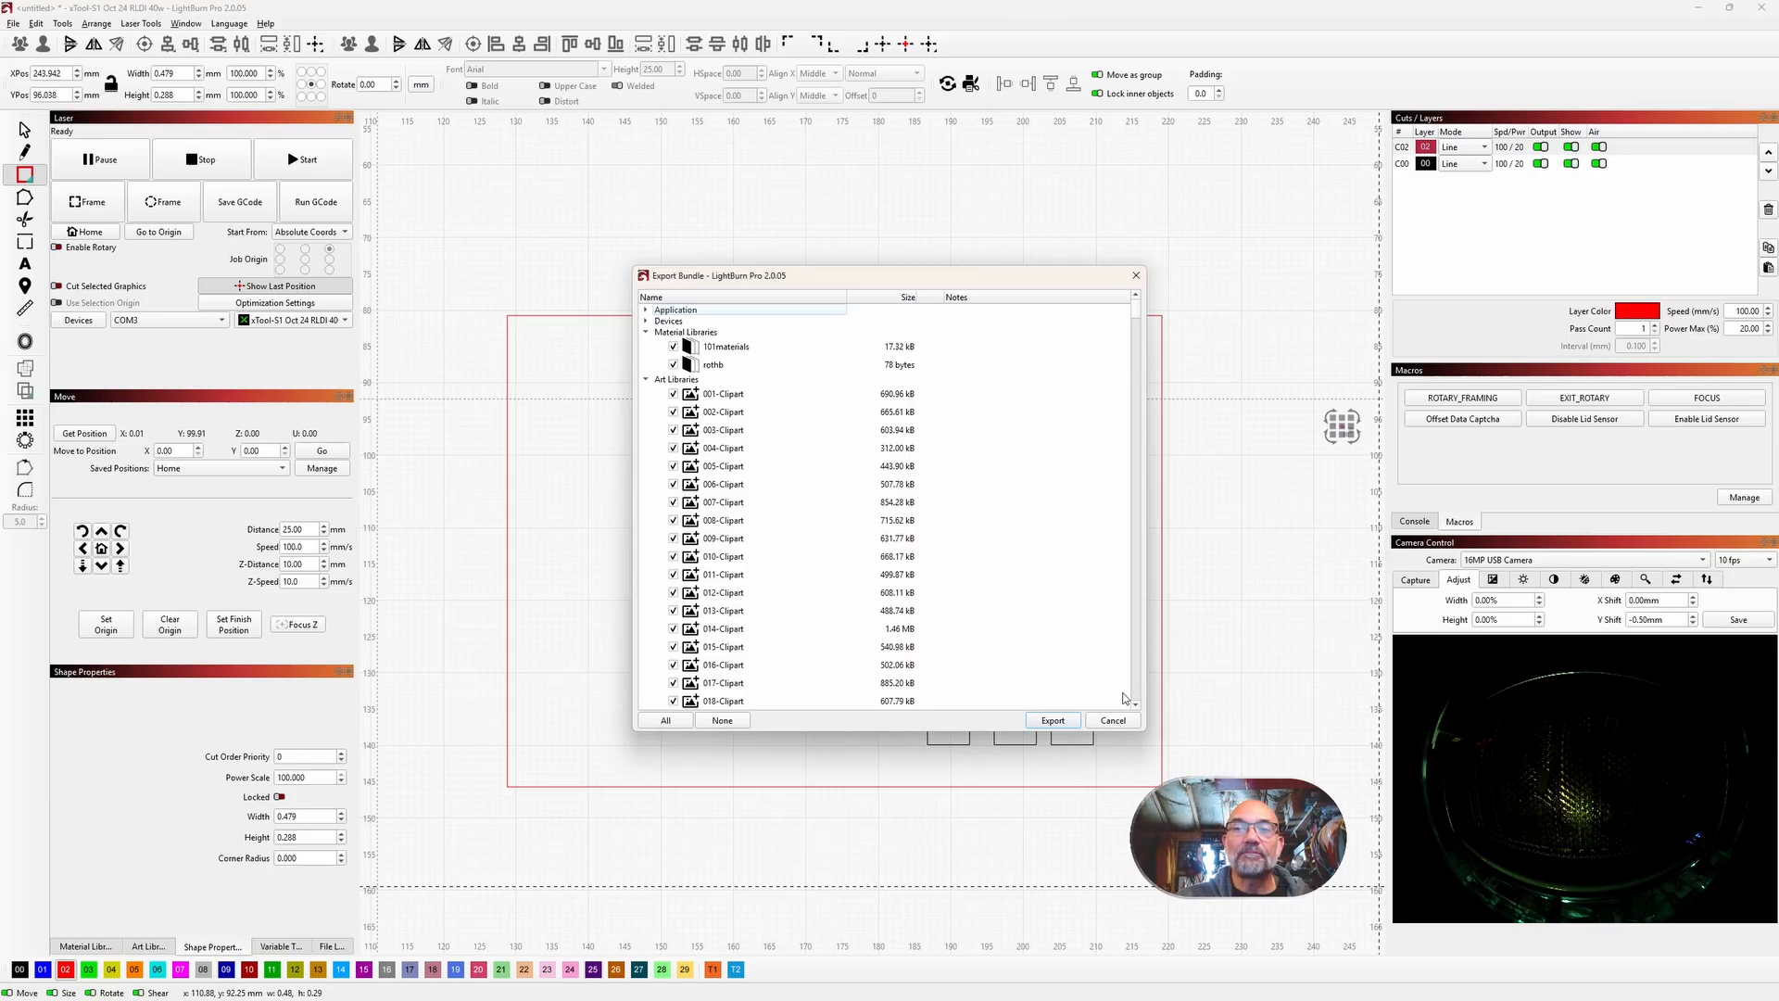
pyautogui.click(1126, 721)
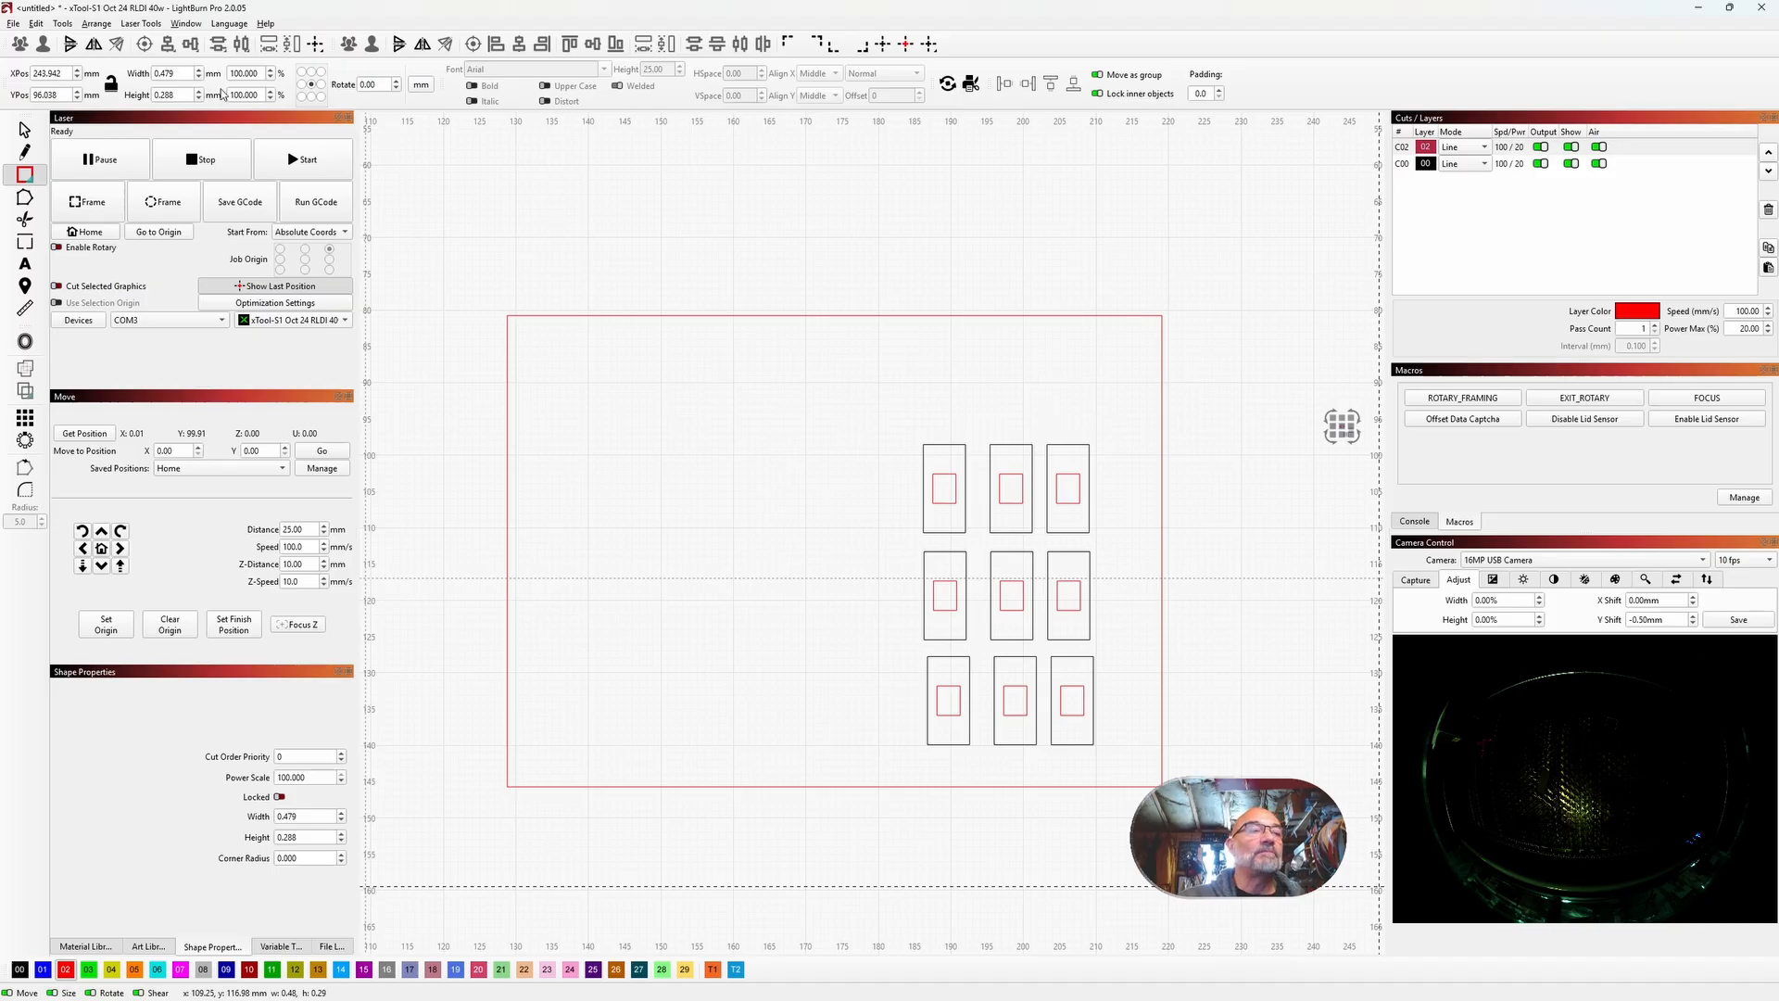
# Step: Create a 4.00 mm material from the layer in the 101materials library, with a personalized test name and the description "test material"
pyautogui.click(87, 947)
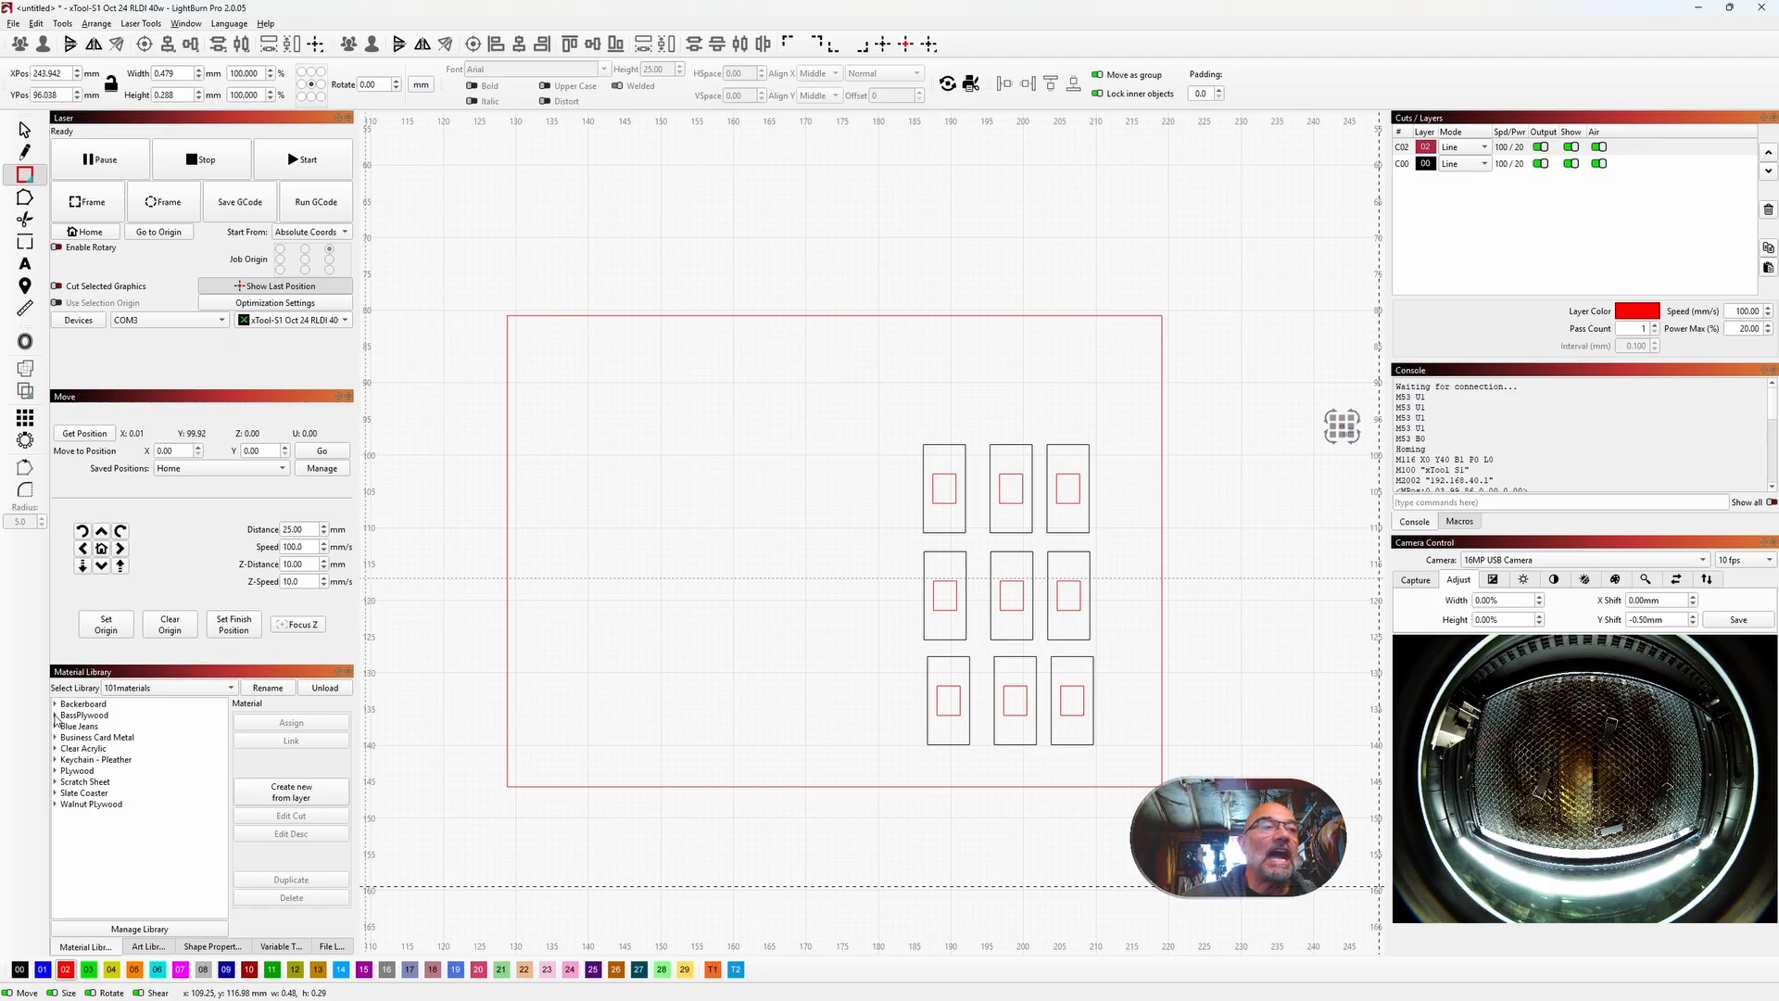
pyautogui.click(55, 717)
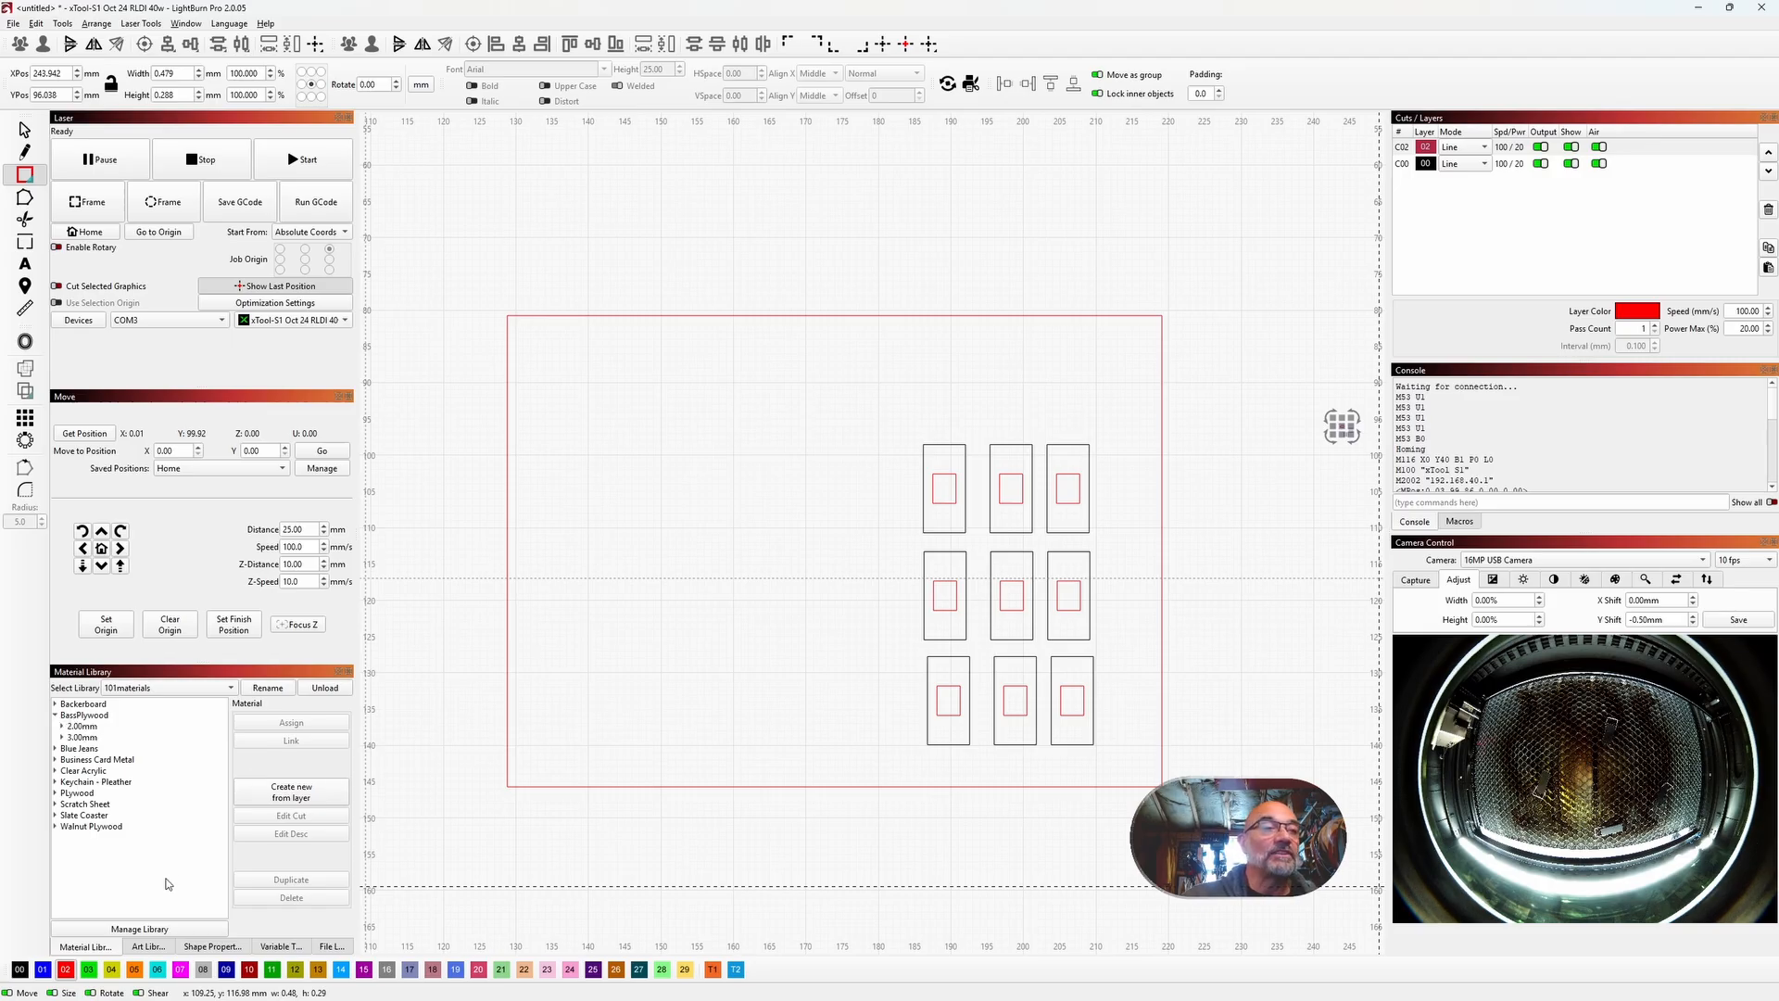
pyautogui.click(139, 759)
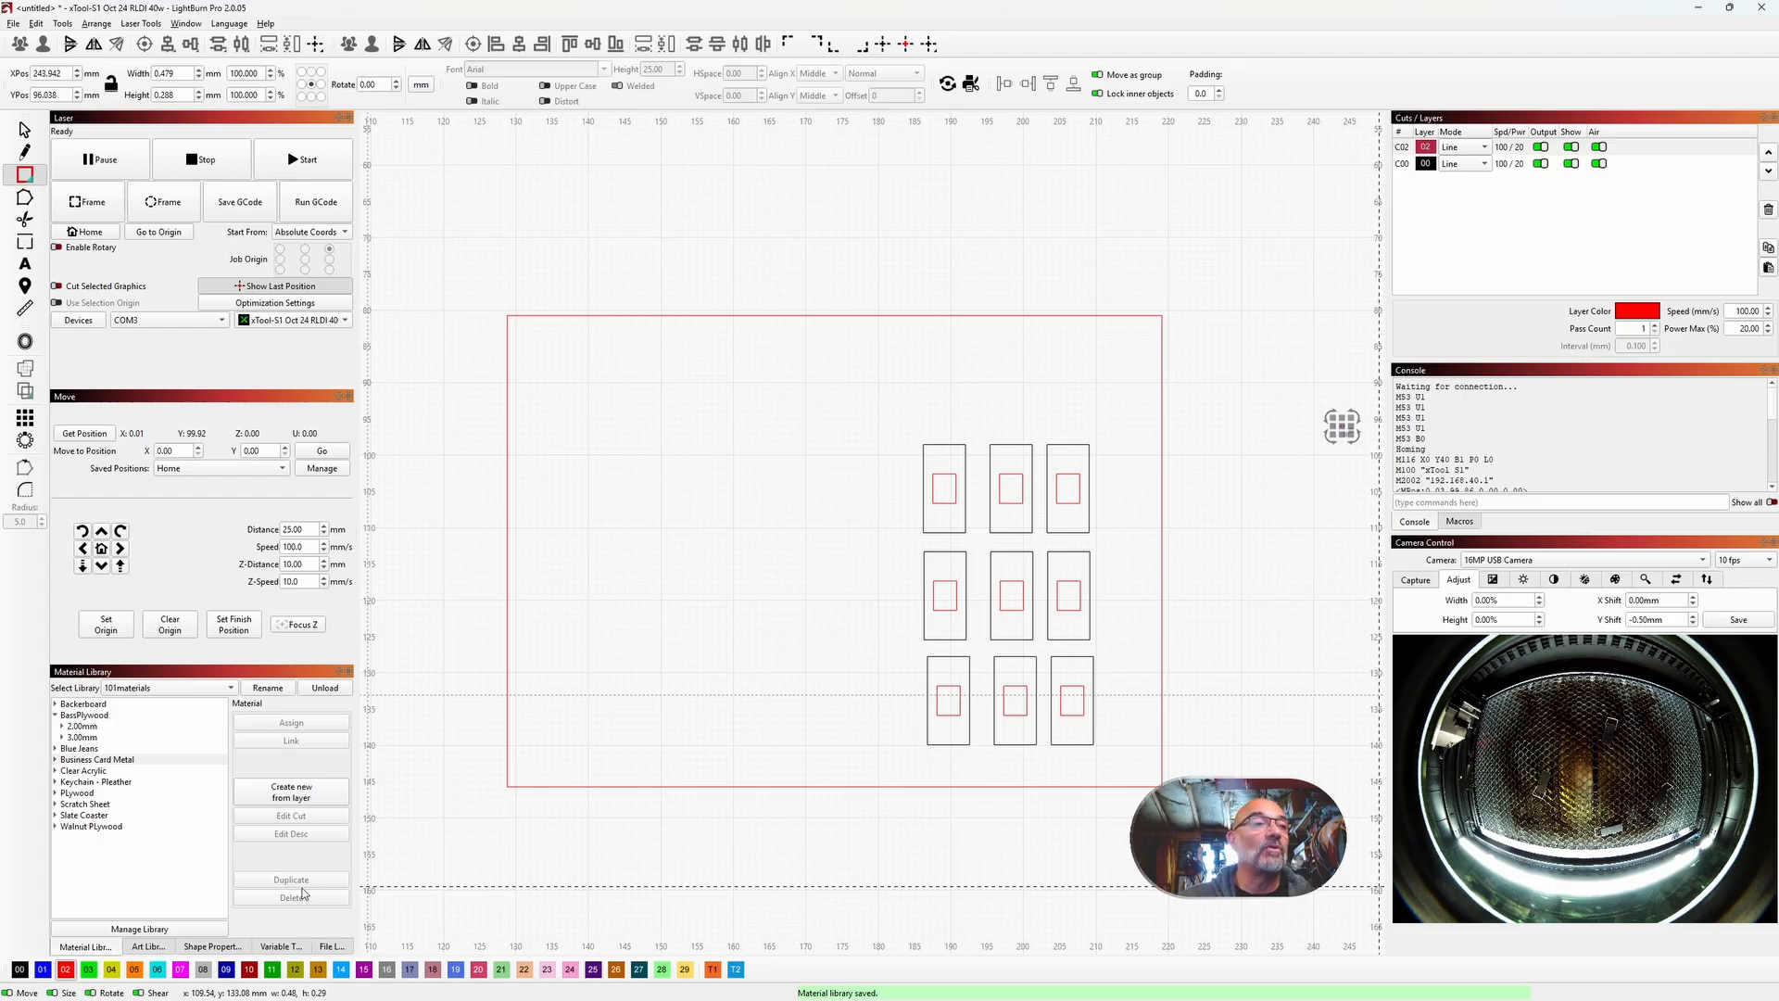
pyautogui.click(312, 801)
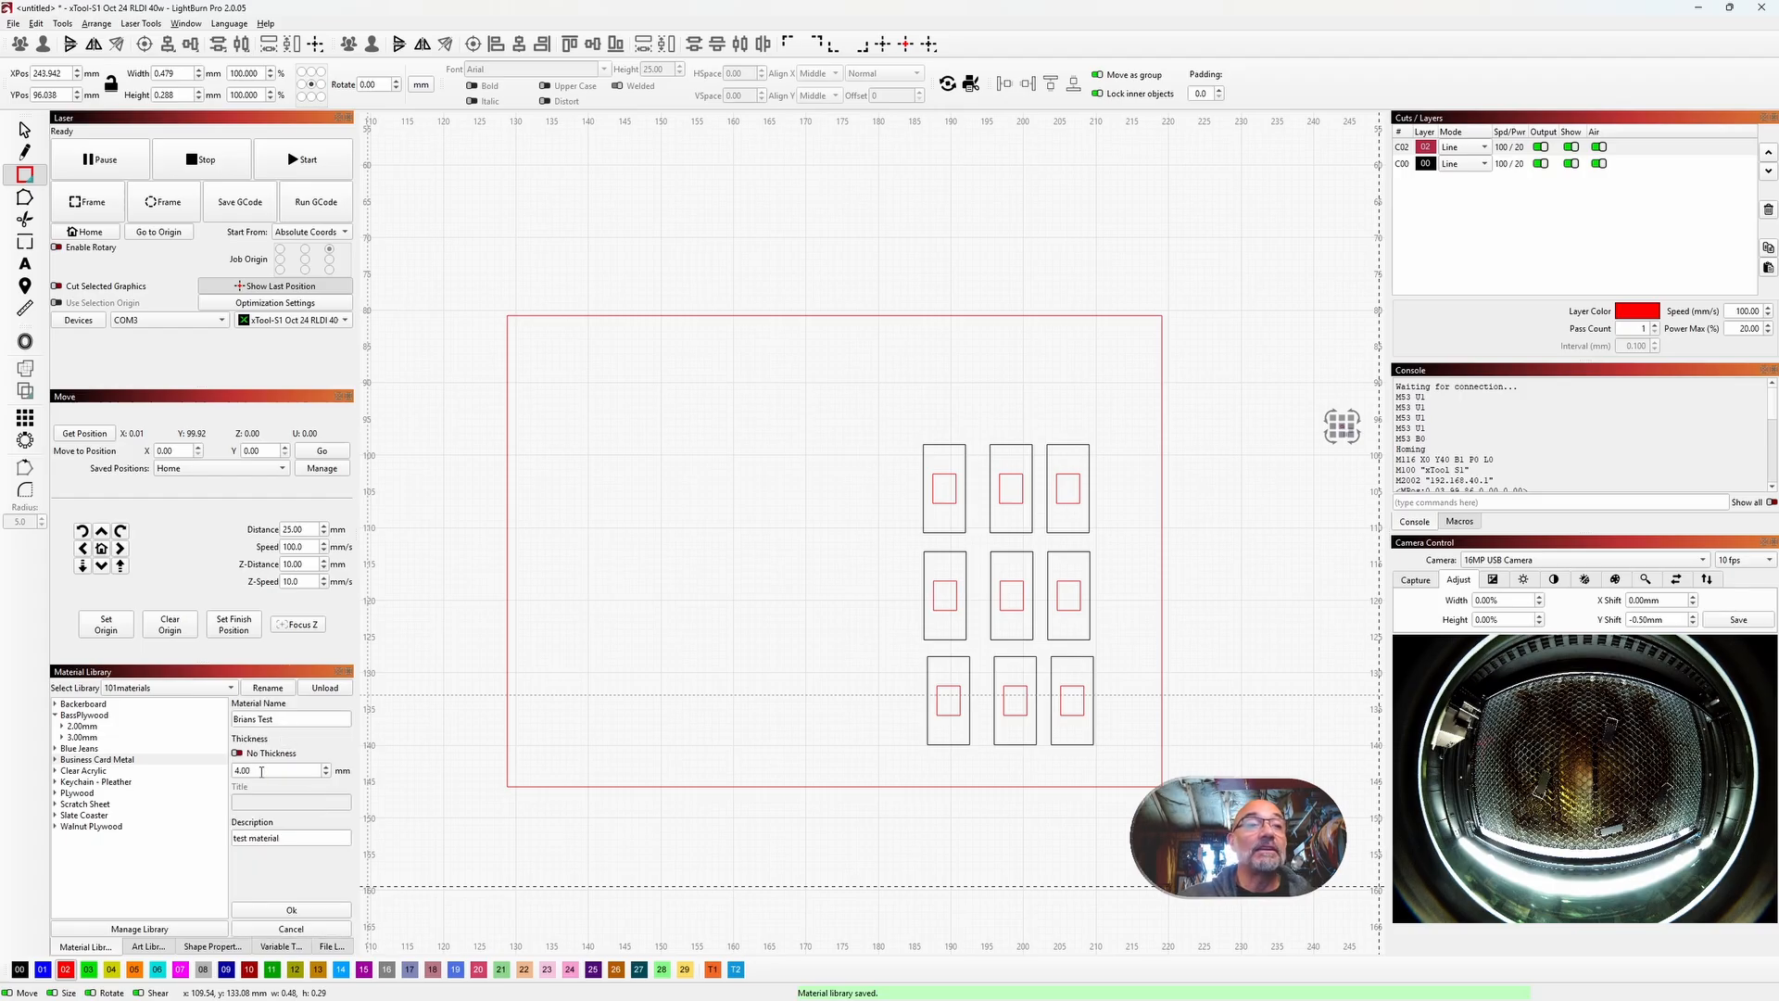
pyautogui.click(308, 913)
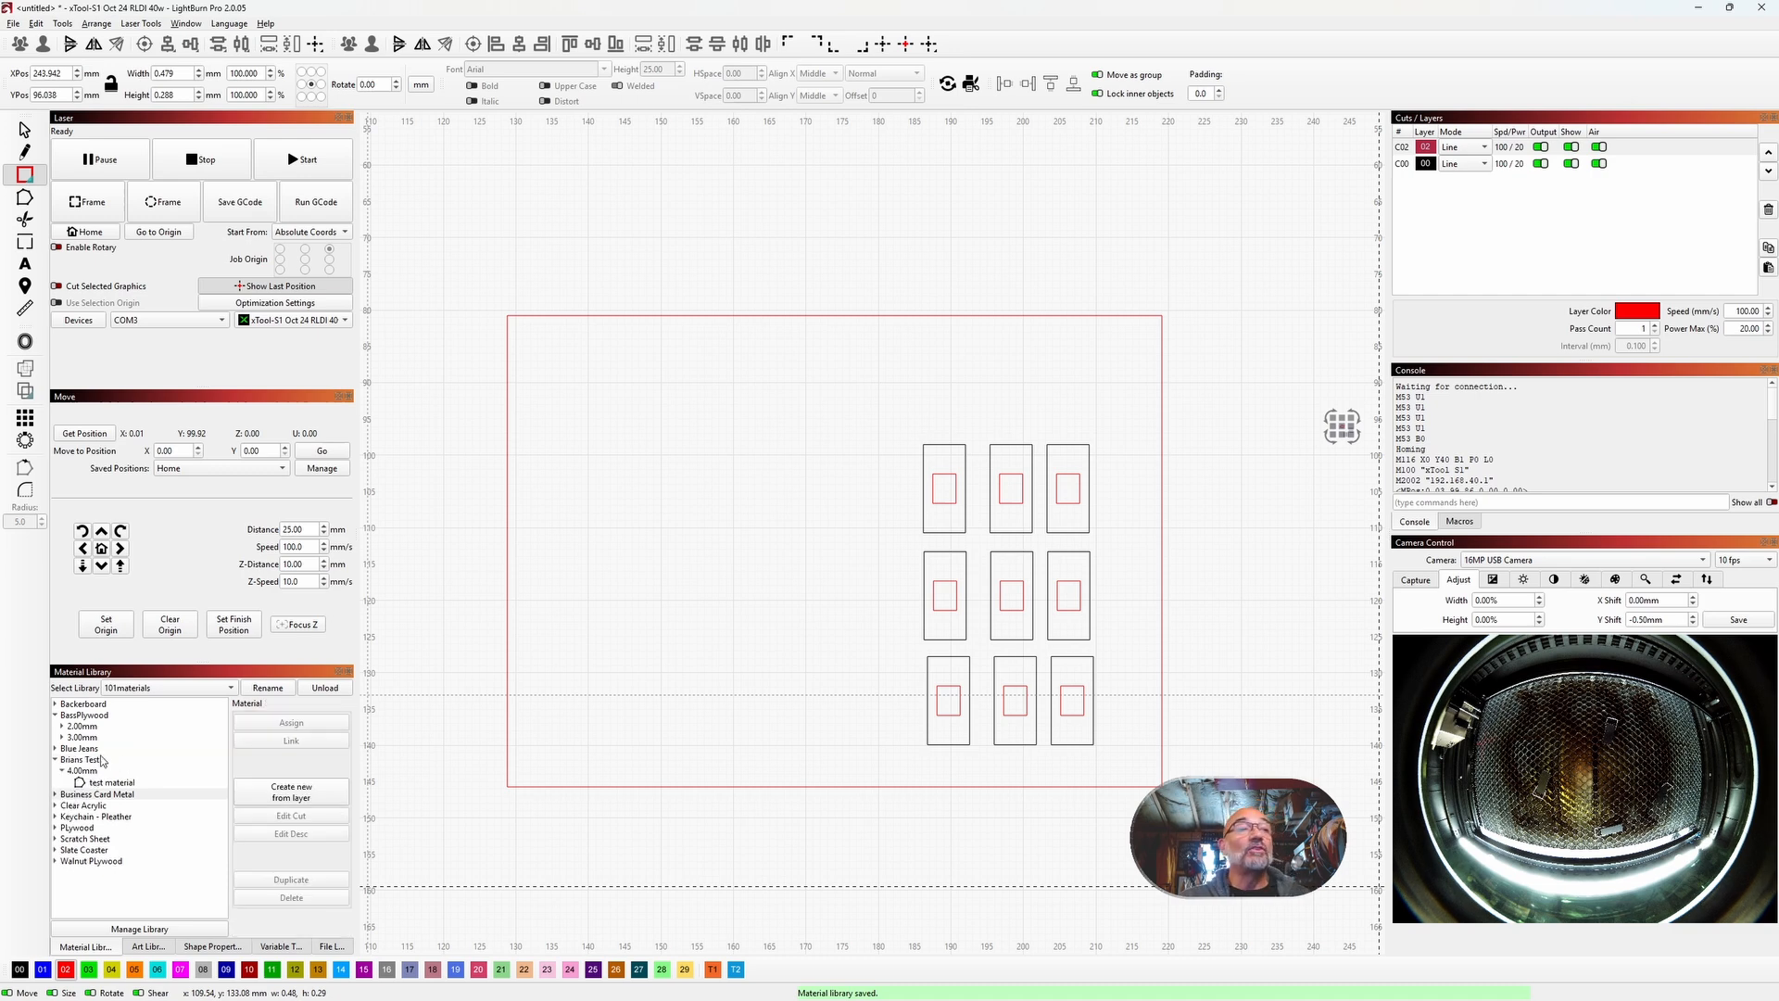
# Step: Examine the speed, max power and mode options in the new test material's cut settings, and close them without saving
pyautogui.click(118, 786)
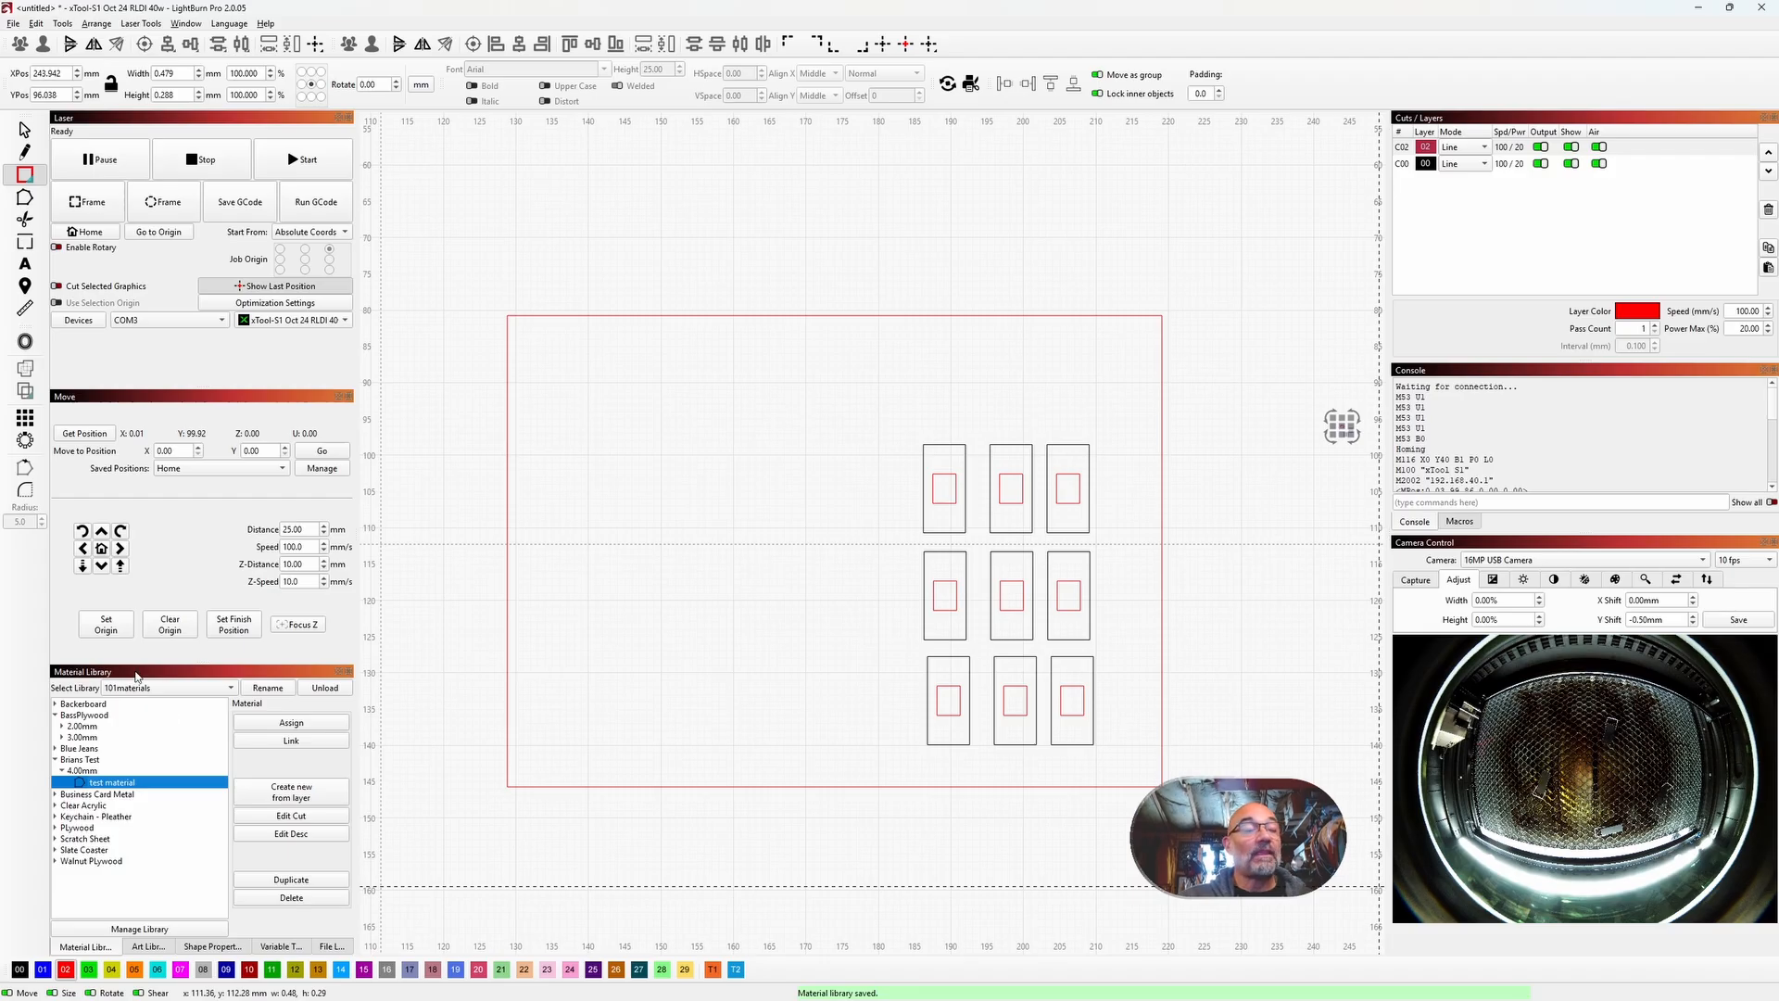
pyautogui.doubleClick(113, 783)
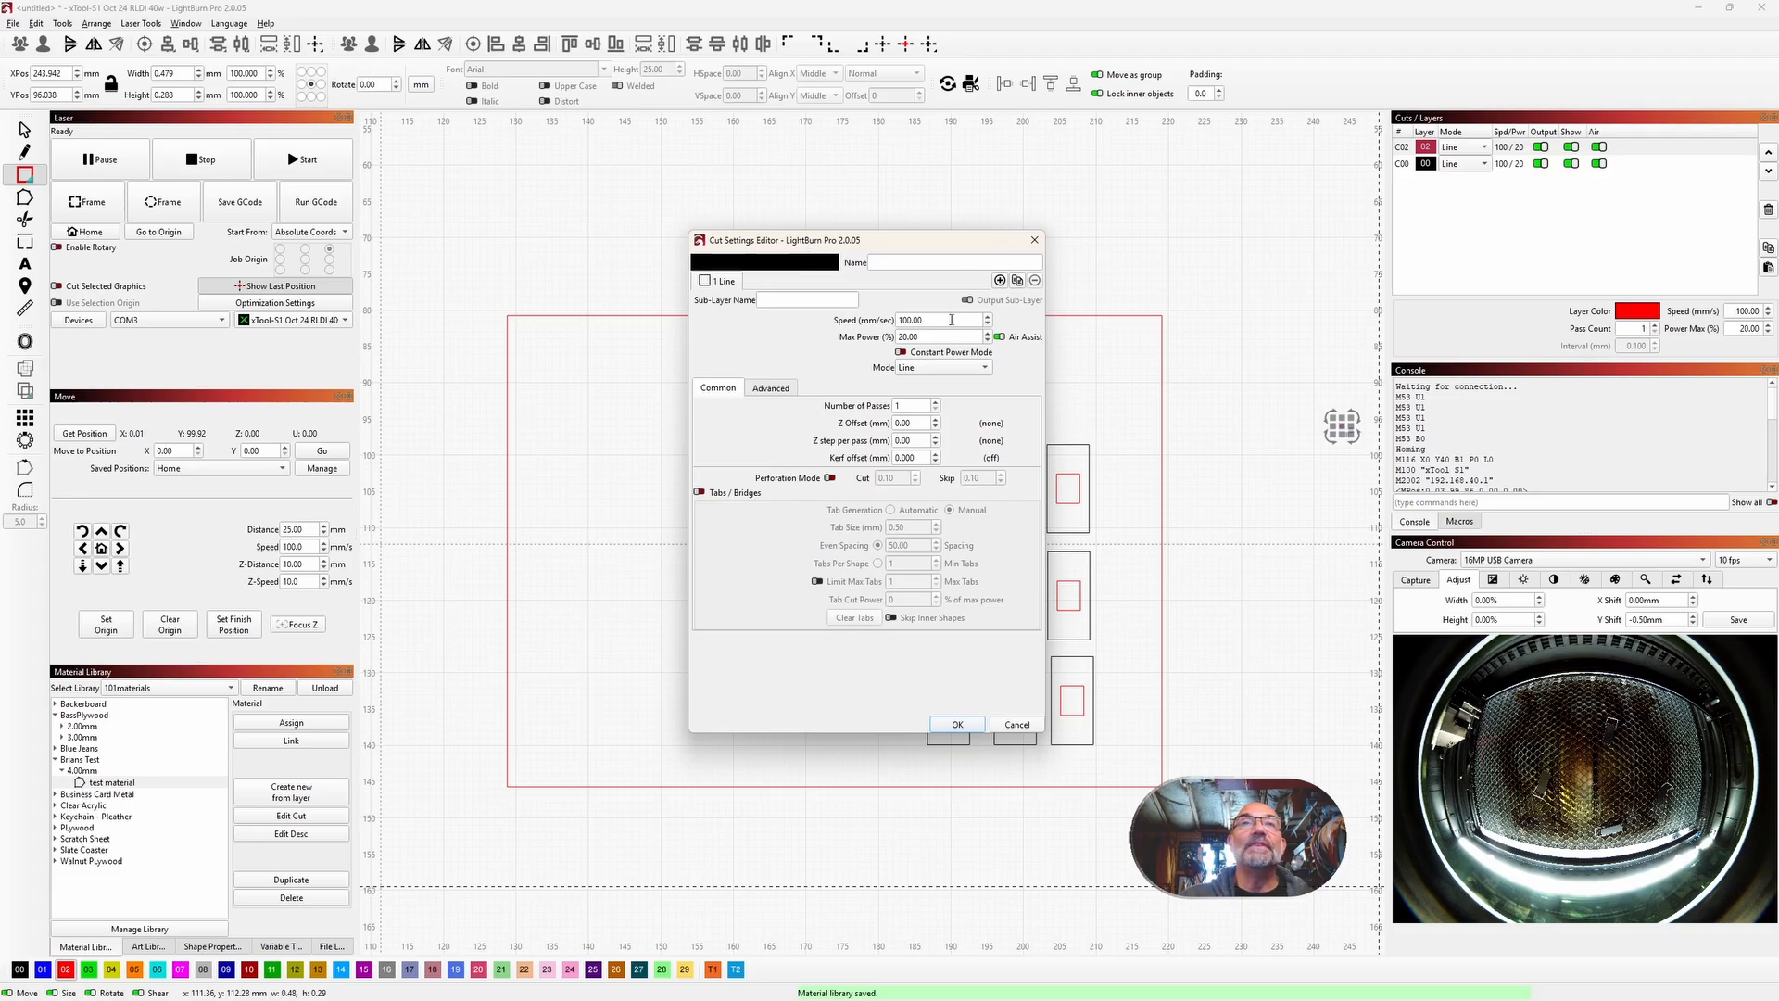
pyautogui.moveTo(952, 319); pyautogui.dragTo(901, 338)
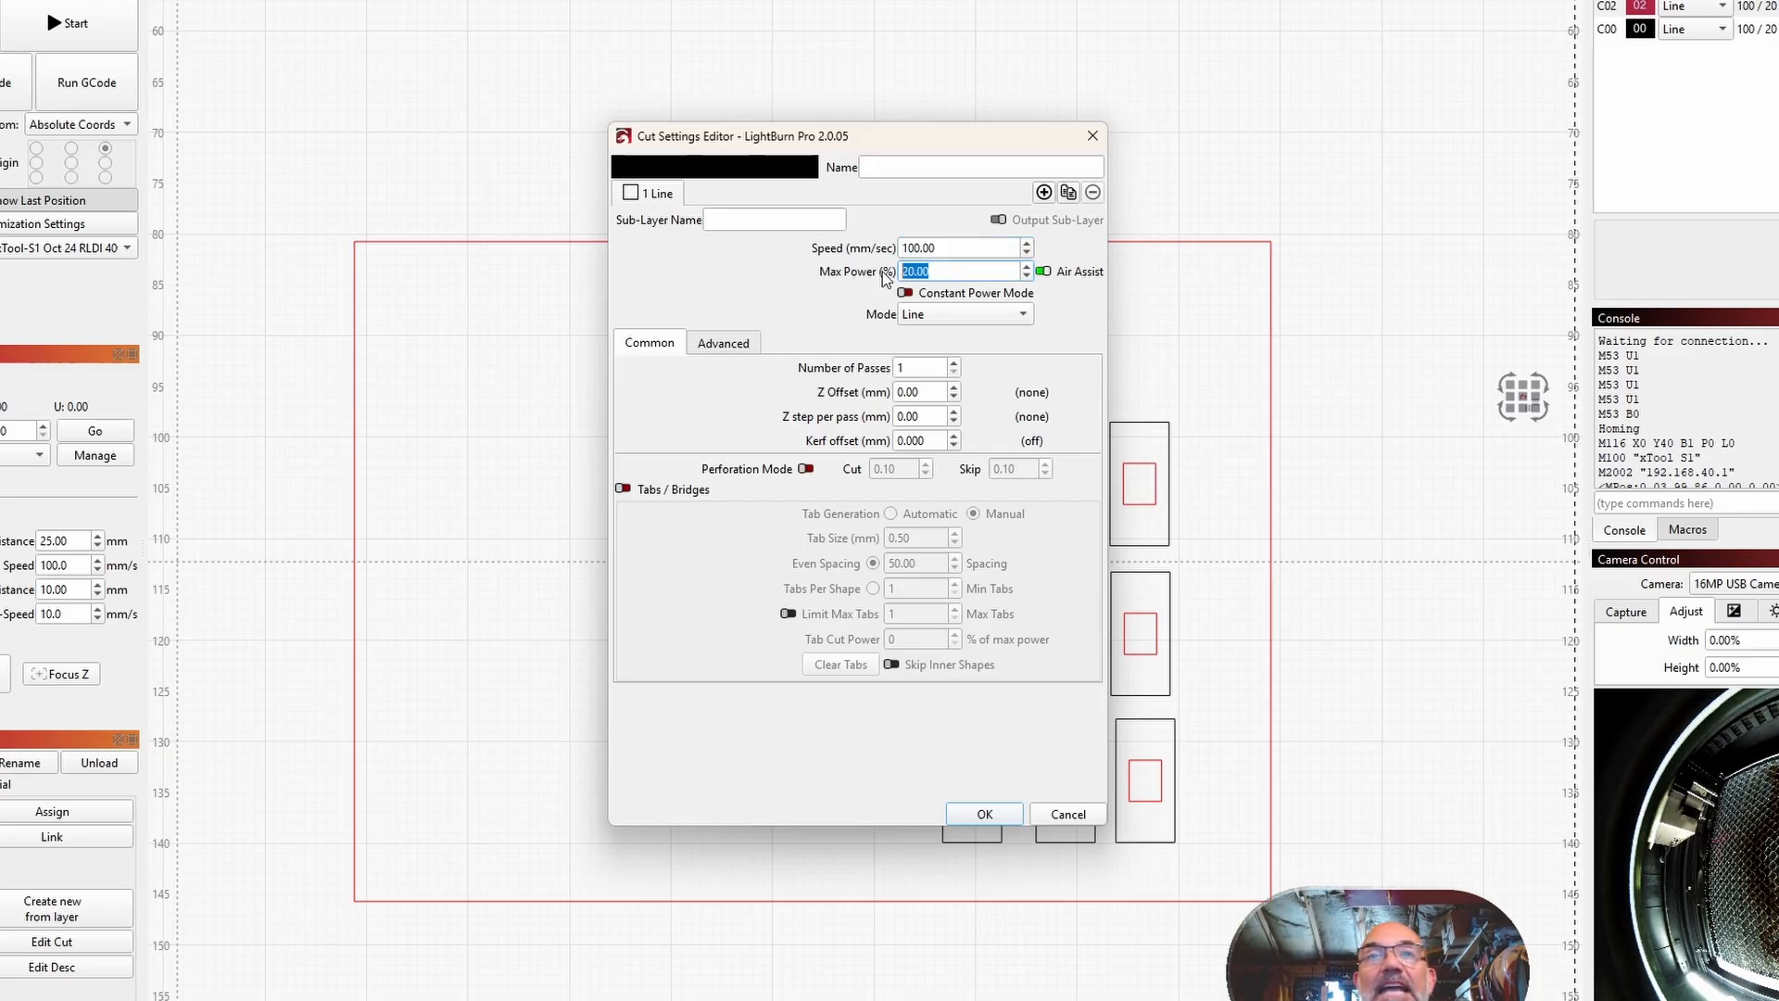
pyautogui.click(1024, 316)
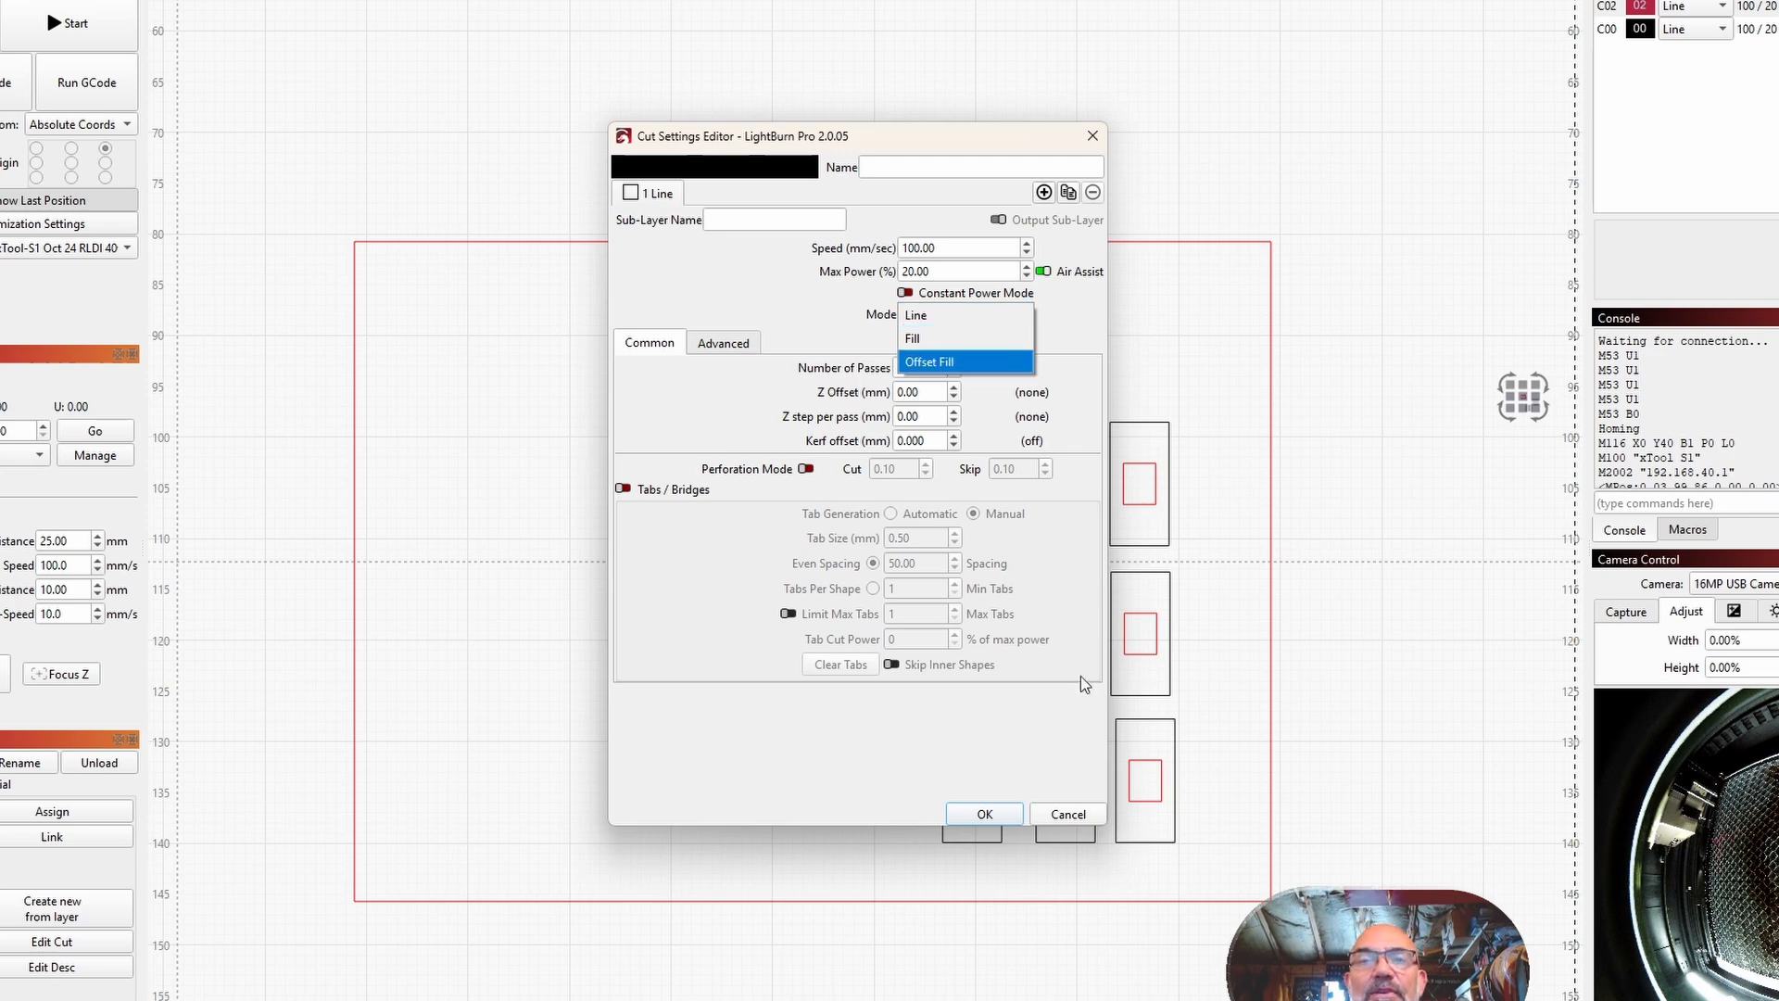
pyautogui.click(1073, 817)
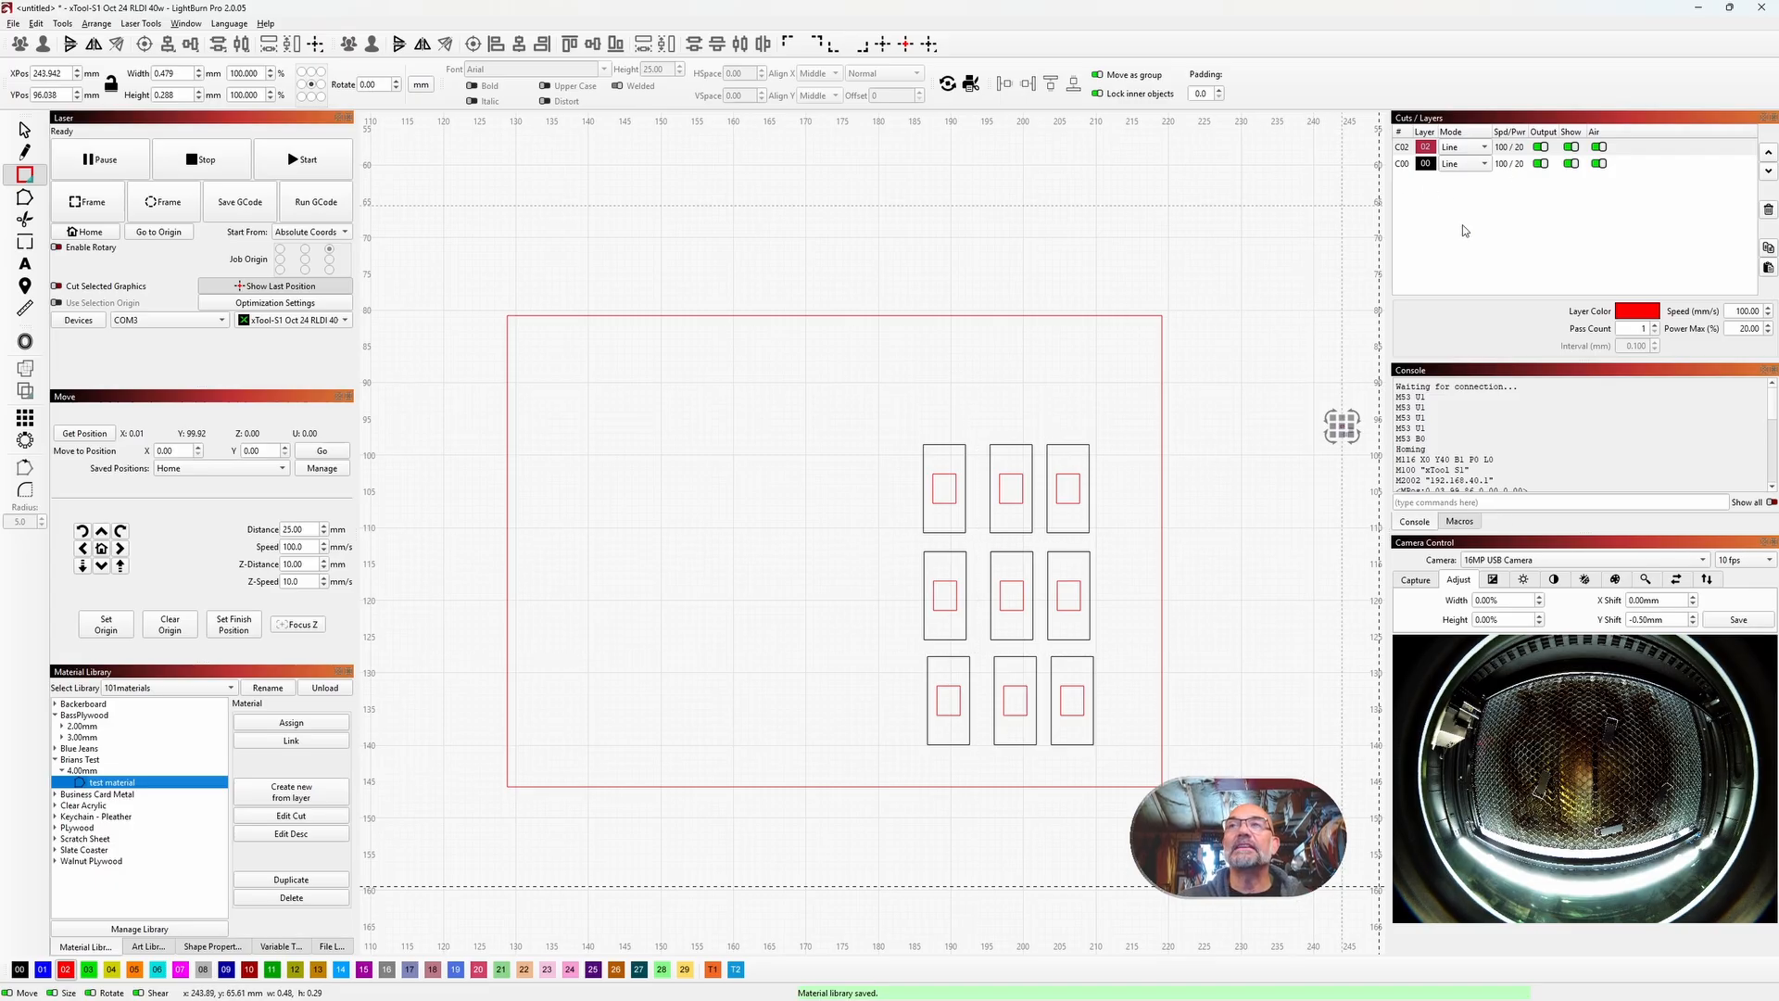
# Step: Set the C00 layer's speed to 300 mm/sec and max power to 40%
pyautogui.click(1499, 161)
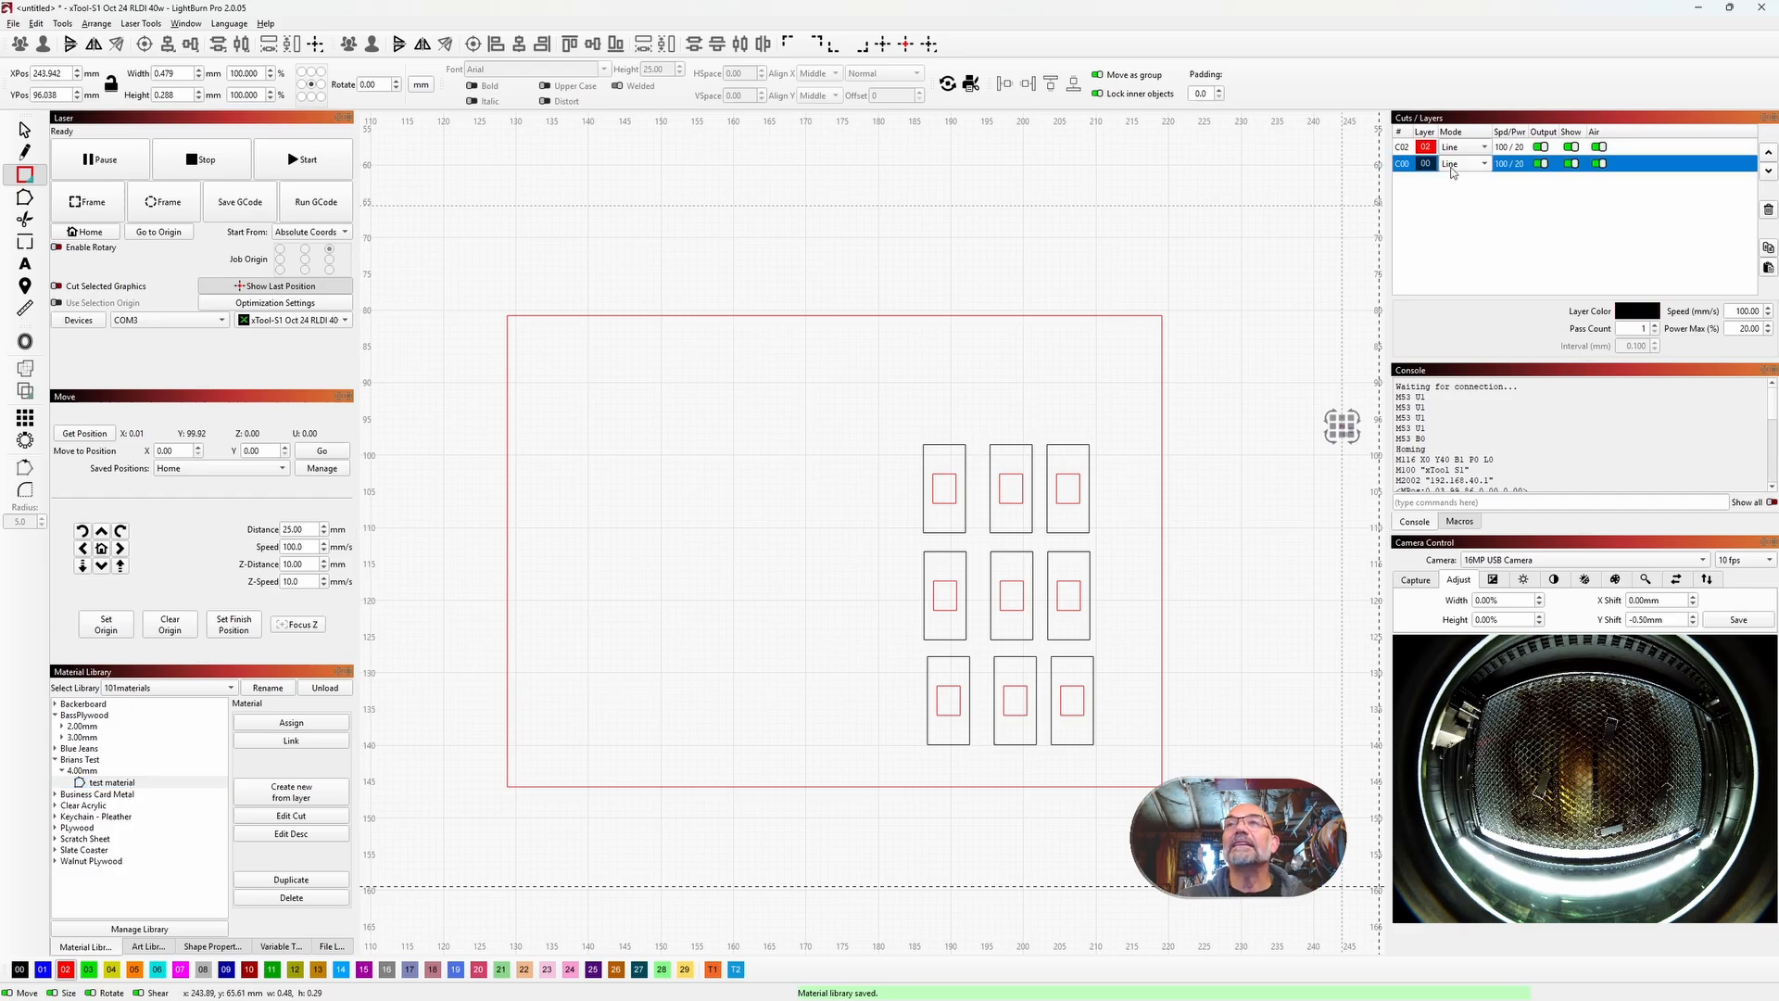
pyautogui.doubleClick(1404, 164)
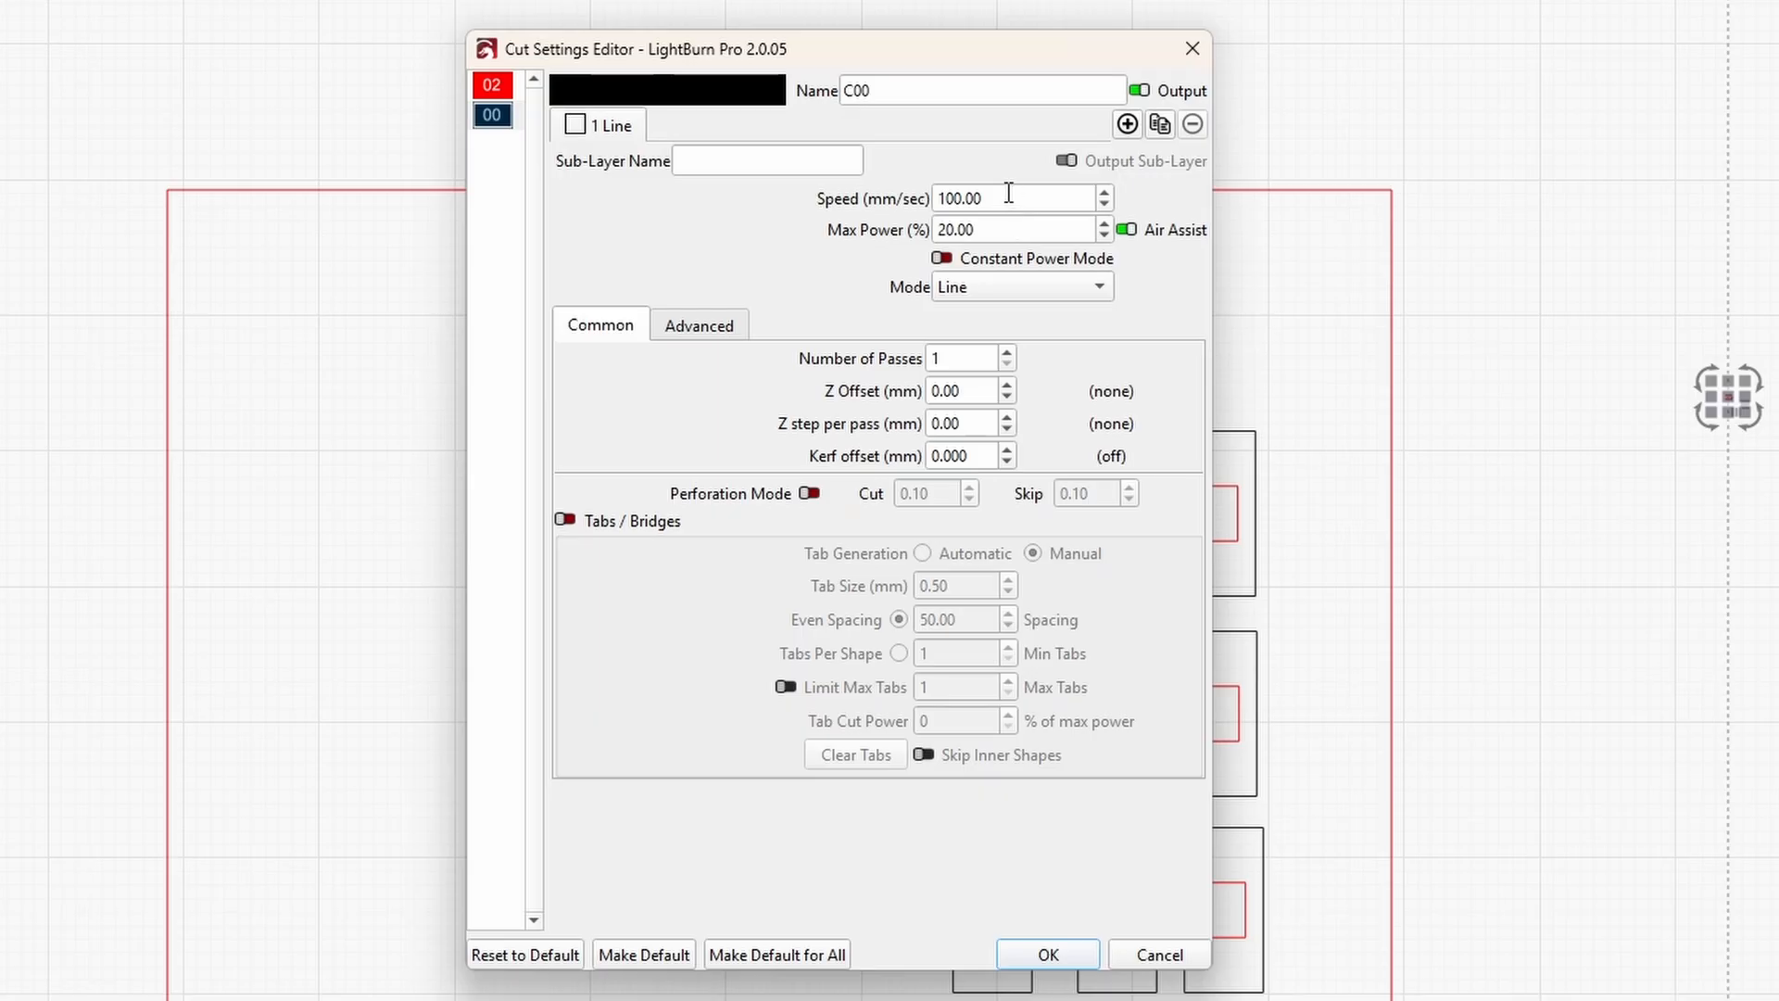
pyautogui.moveTo(953, 320); pyautogui.dragTo(875, 322)
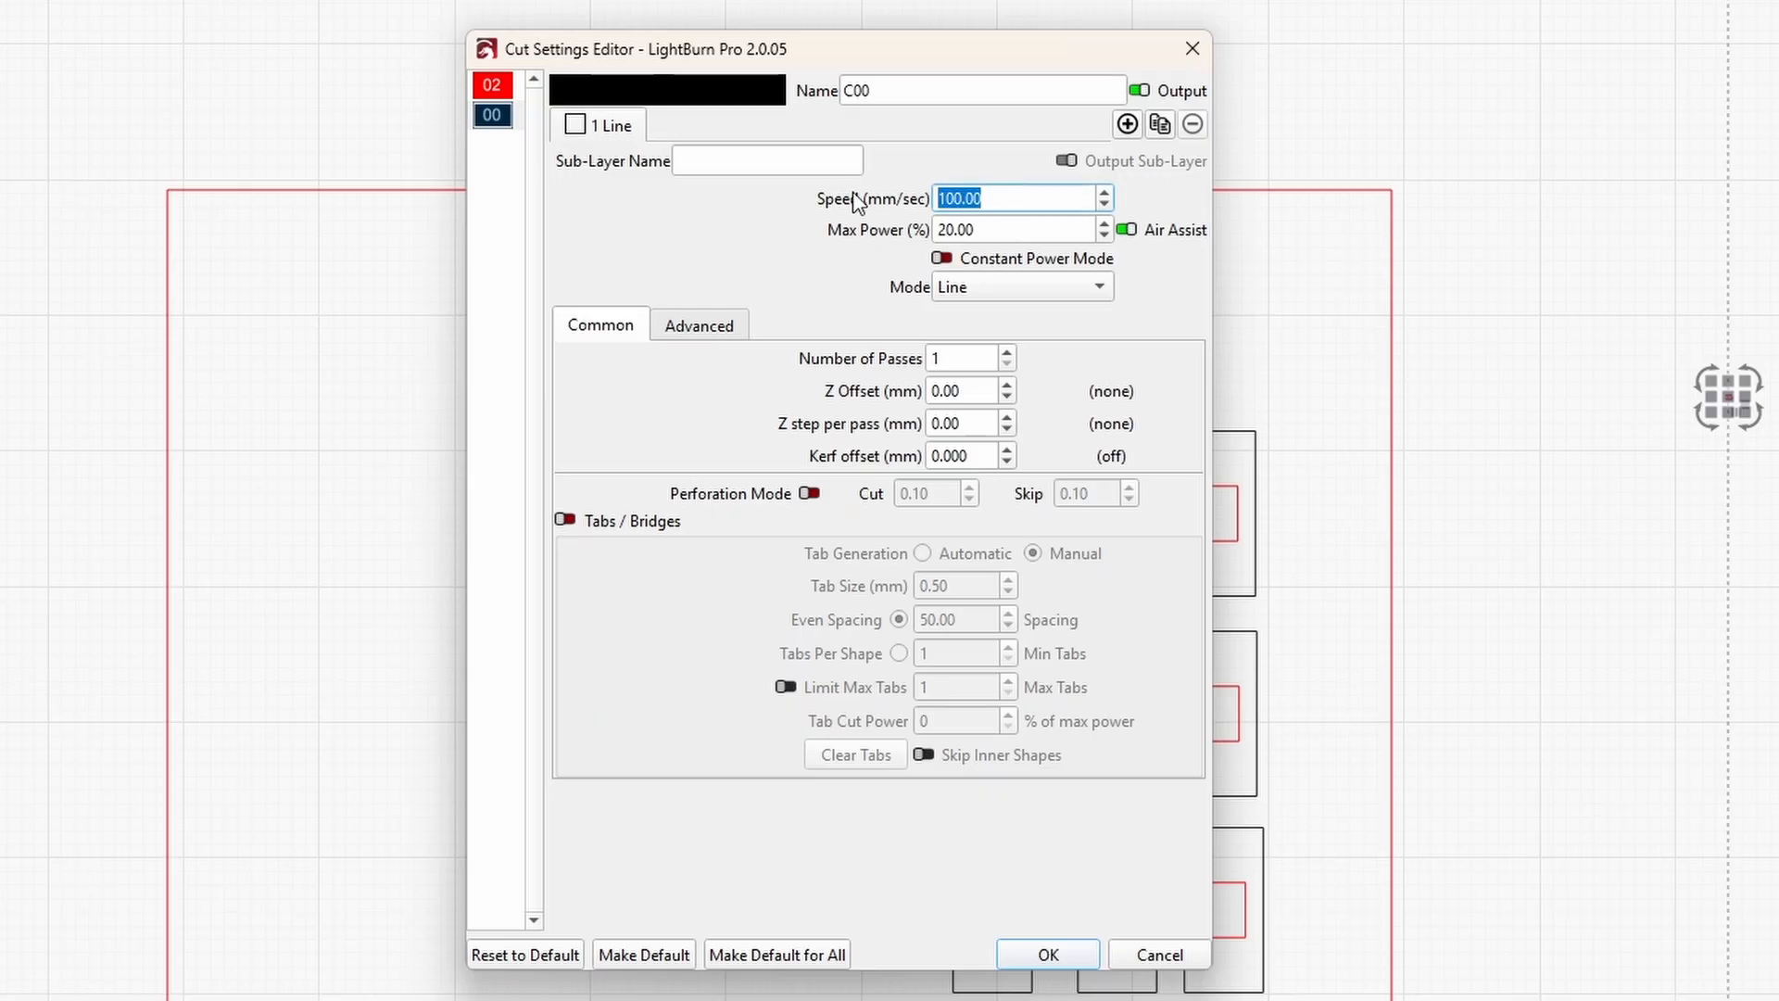
pyautogui.write('300')
pyautogui.moveTo(993, 230); pyautogui.dragTo(872, 234)
pyautogui.write('40')
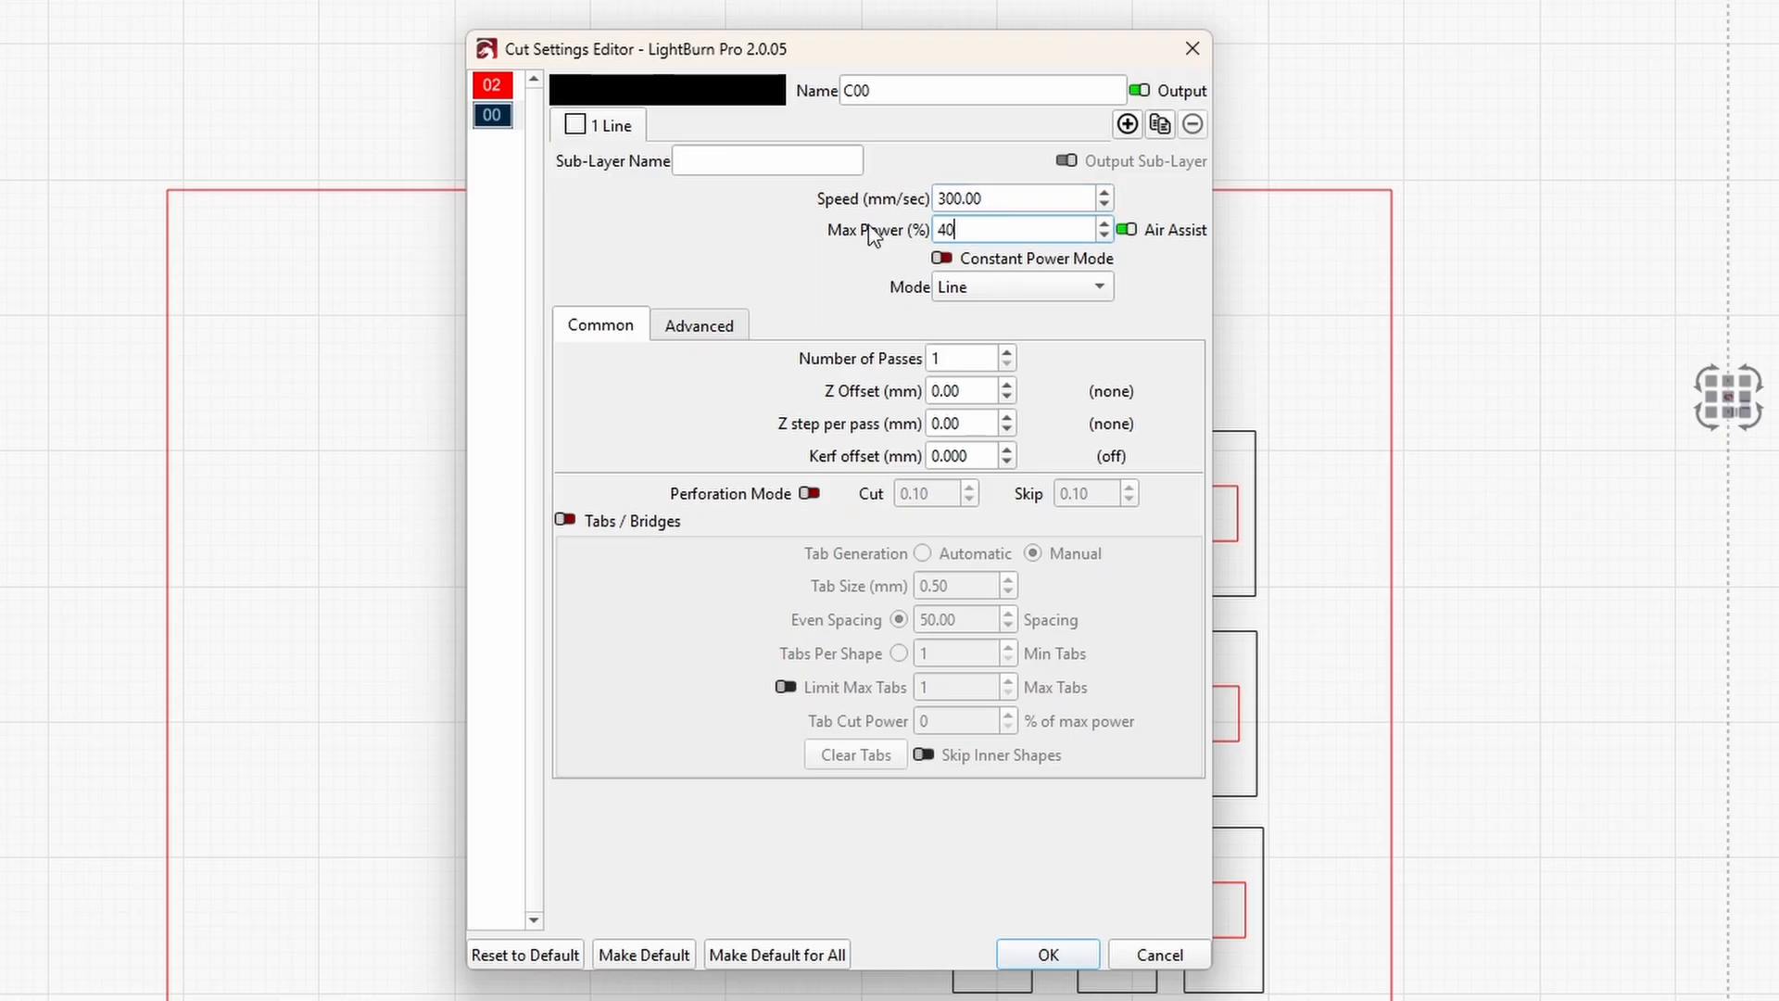
pyautogui.click(1073, 956)
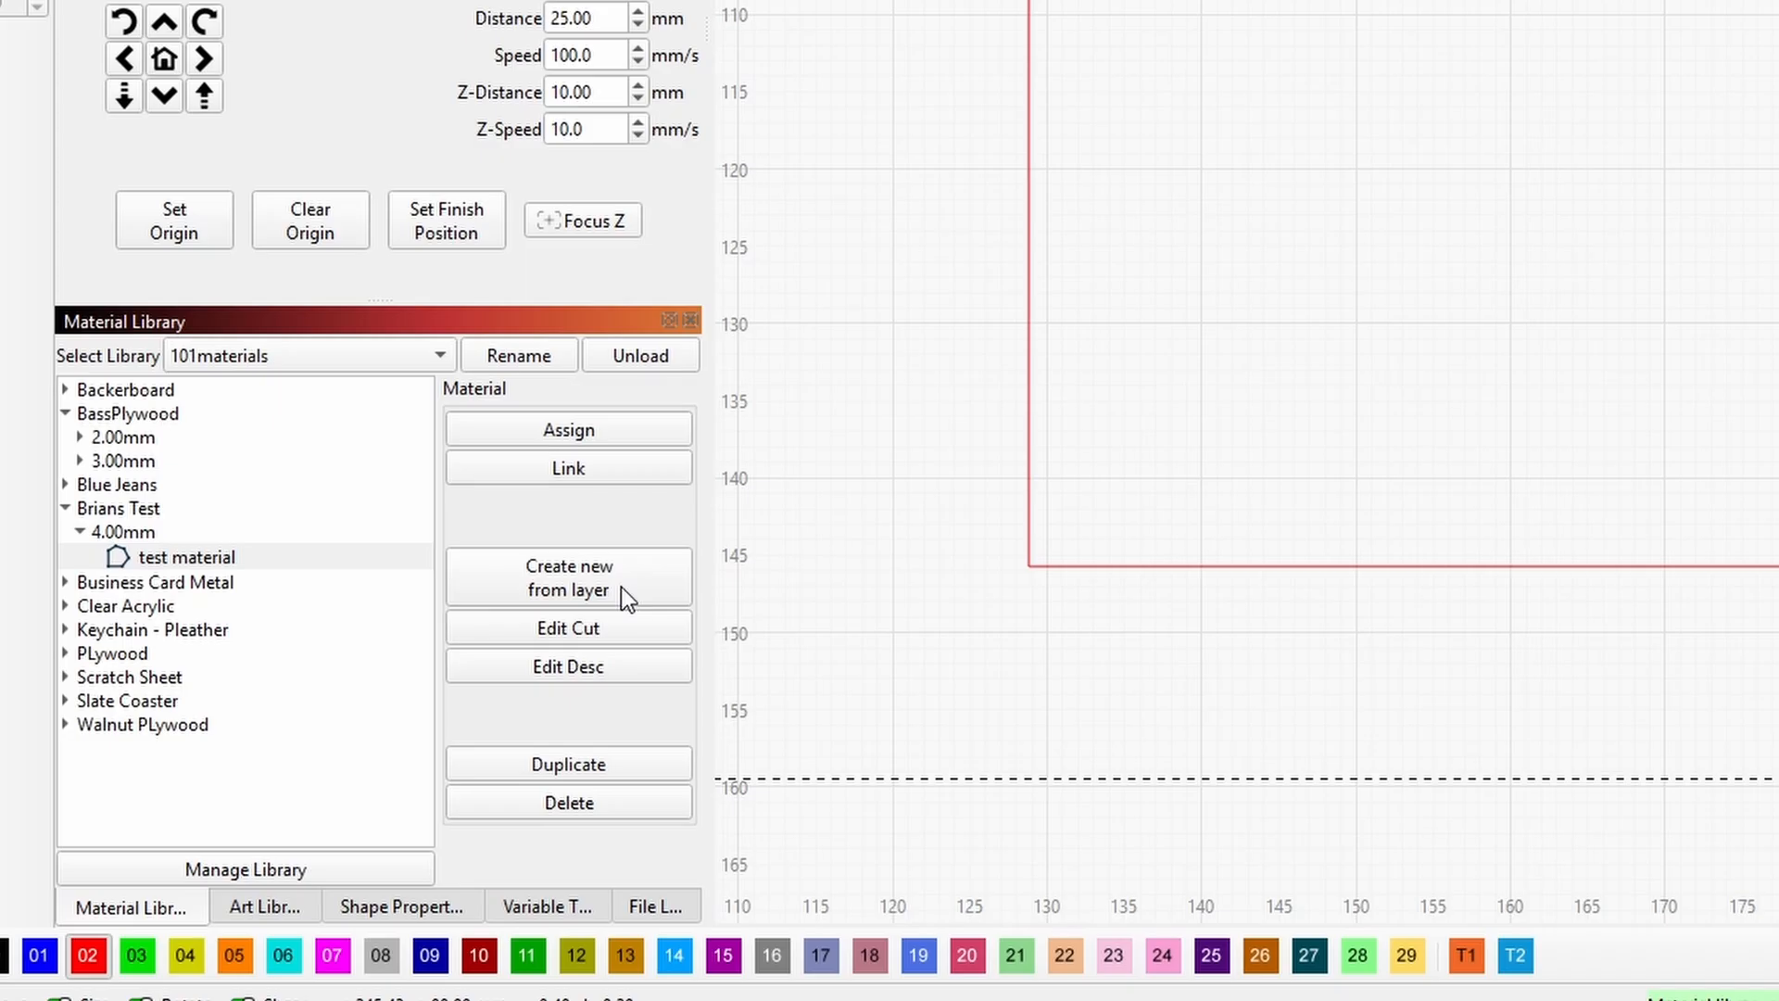
# Step: Create a 4.00 mm entry described "Cut" from the layer under the personalized test material, and check its cut settings
pyautogui.click(622, 588)
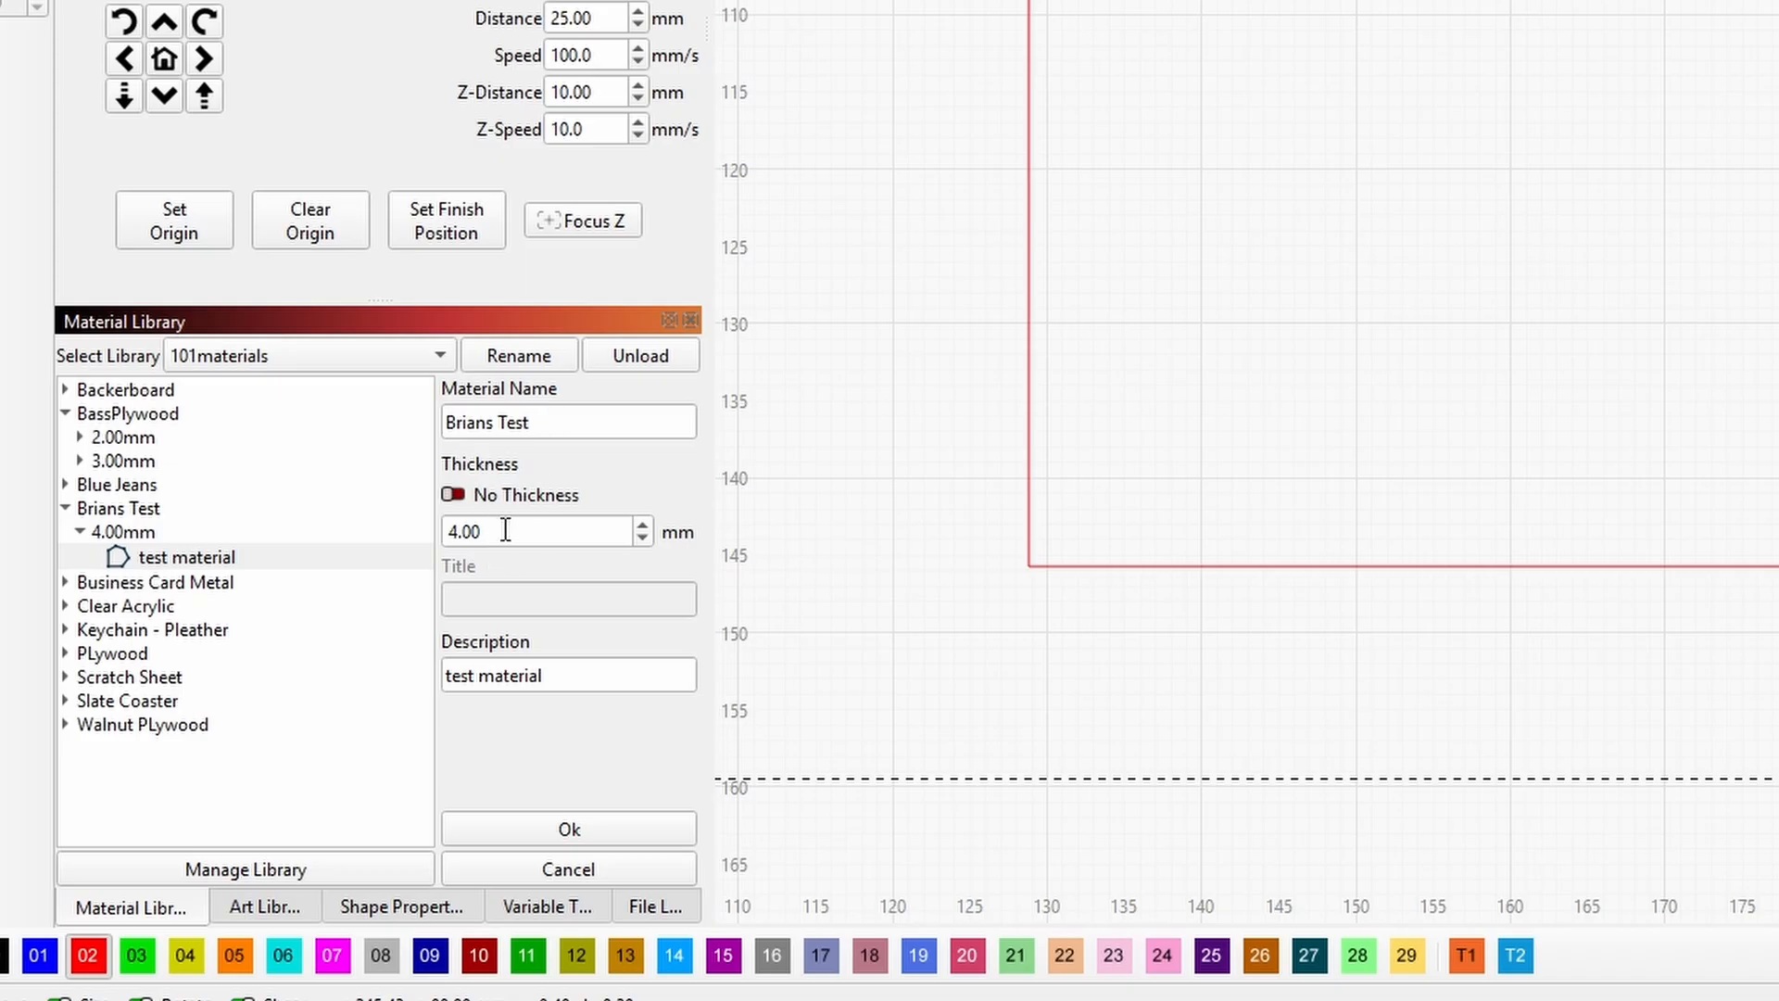
pyautogui.click(577, 677)
pyautogui.press('BackSpace')
pyautogui.press('BackSpace')
pyautogui.press('BackSpace')
pyautogui.press('BackSpace')
pyautogui.press('BackSpace')
pyautogui.press('BackSpace')
pyautogui.press('BackSpace')
pyautogui.press('BackSpace')
pyautogui.press('BackSpace')
pyautogui.press('BackSpace')
pyautogui.press('BackSpace')
pyautogui.press('BackSpace')
pyautogui.press('BackSpace')
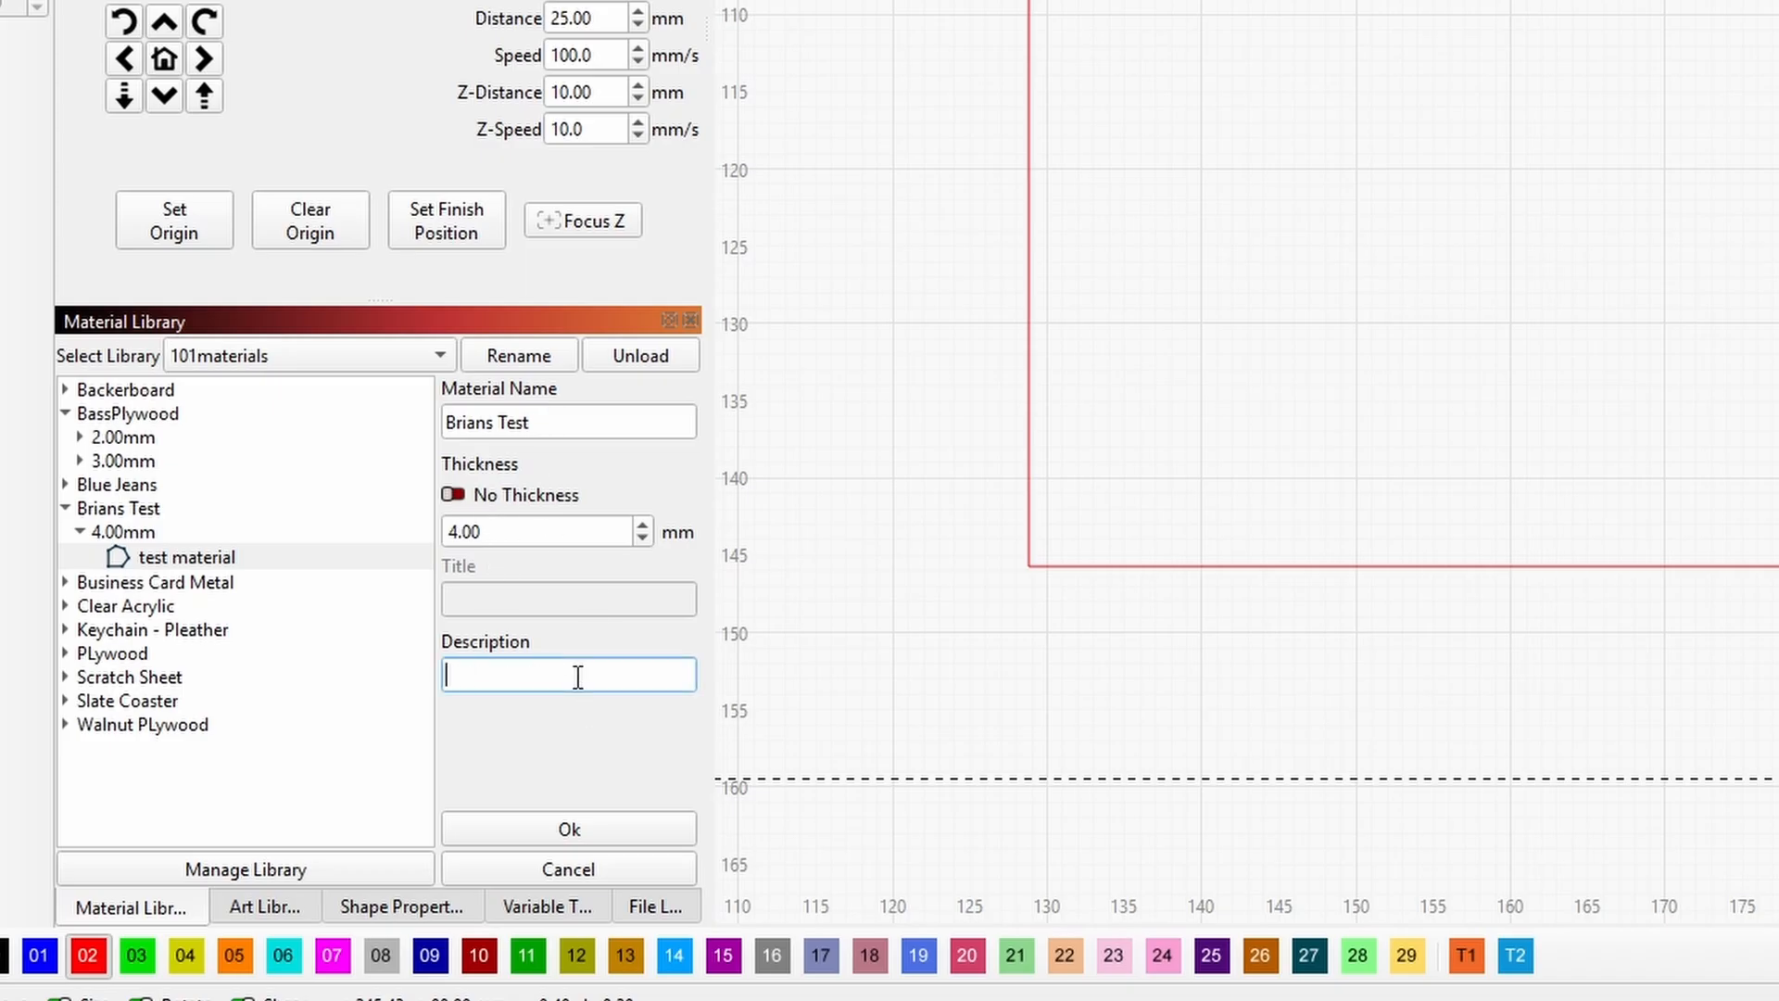
pyautogui.write('Cut')
pyautogui.press('Return')
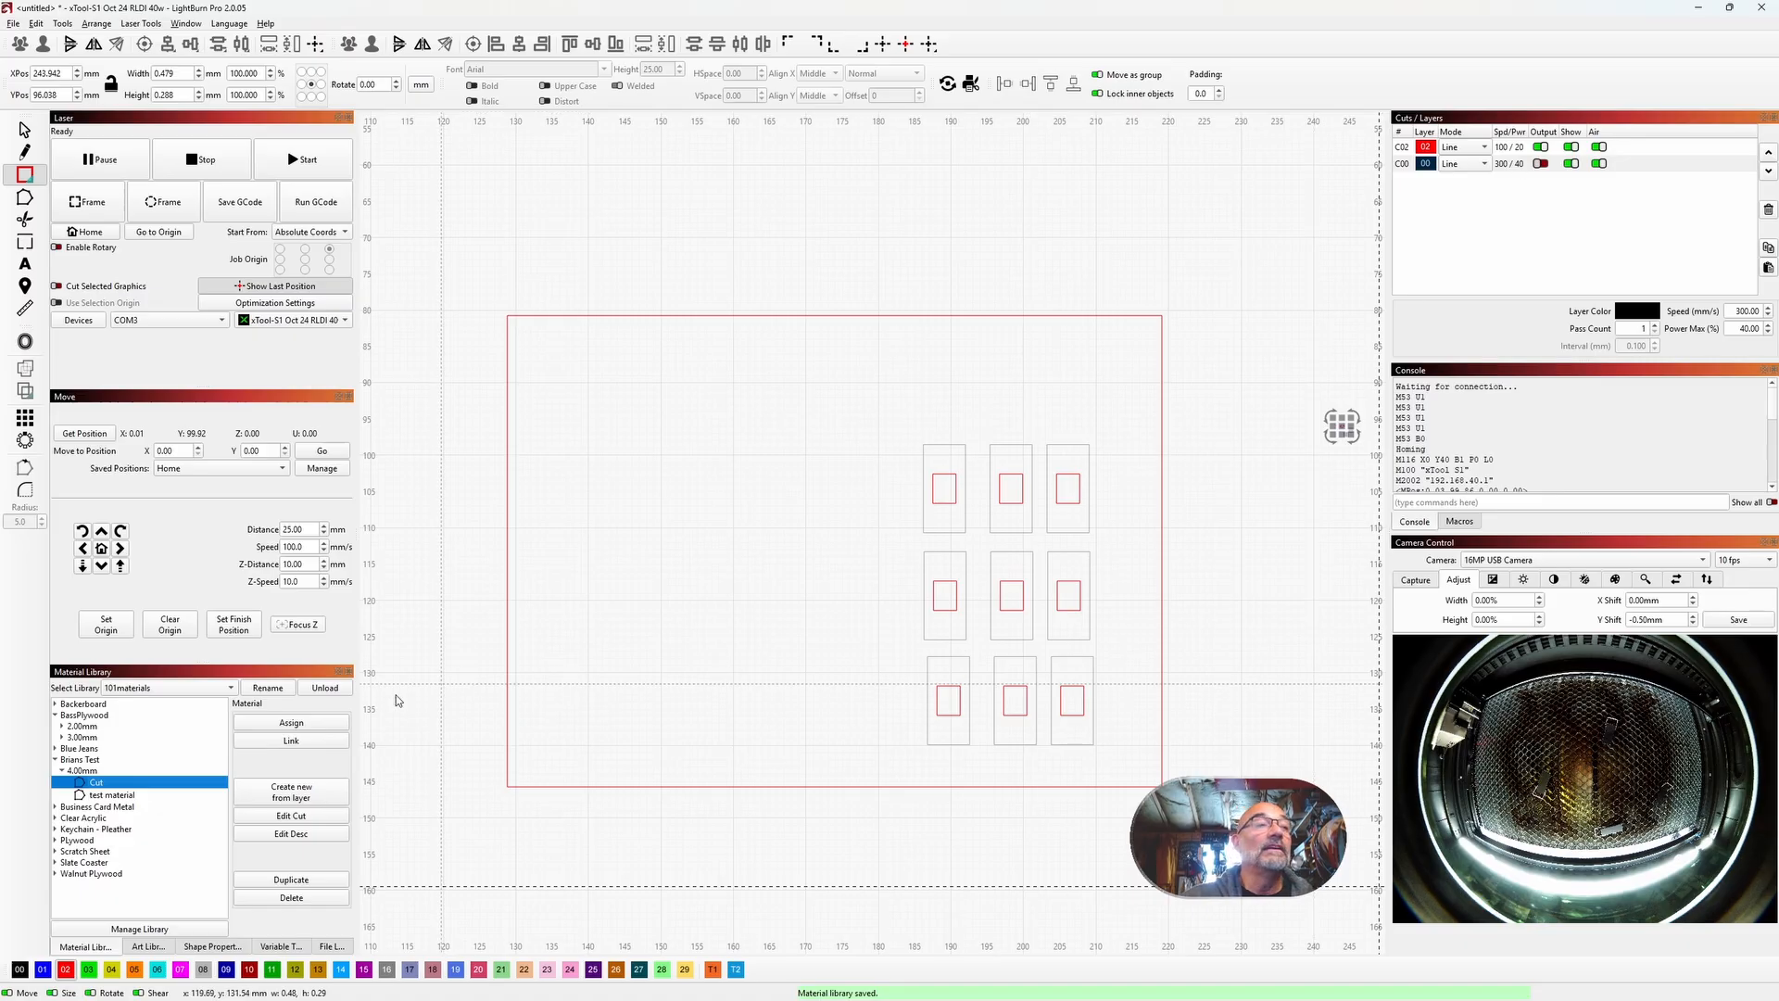
pyautogui.click(296, 798)
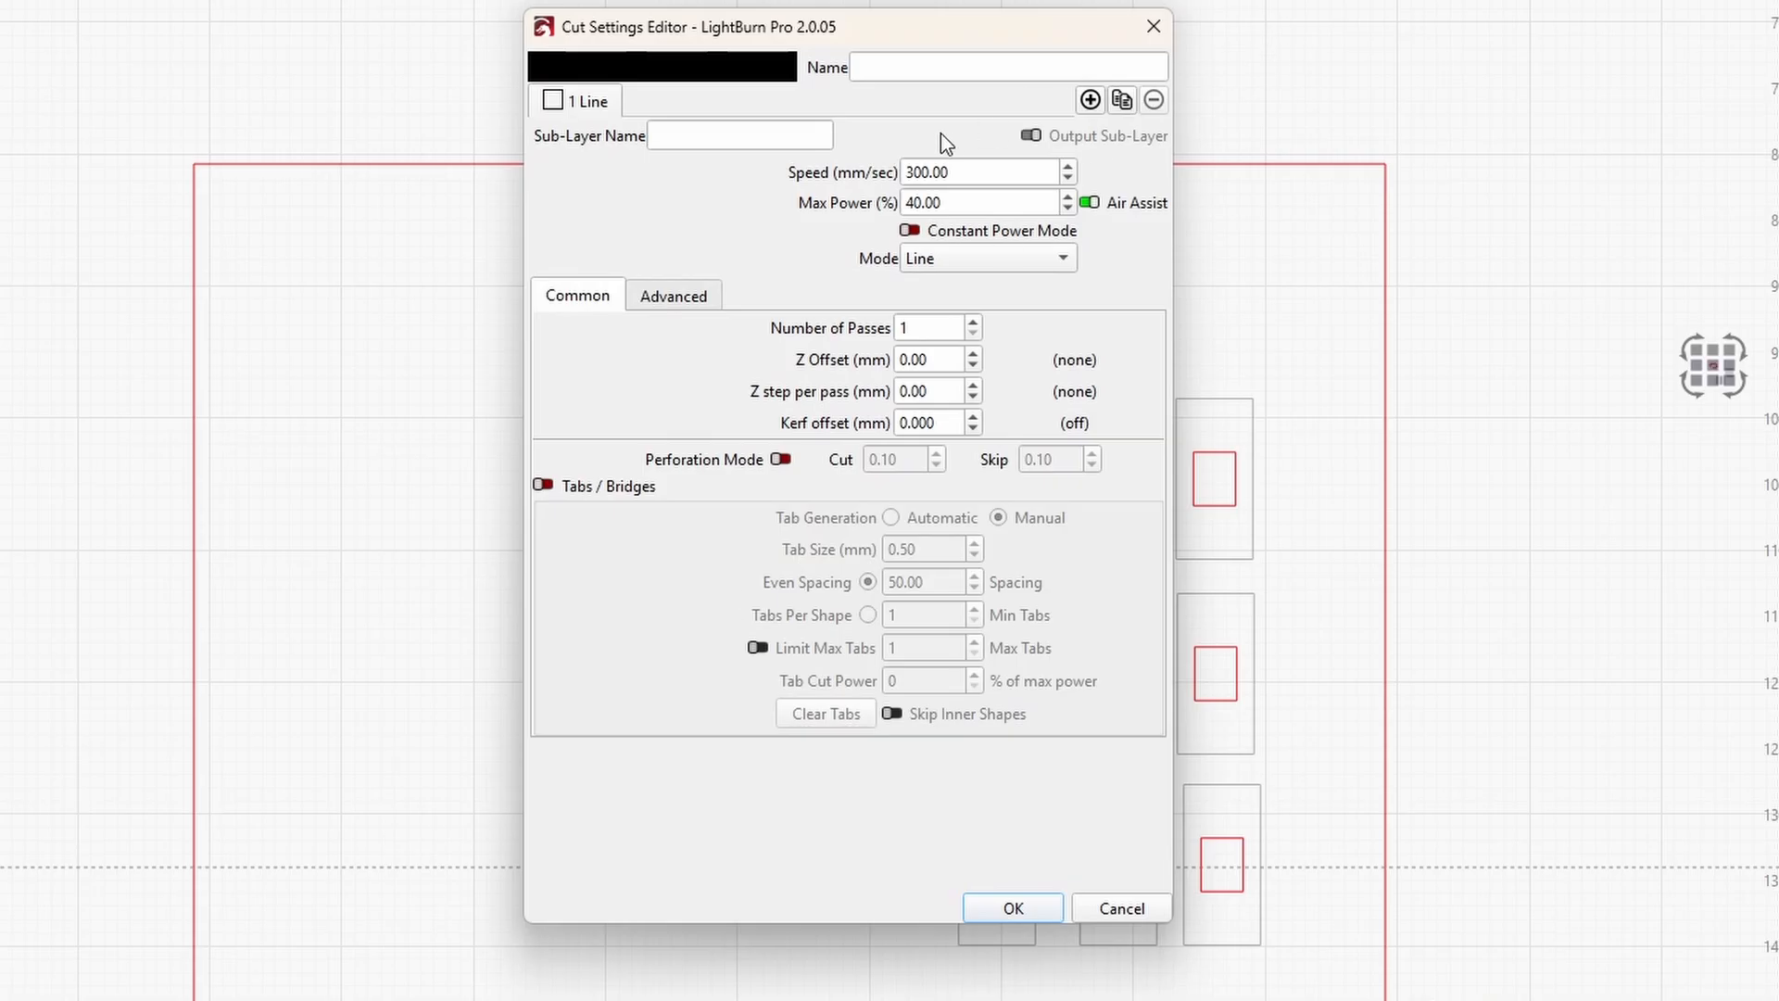
pyautogui.click(1161, 13)
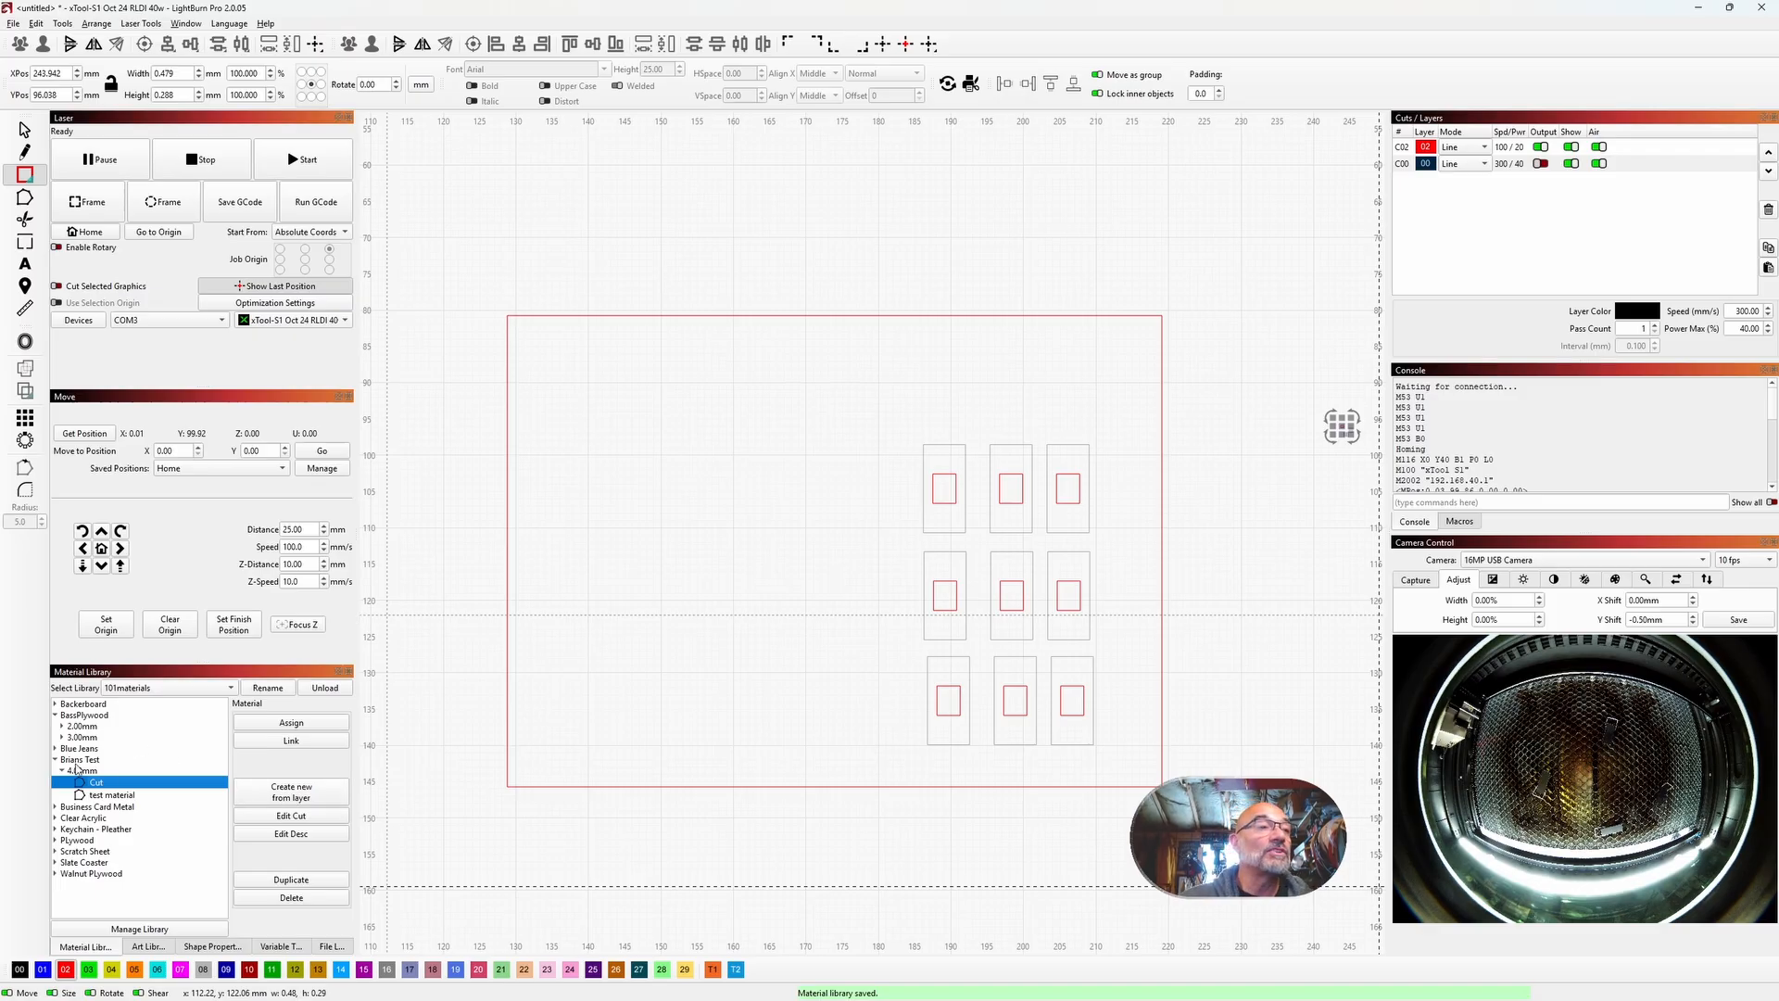
# Step: Delete the "Cut" and "test material" entries from the 101materials library
pyautogui.click(292, 897)
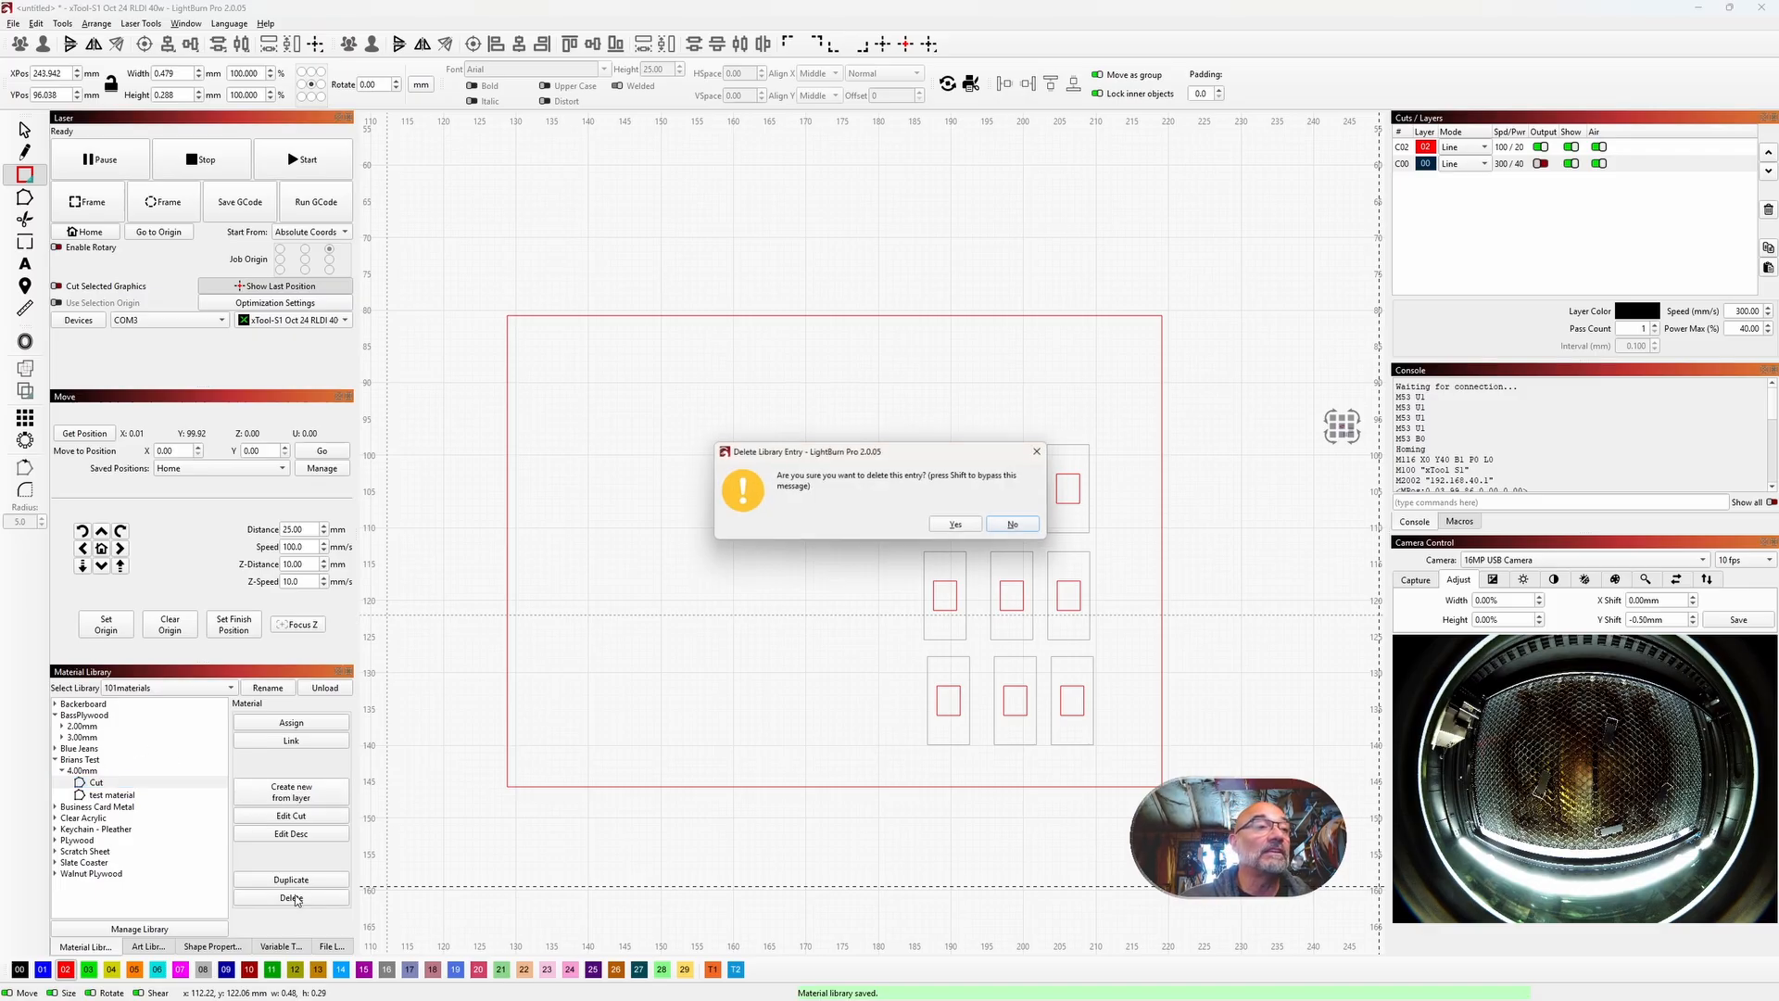
pyautogui.click(960, 526)
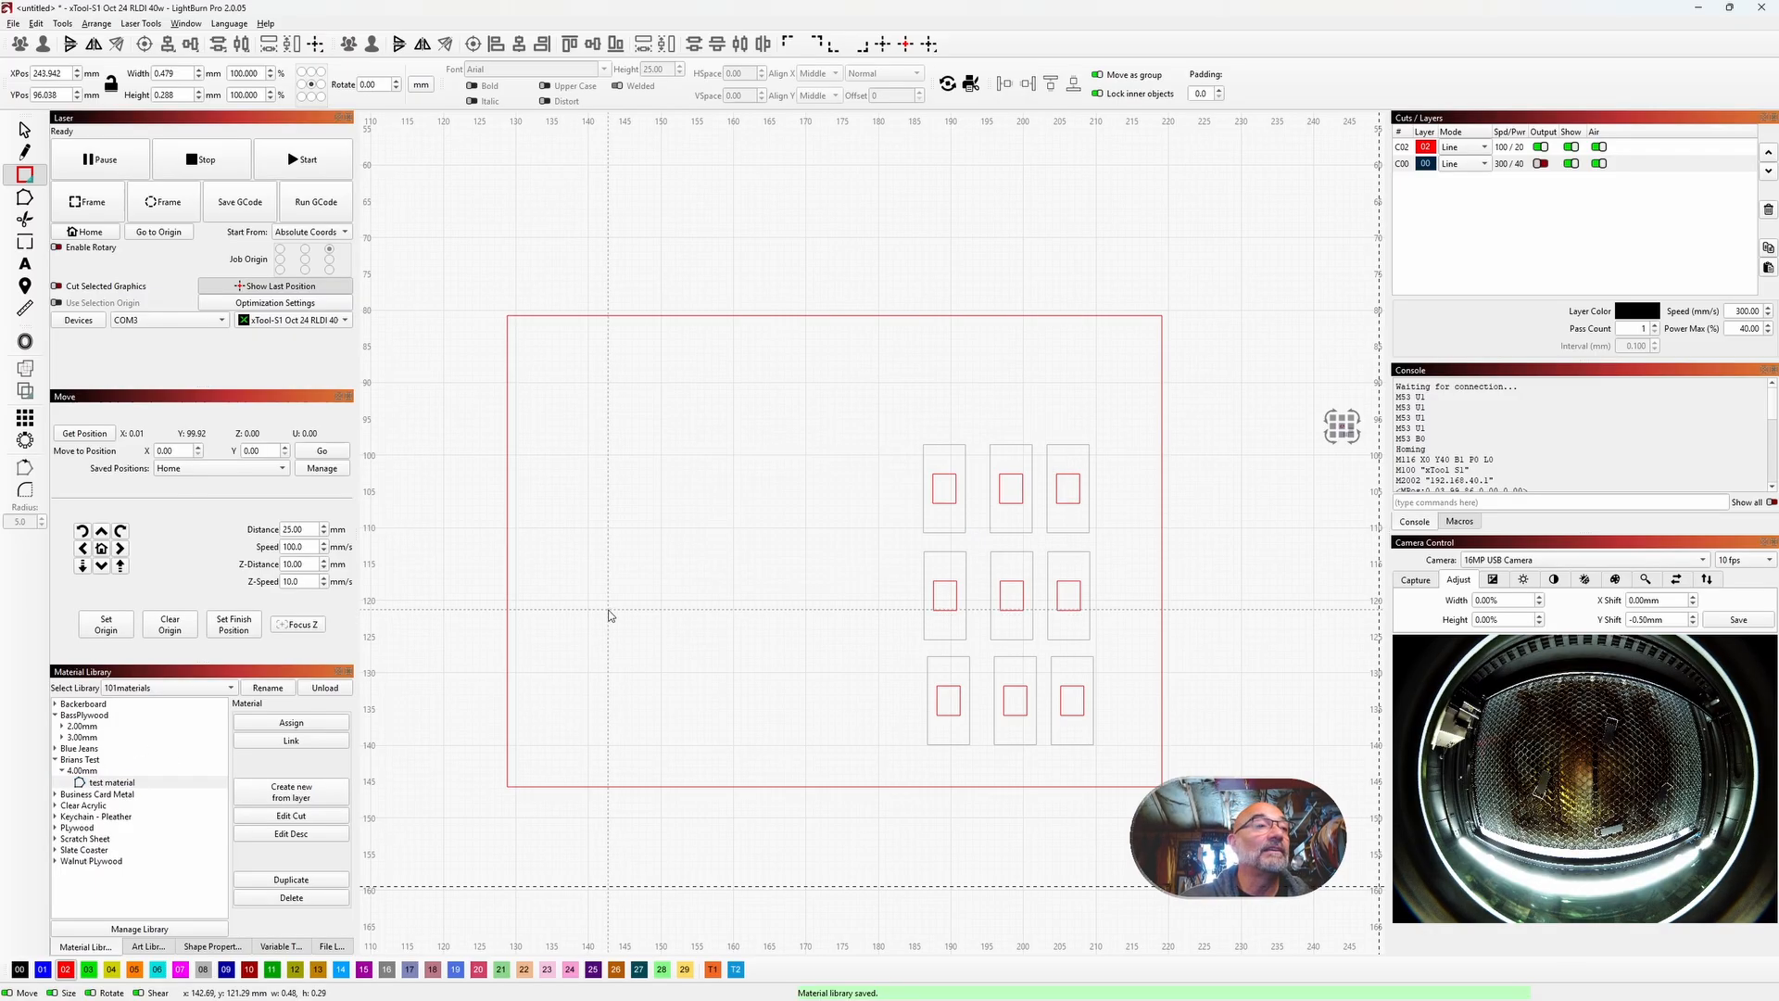
pyautogui.click(304, 898)
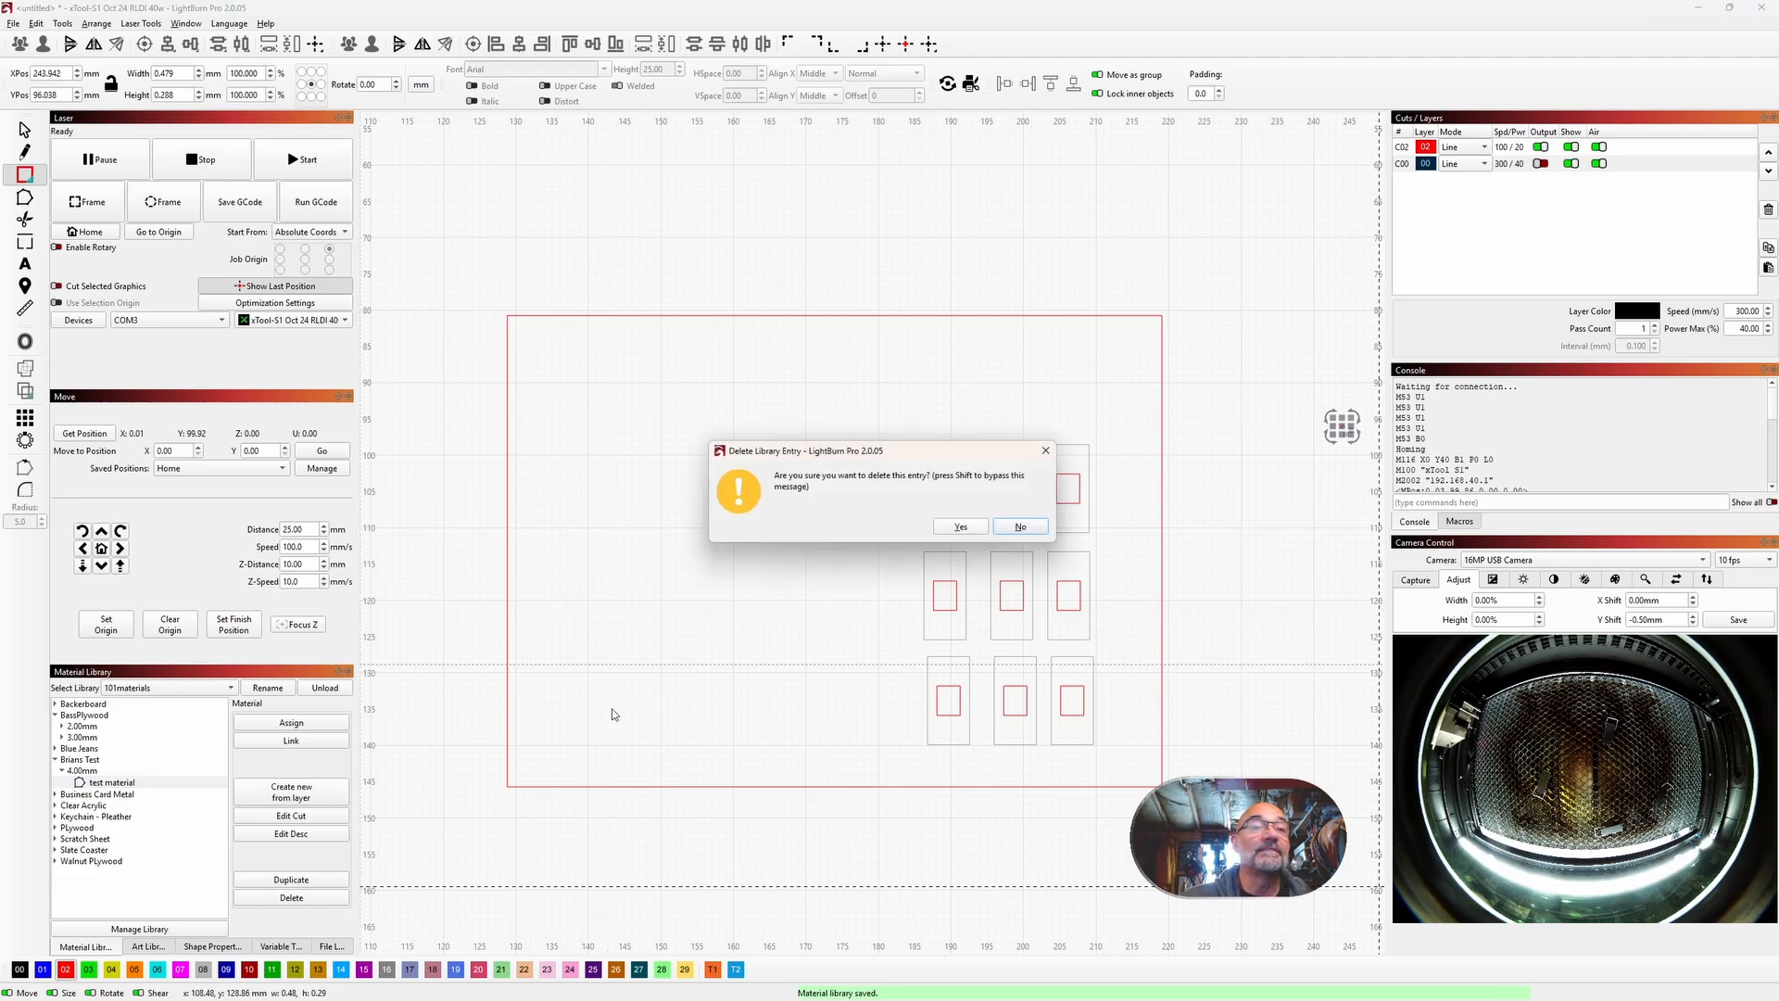
pyautogui.click(960, 527)
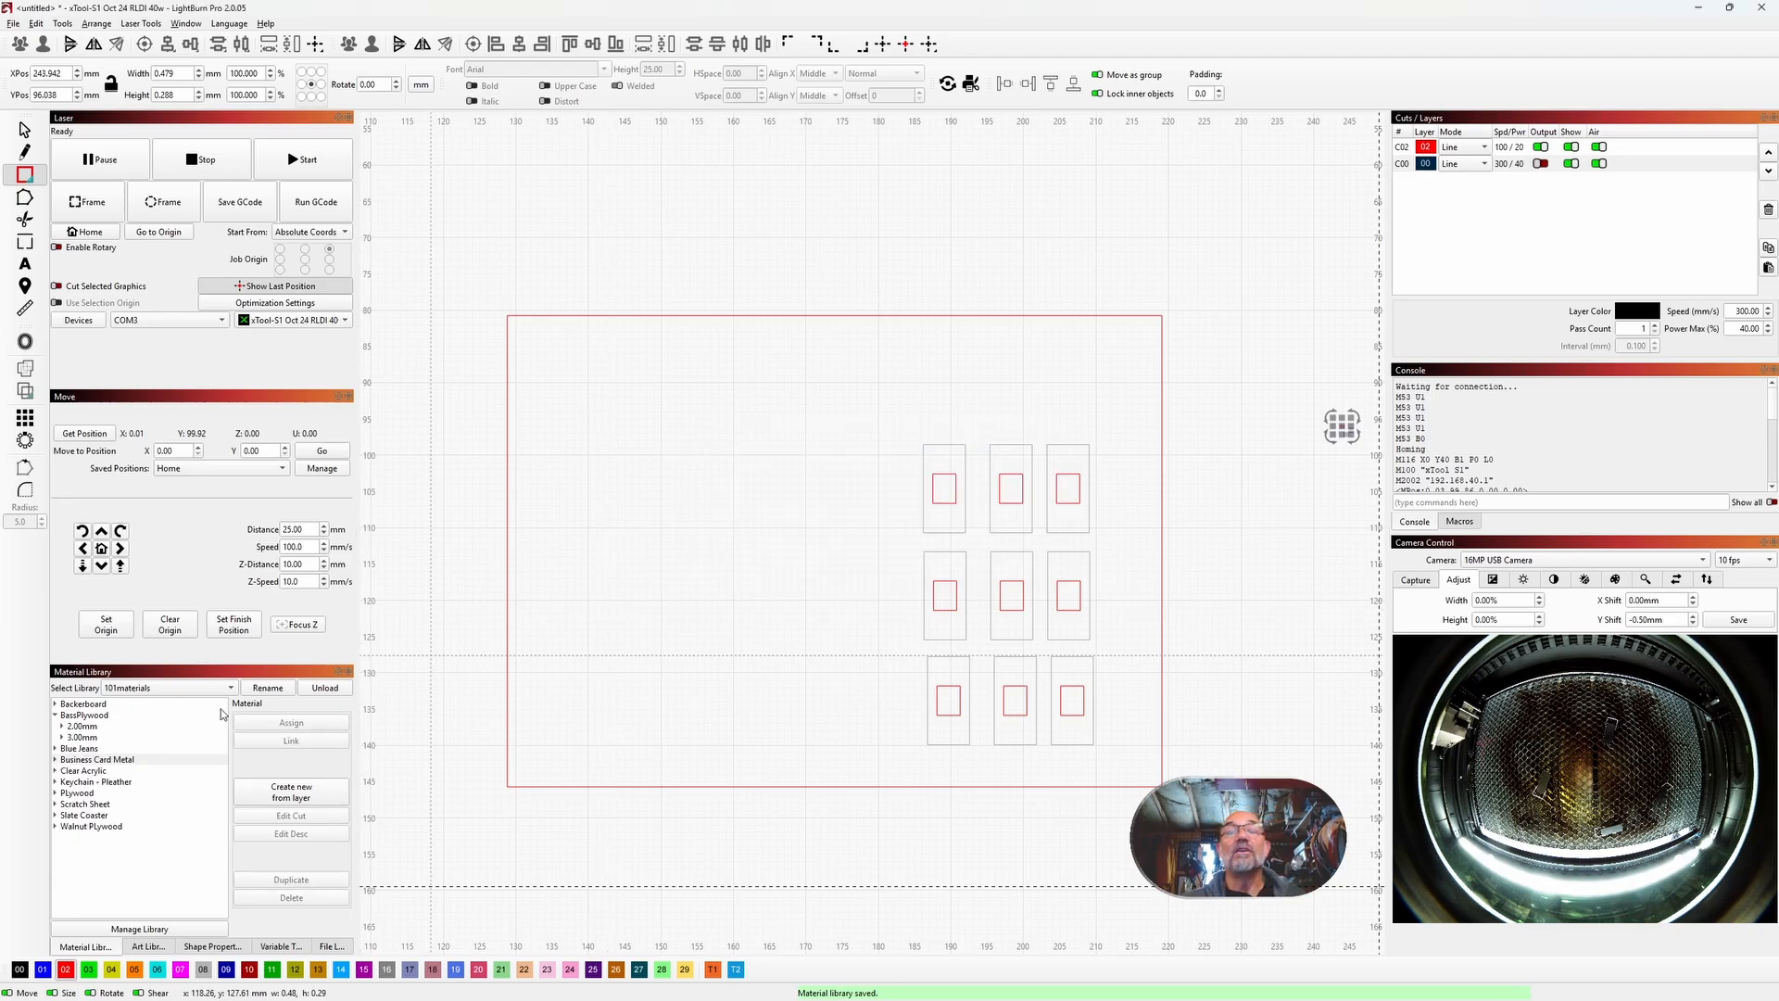
pyautogui.click(39, 24)
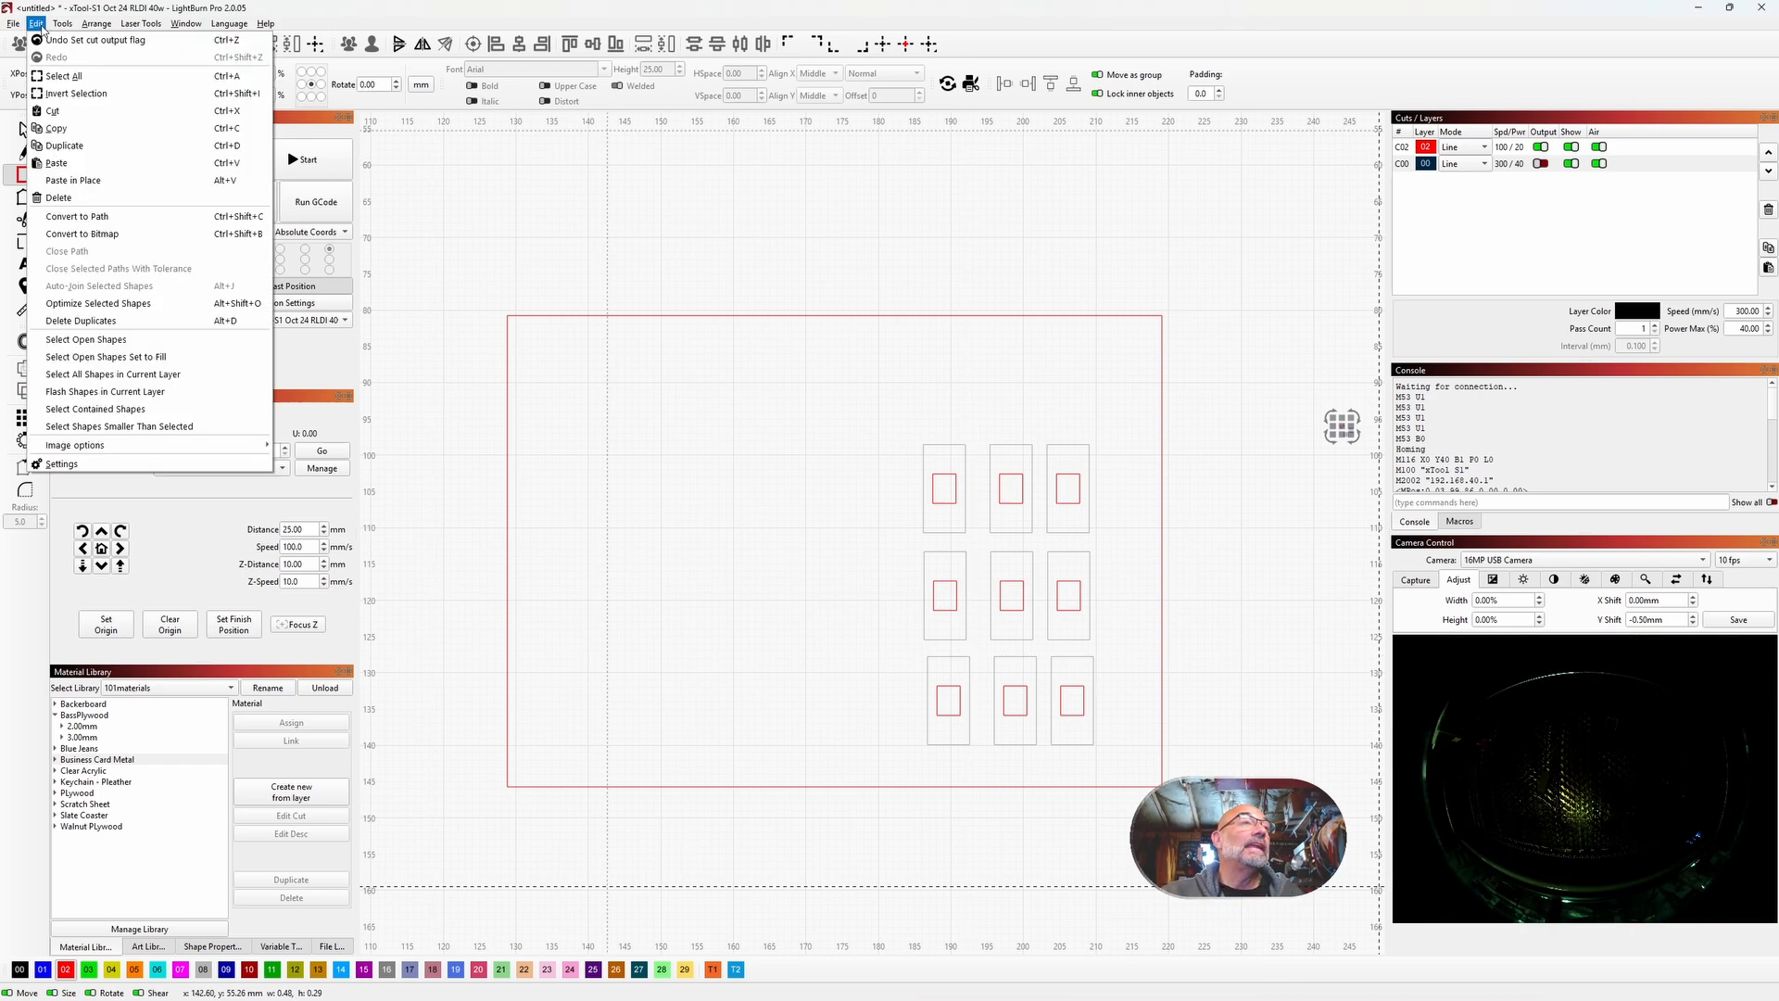
pyautogui.moveTo(58, 28)
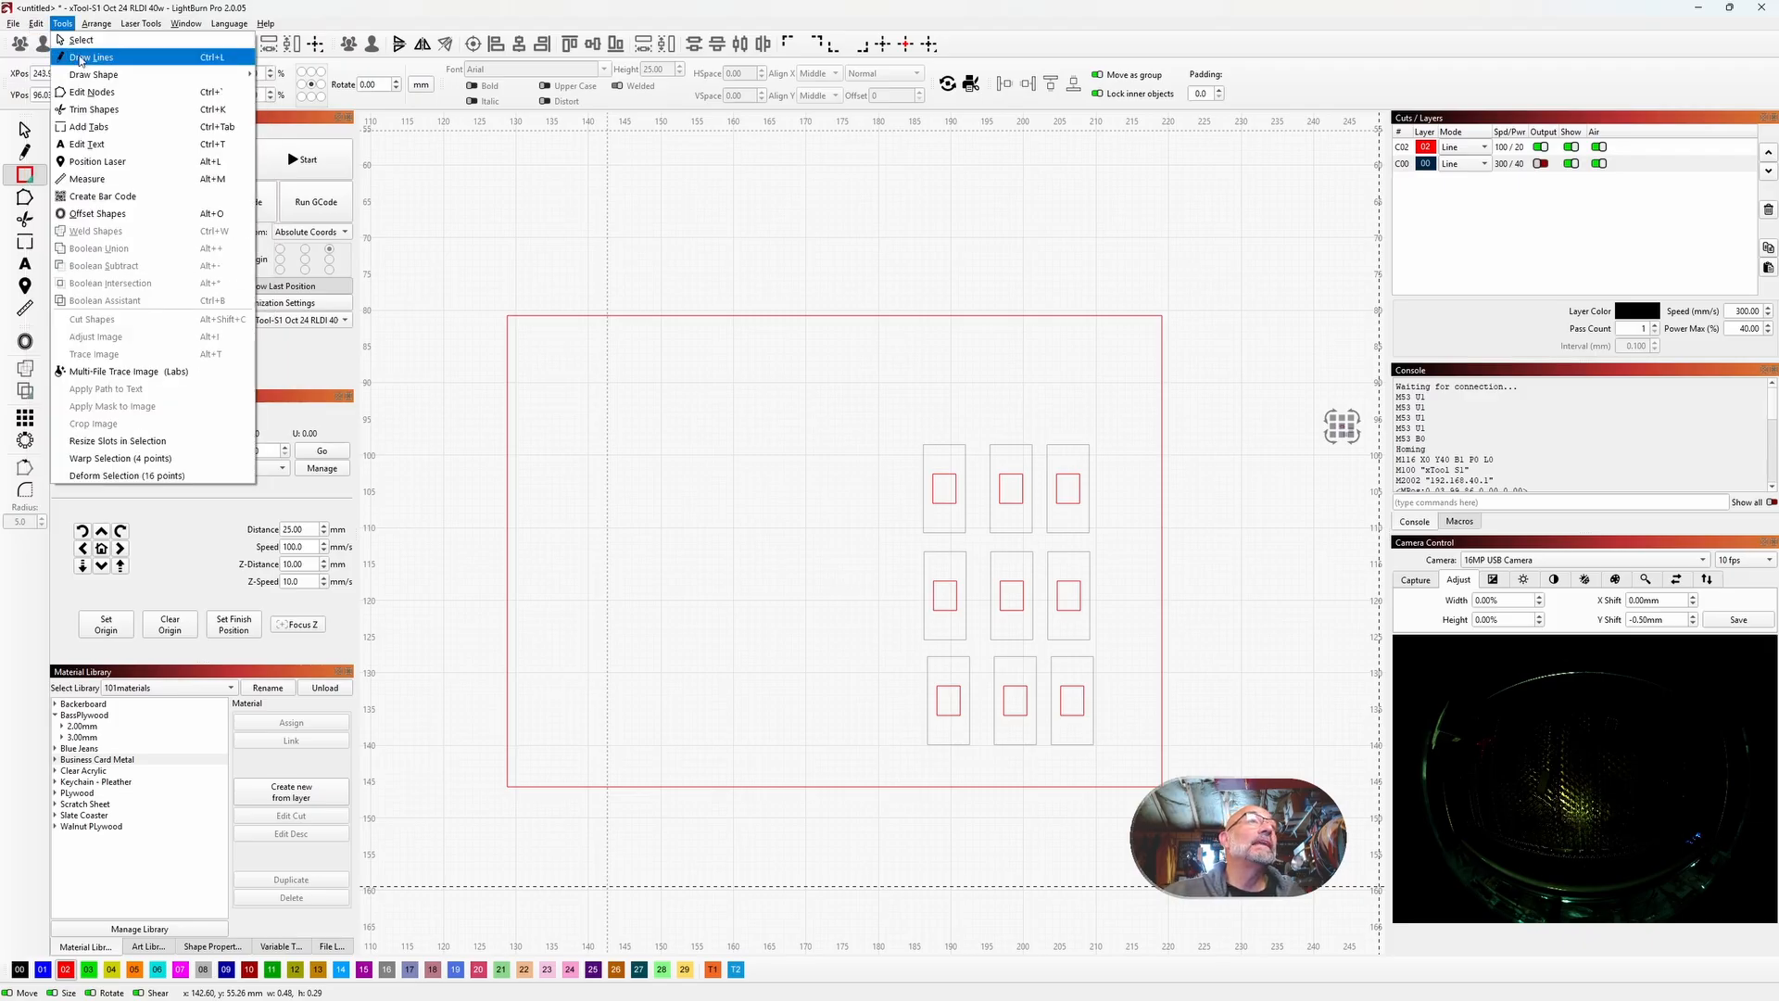
pyautogui.moveTo(136, 73)
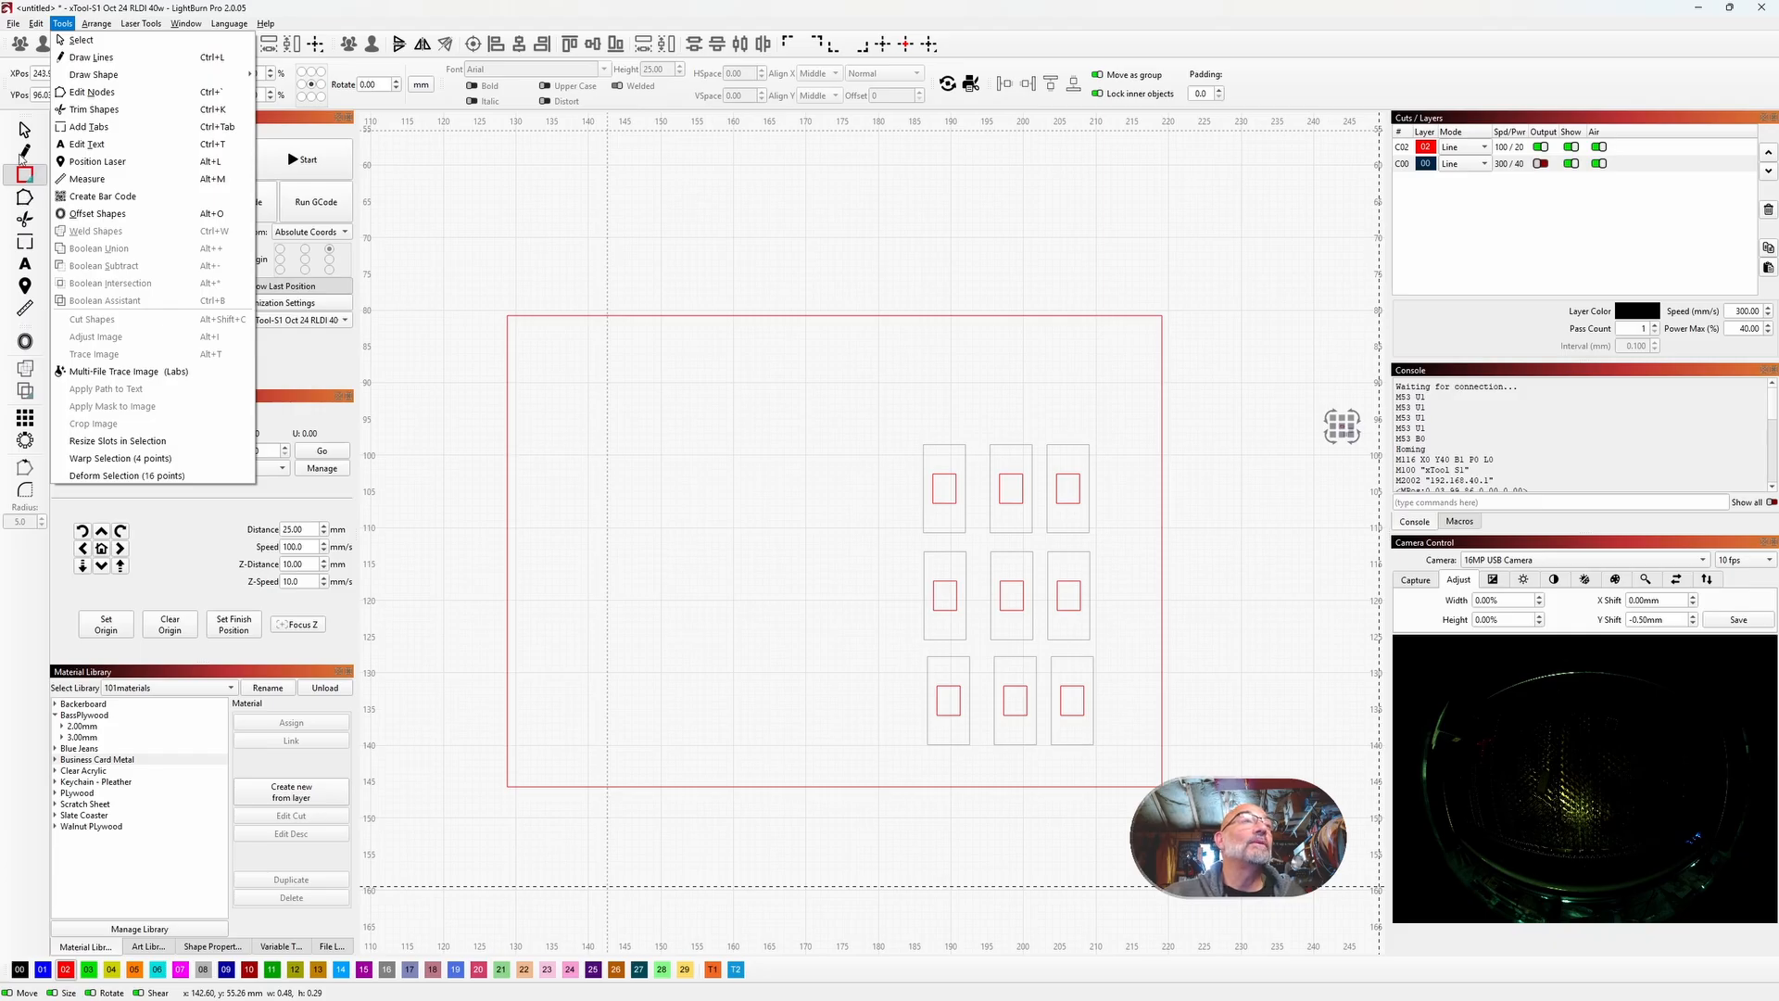
# Step: Draw a closed six-sided shape about 21 by 20.5 mm inside the large rectangle, beside the grid of small rectangles
pyautogui.click(24, 154)
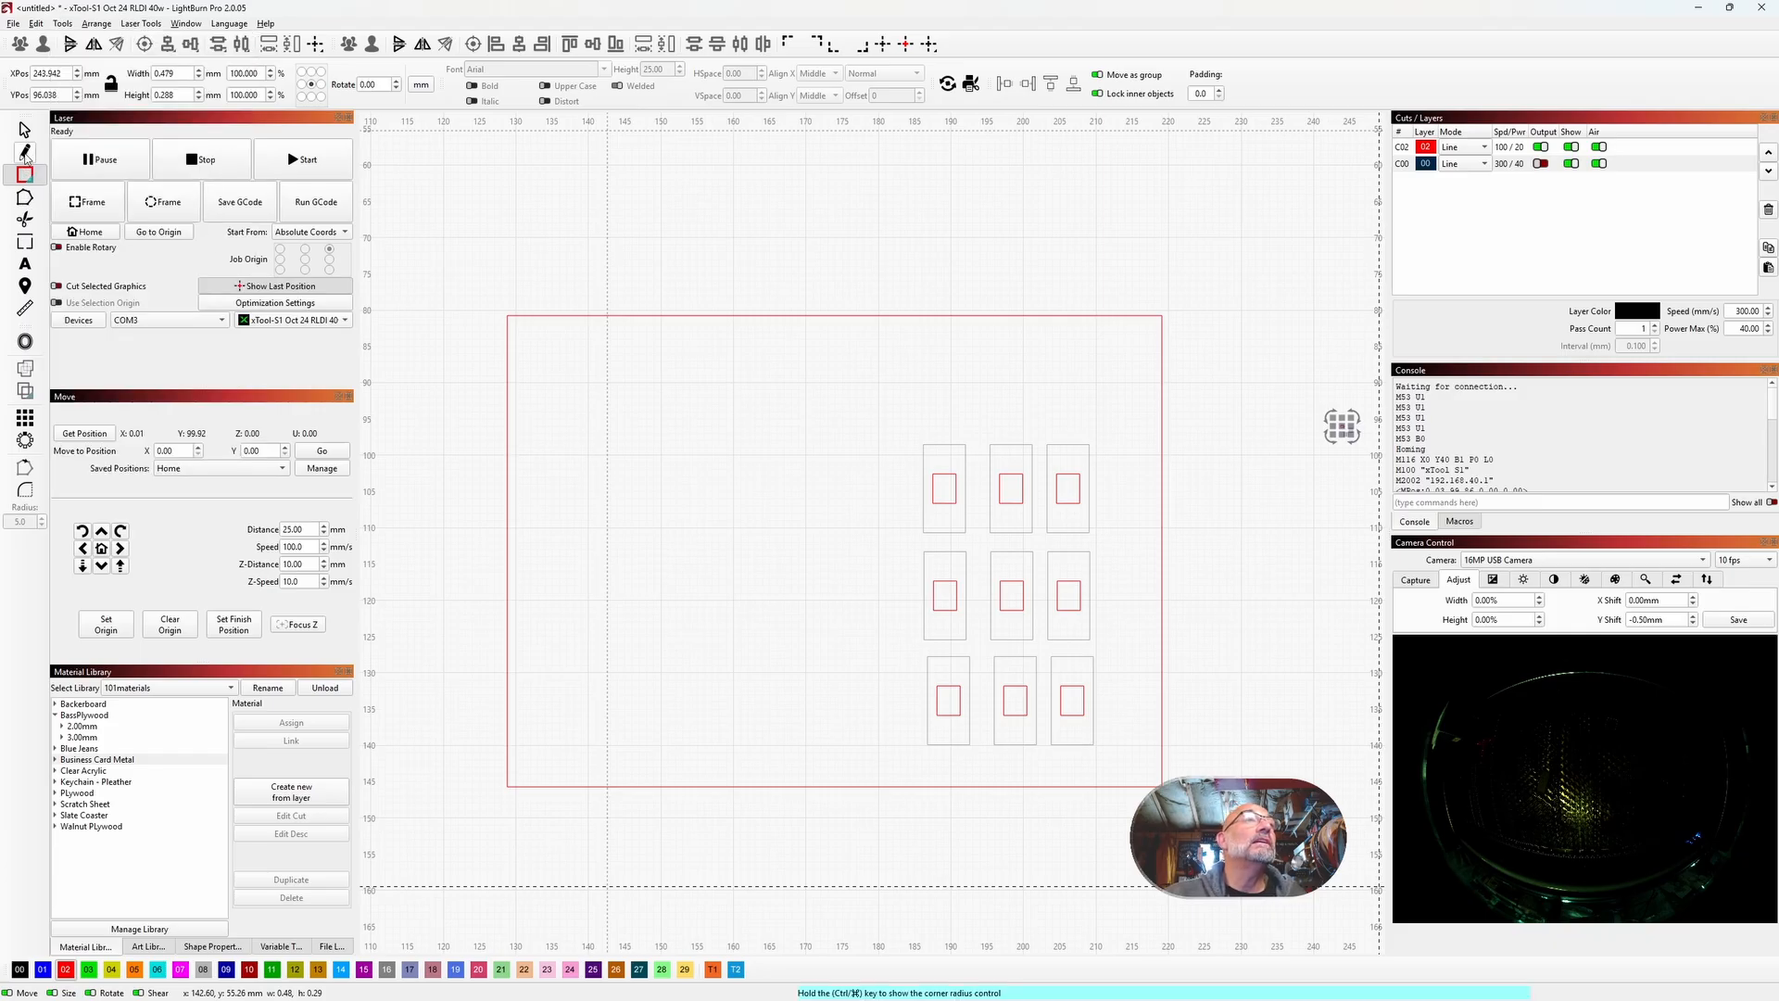
pyautogui.click(24, 153)
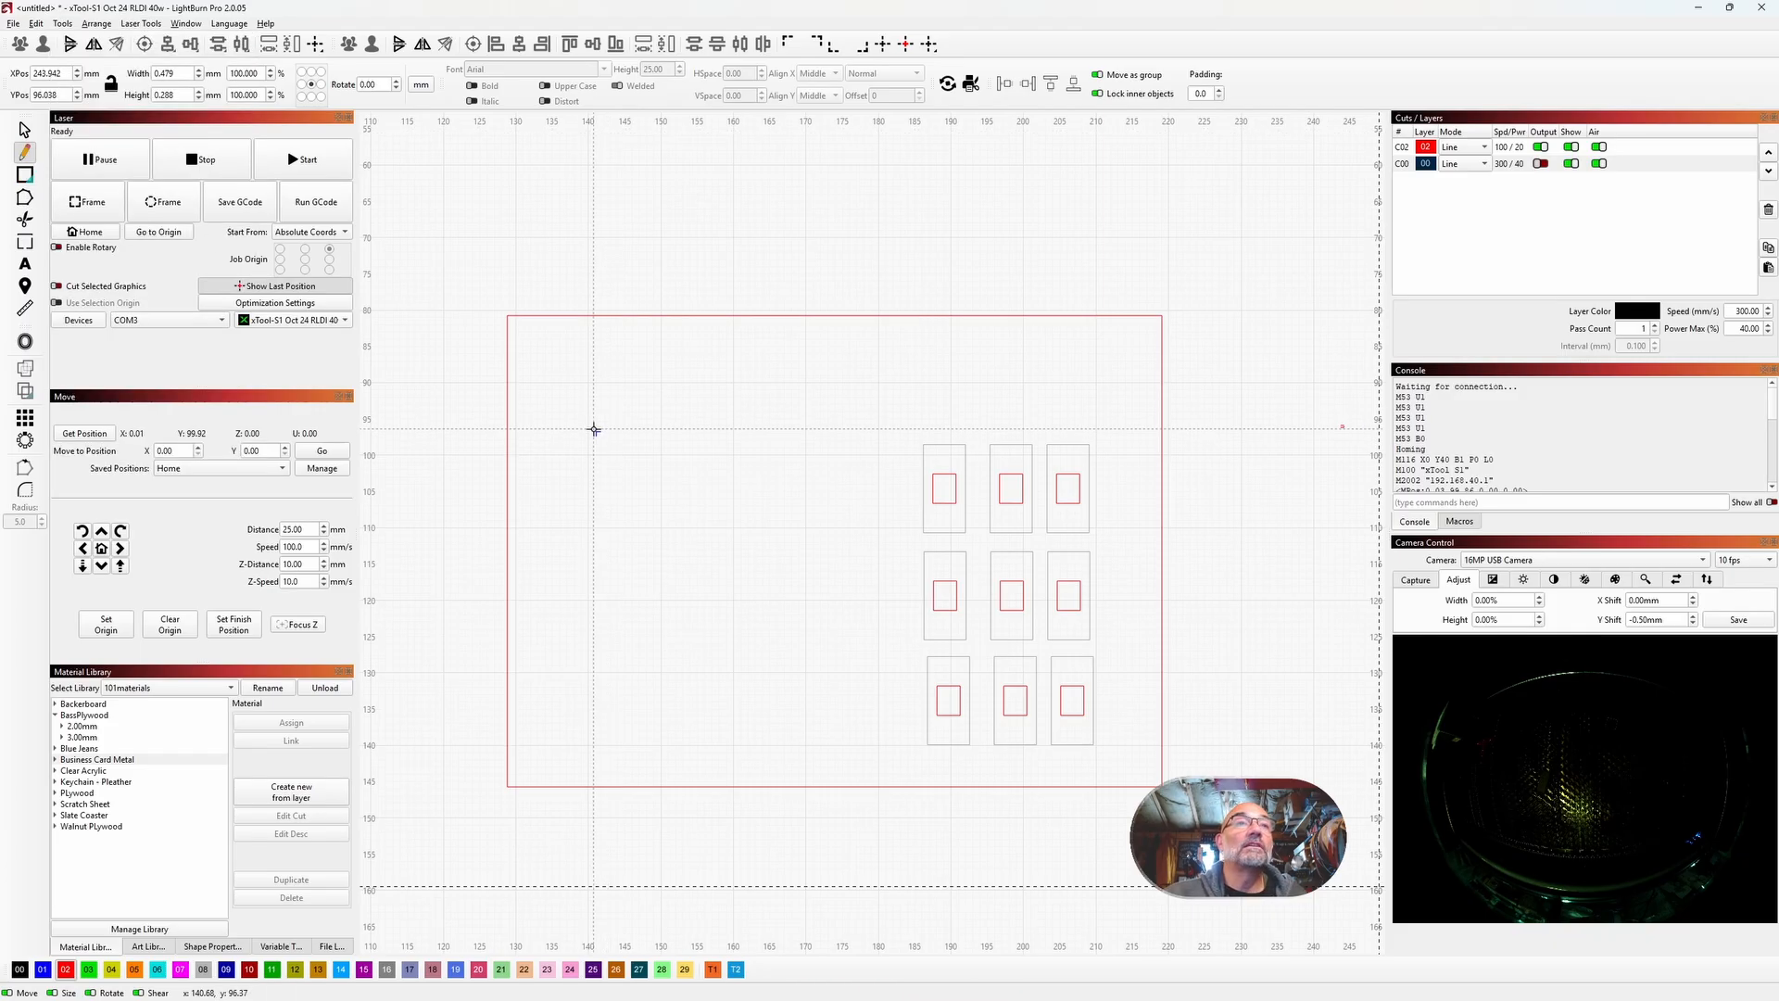
pyautogui.click(594, 429)
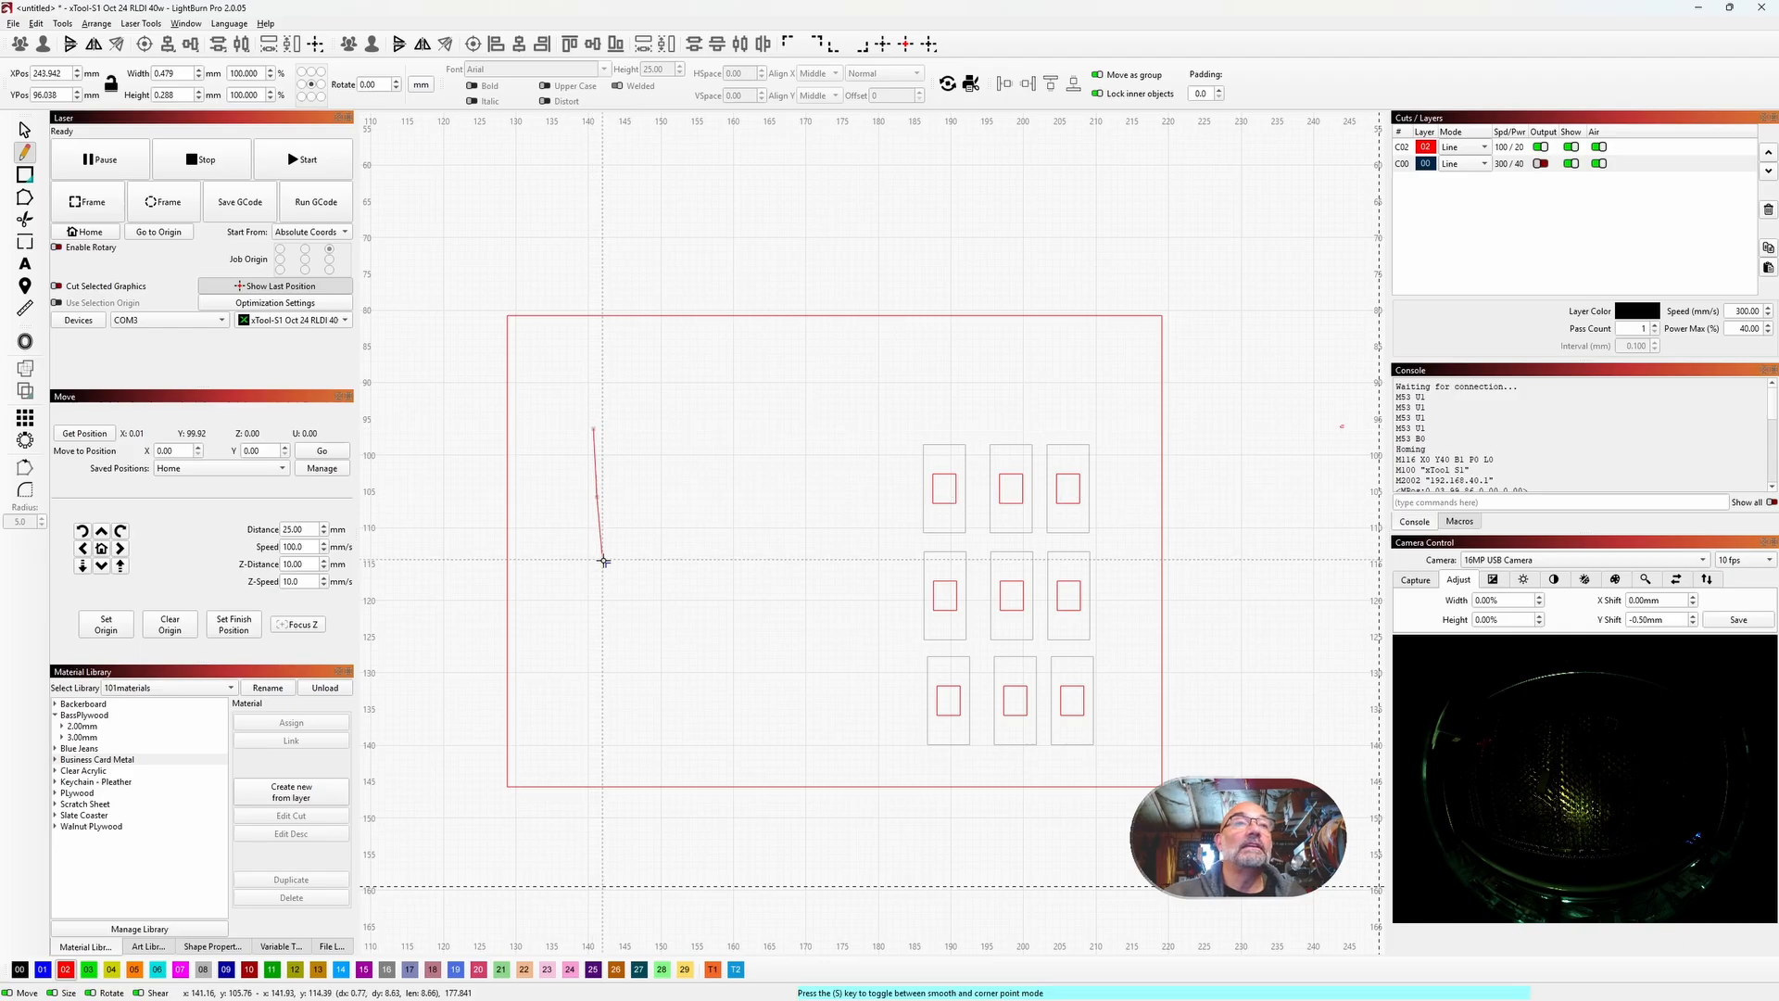
pyautogui.click(627, 569)
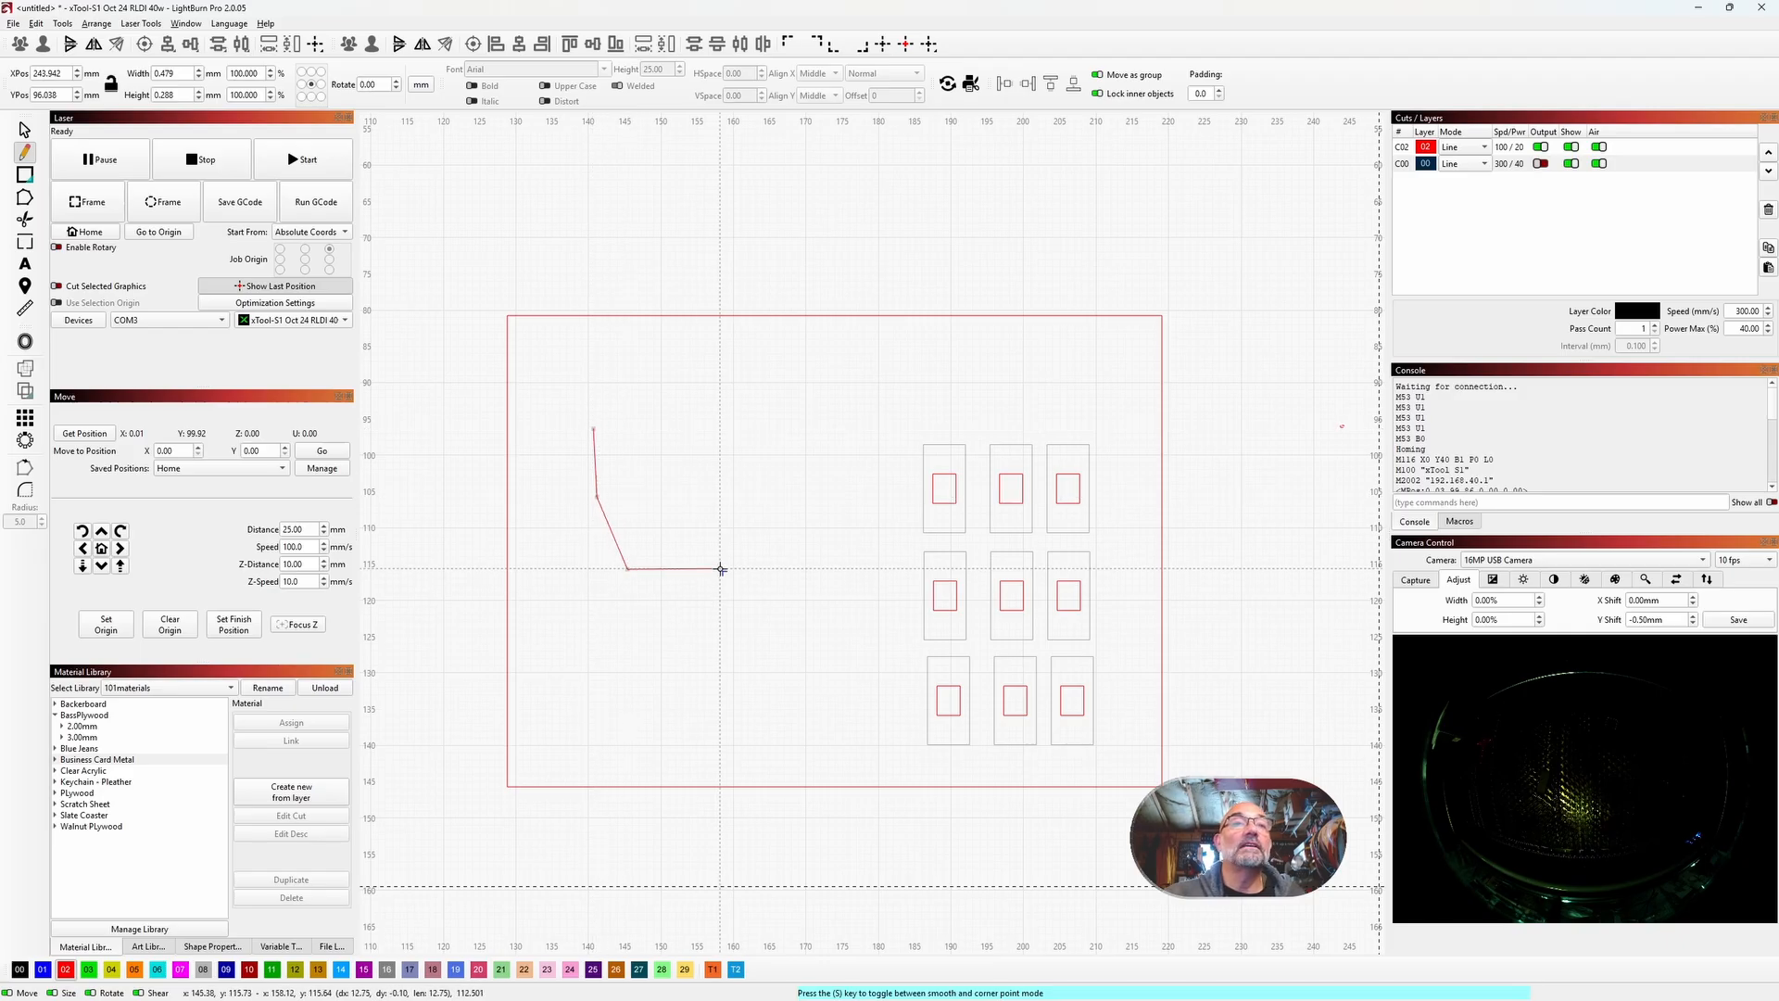
pyautogui.click(720, 569)
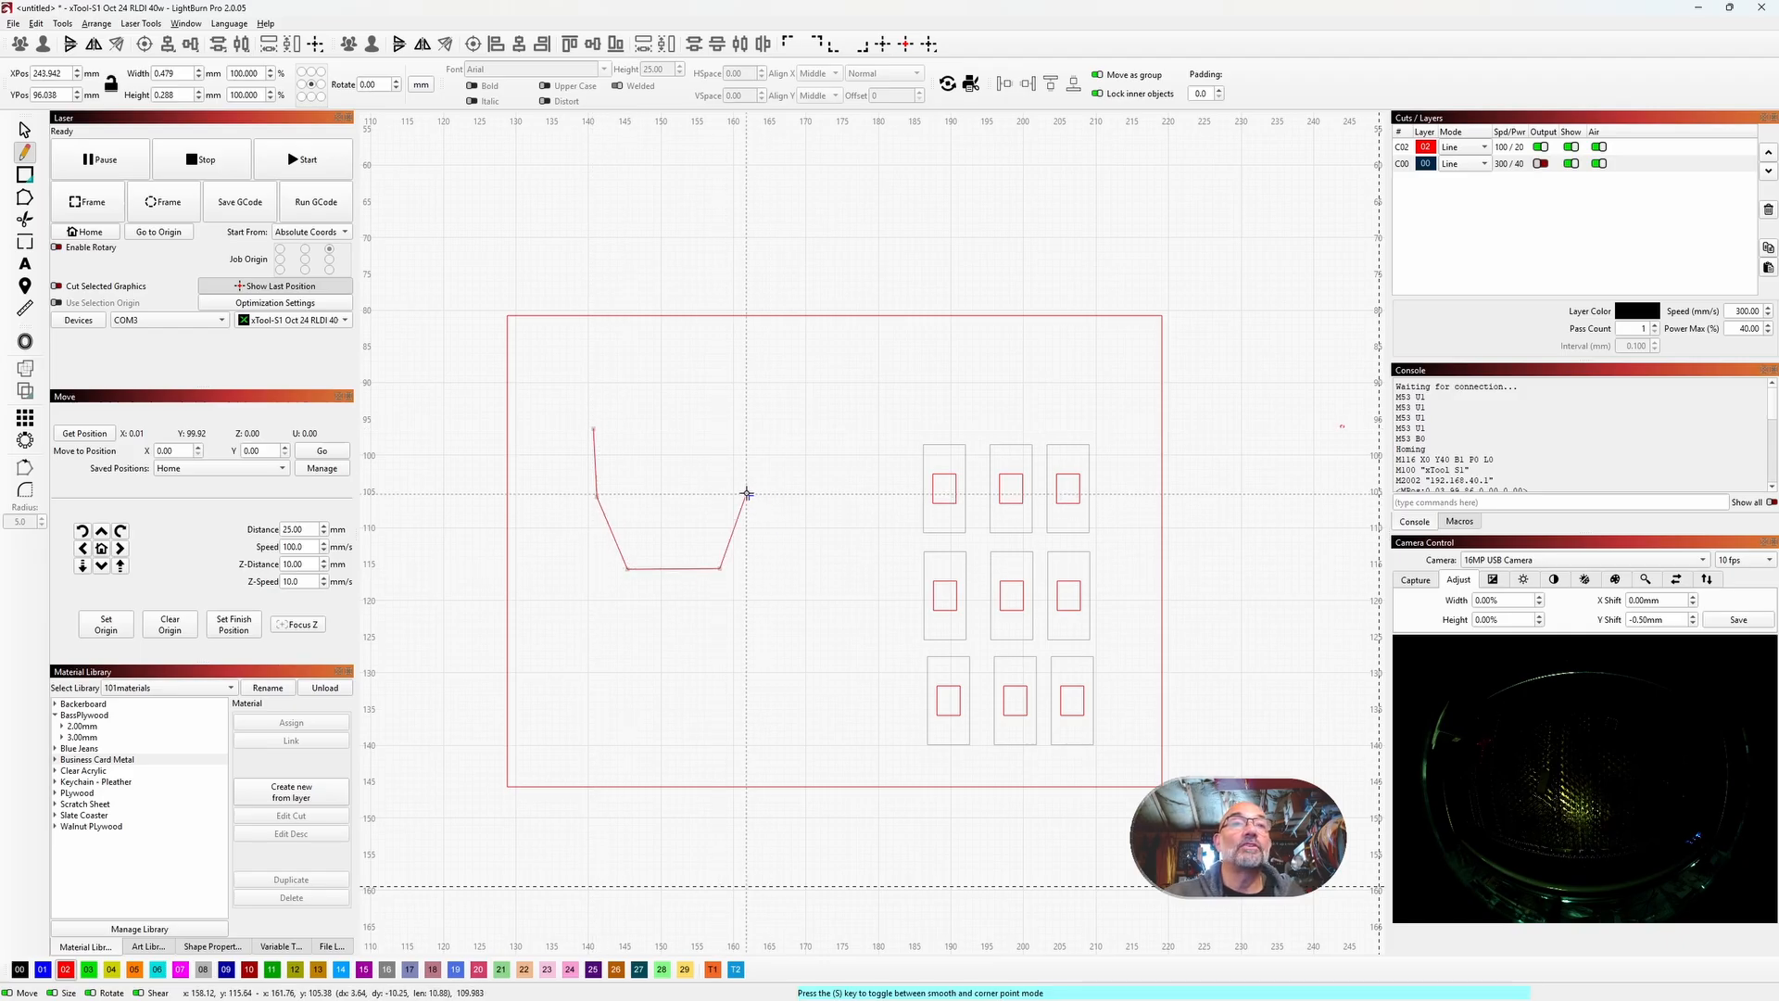
pyautogui.click(747, 493)
pyautogui.click(746, 420)
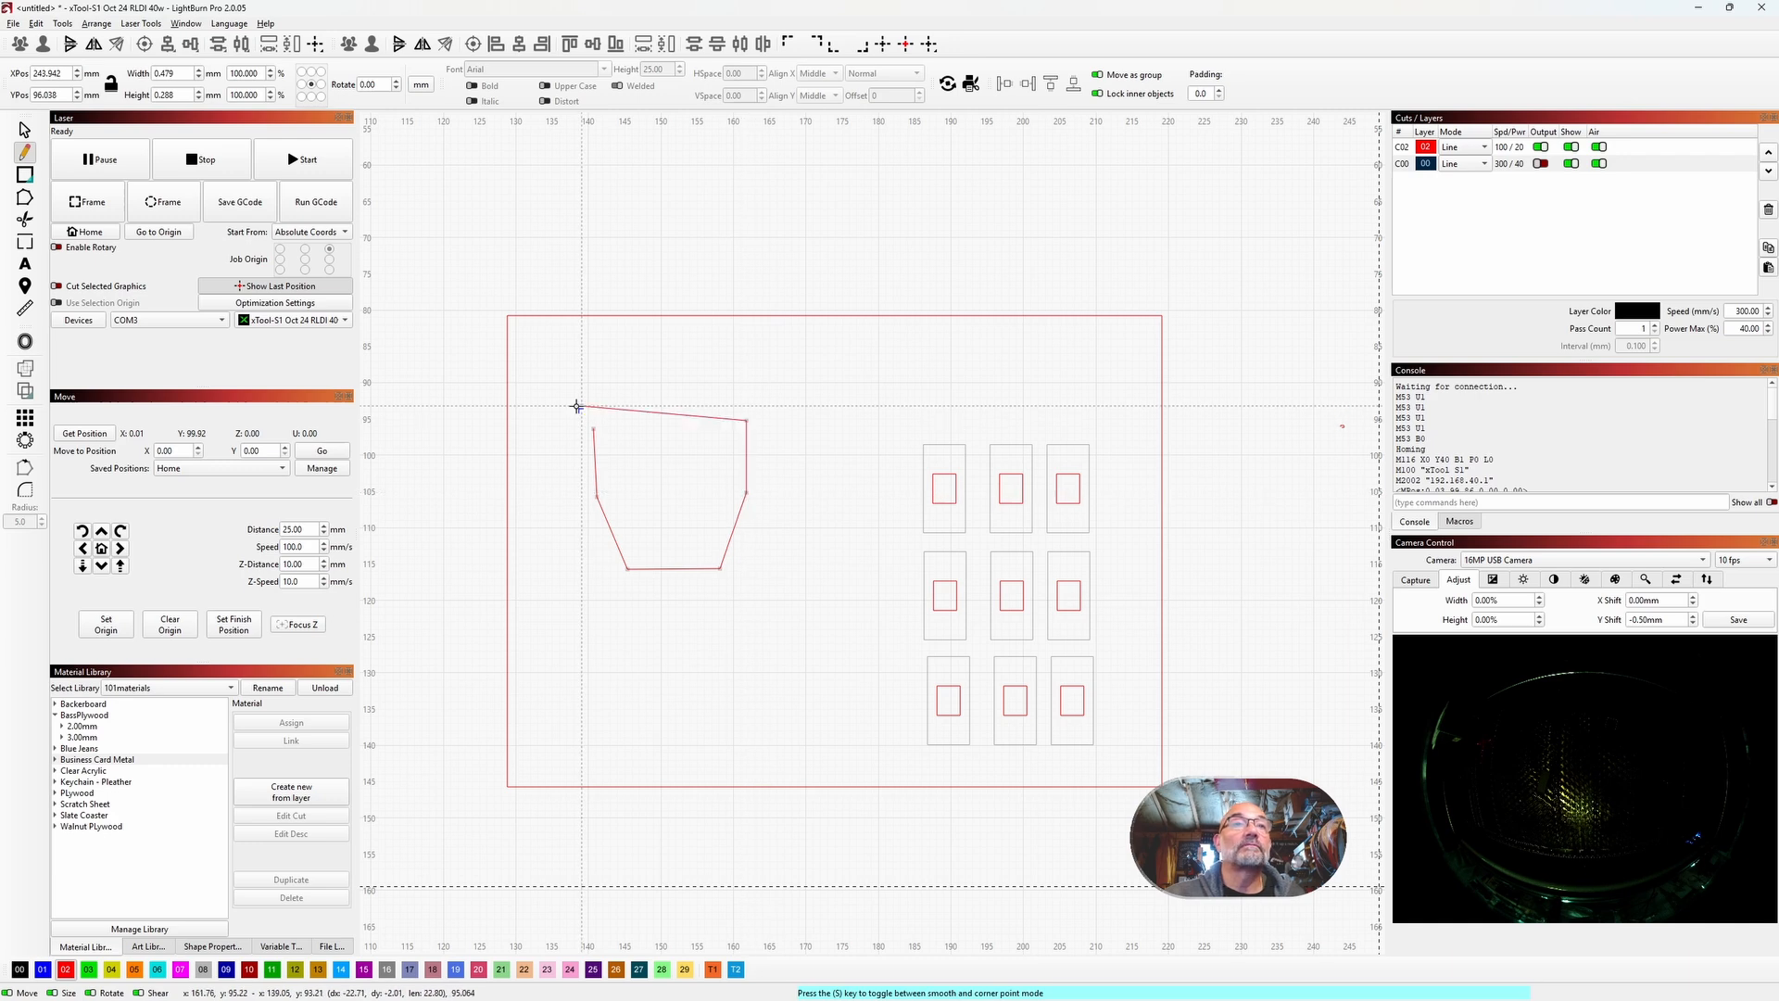
pyautogui.click(594, 428)
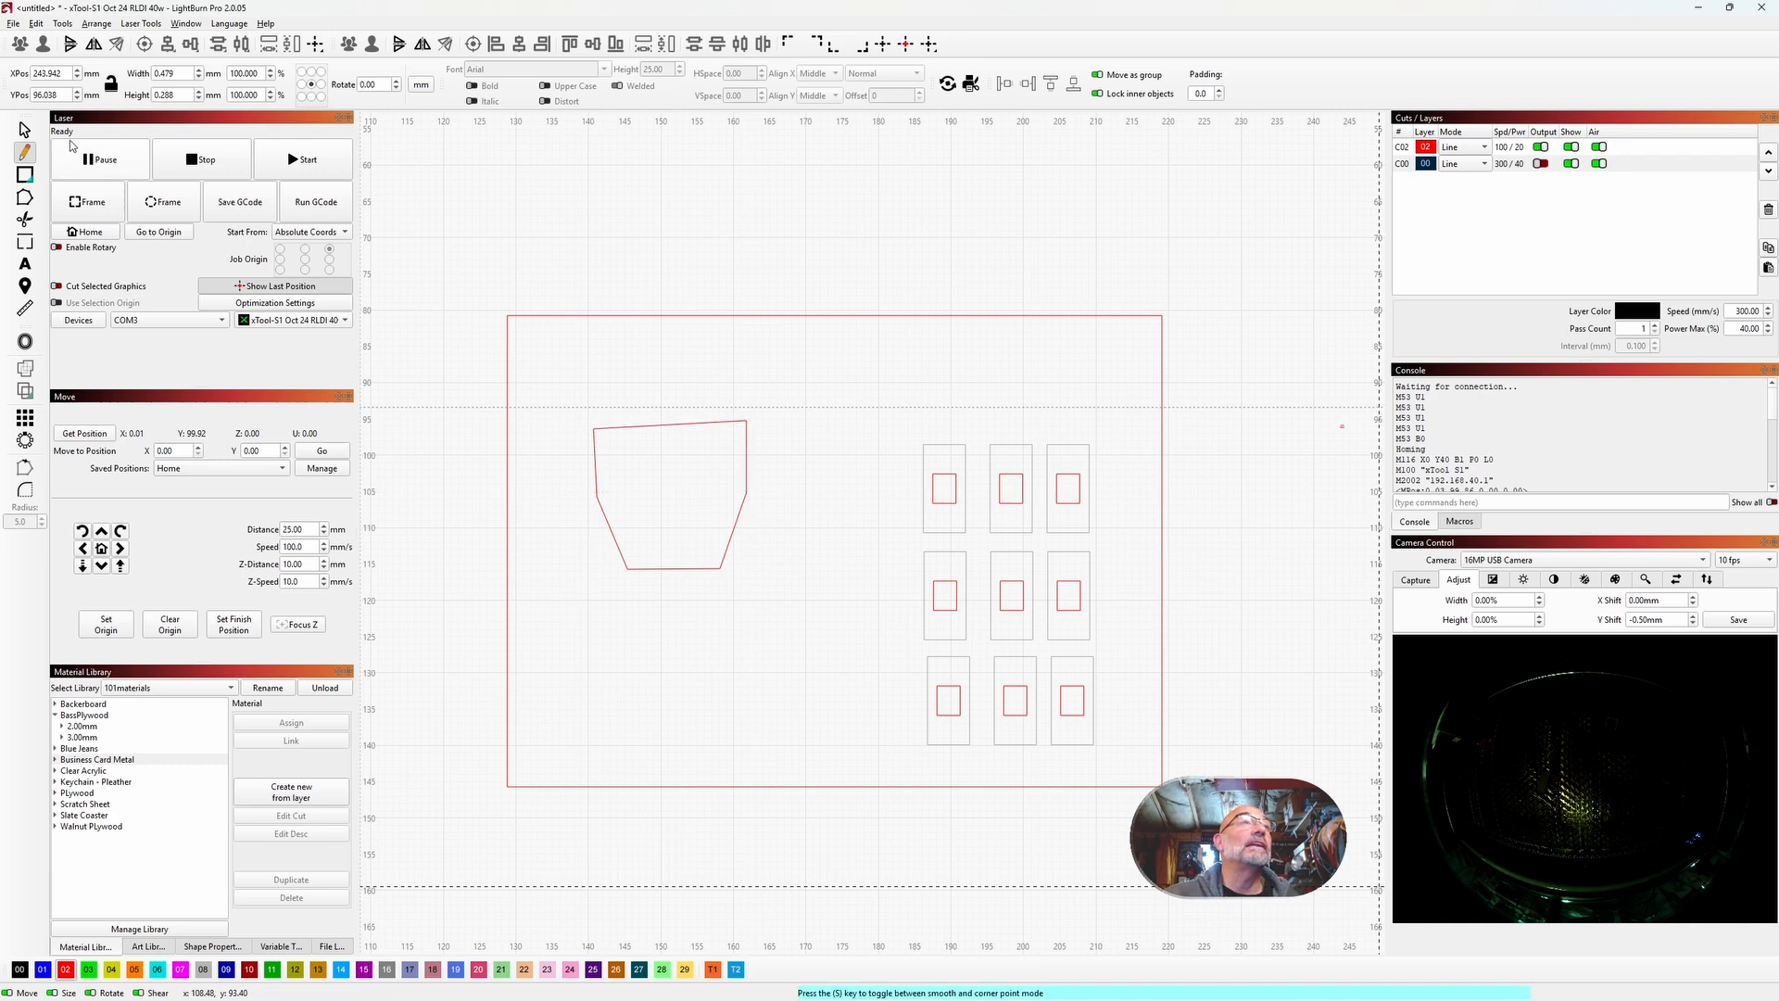
# Step: Select the six-sided shape and move its upper-left corner node slightly with node editing
pyautogui.click(24, 129)
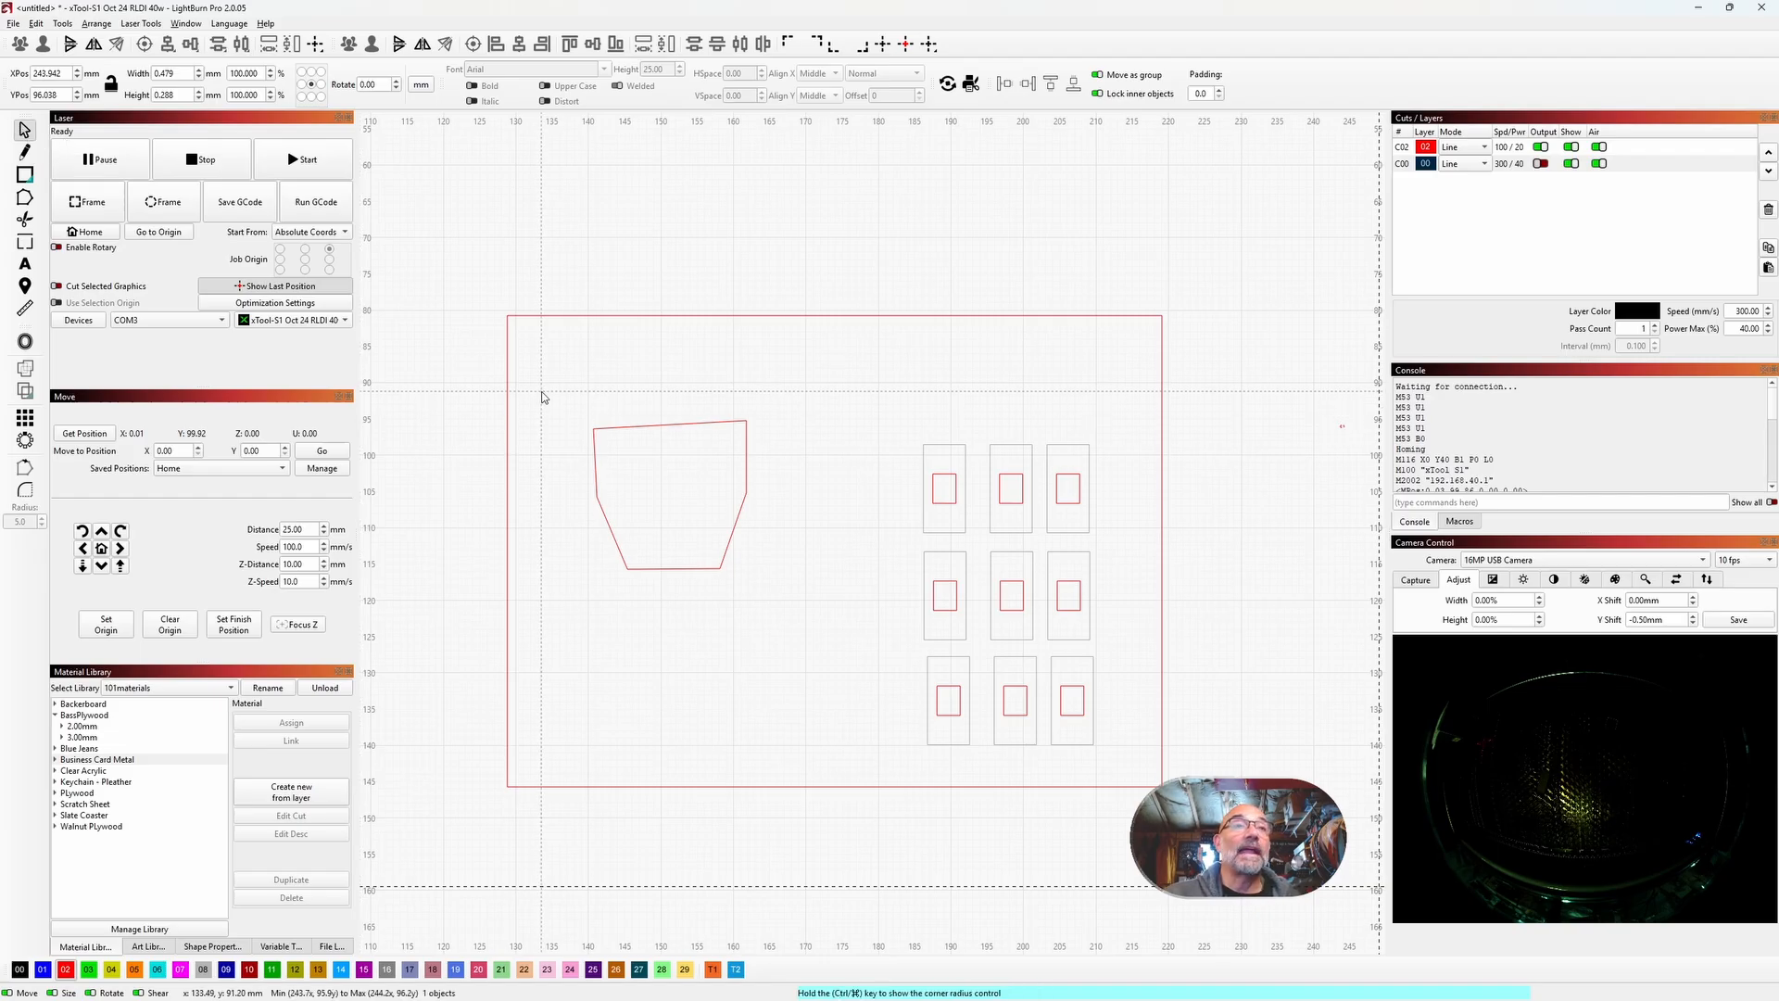
pyautogui.moveTo(542, 399); pyautogui.dragTo(853, 718)
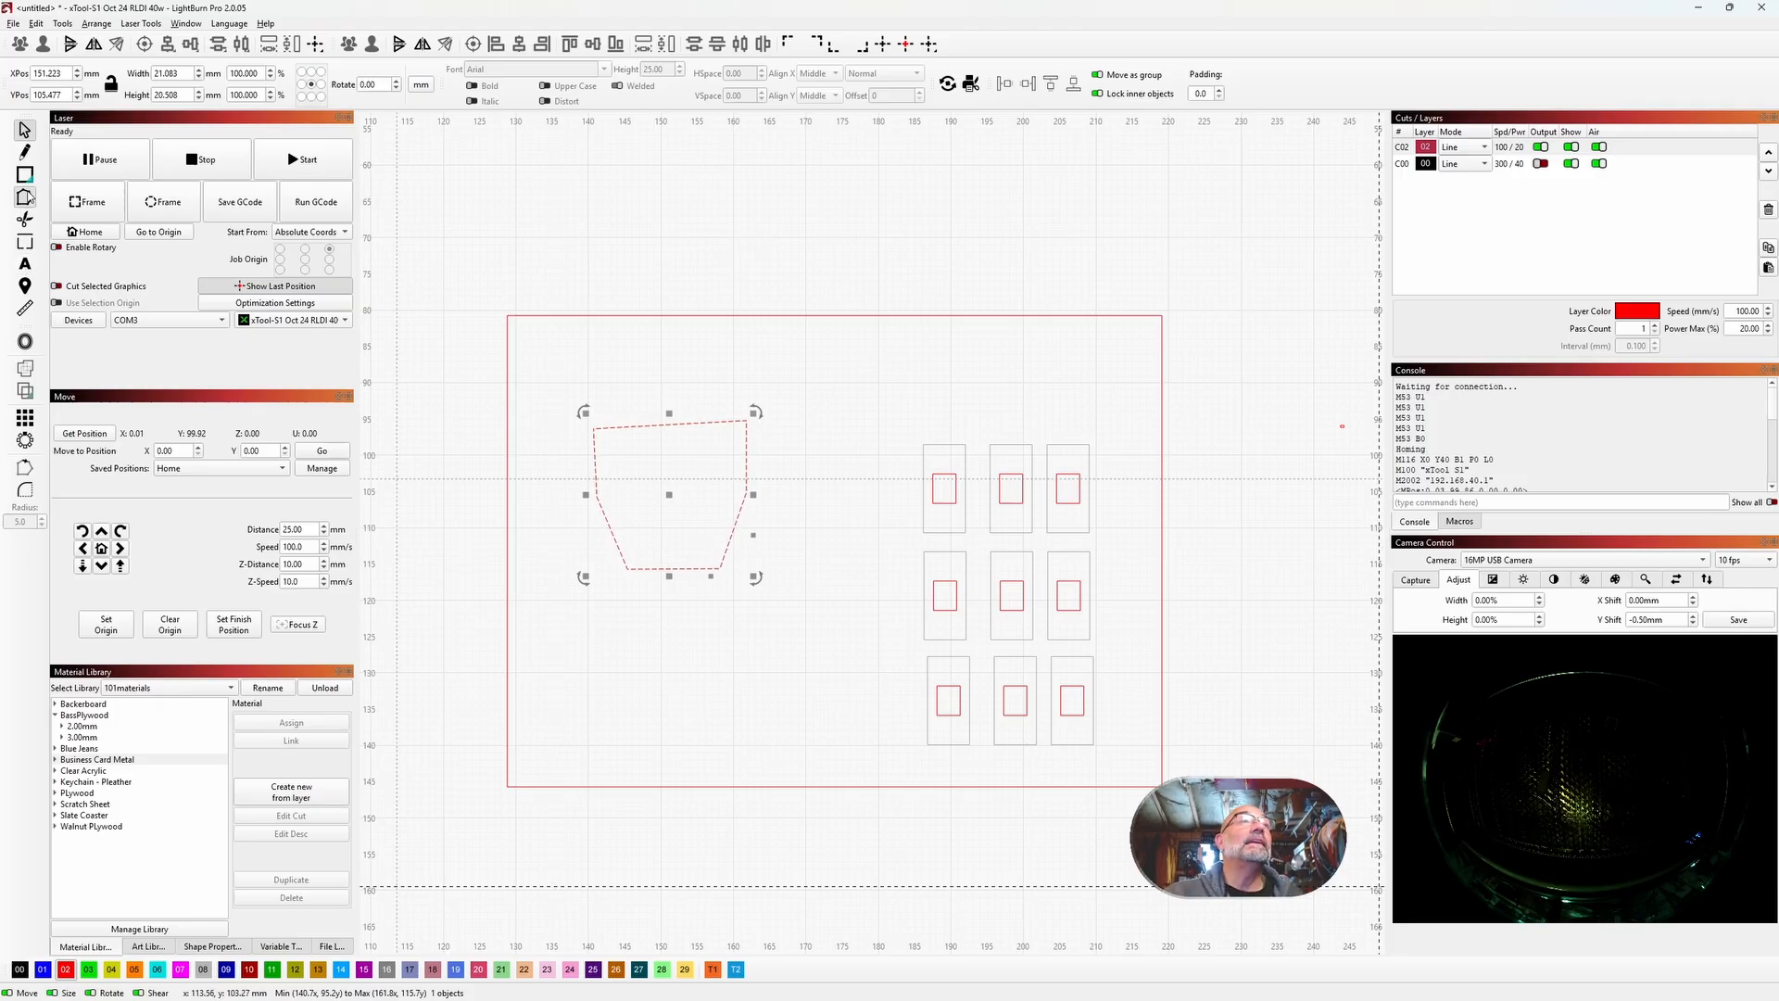
pyautogui.click(26, 196)
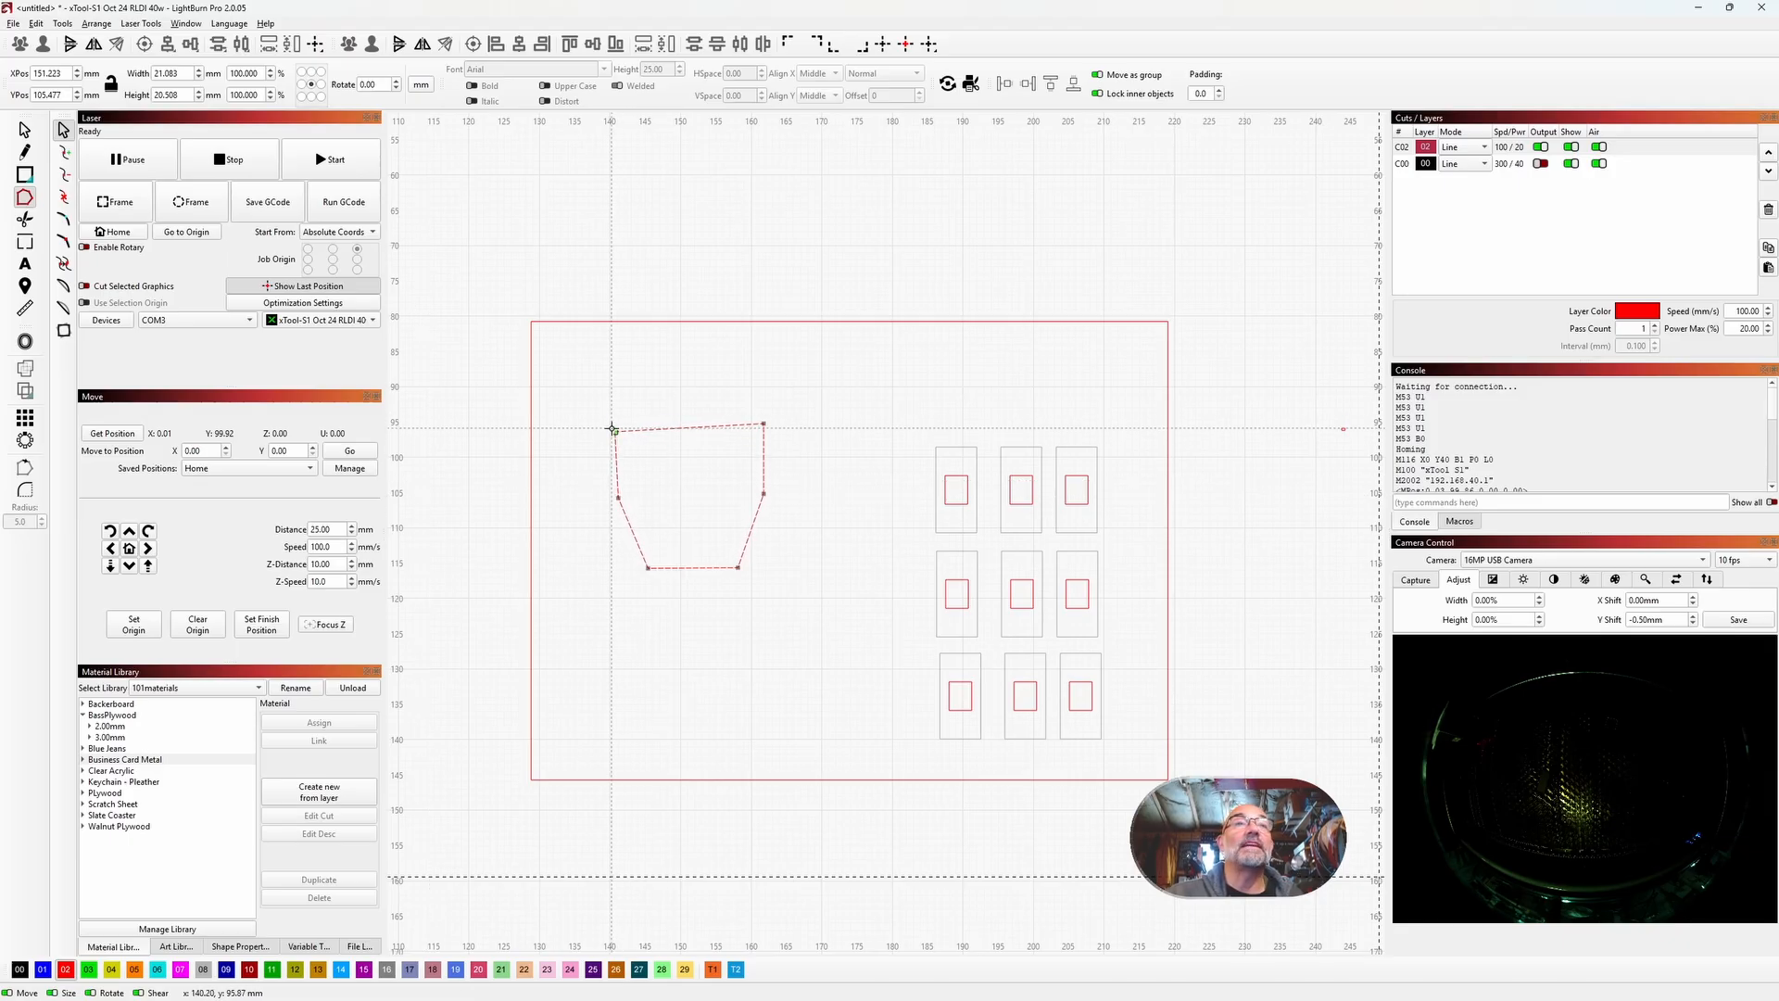
pyautogui.moveTo(614, 431); pyautogui.dragTo(616, 427)
pyautogui.scroll(5, 616, 427)
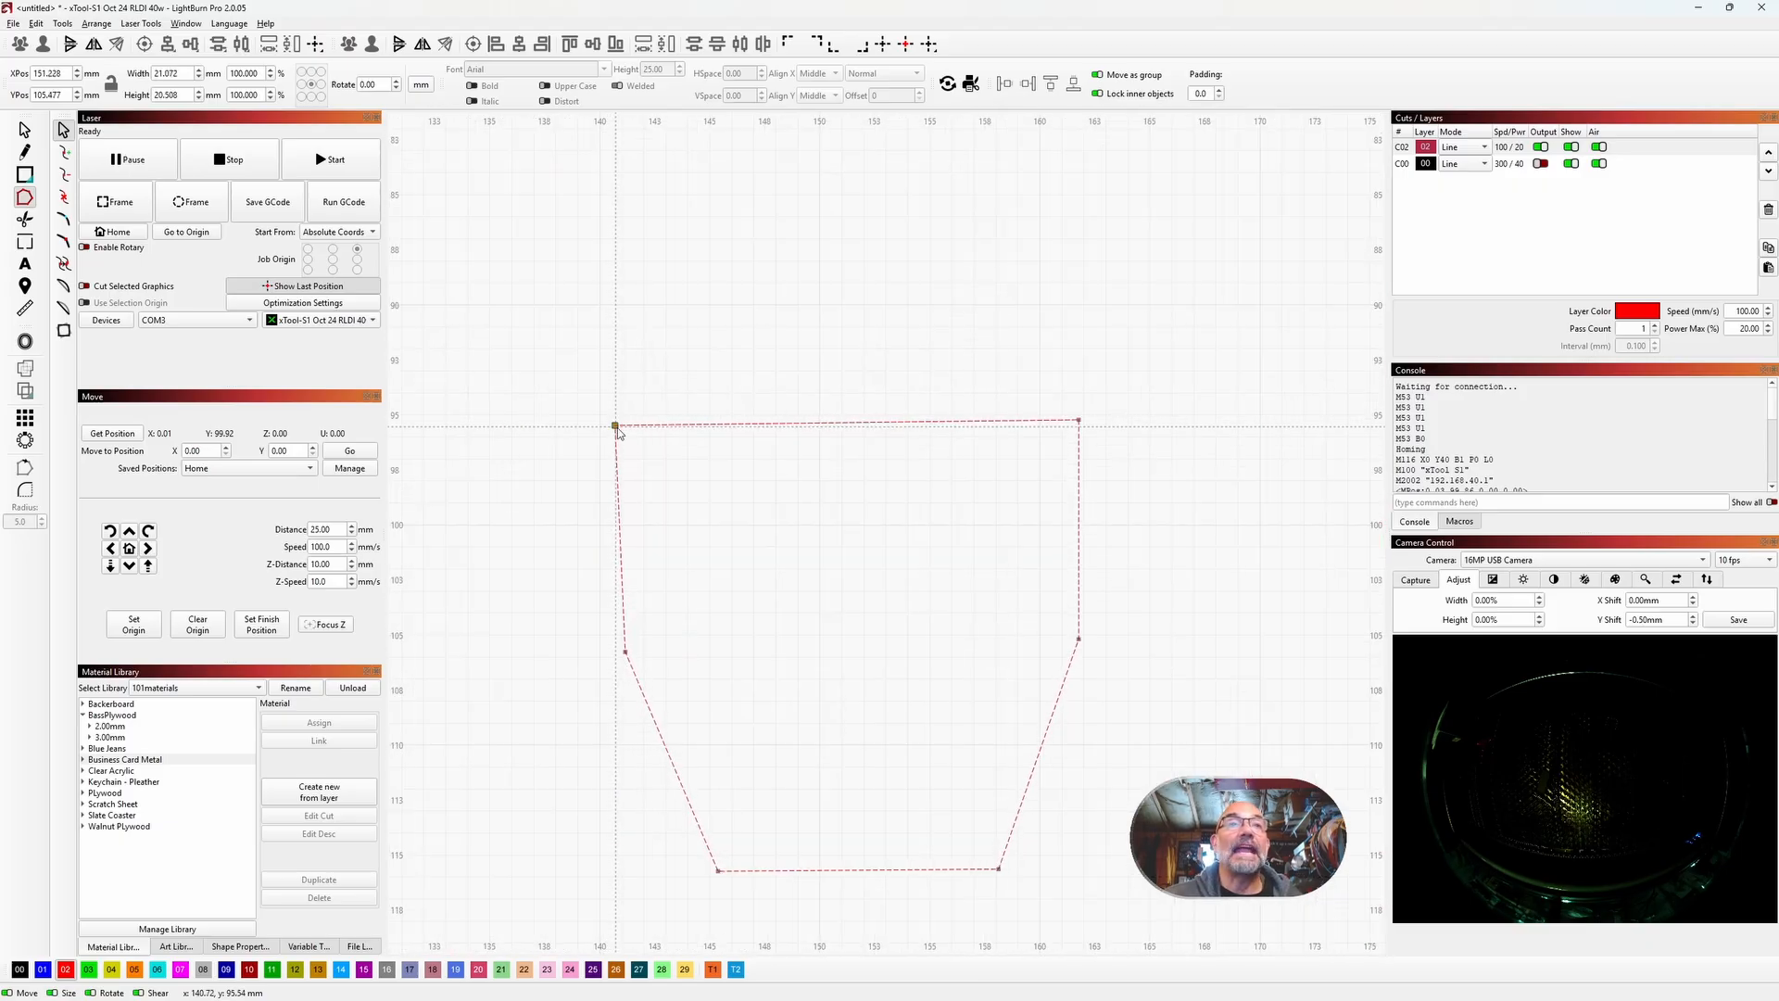
pyautogui.moveTo(617, 428); pyautogui.dragTo(620, 428)
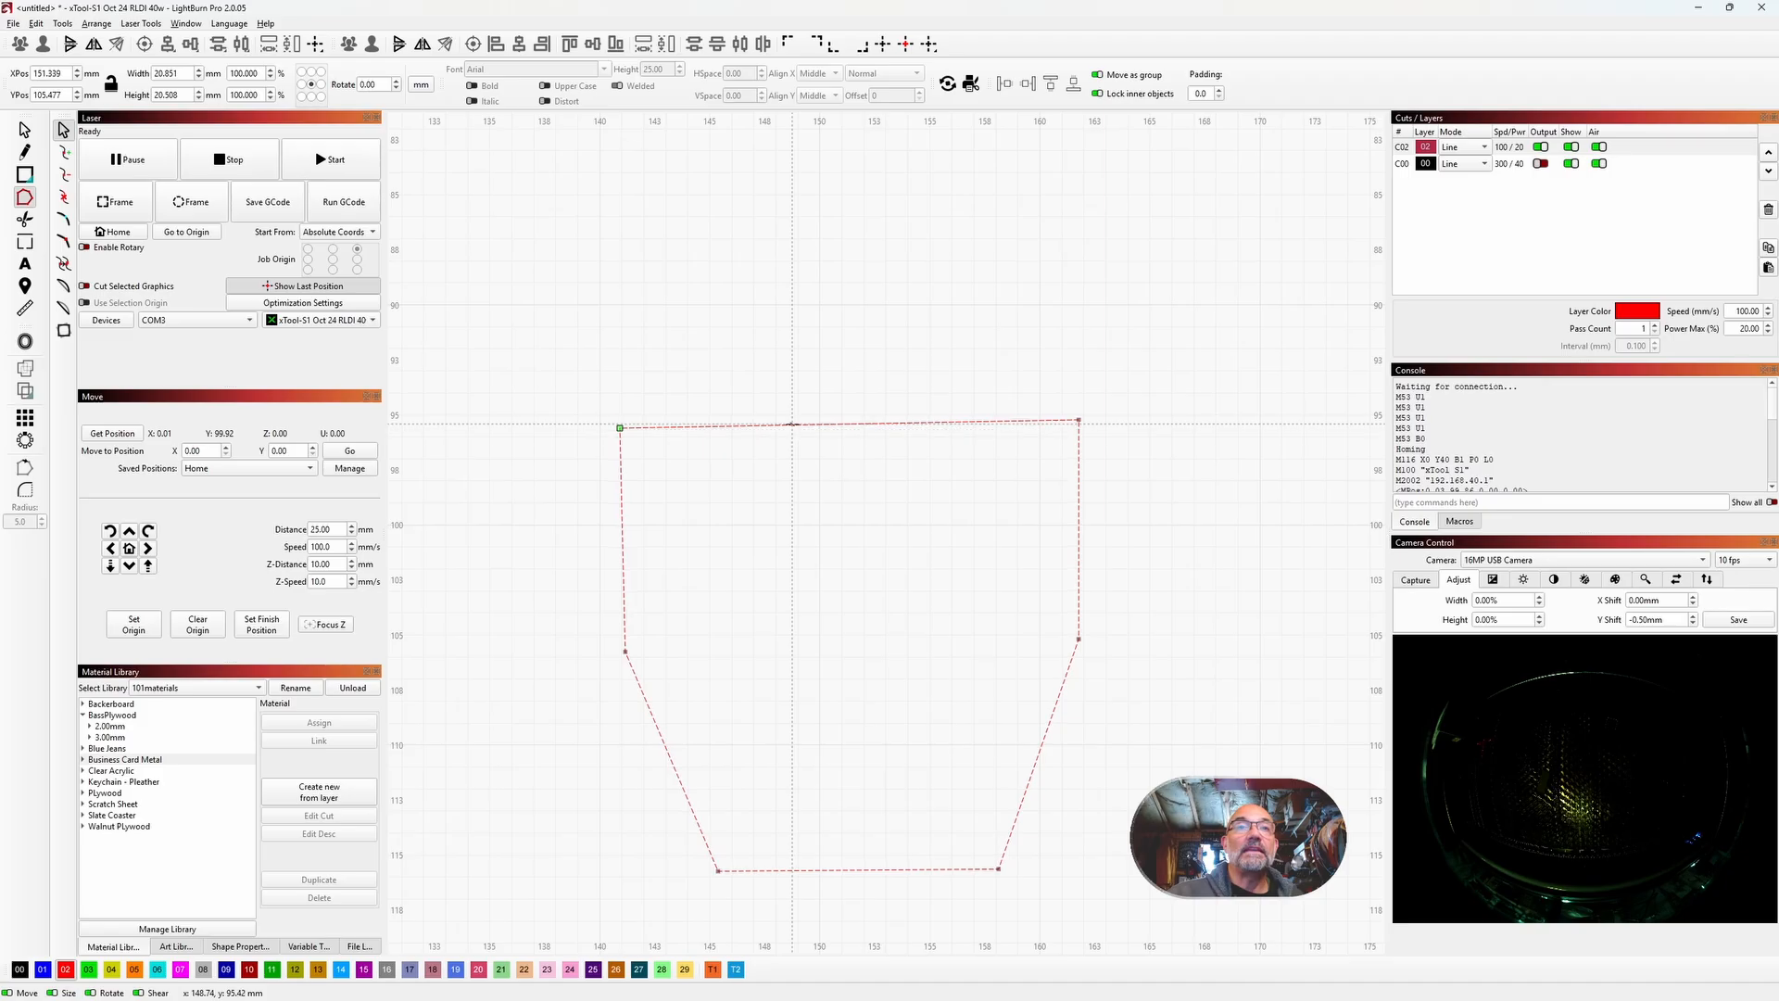
# Step: Add midpoint nodes to the shape's edges, and move nodes and curve handles outward along its lower and left sides
pyautogui.click(68, 153)
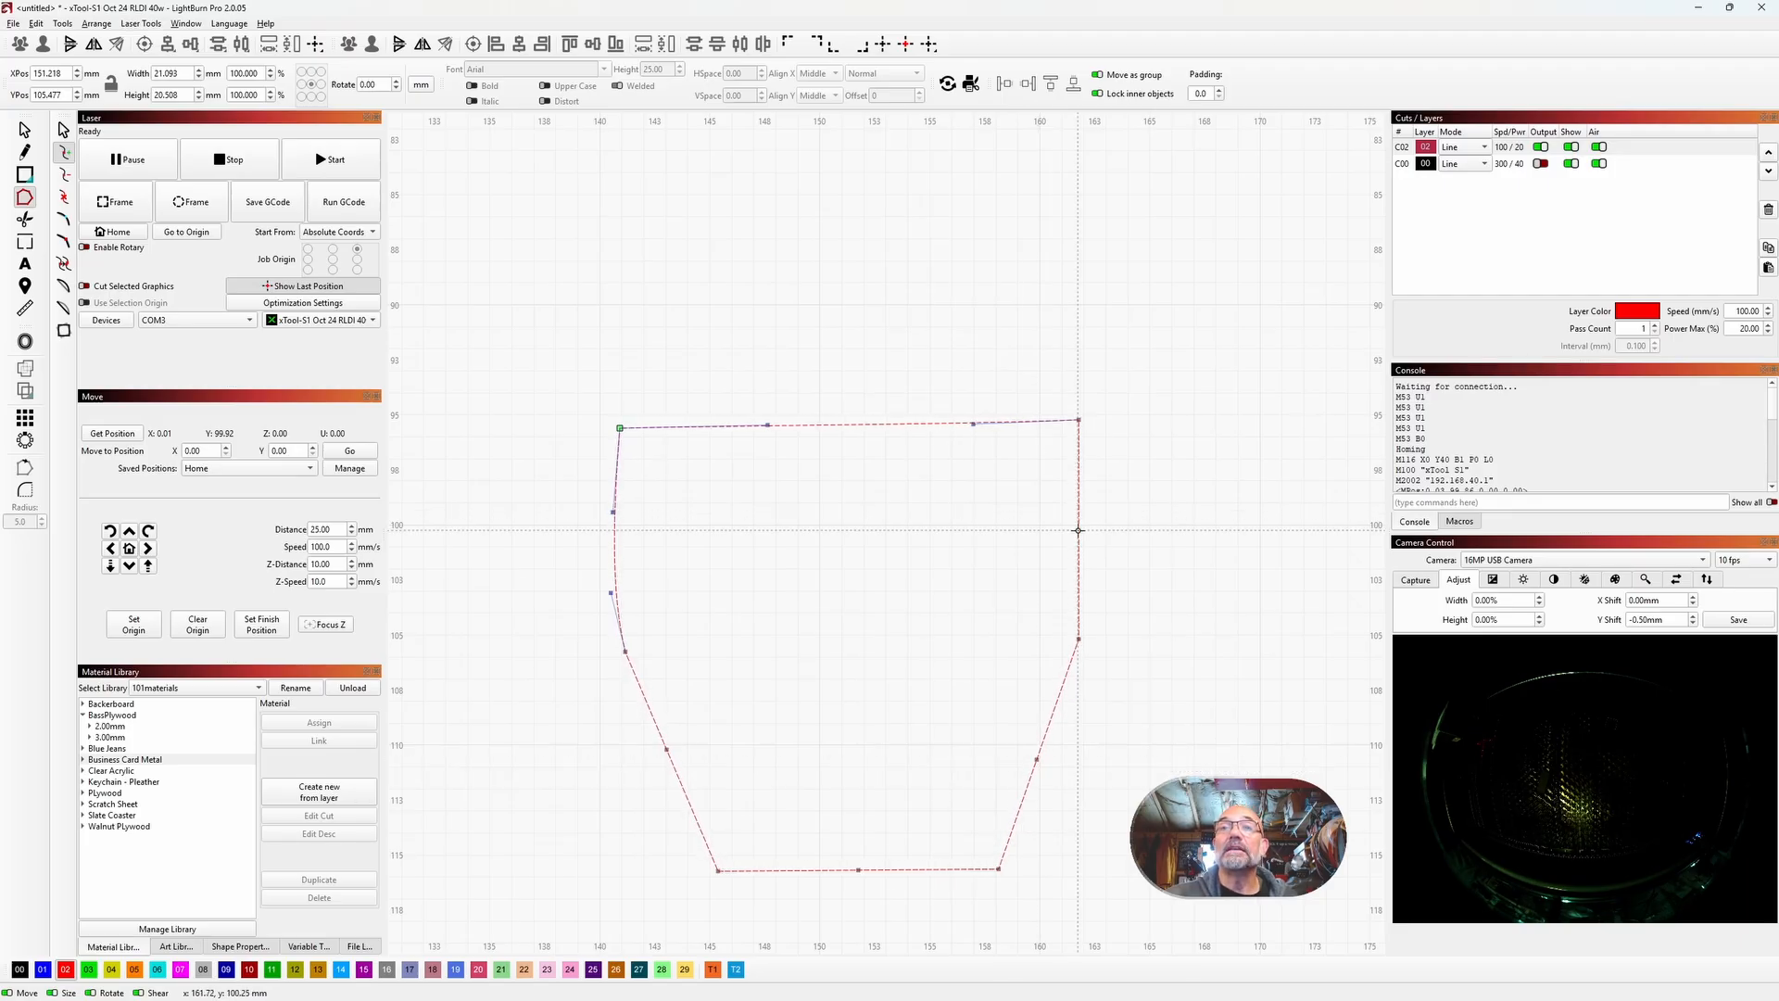
pyautogui.click(1078, 530)
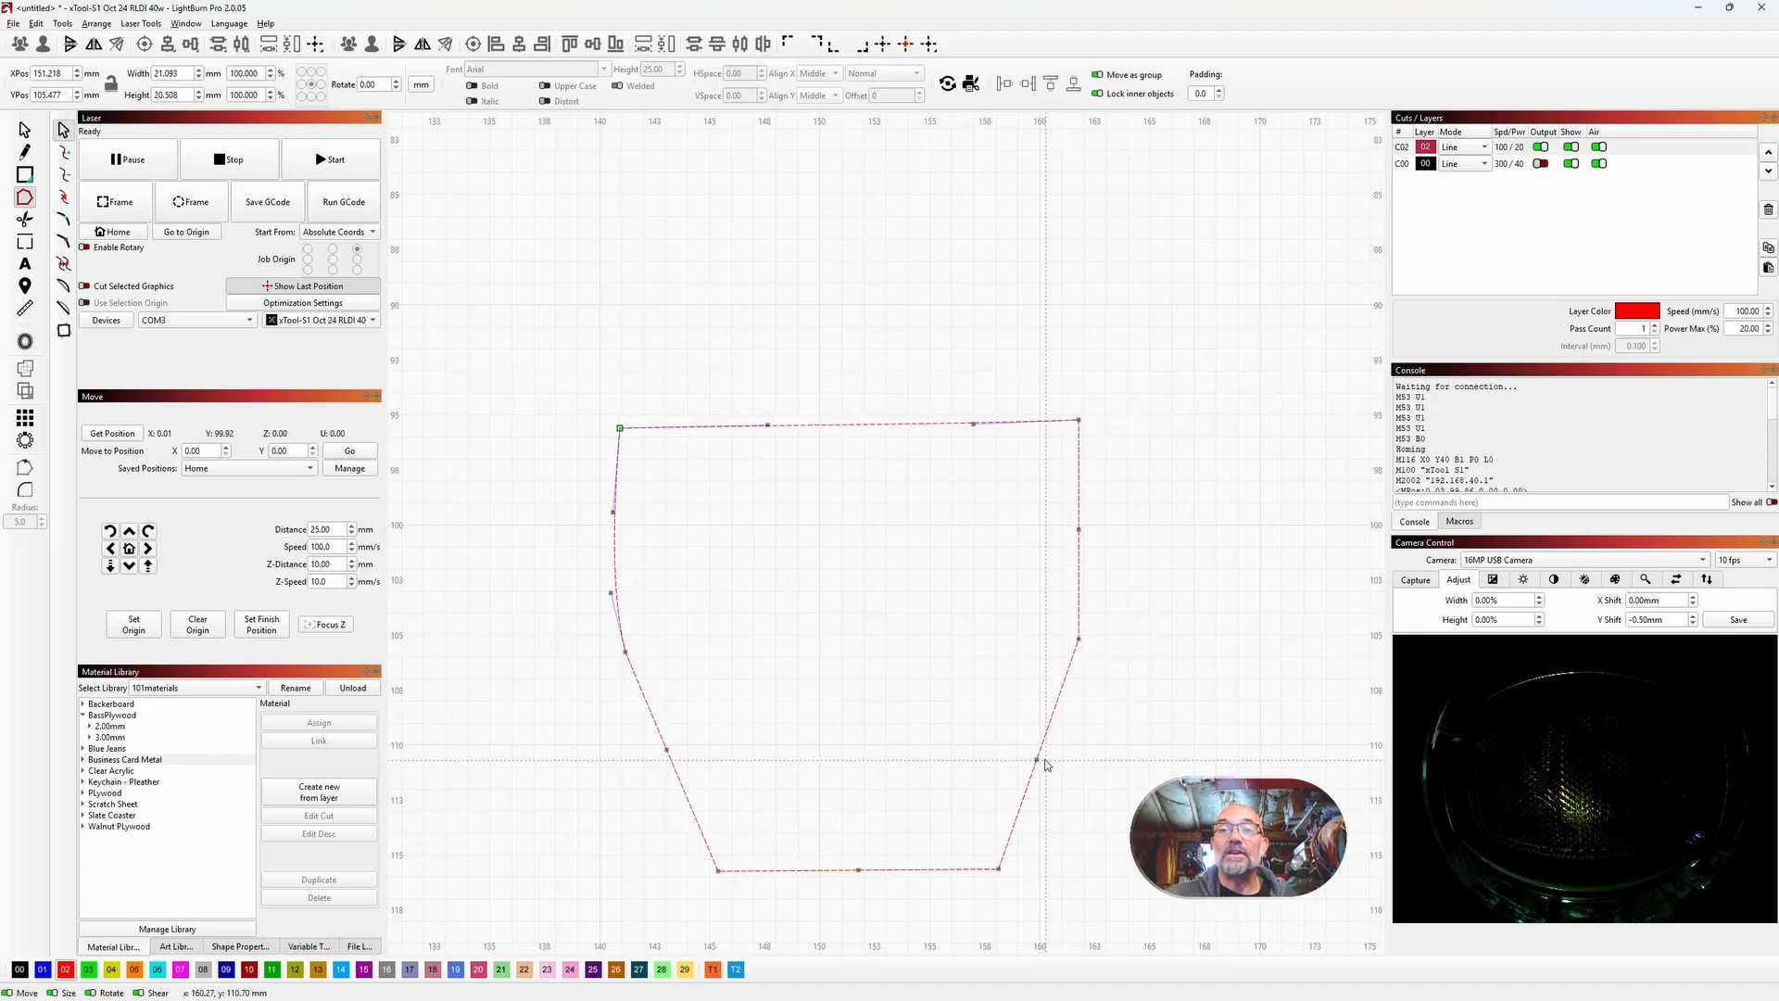
pyautogui.moveTo(1037, 760); pyautogui.dragTo(1056, 771)
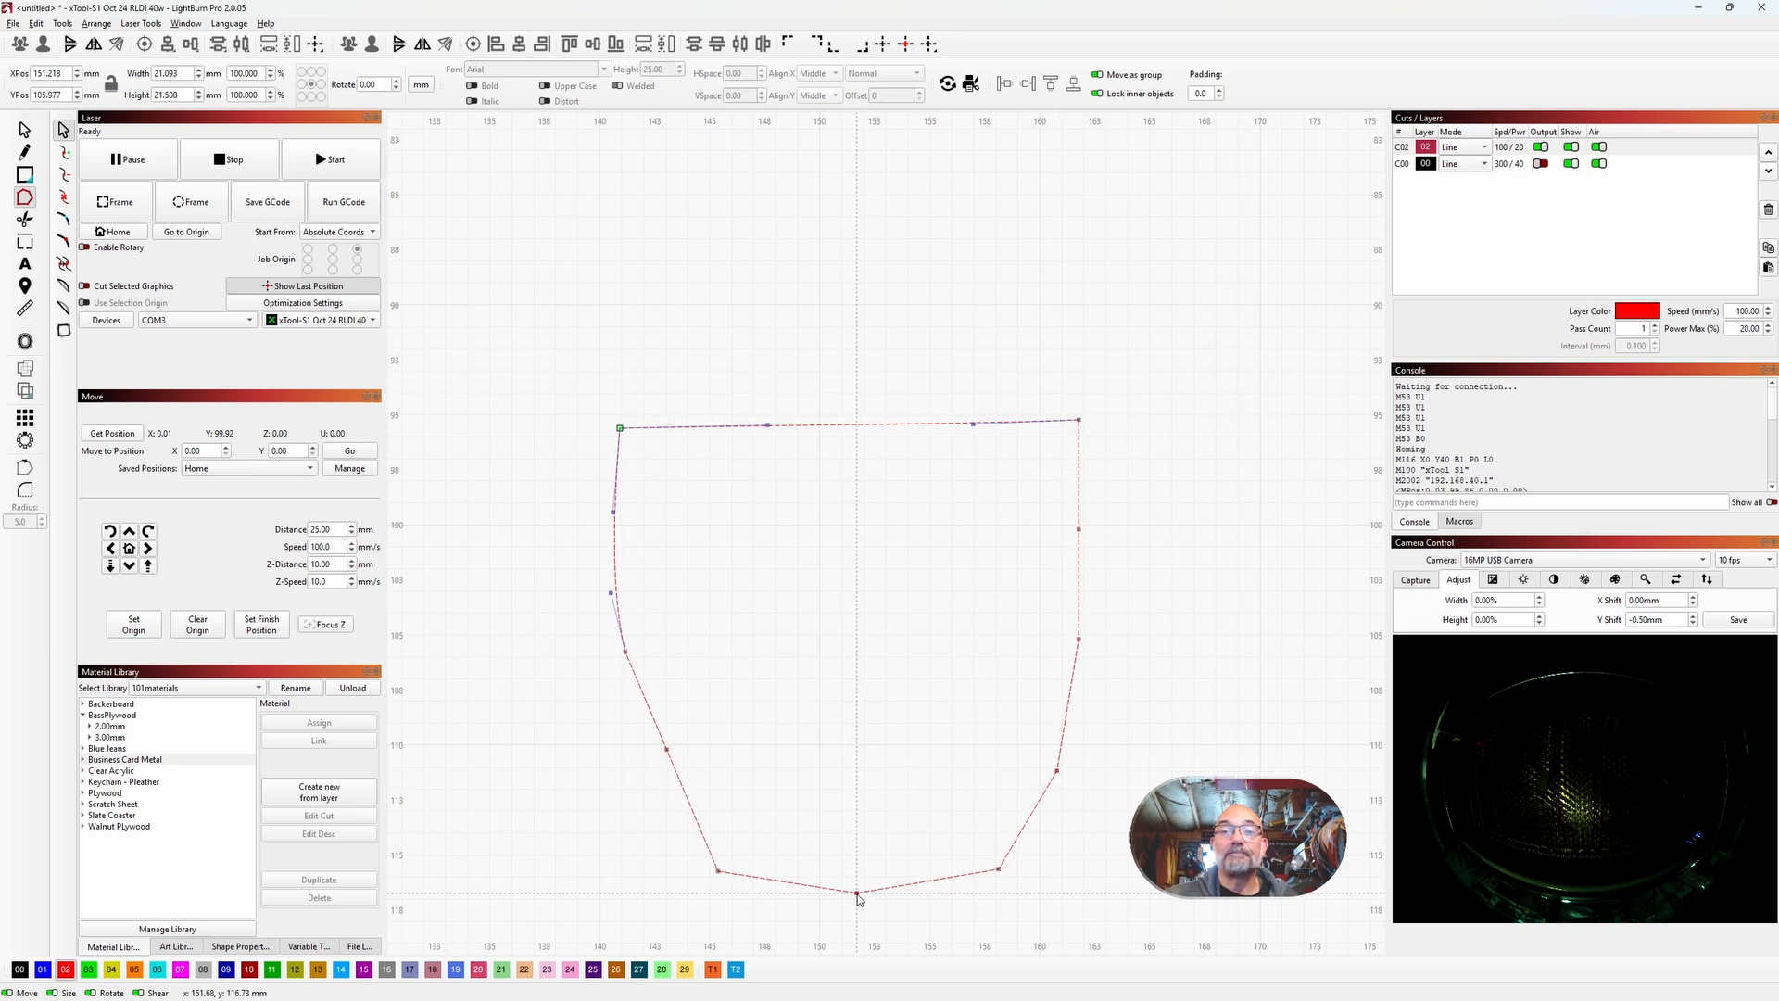
pyautogui.moveTo(858, 894); pyautogui.dragTo(860, 898)
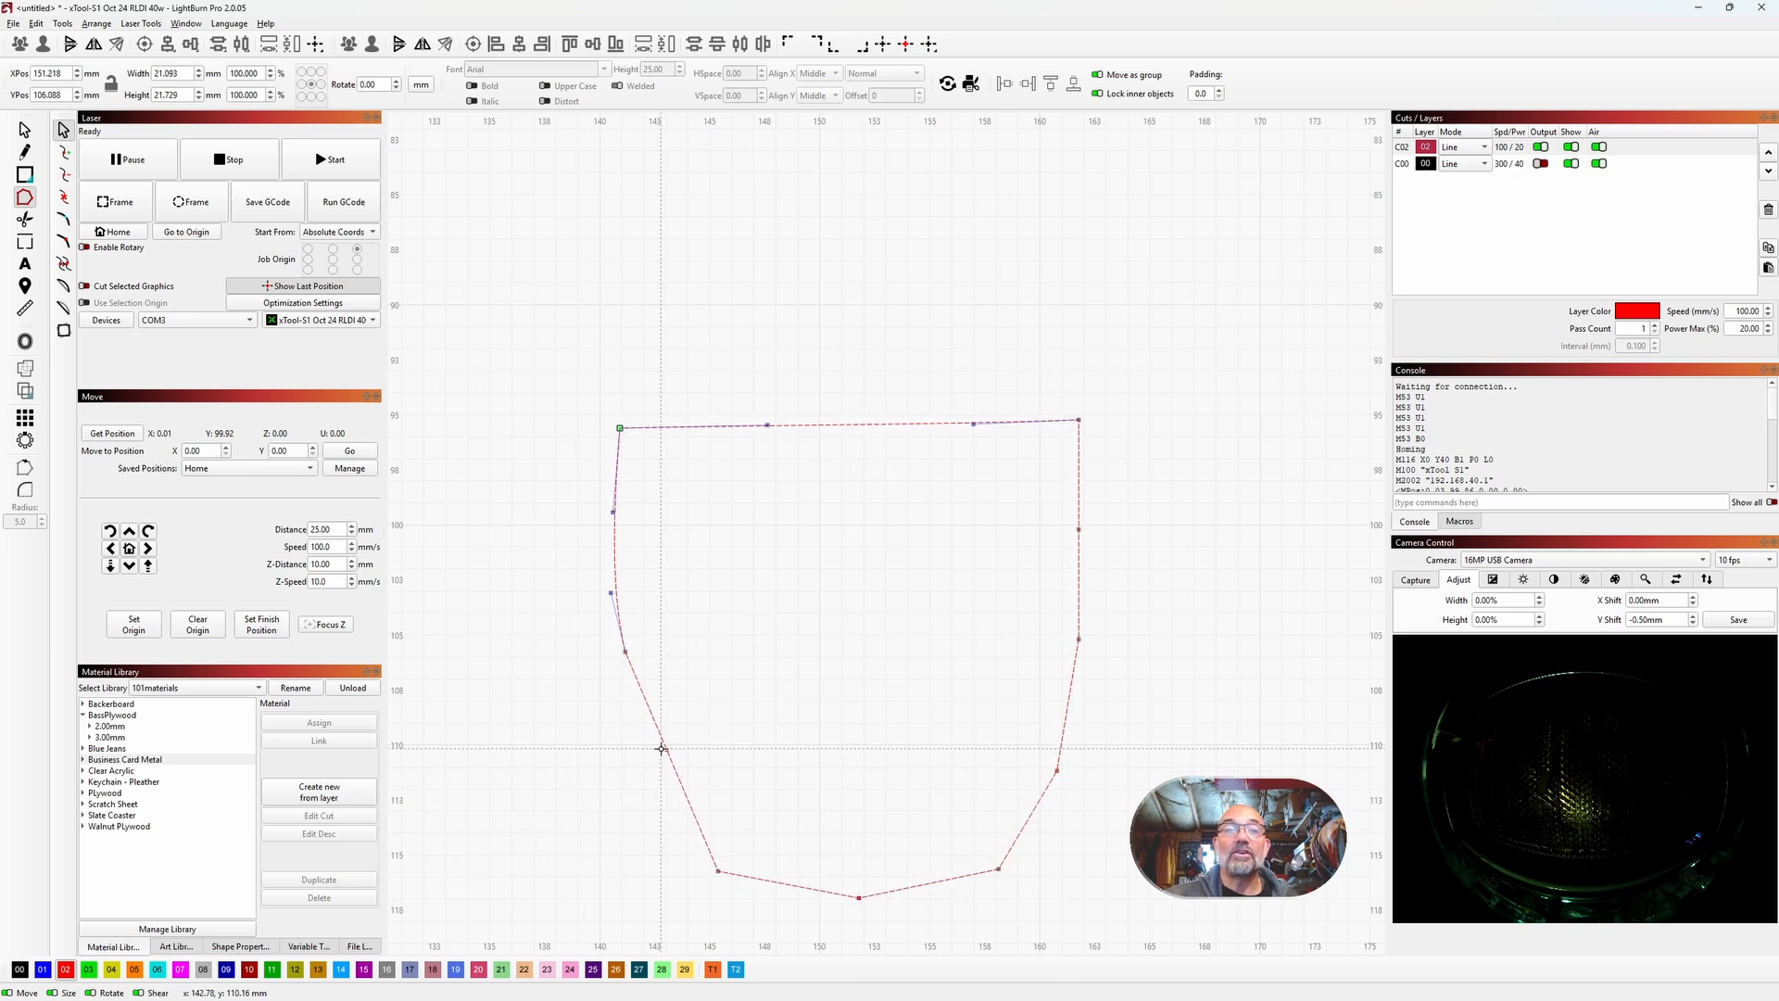
pyautogui.moveTo(638, 756); pyautogui.dragTo(622, 758)
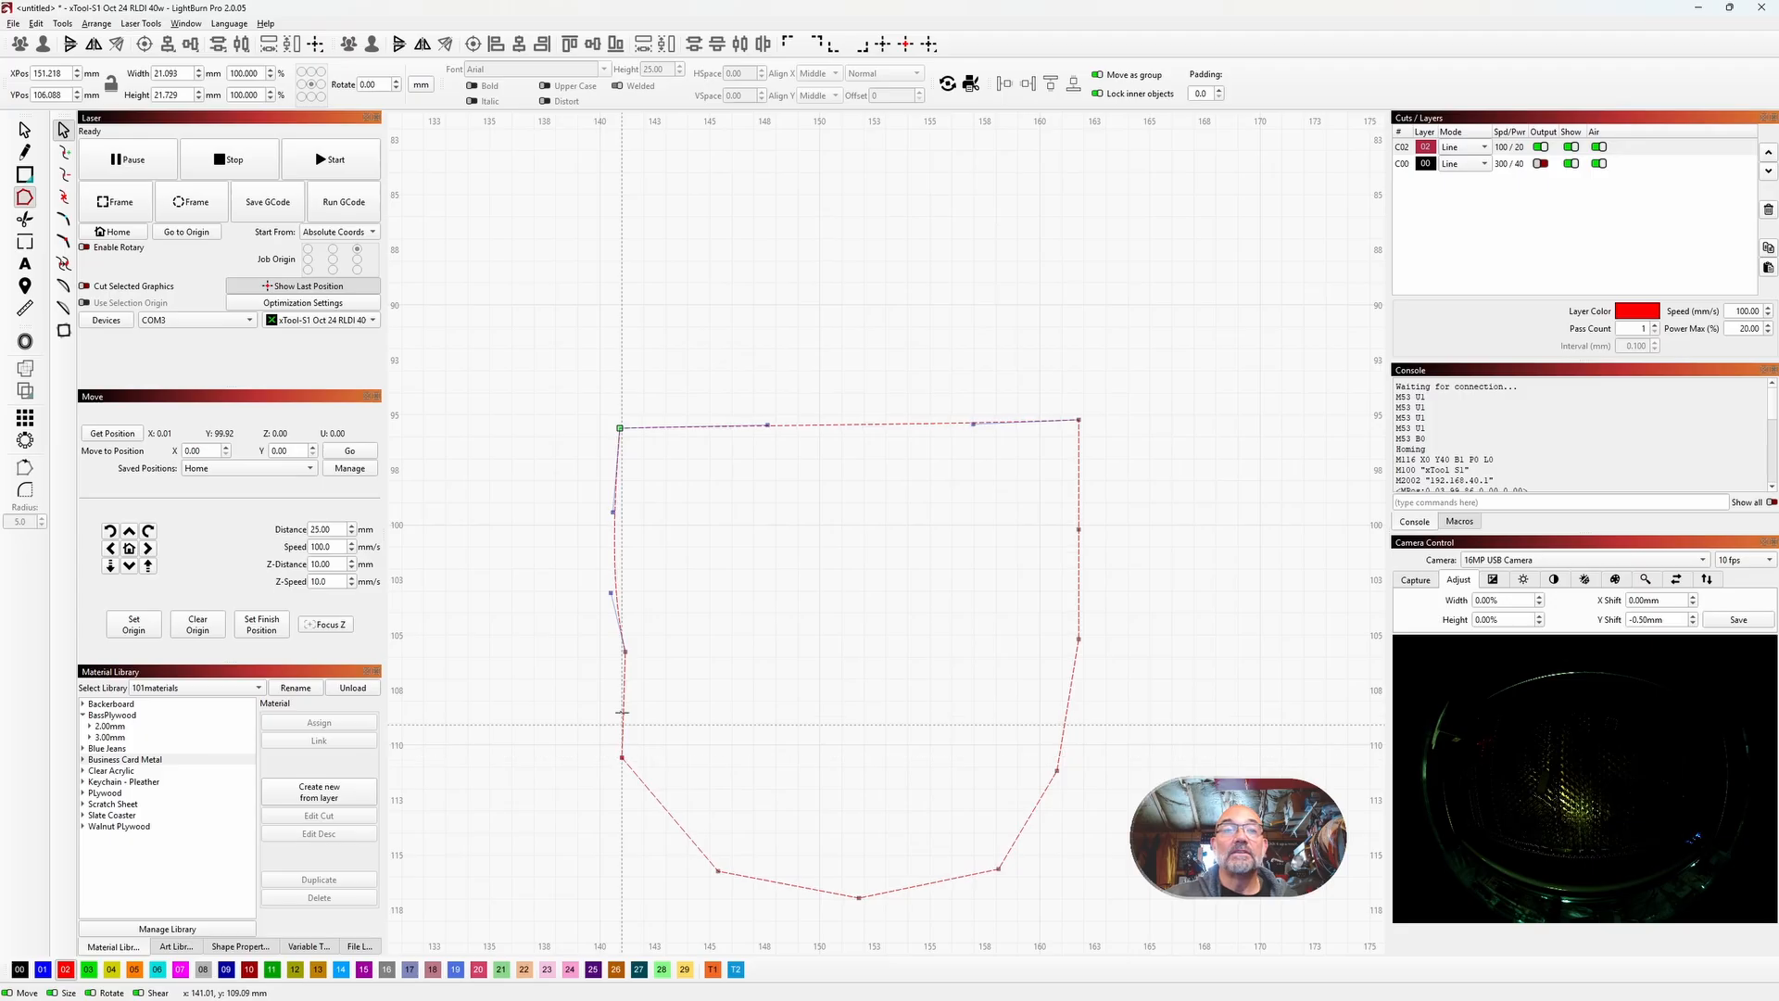
pyautogui.moveTo(623, 650); pyautogui.dragTo(587, 660)
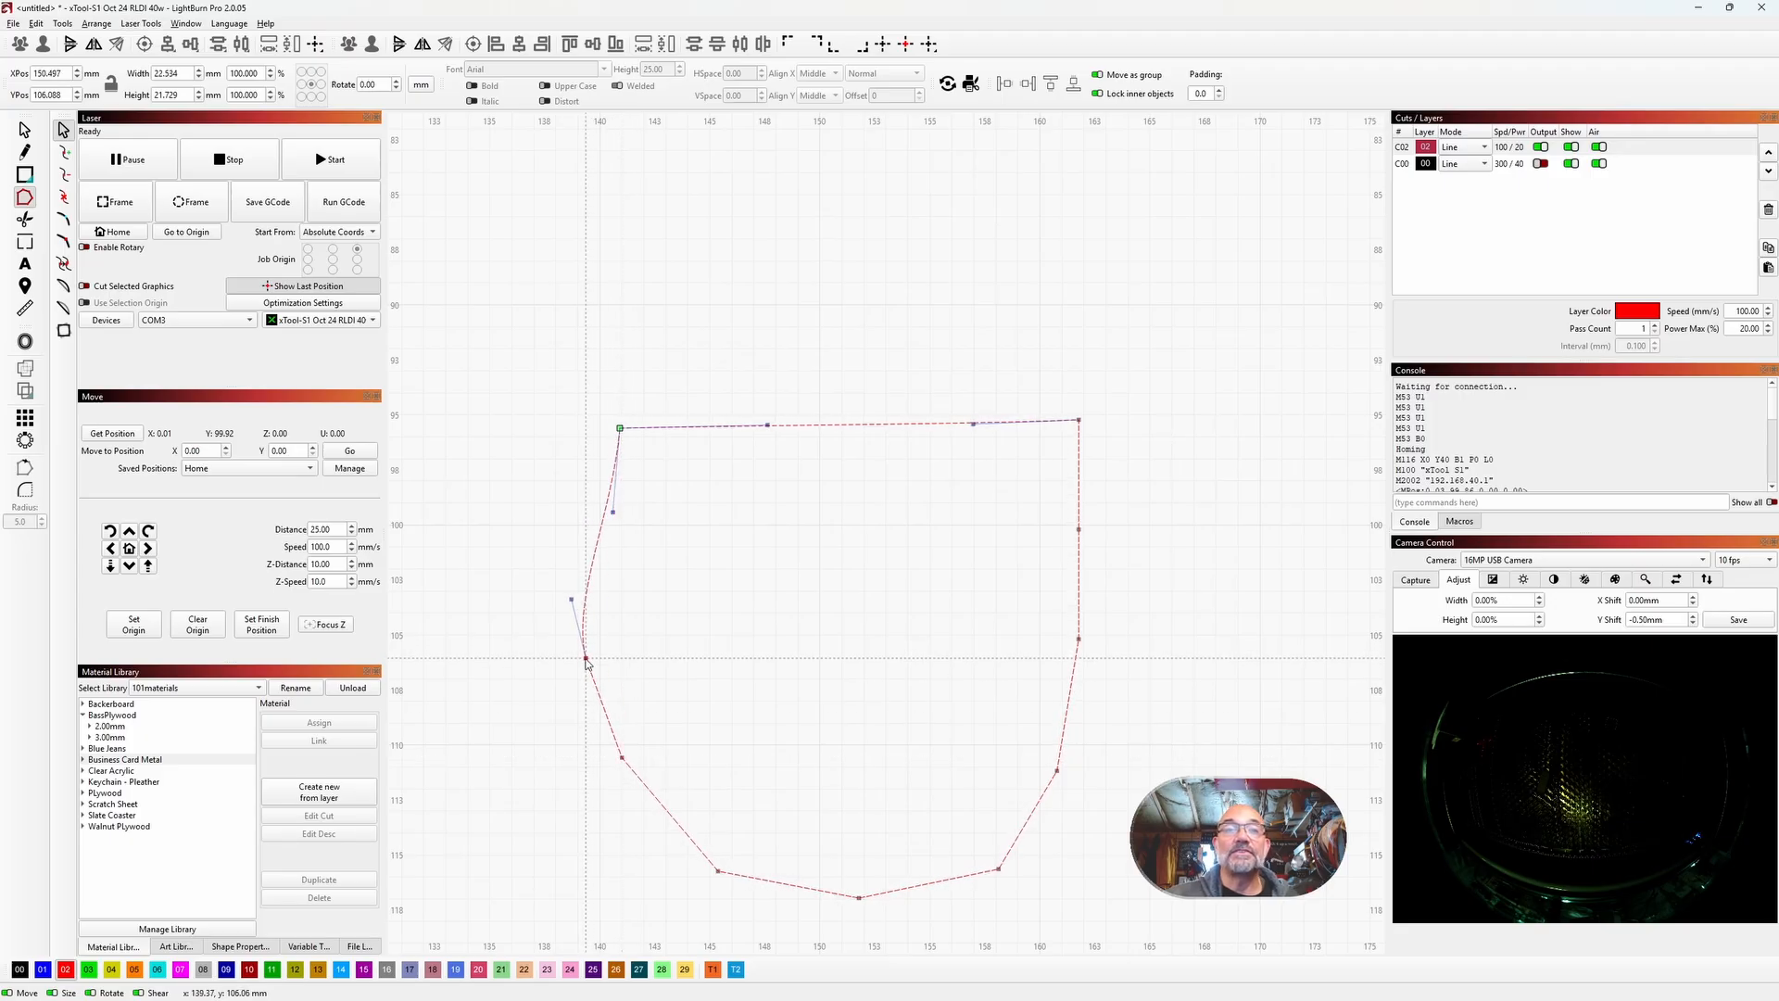
pyautogui.moveTo(612, 509); pyautogui.dragTo(584, 510)
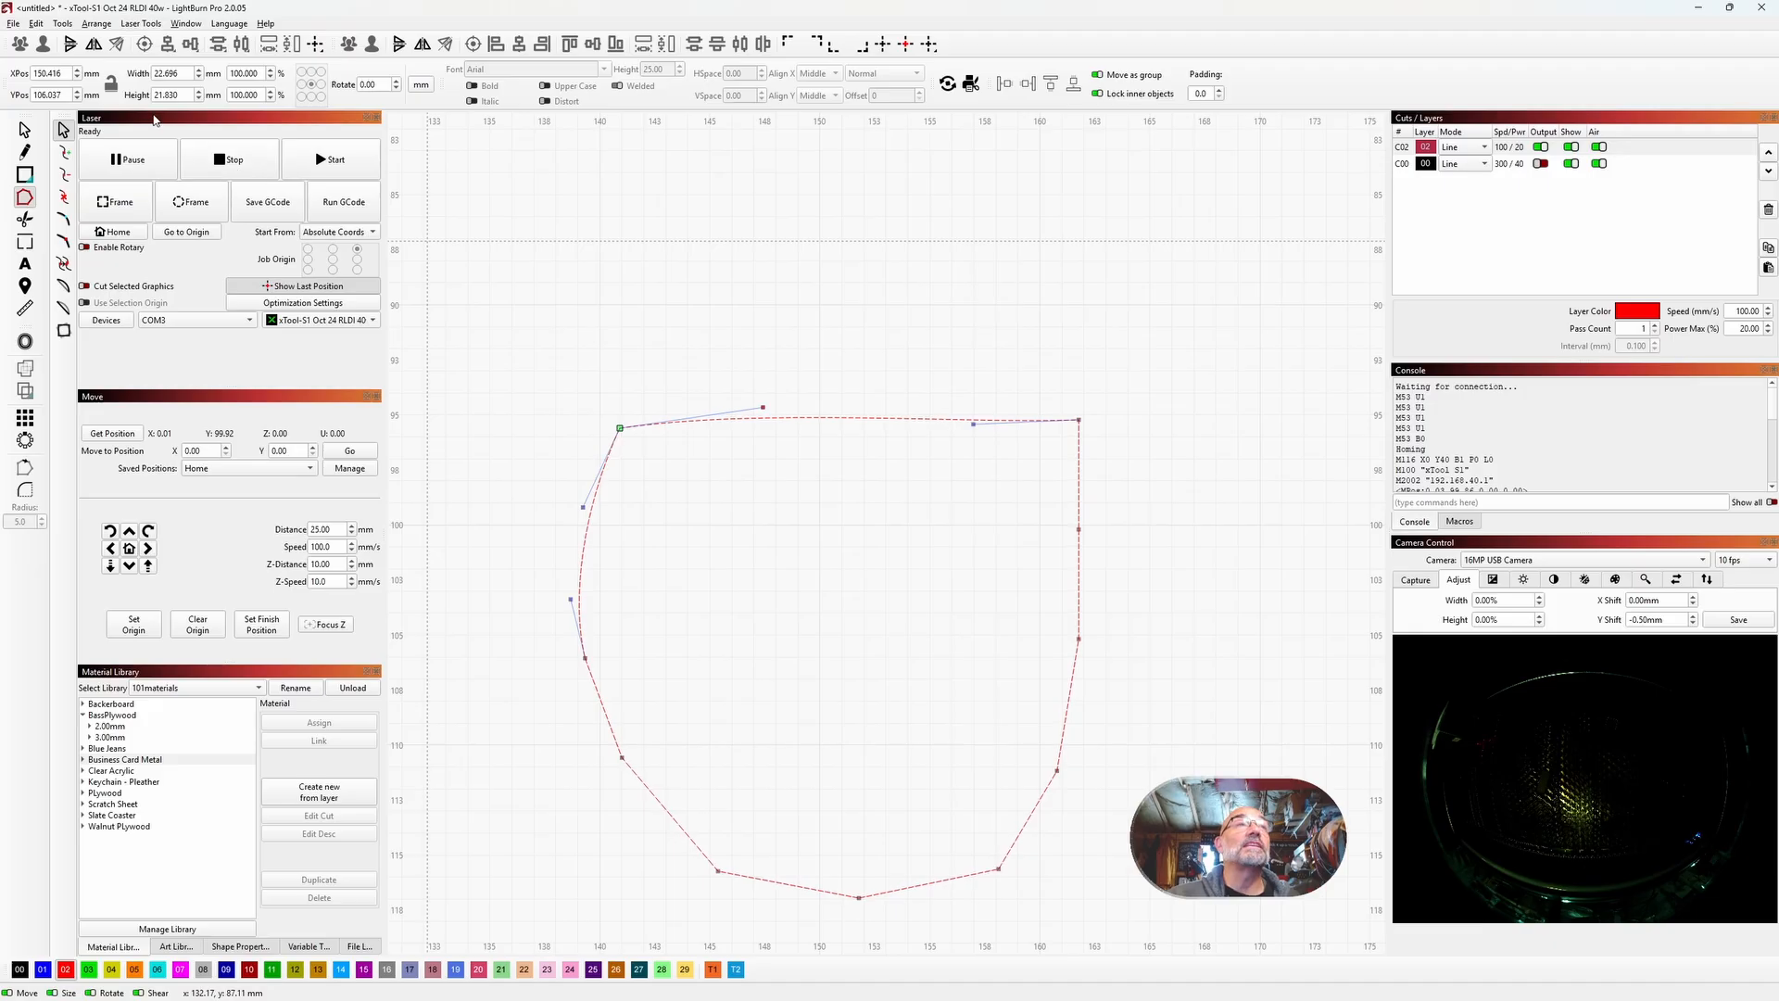
# Step: Add more midpoint nodes to the top, right and lower-right edges, and reposition bottom nodes to form a stepped lower outline
pyautogui.click(63, 151)
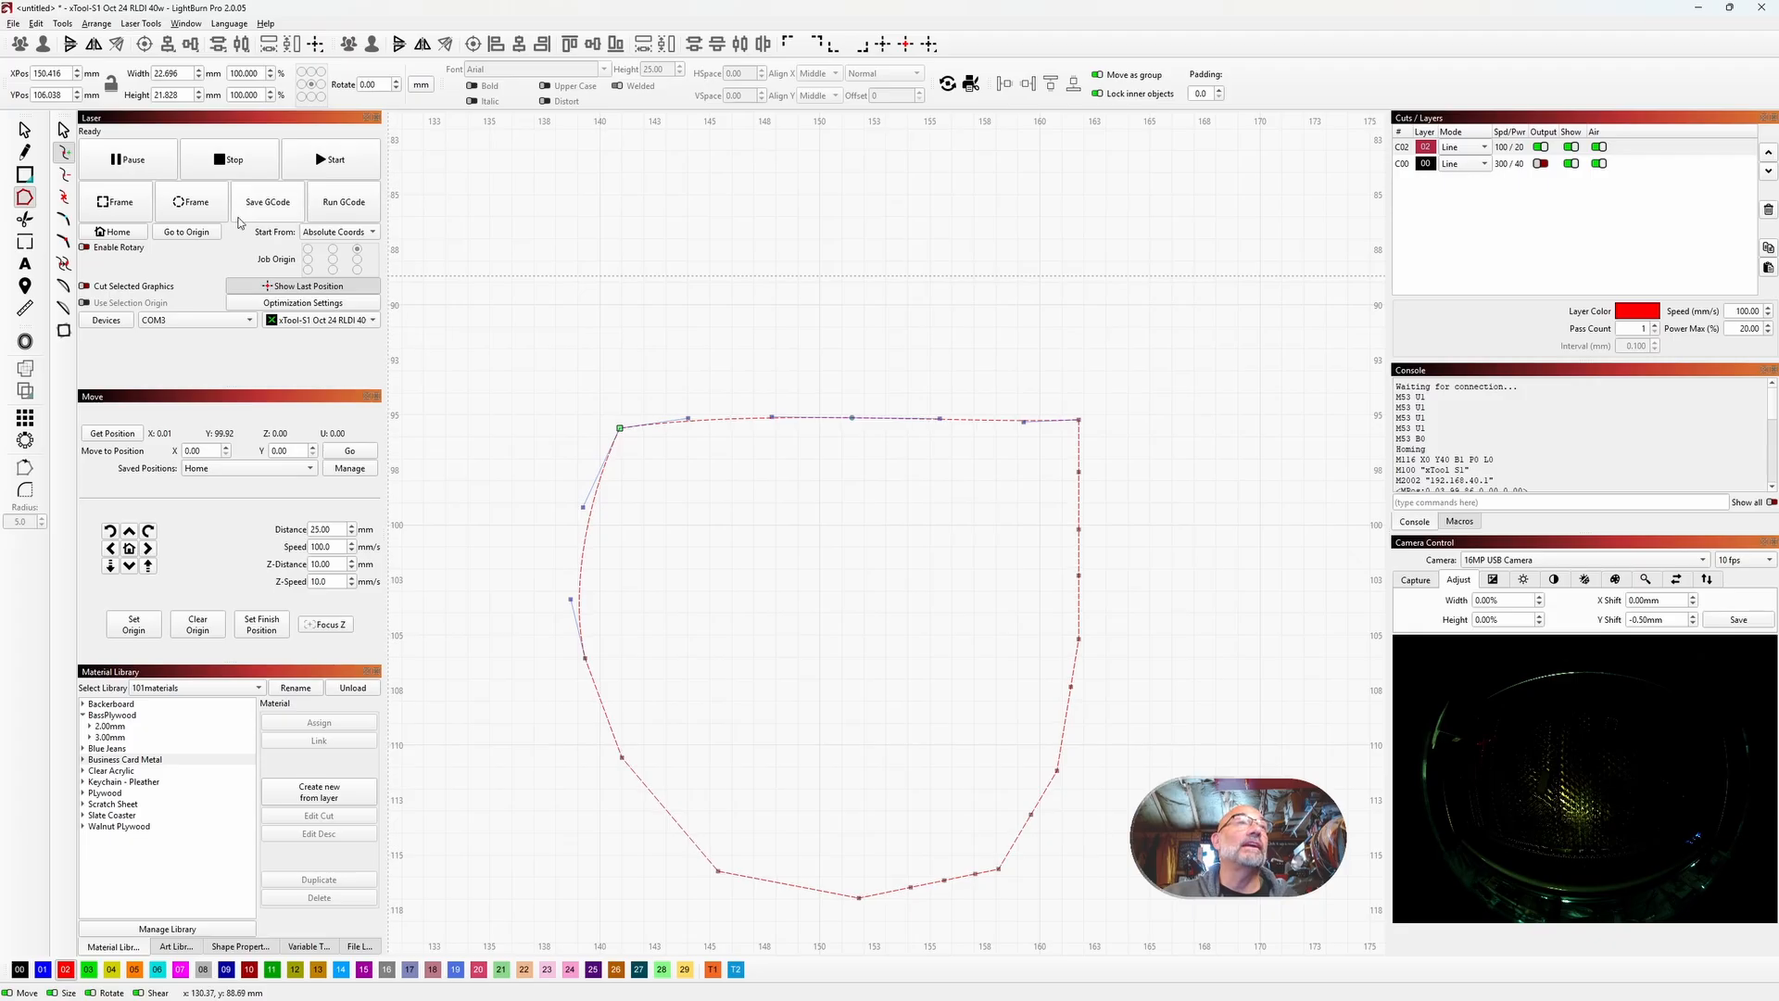
pyautogui.click(63, 130)
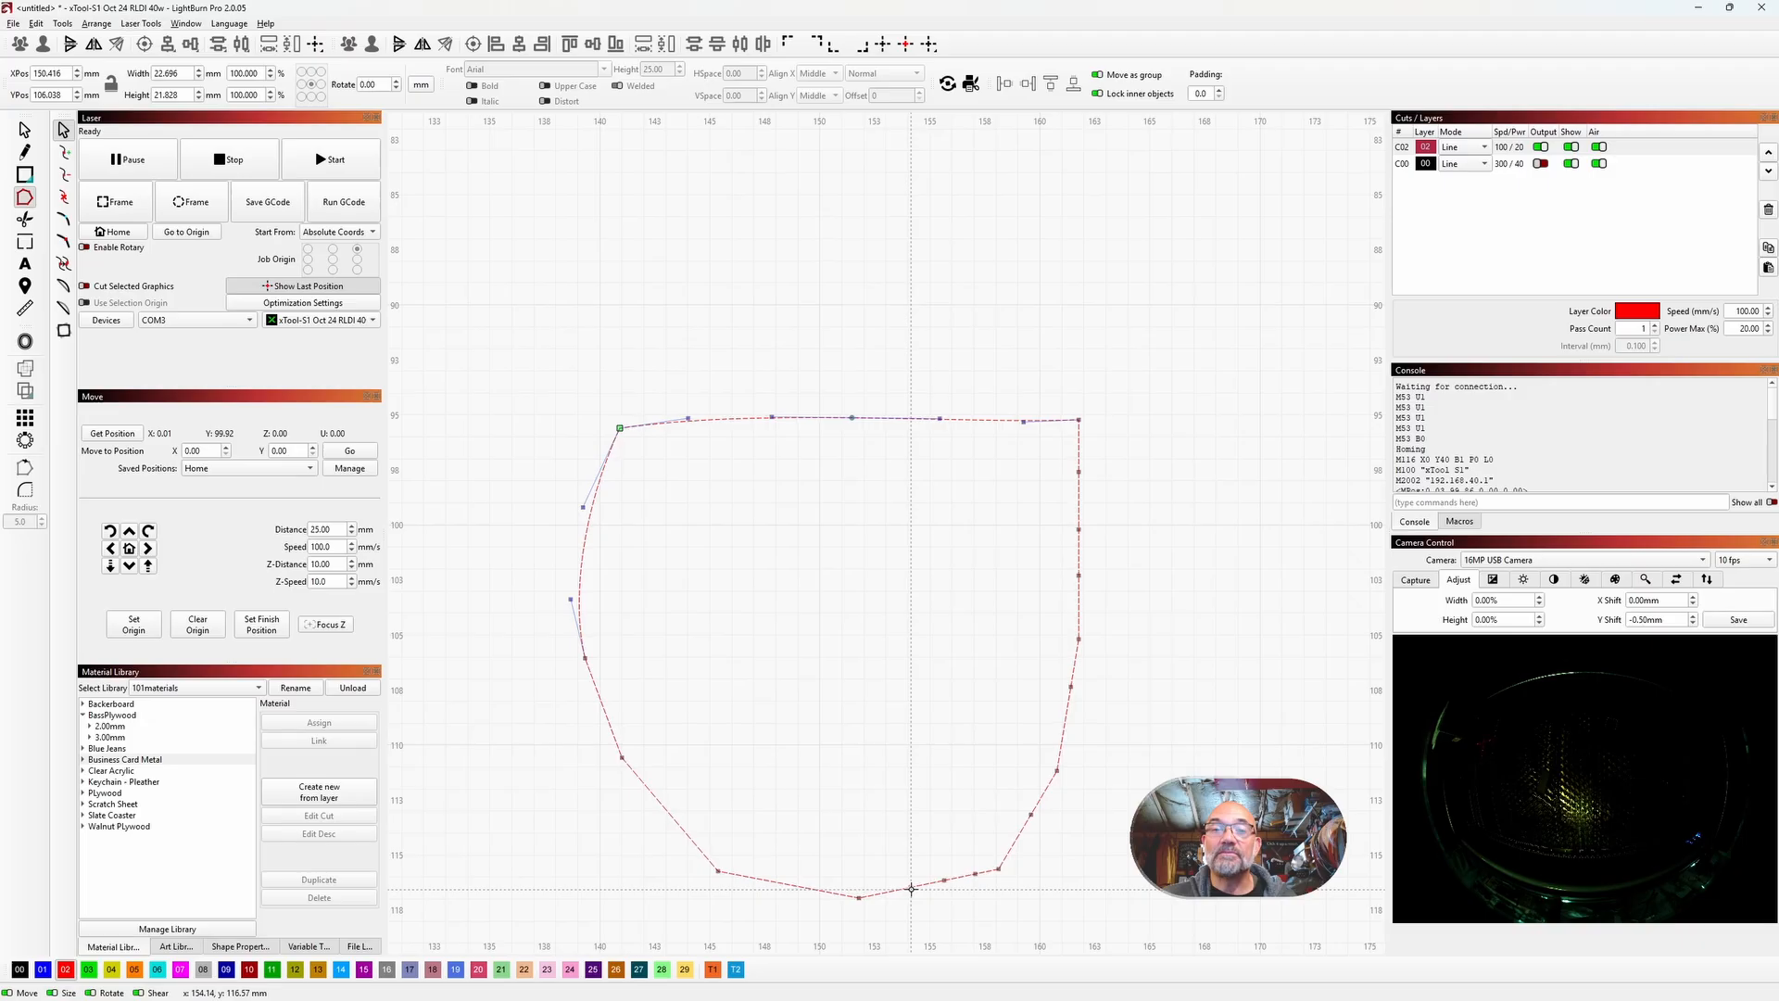
pyautogui.moveTo(910, 898)
pyautogui.mouseDown()
pyautogui.moveTo(919, 879)
pyautogui.moveTo(976, 877)
pyautogui.moveTo(913, 878)
pyautogui.mouseUp()
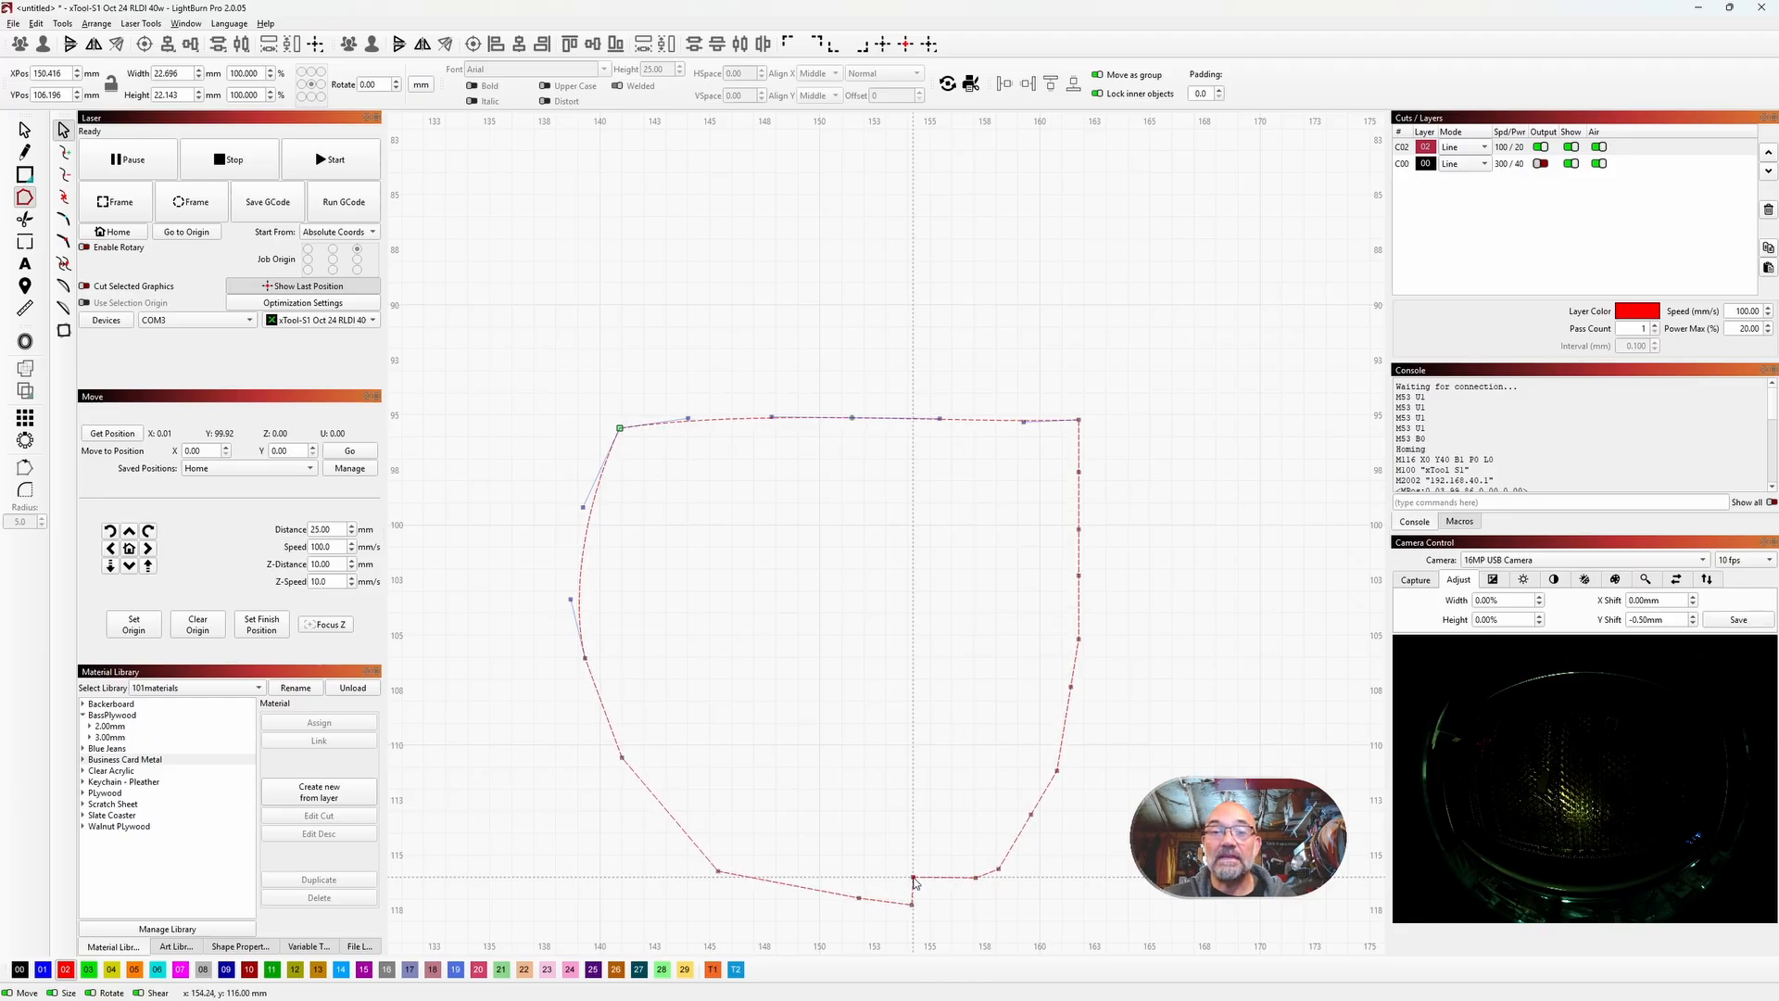
pyautogui.moveTo(718, 871); pyautogui.dragTo(710, 900)
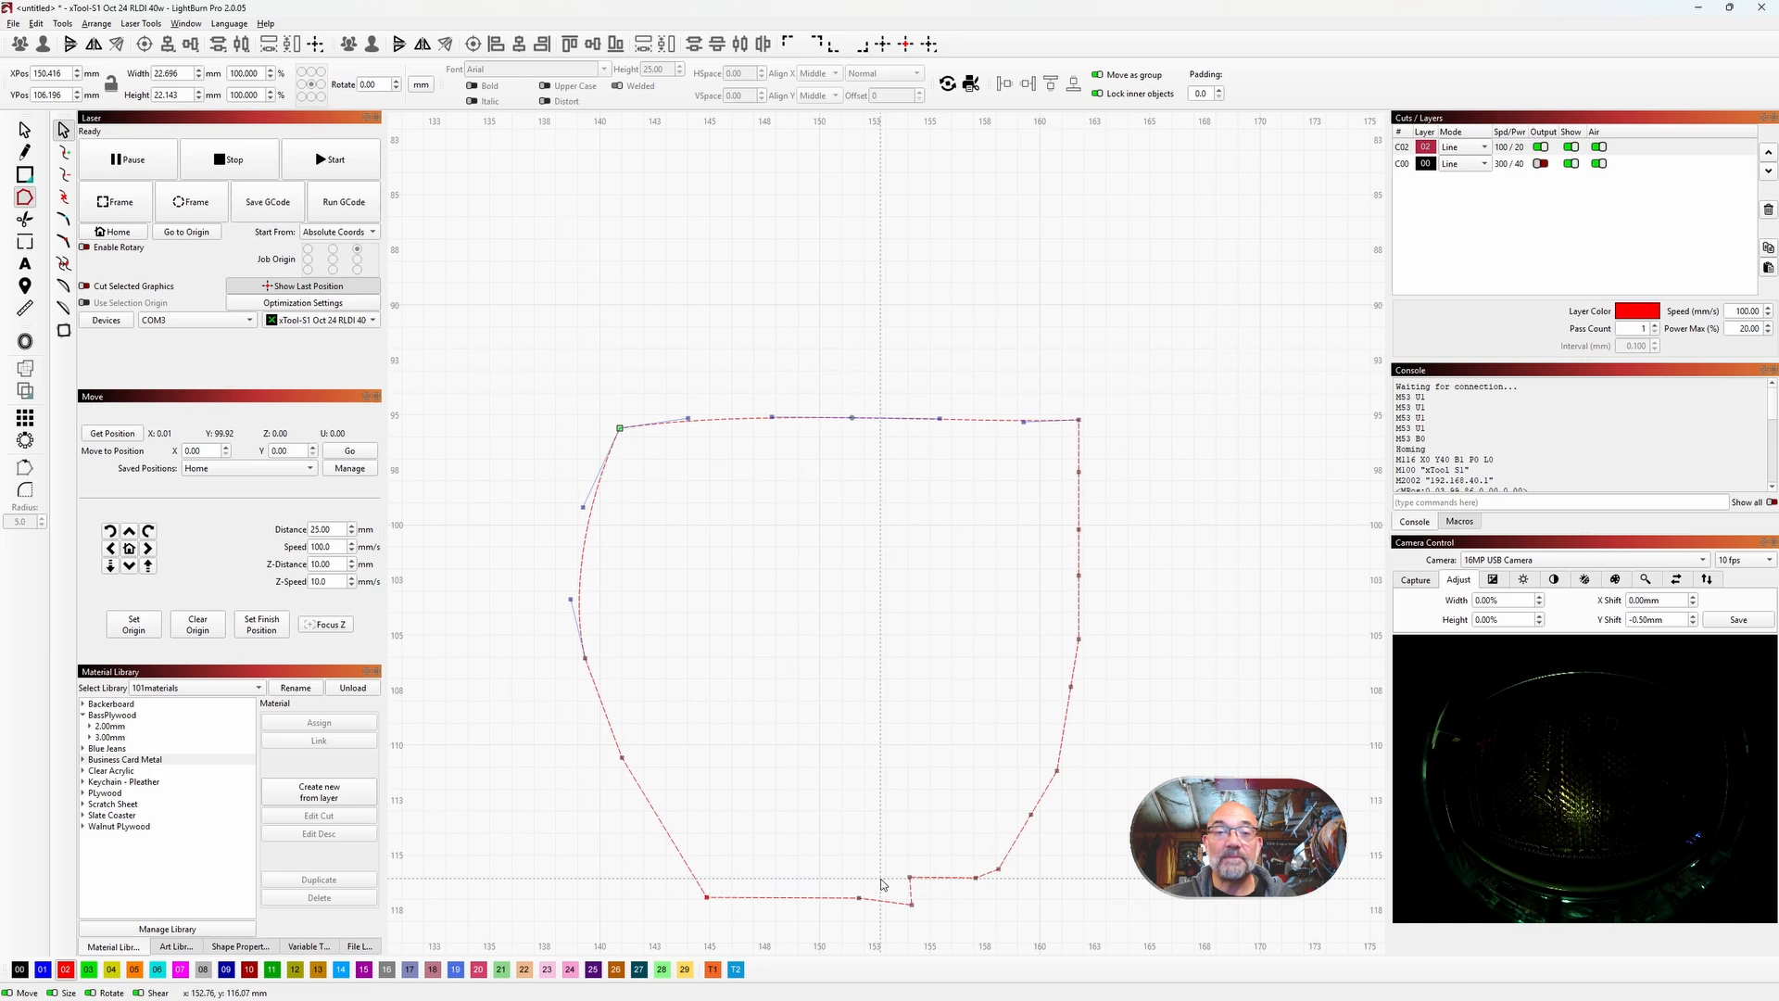
# Step: Square up the stepped lower-right corner by aligning its nodes, and move two nodes on the shape's right edge outward
pyautogui.moveTo(912, 906); pyautogui.dragTo(975, 875)
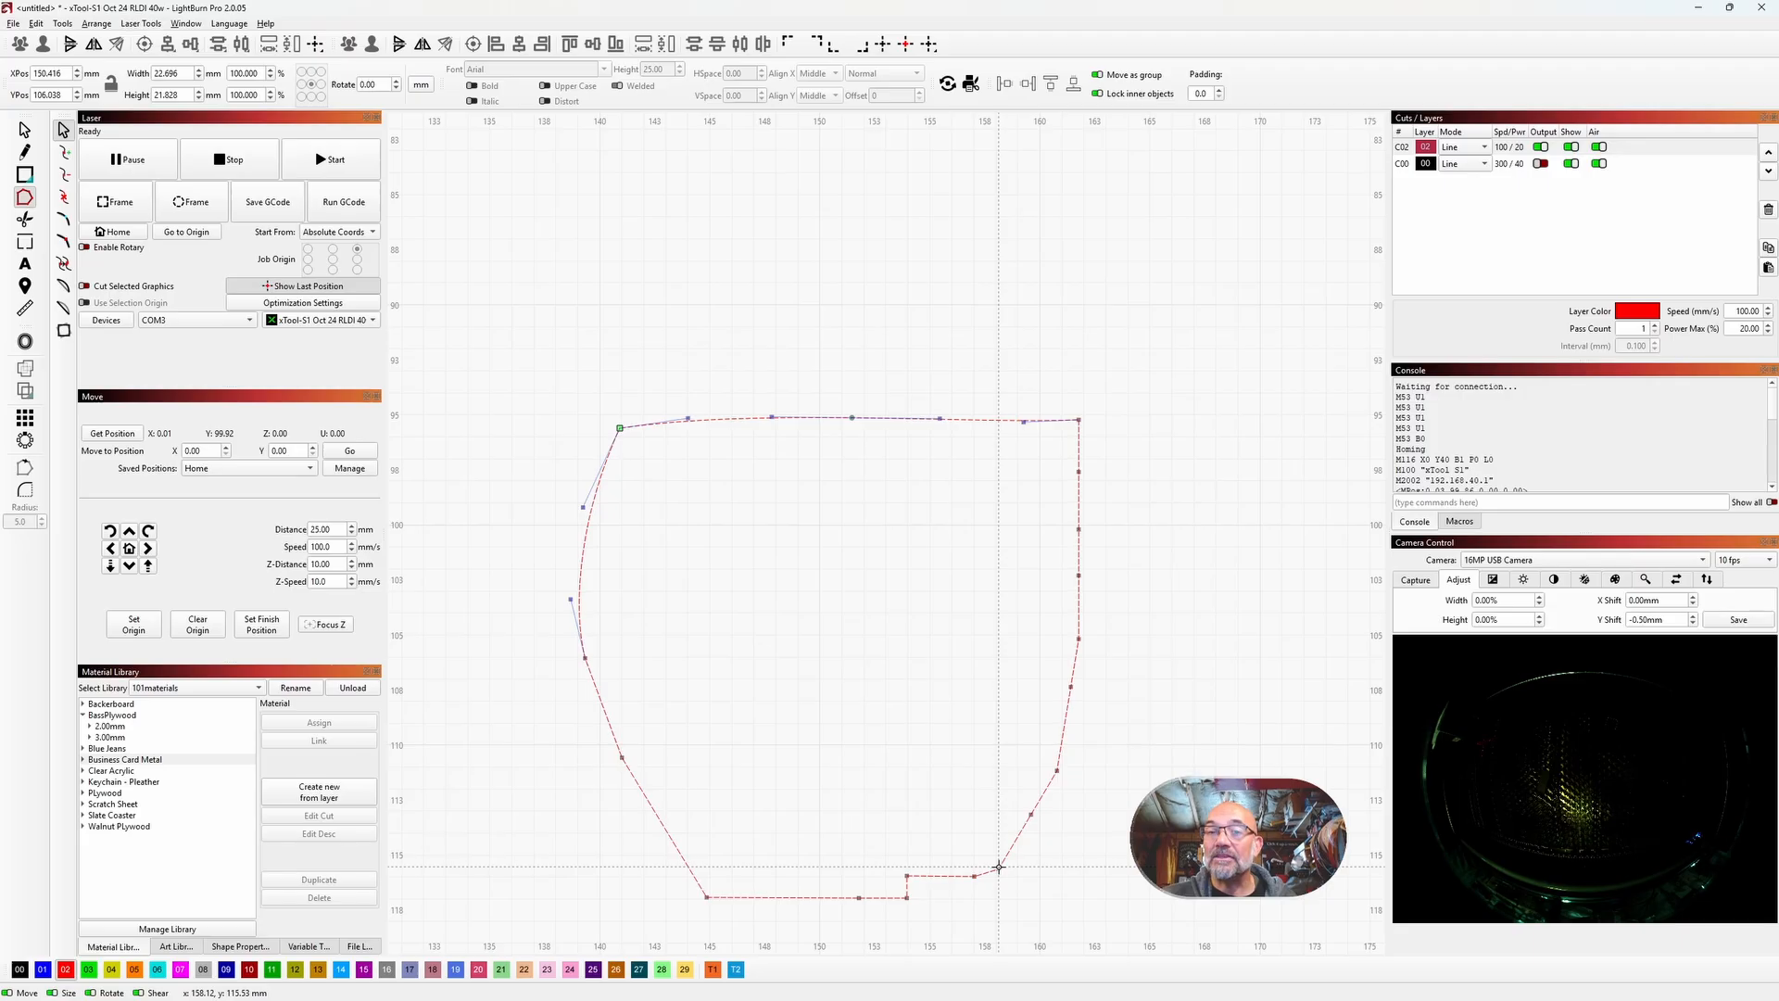
pyautogui.moveTo(980, 859); pyautogui.dragTo(976, 858)
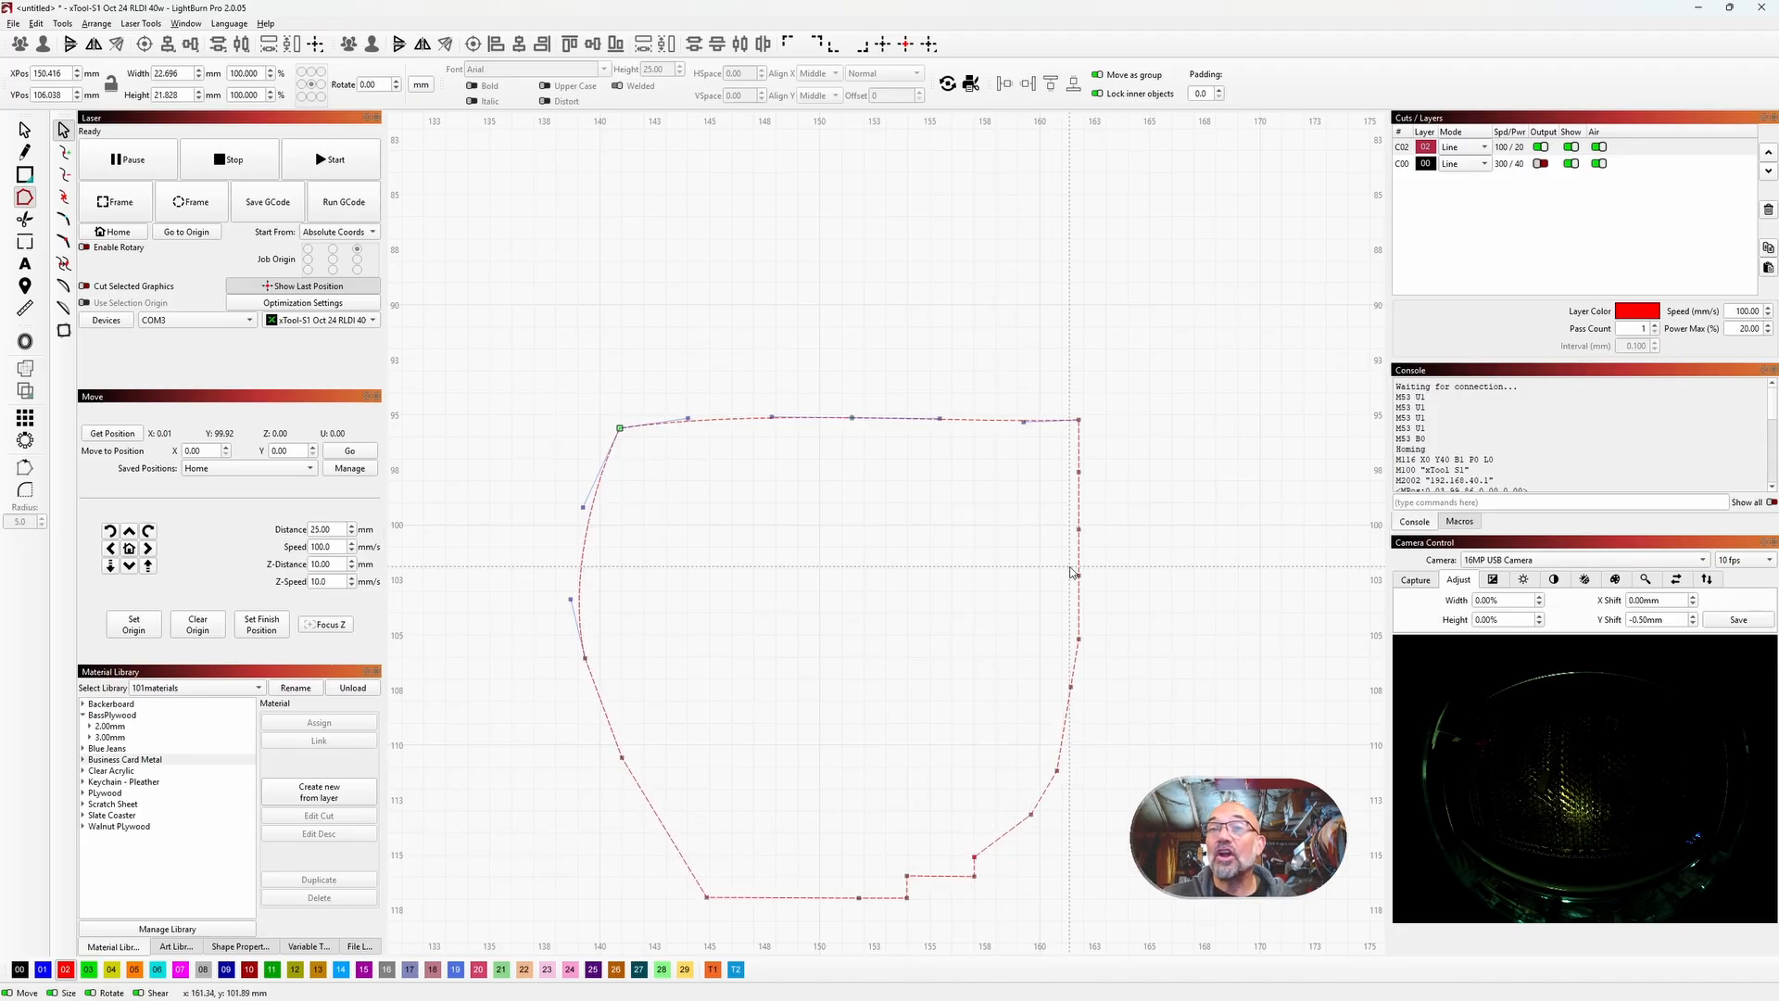
pyautogui.moveTo(1080, 576); pyautogui.dragTo(1095, 541)
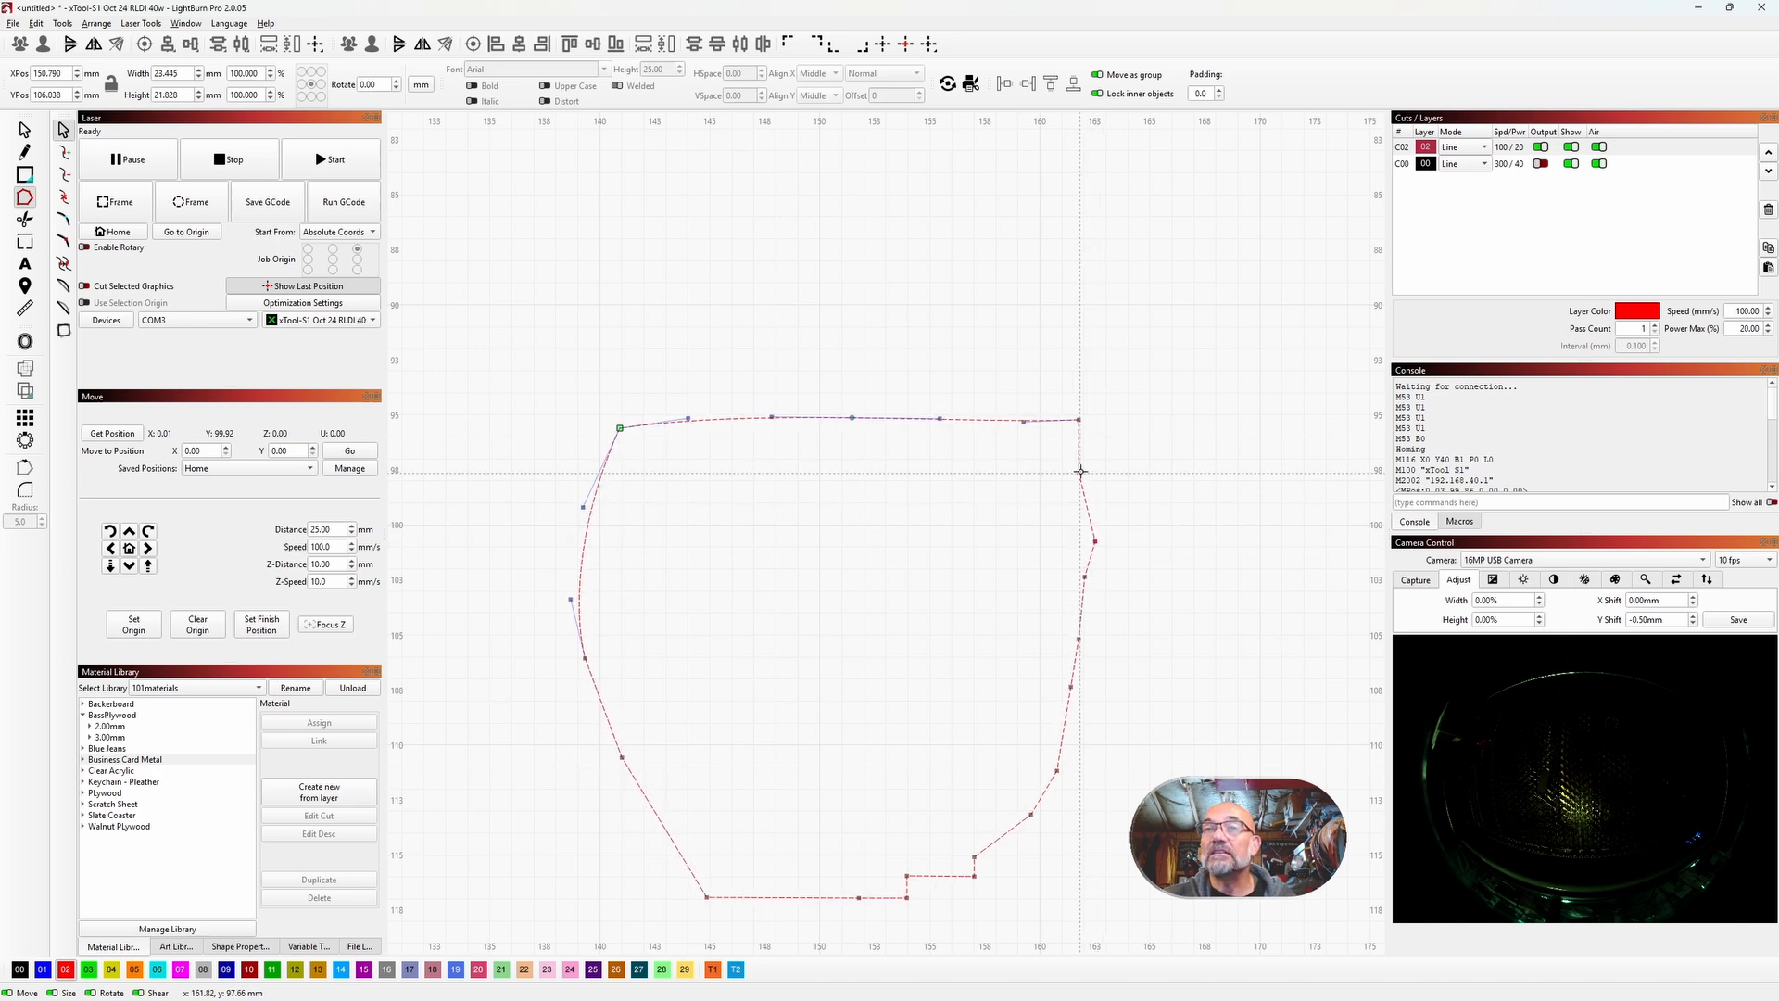
pyautogui.moveTo(1078, 473); pyautogui.dragTo(1102, 498)
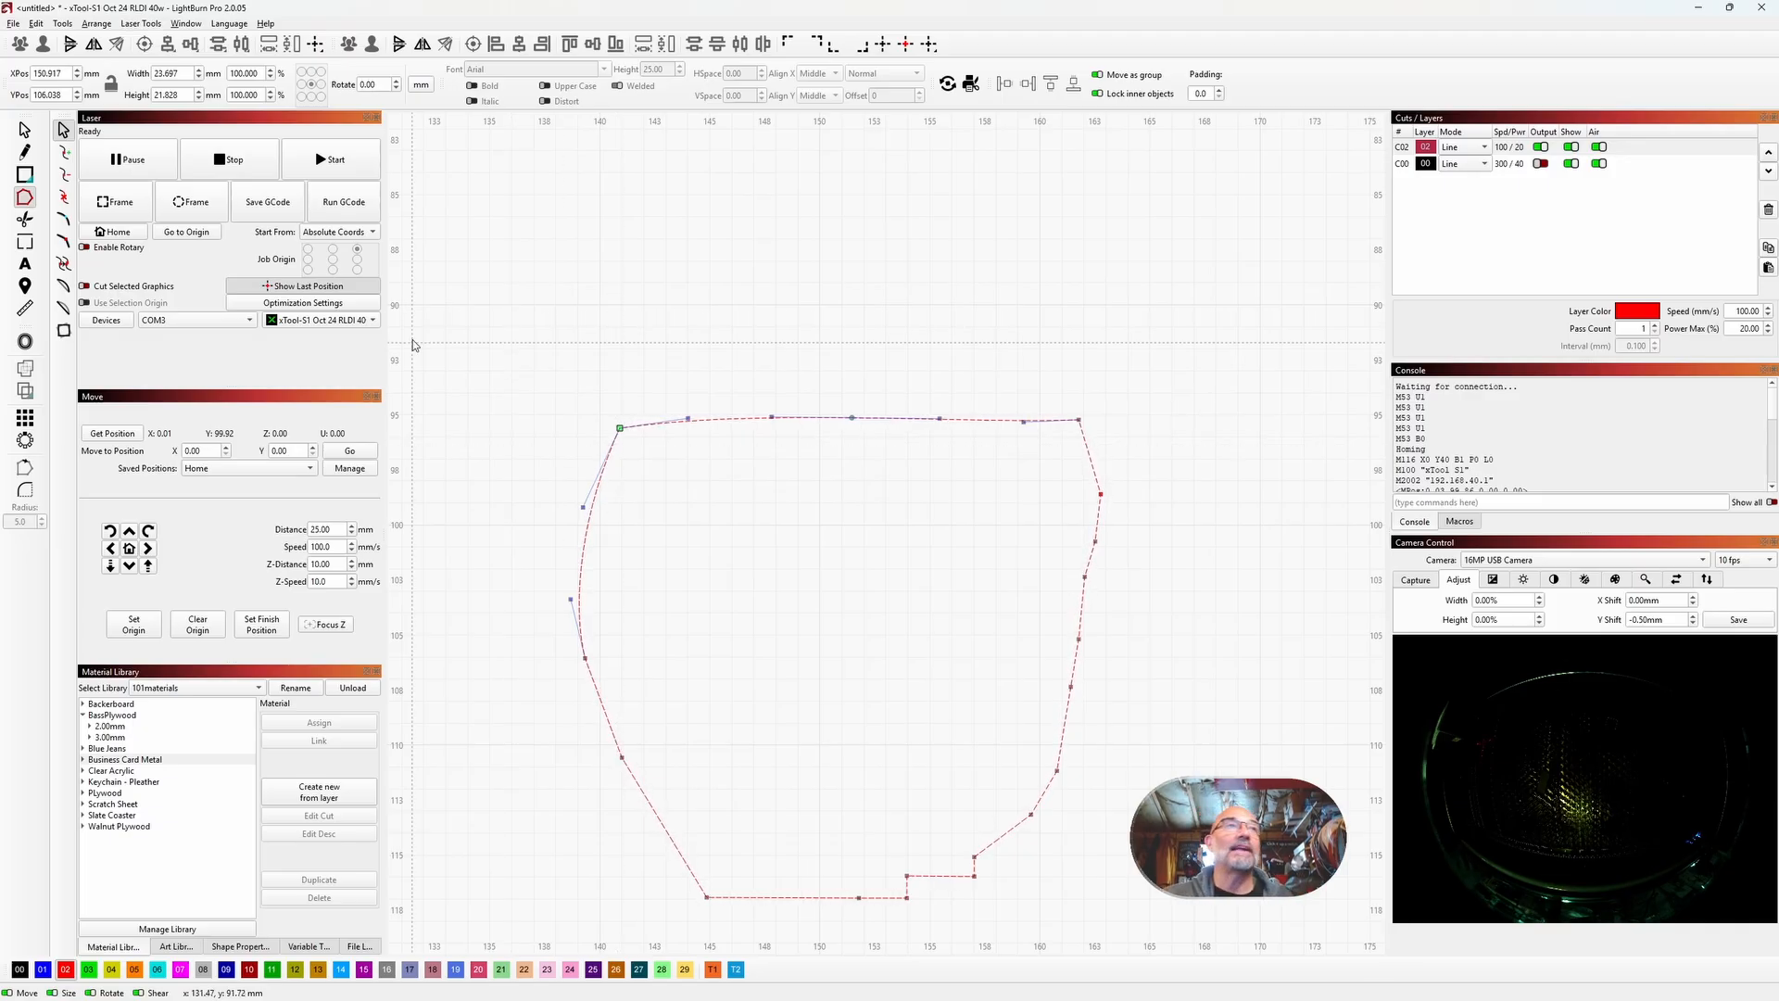
# Step: Add manual tabs to the small rectangle's left, upper and lower edges inside the large rectangle
pyautogui.click(63, 23)
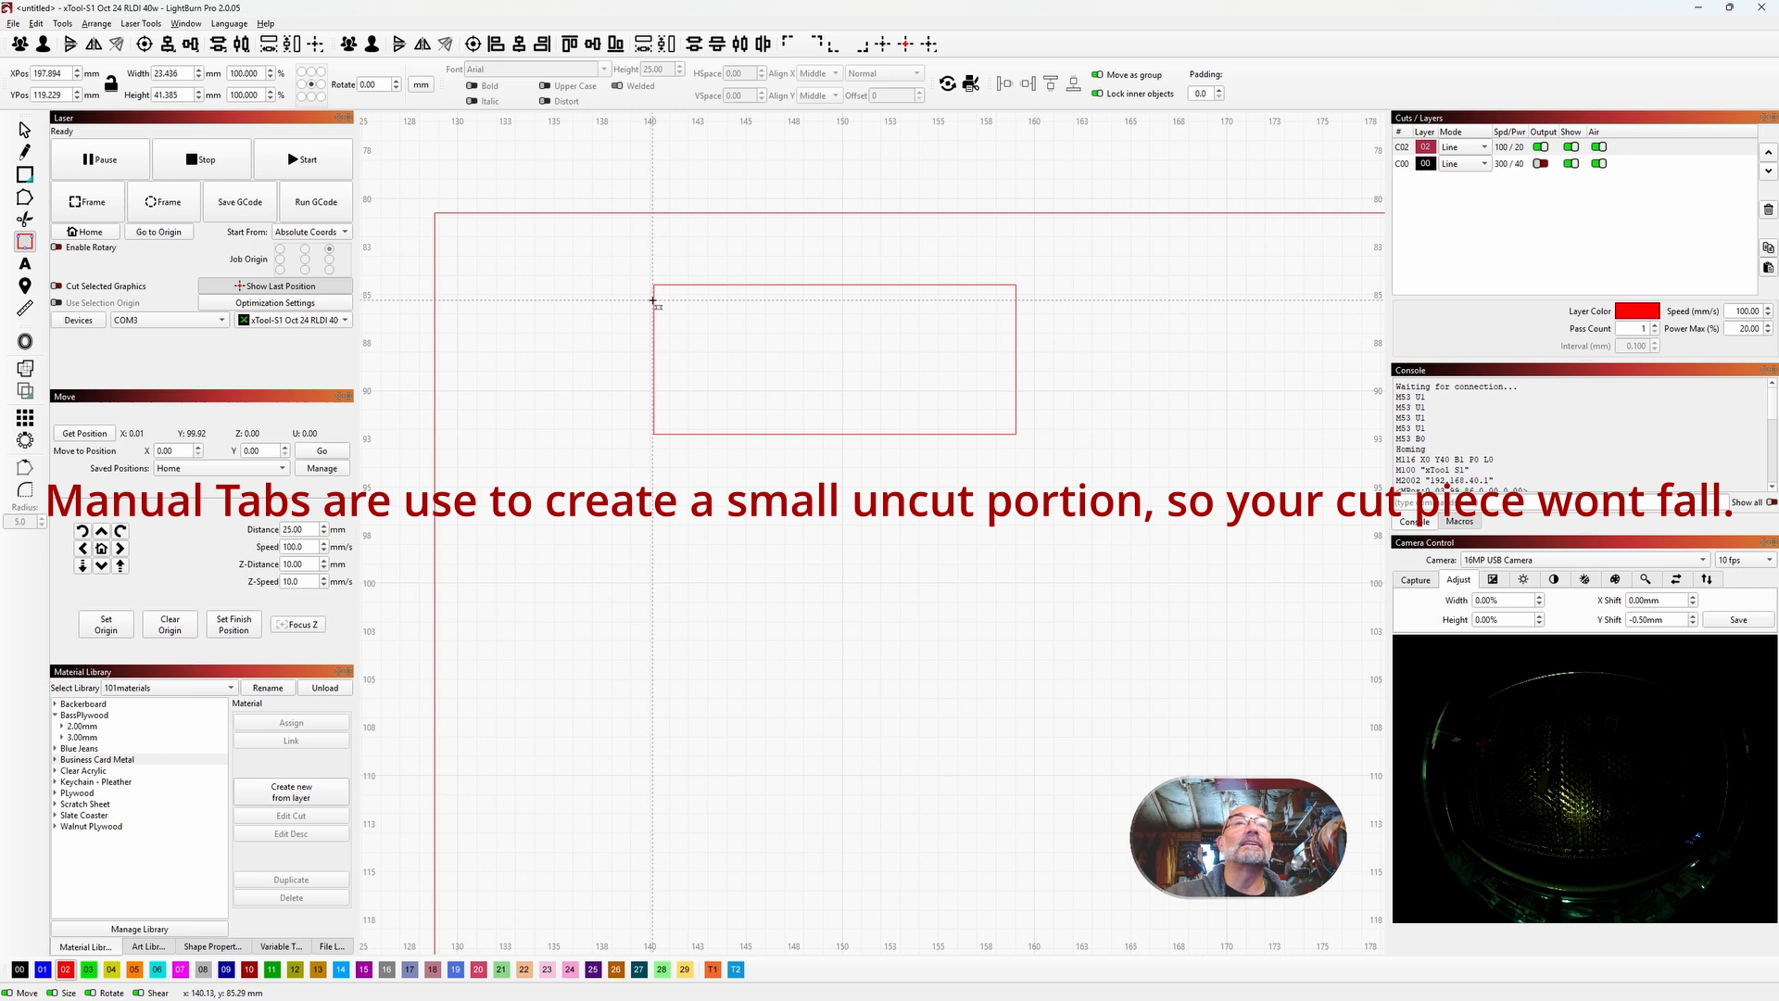
pyautogui.scroll(5, 653, 299)
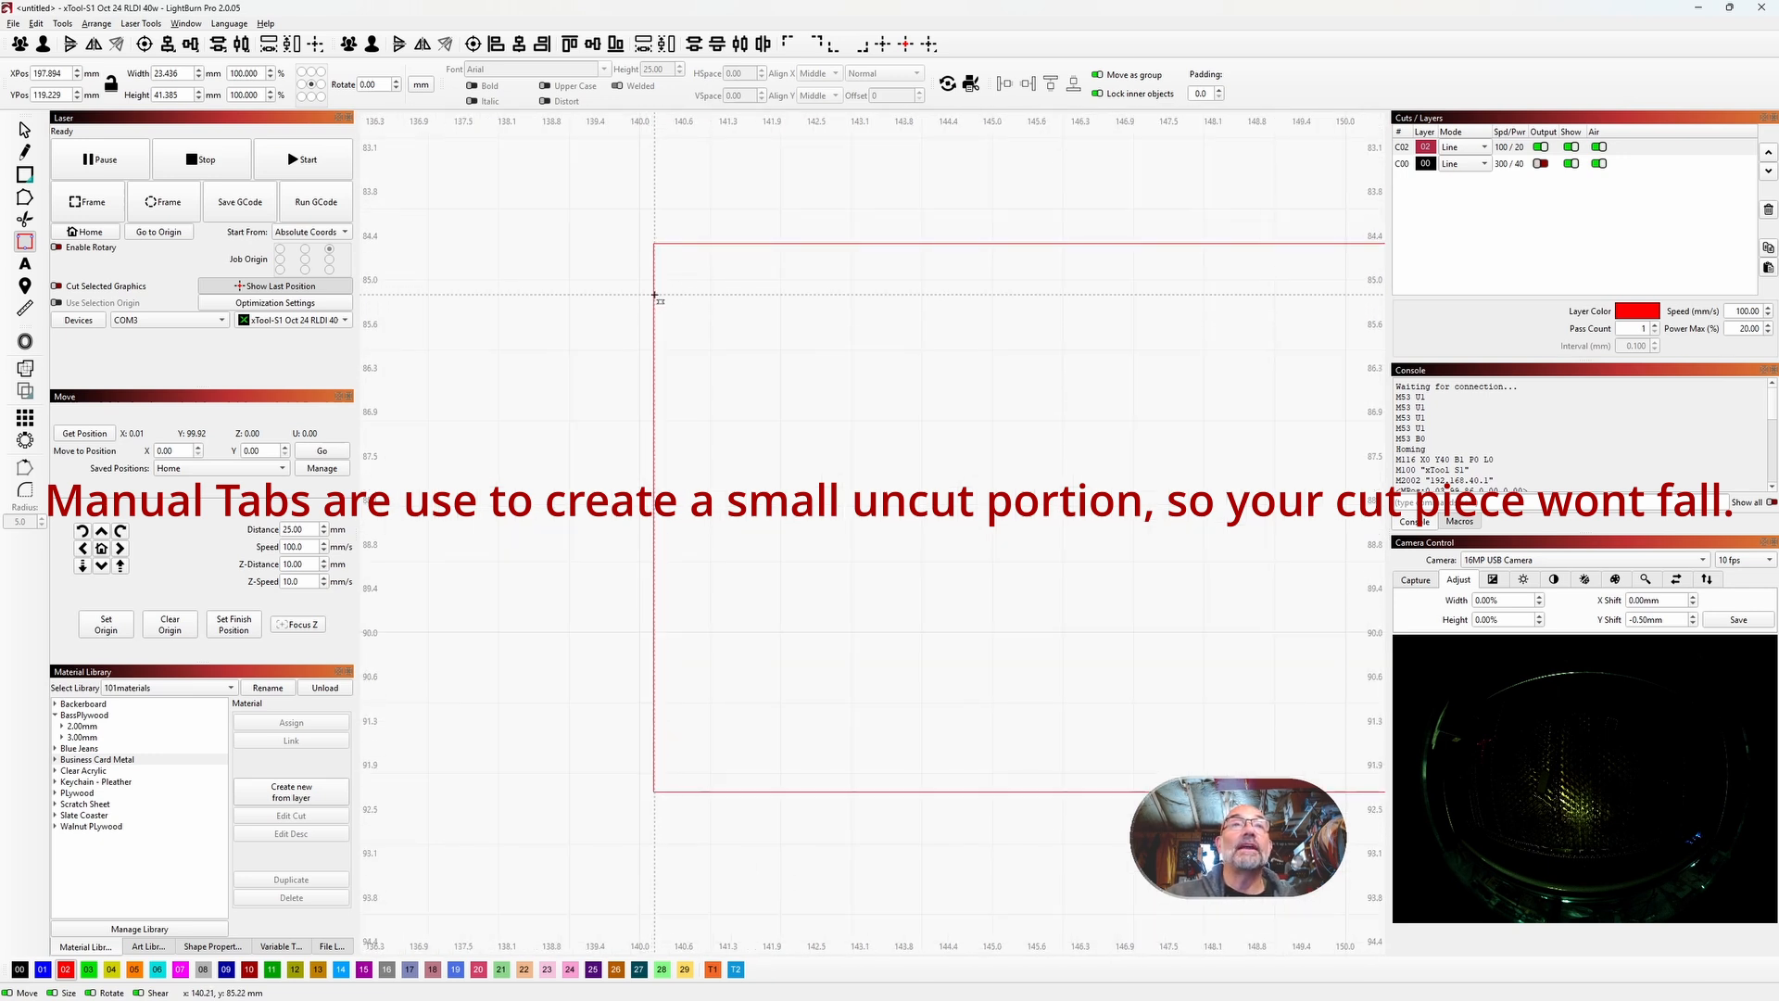
pyautogui.click(654, 295)
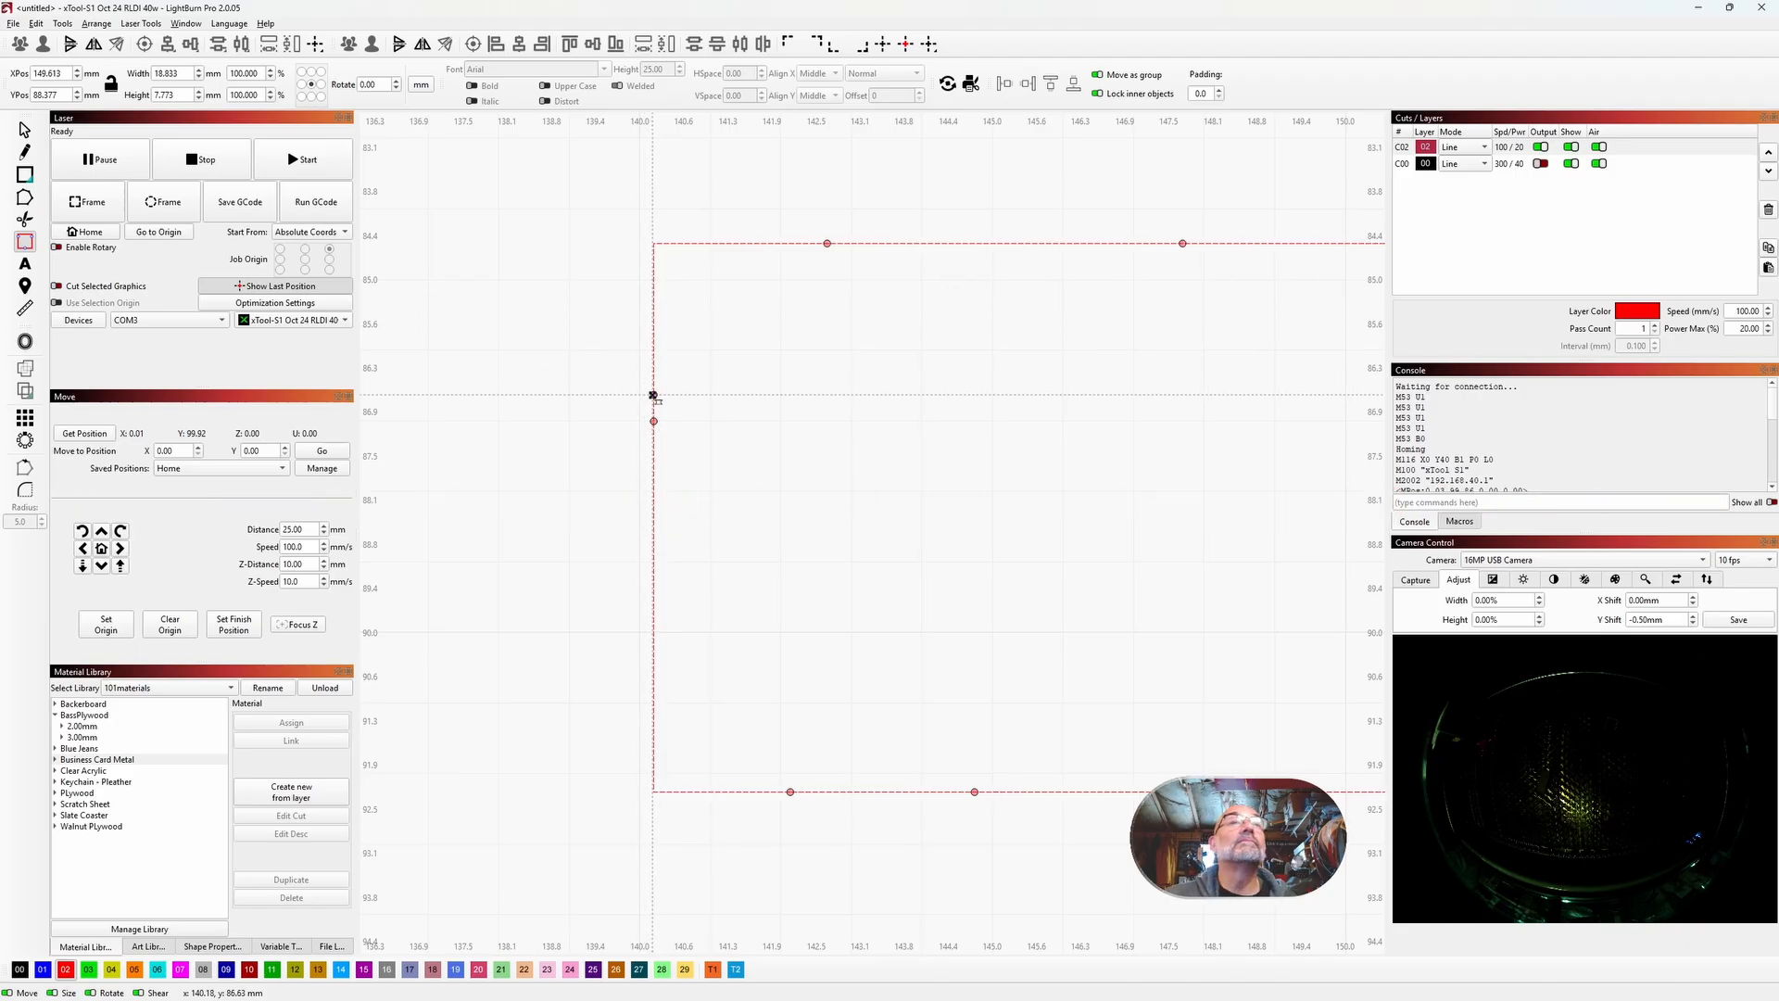
pyautogui.click(653, 395)
pyautogui.click(24, 129)
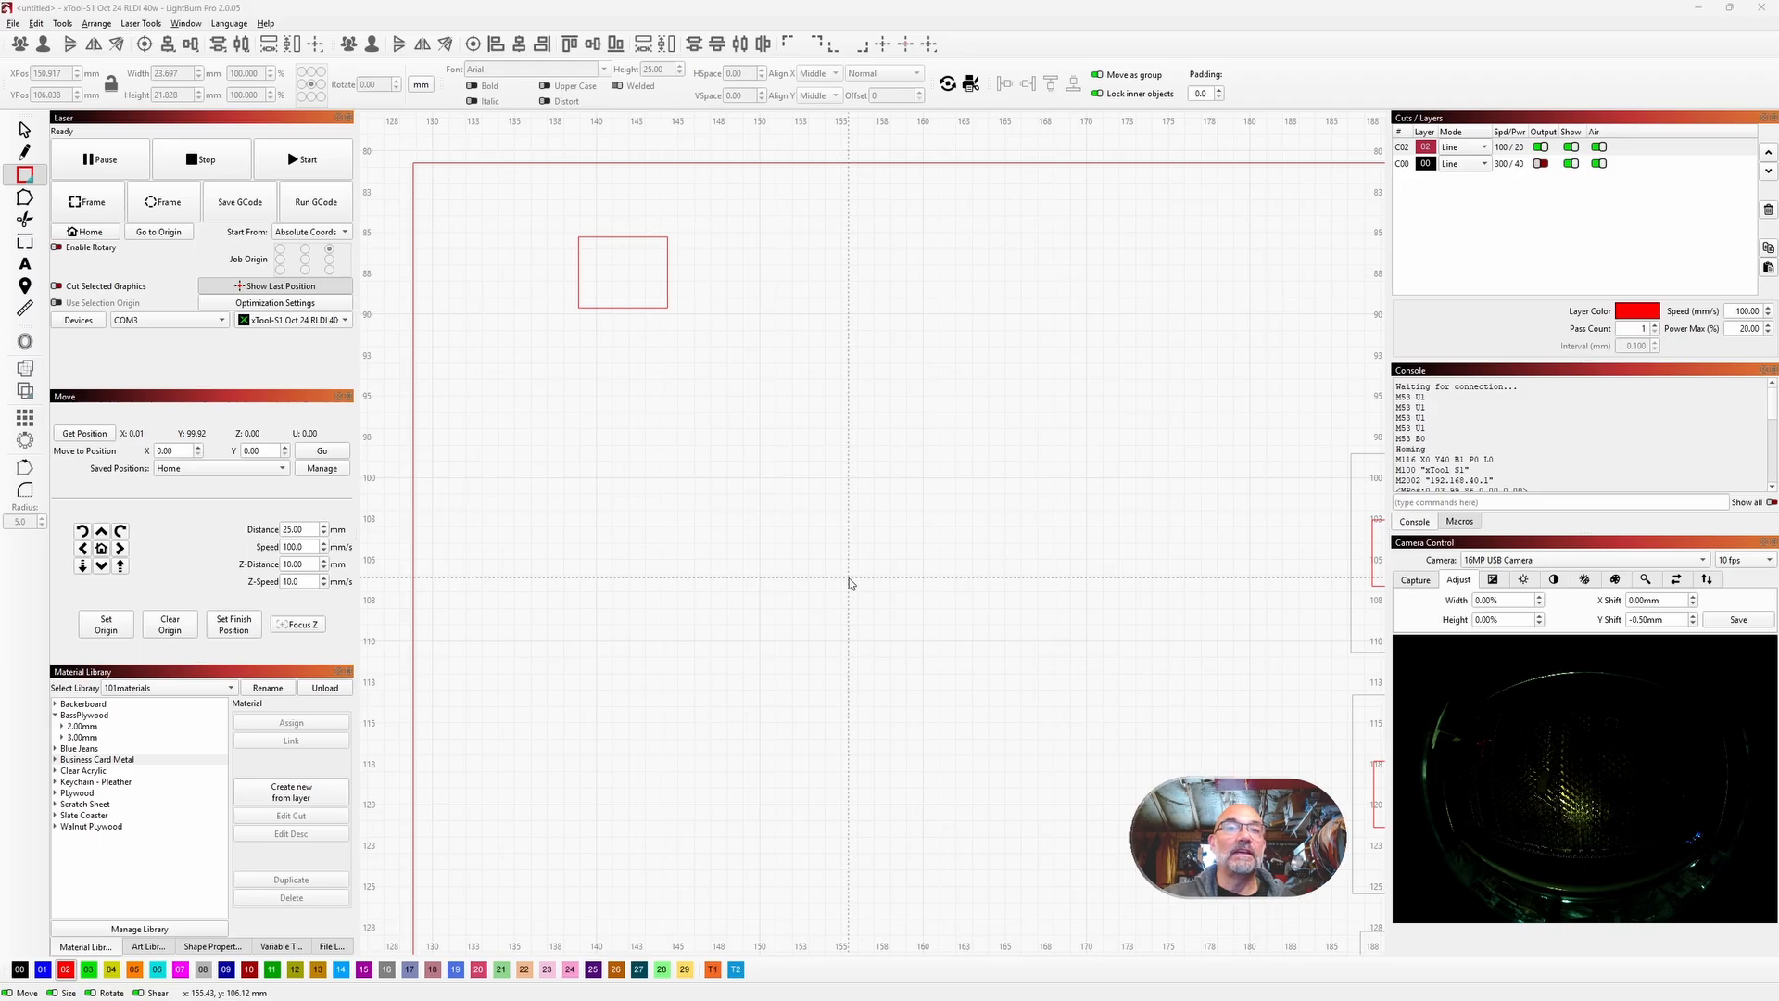
# Step: Zoom and pan around the large rectangle, and examine the available zoom commands
pyautogui.scroll(-5, 849, 583)
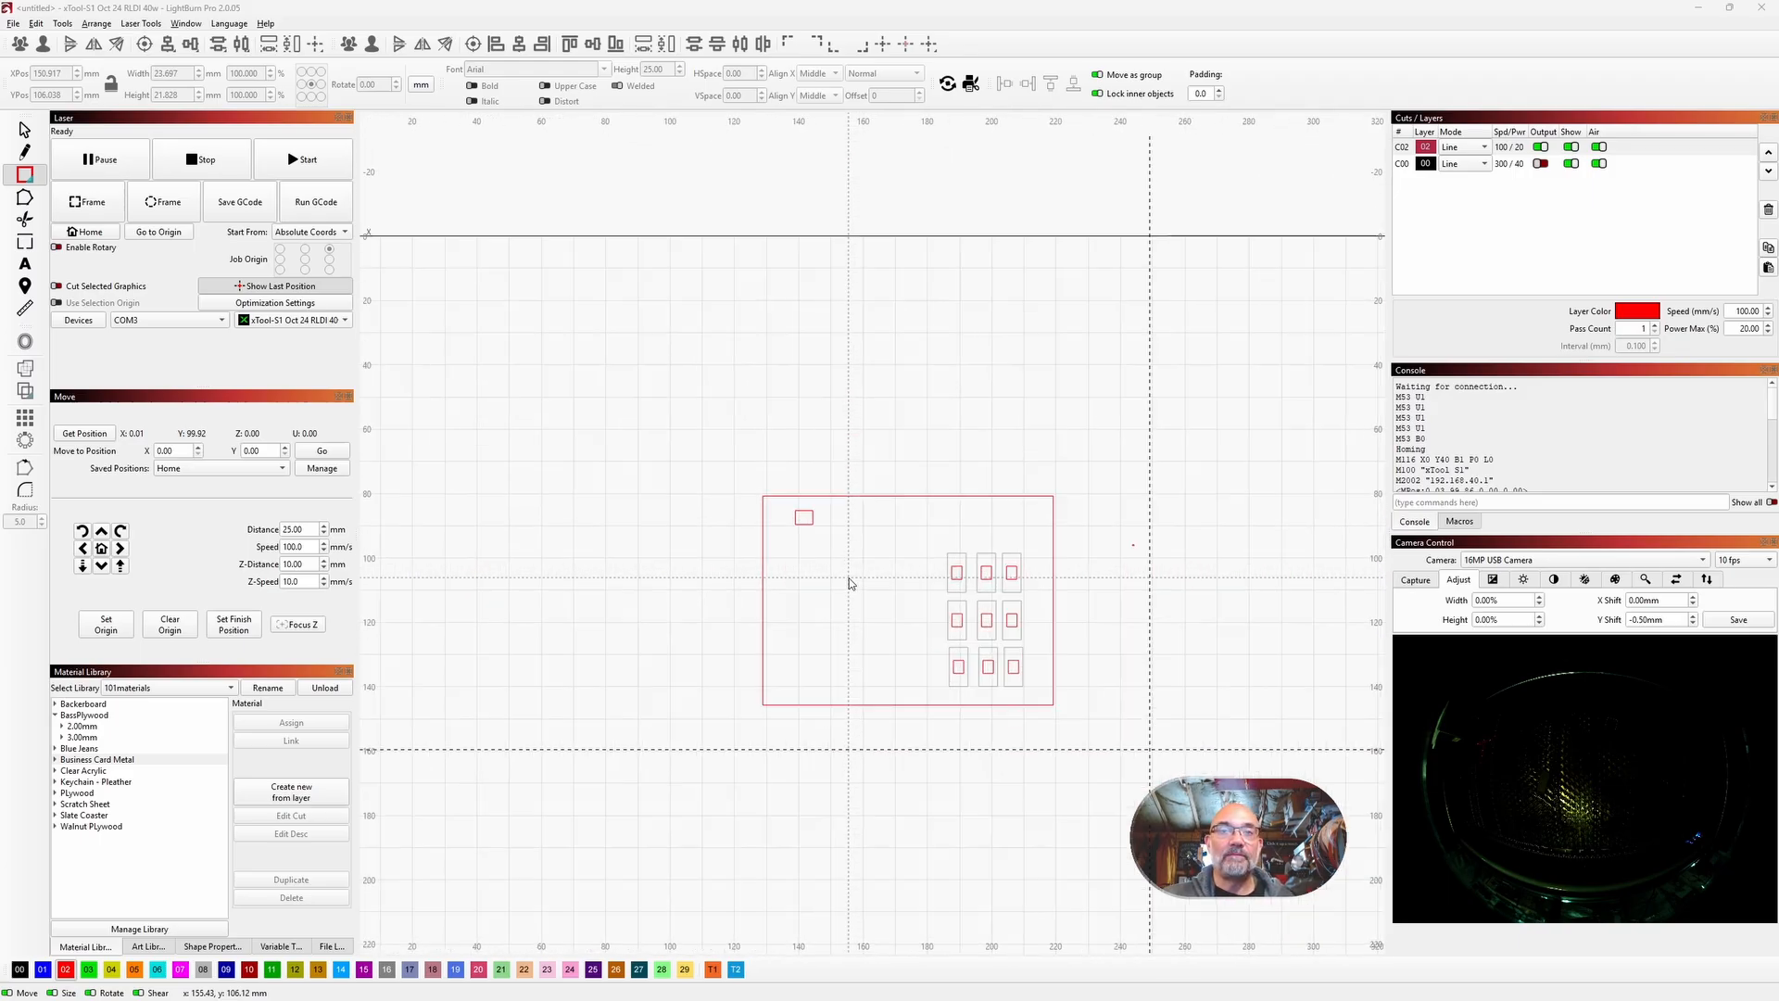
pyautogui.scroll(8, 849, 583)
pyautogui.scroll(-6, 850, 583)
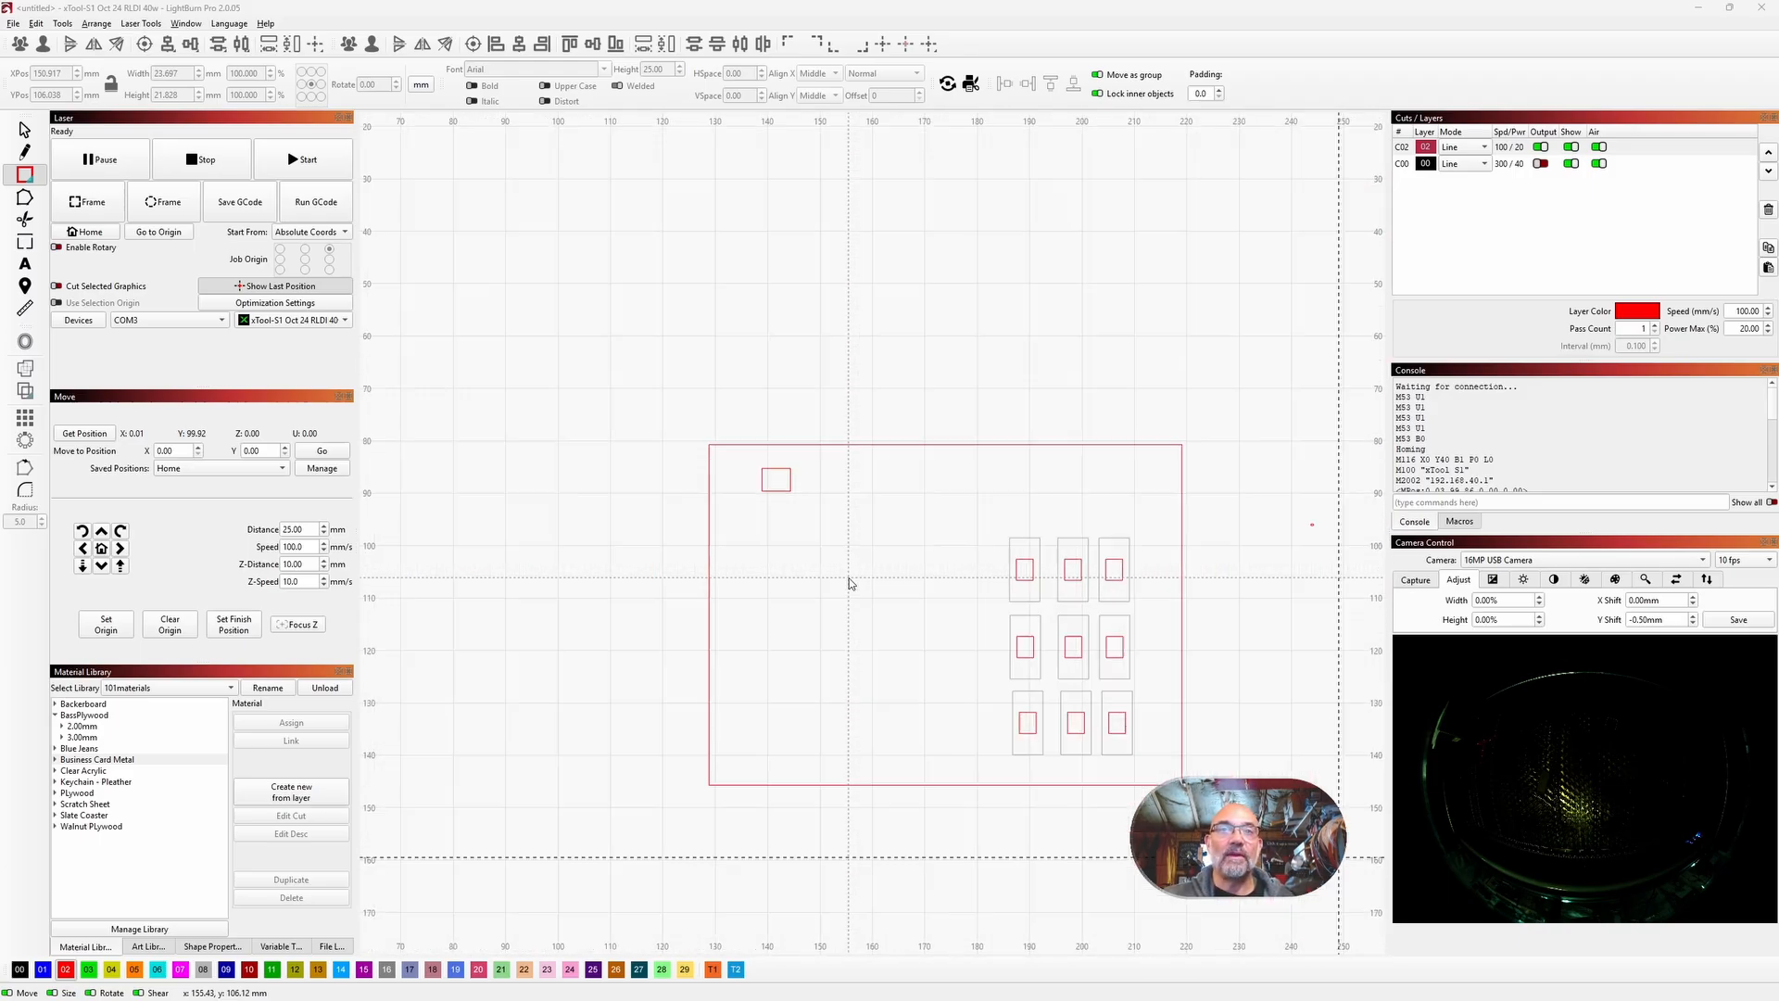
pyautogui.scroll(-1, 849, 583)
pyautogui.moveTo(849, 583); pyautogui.dragTo(817, 572)
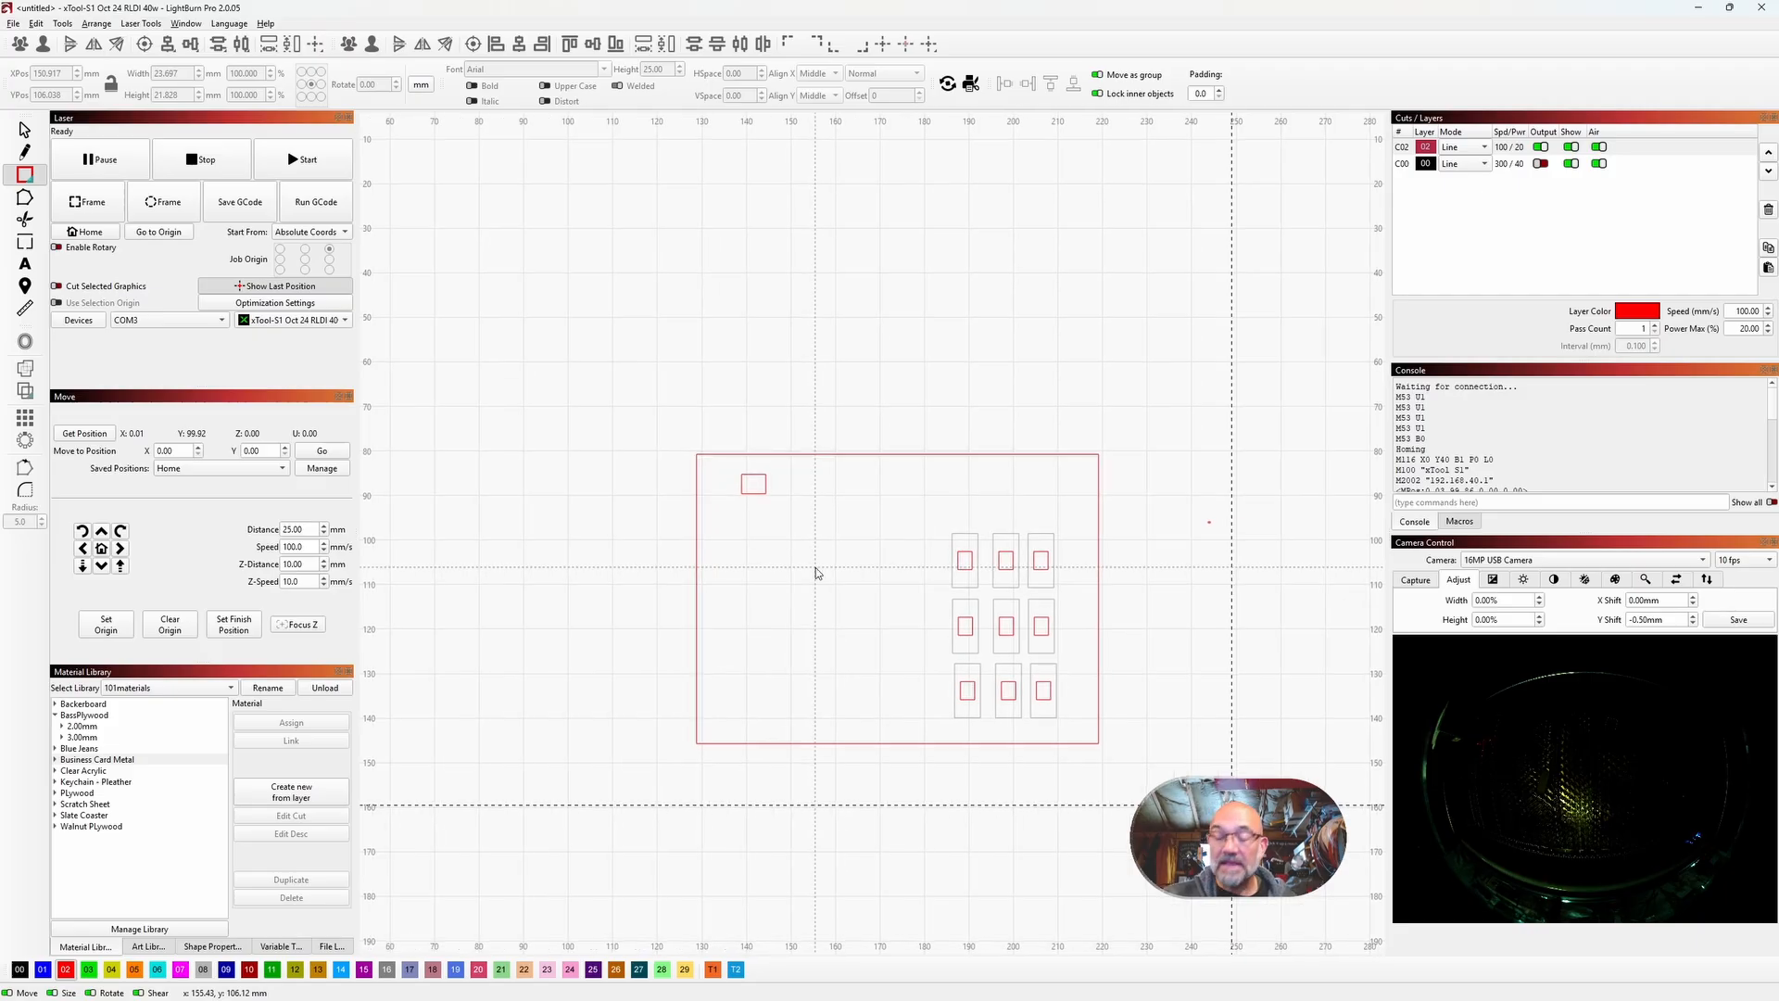
pyautogui.moveTo(815, 568); pyautogui.dragTo(759, 516)
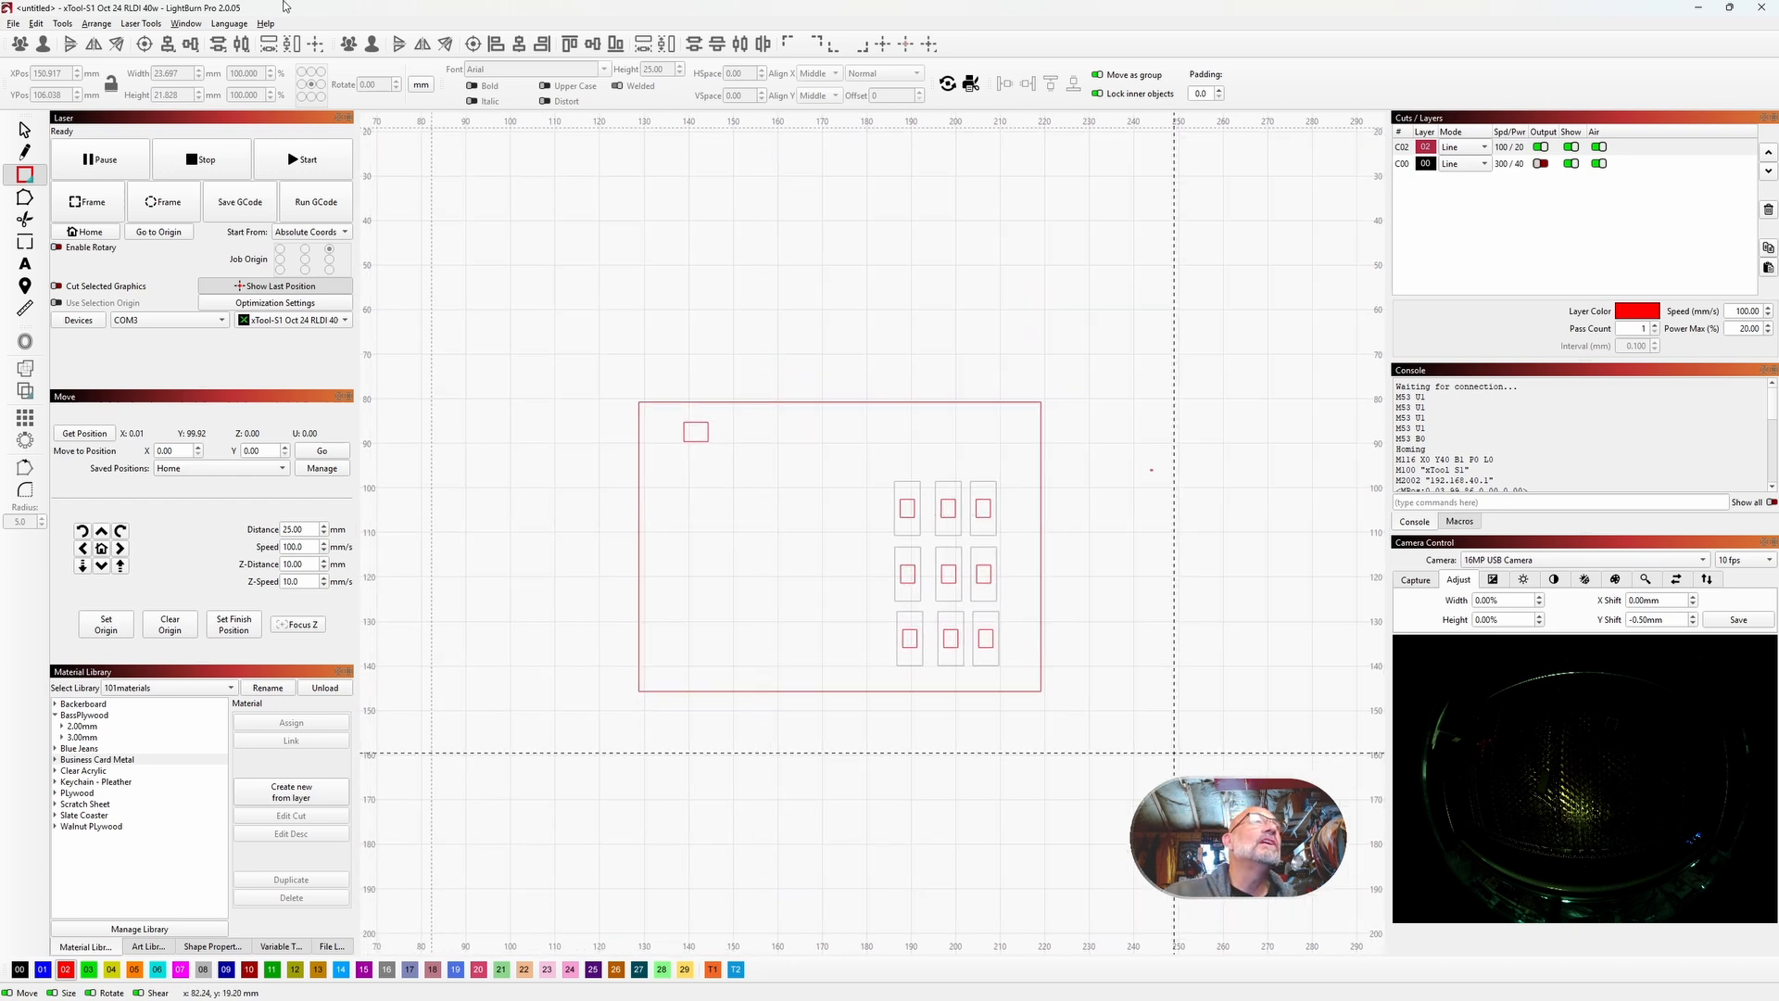
pyautogui.click(193, 24)
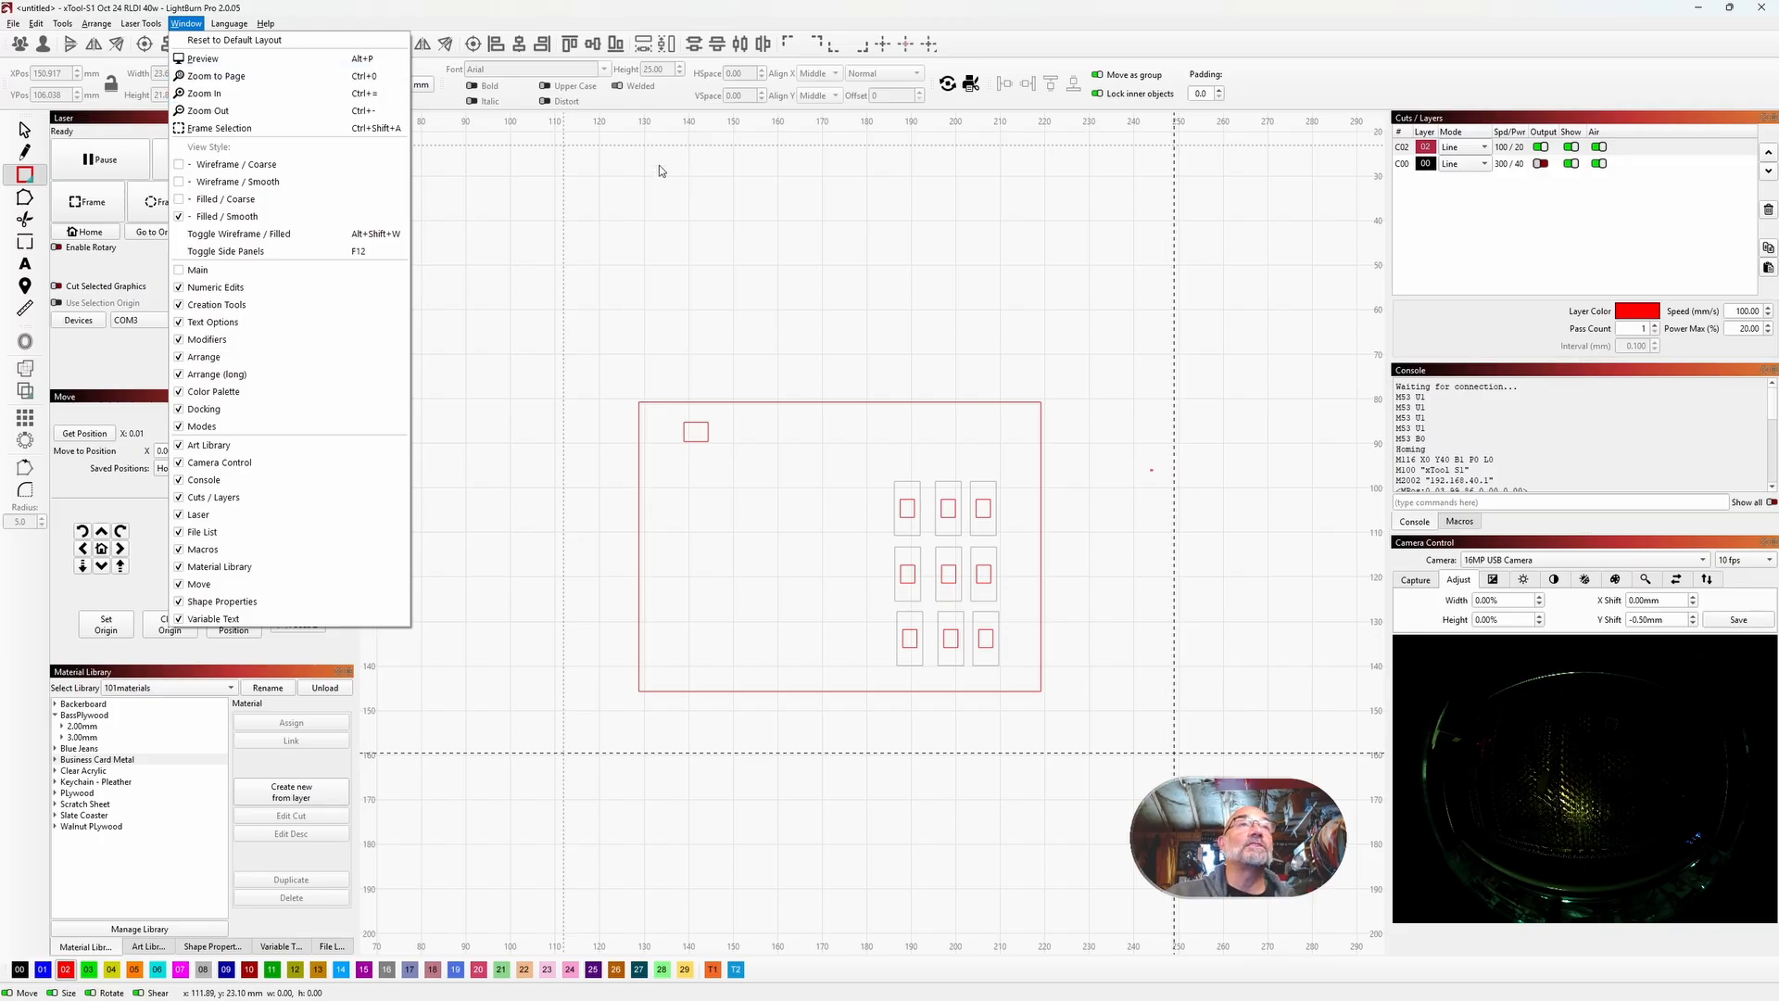
# Step: Draw a square about 3.9 mm wide above the large rectangle, and zoom the workspace in and out around it
pyautogui.moveTo(642, 252); pyautogui.dragTo(624, 270)
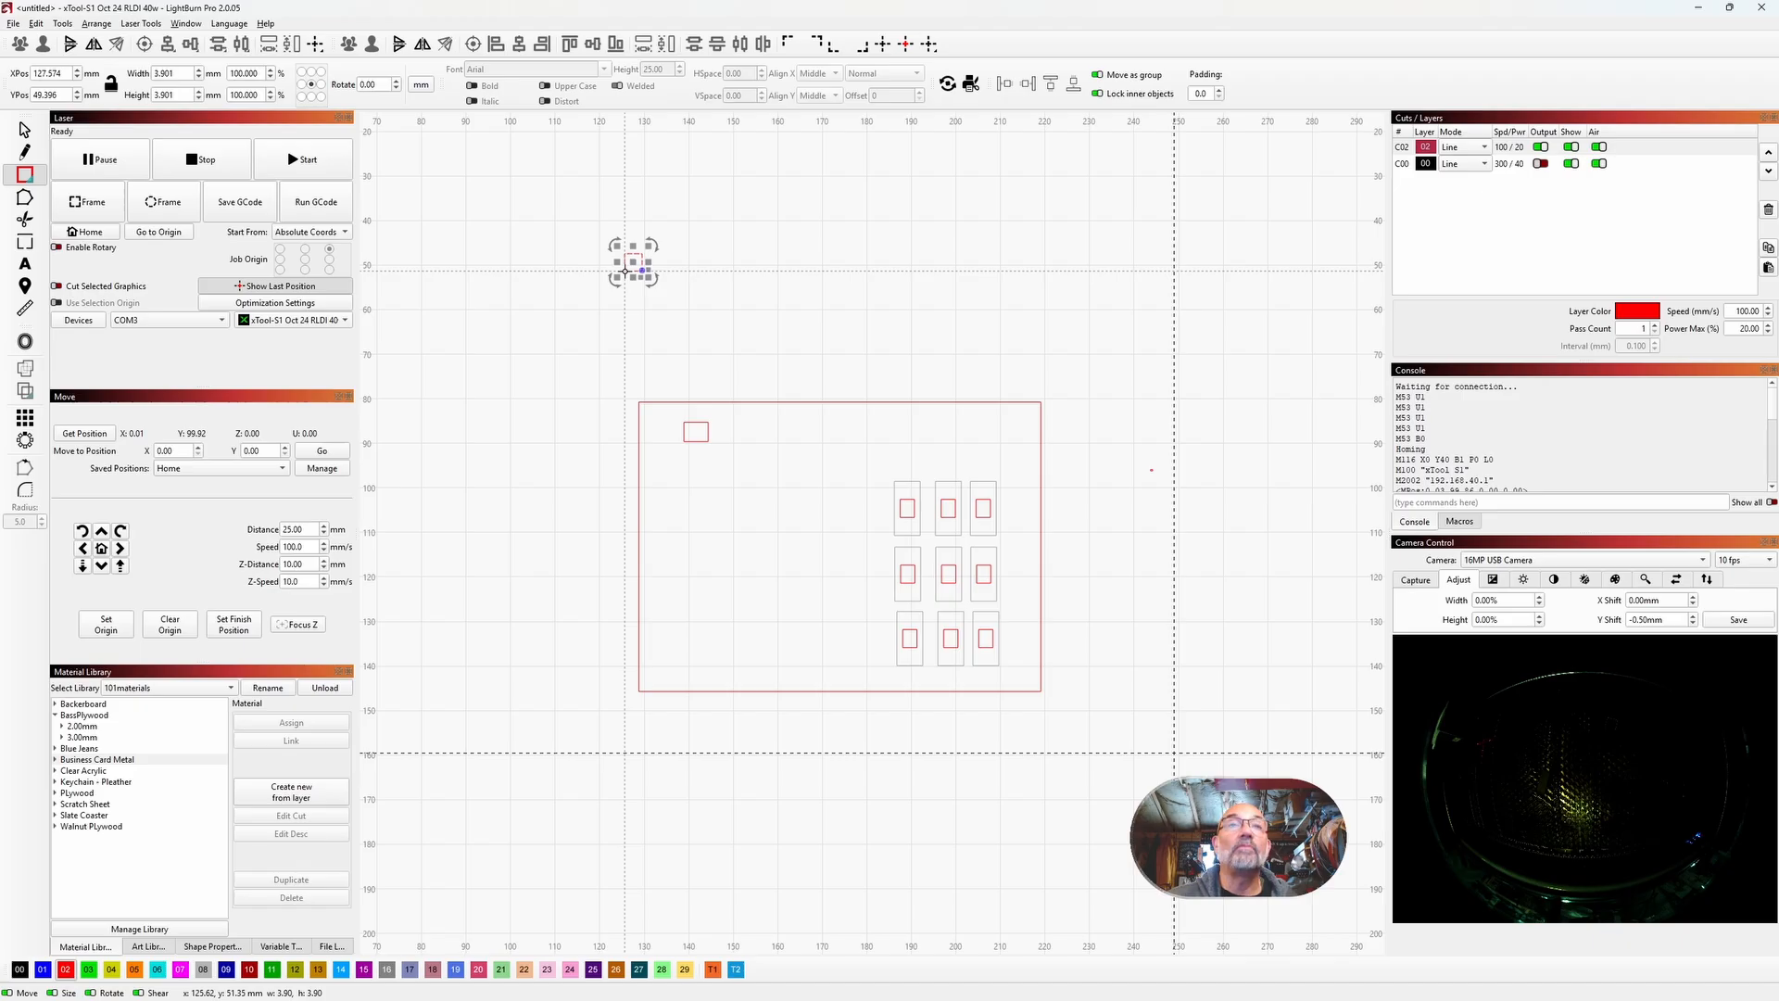
pyautogui.hotkey('ctrl', '=')
pyautogui.hotkey('ctrl', '=')
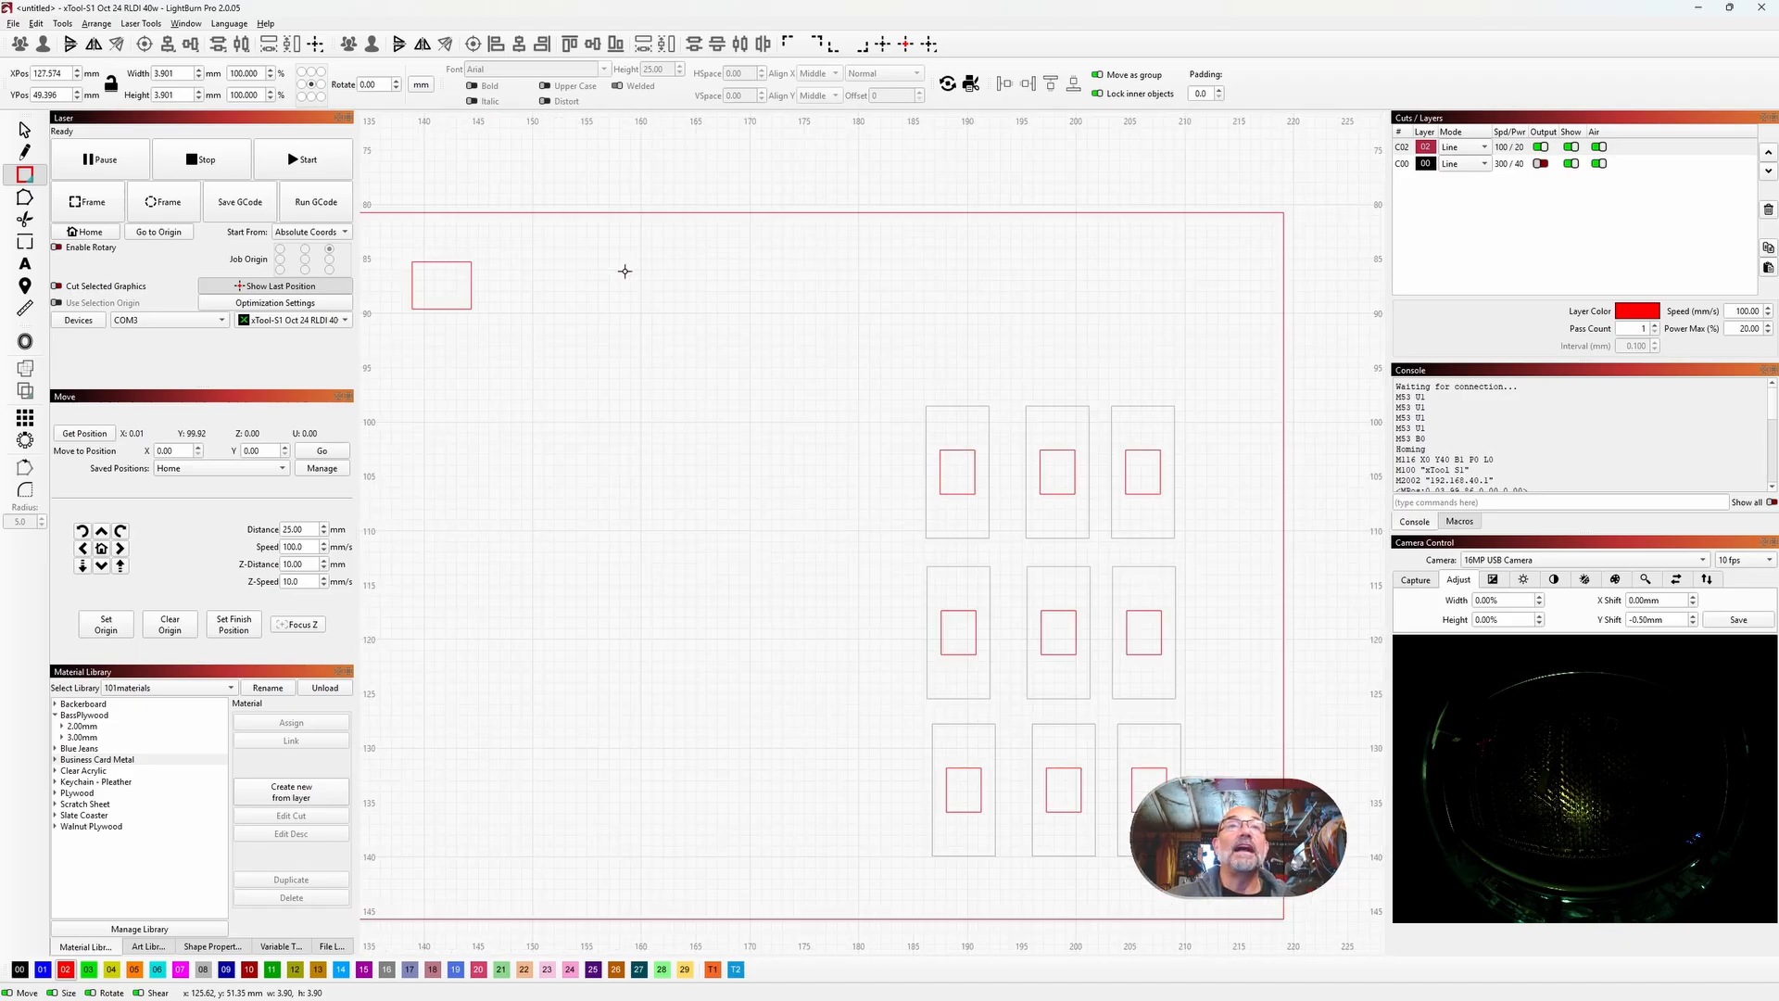
pyautogui.hotkey('ctrl', '-')
pyautogui.hotkey('ctrl', '-')
pyautogui.hotkey('ctrl', '-')
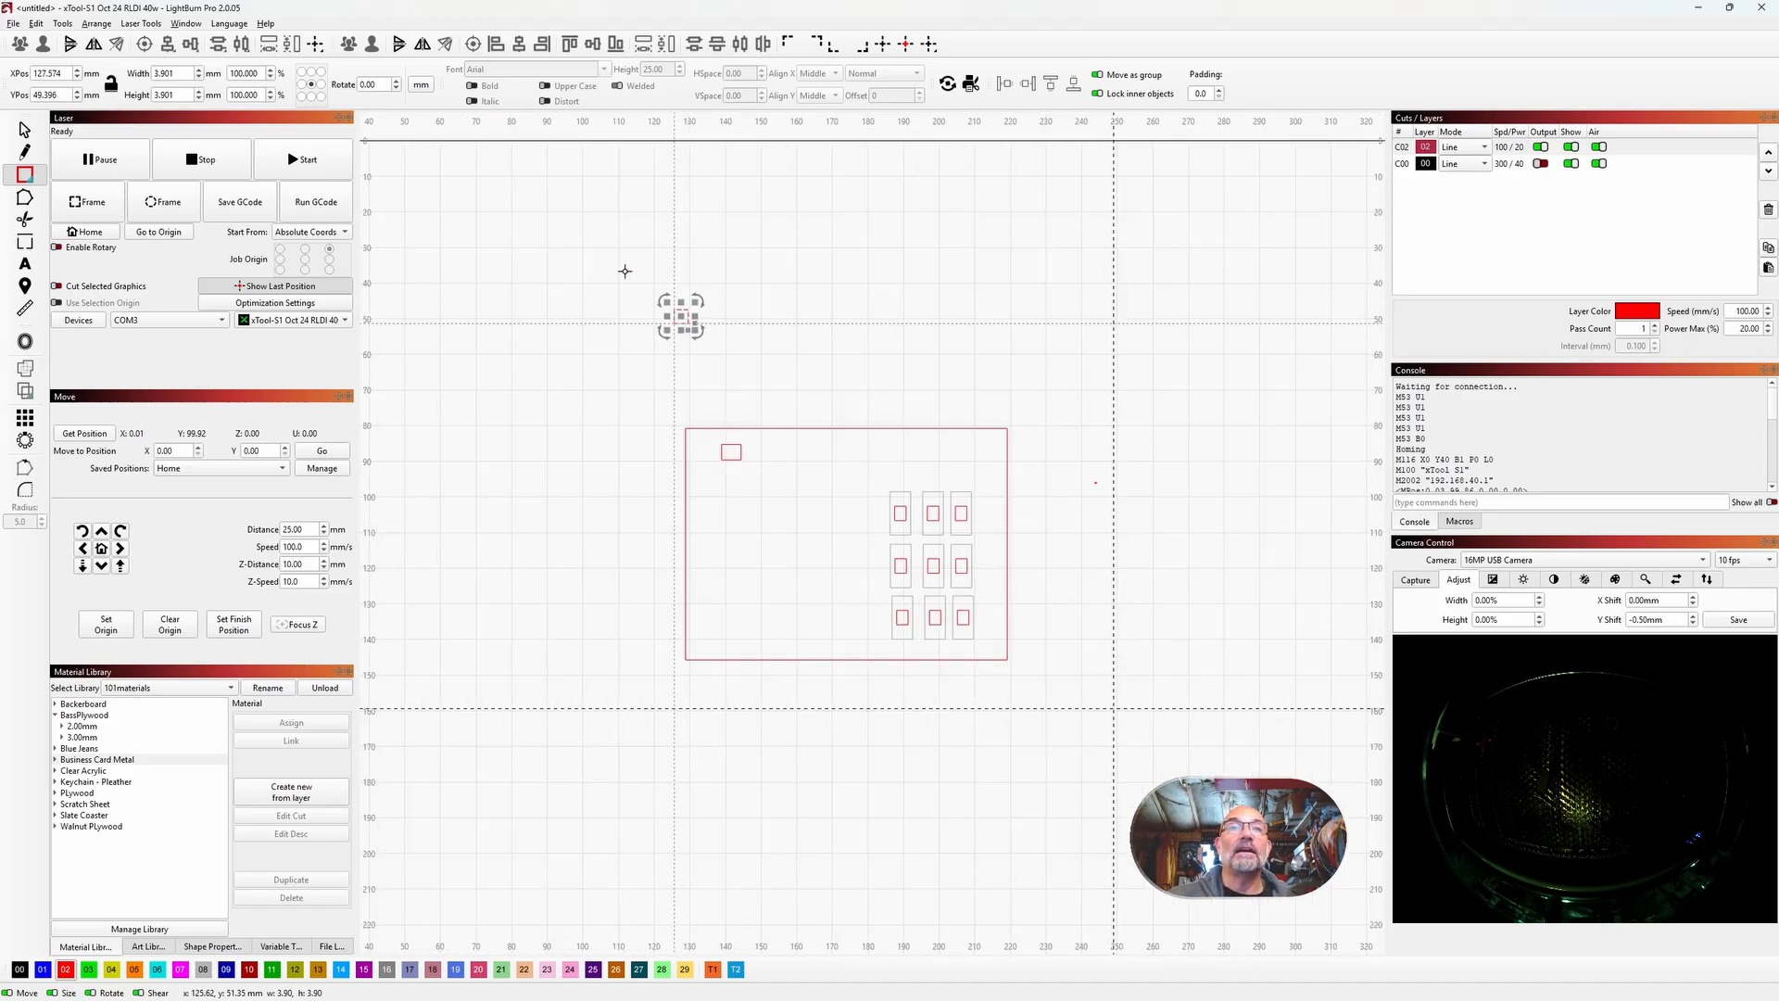
pyautogui.hotkey('ctrl', '=')
pyautogui.hotkey('ctrl', '=')
pyautogui.hotkey('ctrl', '=')
pyautogui.hotkey('ctrl', '-')
pyautogui.hotkey('ctrl', '-')
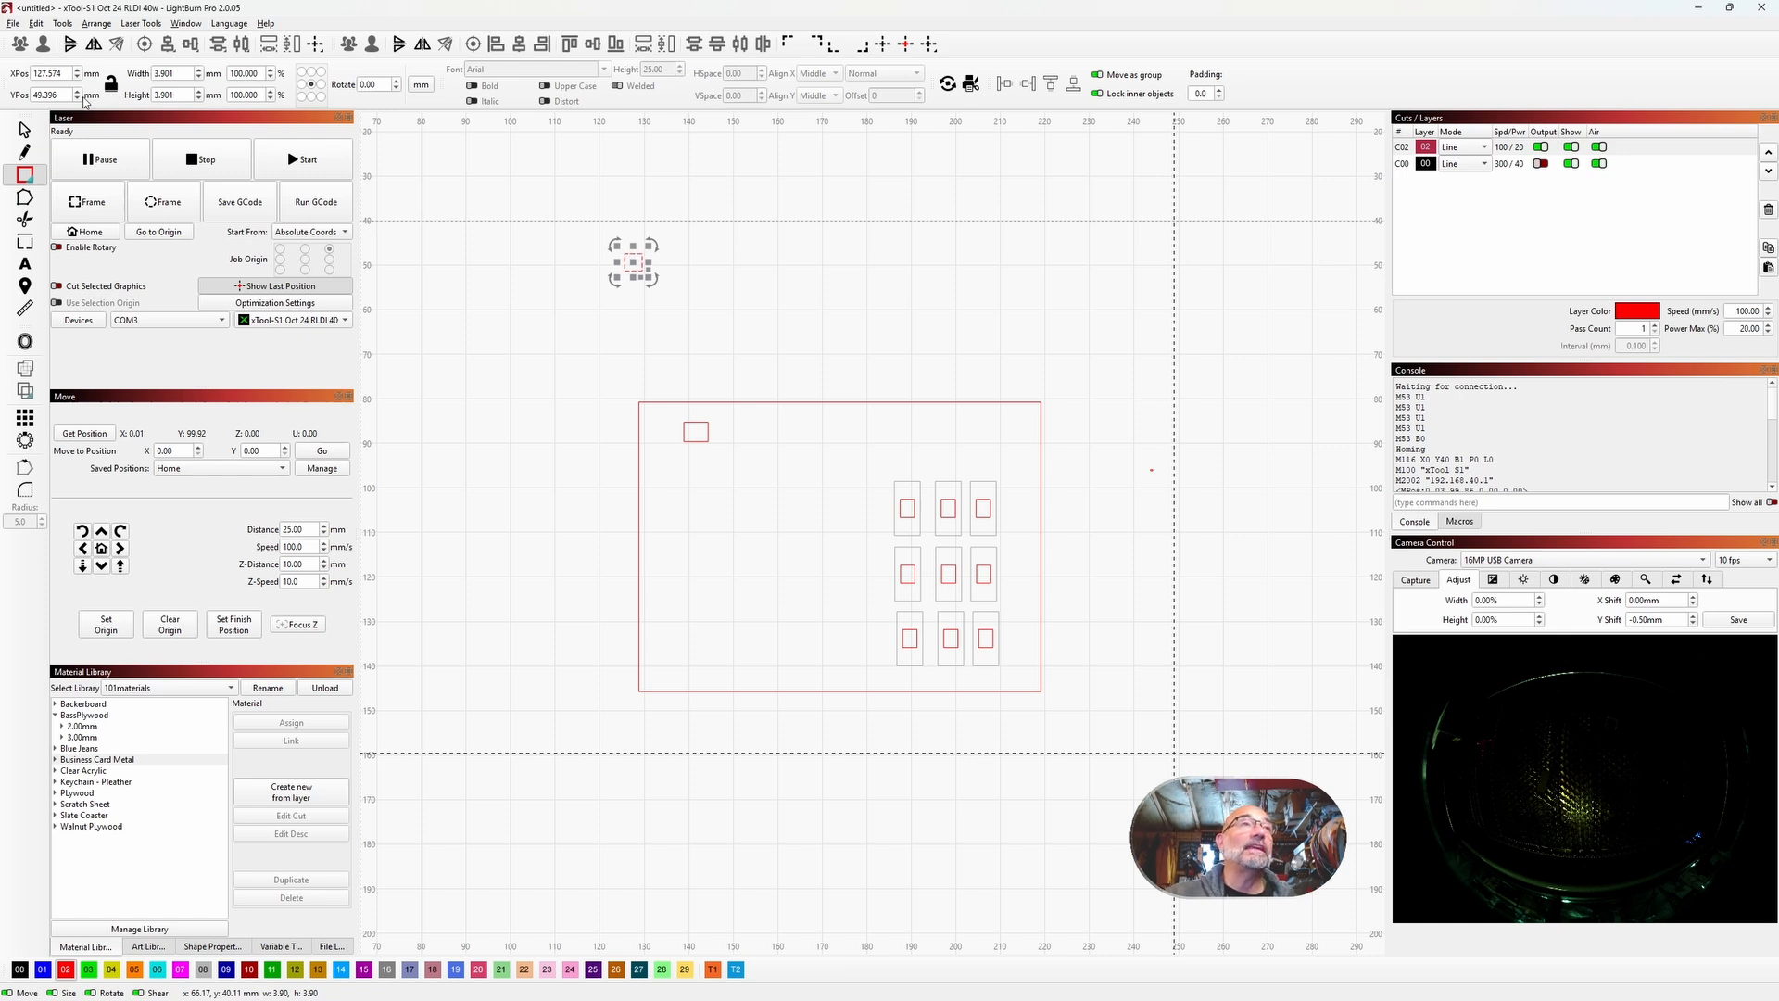
# Step: Draw four rectangles inside the large rectangle, the biggest about 16.8 by 12.4 mm and the smallest about 2.8 by 0.8 mm
pyautogui.moveTo(770, 481); pyautogui.dragTo(795, 519)
pyautogui.moveTo(765, 453); pyautogui.dragTo(946, 479)
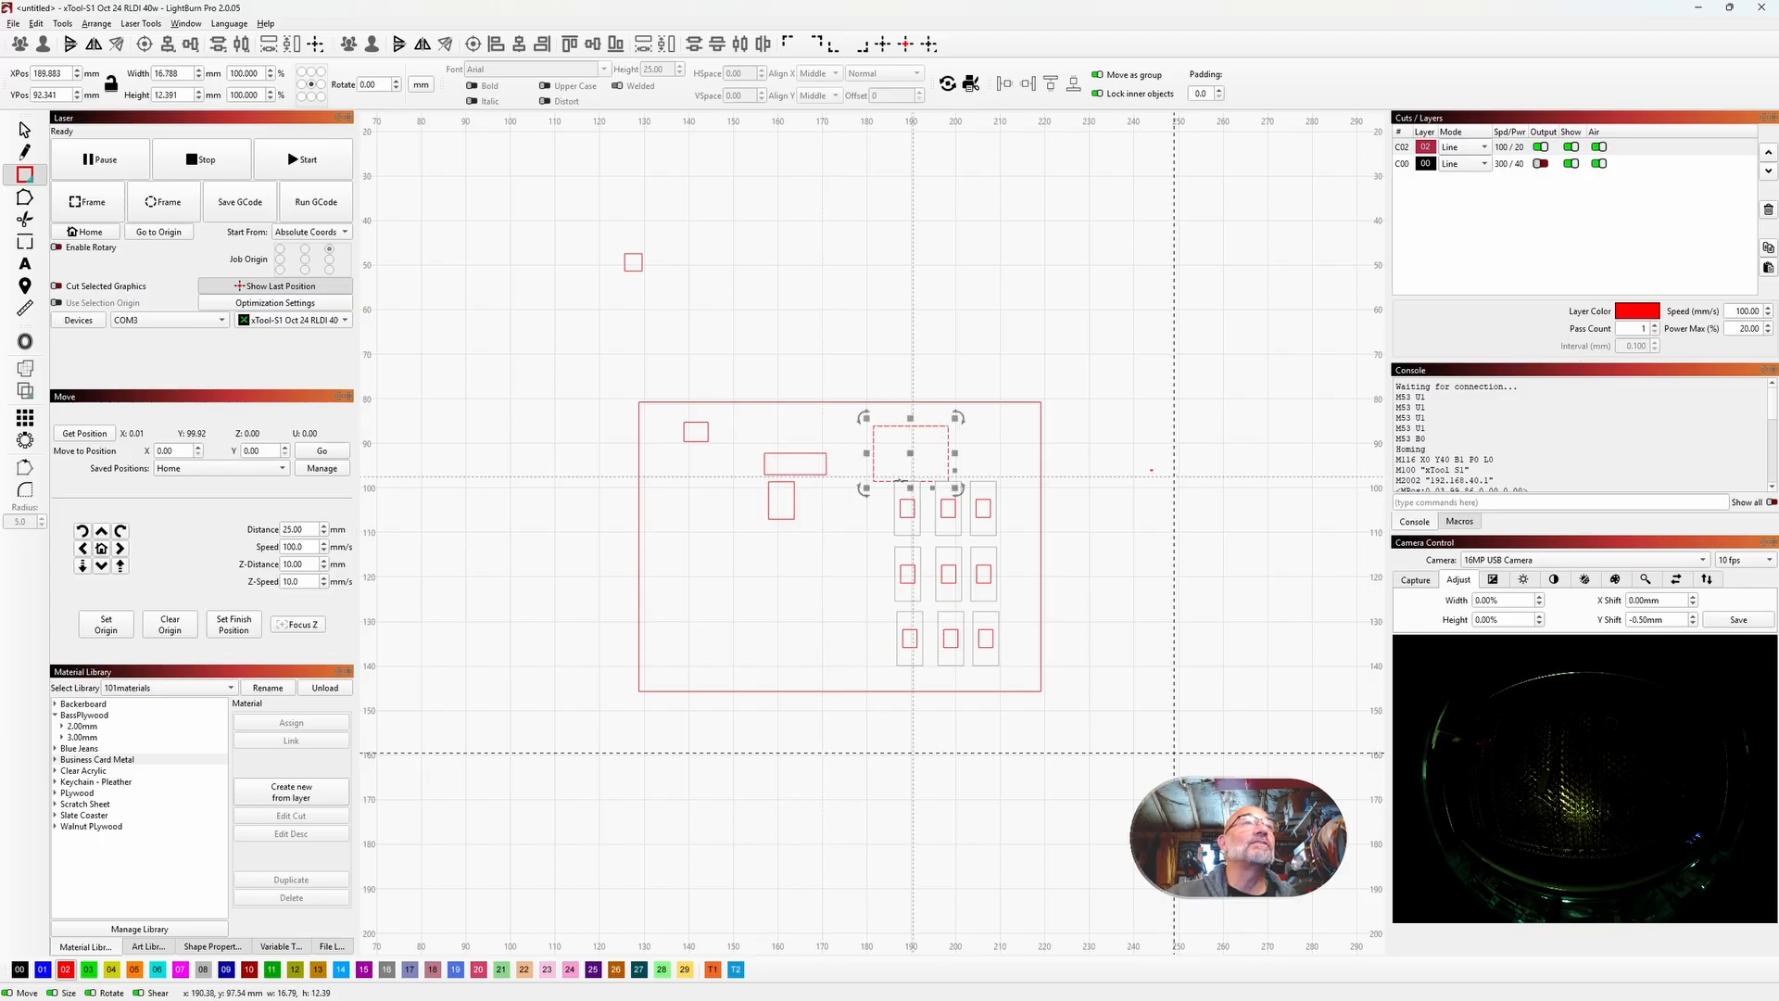
pyautogui.moveTo(807, 567); pyautogui.dragTo(794, 568)
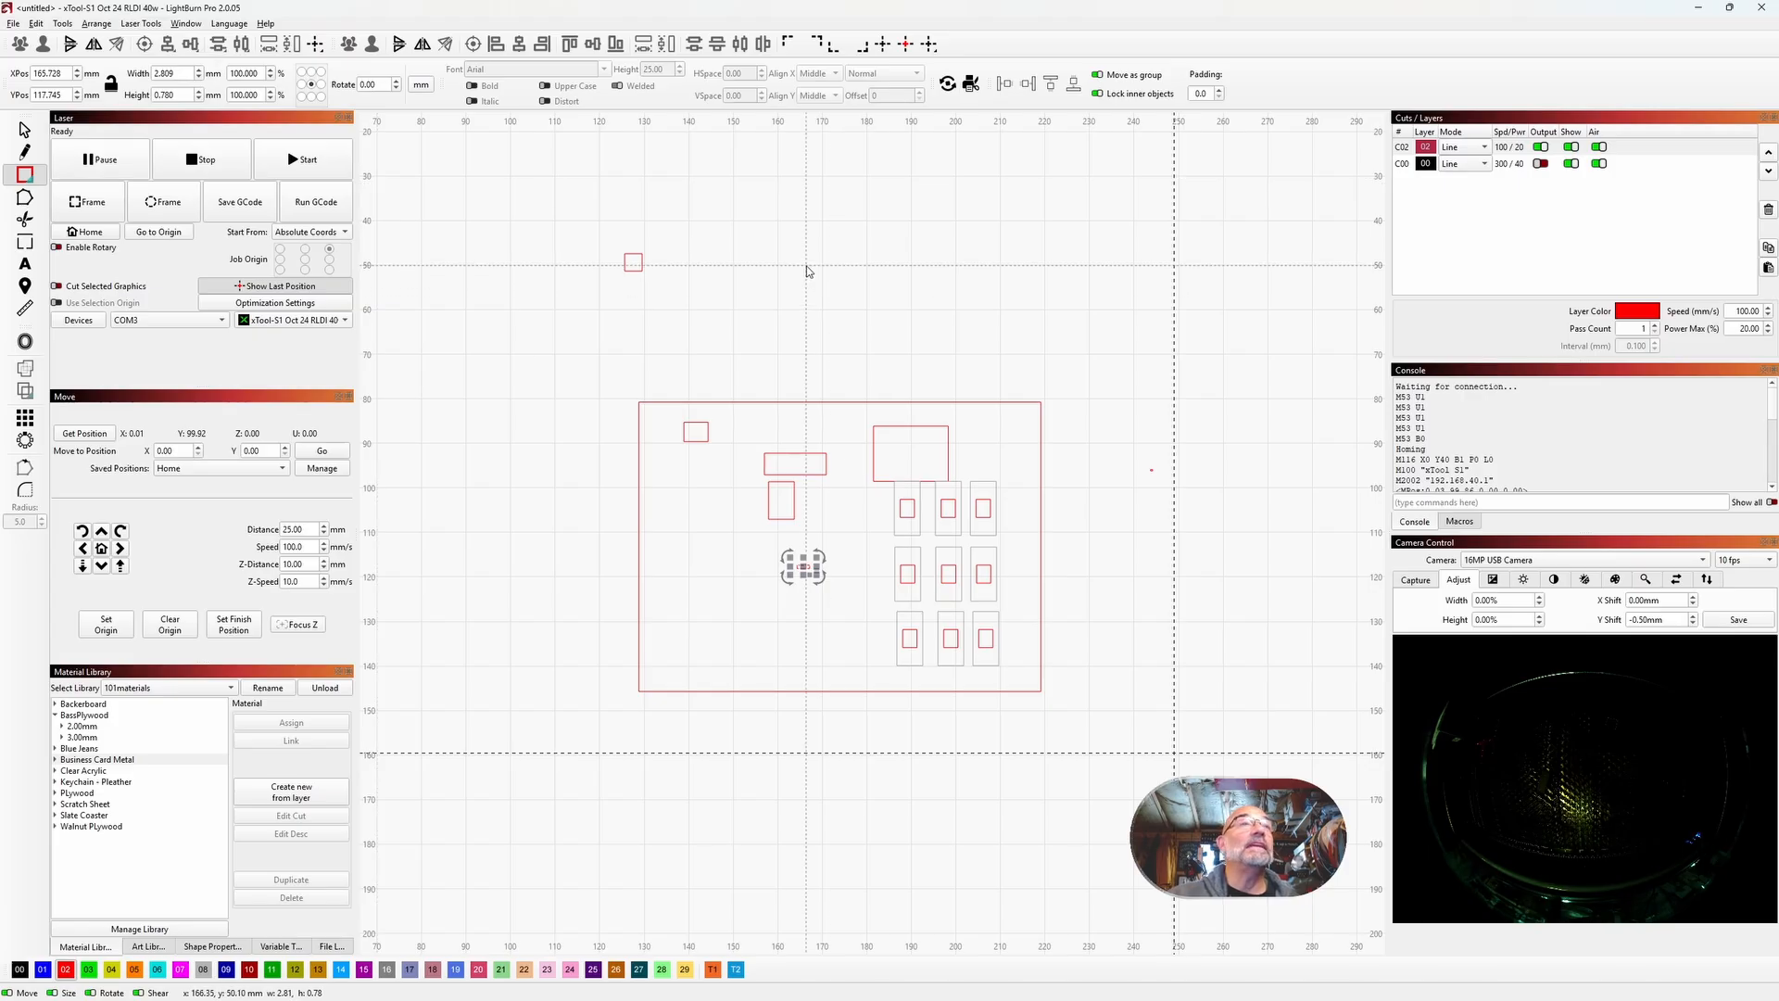
# Step: Draw a rectangle about 37.5 by 13.4 mm above the large rectangle, and set its size to 20 by 10 mm
pyautogui.moveTo(807, 266); pyautogui.dragTo(976, 332)
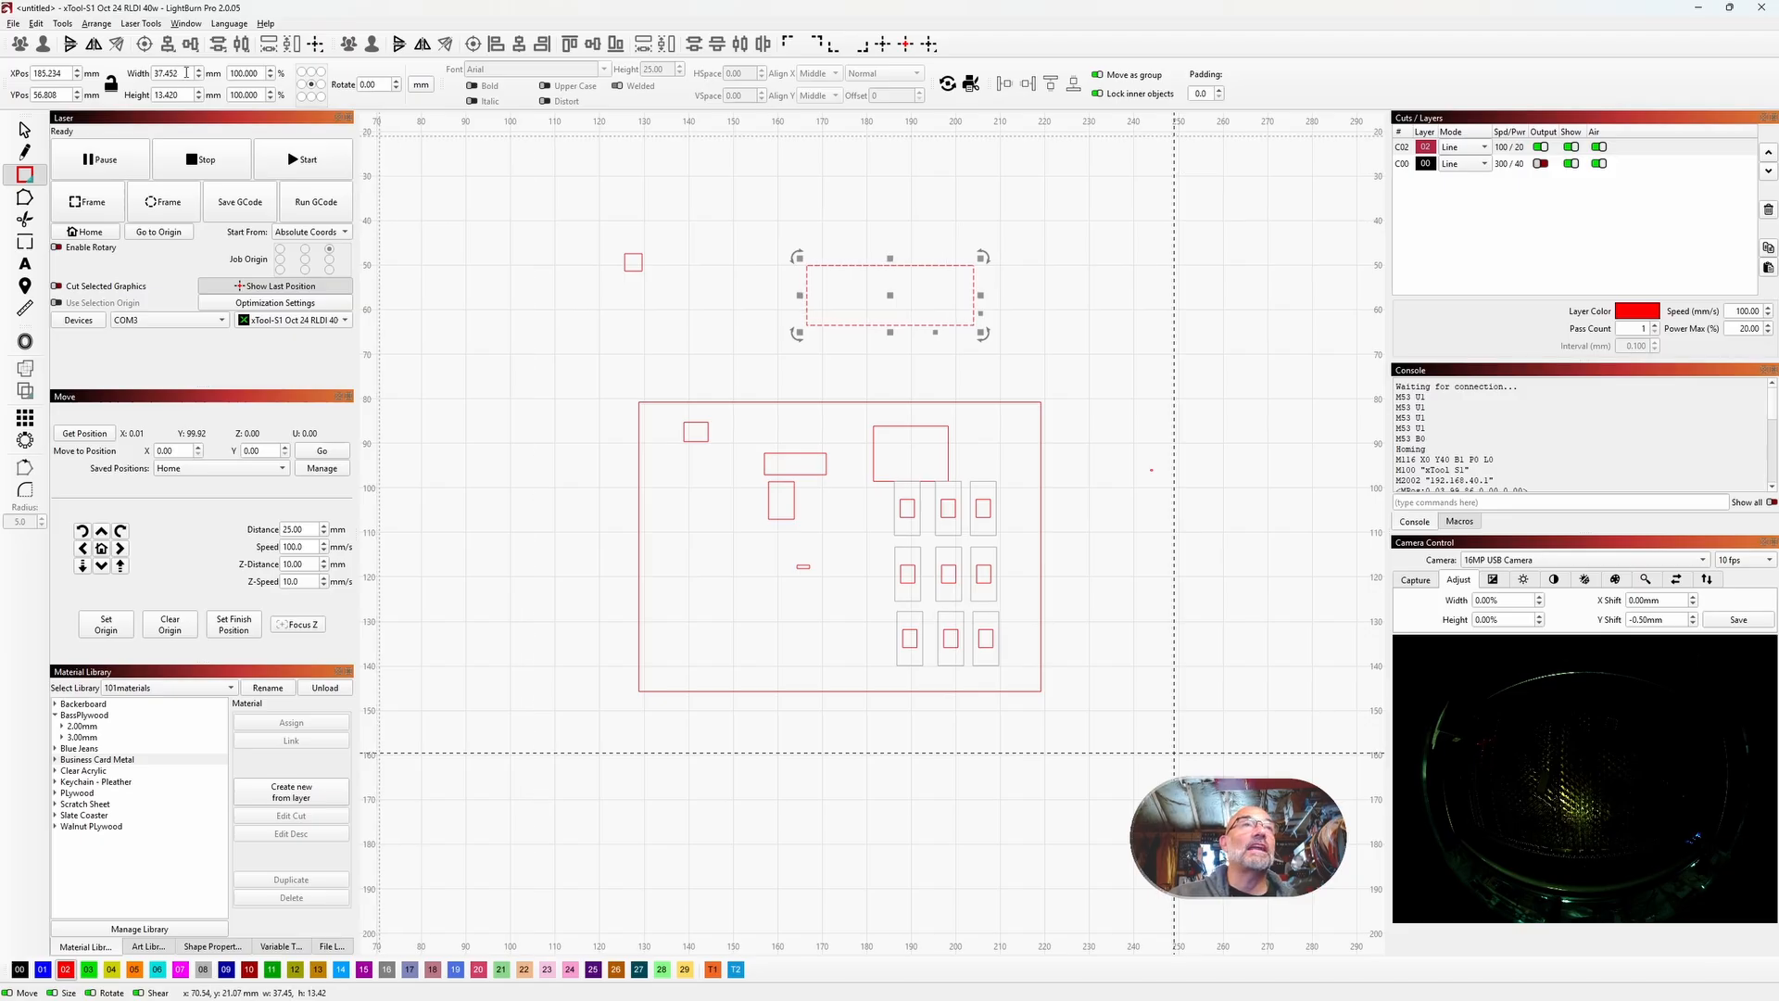
pyautogui.moveTo(167, 72); pyautogui.dragTo(143, 64)
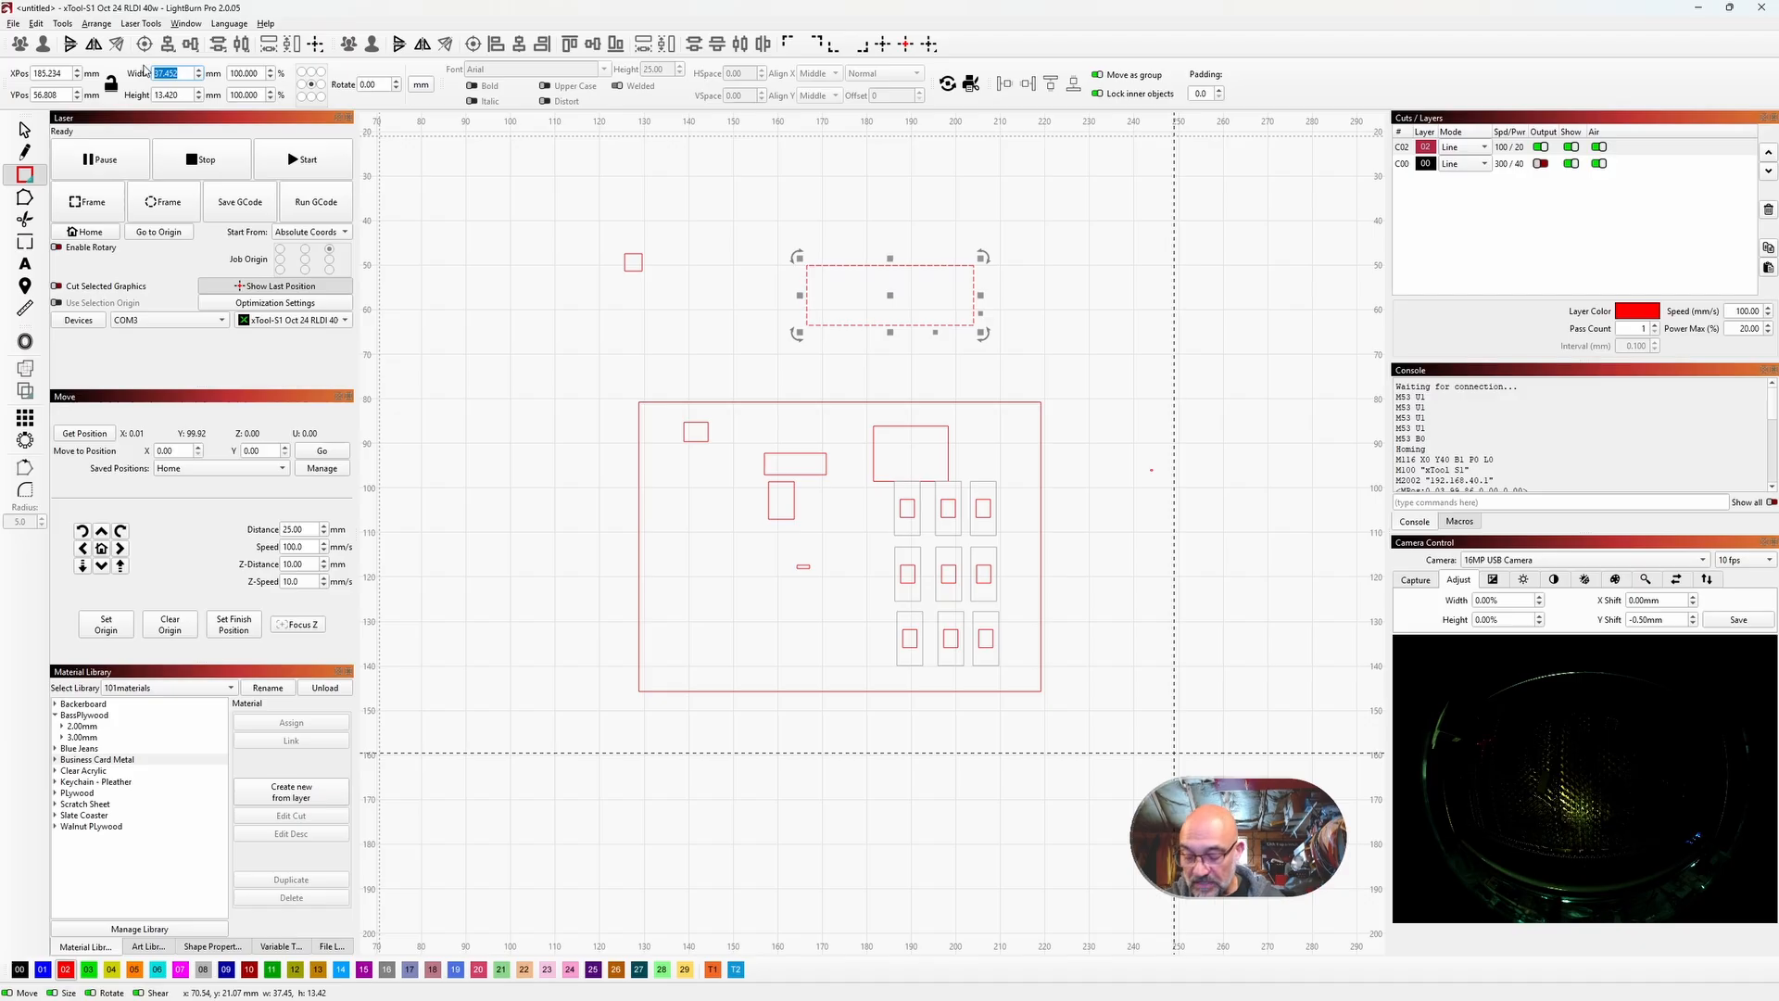
pyautogui.write('20')
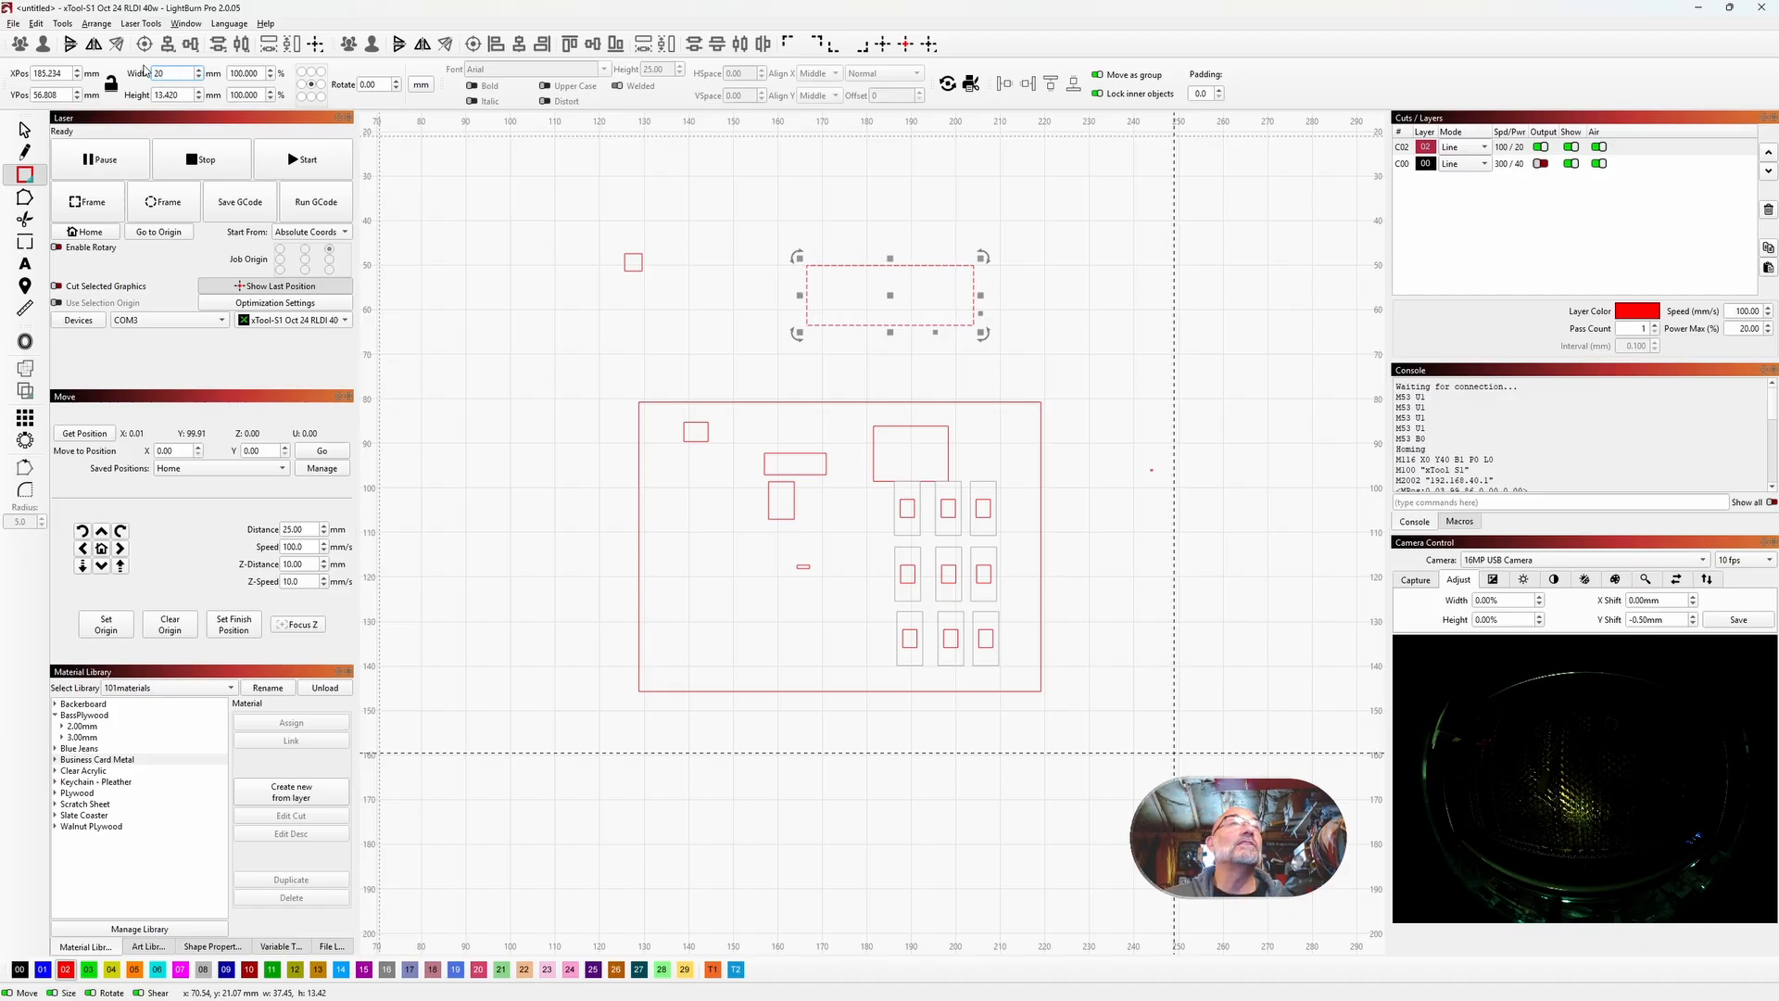
pyautogui.press('Return')
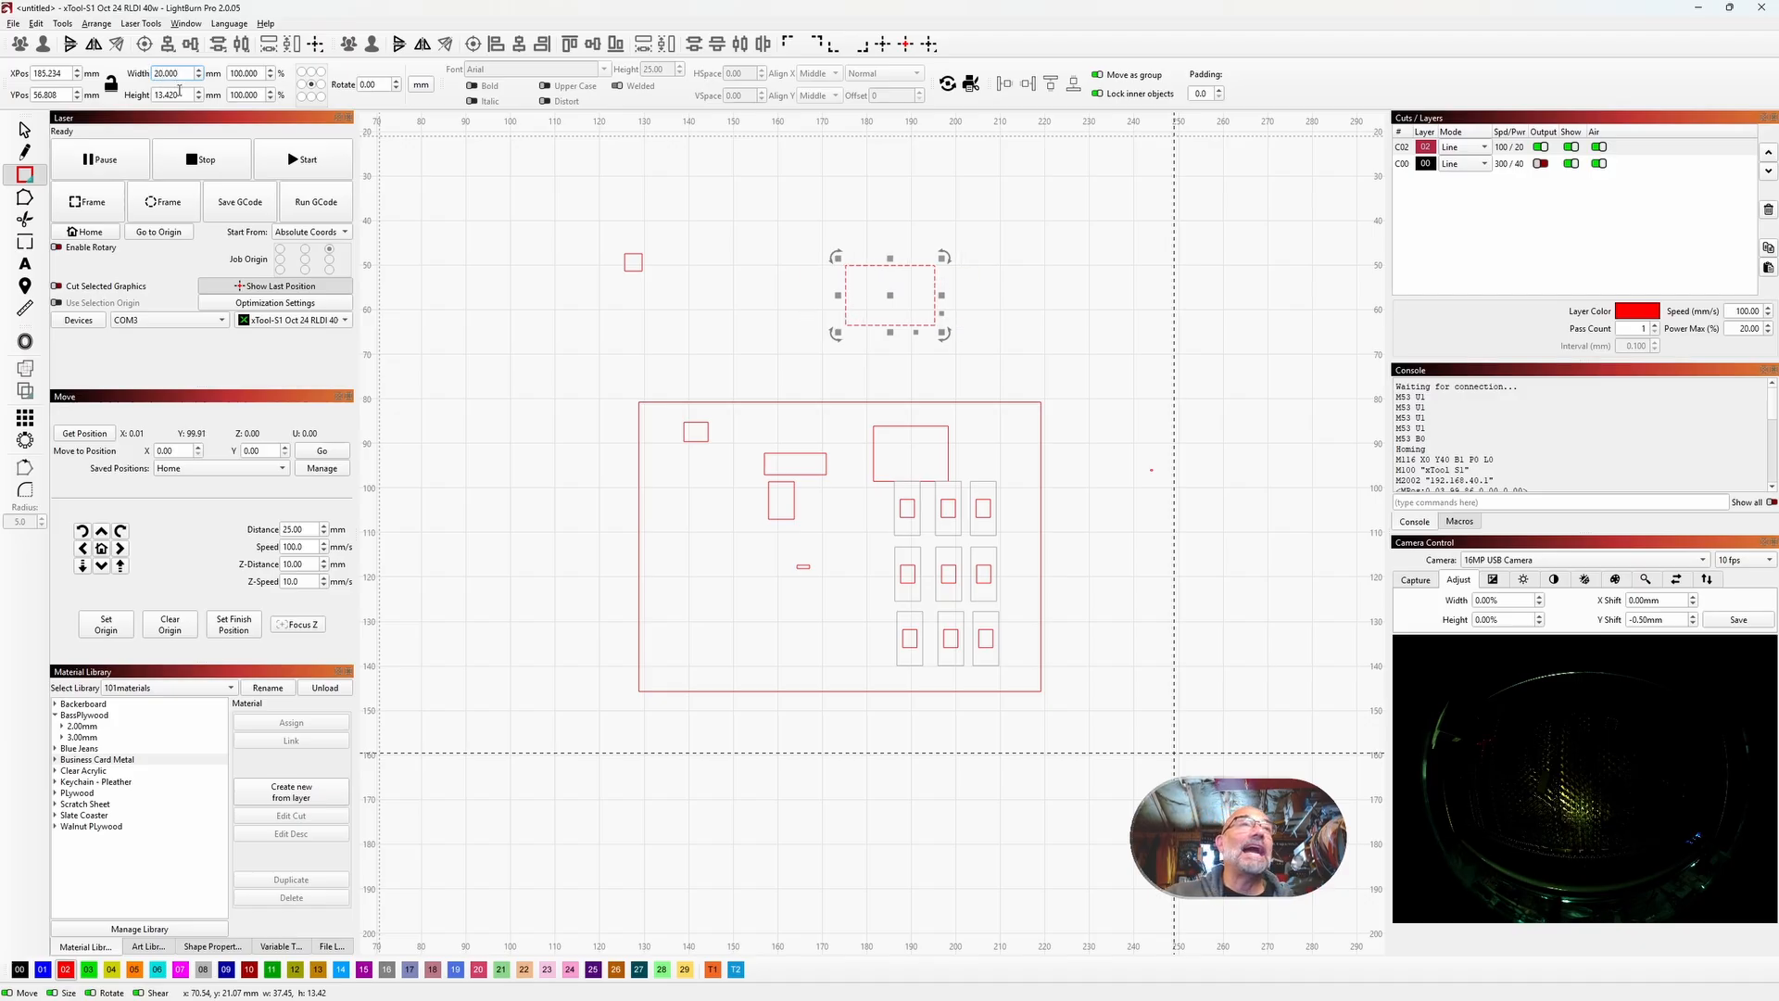
pyautogui.moveTo(181, 94); pyautogui.dragTo(139, 93)
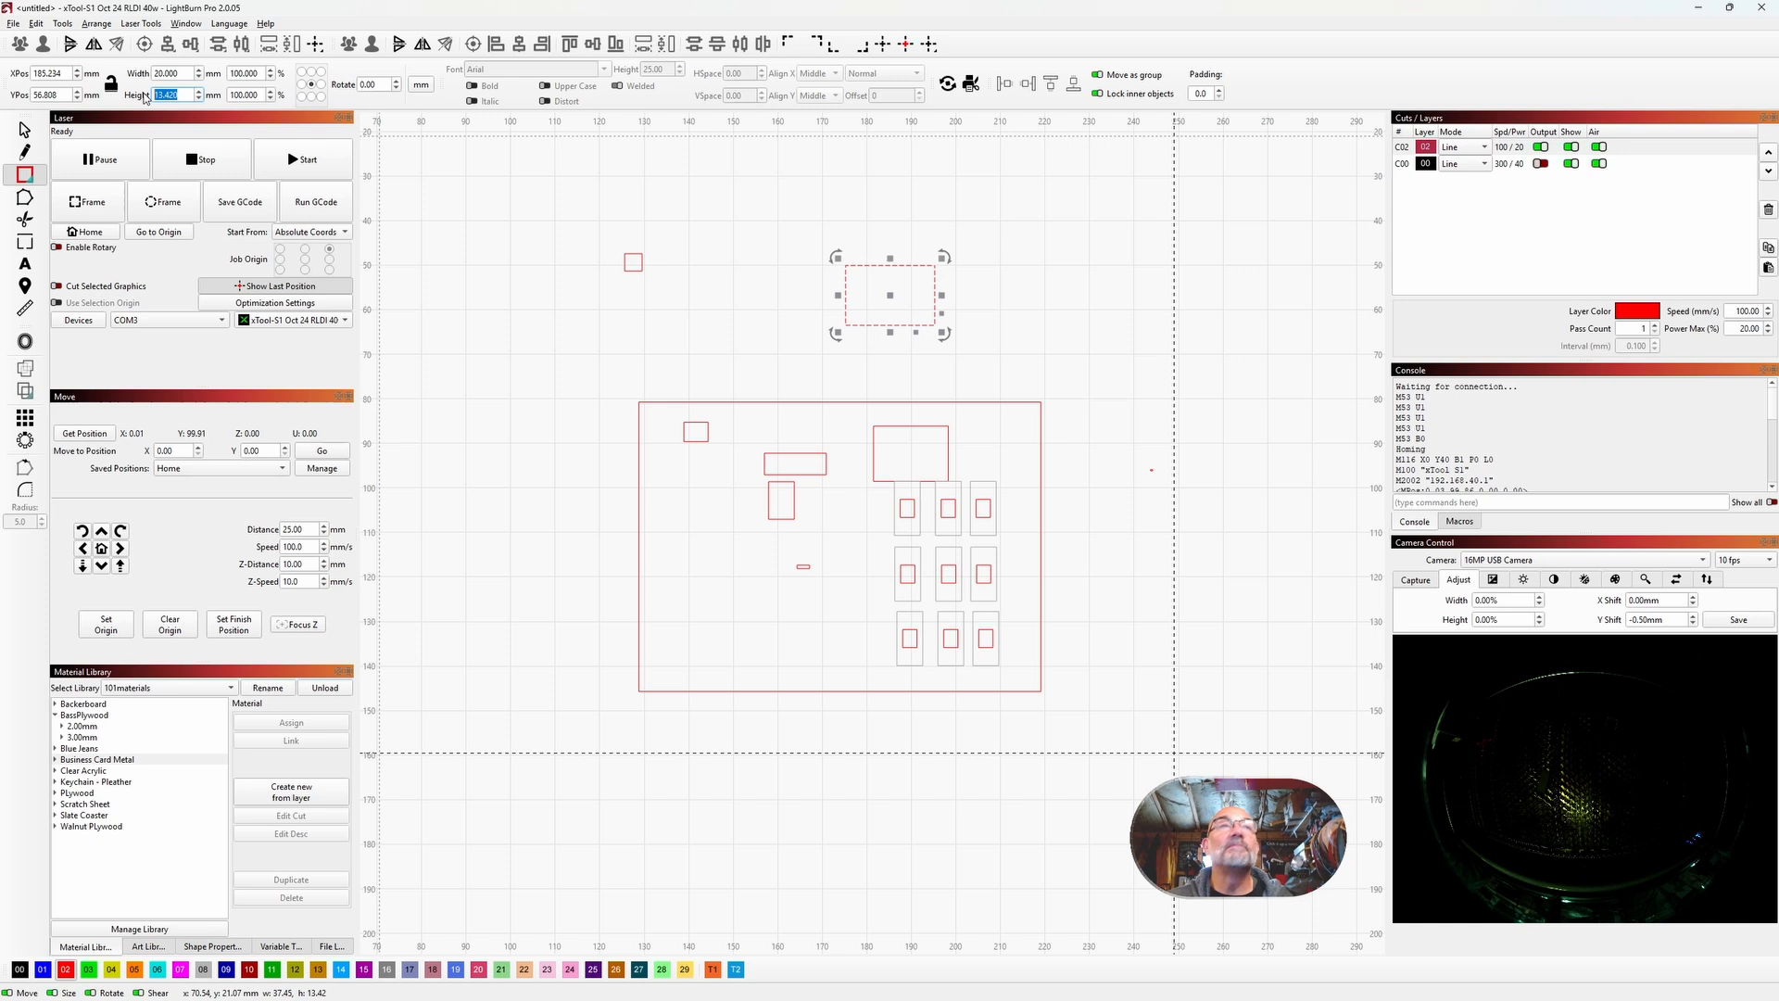
pyautogui.write('10')
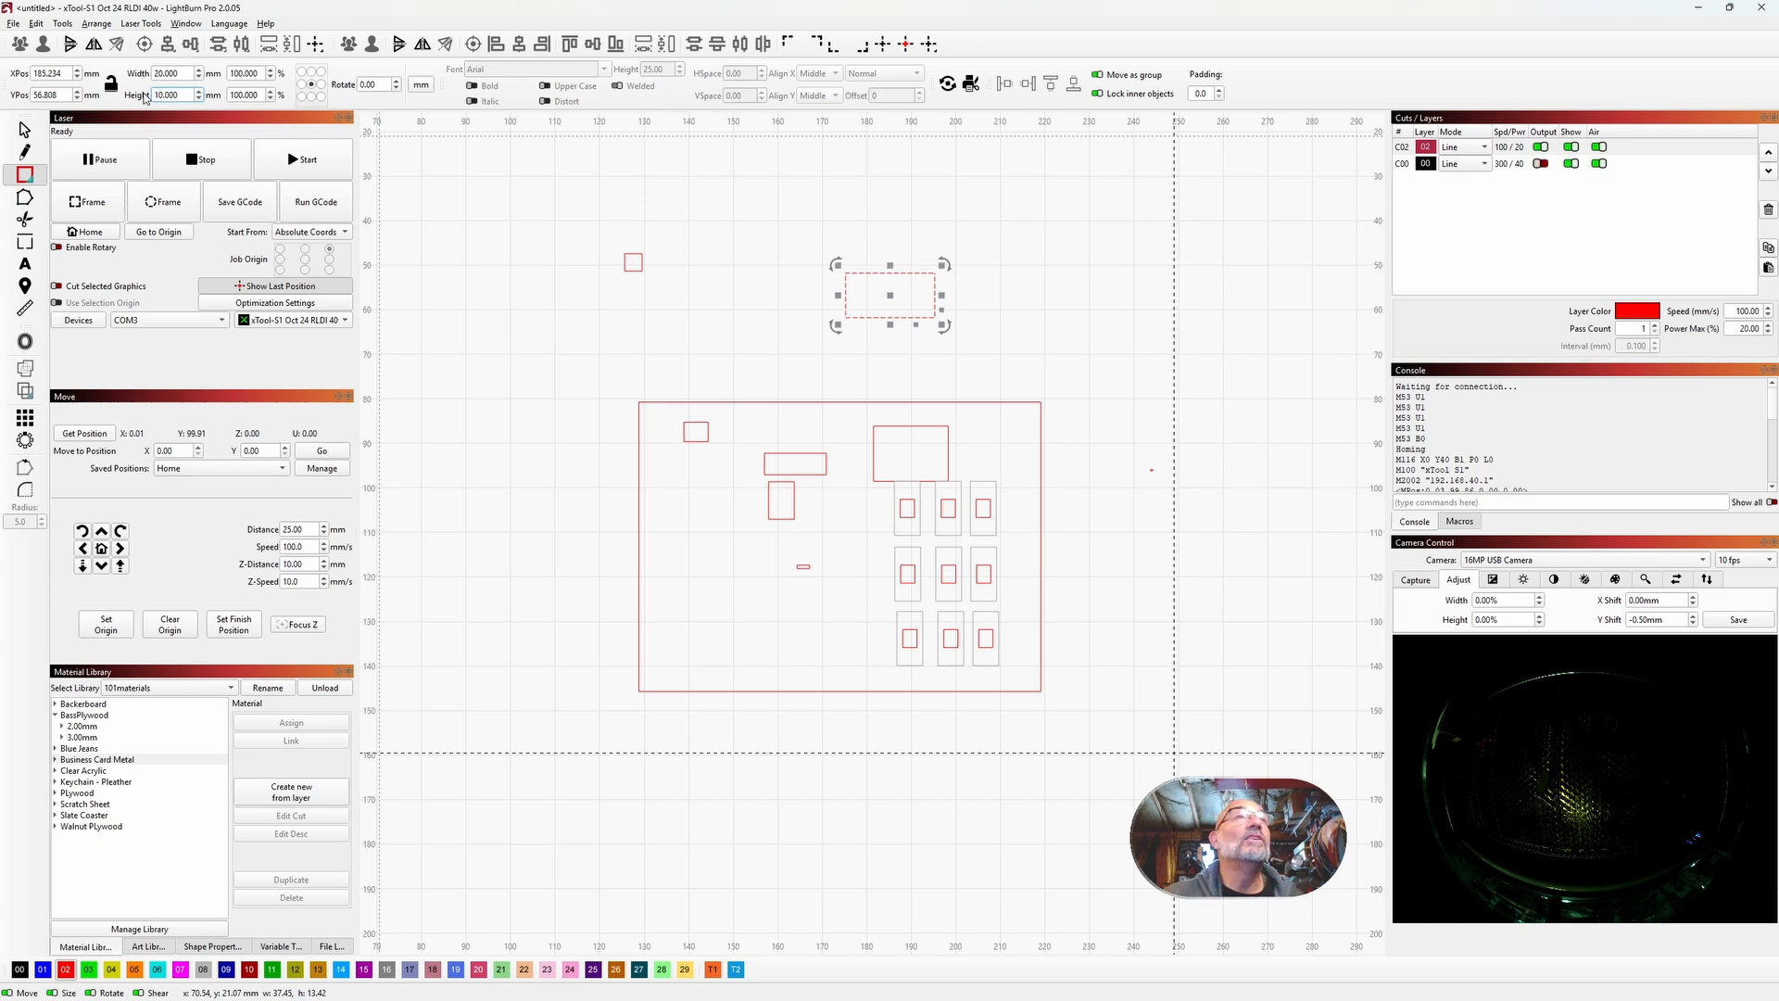
pyautogui.press('Return')
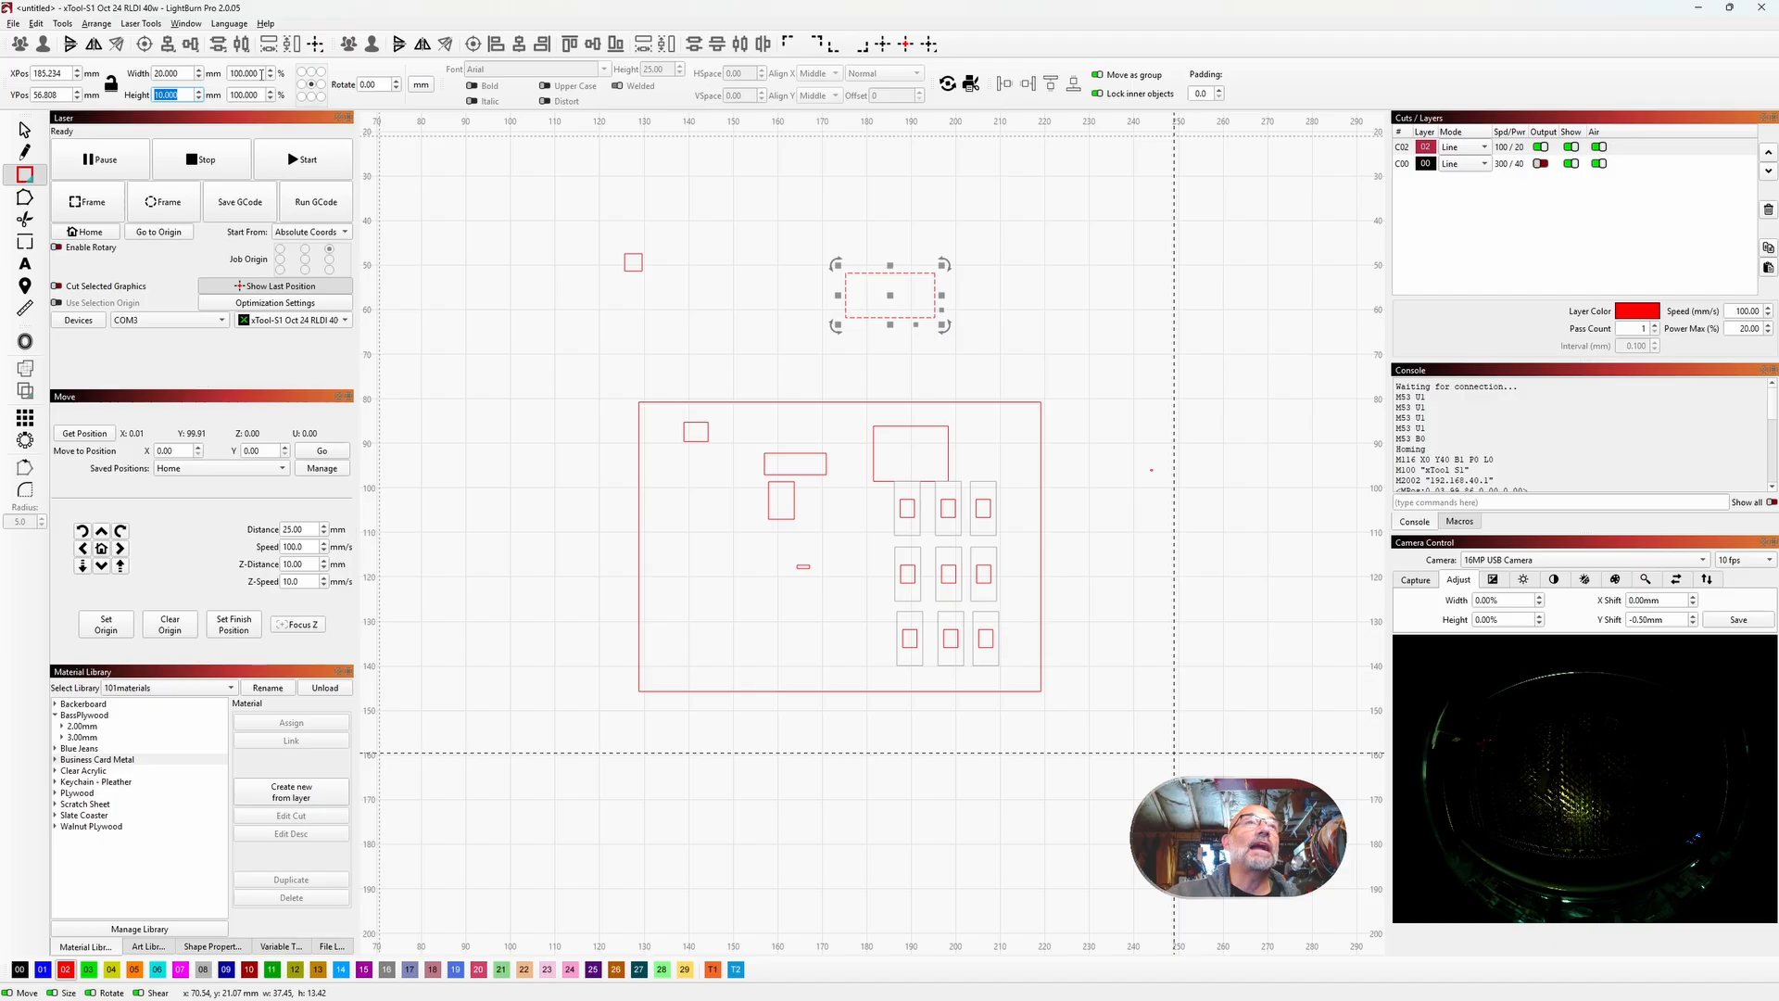
# Step: Scale the rectangle's width to 120 percent, and set its width back to 20 mm
pyautogui.moveTo(262, 73); pyautogui.dragTo(229, 73)
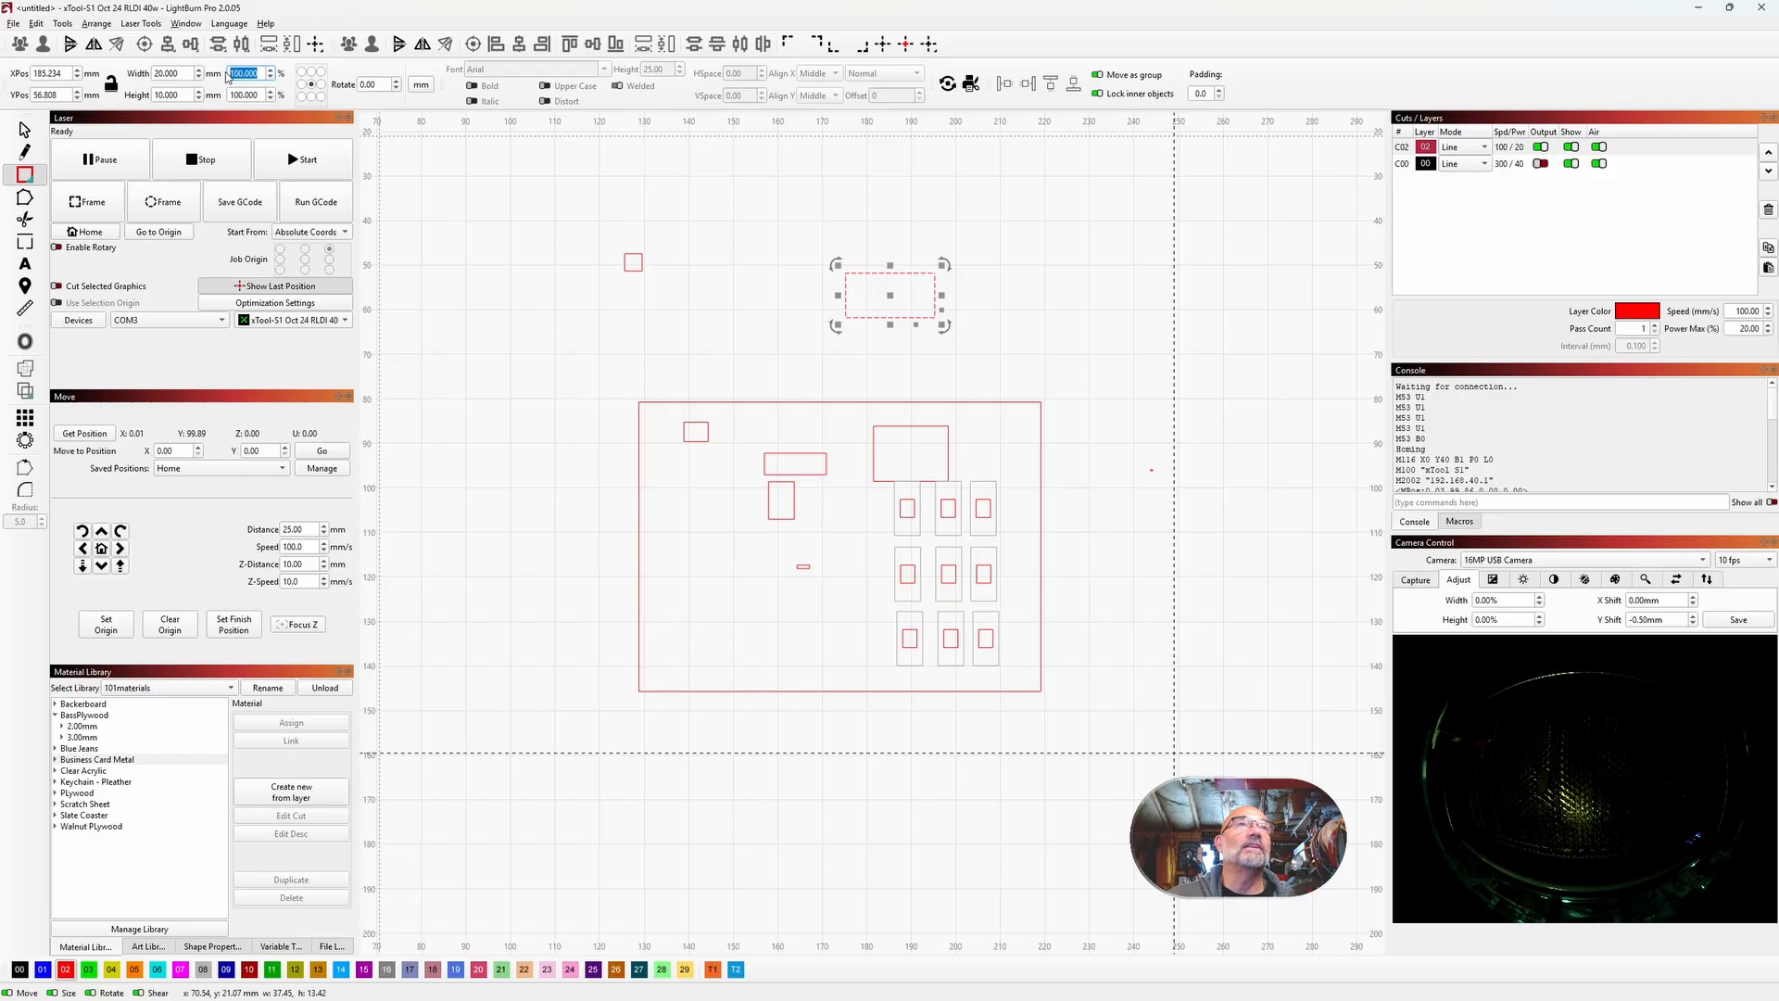
pyautogui.write('120')
pyautogui.press('Return')
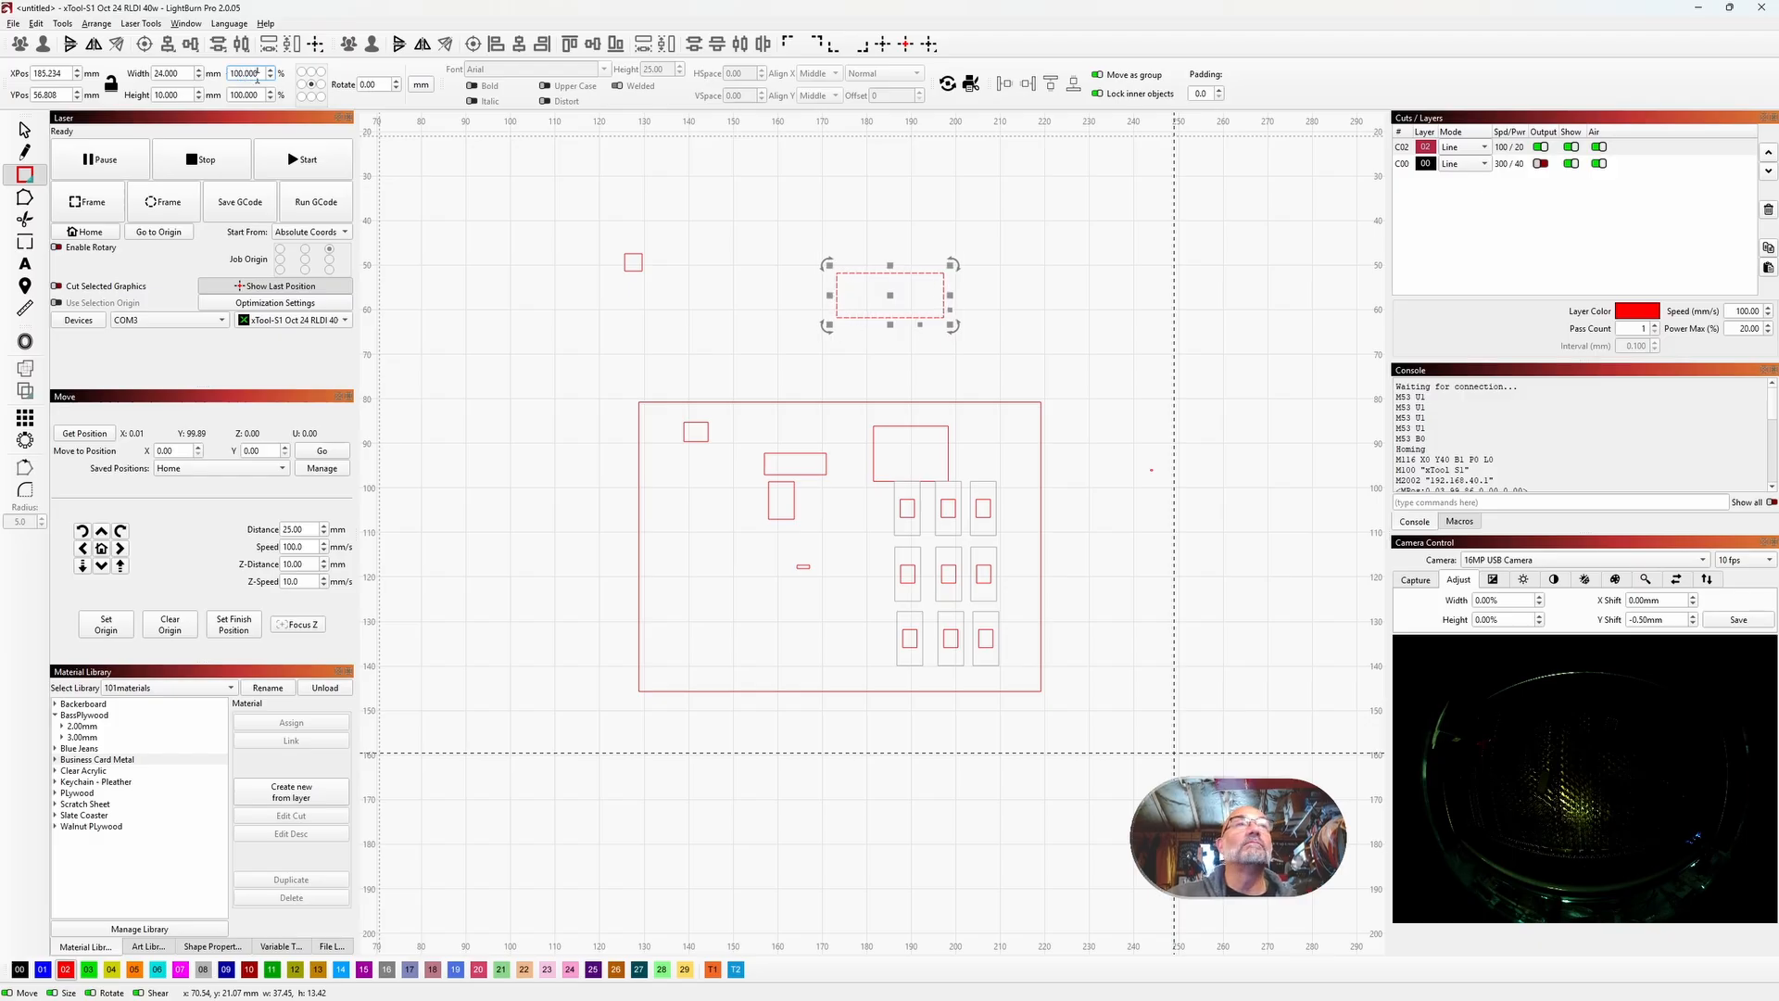
pyautogui.click(187, 72)
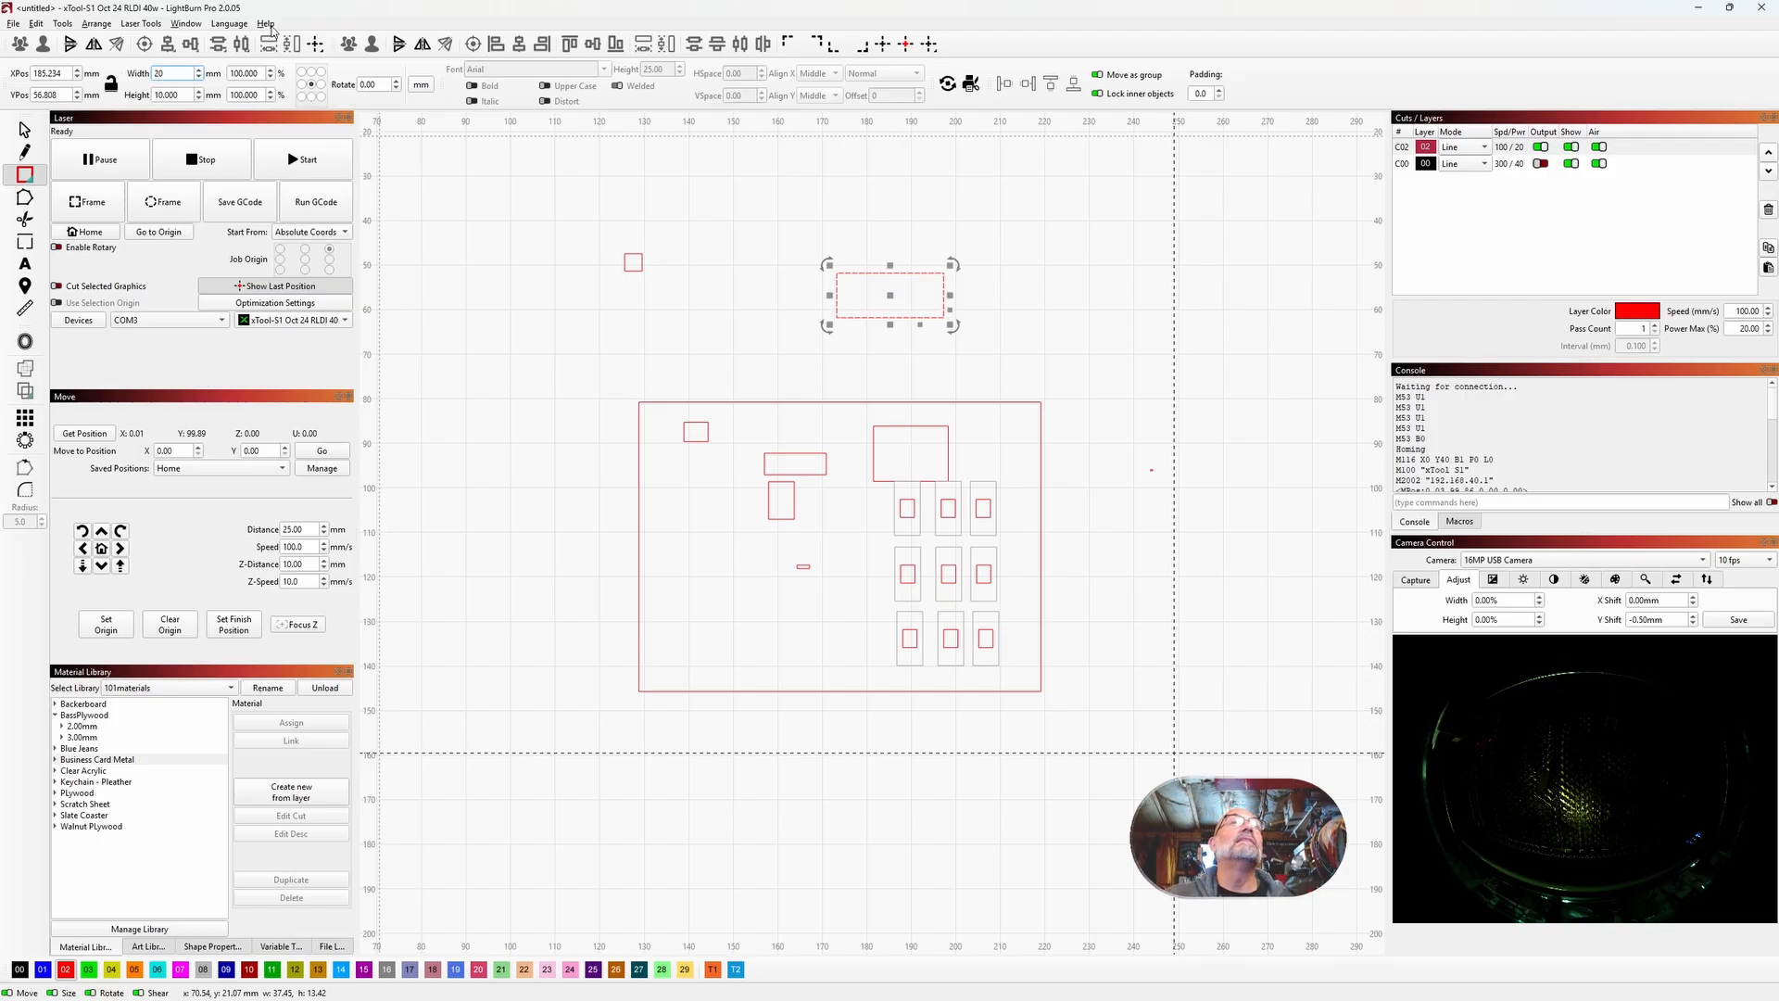
pyautogui.moveTo(471, 258); pyautogui.dragTo(471, 260)
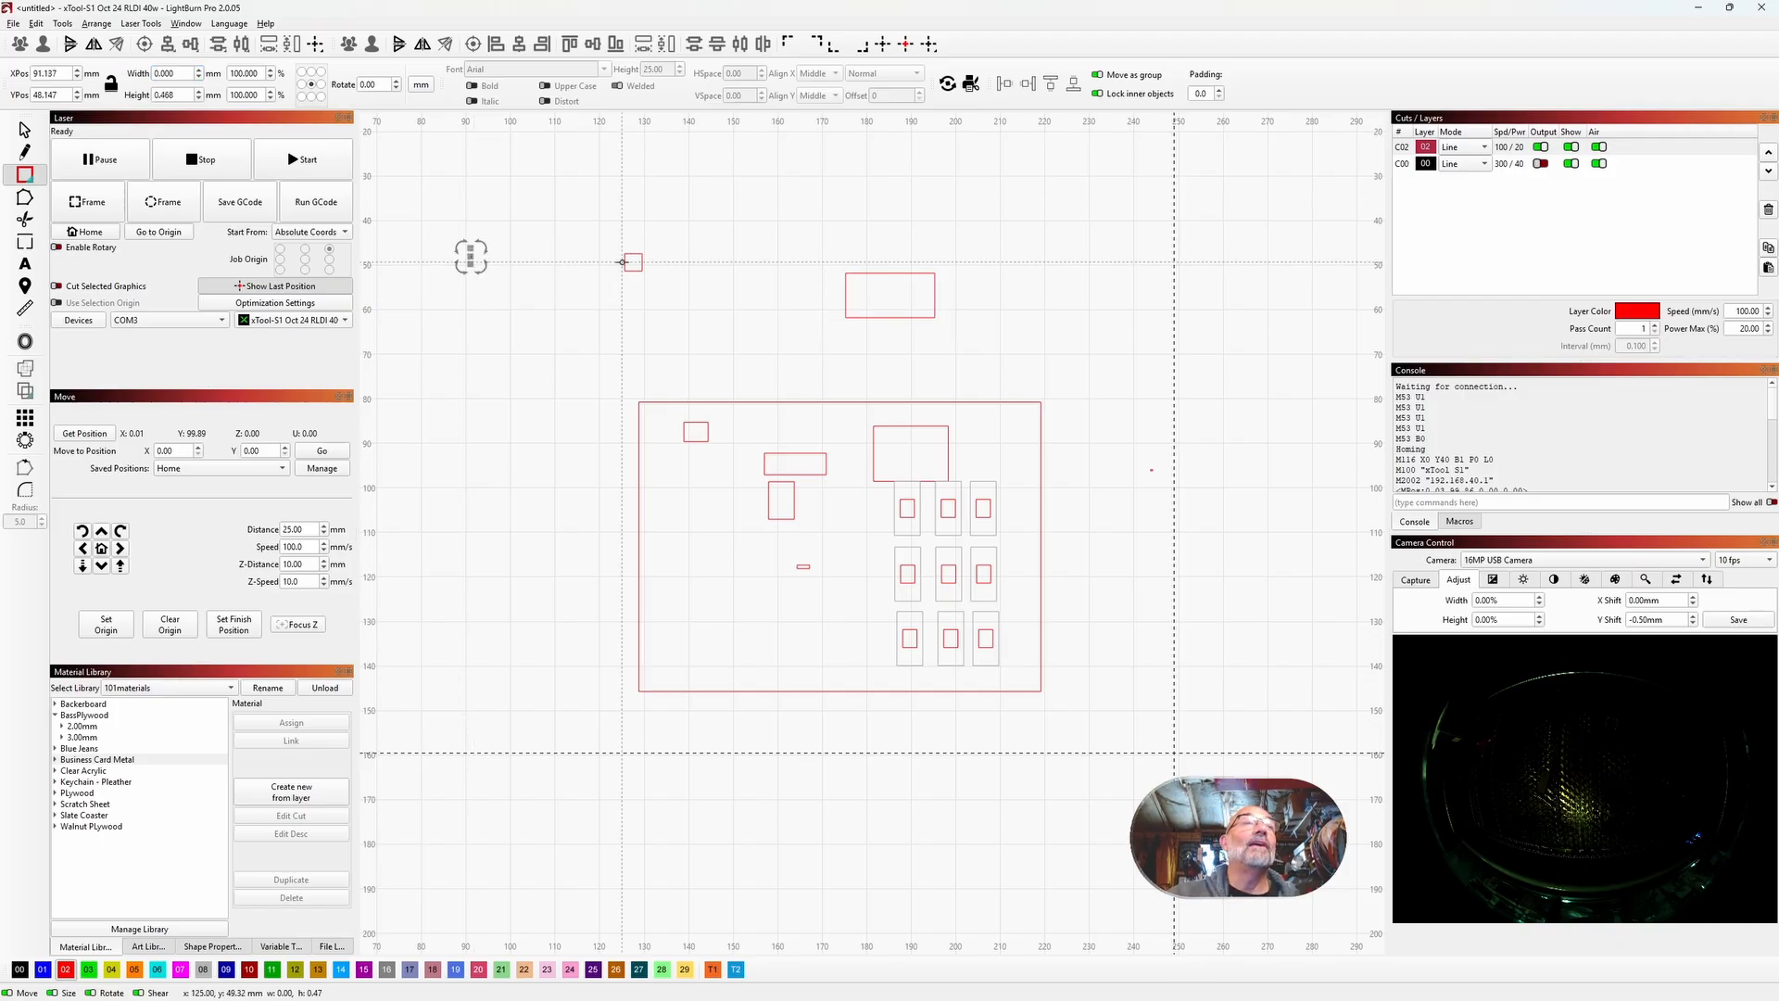
# Step: Rotate the 20 by 10 mm rectangle slightly clockwise, and reselect it
pyautogui.click(25, 130)
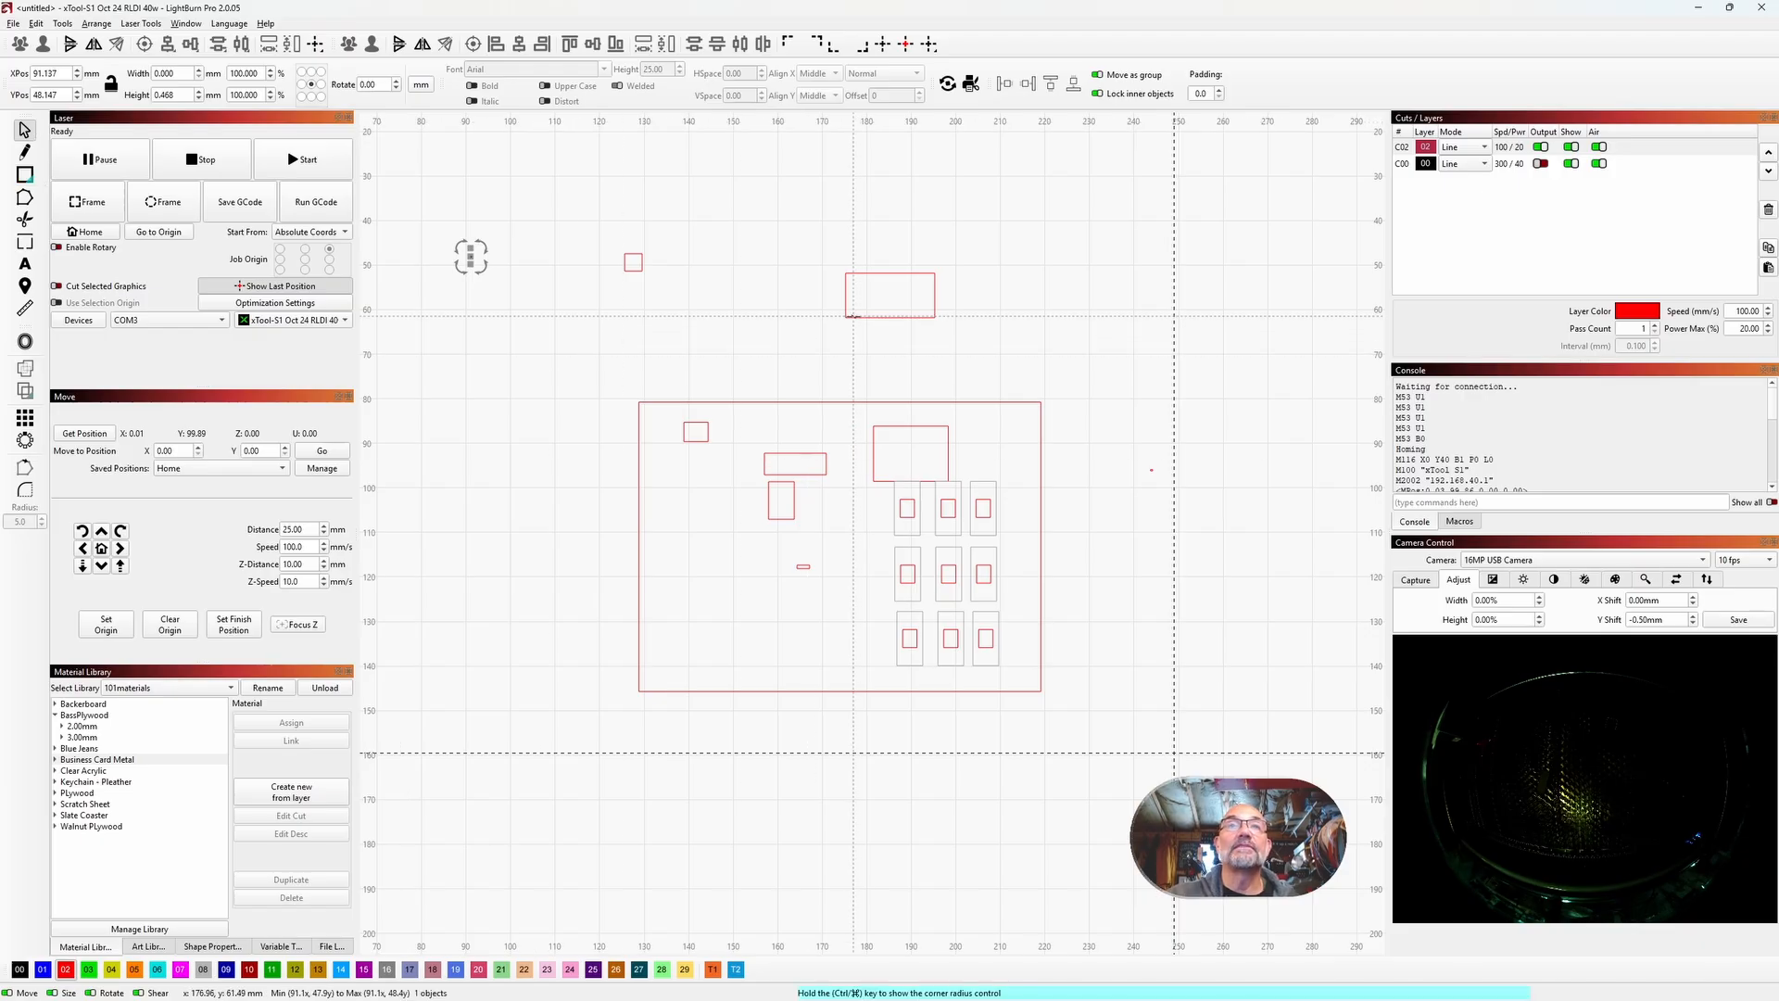
pyautogui.click(866, 318)
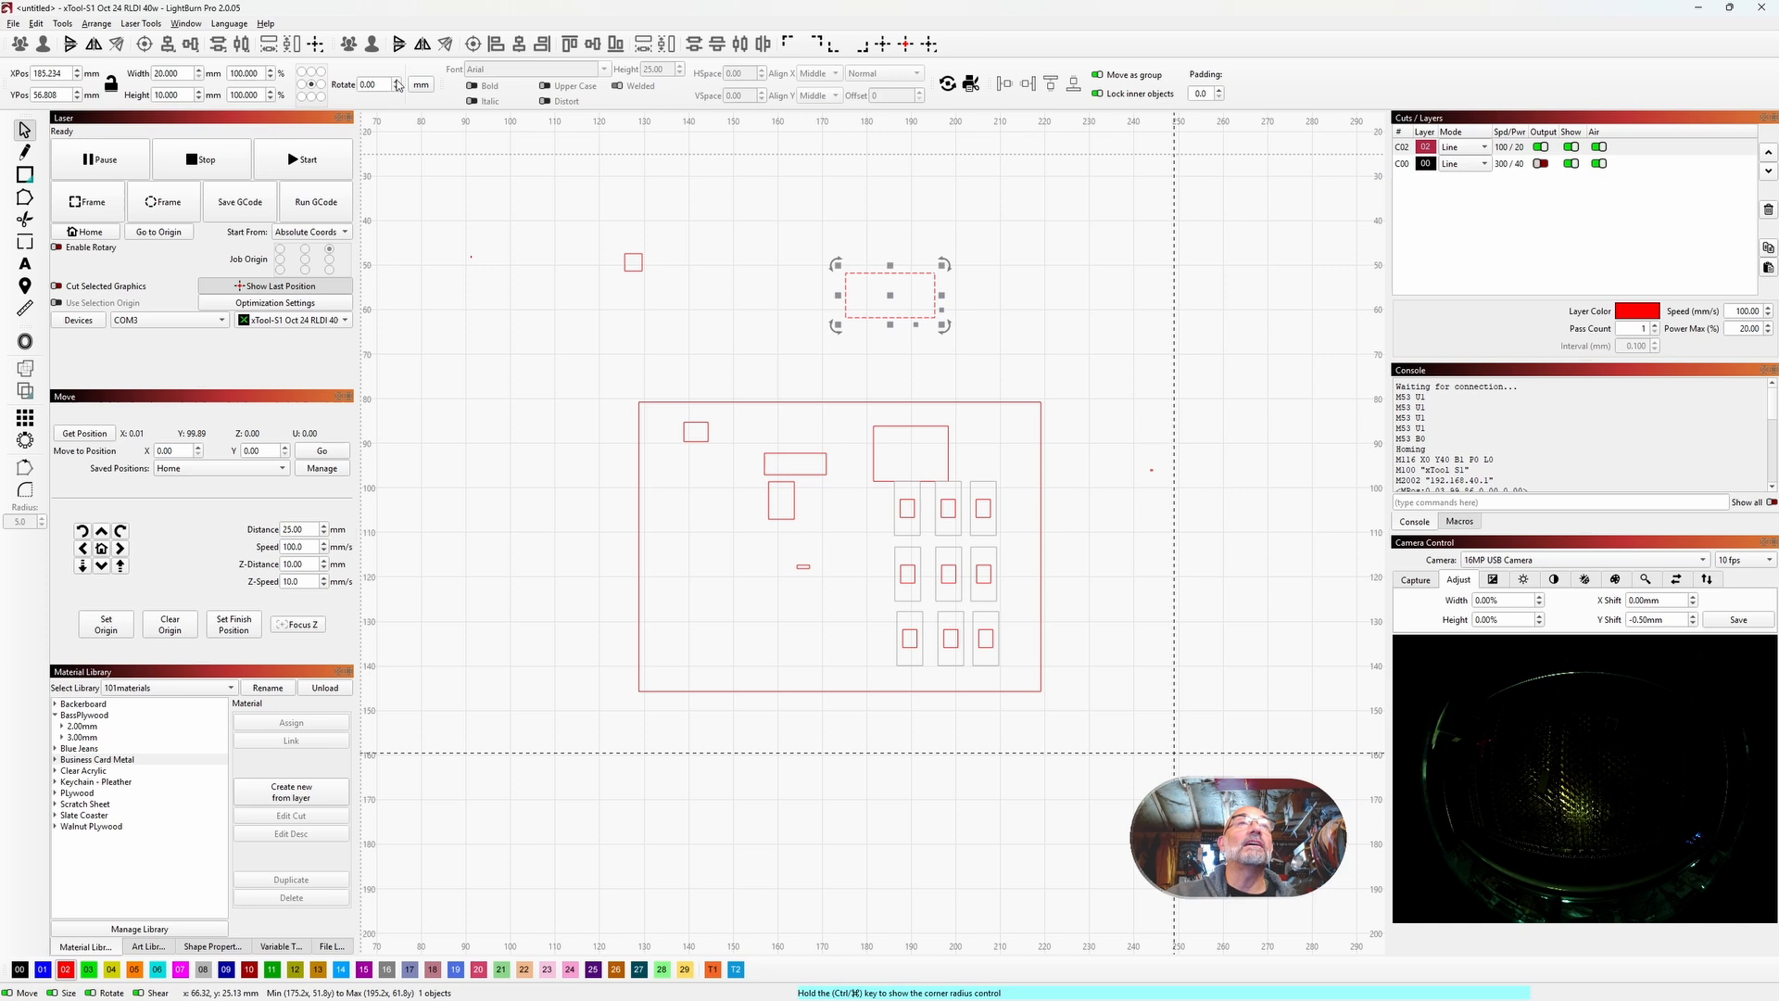
pyautogui.click(397, 82)
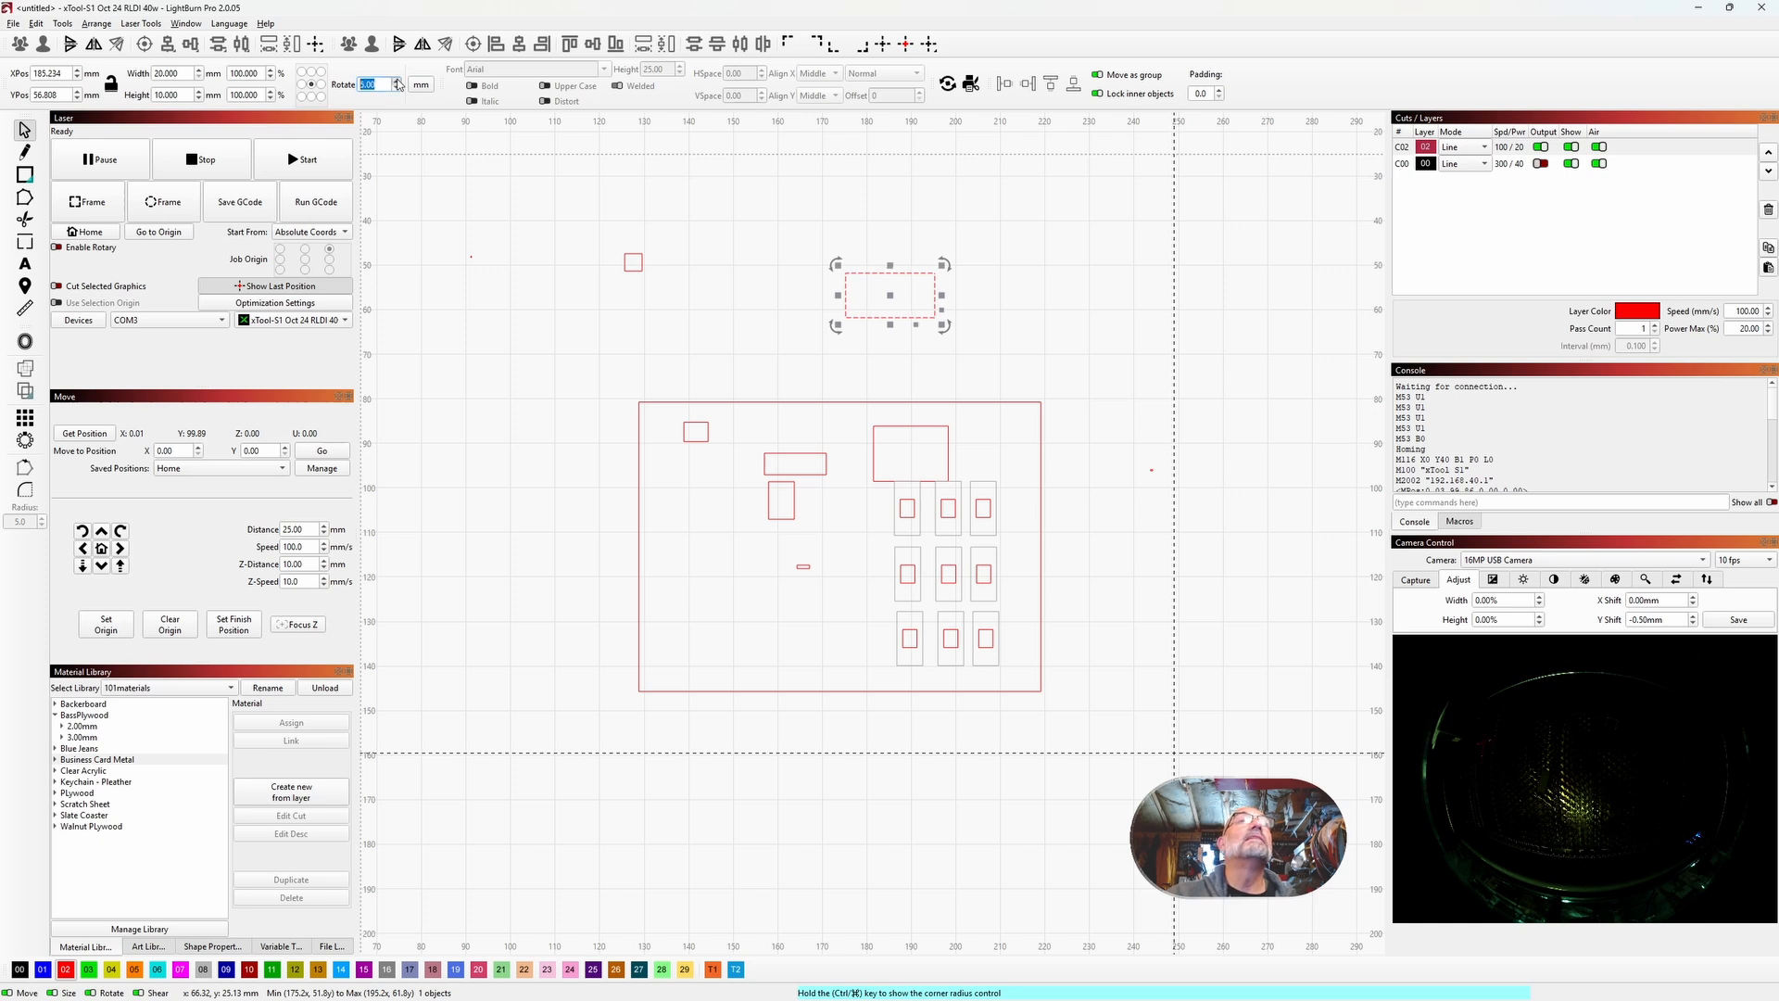
pyautogui.click(398, 82)
pyautogui.click(408, 231)
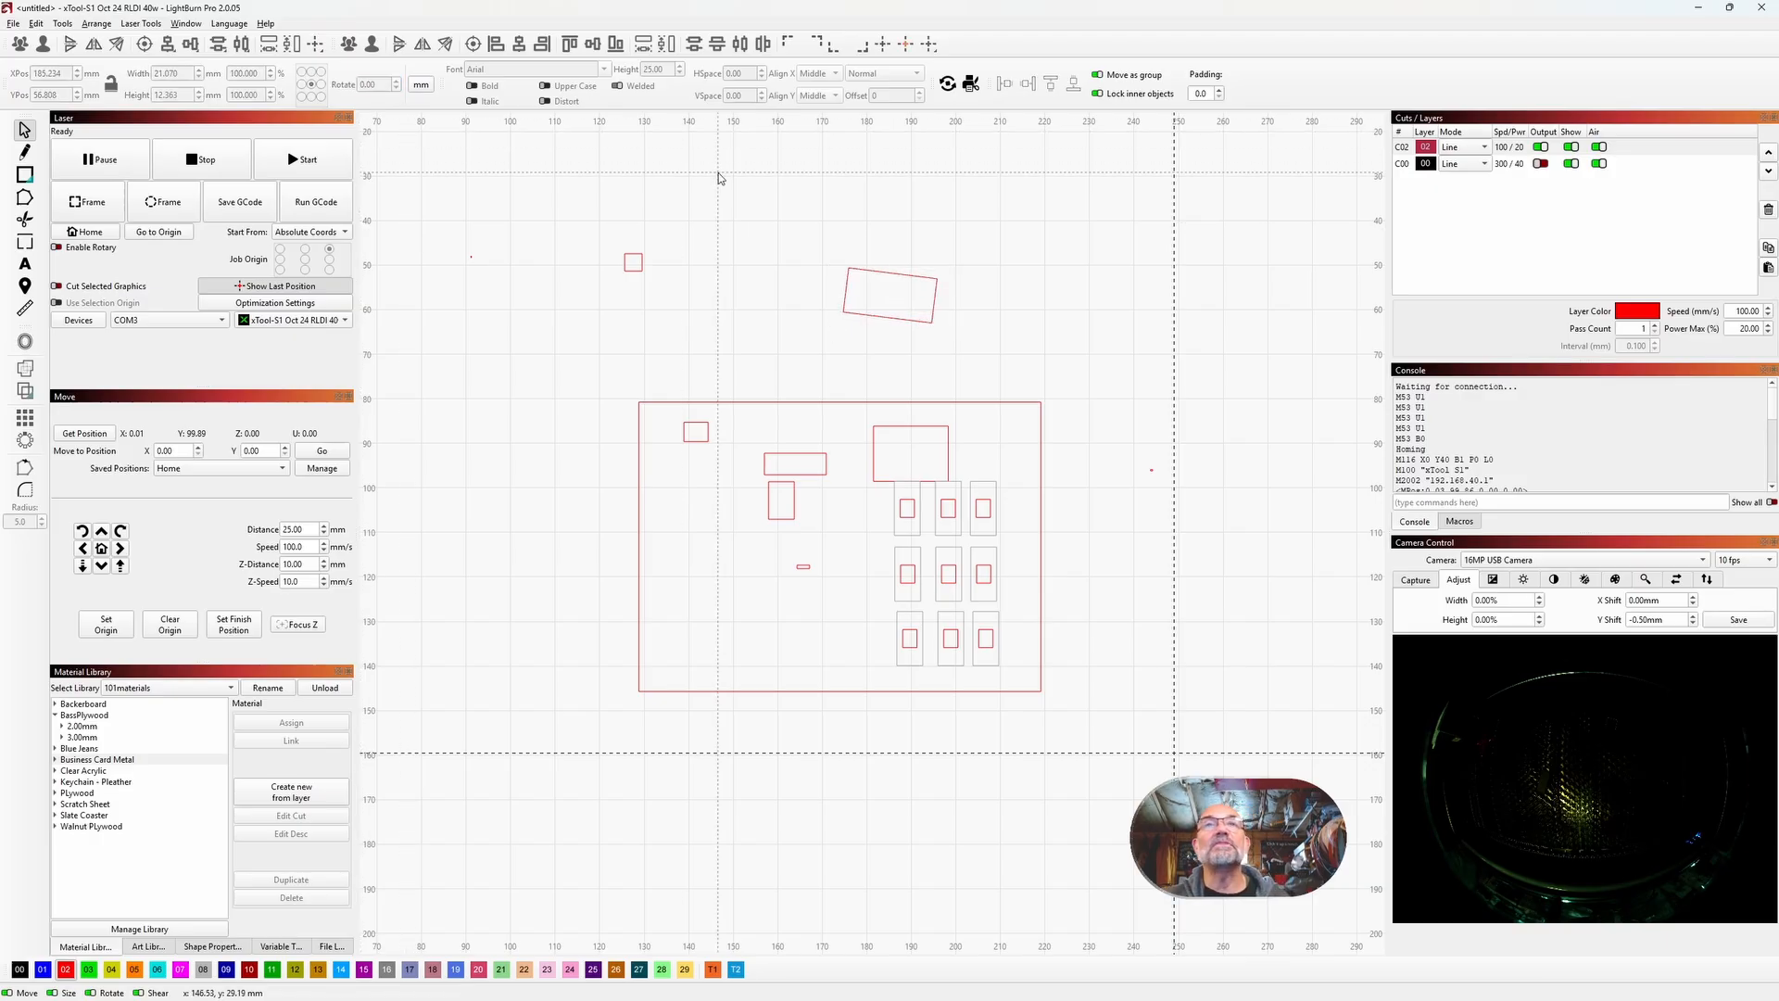
pyautogui.click(915, 279)
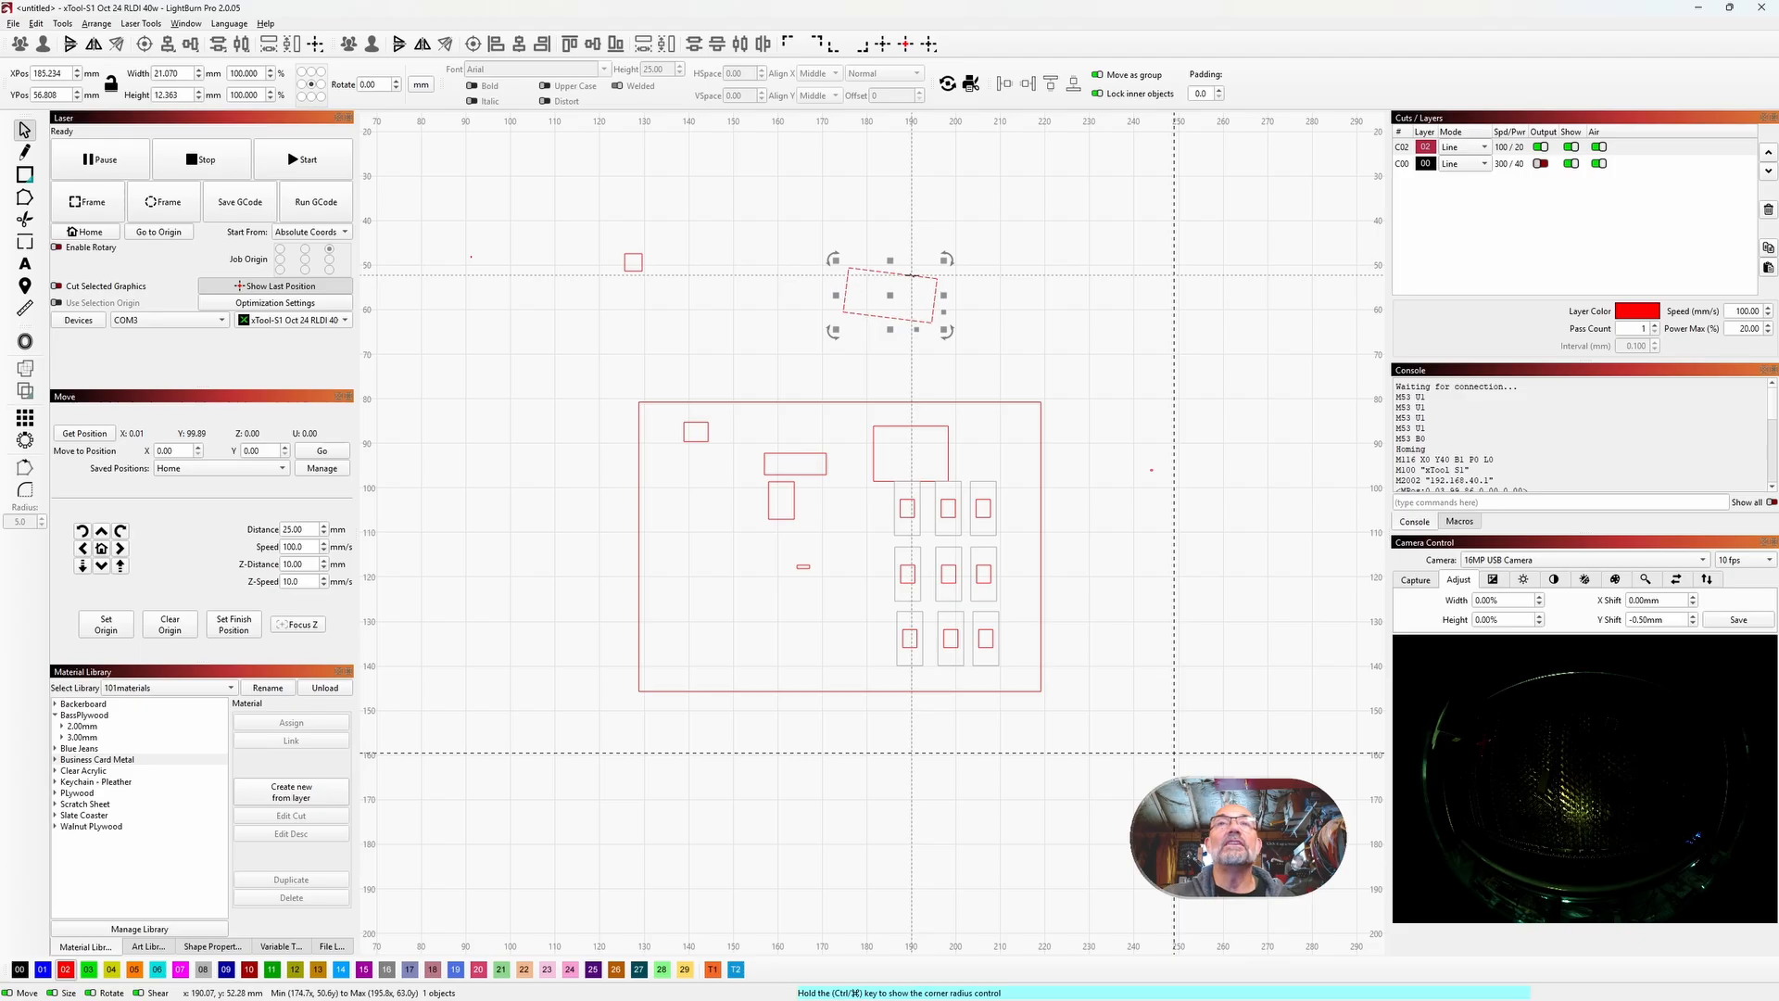
# Step: Rotate the tilted rectangle back to nearly level, and shear it slightly both horizontally and vertically
pyautogui.moveTo(959, 265); pyautogui.dragTo(853, 333)
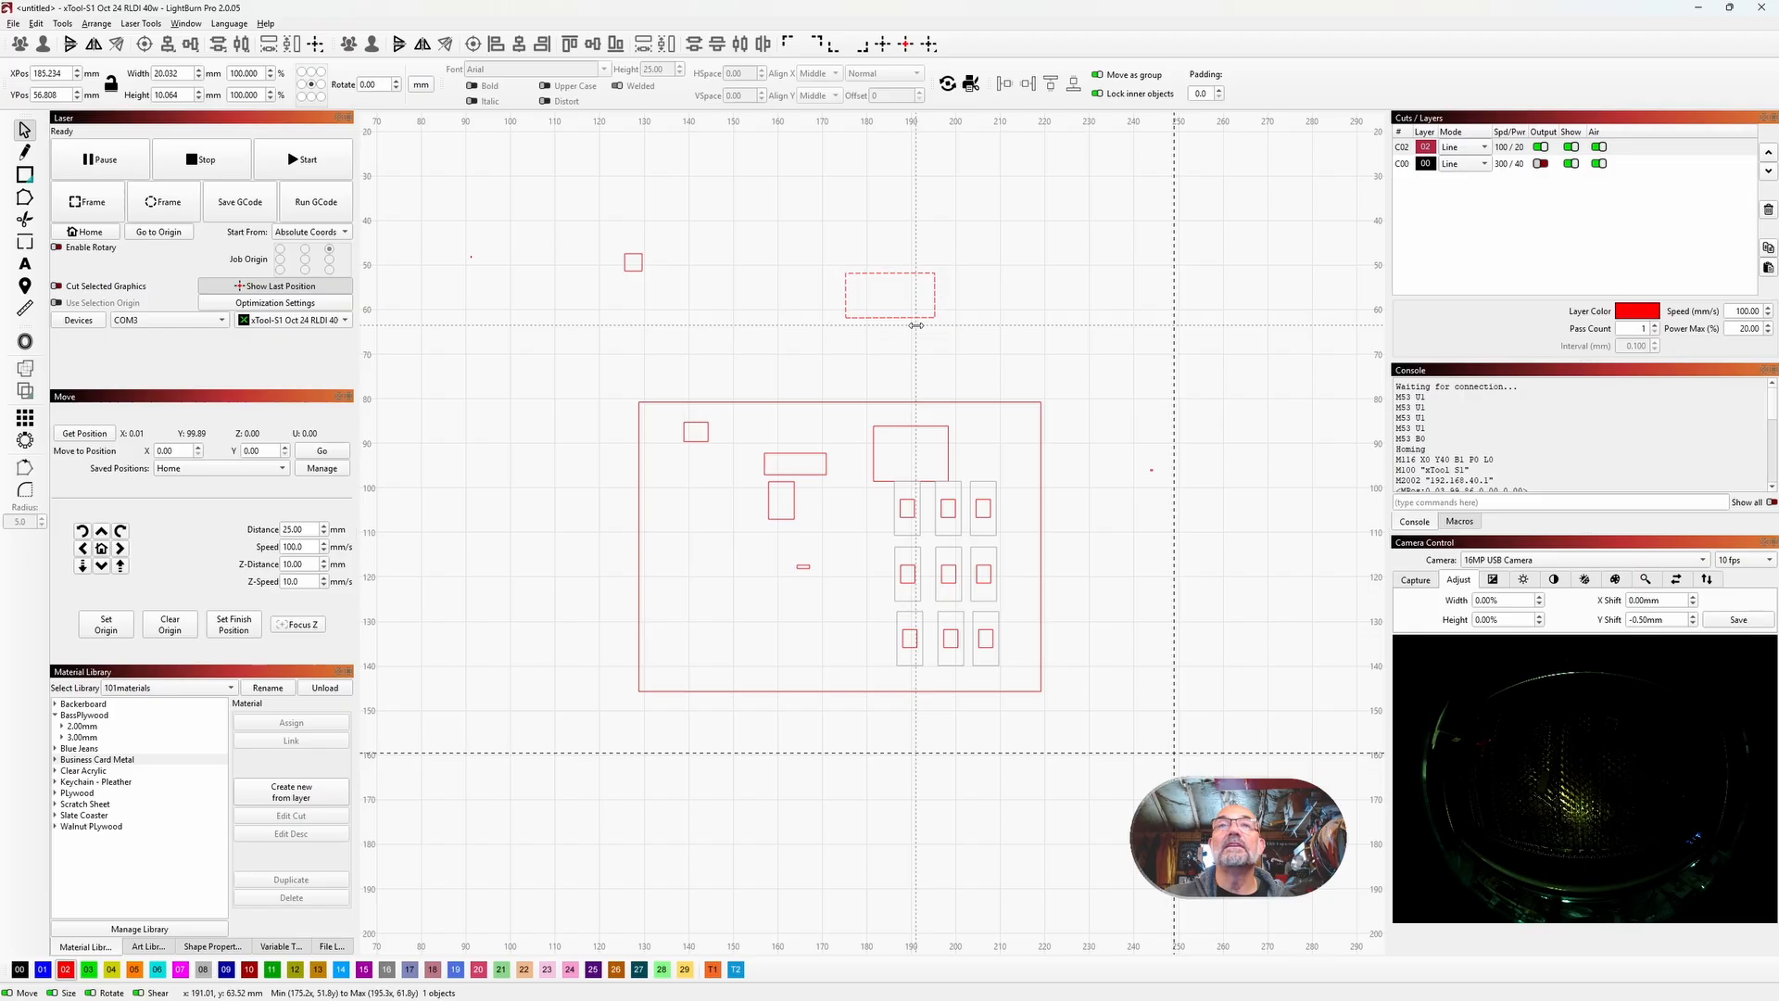
pyautogui.moveTo(916, 325)
pyautogui.mouseDown()
pyautogui.moveTo(880, 347)
pyautogui.moveTo(915, 353)
pyautogui.mouseUp()
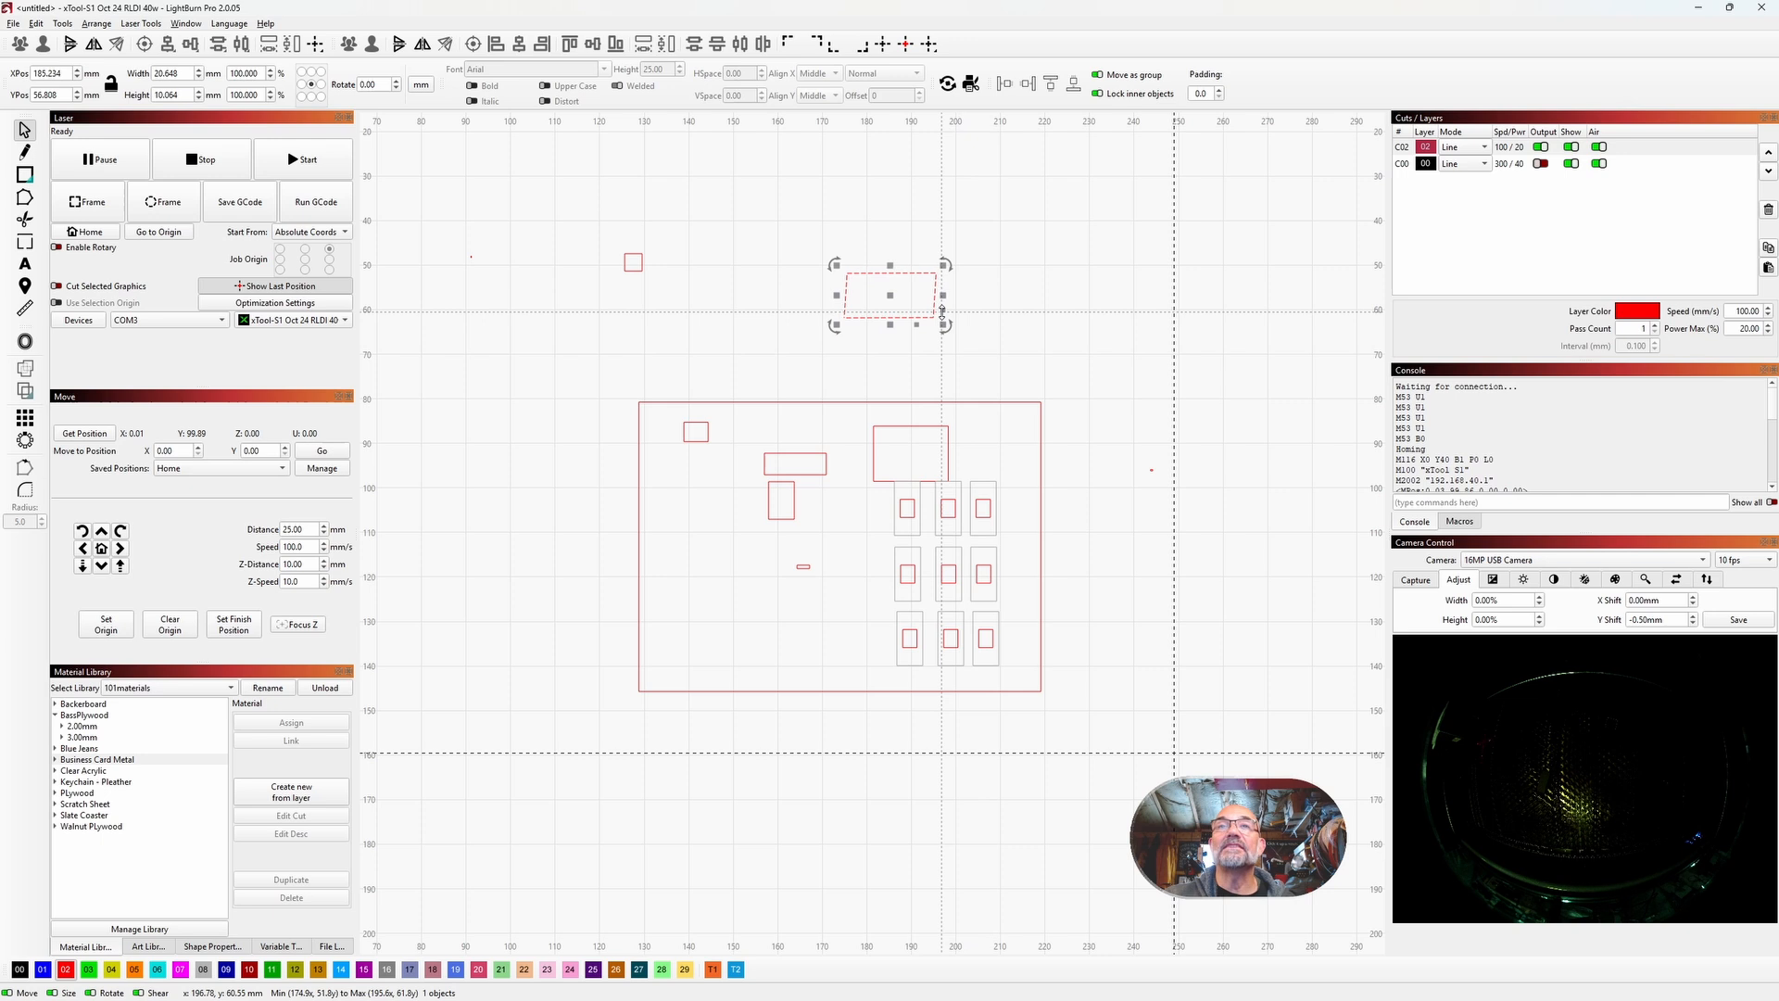
pyautogui.moveTo(943, 304); pyautogui.dragTo(944, 307)
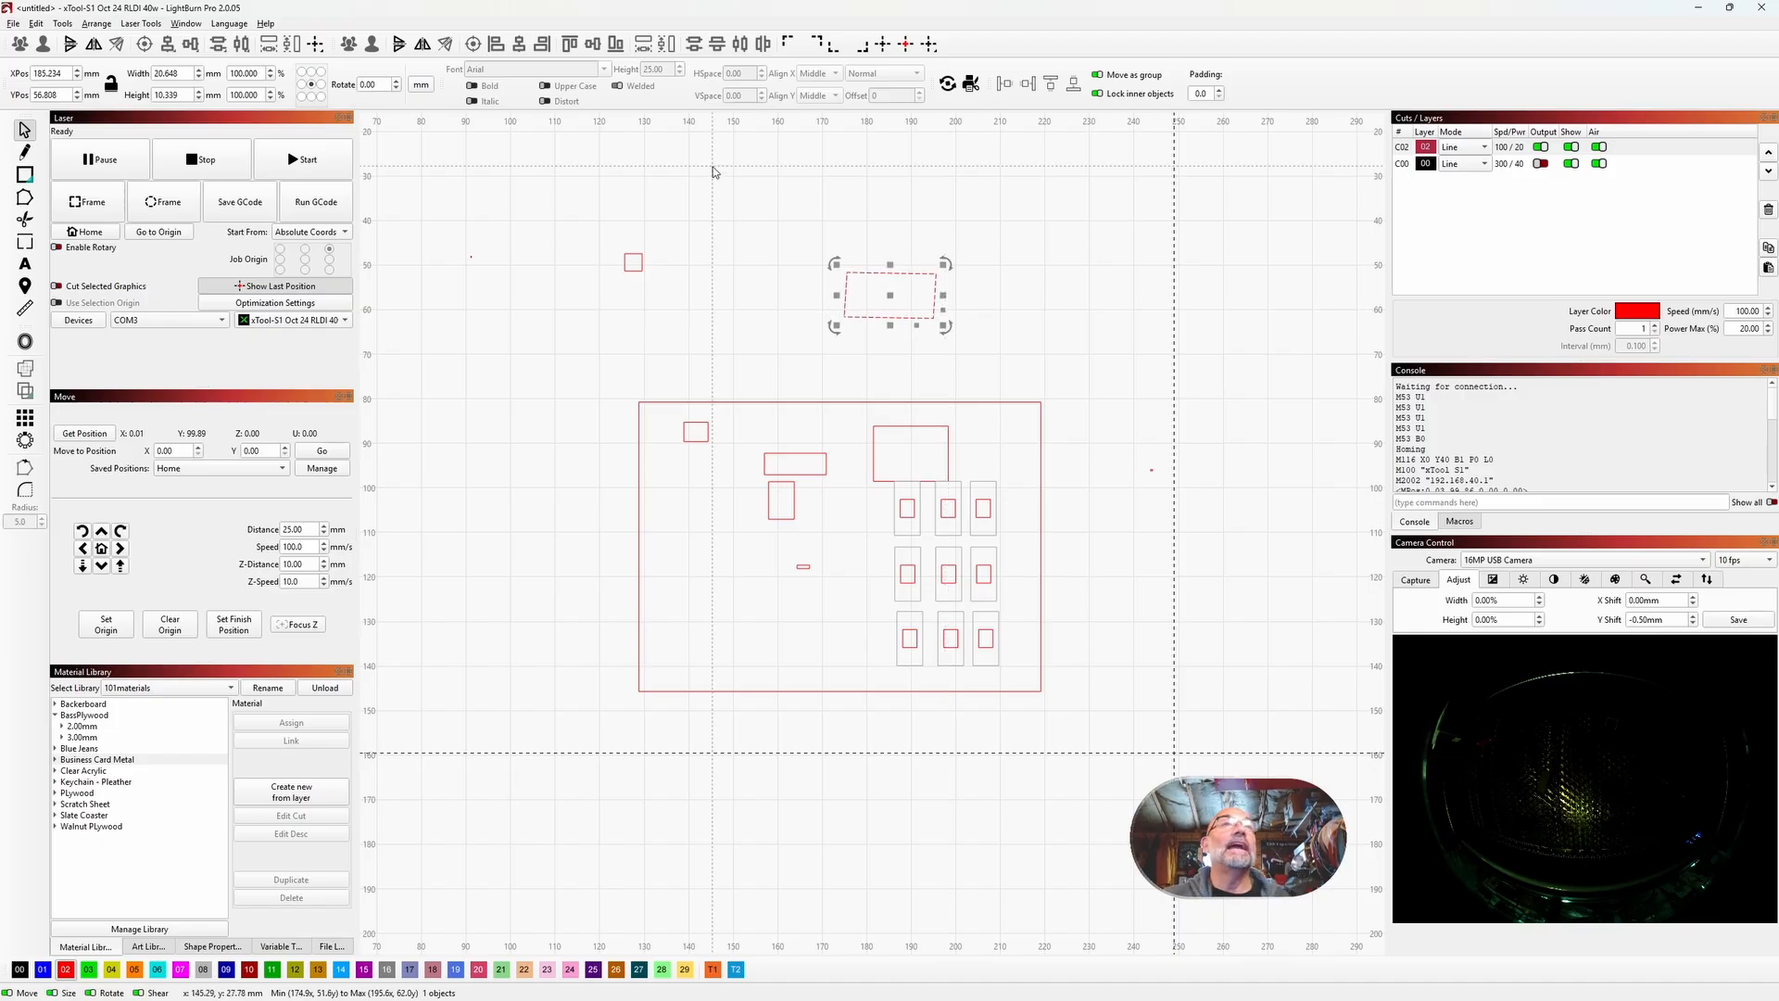
# Step: Add the text TEST in Arial across the upper edge of the large rectangle
pyautogui.press('t')
pyautogui.click(536, 342)
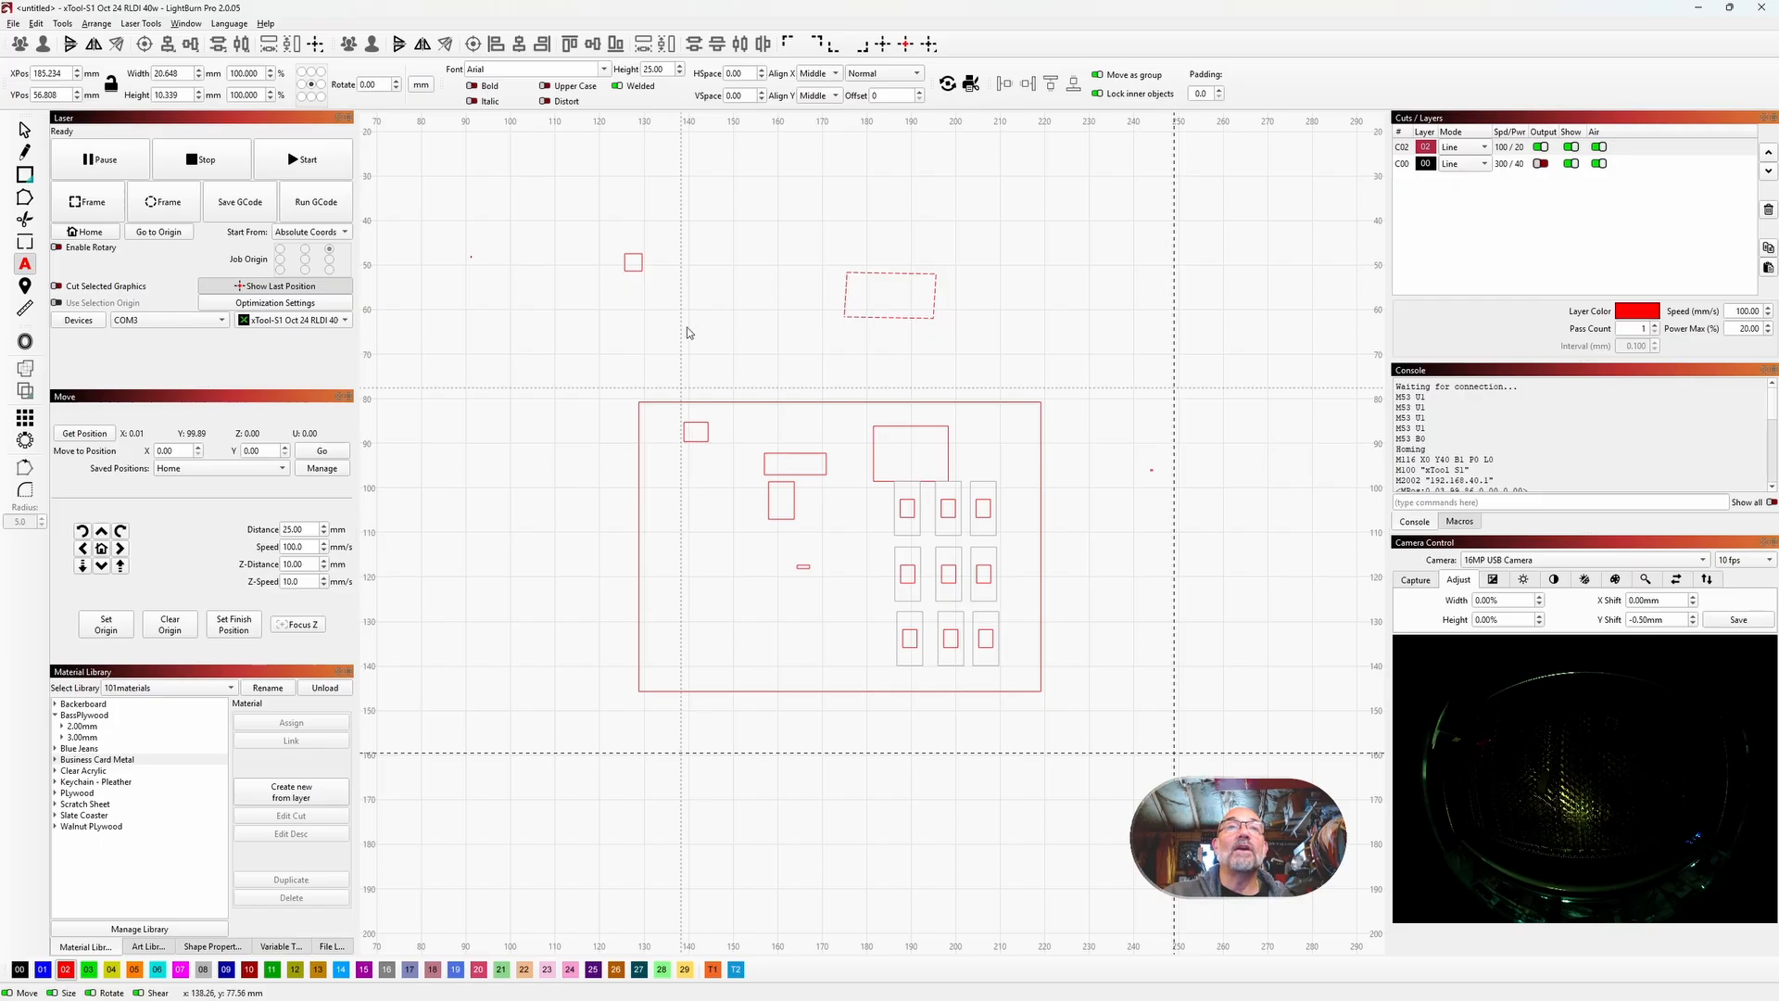
pyautogui.click(749, 372)
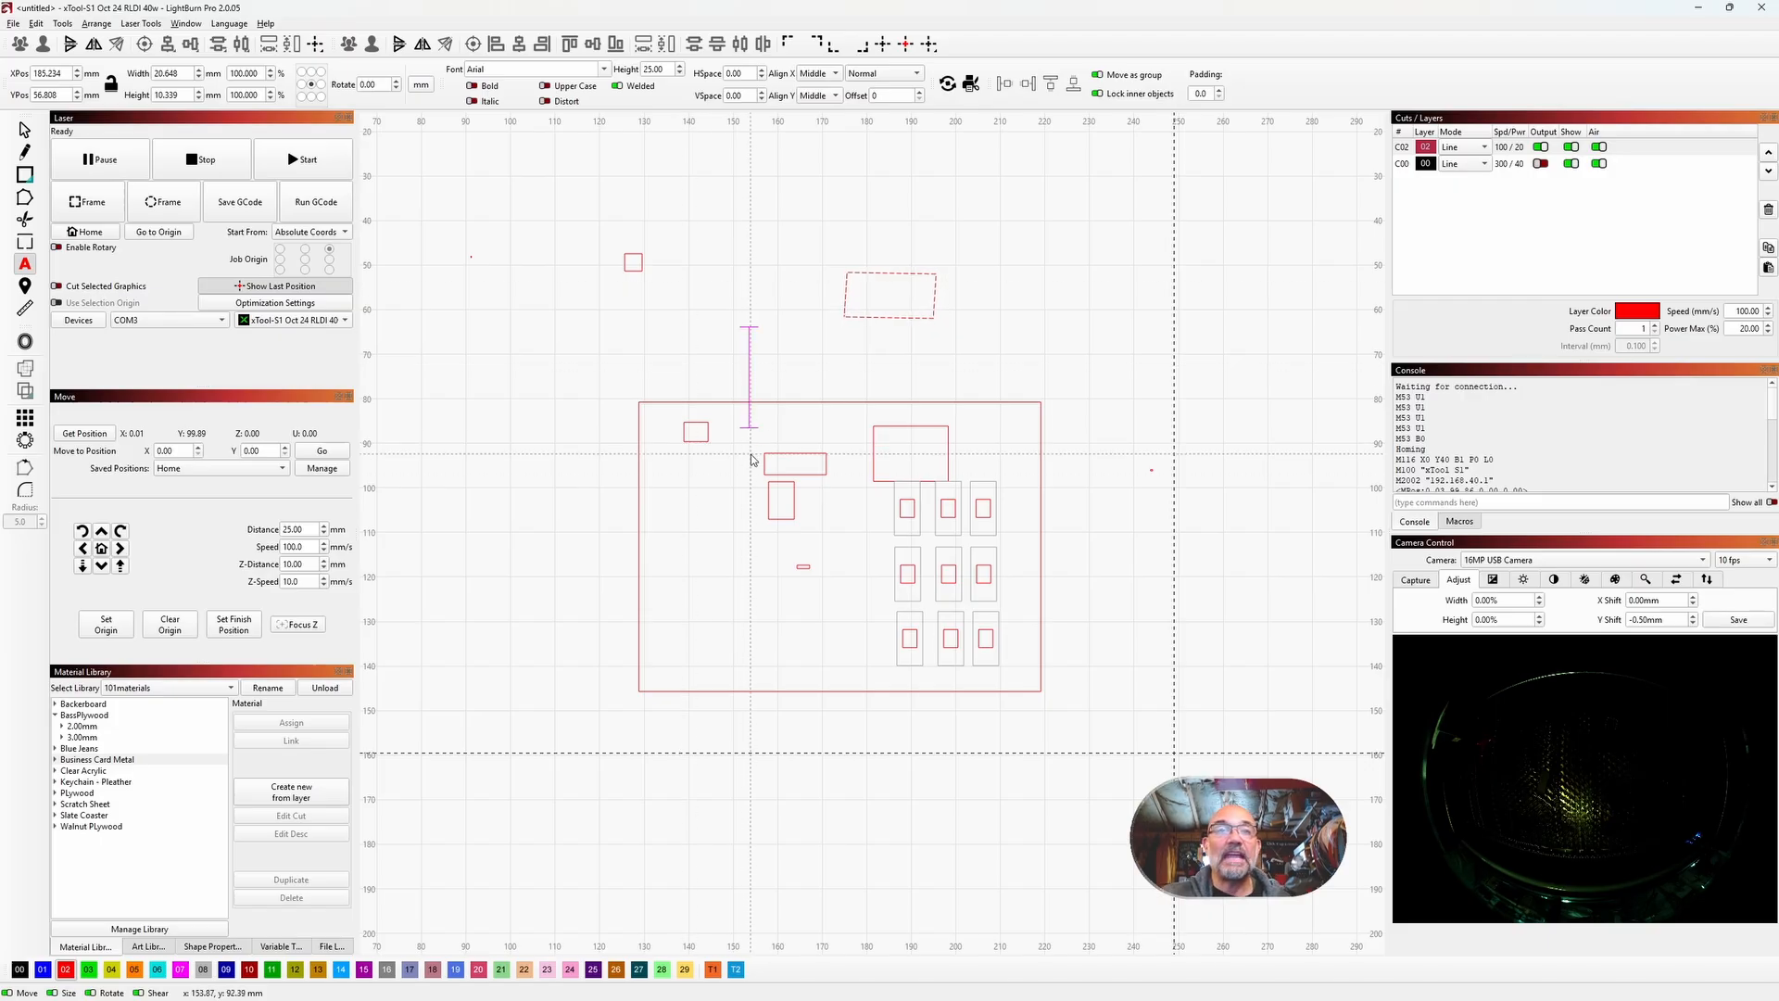
pyautogui.write('TEST')
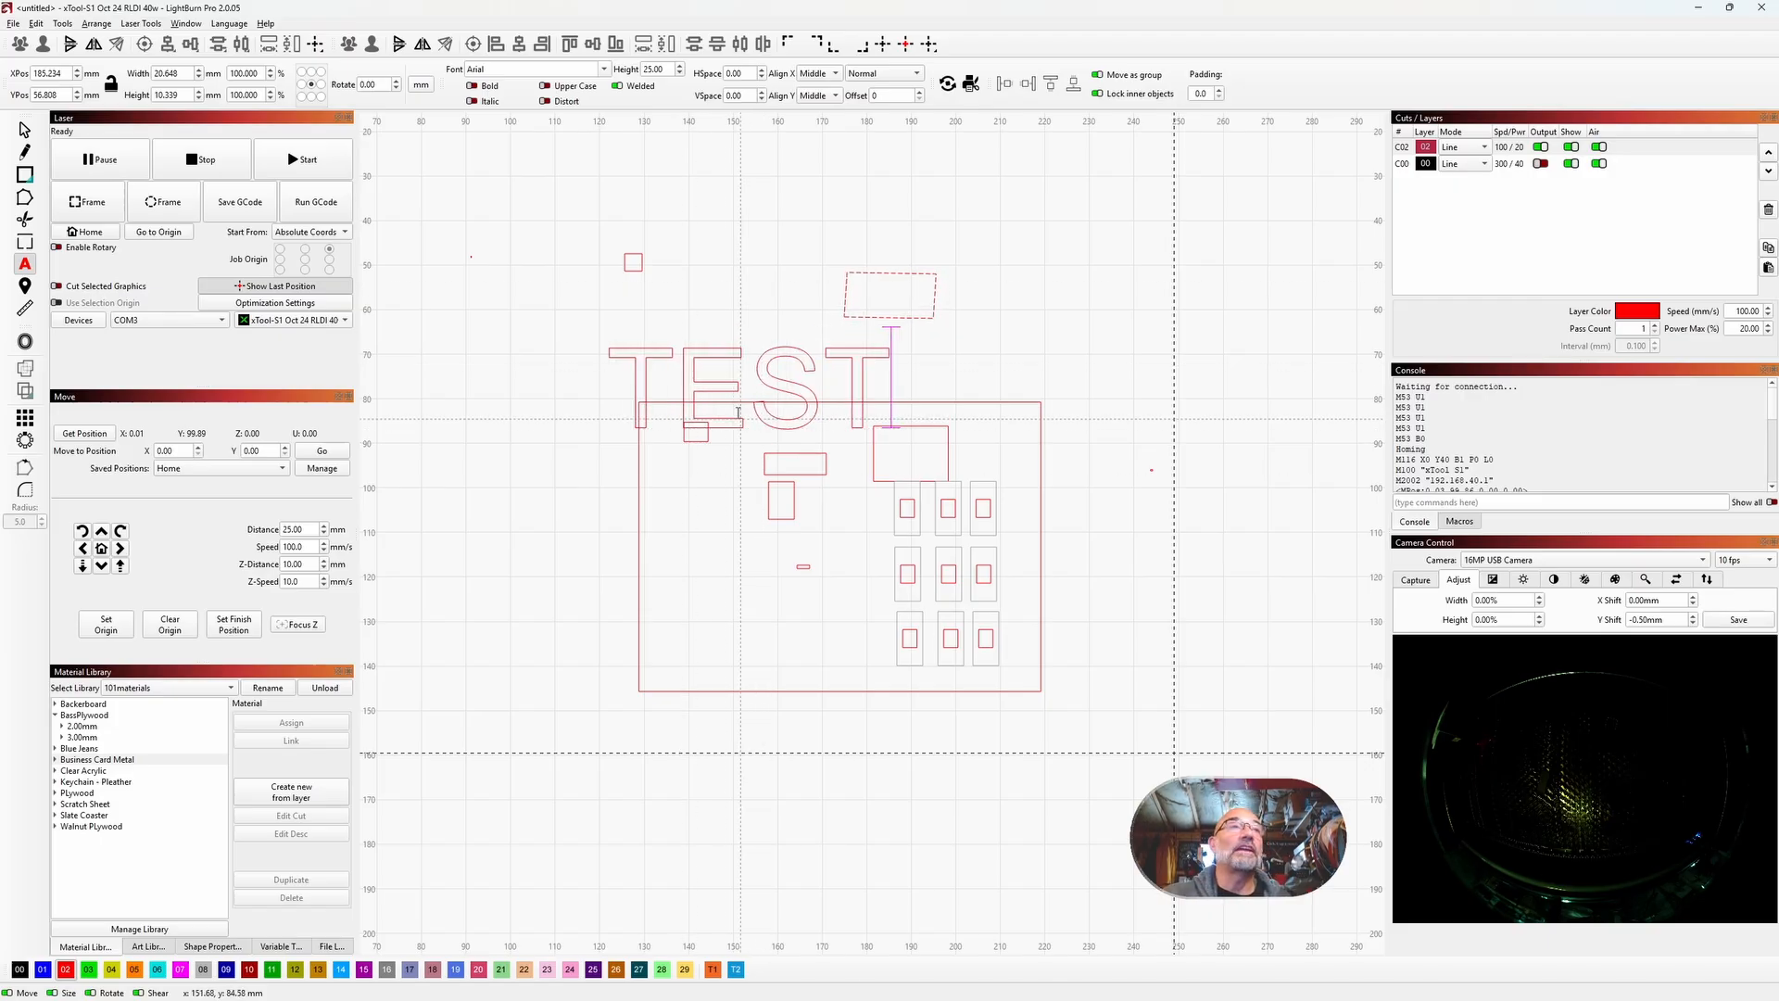
pyautogui.click(25, 130)
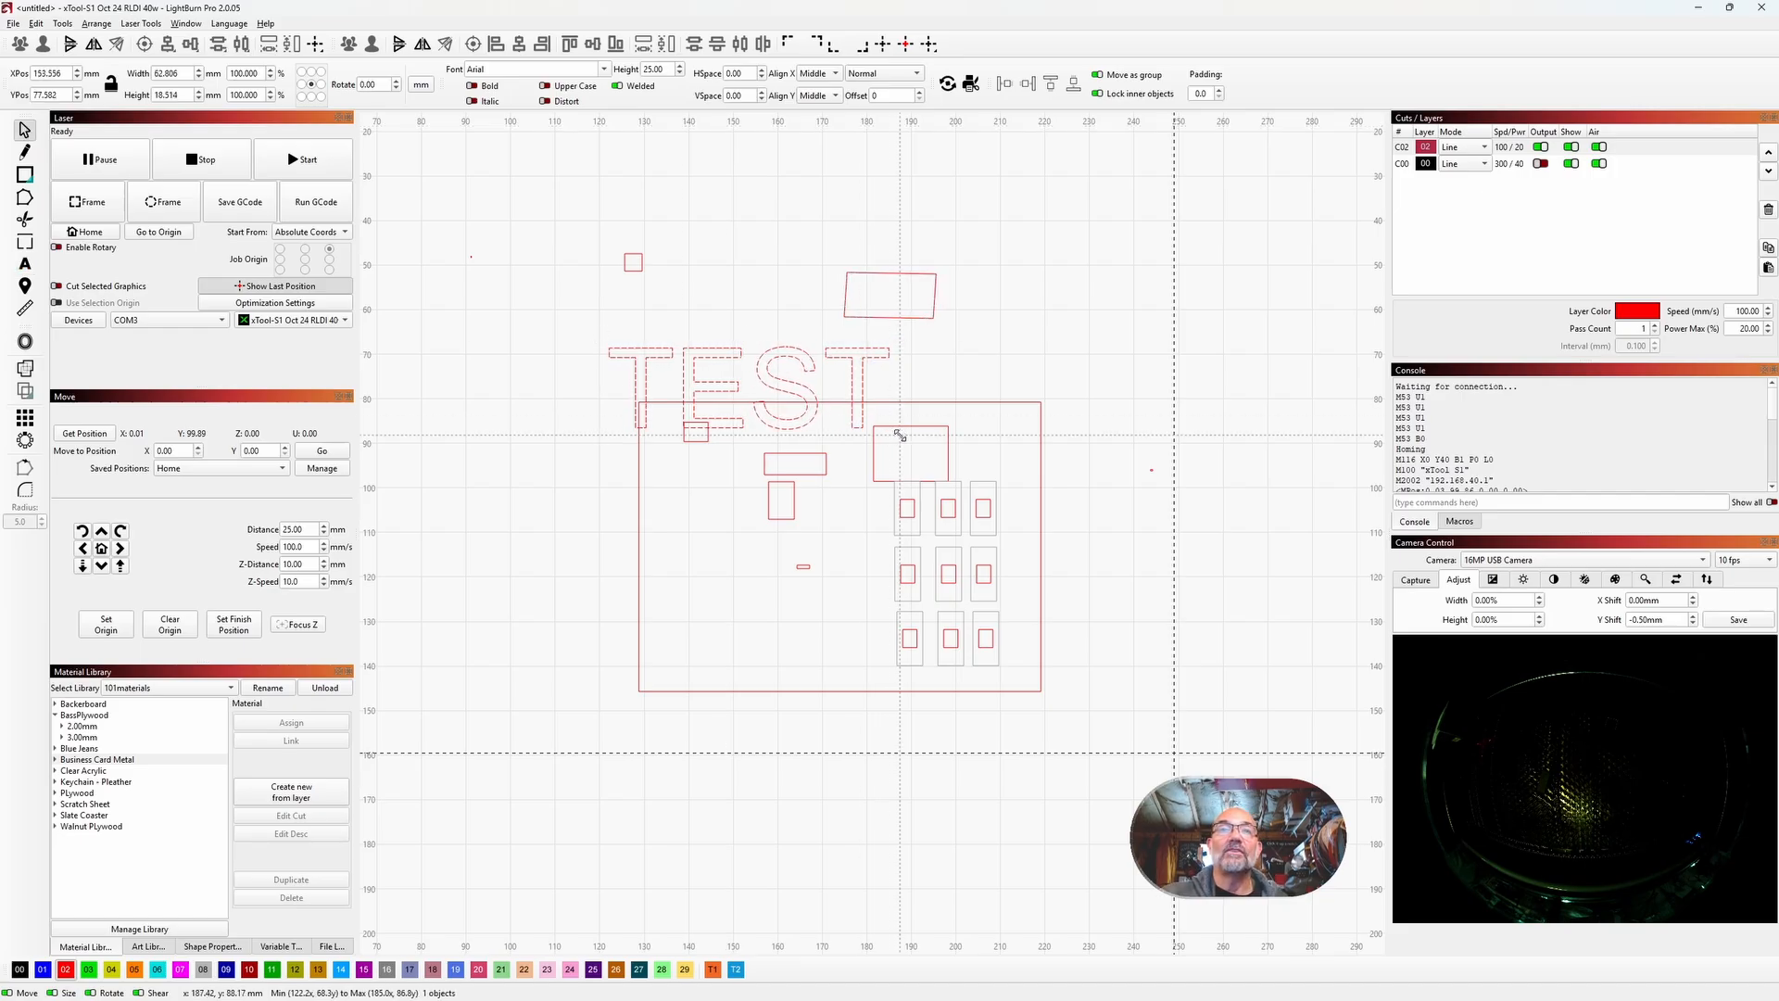
# Step: Scale the TEST text down proportionally to about 18 by 5.3 mm
pyautogui.moveTo(897, 433); pyautogui.dragTo(732, 383)
pyautogui.scroll(3, 705, 396)
pyautogui.scroll(2, 705, 396)
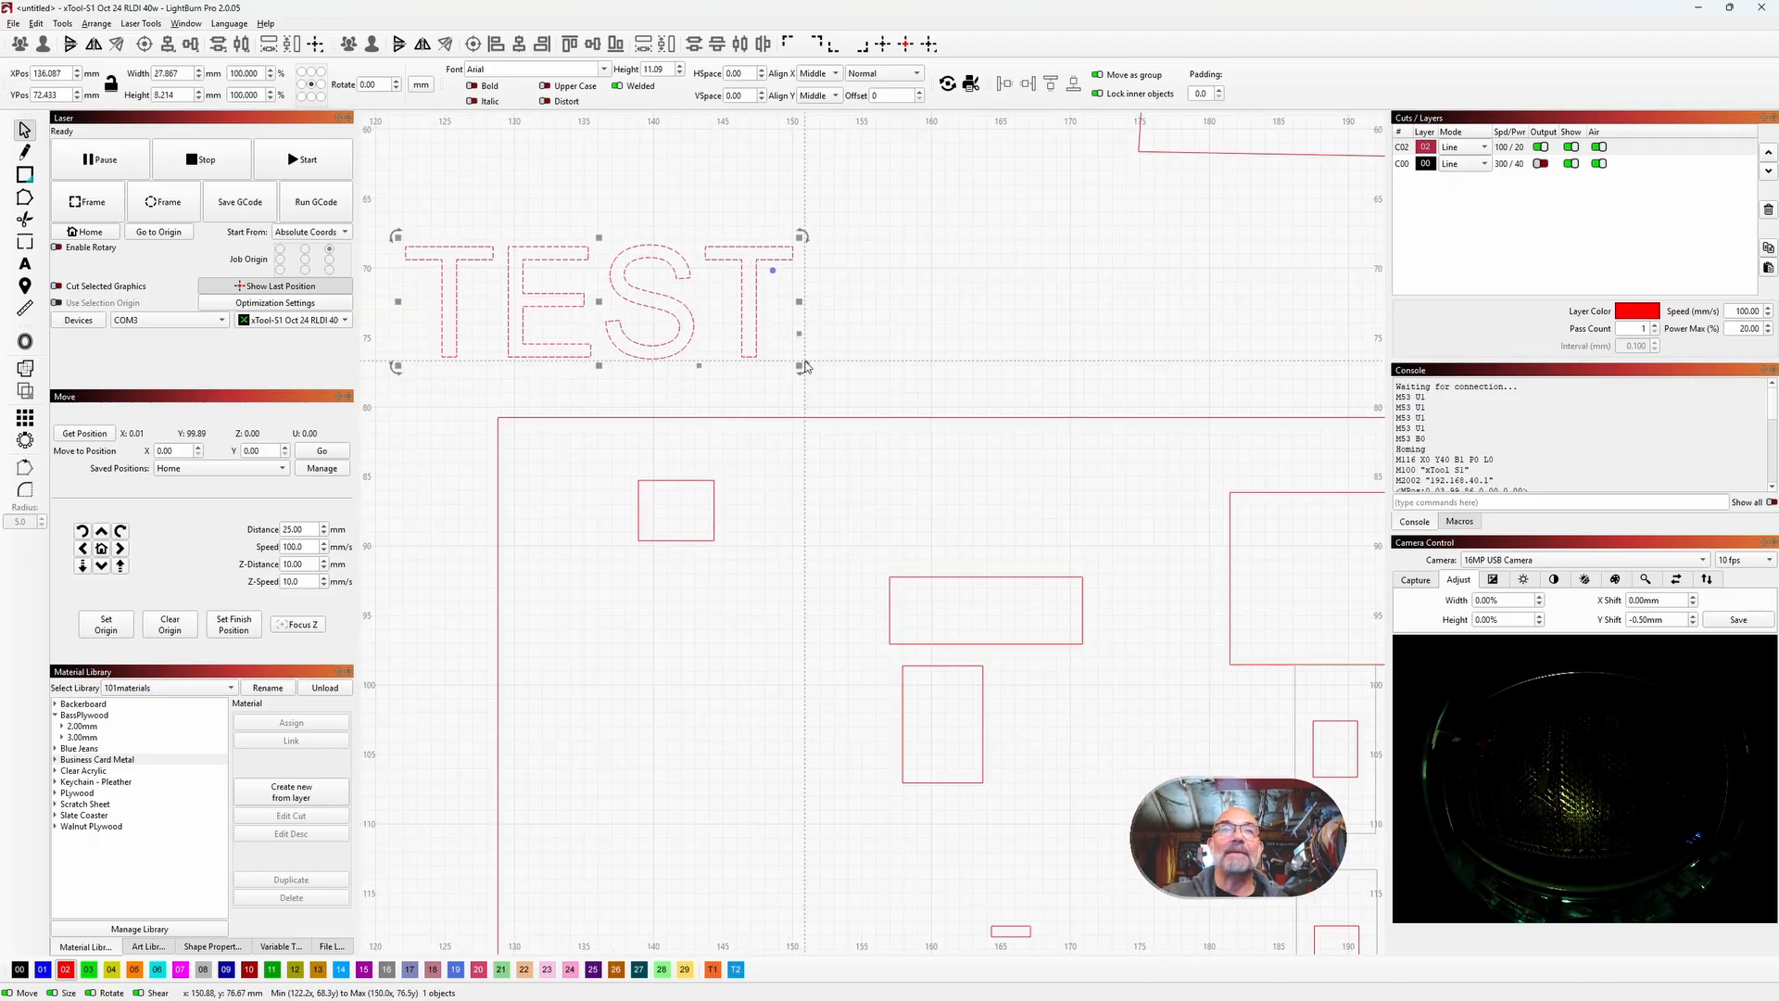
pyautogui.moveTo(798, 365); pyautogui.dragTo(658, 316)
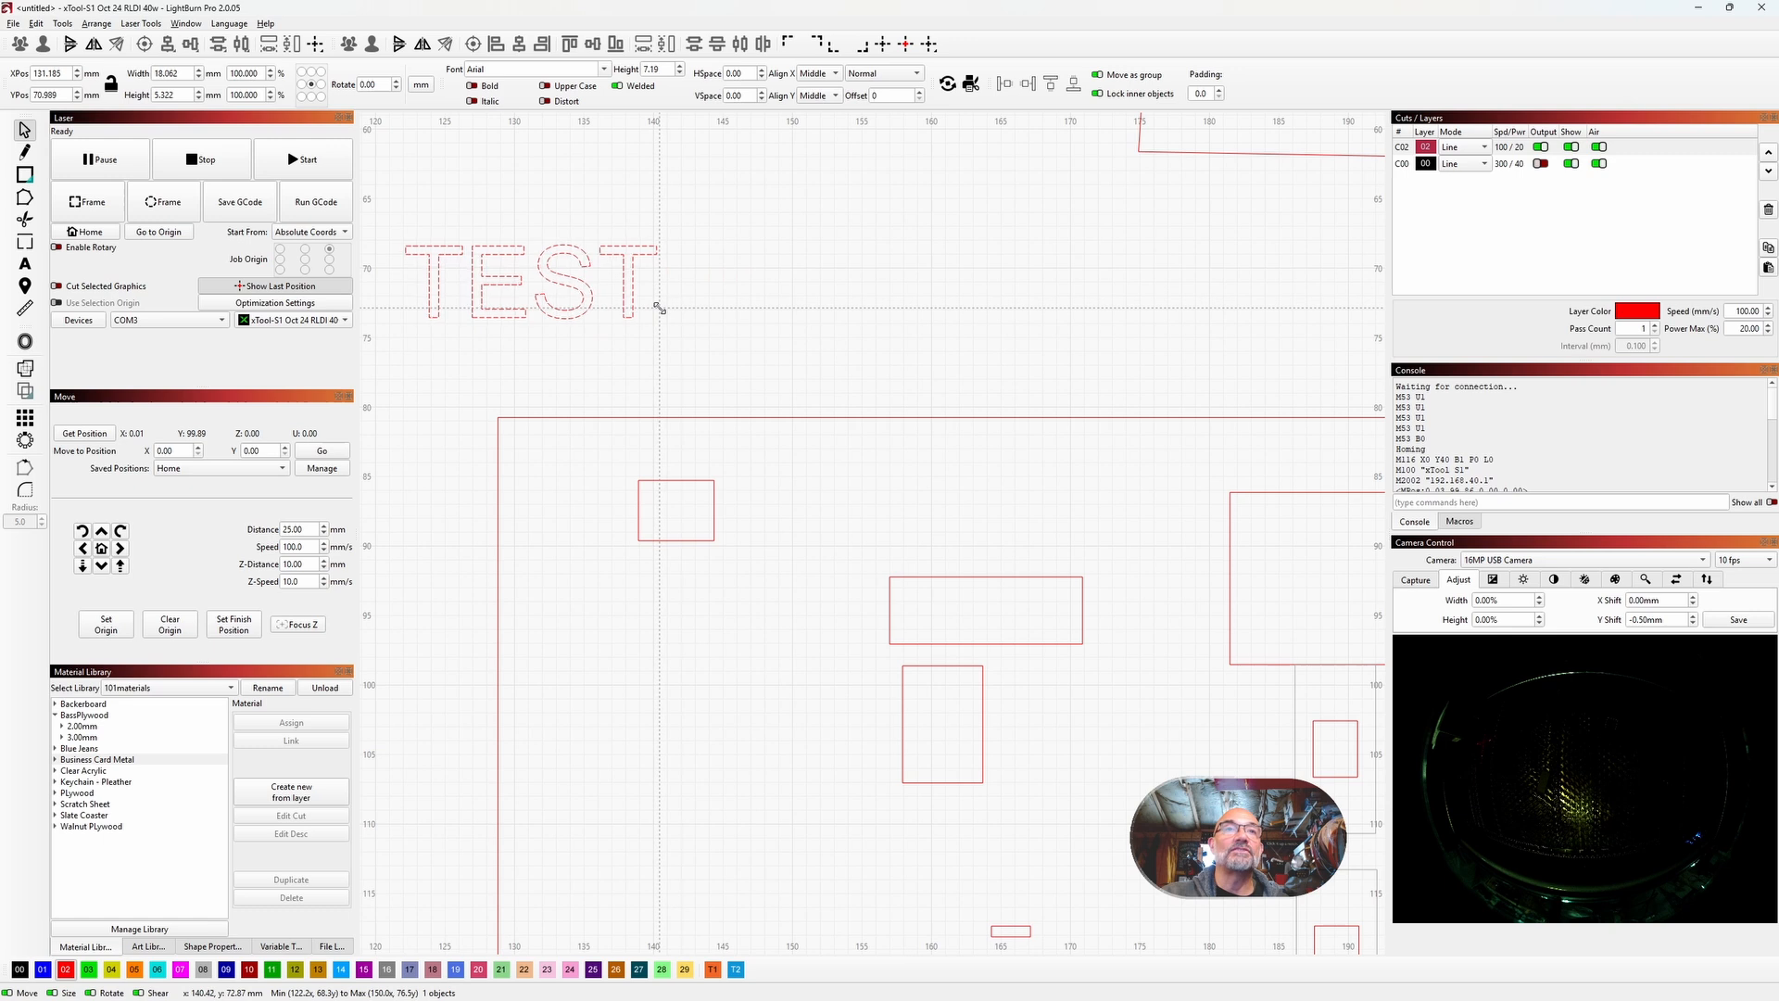
# Step: Move the TEST text onto the wide rectangle and shrink it to about 11 by 3.2 mm so it fits inside
pyautogui.click(521, 286)
pyautogui.moveTo(521, 285); pyautogui.dragTo(971, 624)
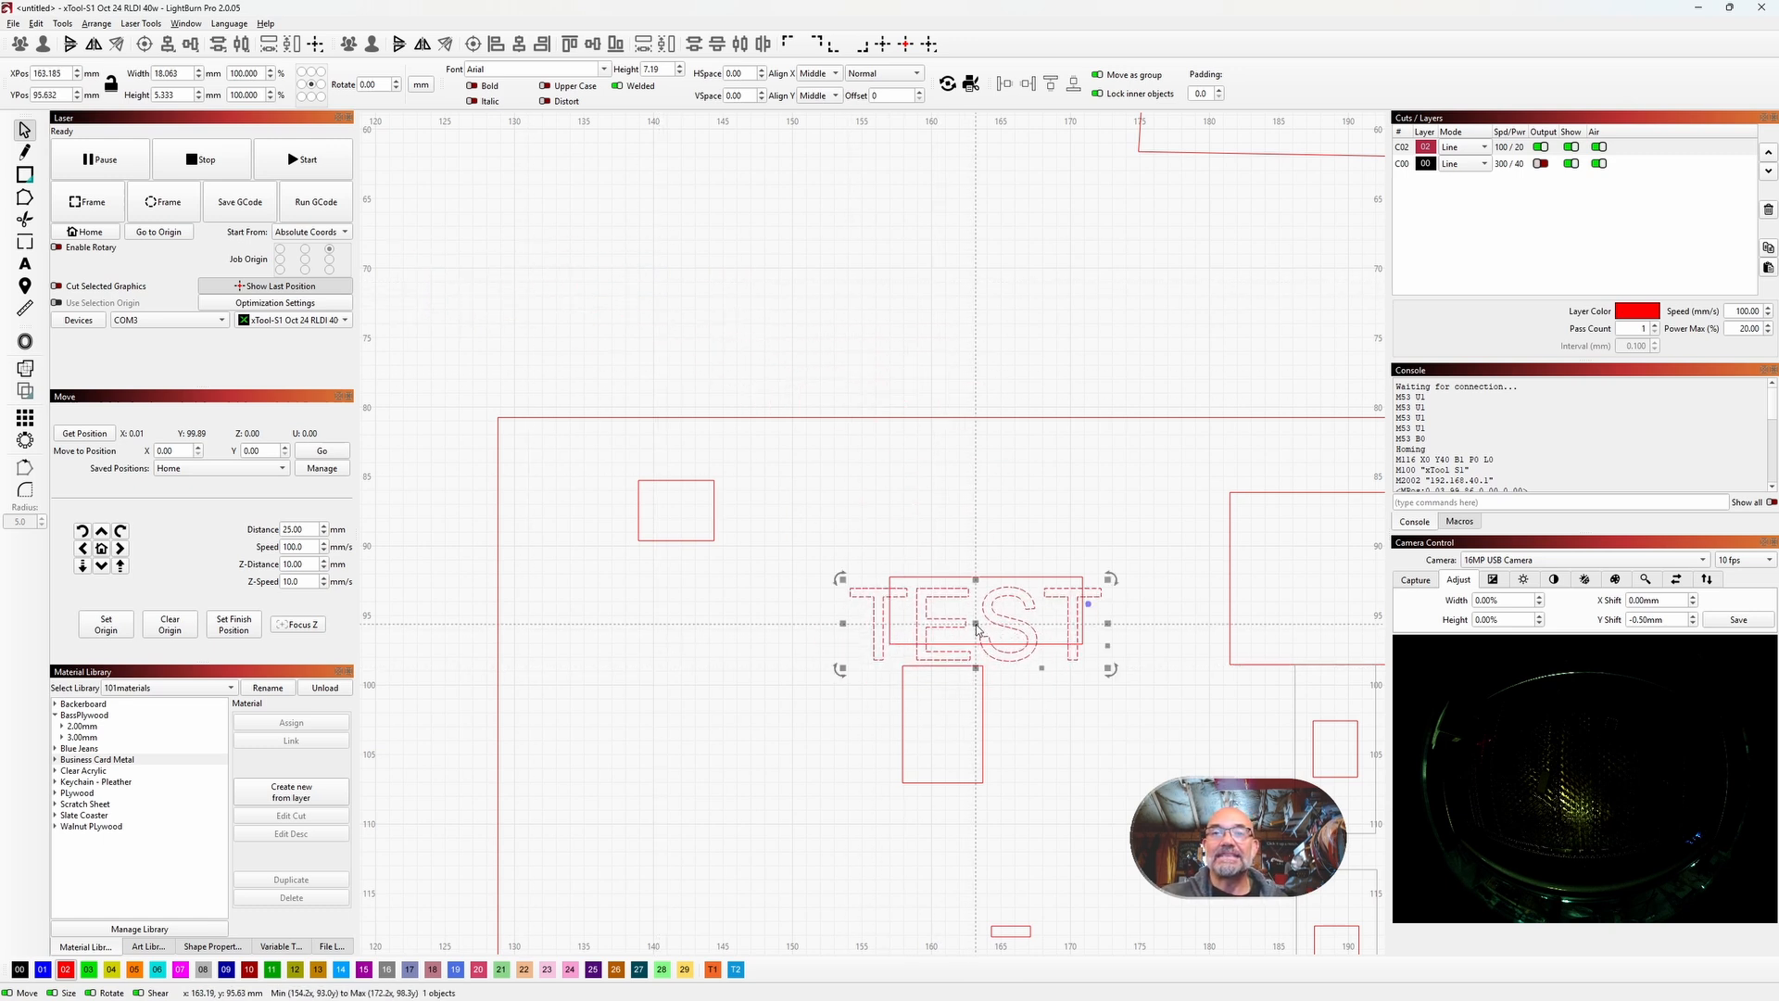
pyautogui.moveTo(1111, 666); pyautogui.dragTo(1011, 639)
pyautogui.moveTo(923, 610); pyautogui.dragTo(978, 611)
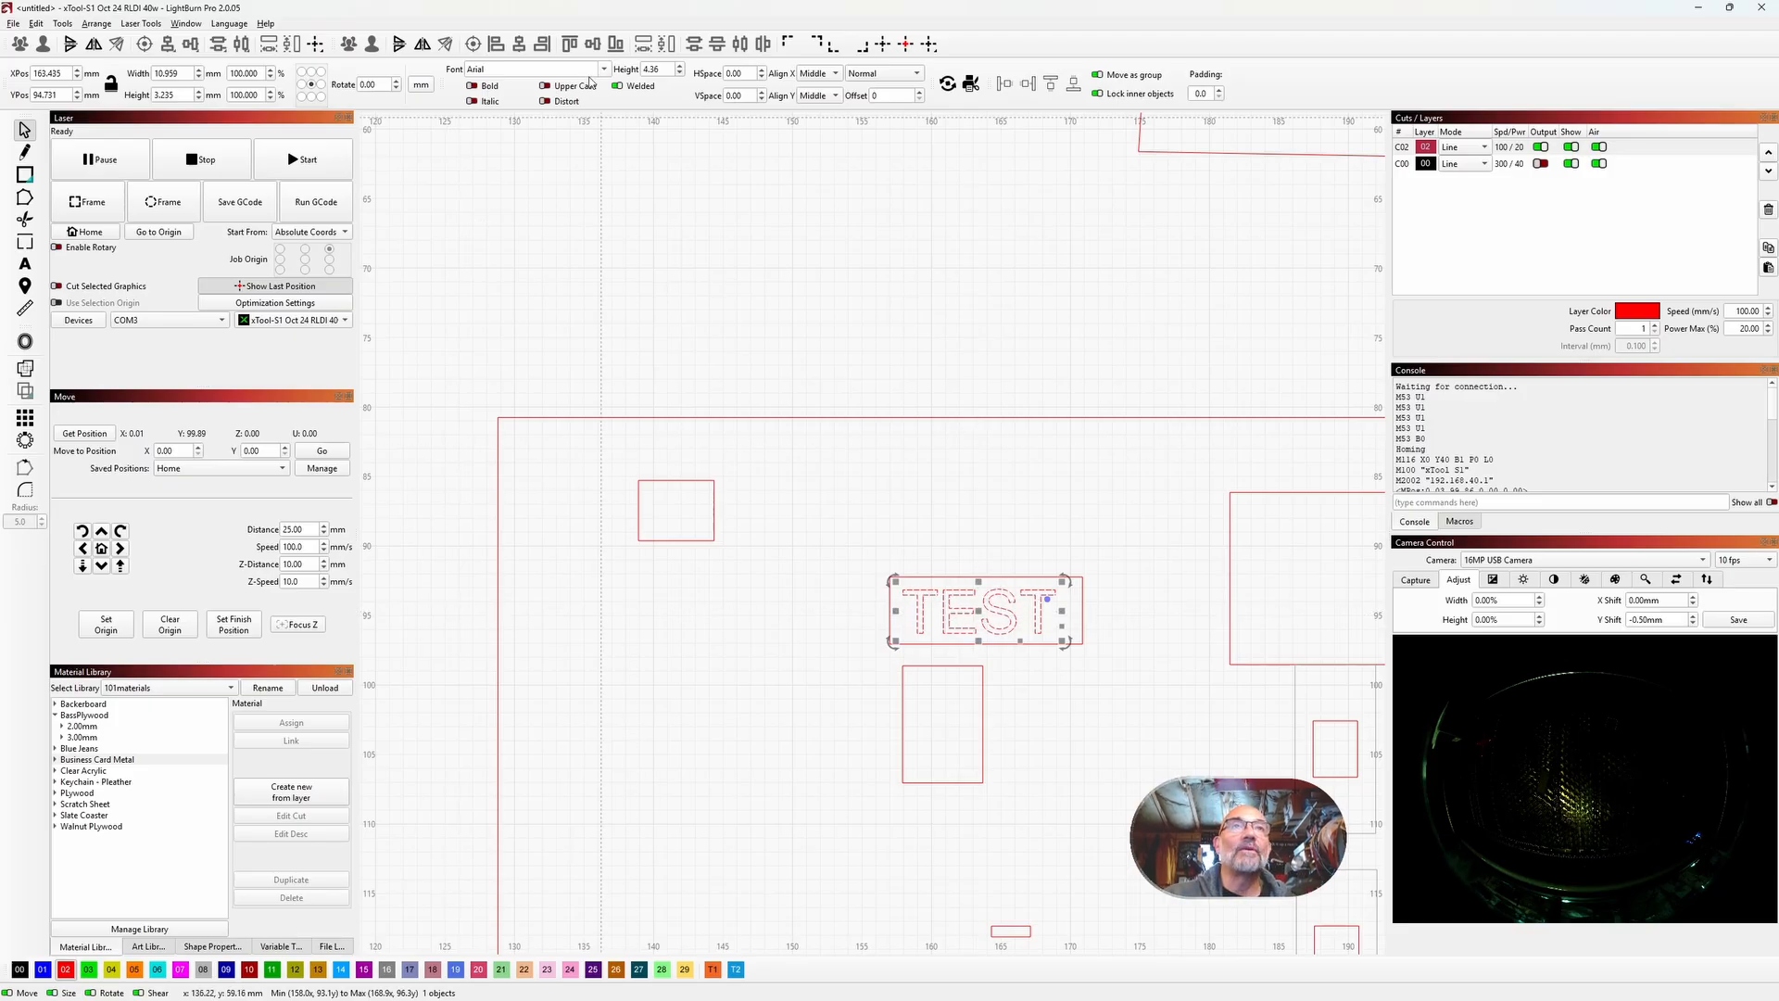
pyautogui.click(606, 70)
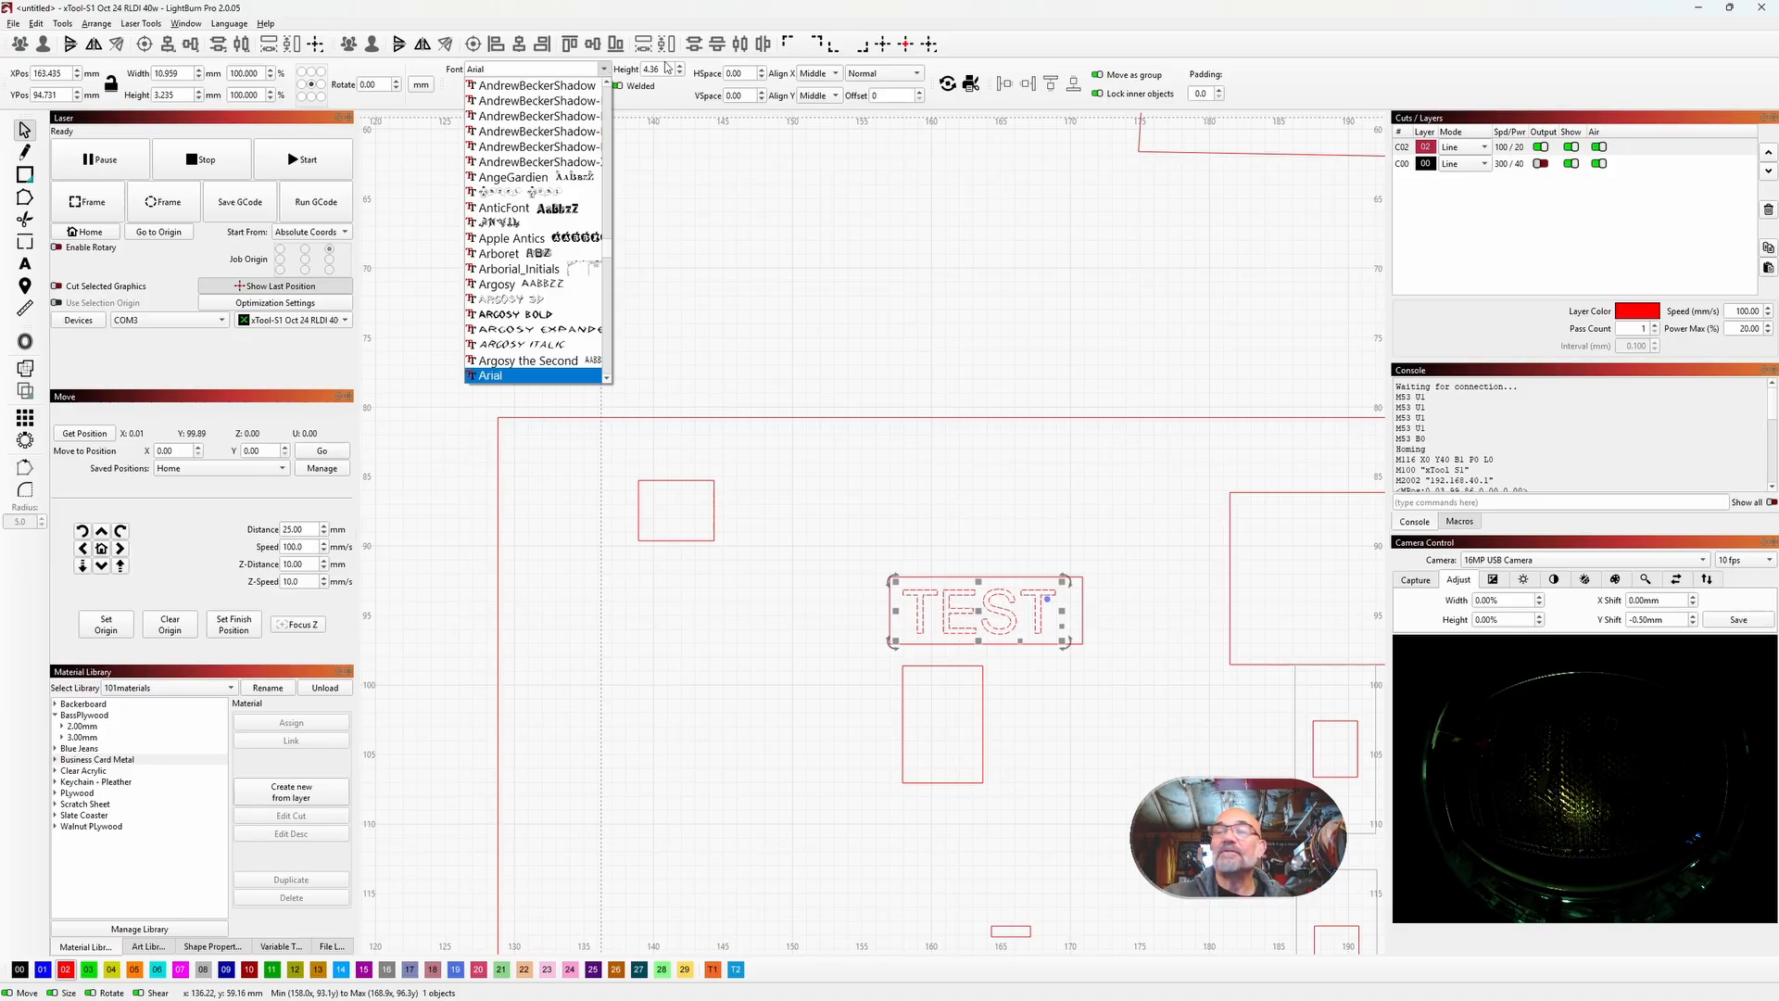
pyautogui.click(1037, 568)
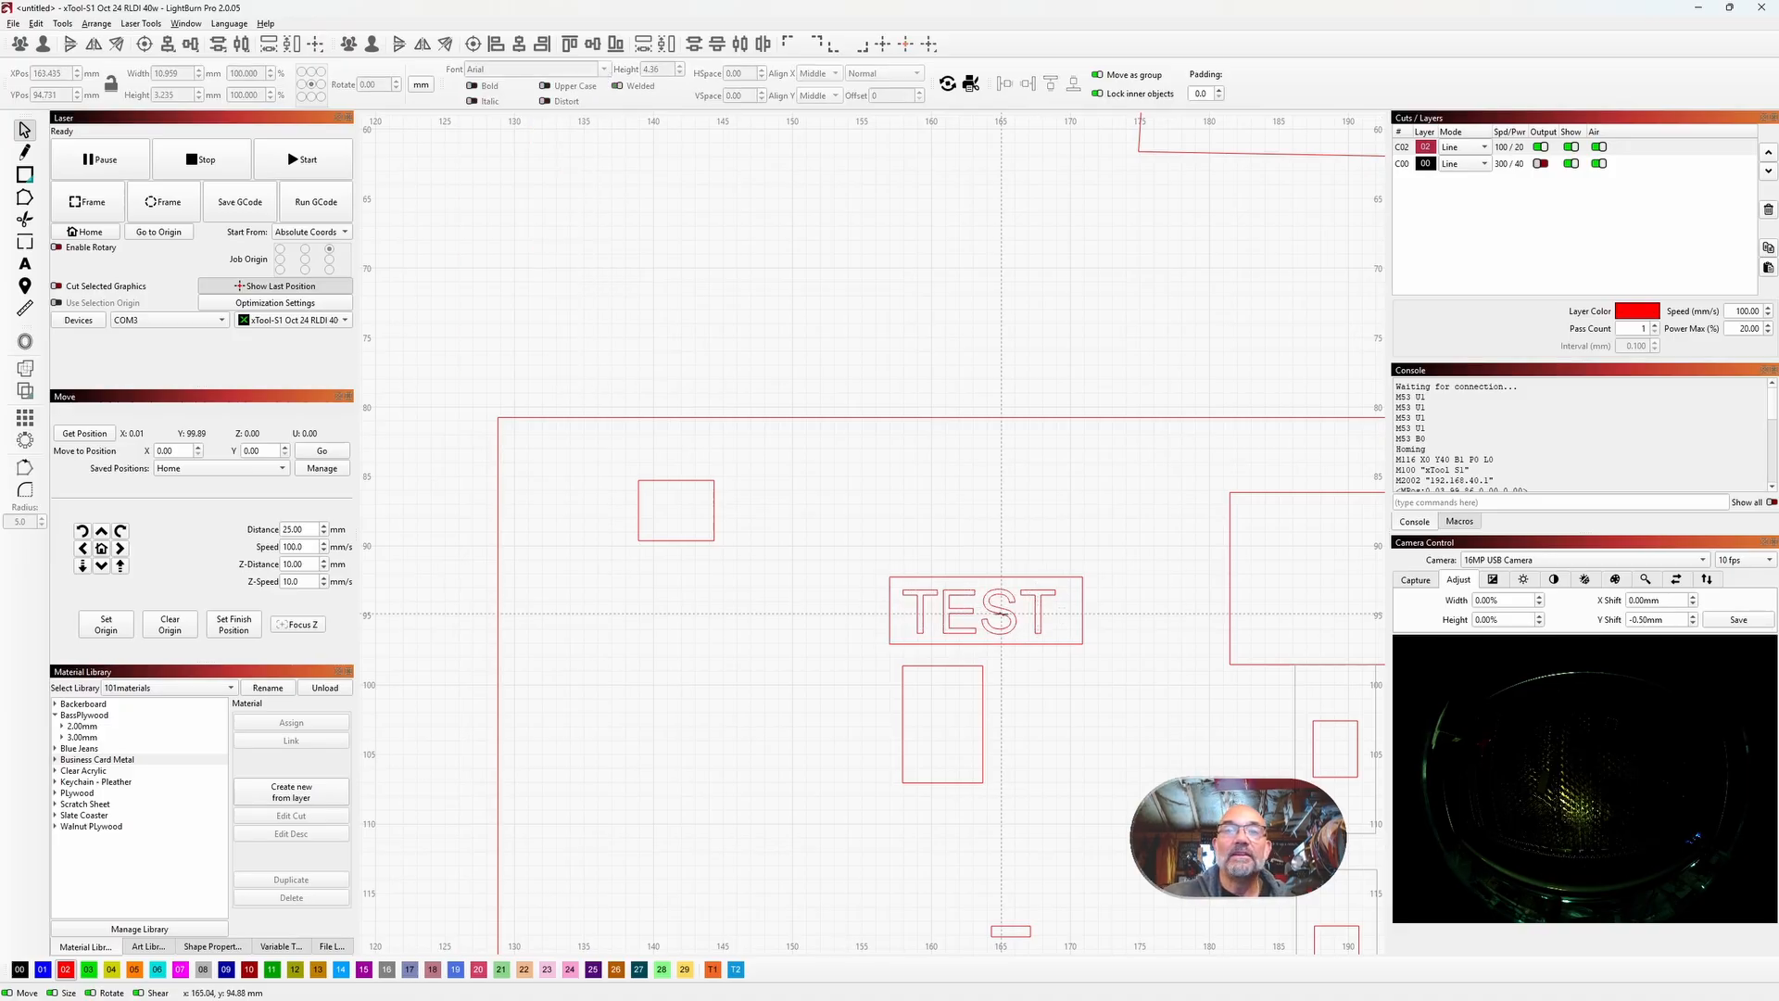
pyautogui.click(977, 609)
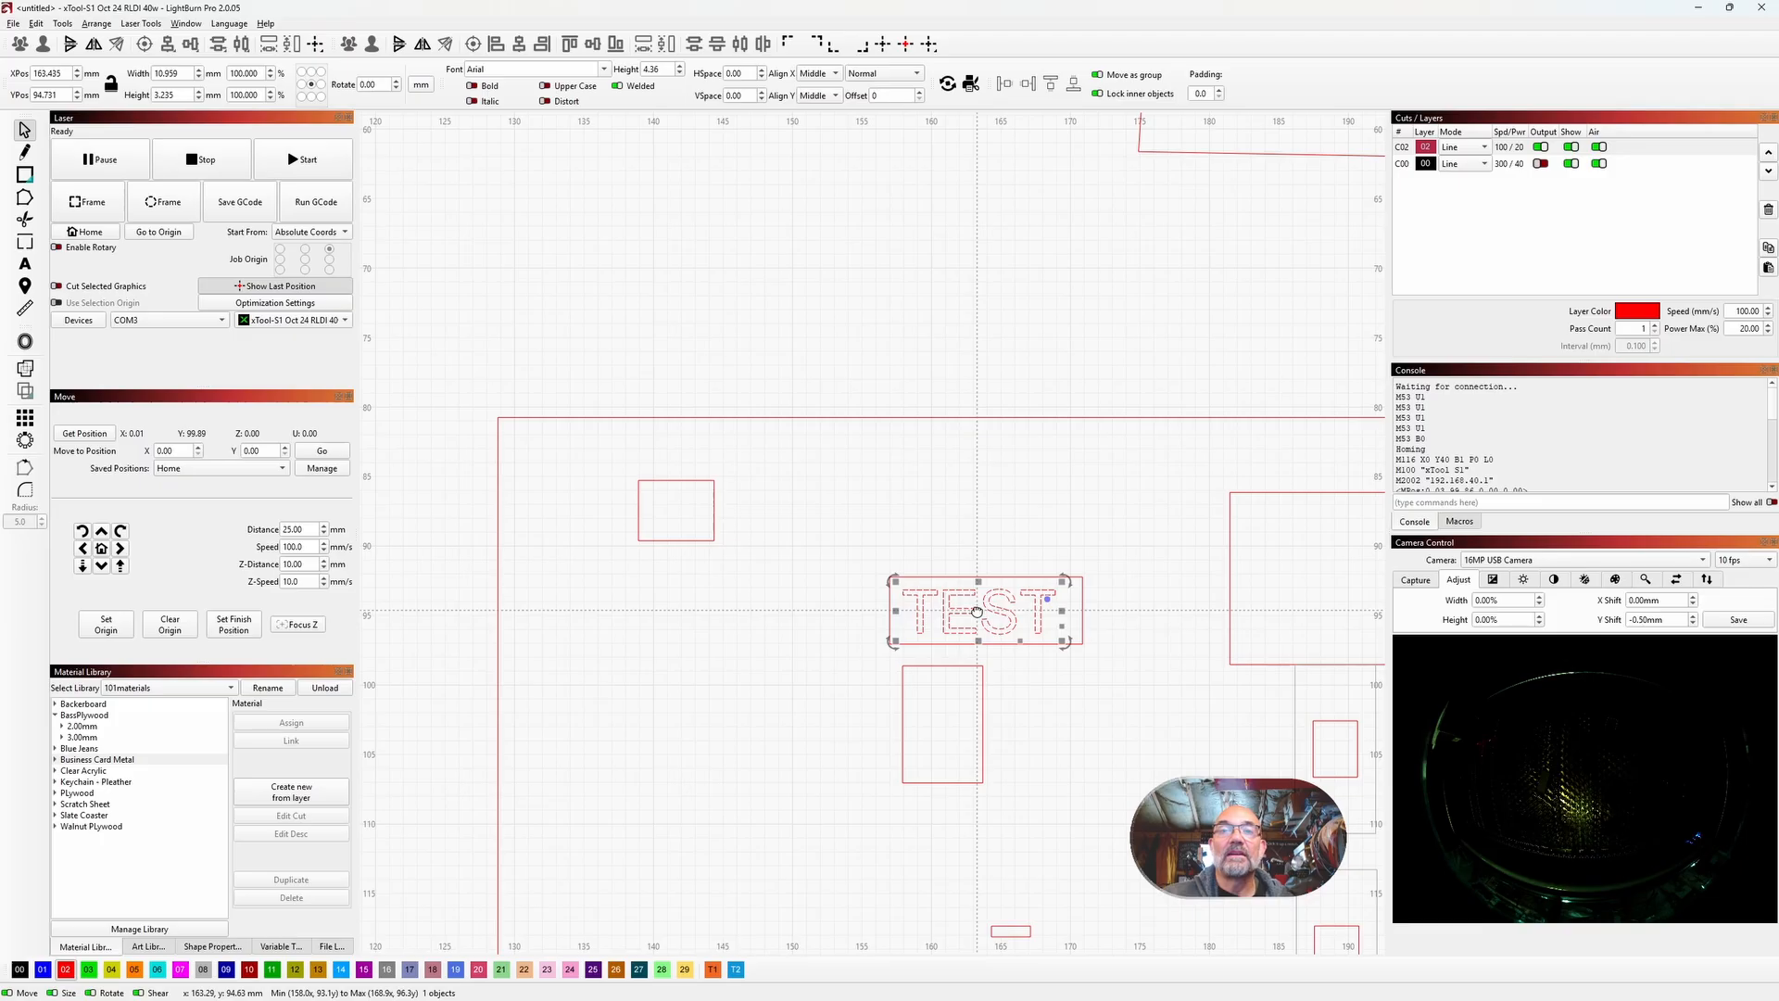
# Step: Open the TEST text for editing, and set its font to Argosy Expanded and its height to 1.86 mm
pyautogui.doubleClick(978, 609)
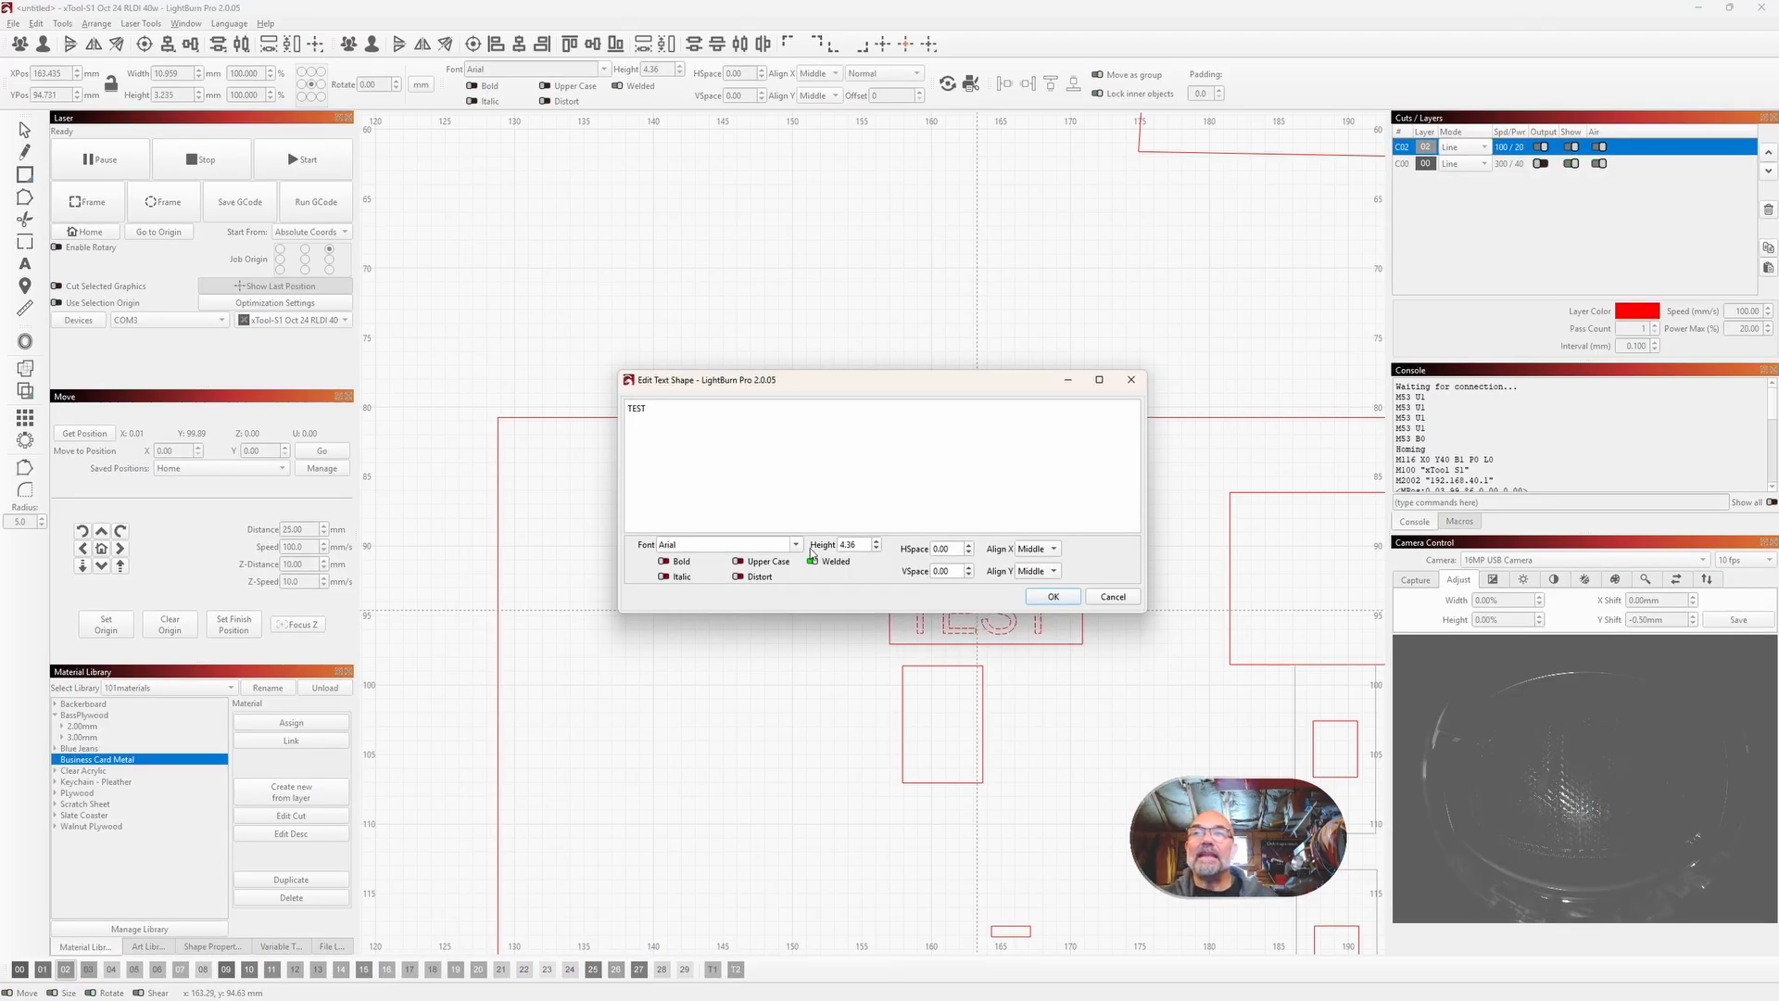
pyautogui.moveTo(843, 394); pyautogui.dragTo(1029, 285)
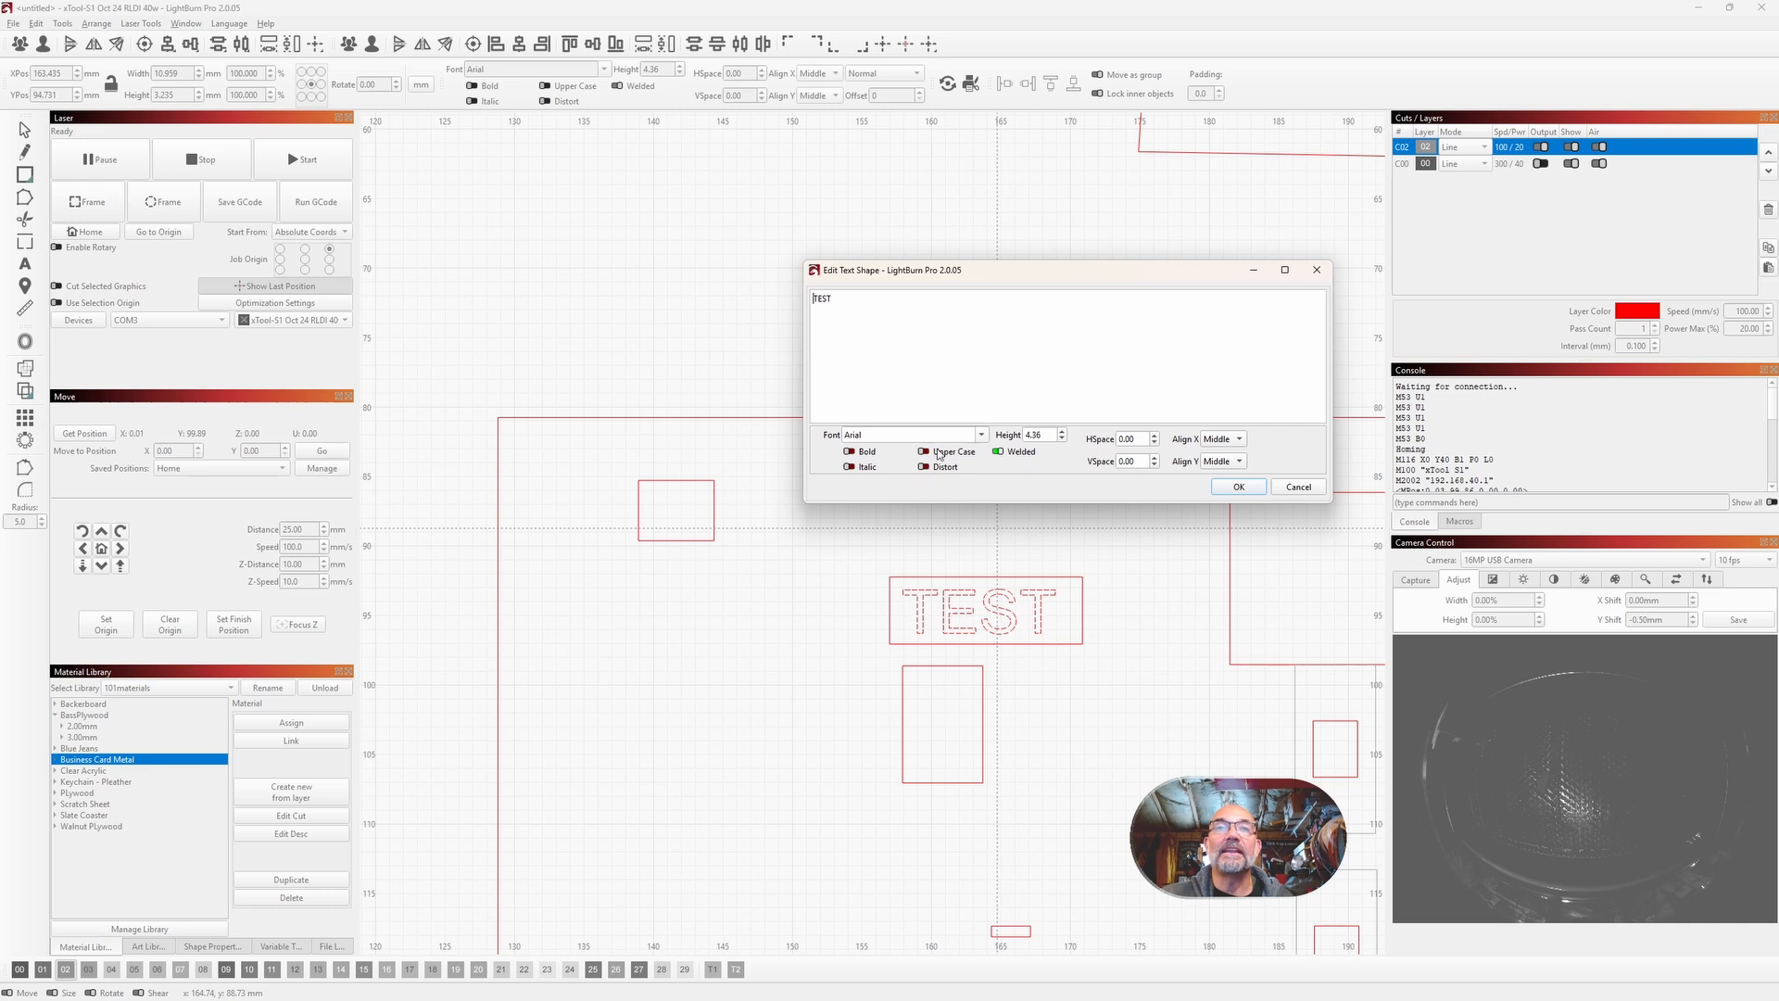
pyautogui.click(983, 438)
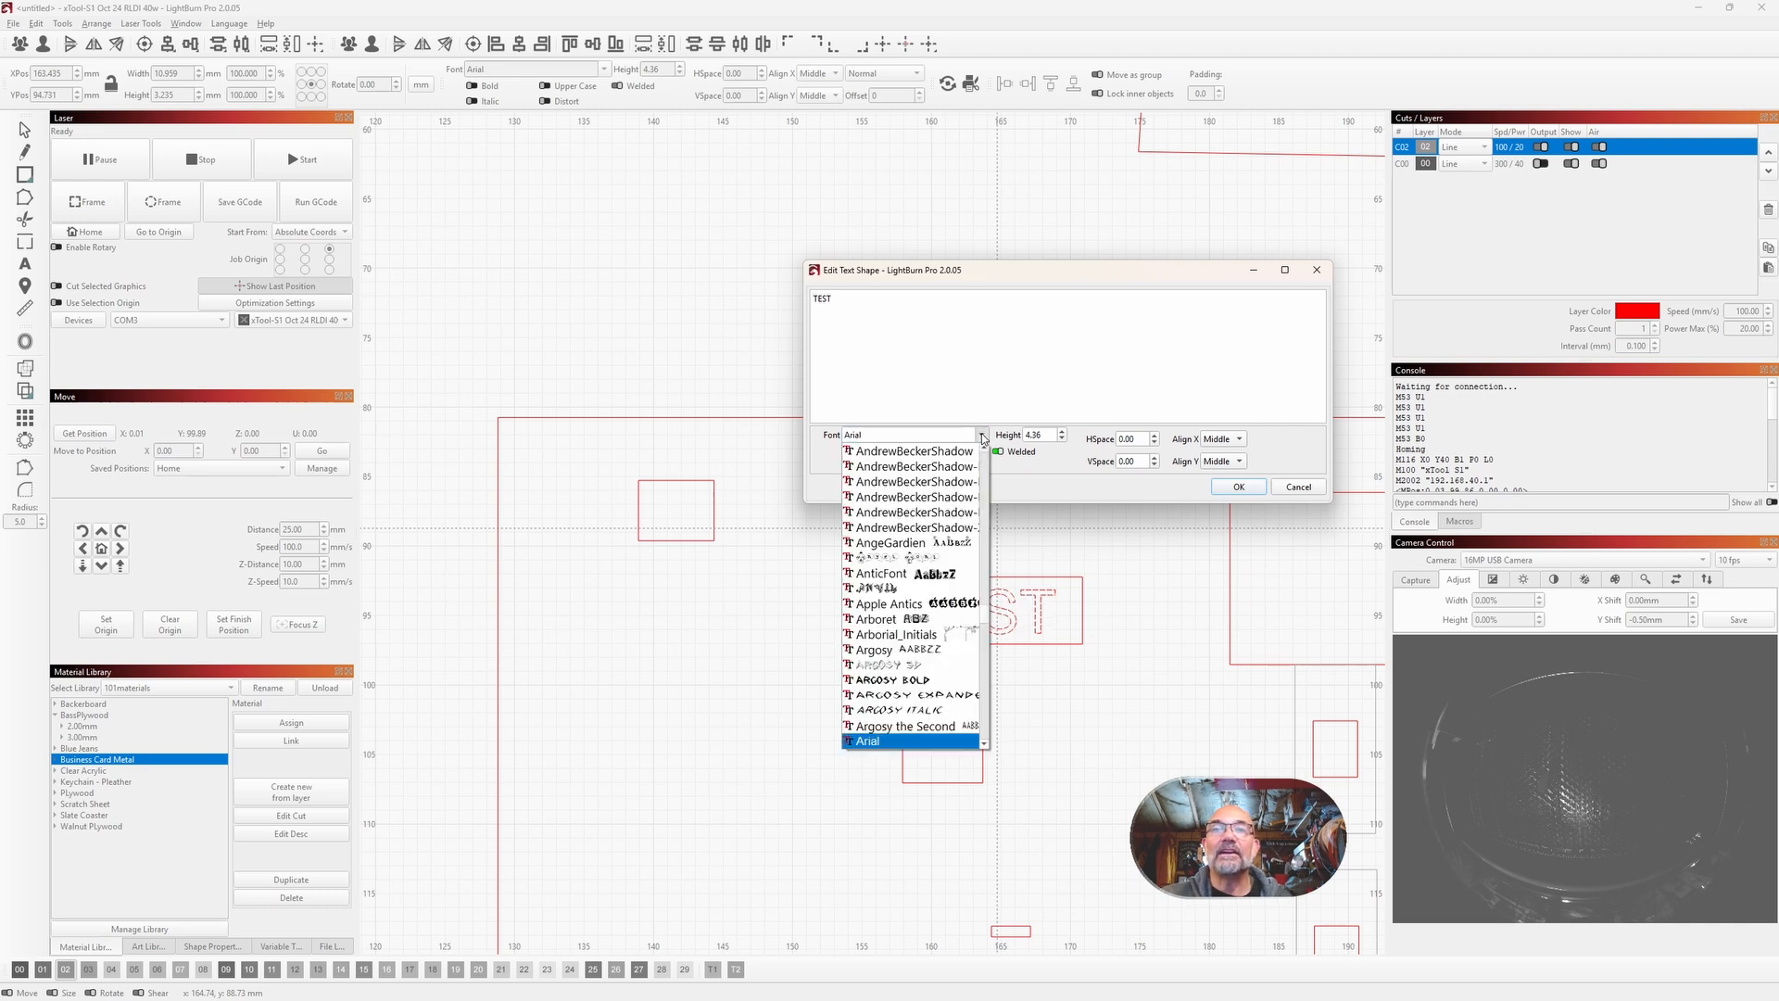
pyautogui.click(983, 437)
pyautogui.click(983, 437)
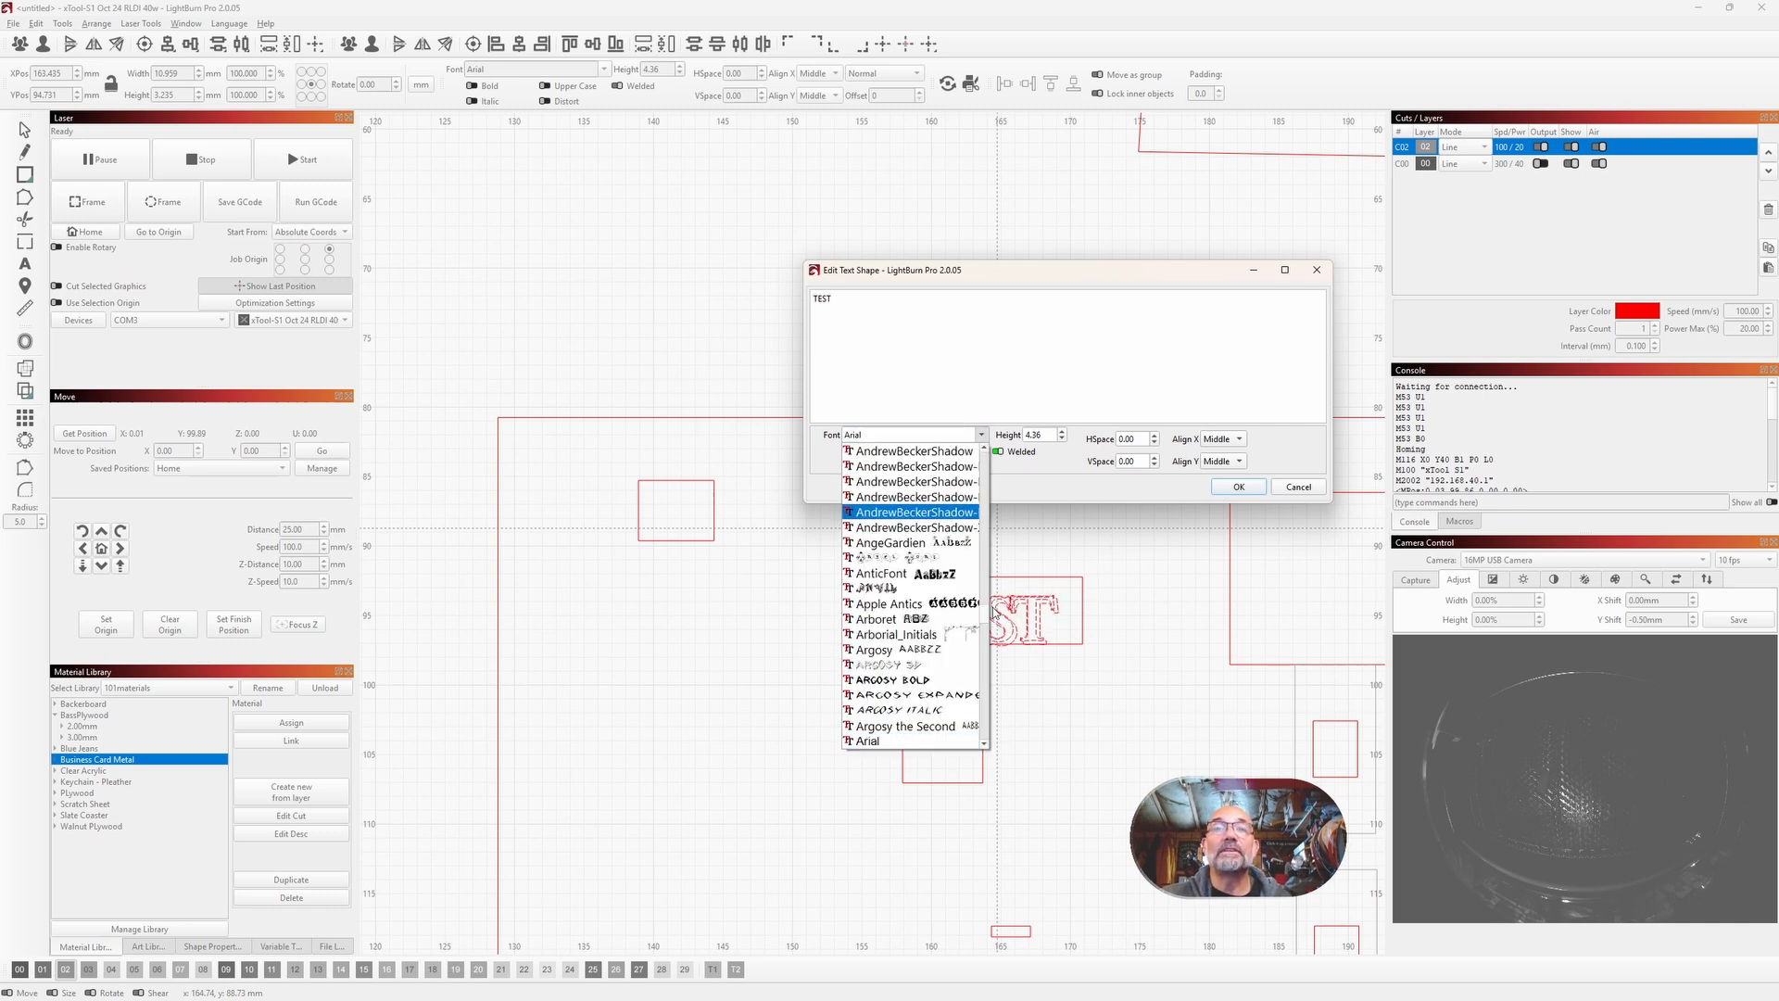
pyautogui.click(1141, 269)
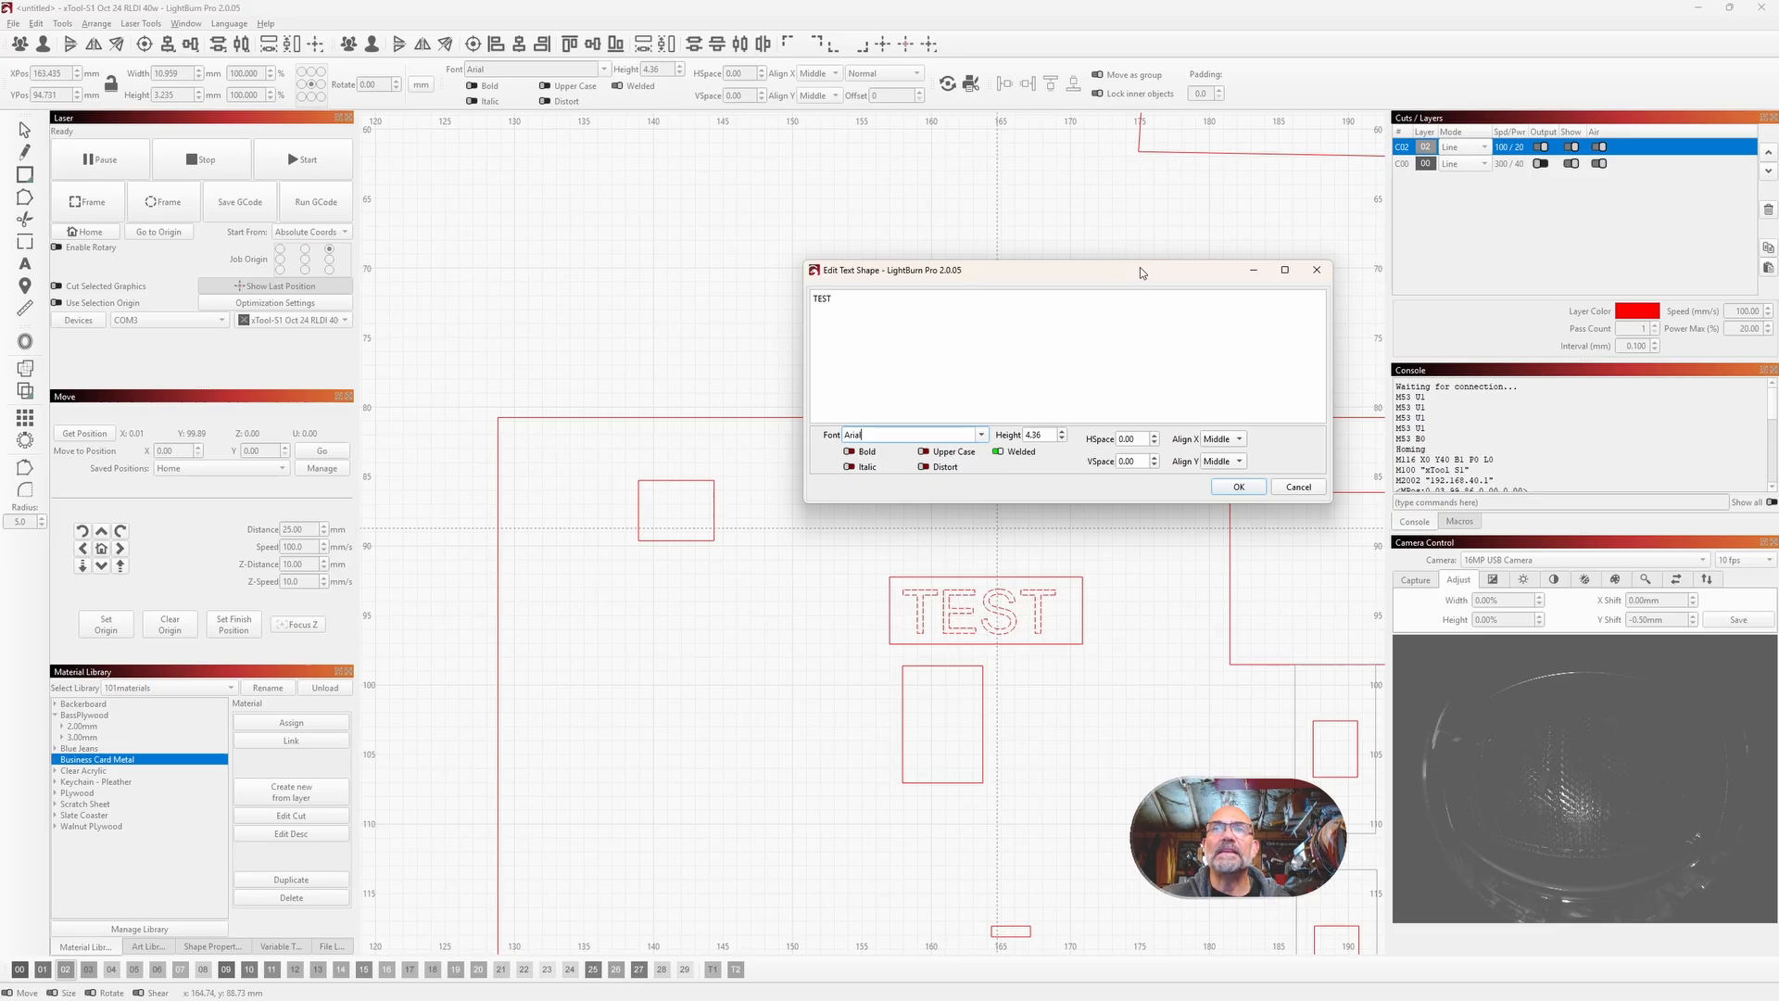
pyautogui.moveTo(1088, 271); pyautogui.dragTo(449, 178)
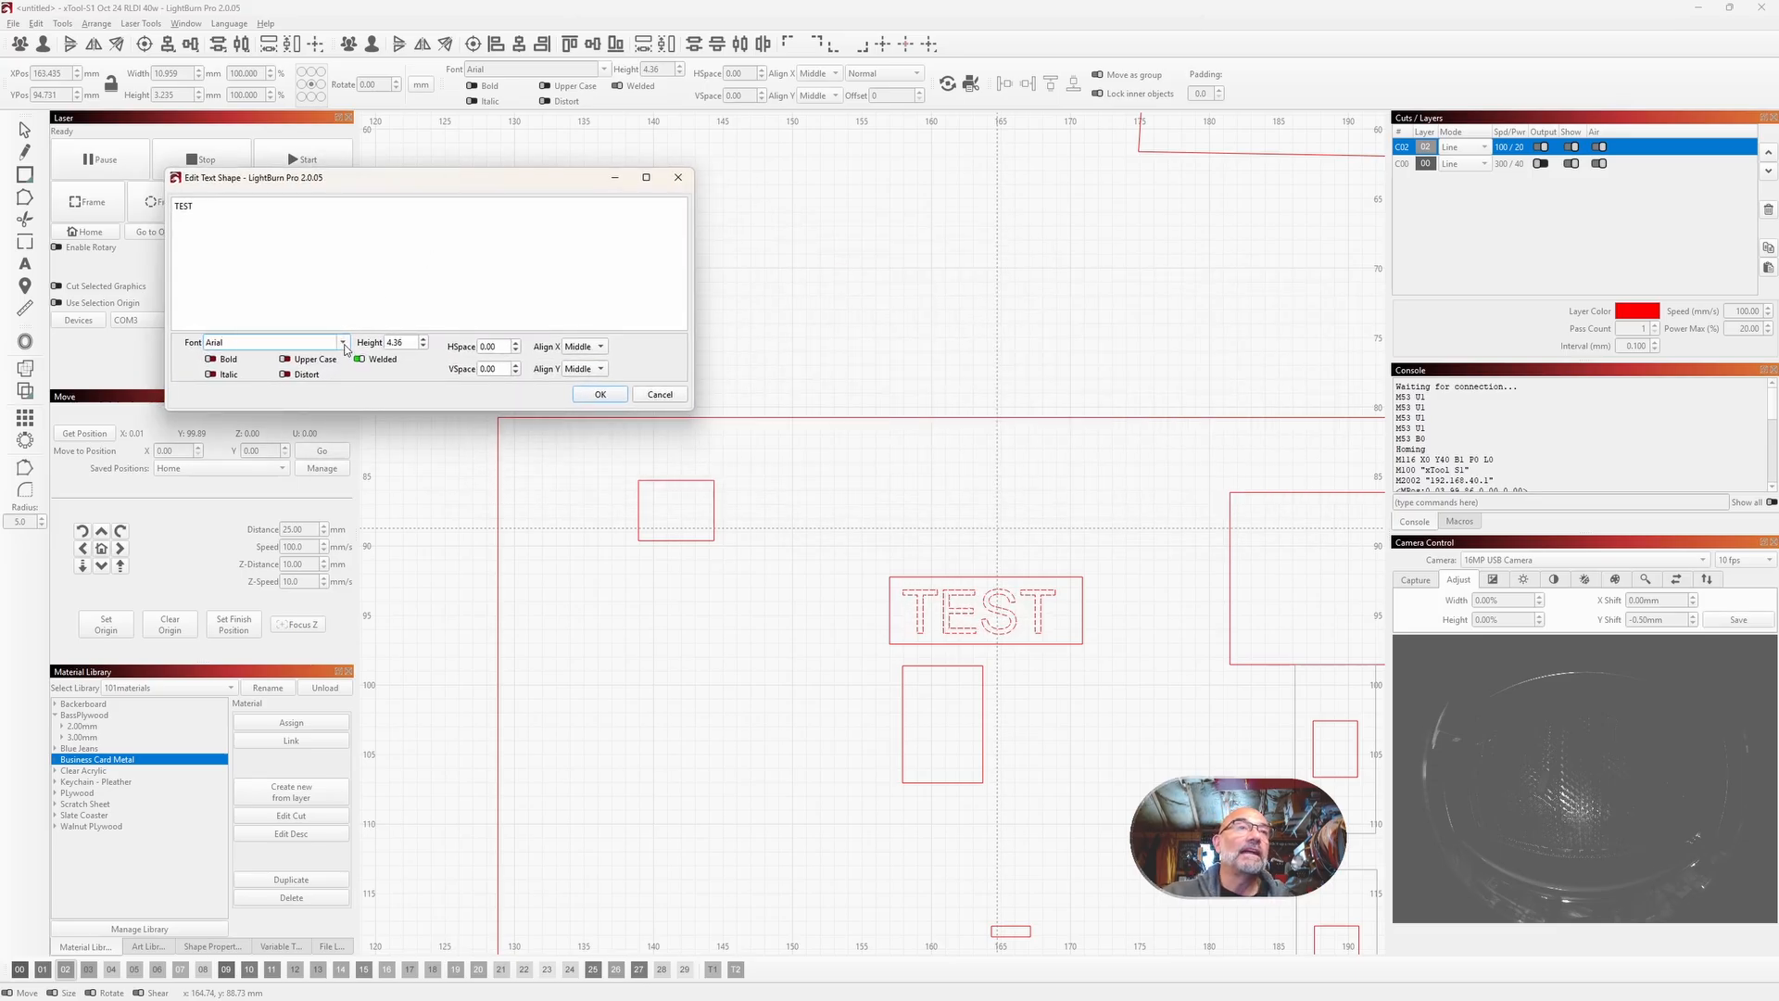
pyautogui.click(343, 343)
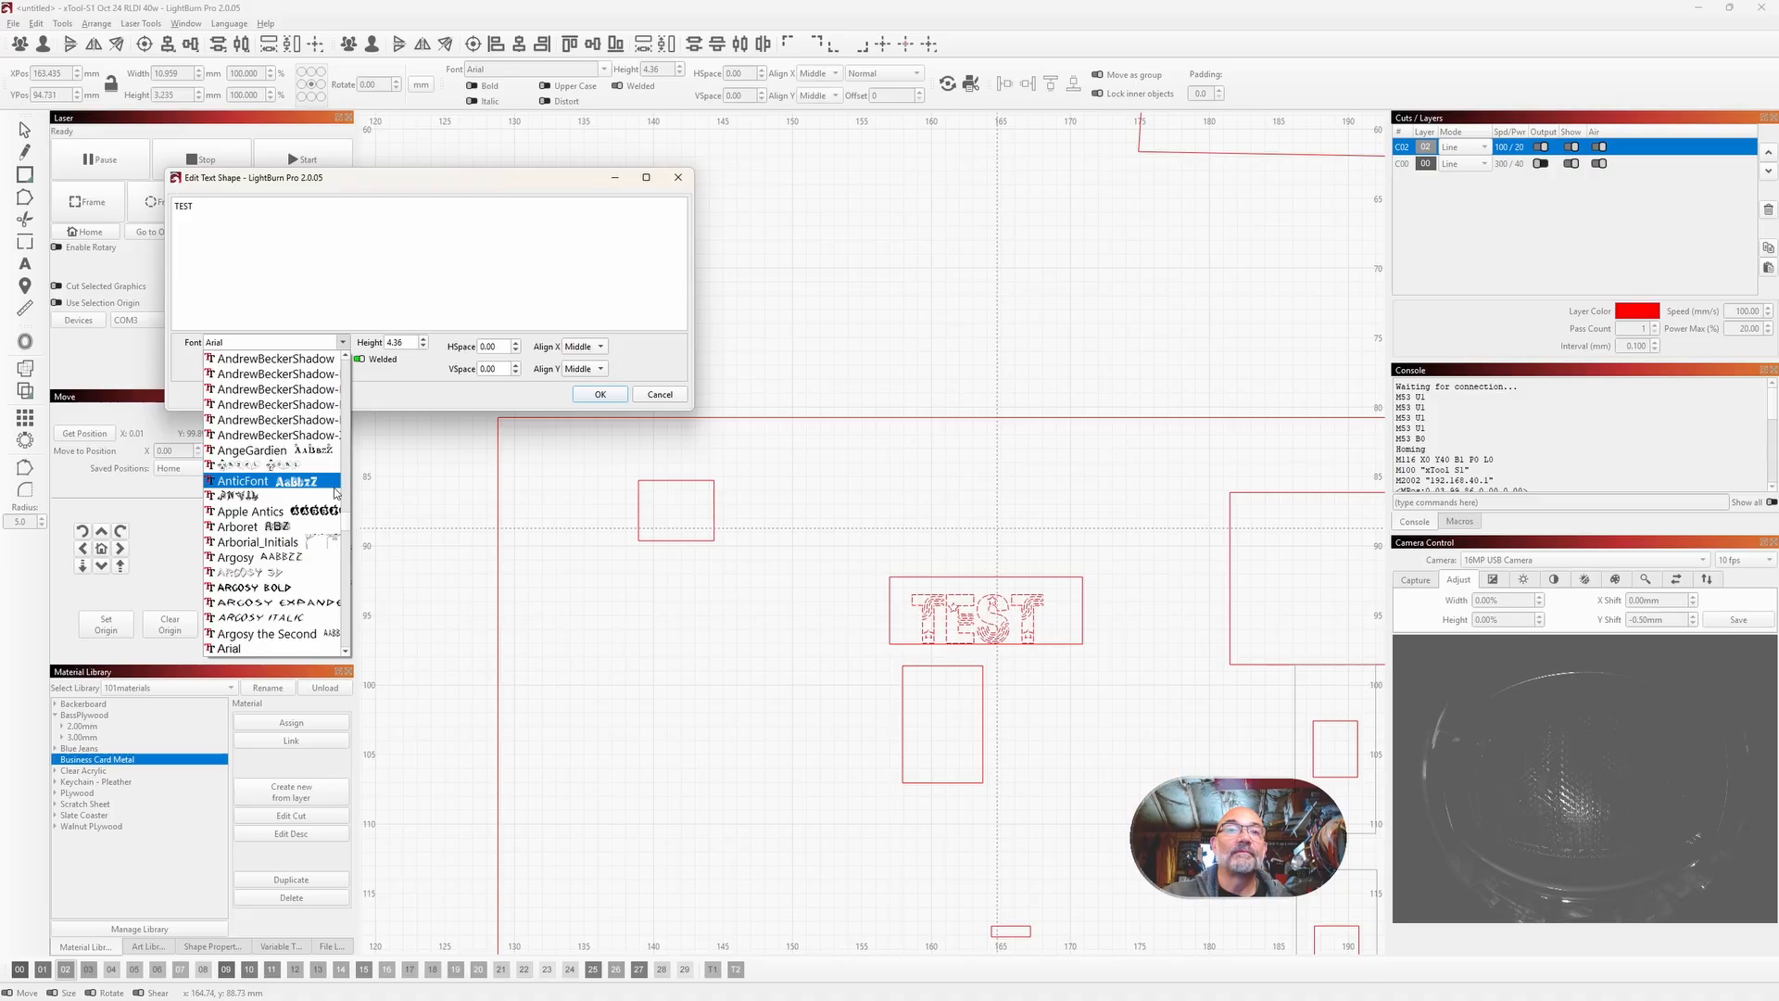
pyautogui.click(321, 603)
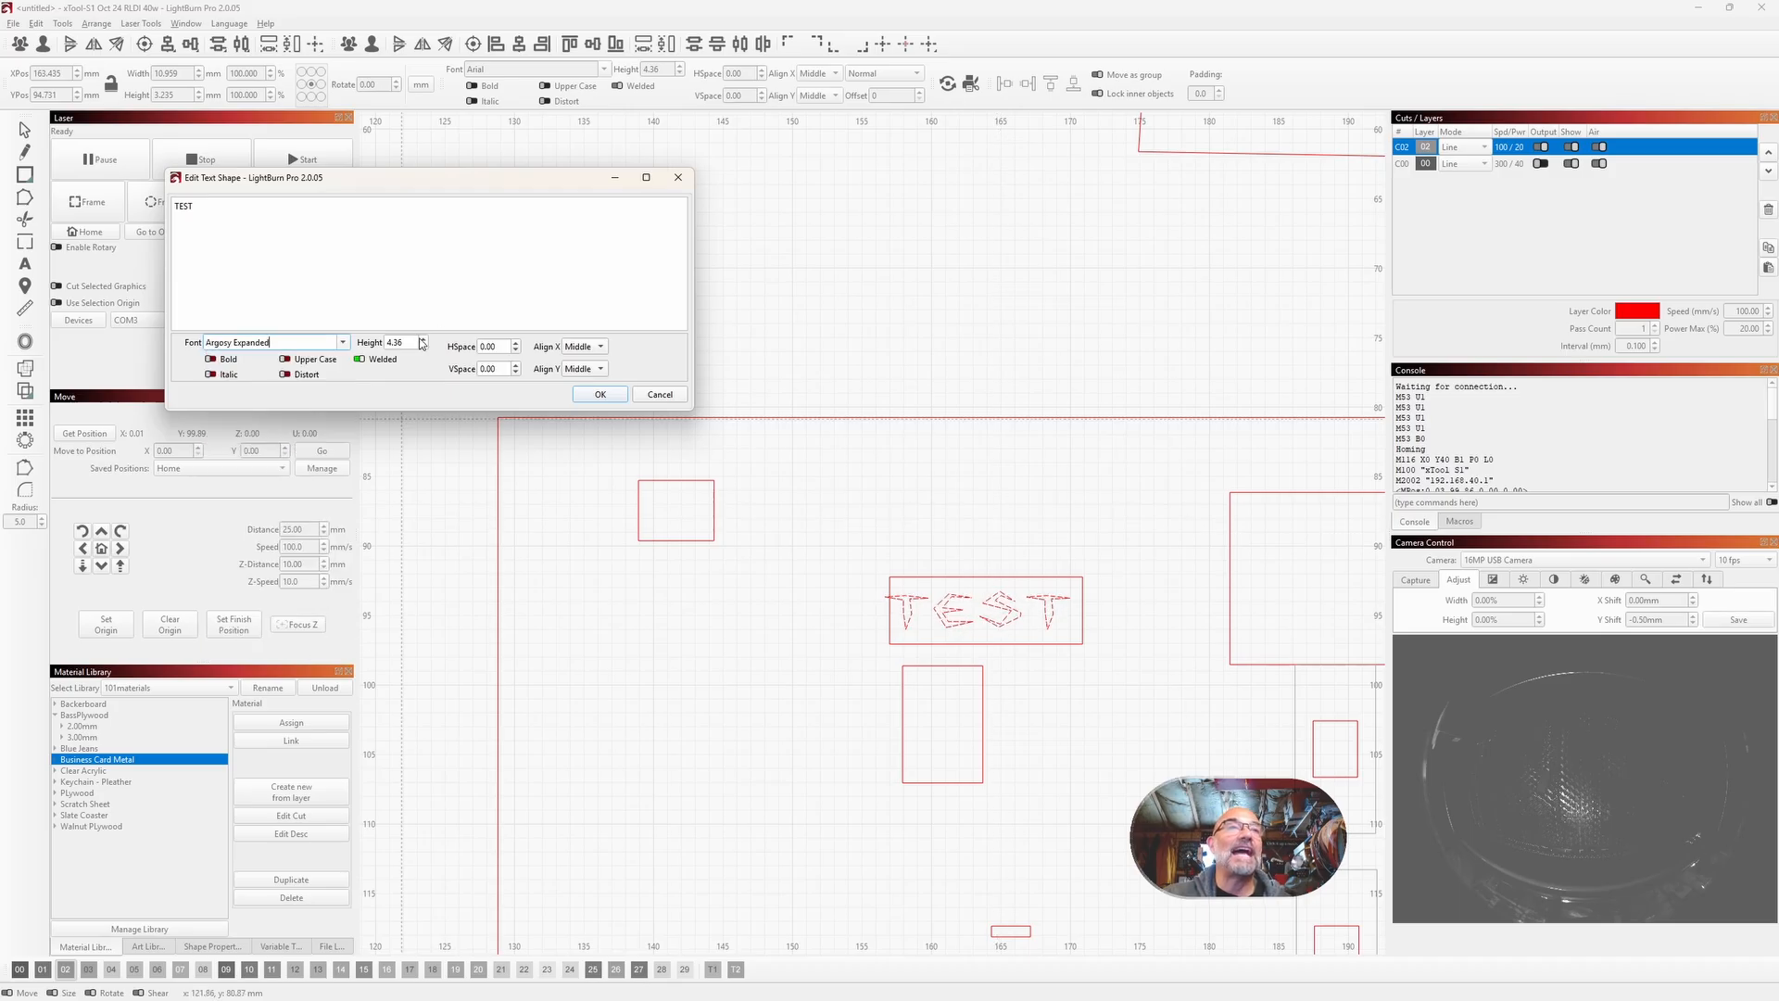
pyautogui.scroll(5, 424, 341)
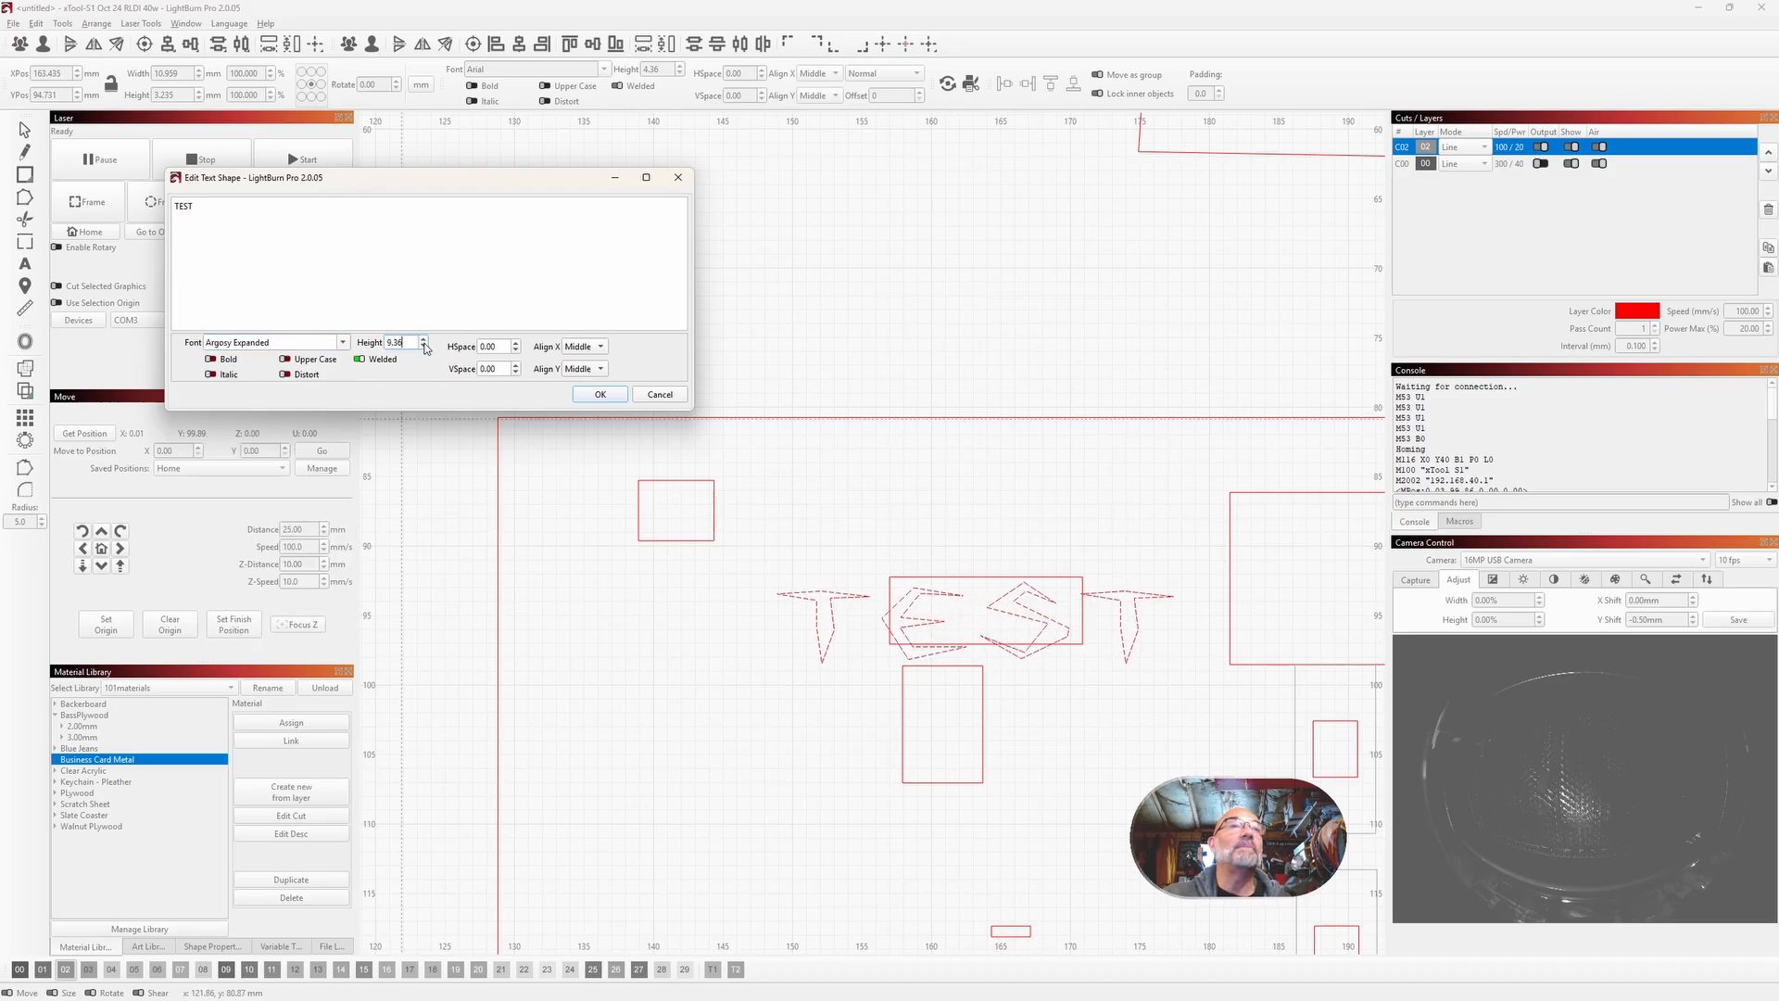
pyautogui.scroll(-7, 424, 345)
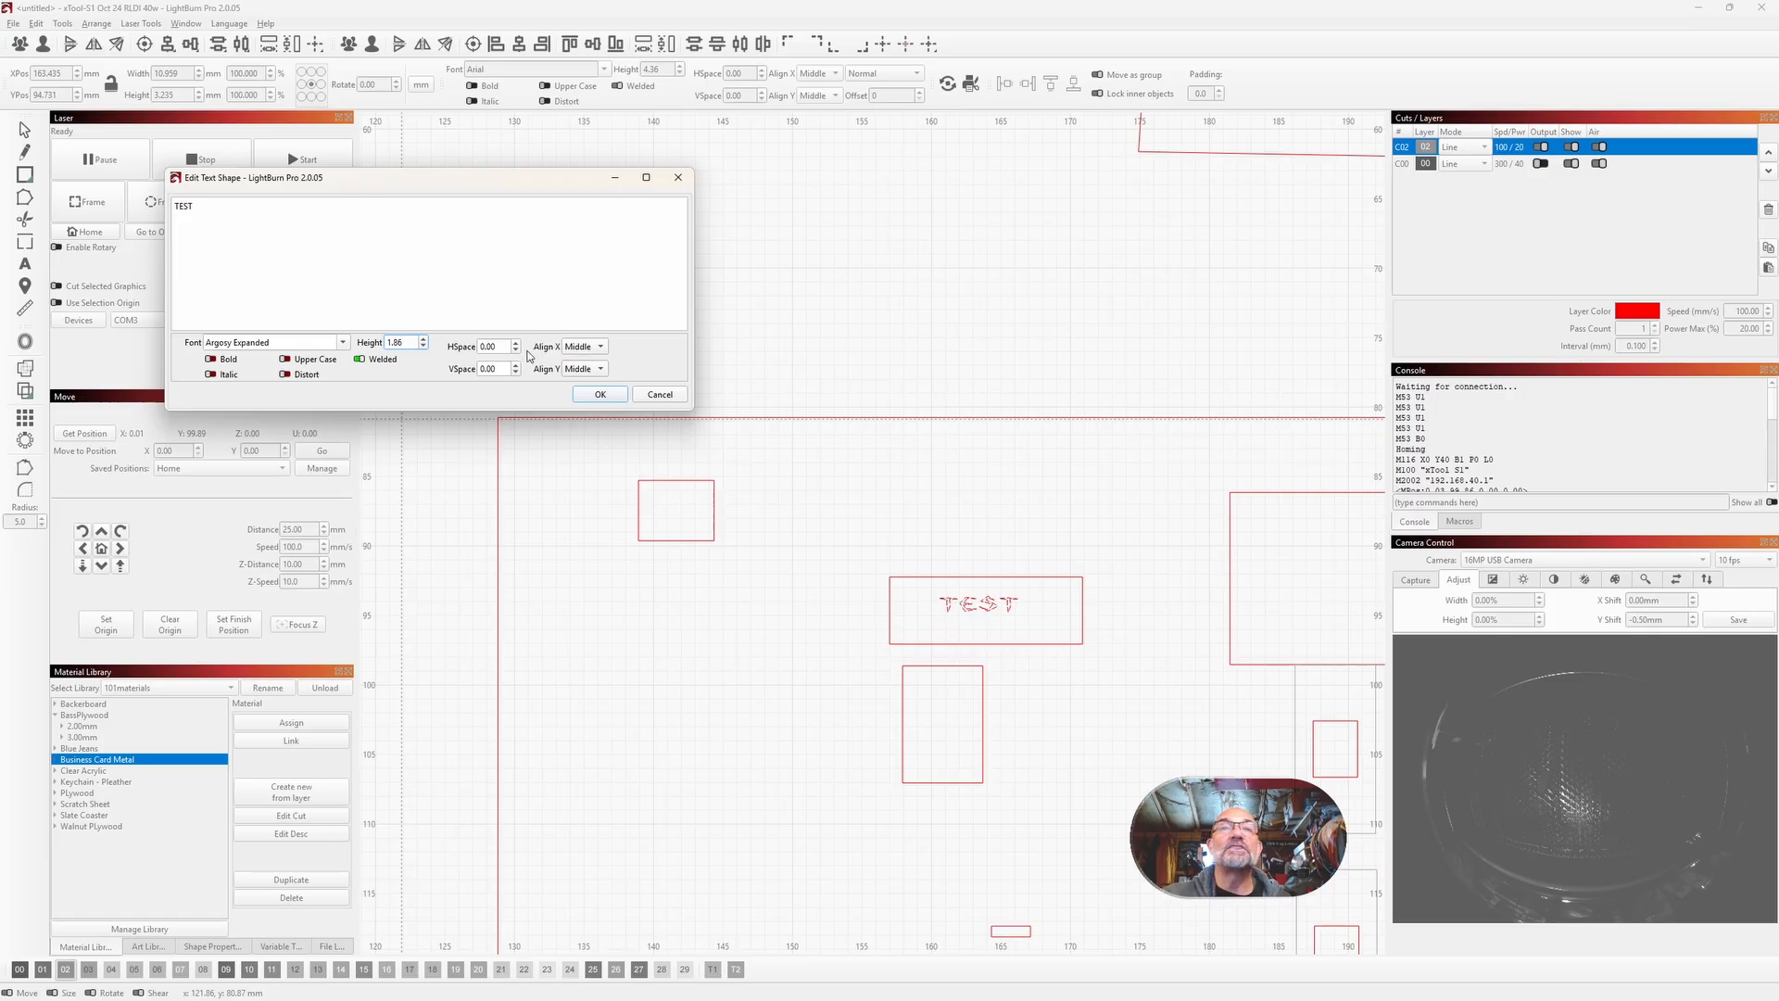
# Step: Try horizontal letter spacings of 3 and -1, set the spacing back to 0, and apply the text edits
pyautogui.click(516, 345)
pyautogui.click(516, 344)
pyautogui.click(517, 345)
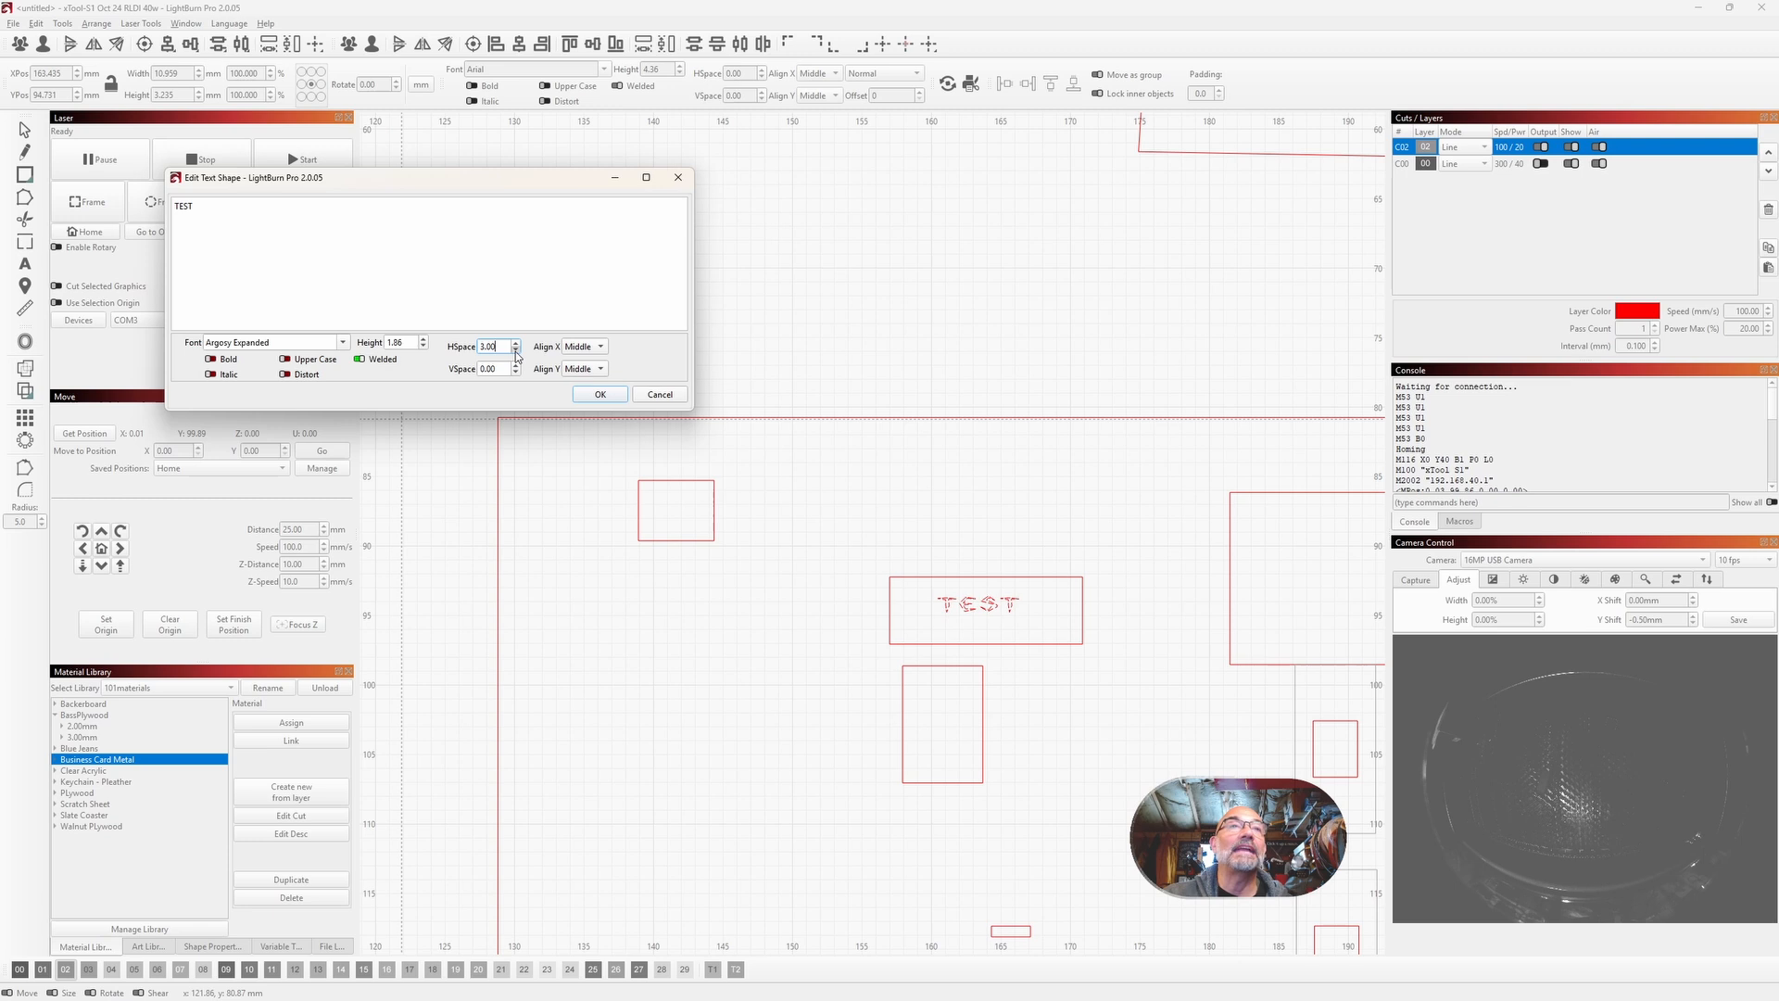
pyautogui.click(516, 351)
pyautogui.click(516, 351)
pyautogui.click(517, 351)
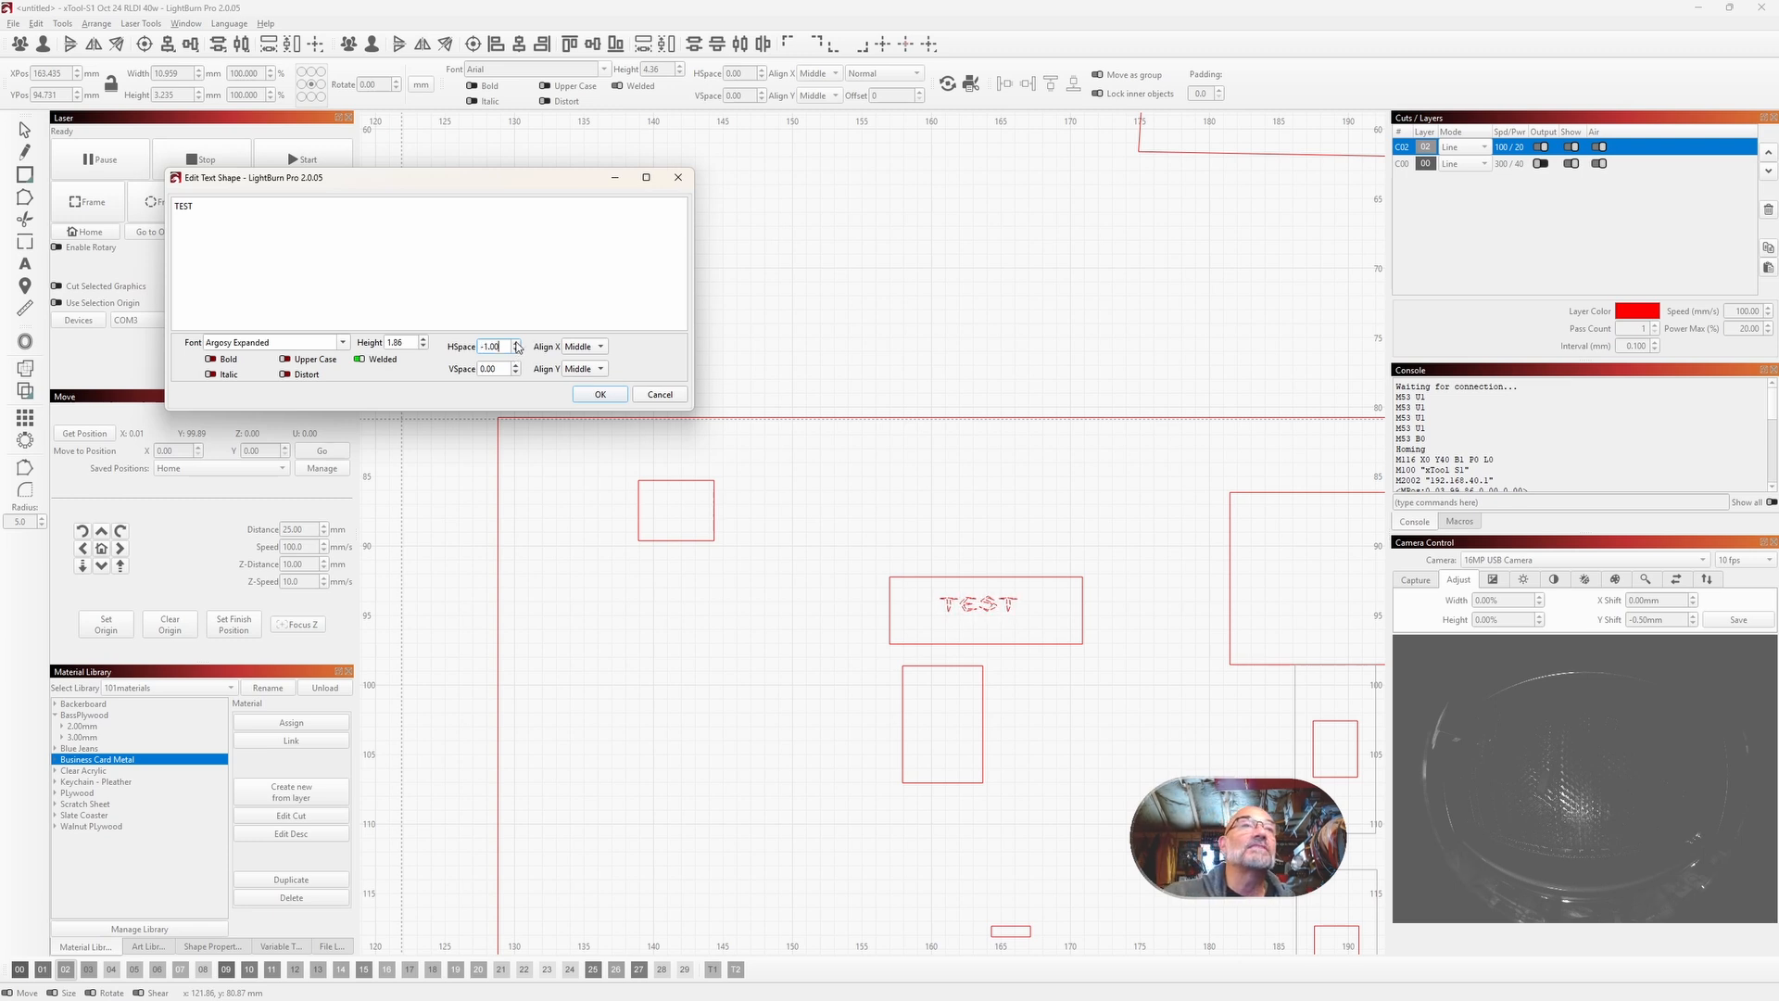
pyautogui.click(517, 343)
pyautogui.click(517, 343)
pyautogui.click(517, 343)
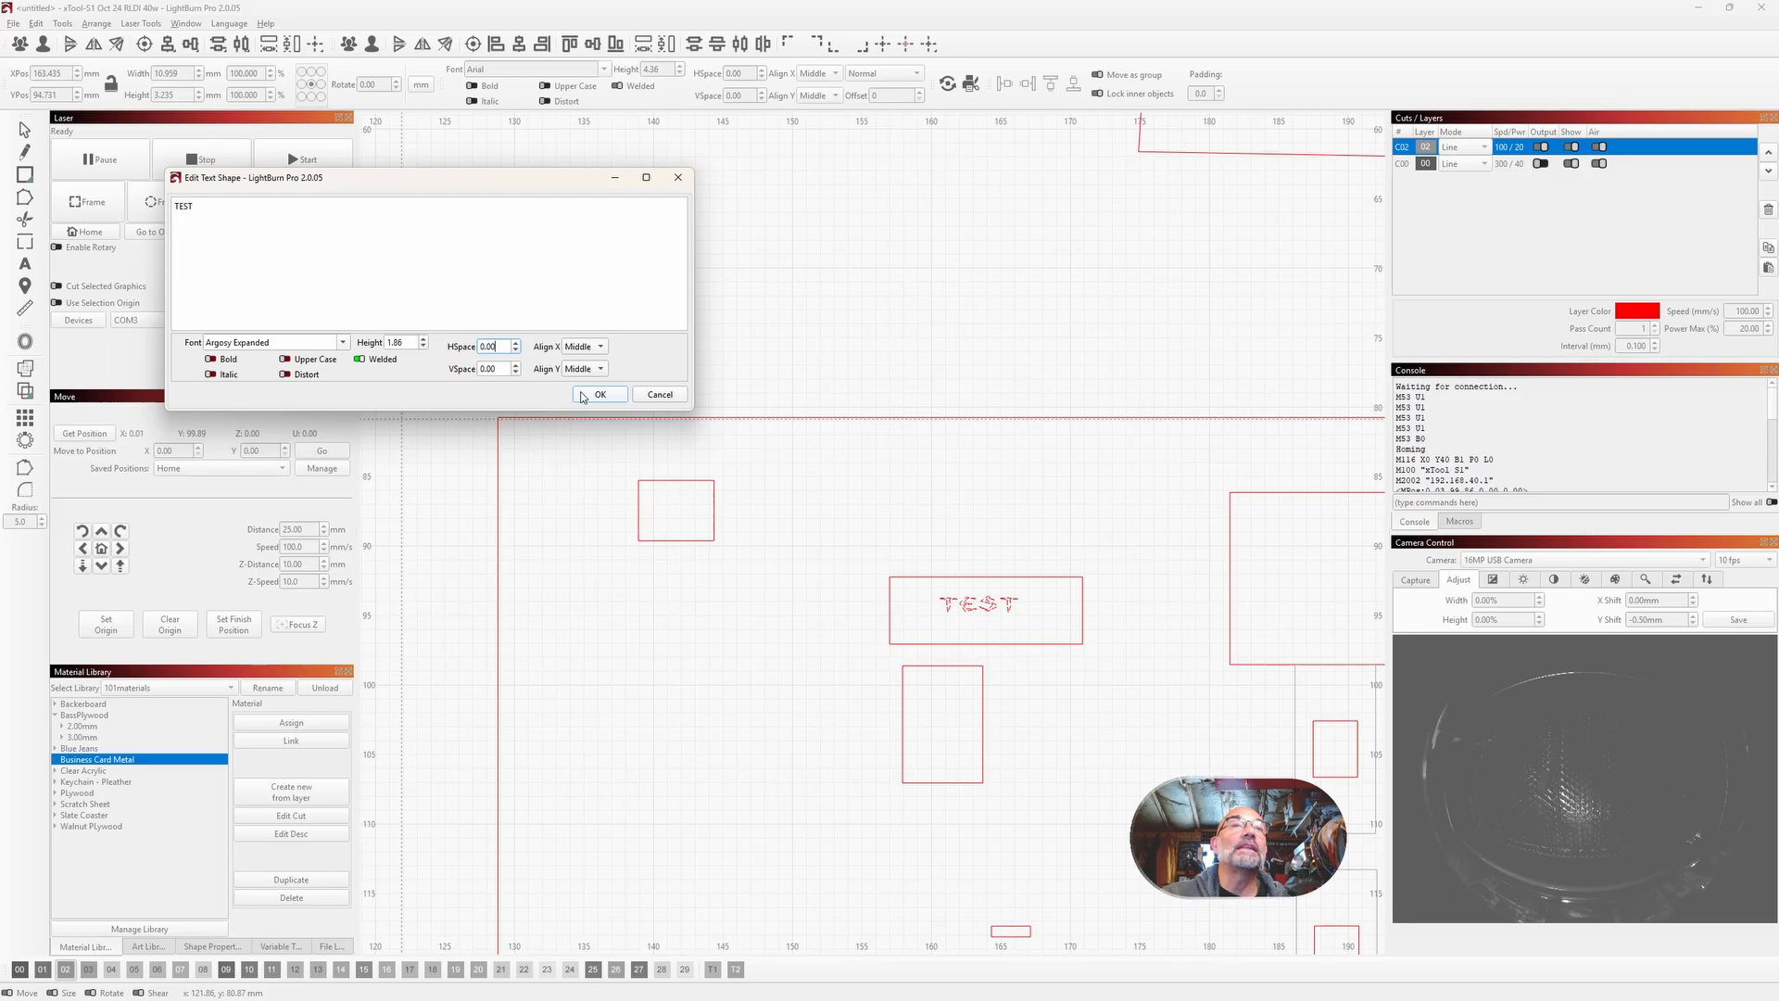
pyautogui.click(593, 397)
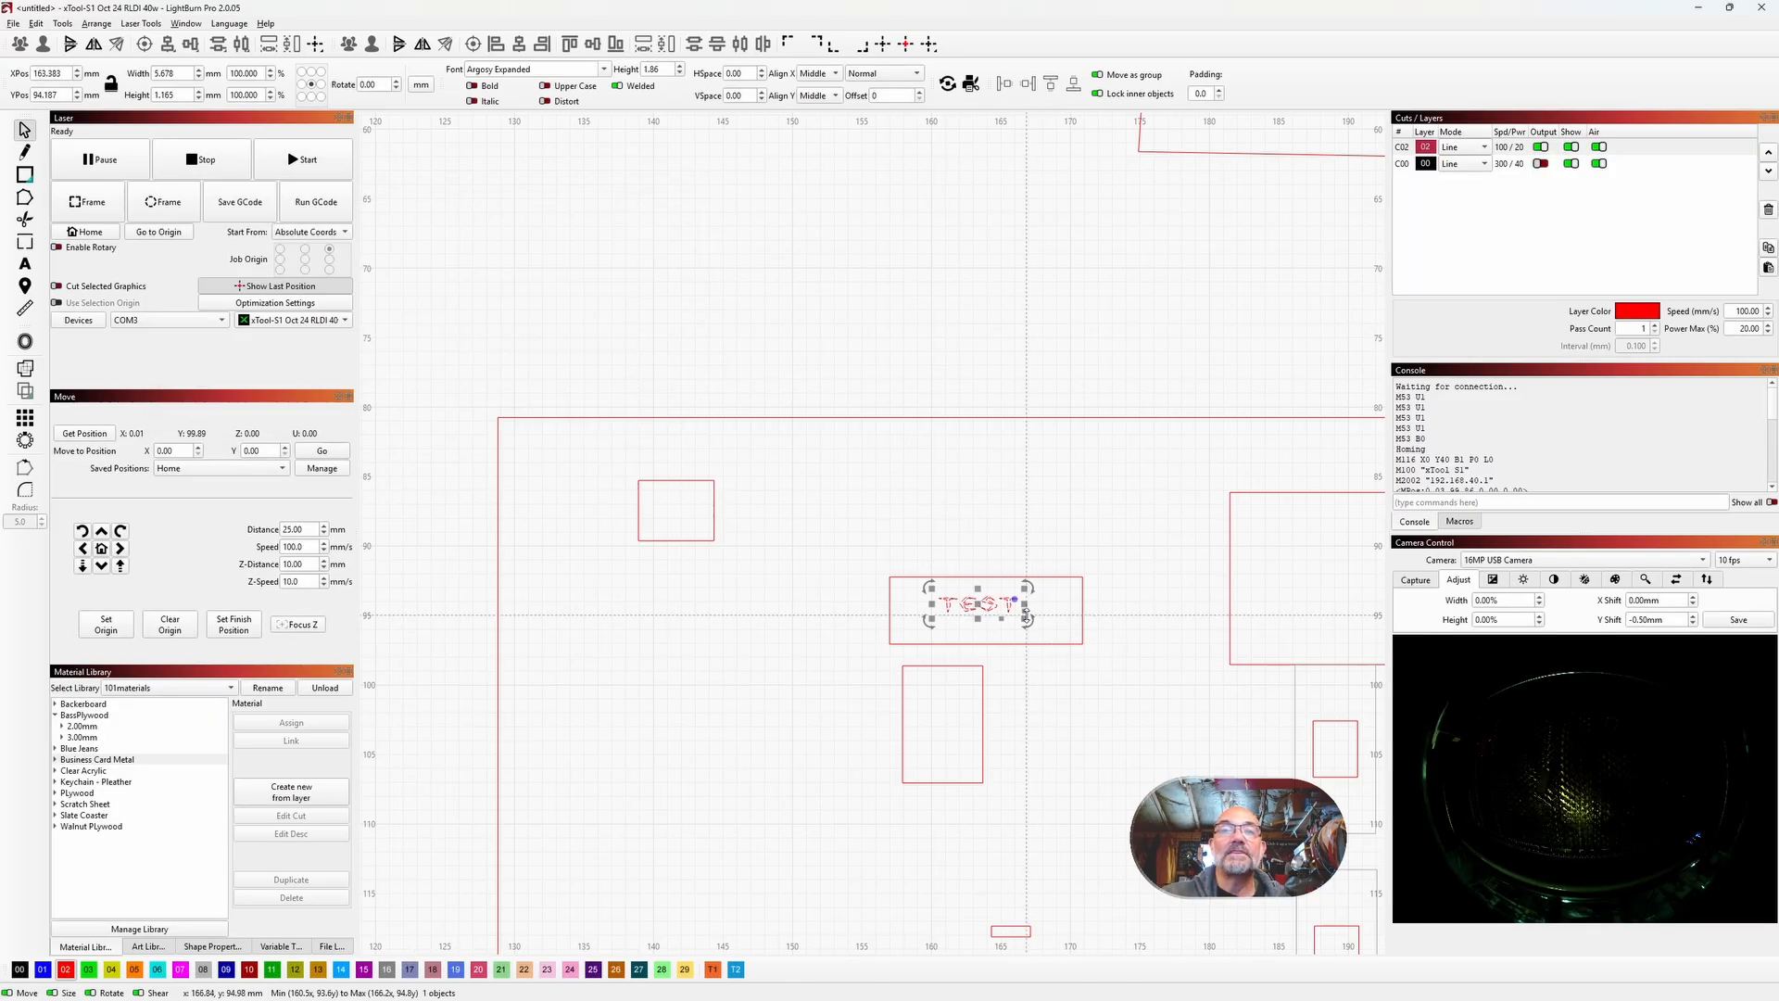
# Step: Enlarge the TEST text to about 14.7 by 3 mm above the wide rectangle, and convert it to a path
pyautogui.moveTo(1026, 613); pyautogui.dragTo(922, 505)
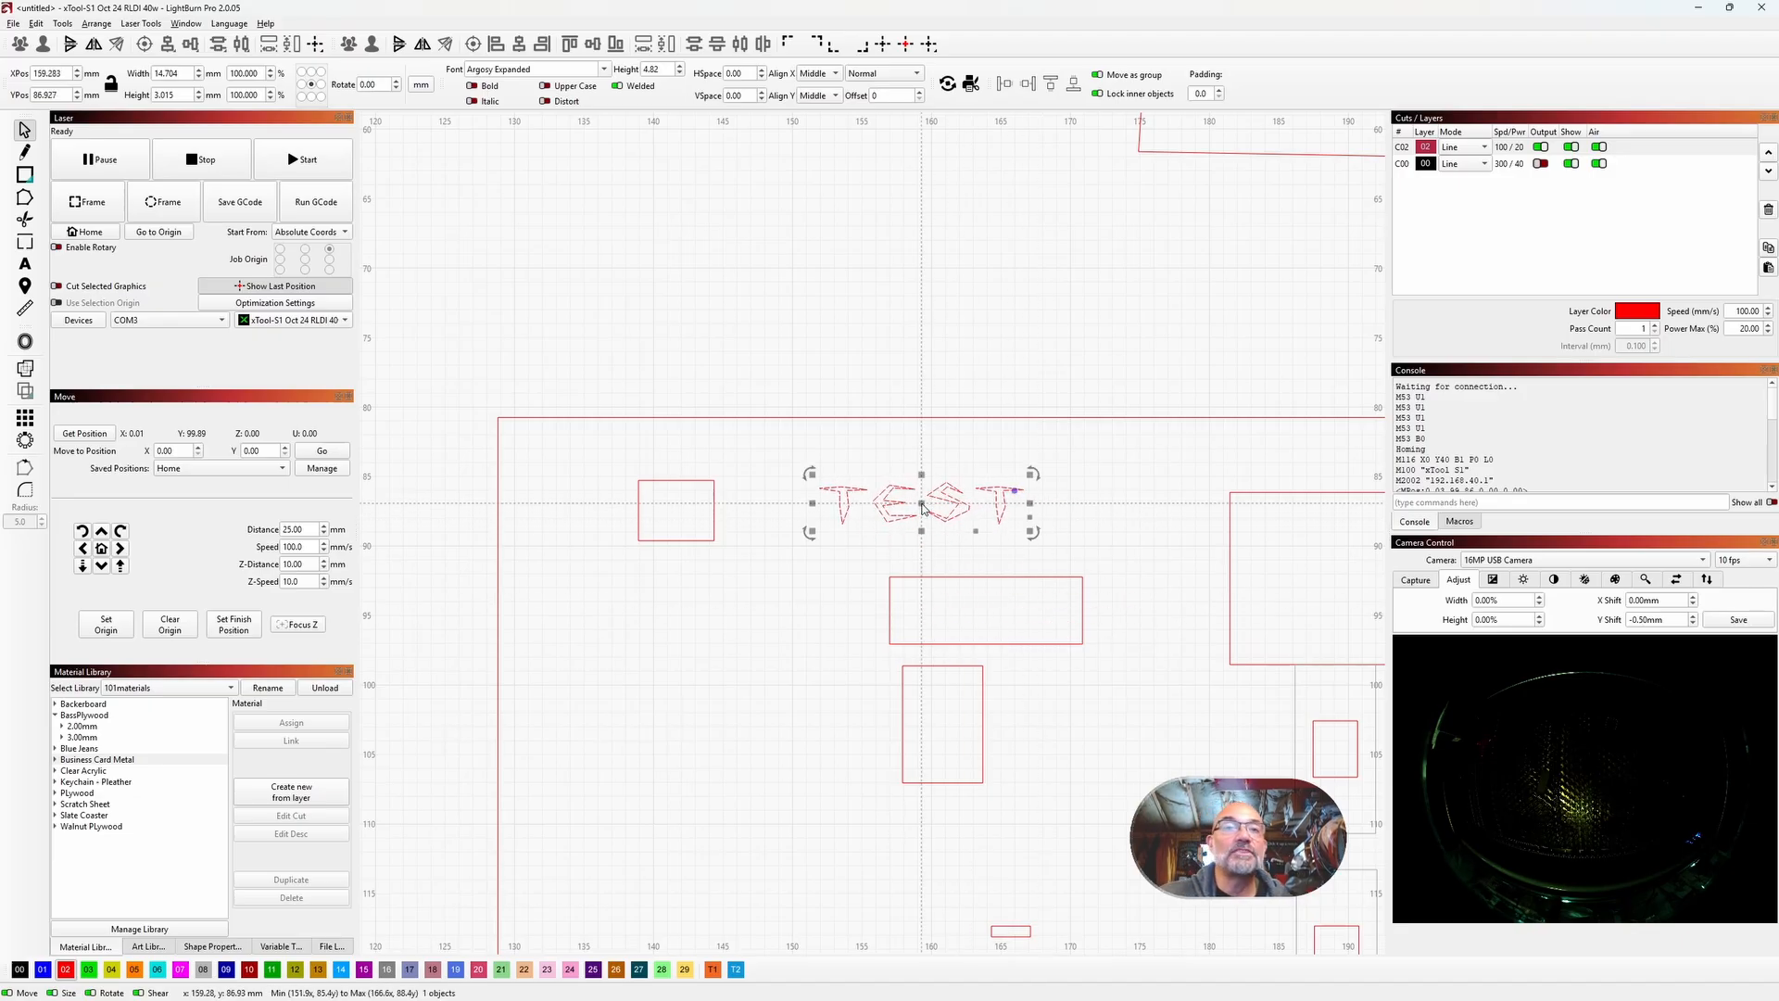
pyautogui.rightClick(922, 505)
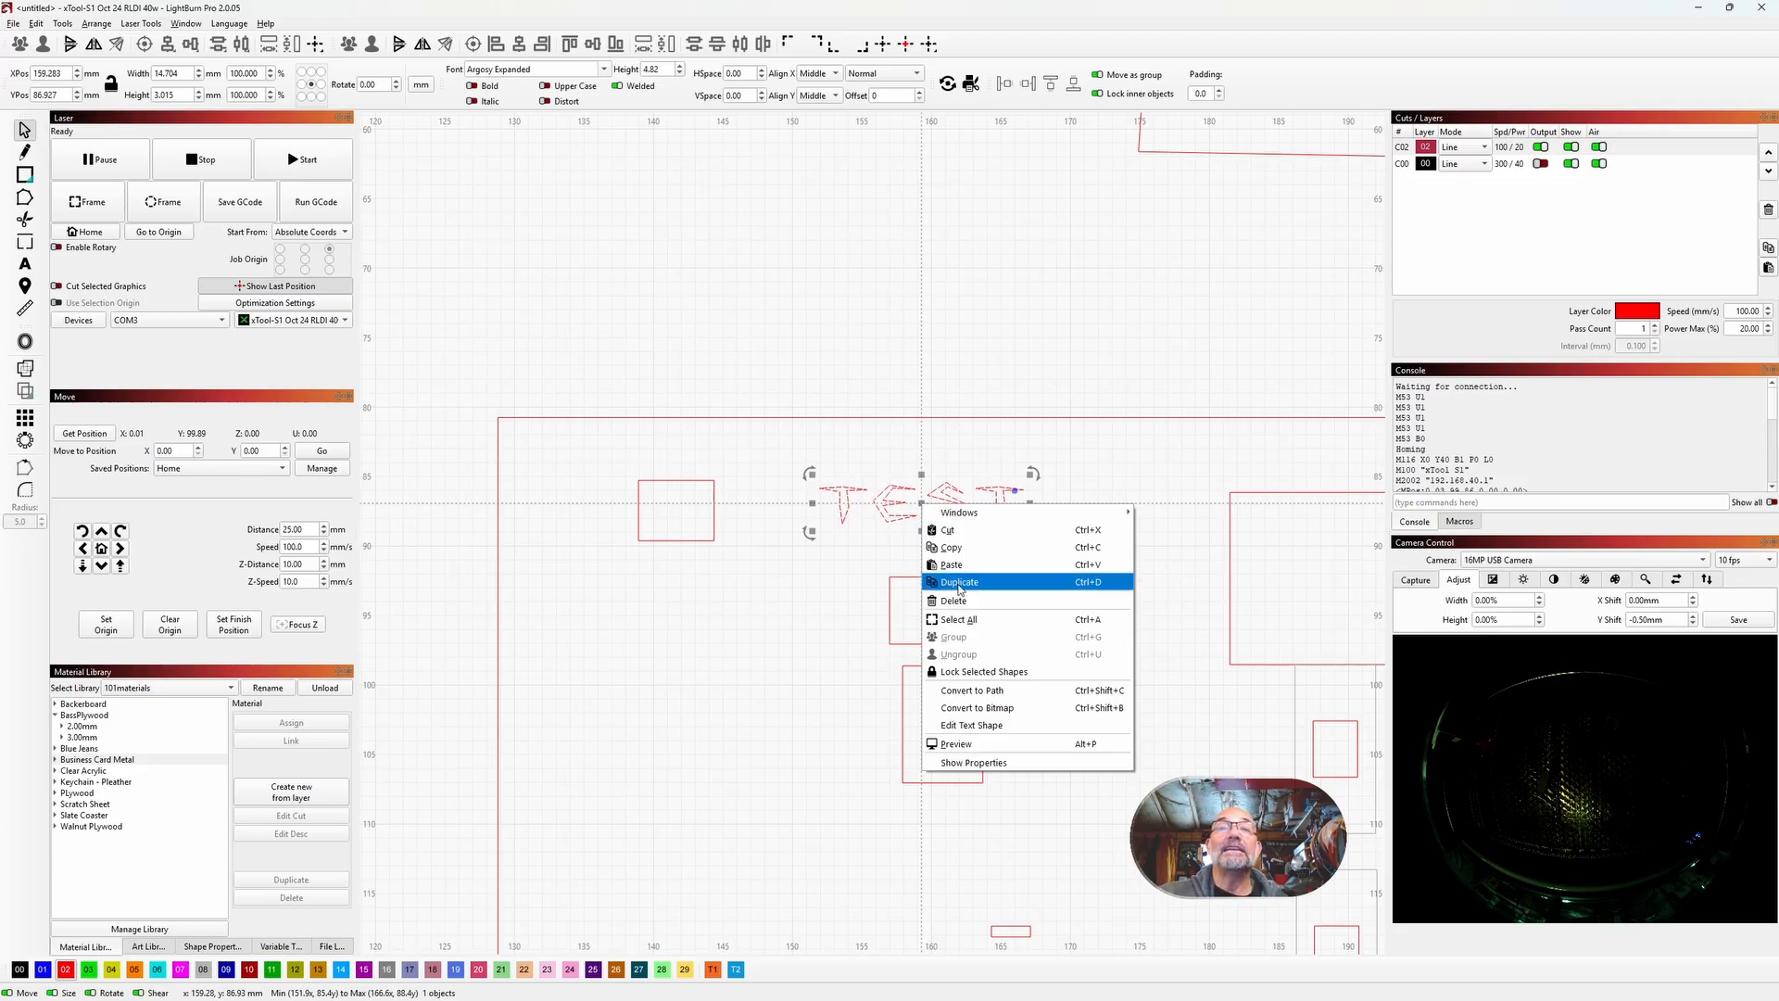
pyautogui.click(995, 692)
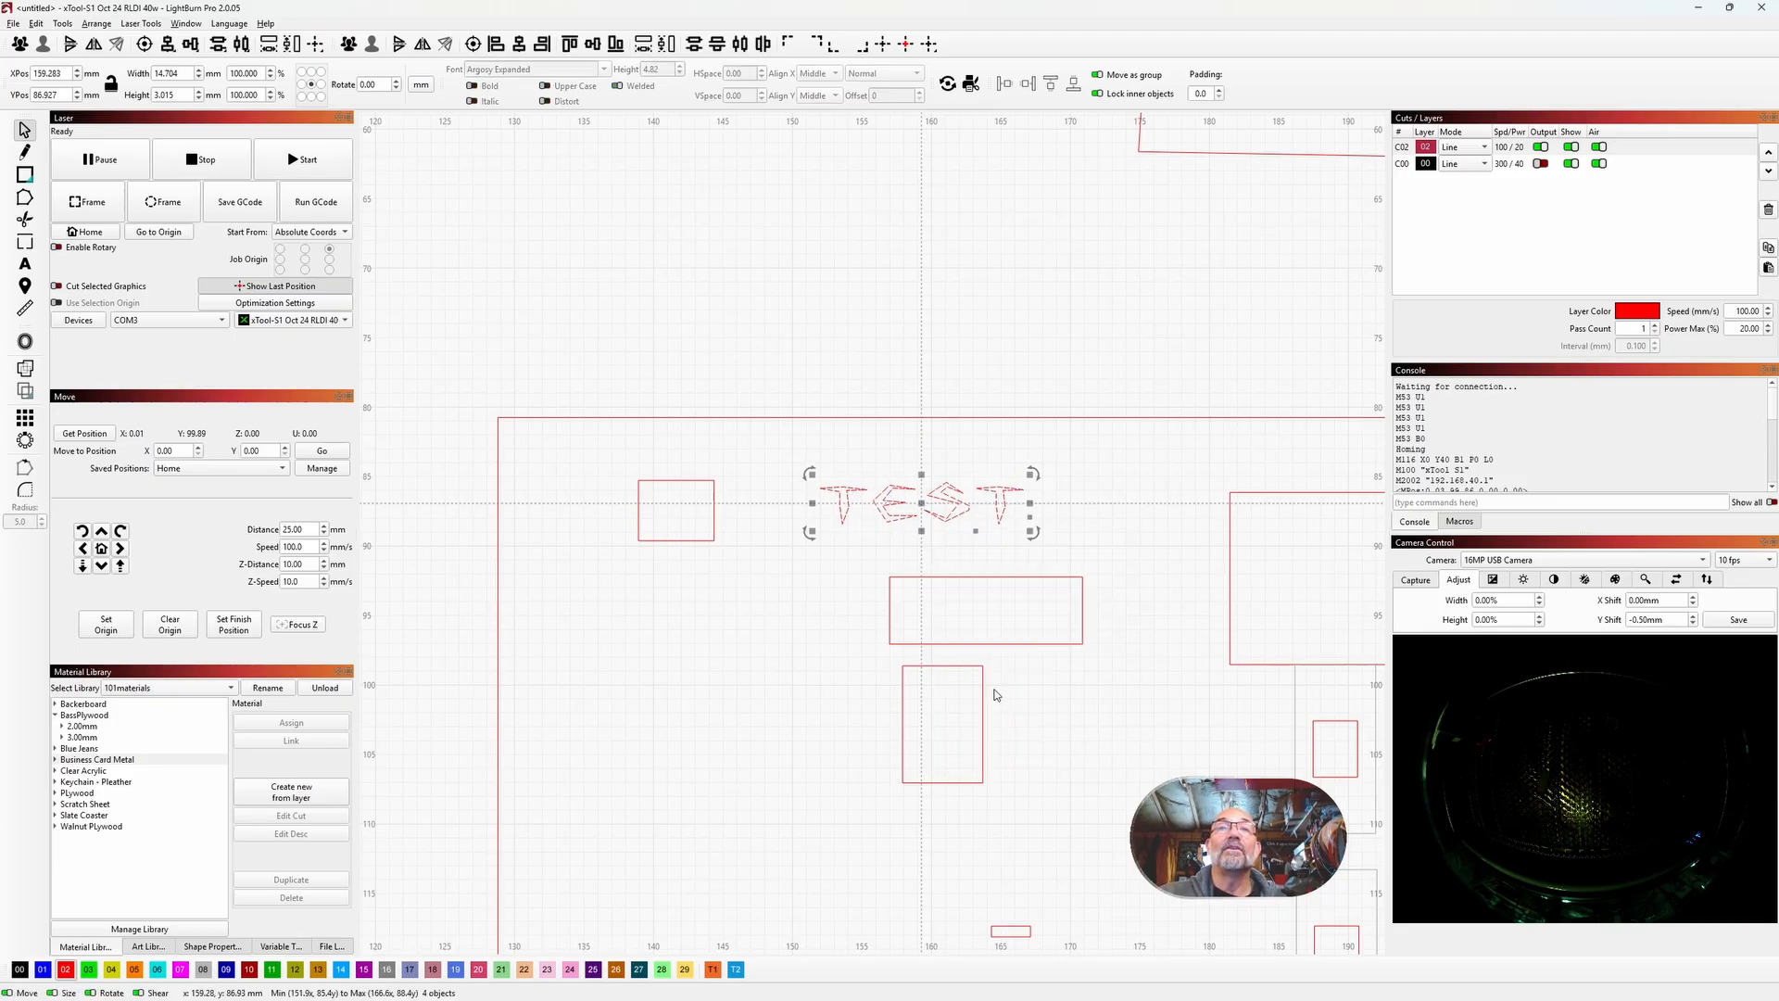
pyautogui.click(996, 695)
# Step: Move the separate letters T, E and S one by one up above the large rectangle, stepping diagonally downward
pyautogui.click(842, 503)
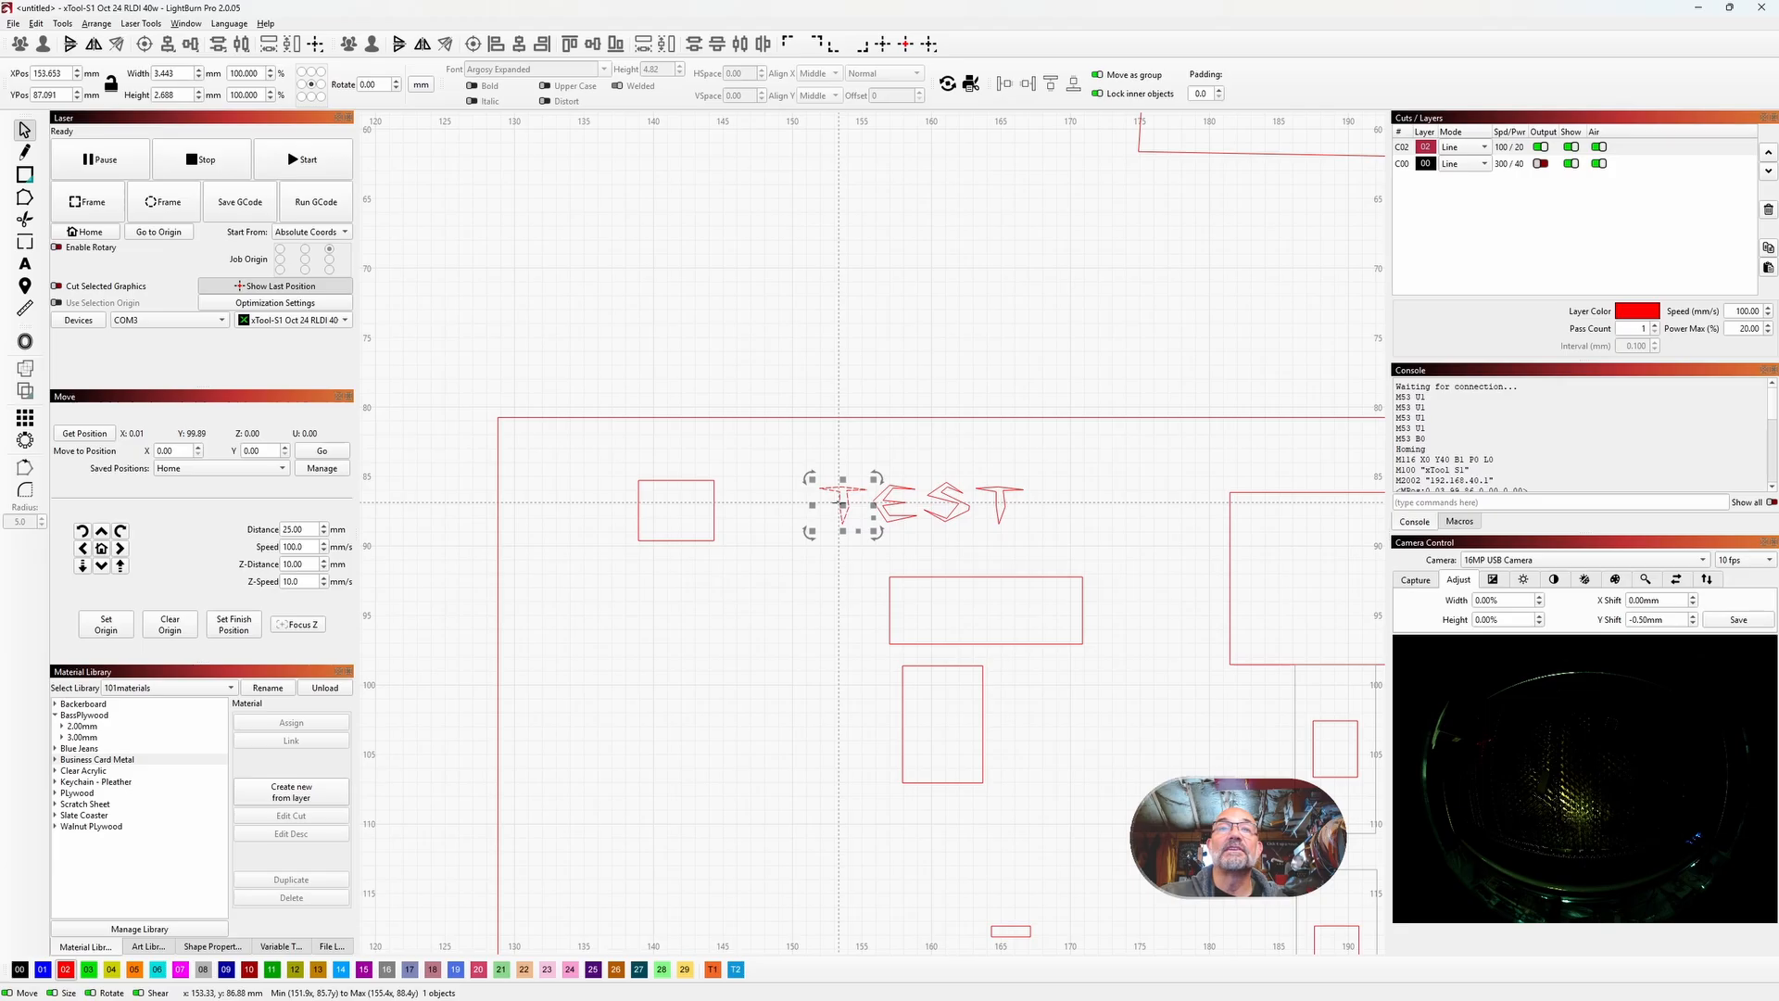
pyautogui.moveTo(841, 503); pyautogui.dragTo(786, 315)
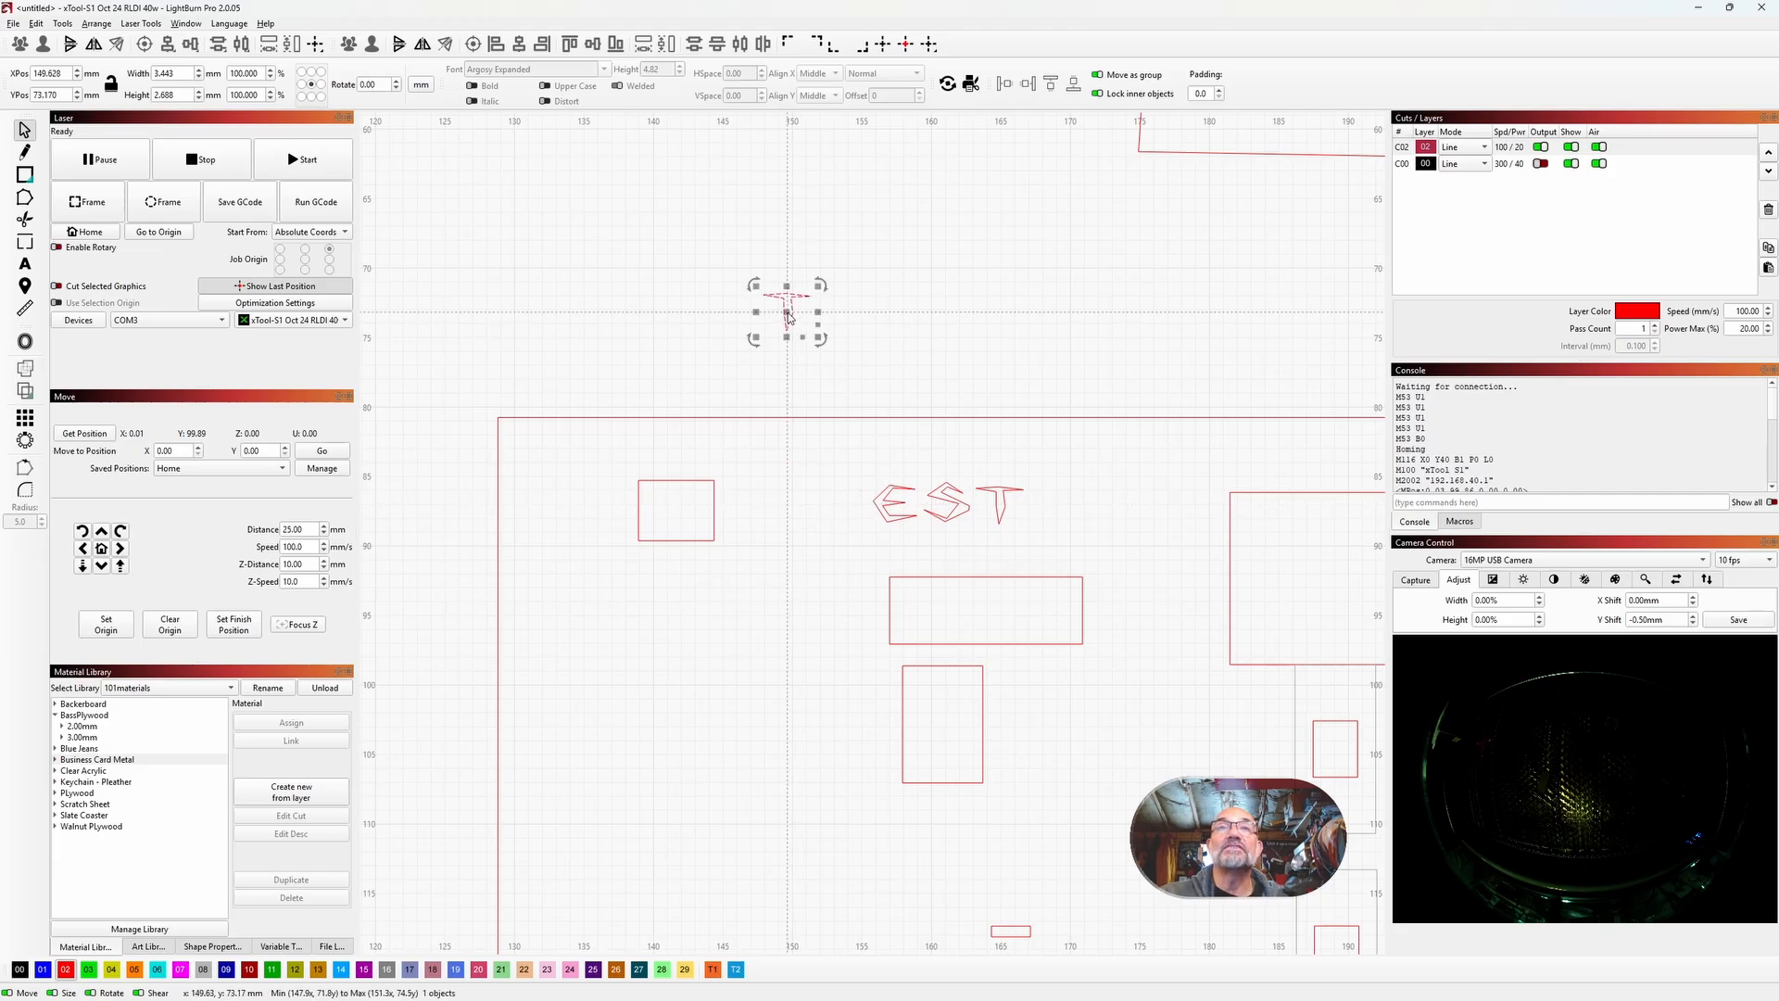
pyautogui.click(892, 502)
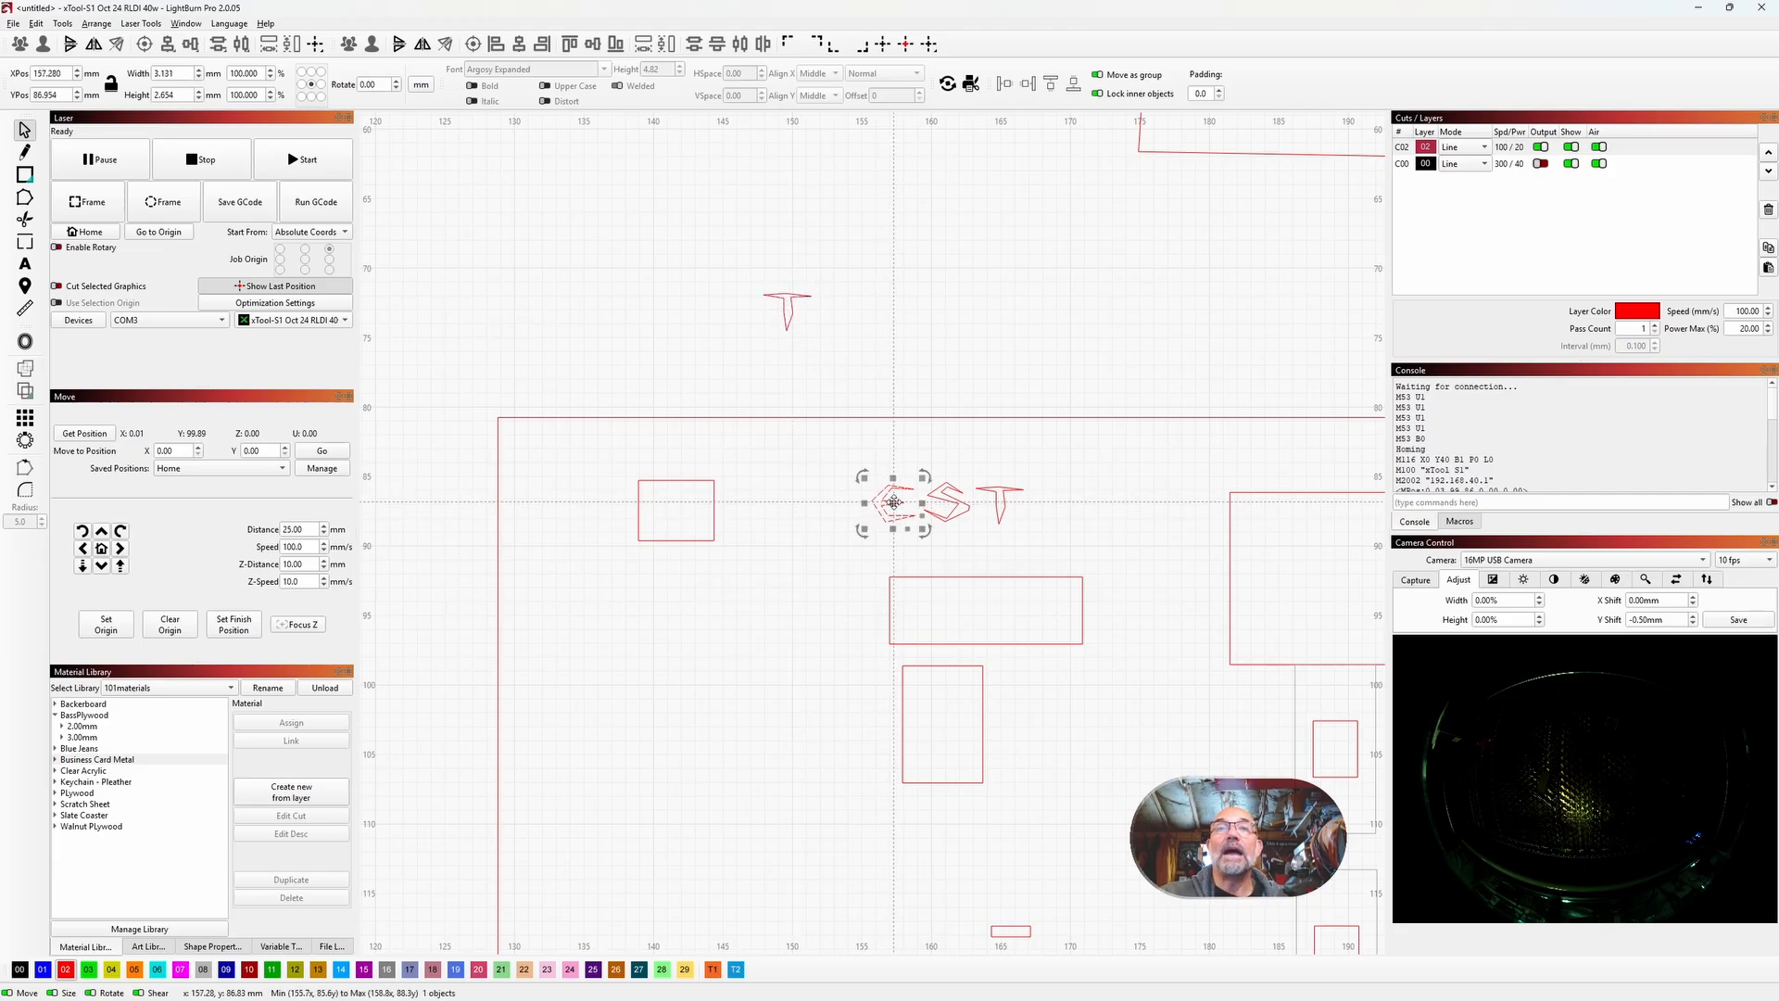
pyautogui.moveTo(894, 502); pyautogui.dragTo(827, 338)
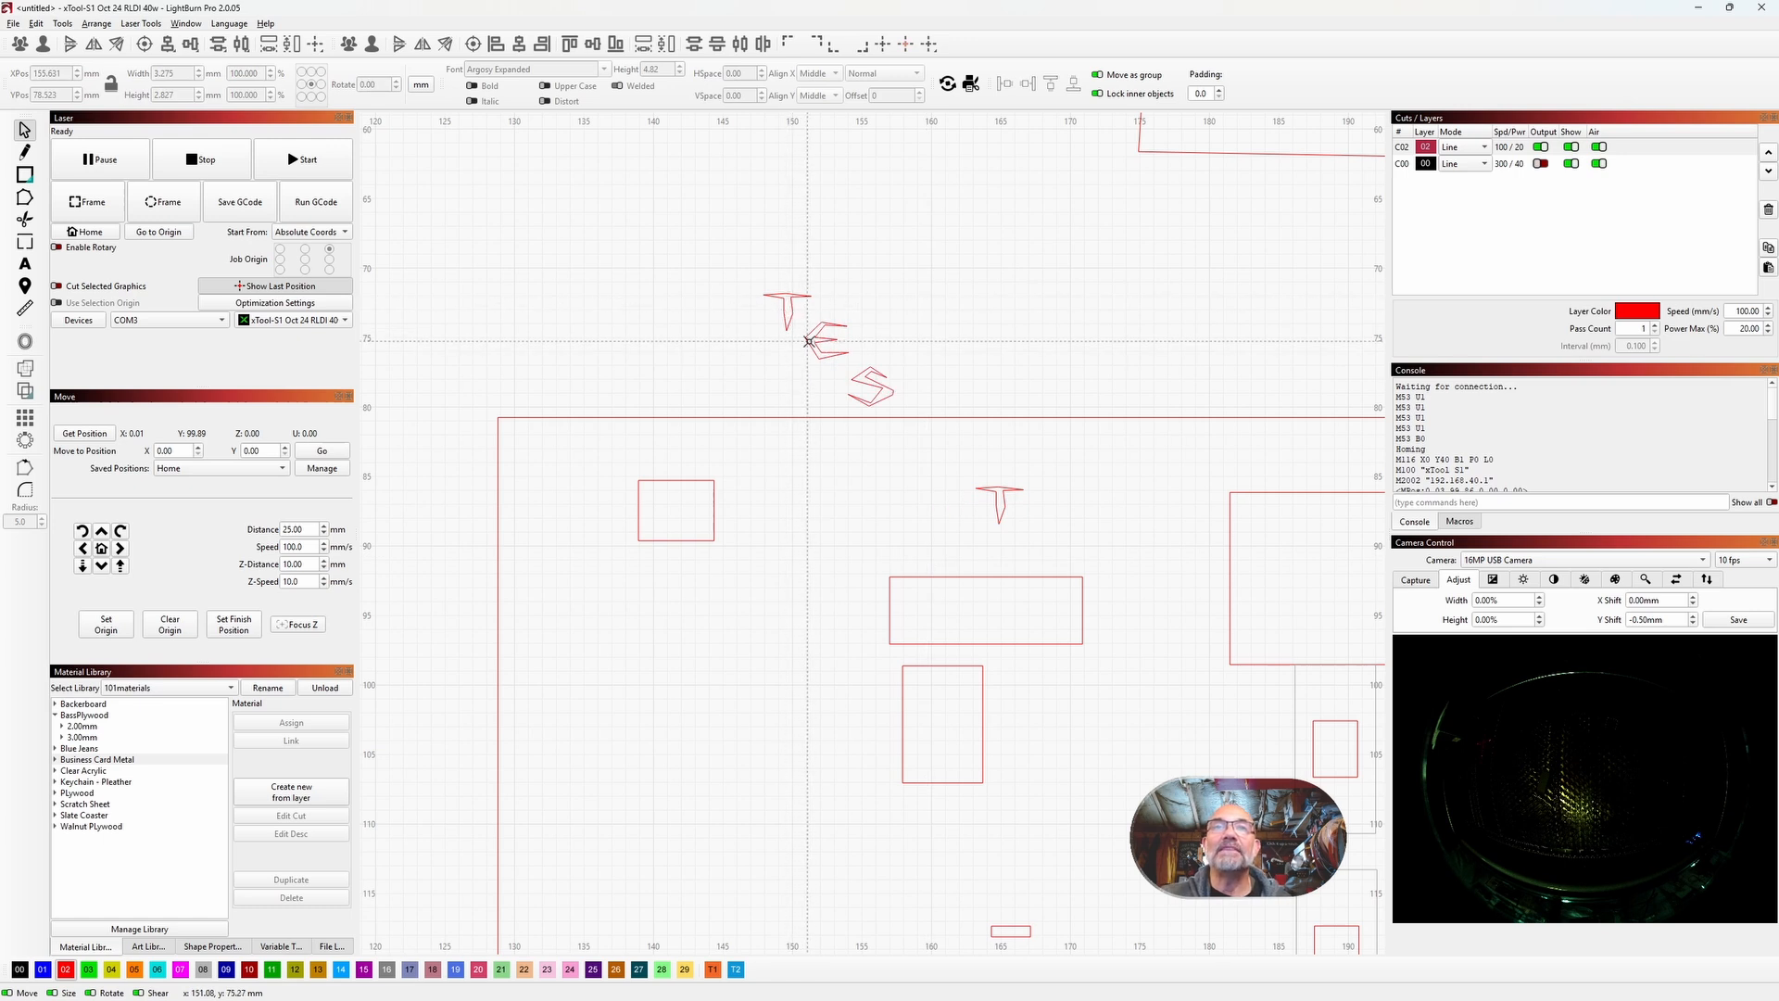
# Step: Move the E, the S and the last T individually so that the four letters overlap in a cluster
pyautogui.click(816, 339)
pyautogui.moveTo(816, 339); pyautogui.dragTo(801, 332)
pyautogui.moveTo(891, 397); pyautogui.dragTo(820, 352)
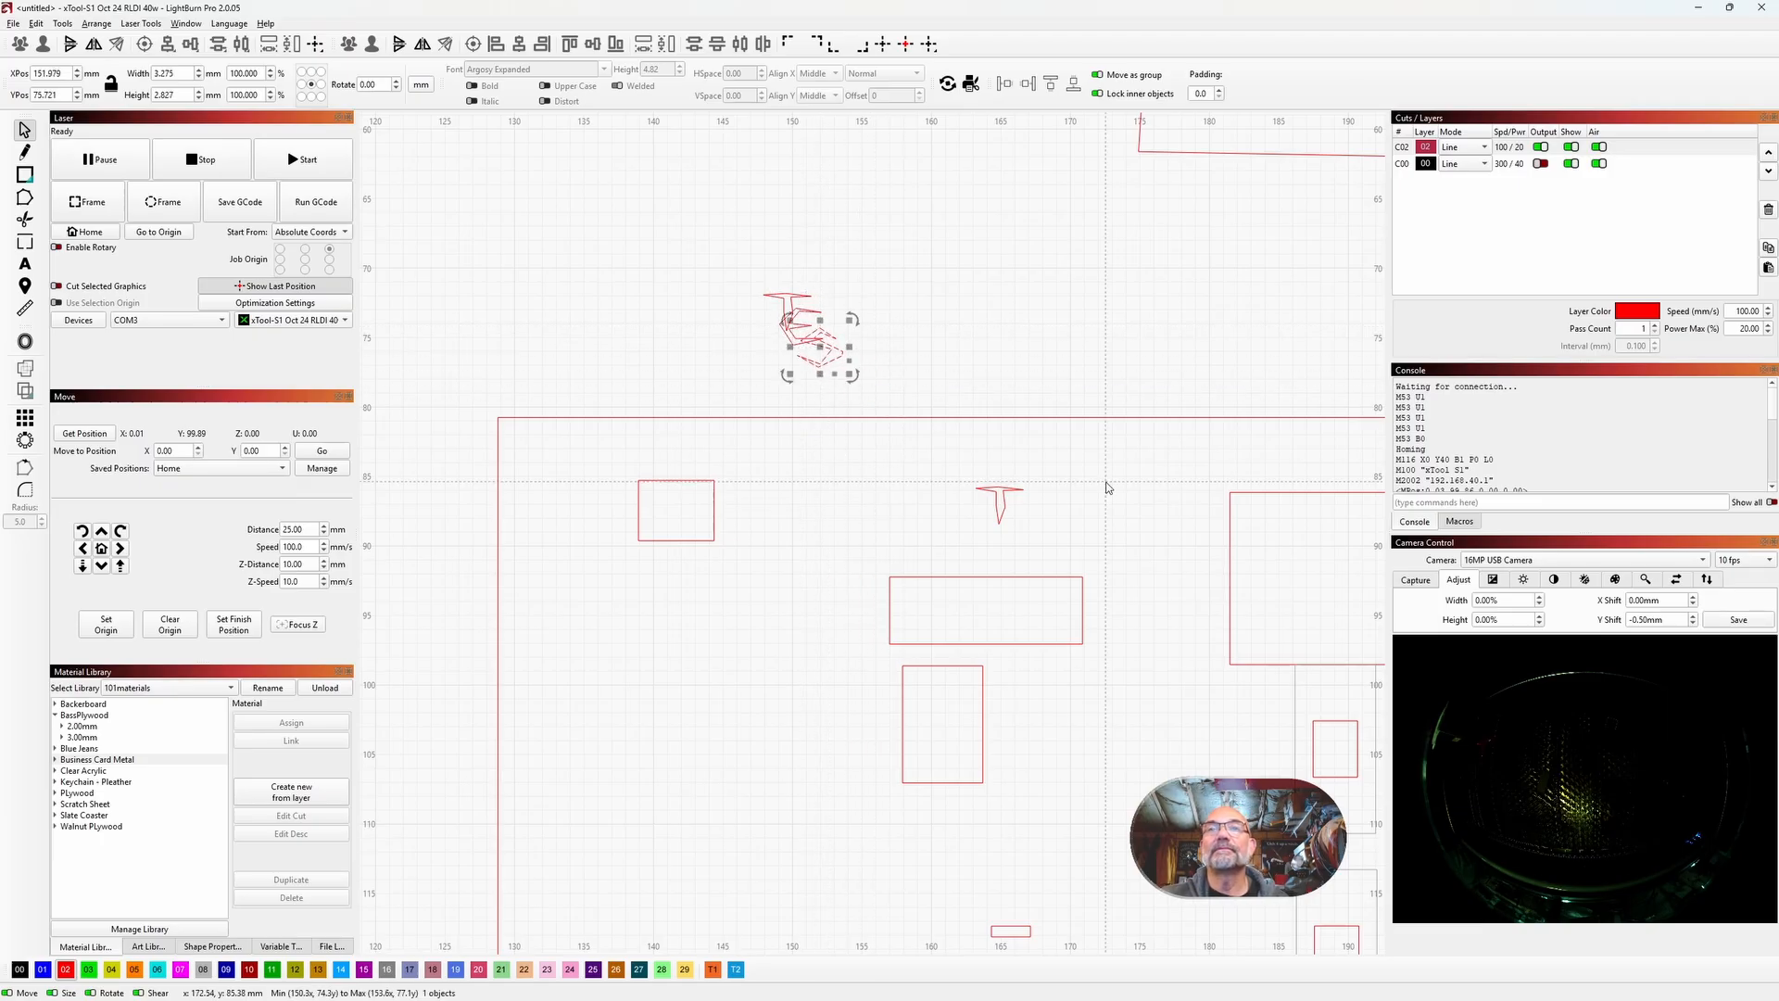
pyautogui.click(999, 510)
pyautogui.moveTo(999, 514); pyautogui.dragTo(845, 340)
pyautogui.click(1029, 369)
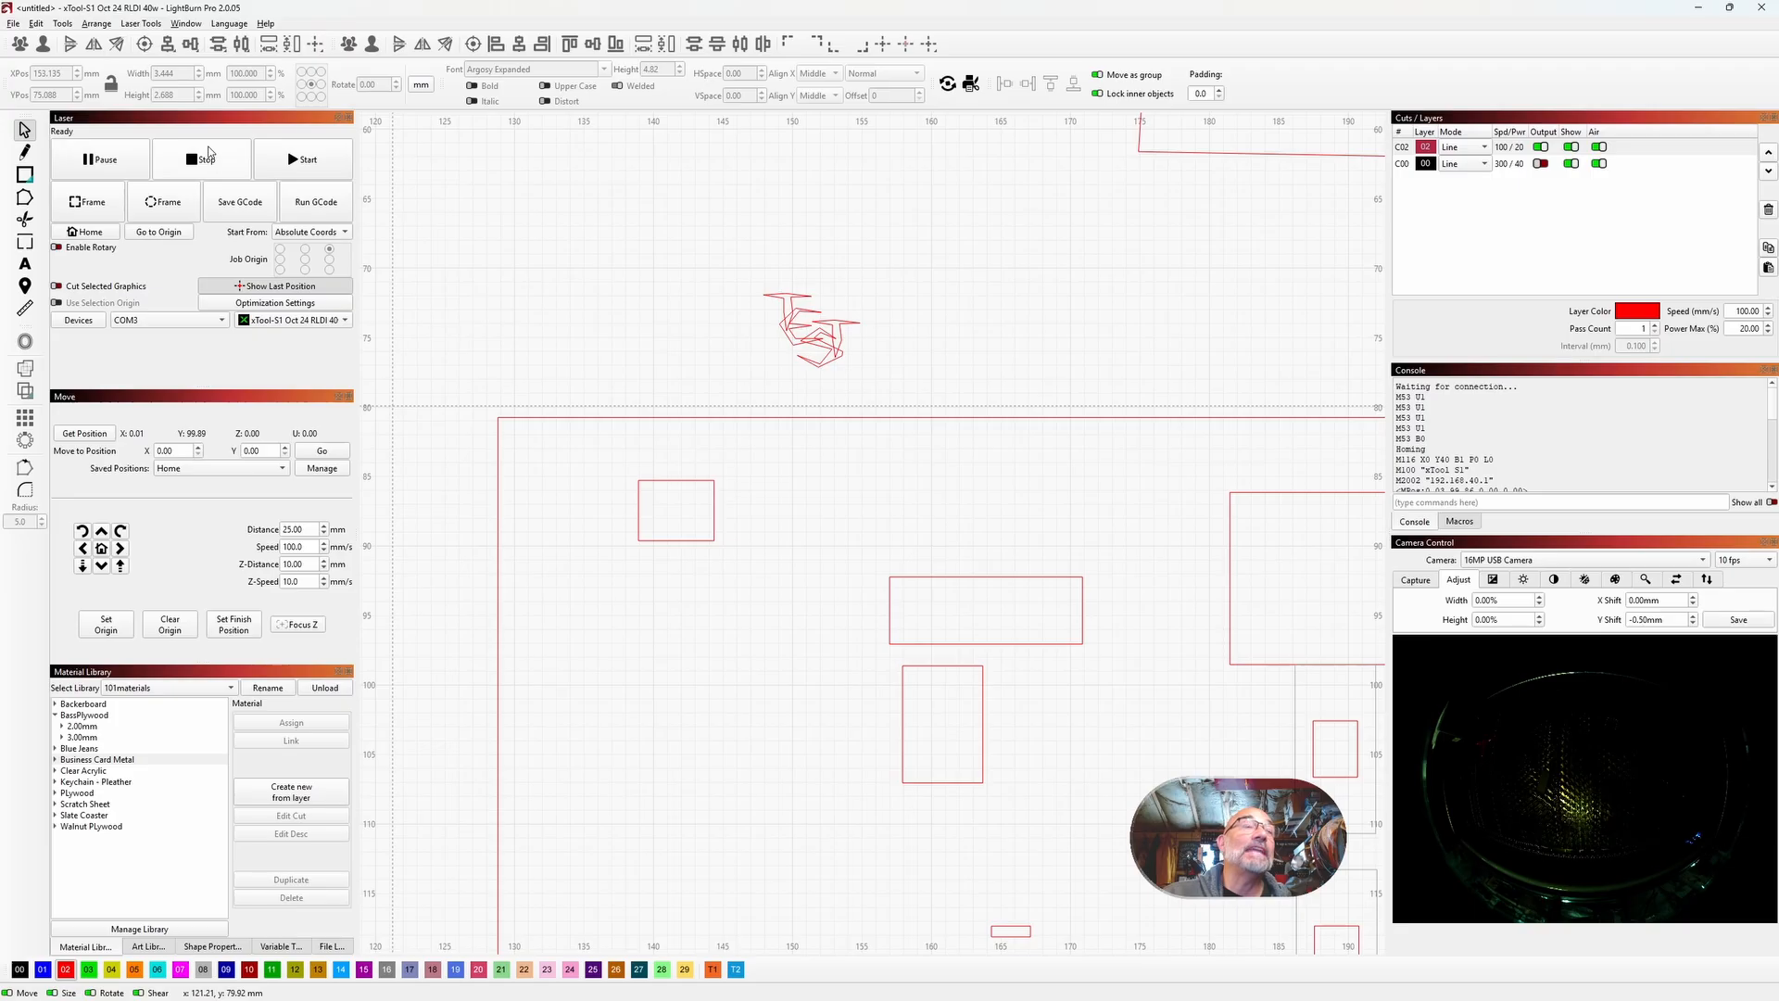
# Step: Bring up the full list of tool commands
pyautogui.click(61, 24)
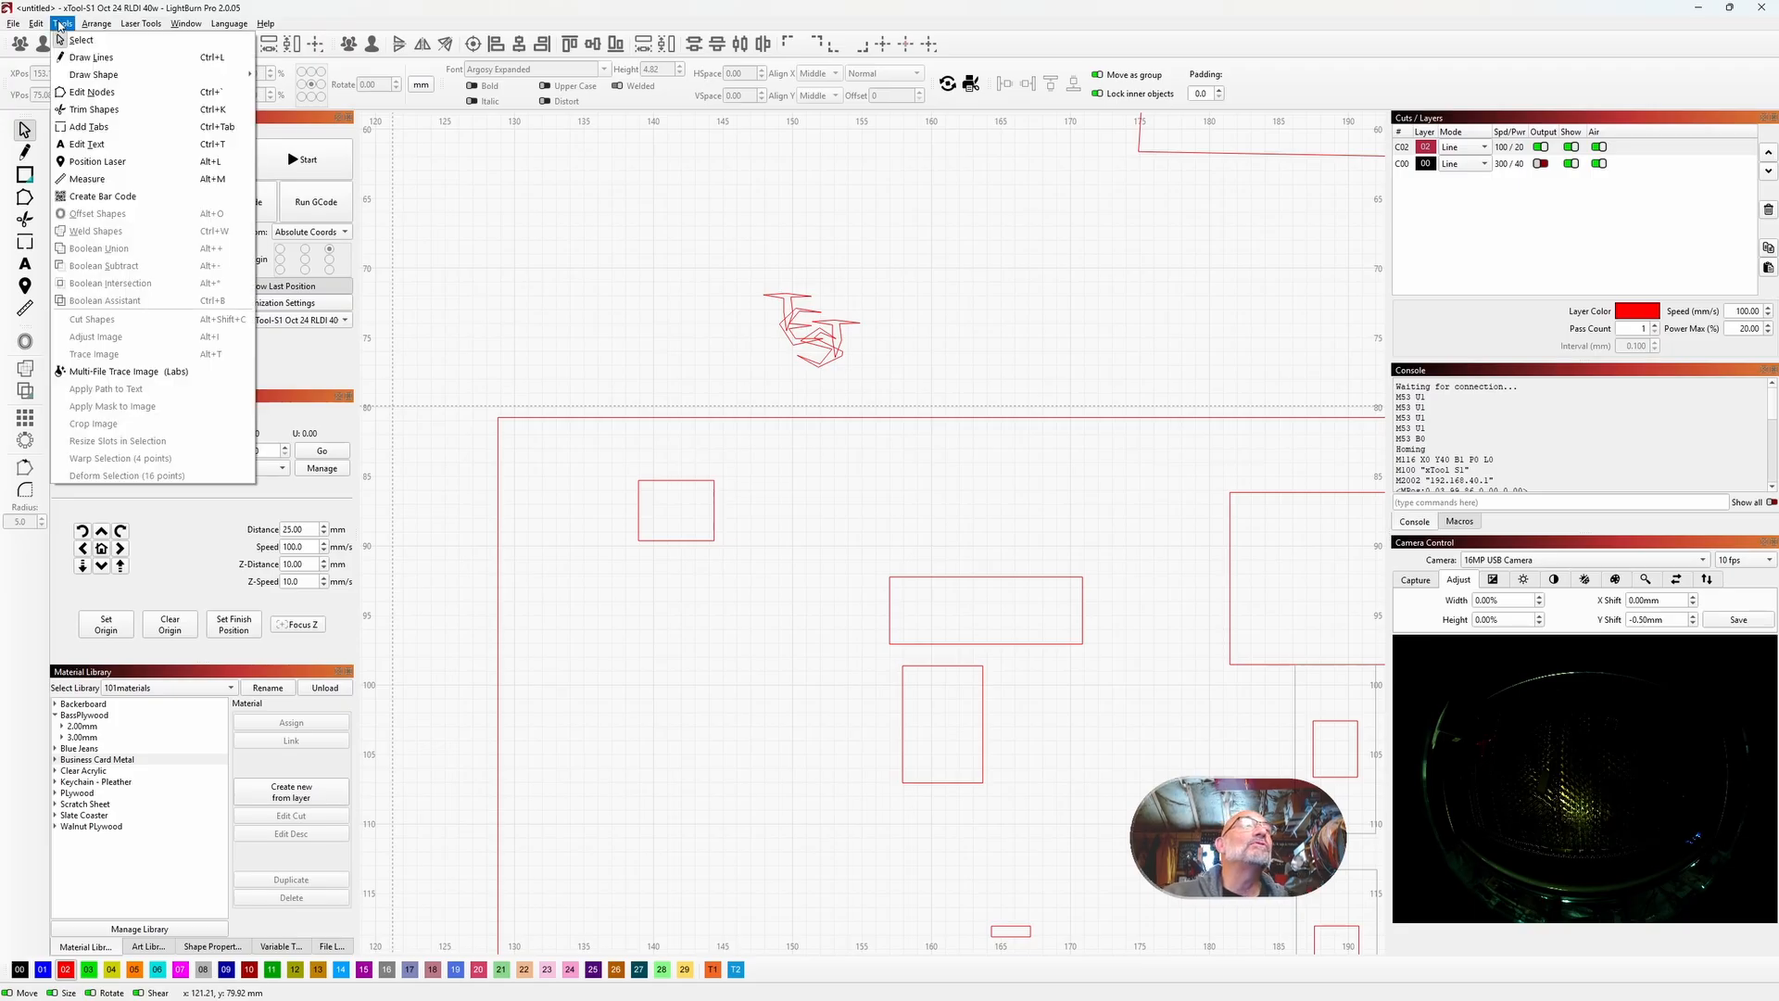